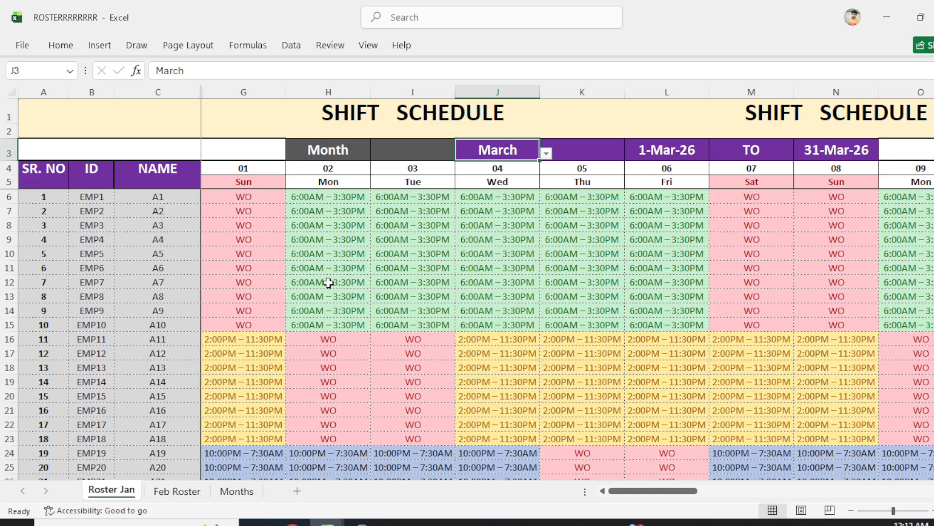
Look through the finished March shift roster, across its employee rows and the dates of the month
scroll(400, 247, "down", 1)
scroll(400, 247, "down", 5)
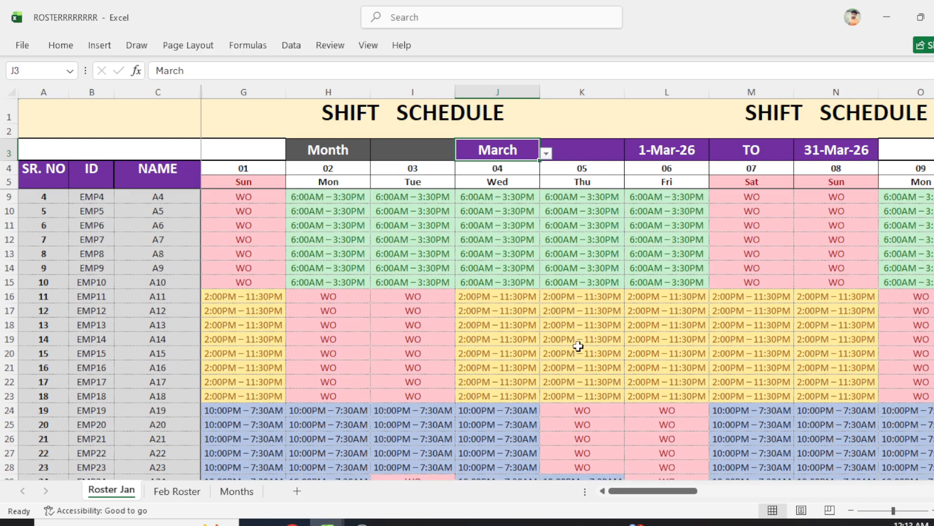
scroll(590, 292, "up", 5)
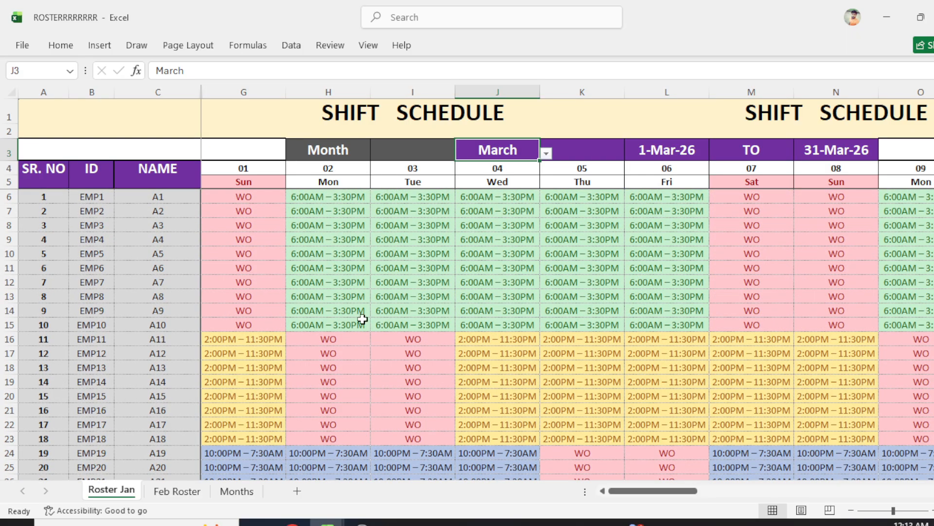
left_click_drag(653, 493, 871, 494)
scroll(515, 320, "down", 2)
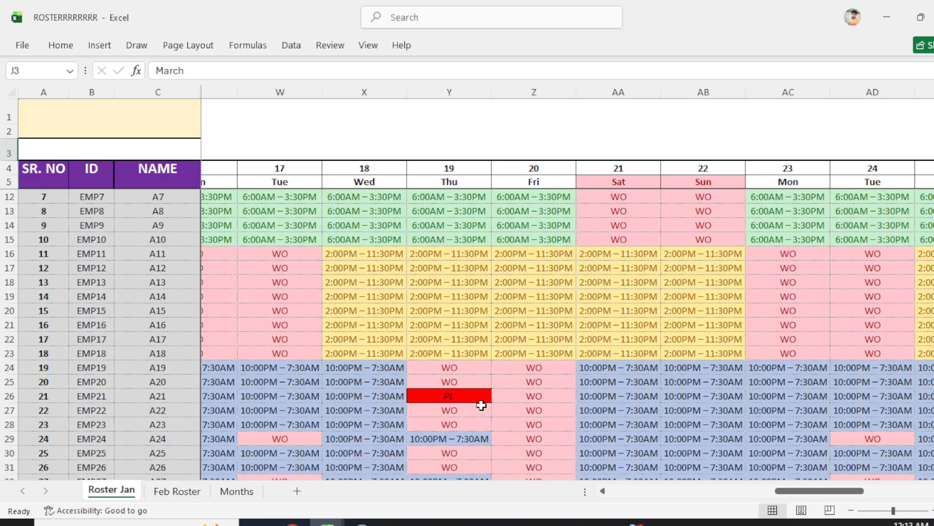
left_click_drag(806, 497, 252, 479)
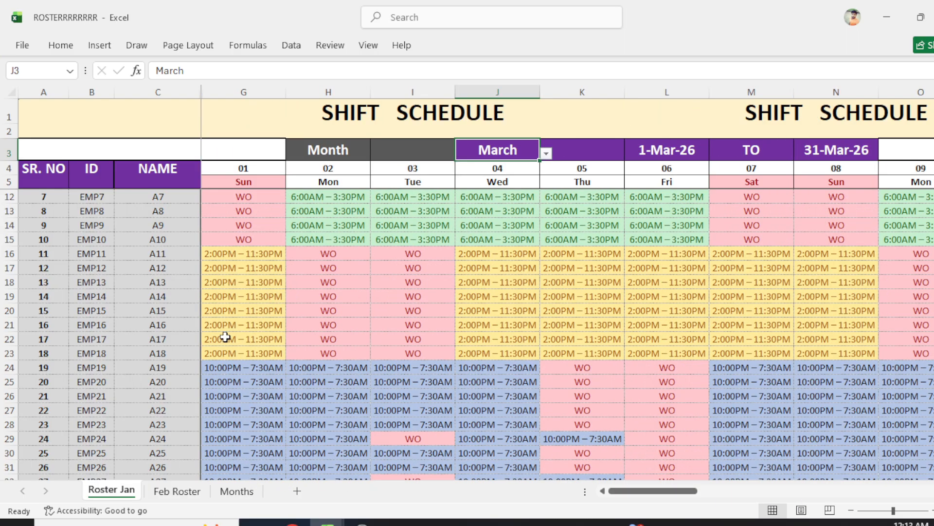
left_click(229, 336)
key("ctrl+Down")
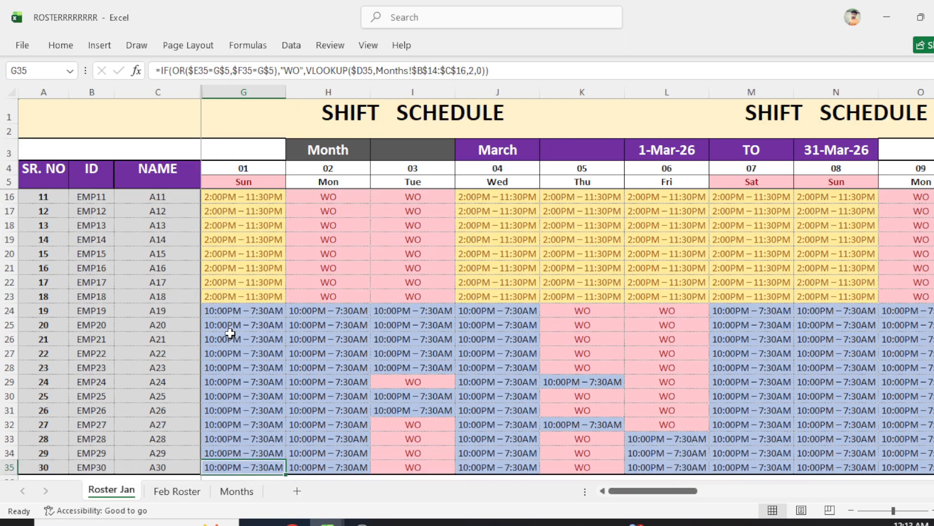
Examine the daily summary rows for shift counts, Total Weekoffs, Planned Leave and Total HC below the roster
scroll(403, 328, "down", 4)
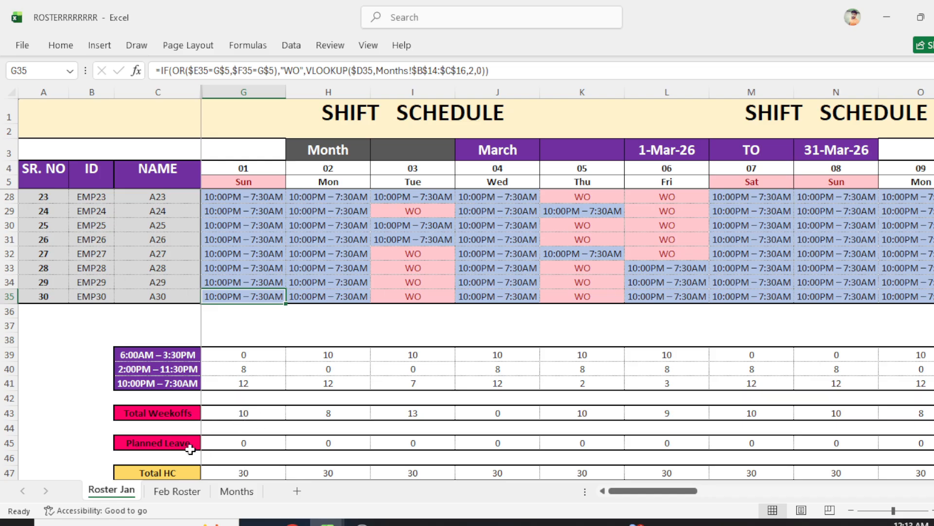
scroll(427, 371, "down", 1)
left_click_drag(662, 490, 795, 492)
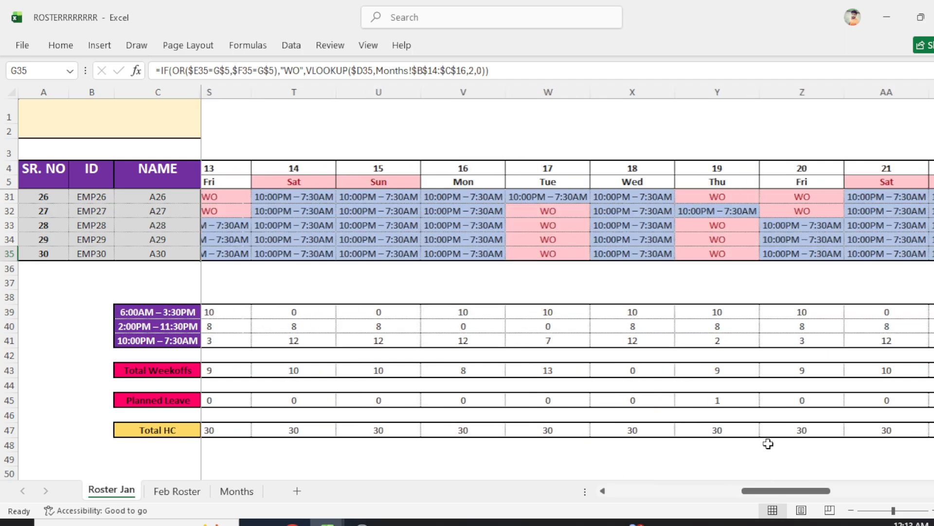
scroll(723, 282, "up", 4)
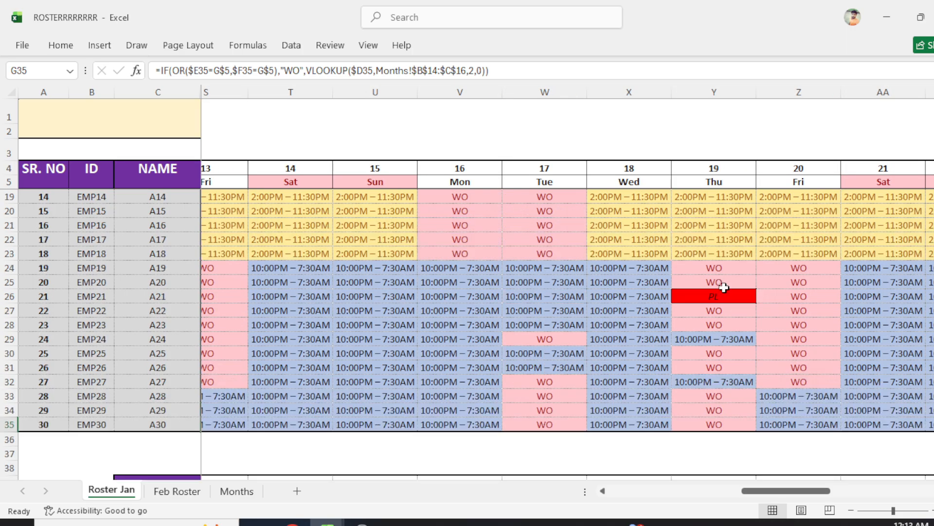
scroll(699, 285, "down", 7)
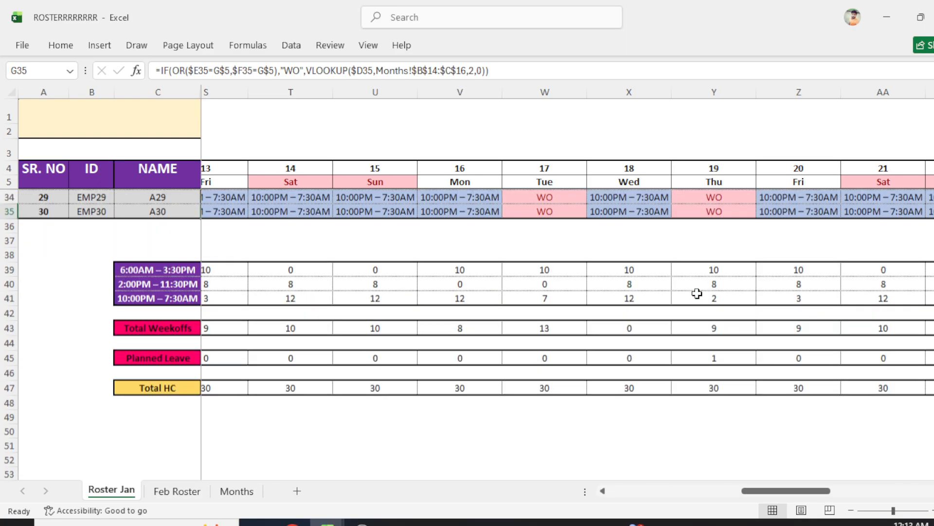
left_click_drag(774, 495, 389, 477)
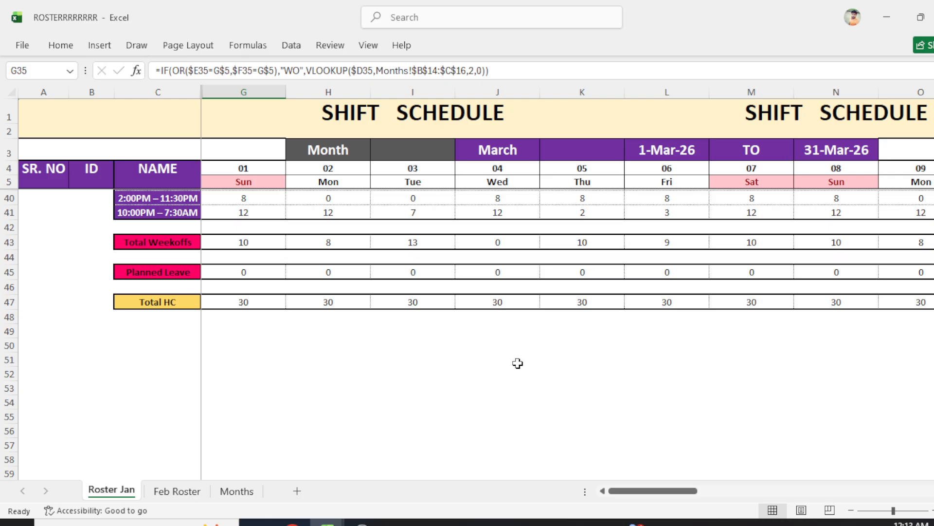
key("ctrl+Home")
Switch to the Book1 workbook and clear the stray value from cell D3 on the Roster sheet
key("alt+Tab")
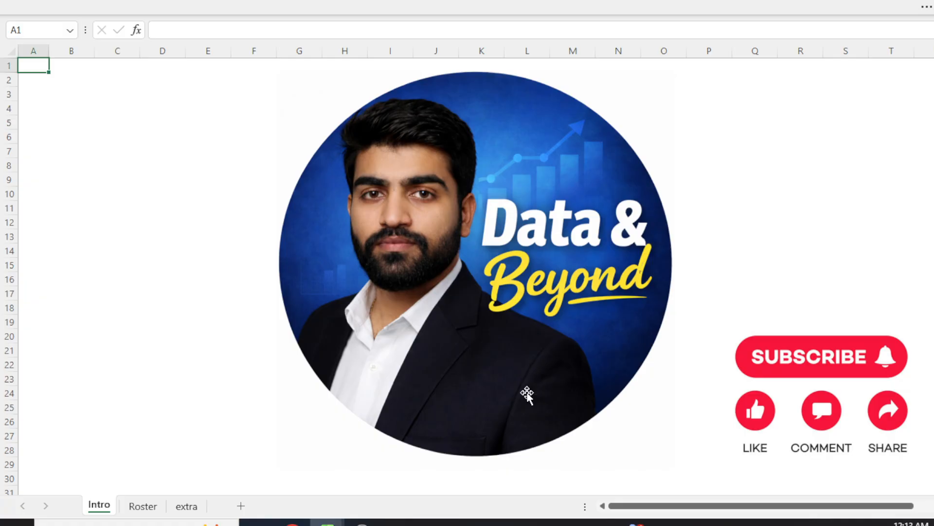
left_click(142, 506)
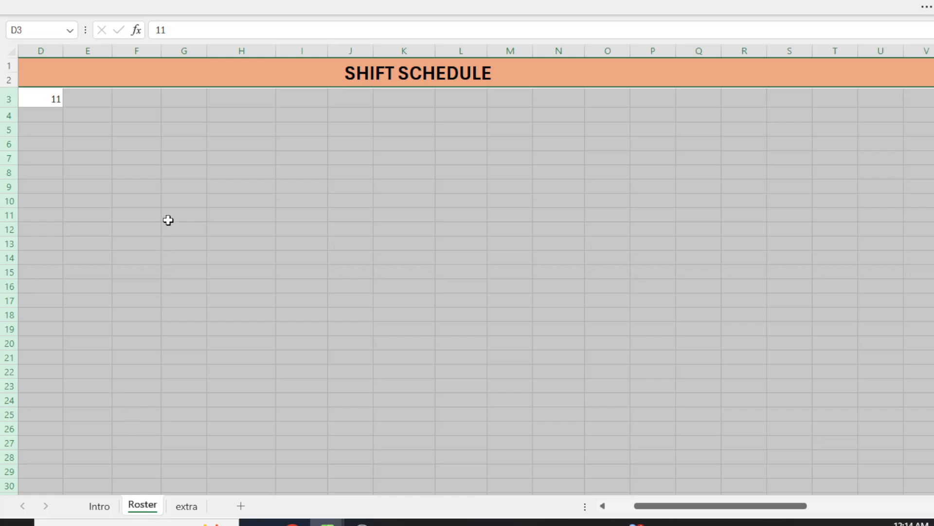
left_click(46, 154)
left_click(47, 103)
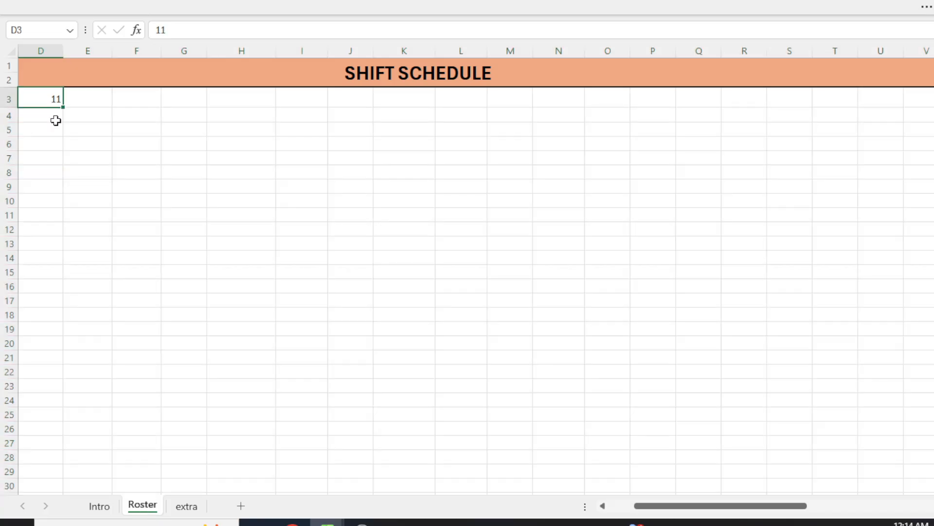
key("Delete")
Delete columns C and D from the Roster sheet
left_click_drag(75, 156, 93, 171)
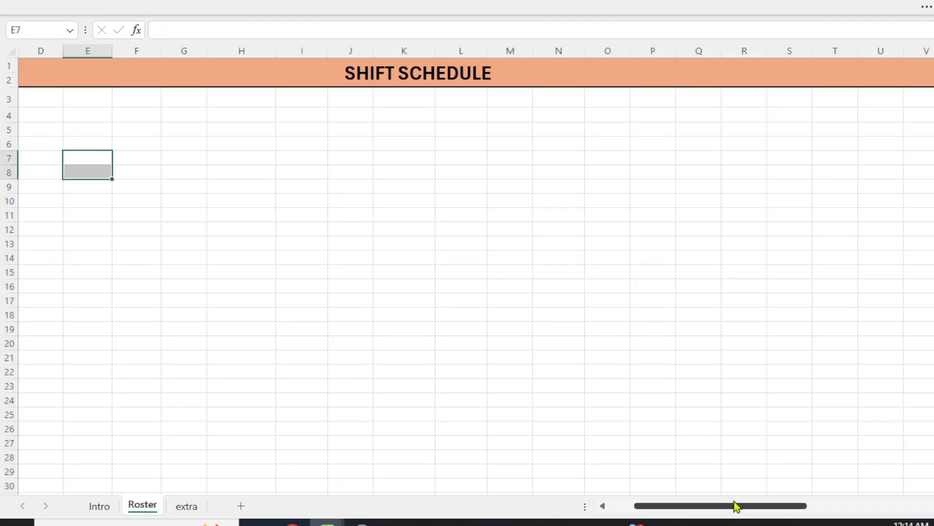
left_click_drag(737, 506, 669, 506)
left_click(315, 257)
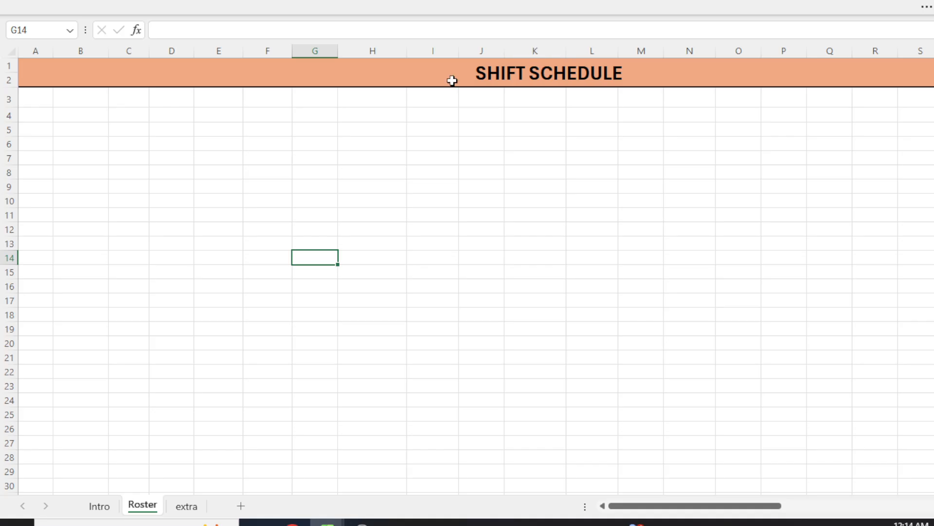
left_click_drag(160, 51, 140, 49)
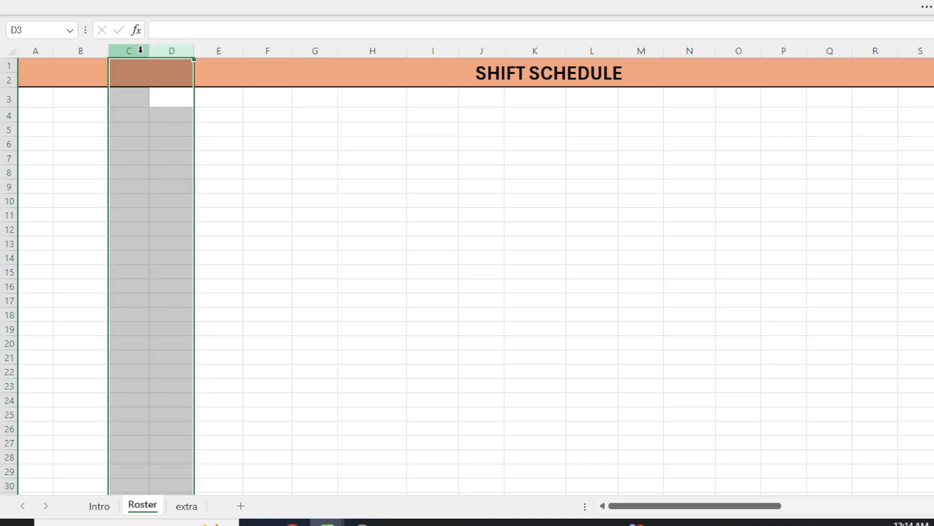
key("ctrl+minus")
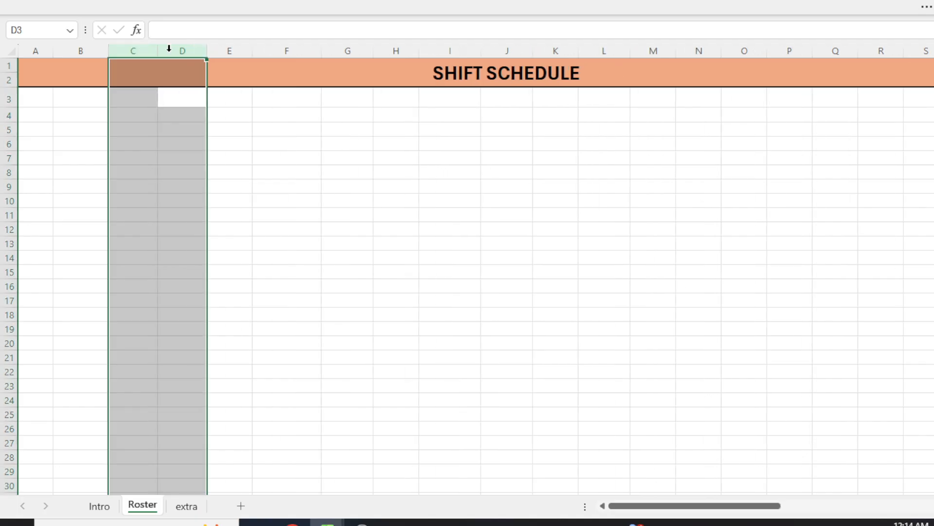
left_click(296, 180)
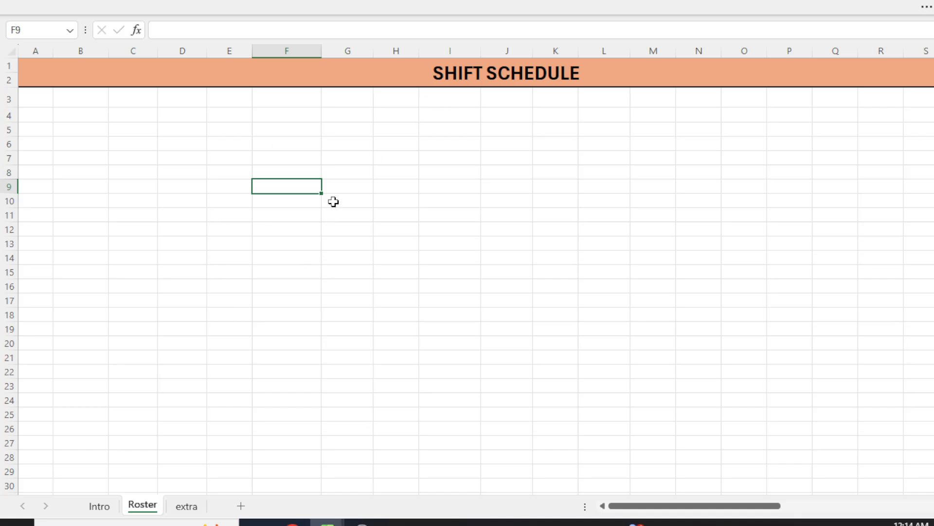
Enter the heading TL in cell D14 of the extra sheet, above the names, and return to the Roster sheet
left_click(186, 506)
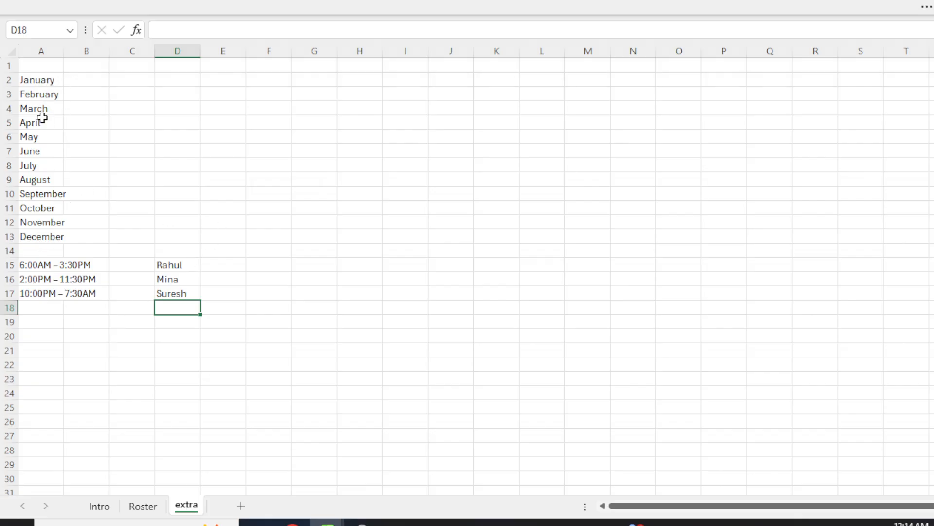
left_click(43, 81)
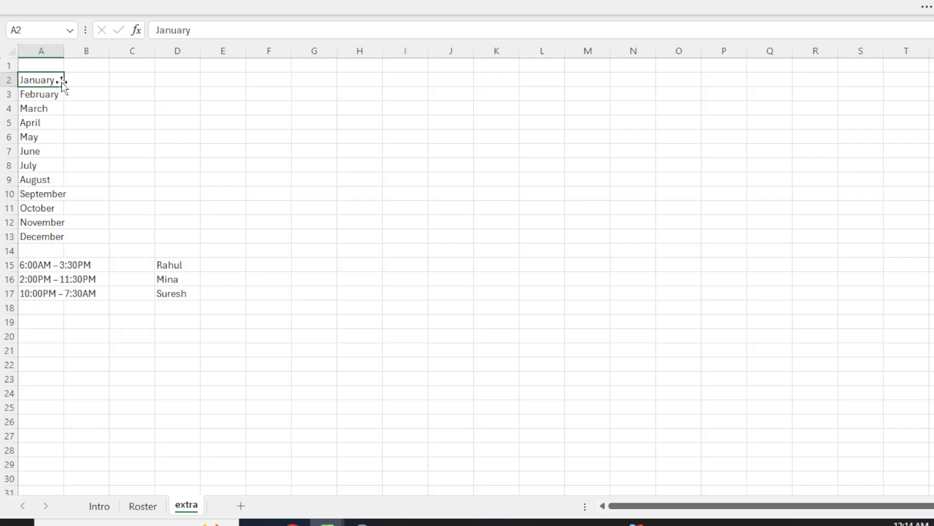
left_click_drag(65, 89, 45, 294)
left_click(126, 187)
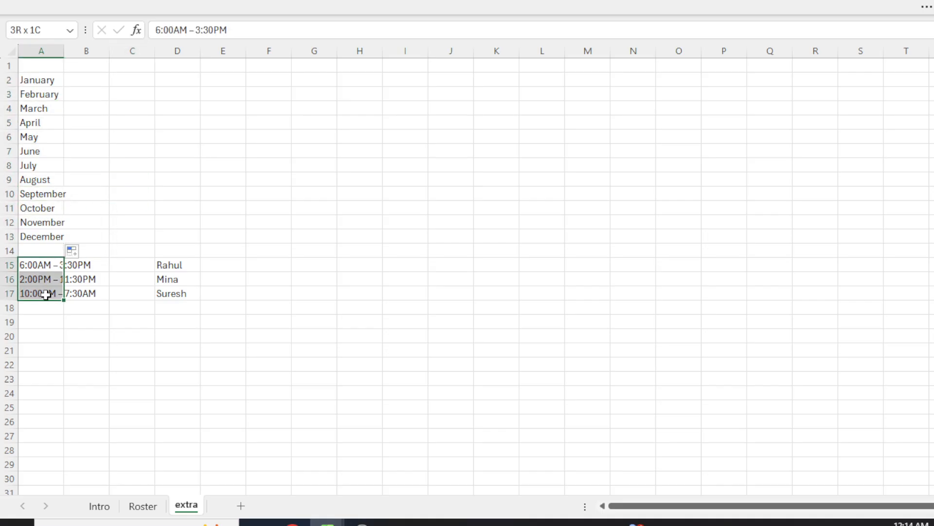
left_click(175, 252)
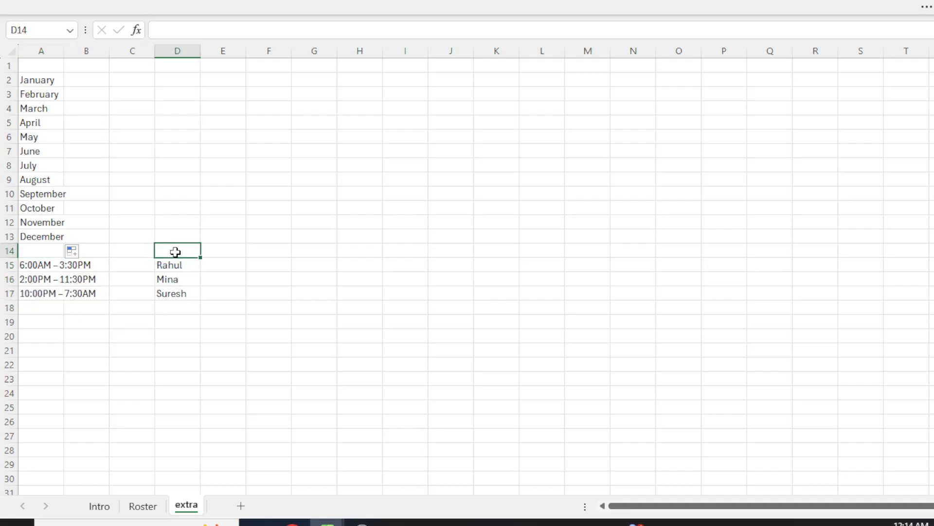
type("TL")
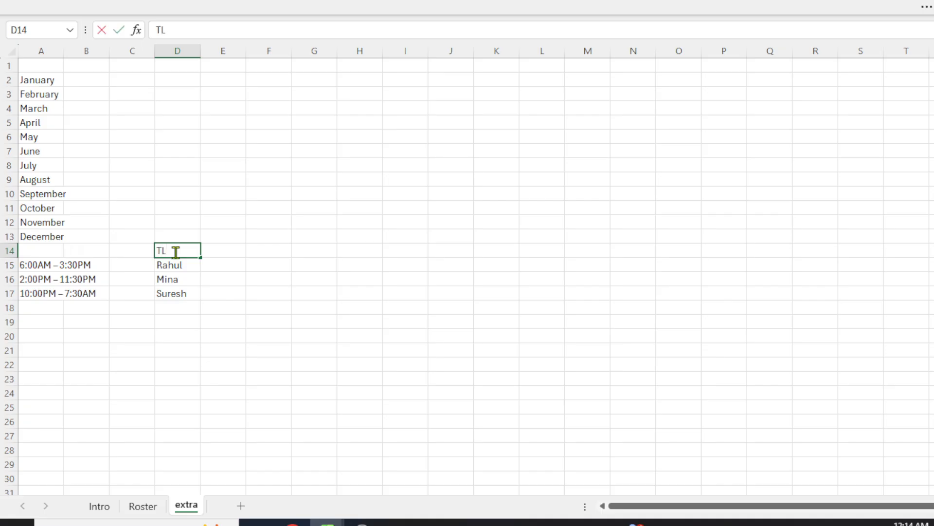
key("Return")
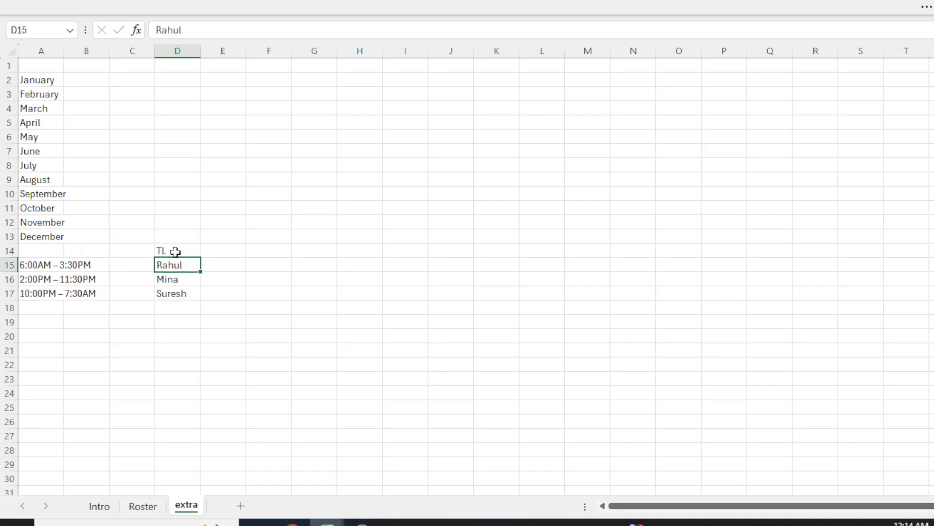
left_click(144, 506)
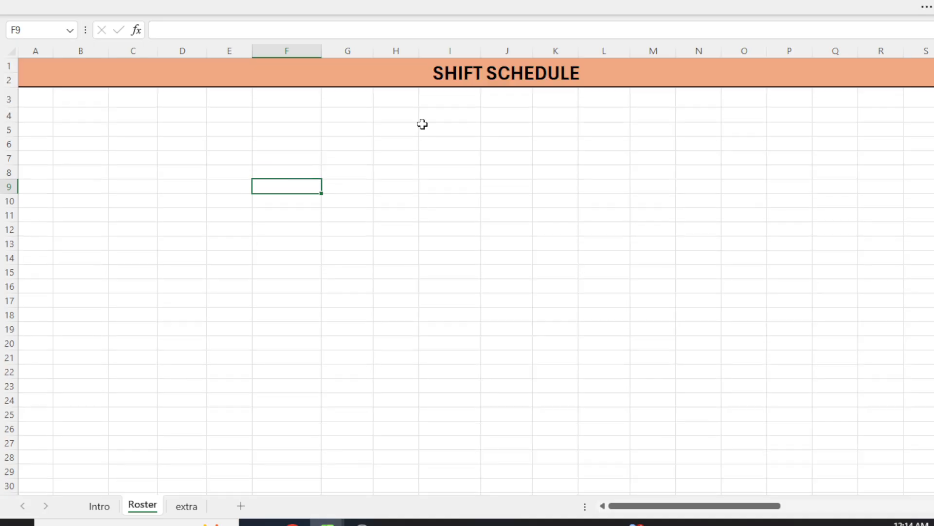
left_click(285, 99)
left_click(227, 103)
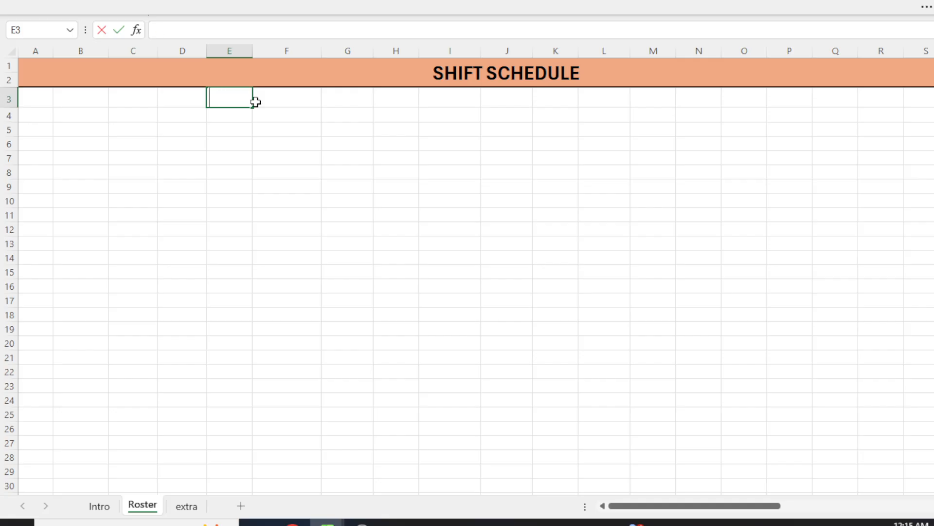
left_click(223, 169)
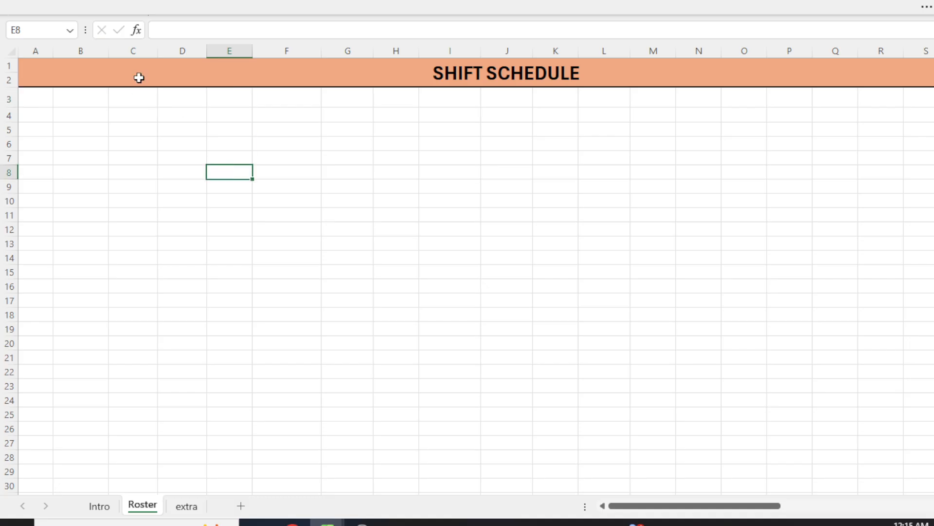
key("alt+h")
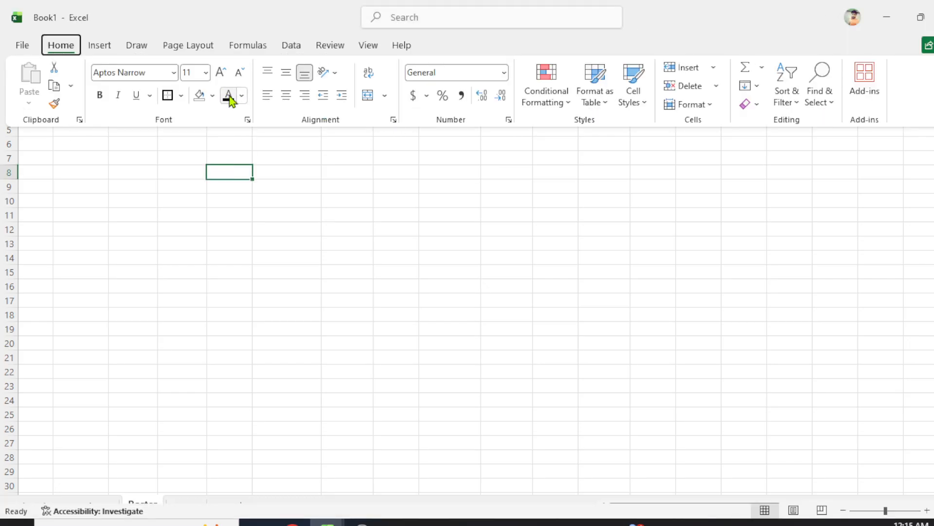
left_click(197, 172)
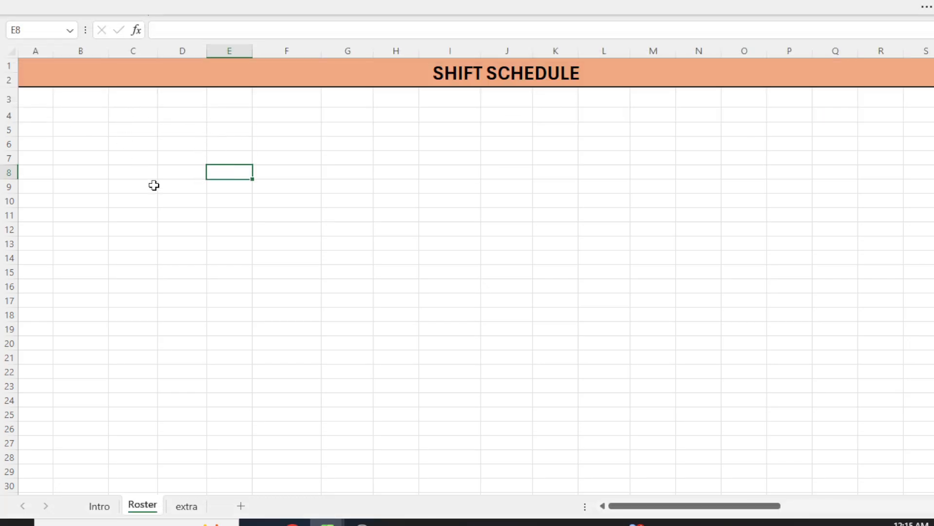
key("ctrl+a")
key("alt+h")
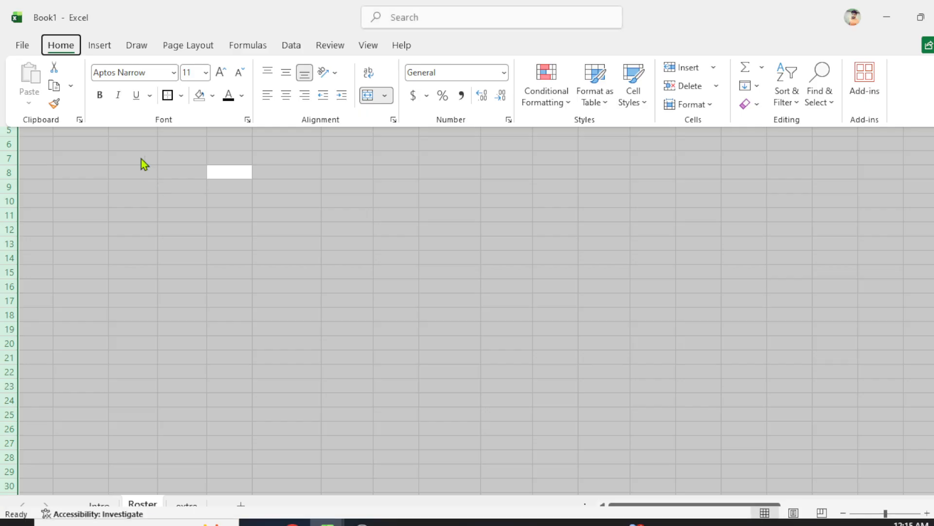
left_click(203, 188)
left_click(188, 145)
Enter the label Month in cell E3, under the SHIFT SCHEDULE title
left_click(228, 104)
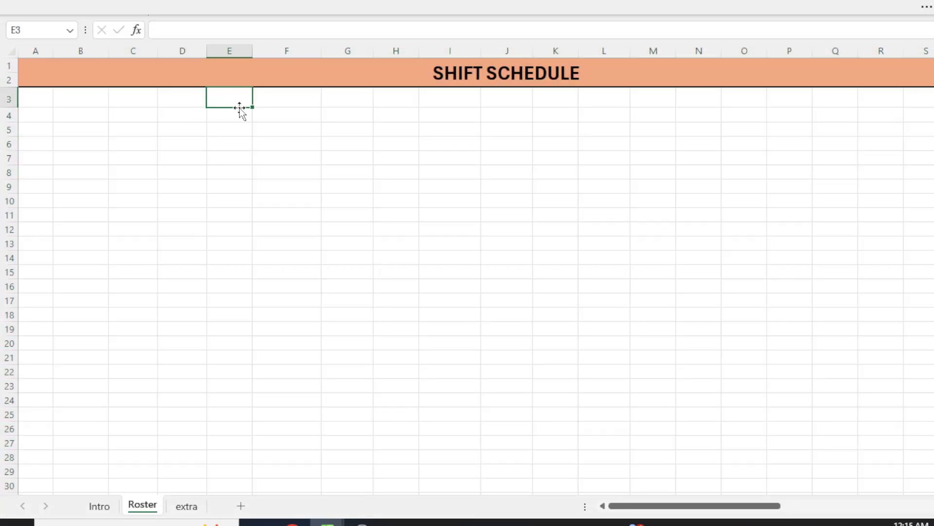
type("m")
key("BackSpace")
type("Month")
key("Tab")
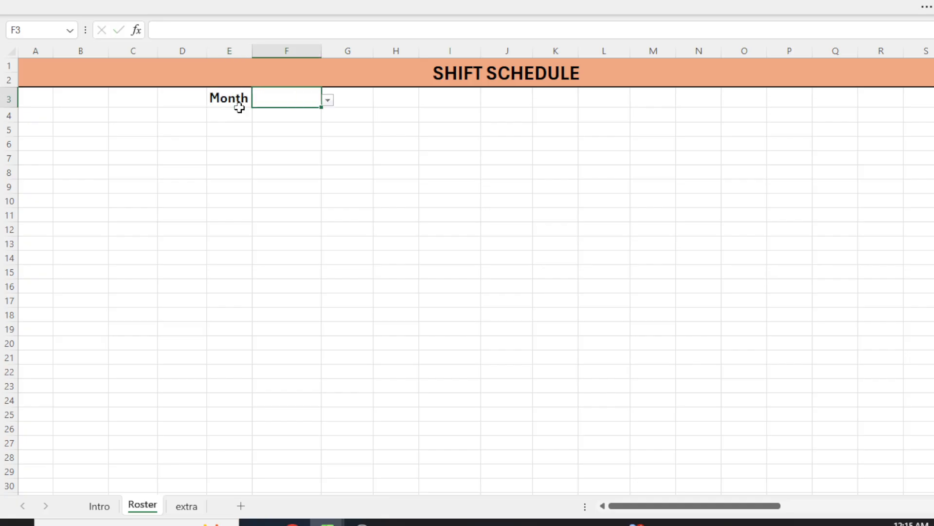
Open the data validation settings for cell F3 on the Roster sheet and allow a List
key("alt")
key("a")
key("v")
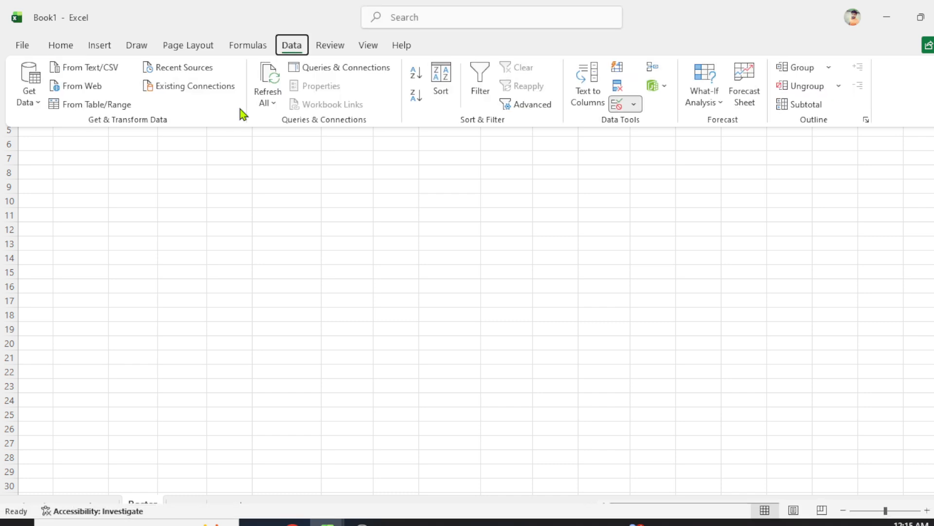
key("v")
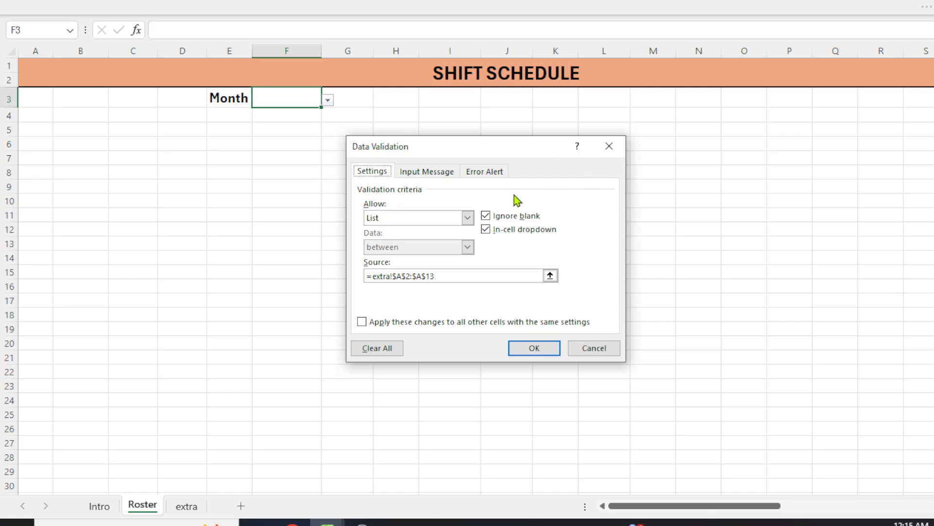
left_click(468, 218)
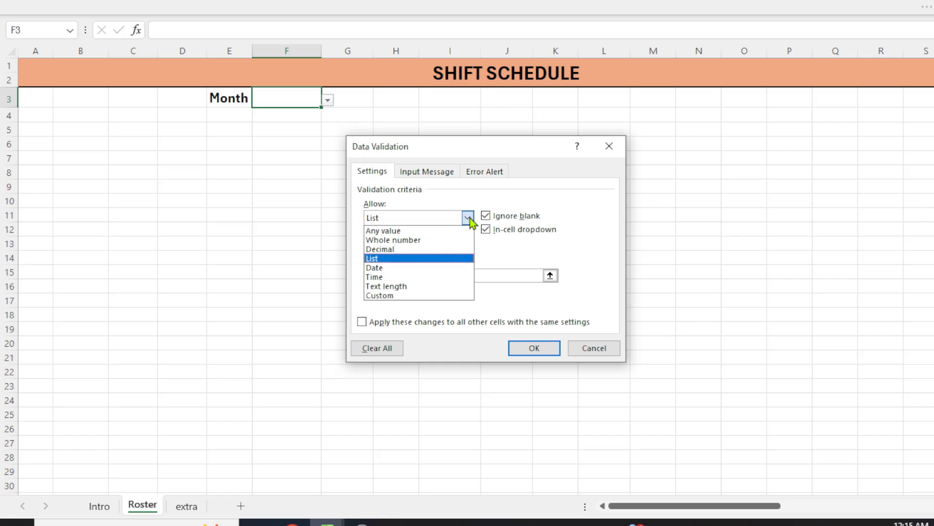
left_click(390, 260)
Clear the existing source reference of the F3 list validation
left_click_drag(444, 277, 300, 284)
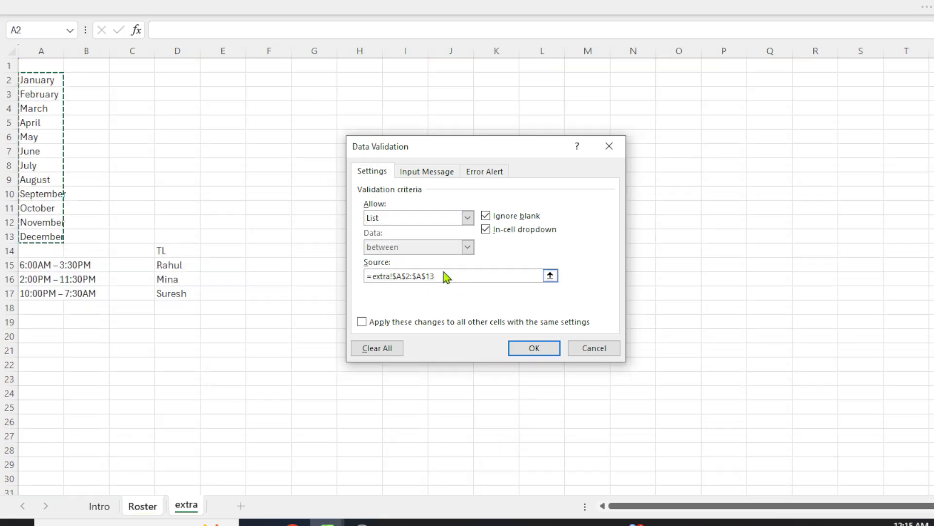
key("ctrl+a")
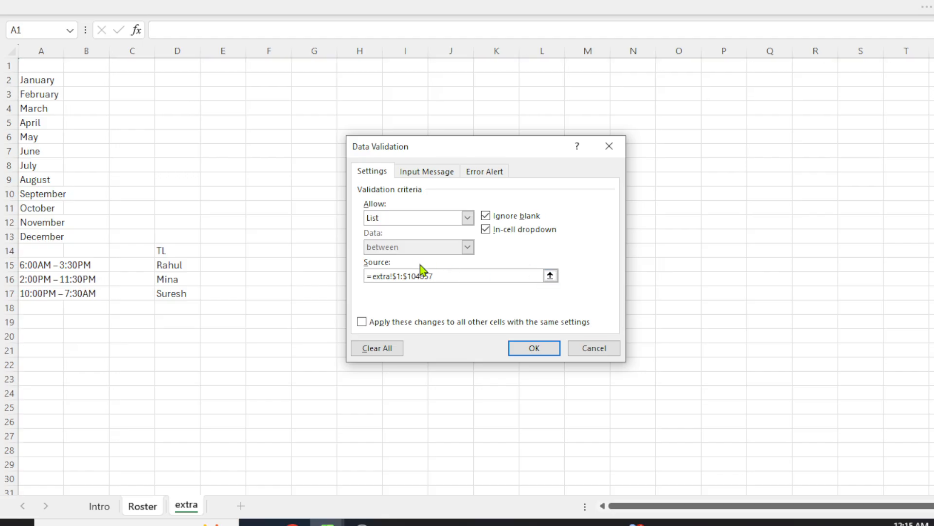
key("BackSpace")
key("BackSpace")
key("BackSpace")
key("BackSpace")
key("BackSpace")
key("BackSpace")
key("BackSpace")
key("BackSpace")
key("BackSpace")
key("BackSpace")
key("BackSpace")
key("BackSpace")
key("BackSpace")
key("BackSpace")
key("BackSpace")
key("BackSpace")
key("BackSpace")
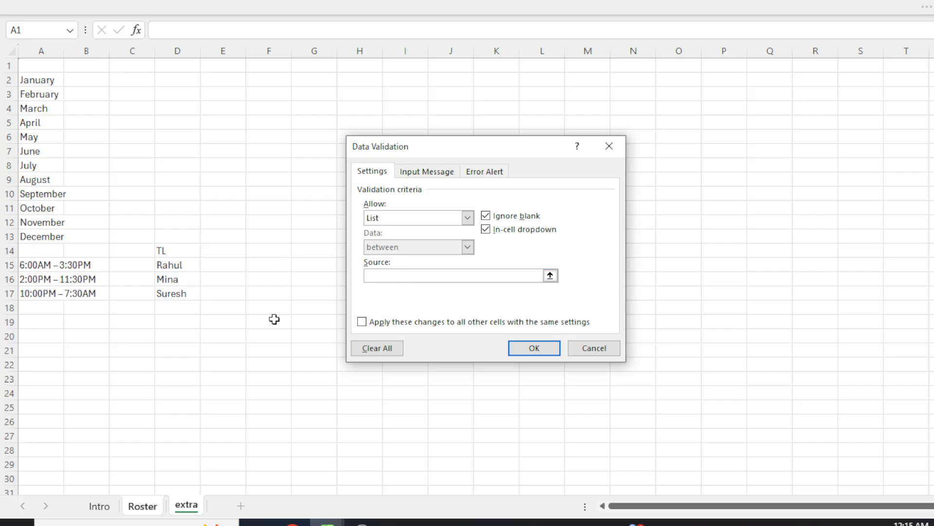
Set the list source to the month names in =extra!$A$2:$A$13 and apply the validation to F3
left_click(142, 507)
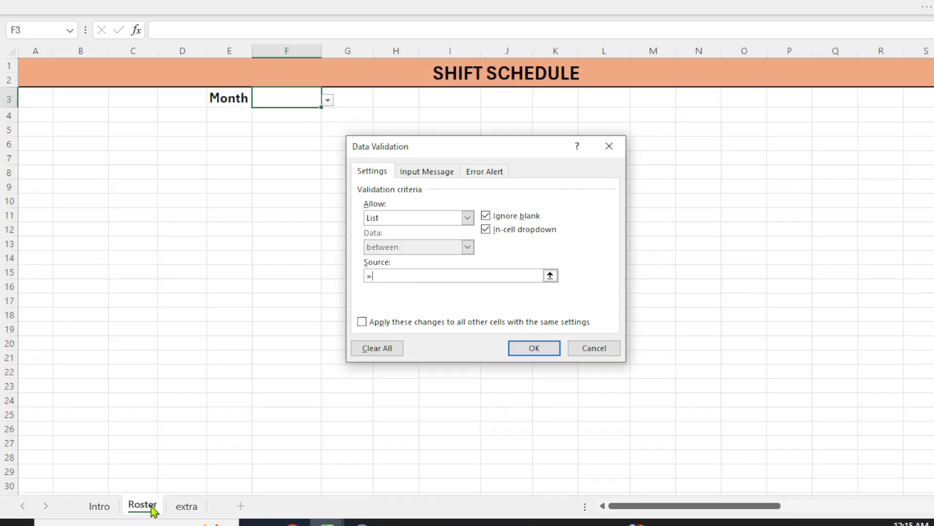
left_click(187, 506)
left_click_drag(52, 77, 59, 235)
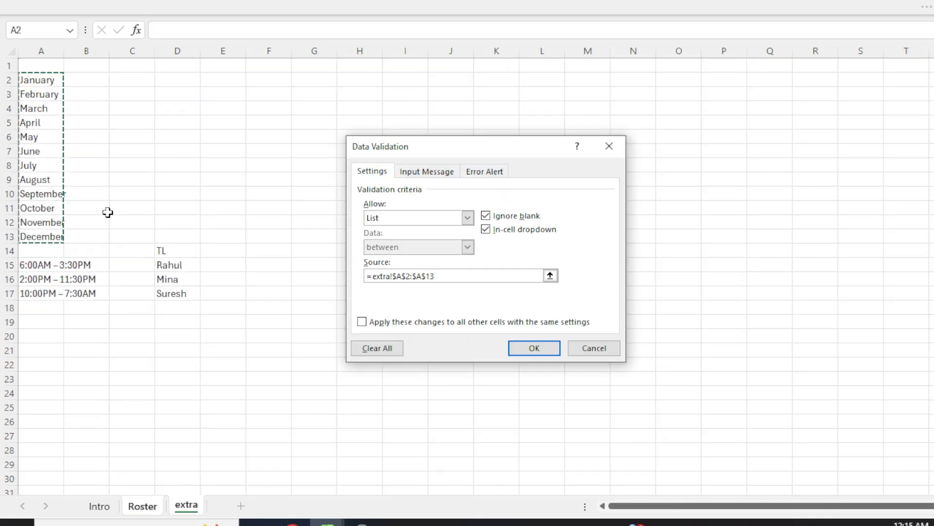
key("Return")
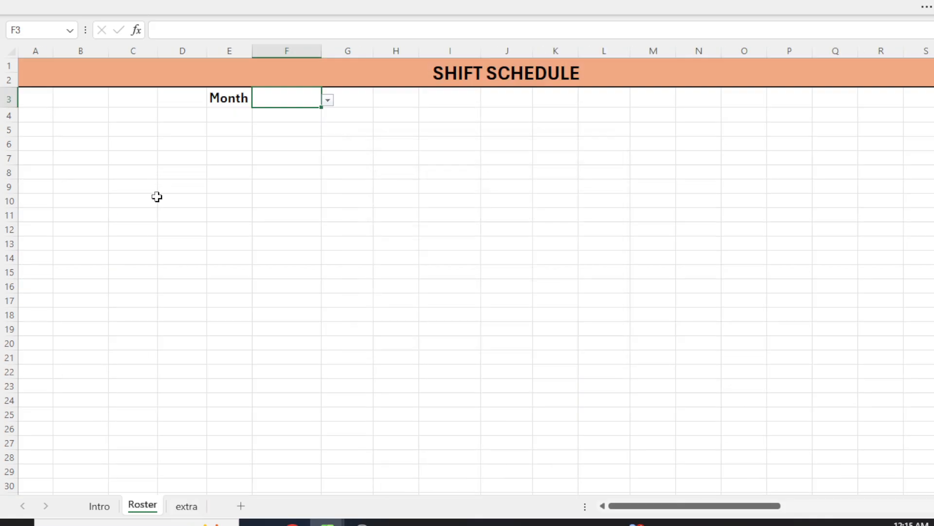
Test the month dropdown in F3 with February and settle on January
left_click(328, 101)
left_click(288, 127)
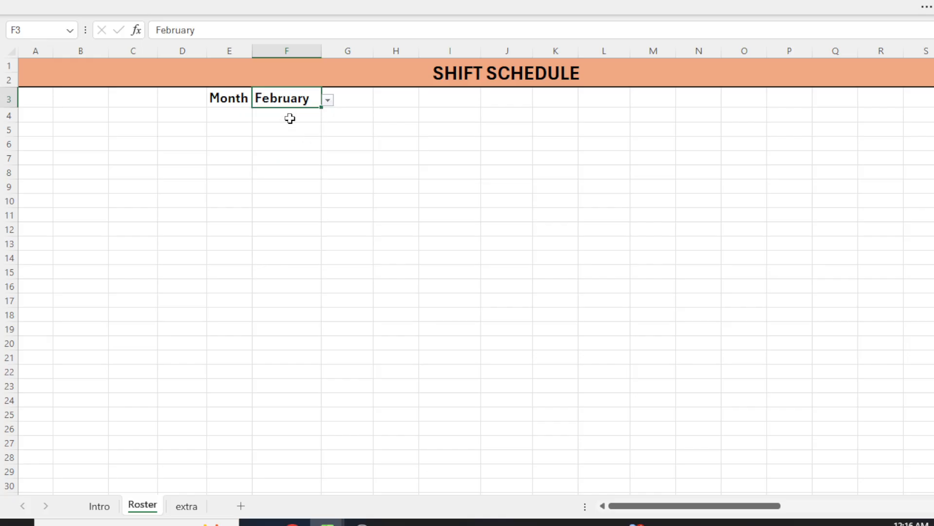
left_click(327, 101)
left_click(289, 116)
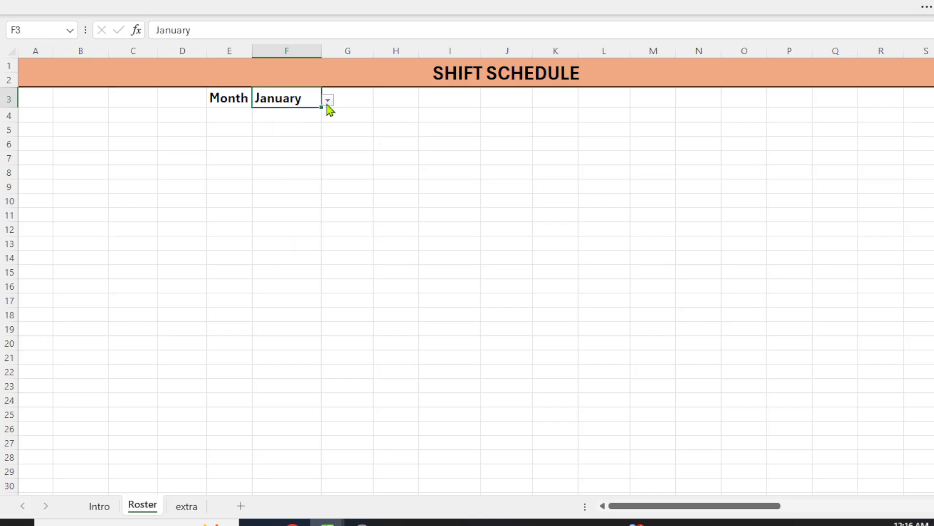
Enter the label Start Date in cell H3 of the Roster sheet
left_click(368, 99)
left_click(395, 99)
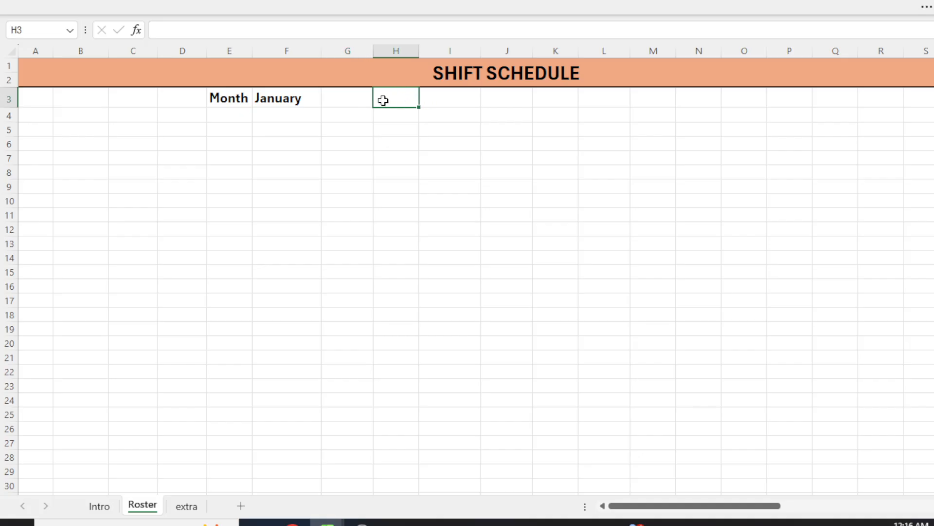
double_click(383, 101)
type("Start")
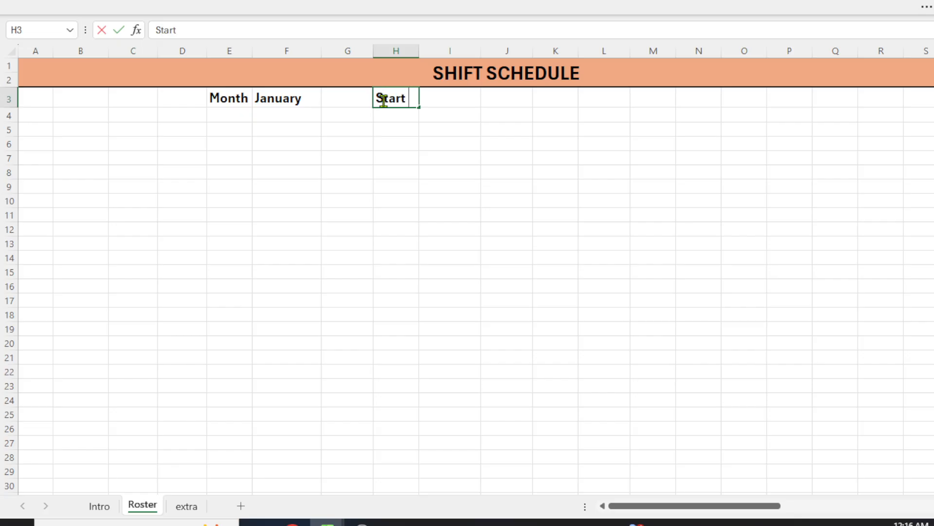
type(" Date")
key("Tab")
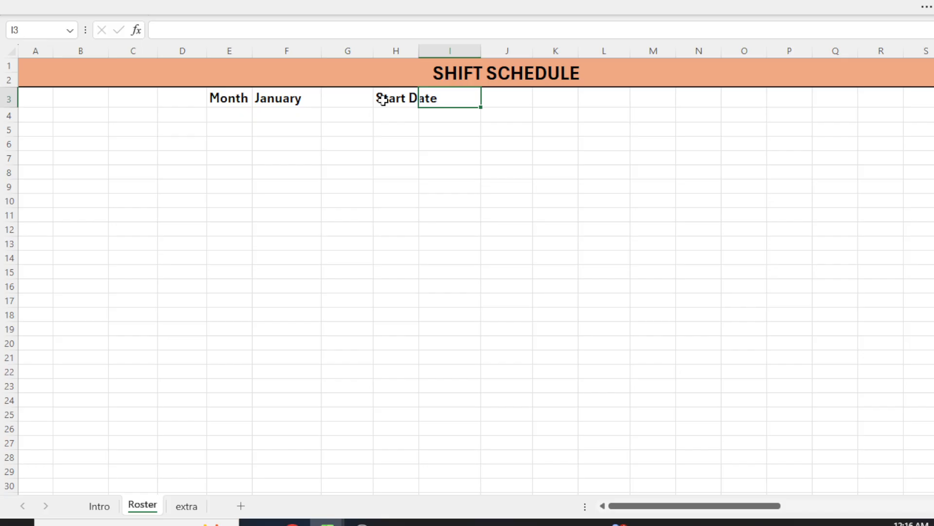
Enter the formula =DATEVALUE("01"&F3) in cell I3, beside the Start Date label
type("=")
key("BackSpace")
type("01")
key("BackSpace")
key("BackSpace")
type("=dateva")
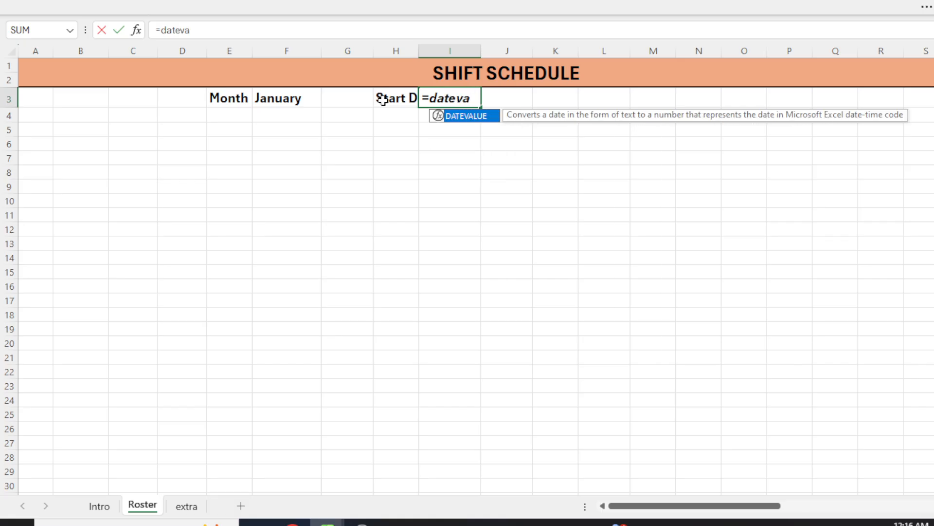
key("Tab")
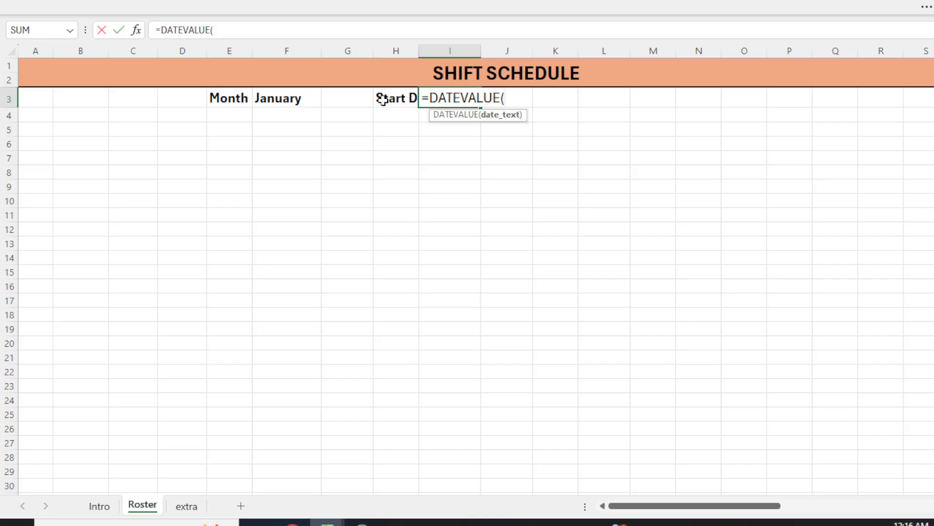
type("\"01\"&")
left_click(383, 99)
key("Left")
key("Left")
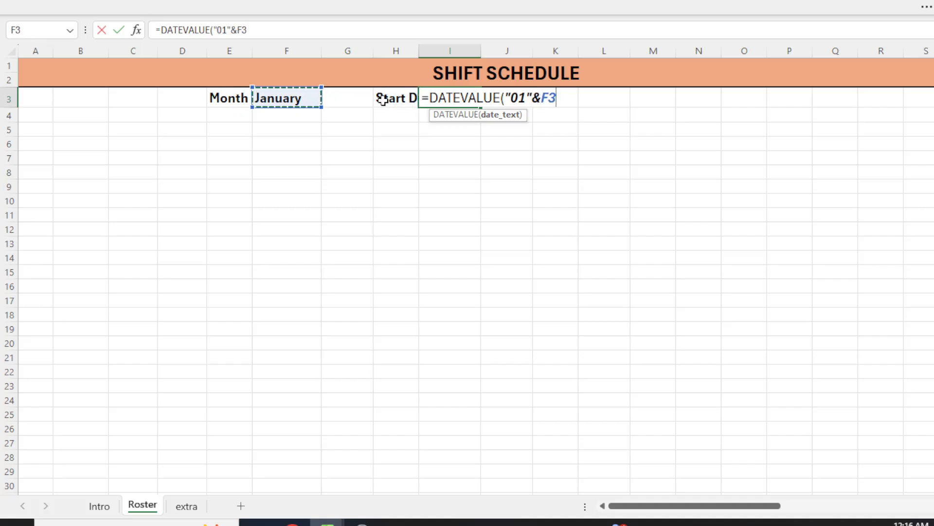
key("Return")
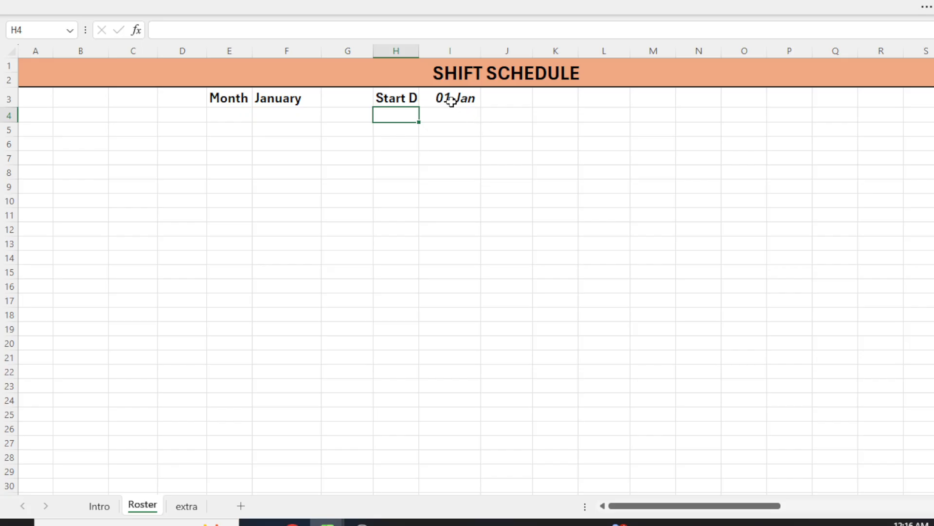
Enter the demonstration formula =DATEVALUE("01"&F3) in cell J4
left_click(543, 100)
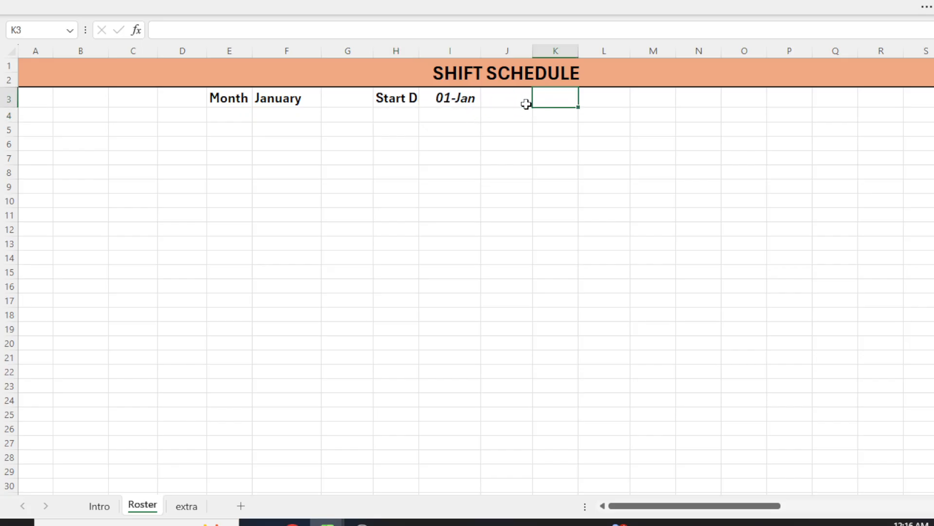
left_click(506, 101)
left_click(504, 119)
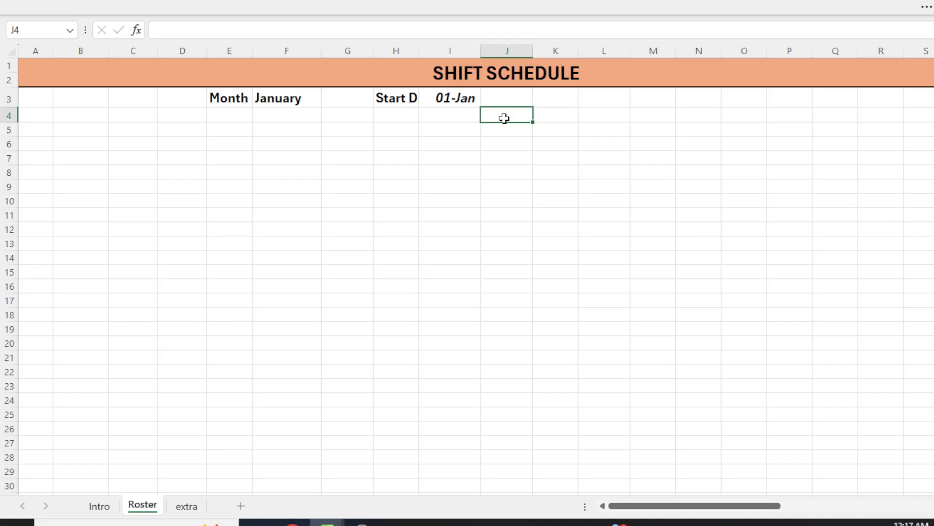
type("=date")
key("Down")
key("Tab")
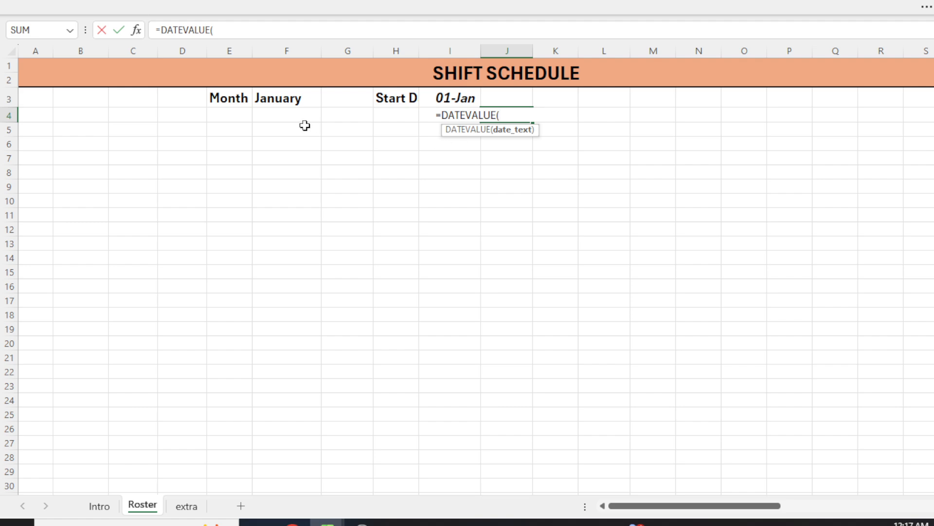
type("\"01\"&")
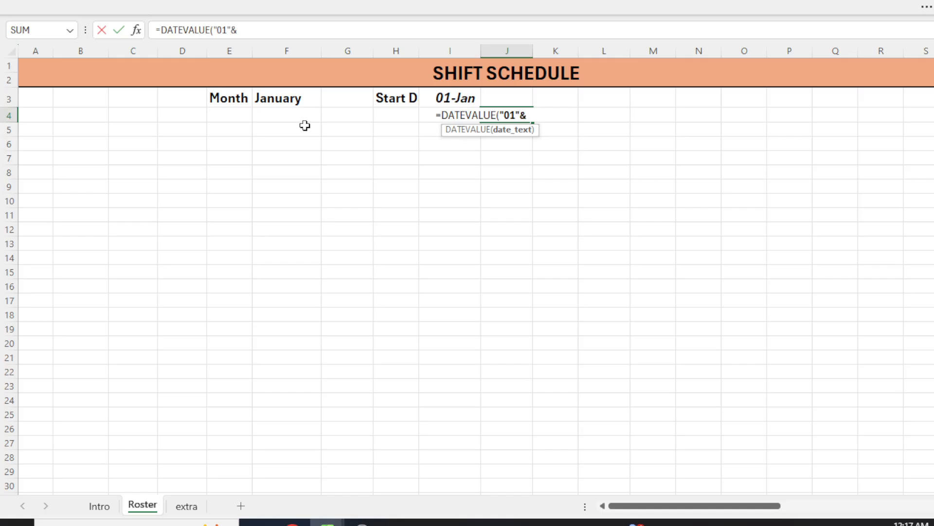
left_click(280, 99)
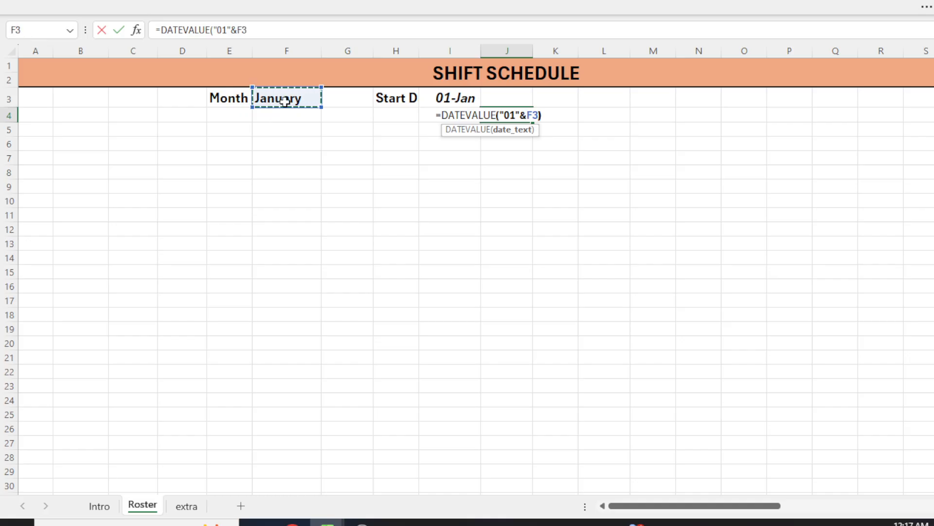
key("Return")
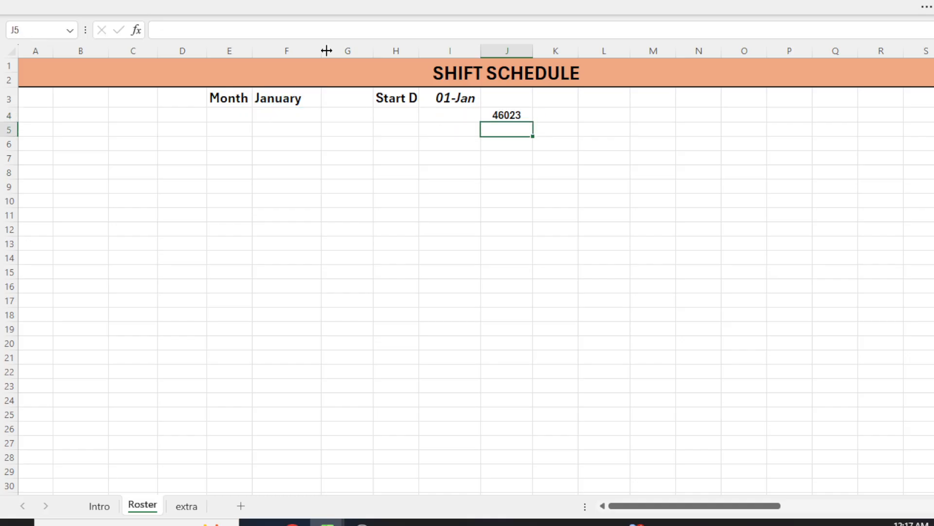
Apply the custom number format dd-mmm to cell J4
left_click(513, 116)
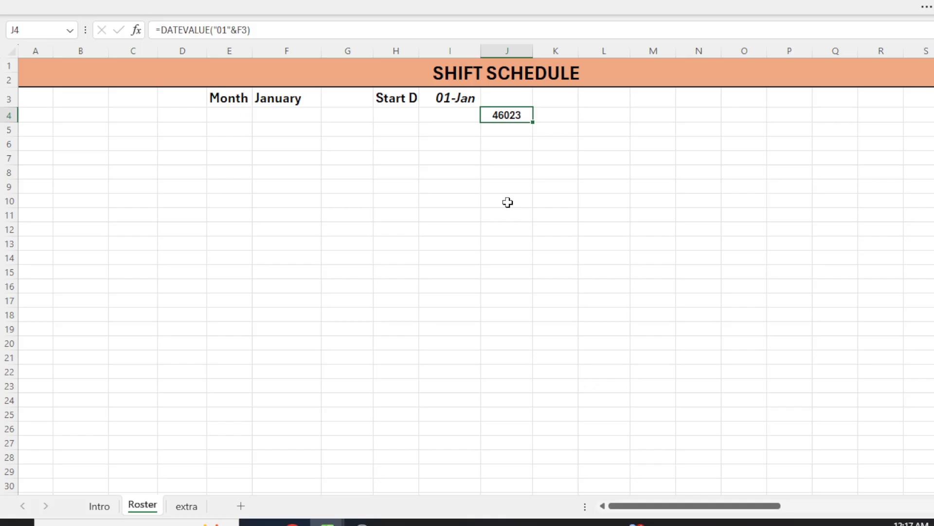
key("ctrl+1")
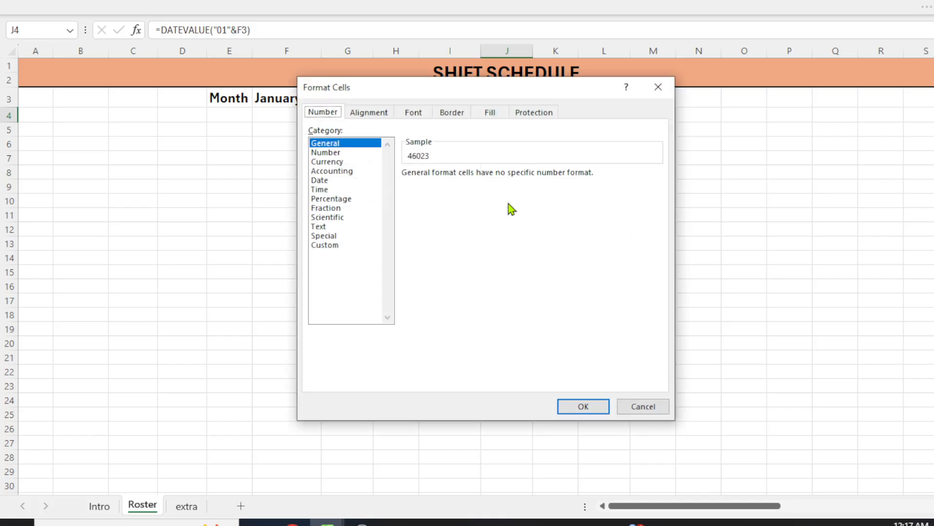
left_click(339, 245)
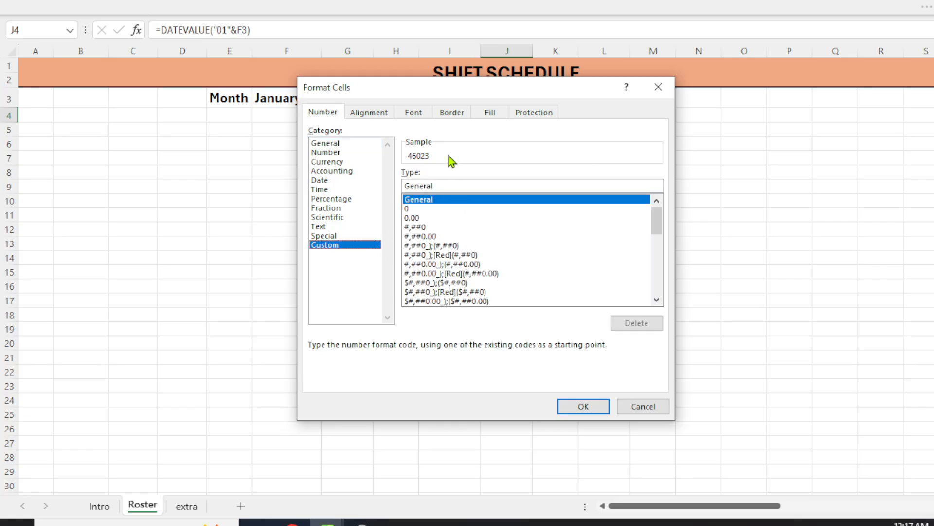
left_click_drag(449, 186, 415, 183)
left_click(438, 254)
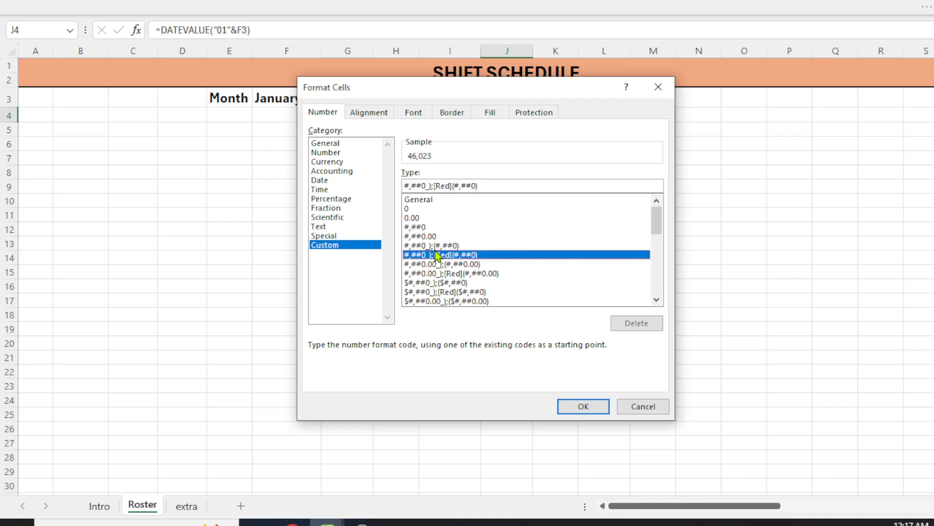
left_click_drag(486, 188, 339, 188)
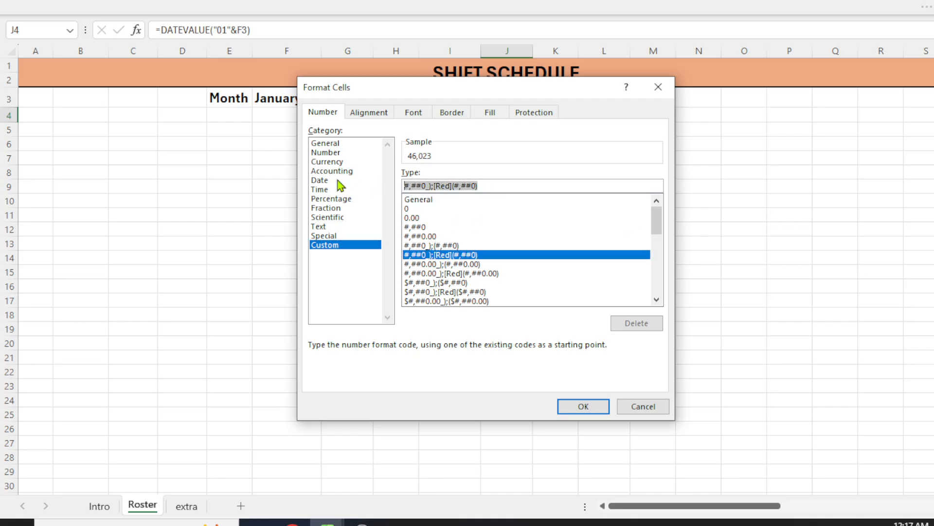
type("dd")
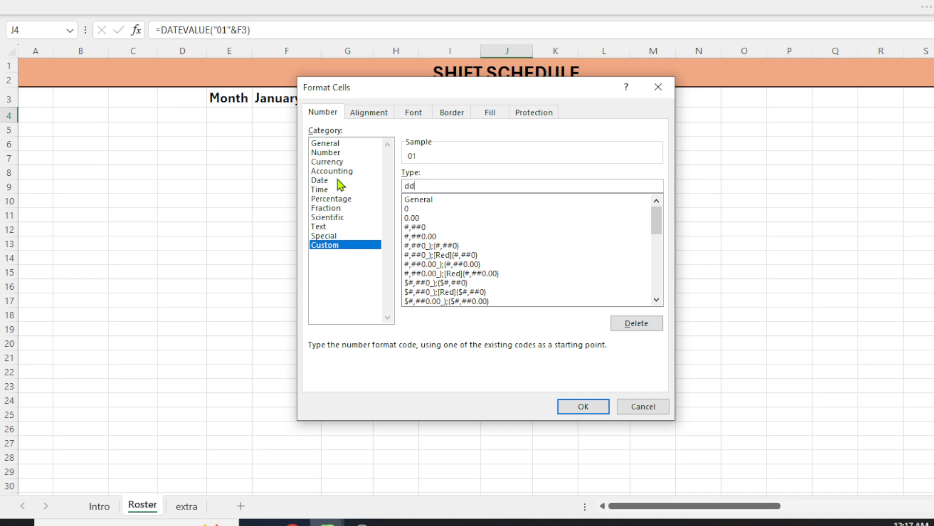
type("-mmm")
key("Return")
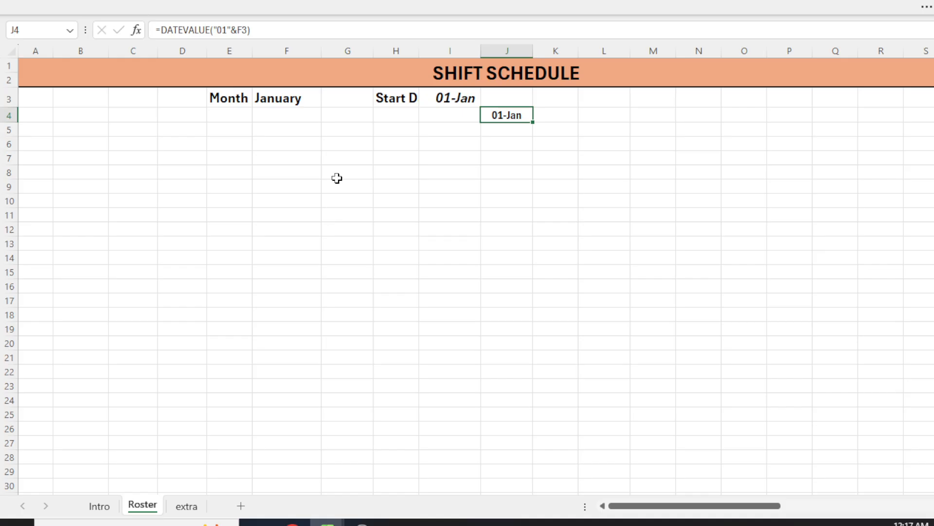
Undo the number format and the formula entry in cell J4
key("ctrl+z")
key("ctrl+z")
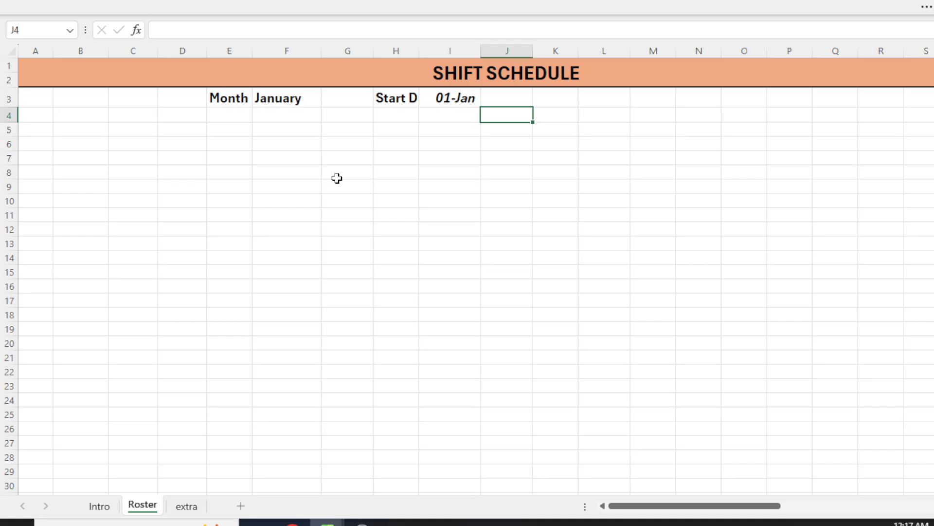
Enter the label End Date in cell K3 of the Roster sheet
left_click(556, 101)
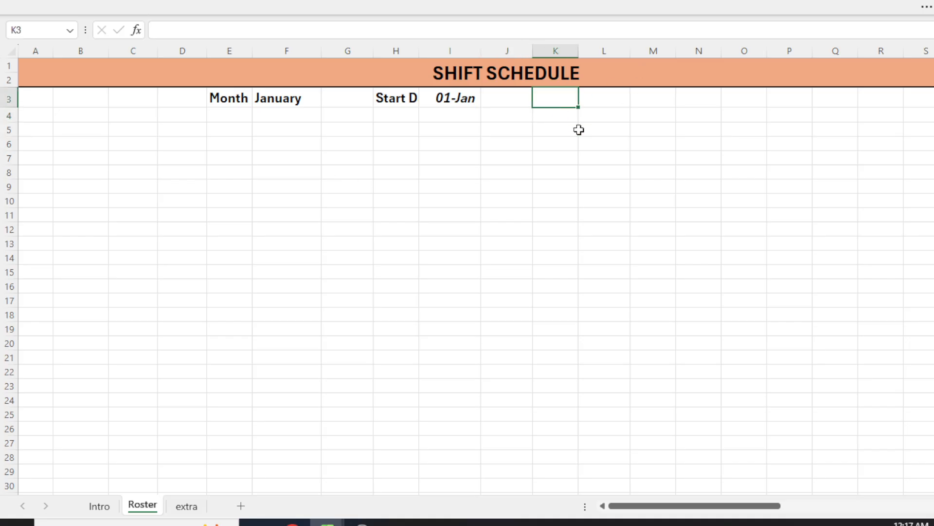
type("End D")
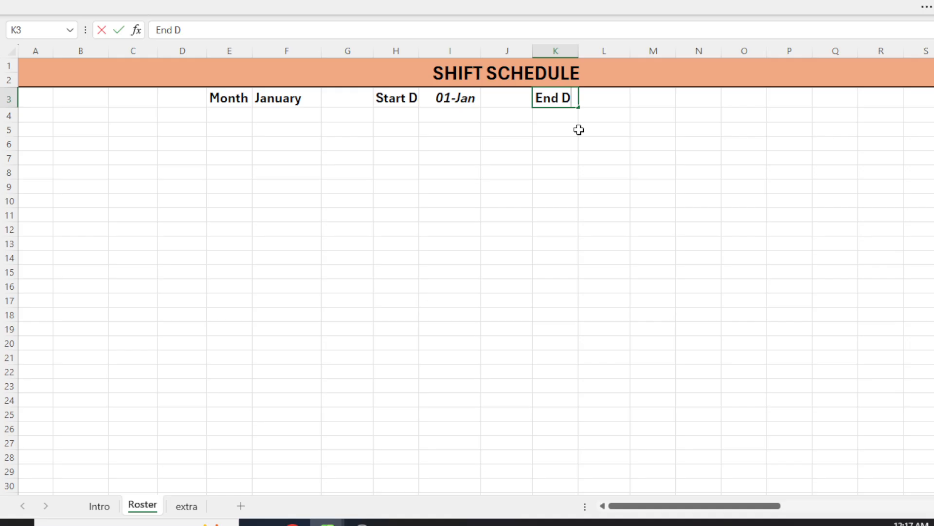
type("ate")
key("Tab")
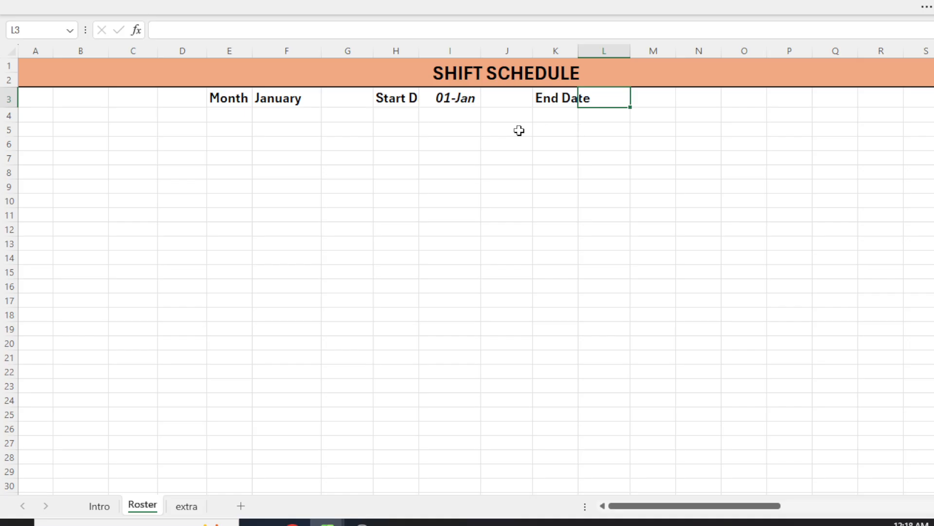
Enter 31 as the end date in cell L3 and test it by switching the month to February and back to January
type("31")
key("Return")
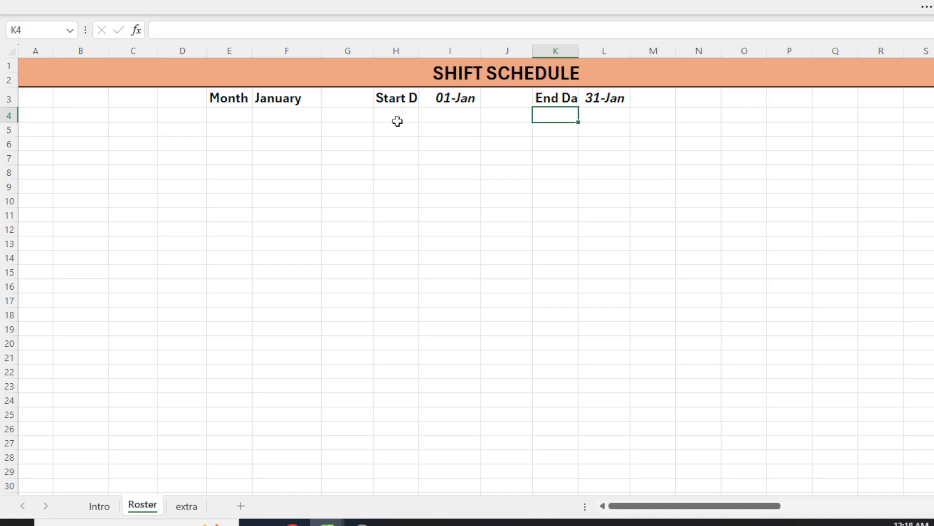
left_click(273, 98)
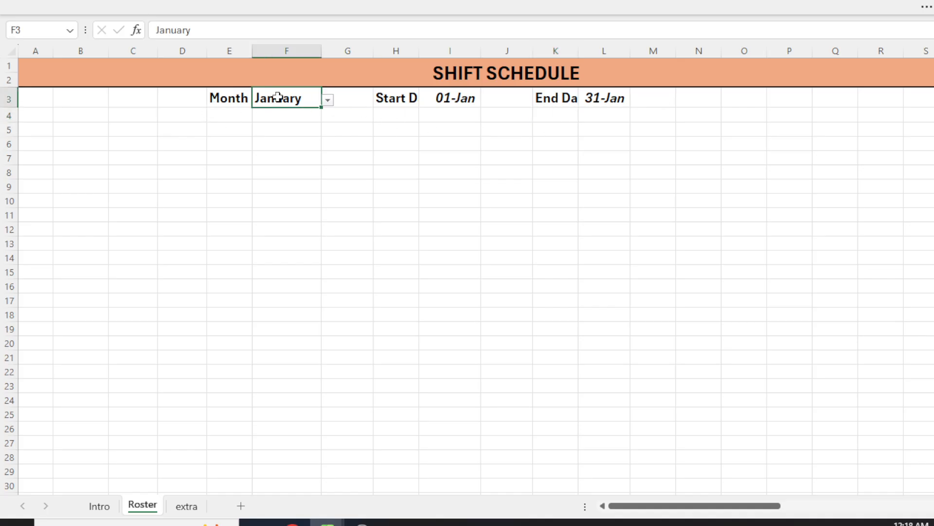
left_click(325, 100)
left_click(313, 127)
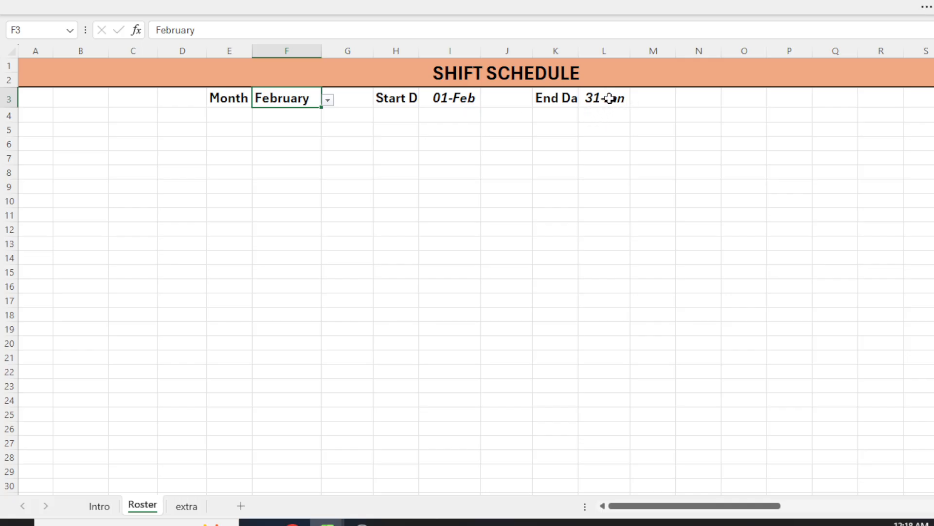
left_click(328, 100)
left_click(294, 115)
Replace the end date in cell L3 with the formula =EOMONTH(I3,0)
left_click(599, 97)
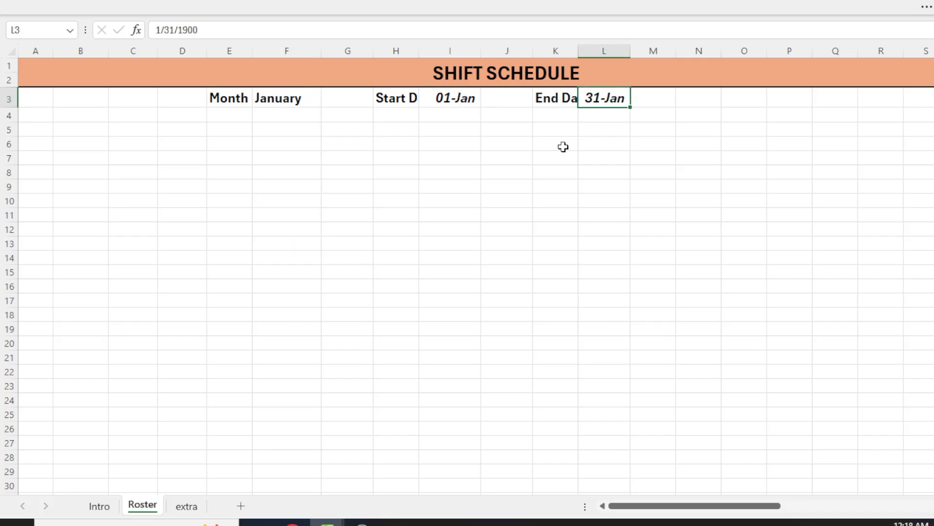
type("=")
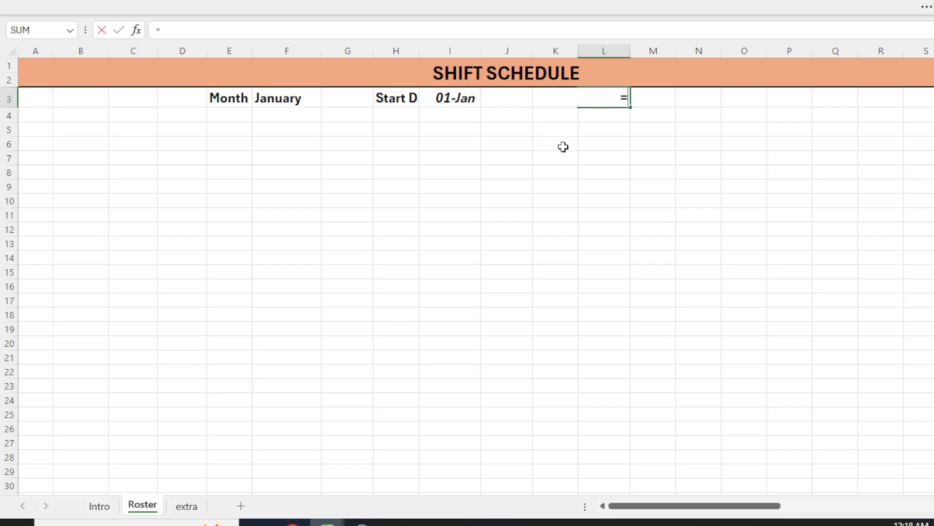
type("eomonth")
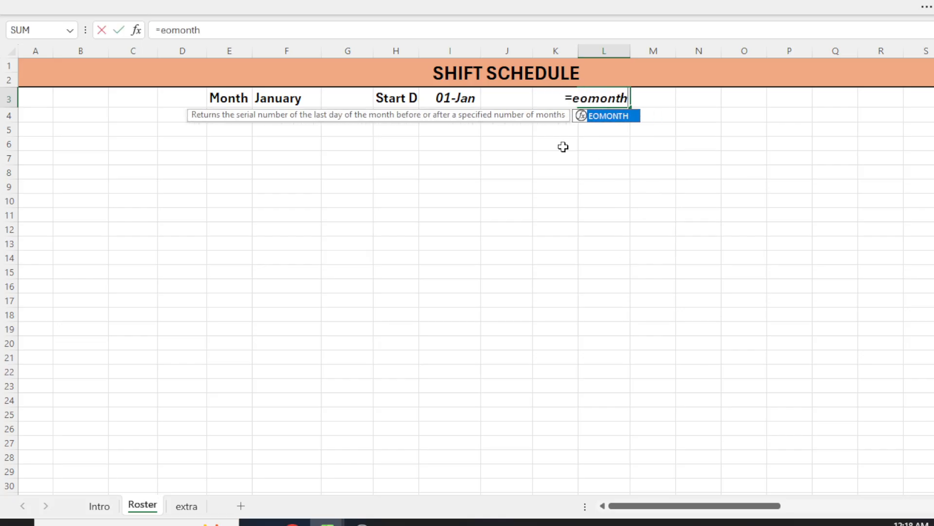
key("Tab")
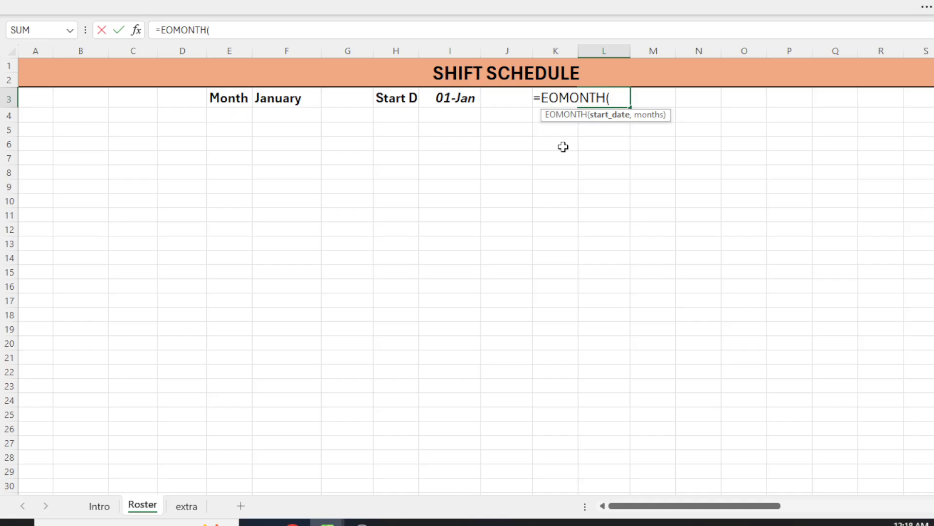
key("Left")
key("Left")
key("Left")
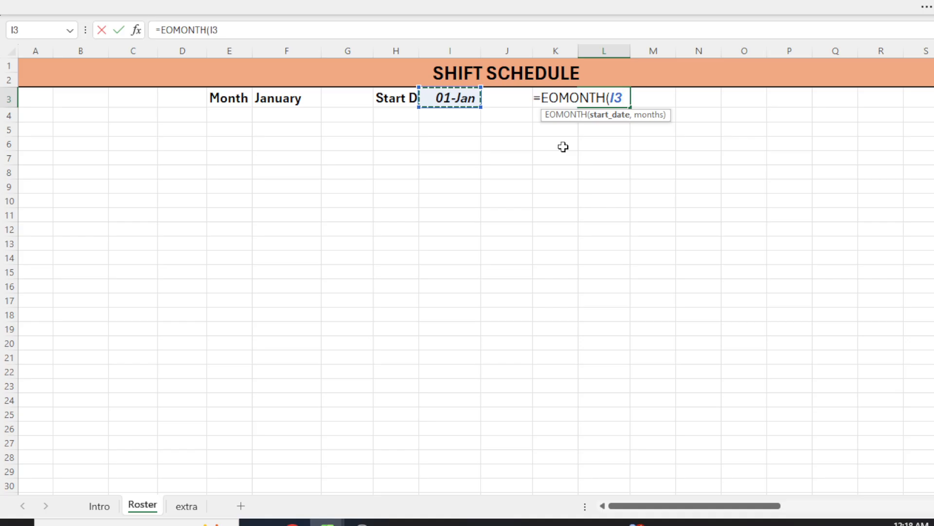
type(",")
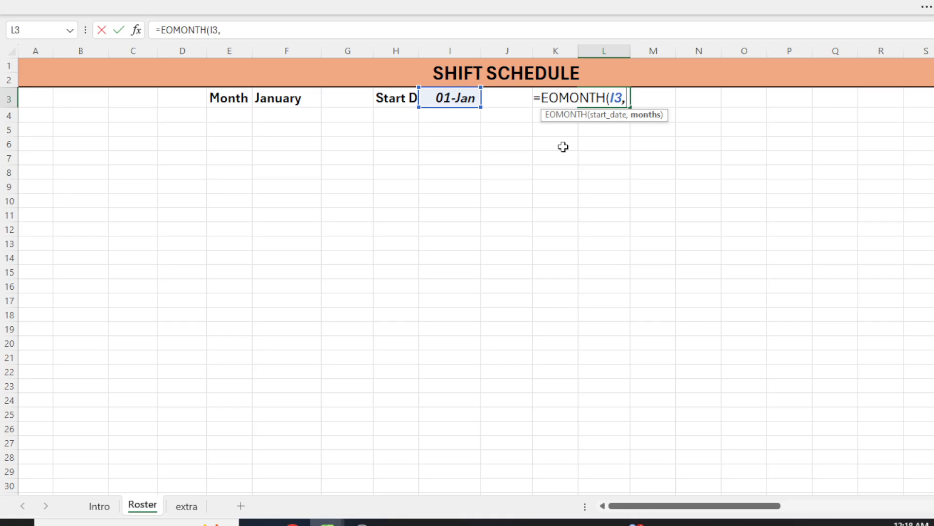
type("0")
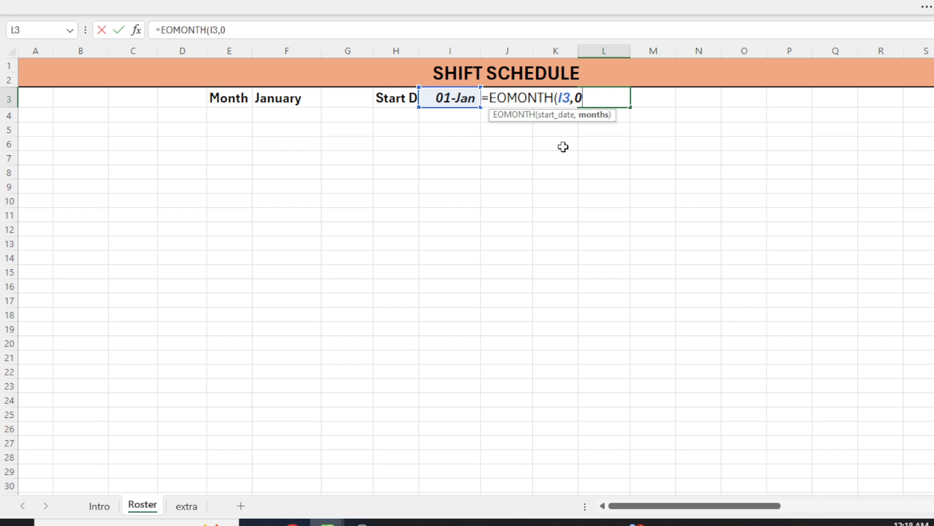
type(")")
key("Return")
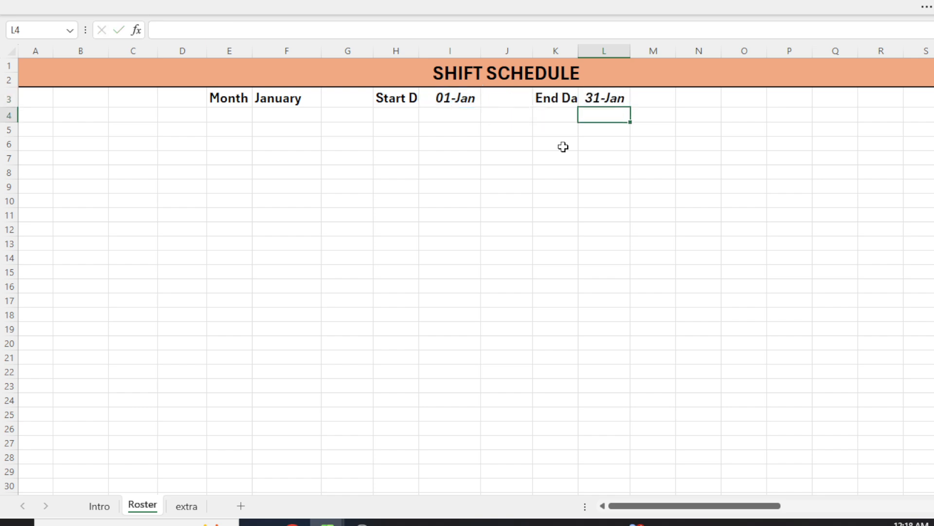
Change the months argument of the EOMONTH formula in cell L3 to 1
key("Up")
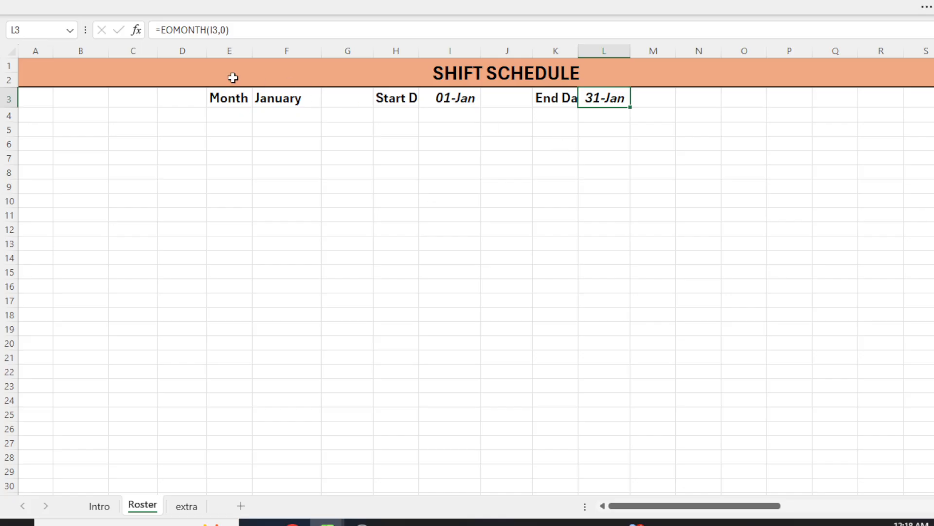
left_click(241, 32)
key("BackSpace")
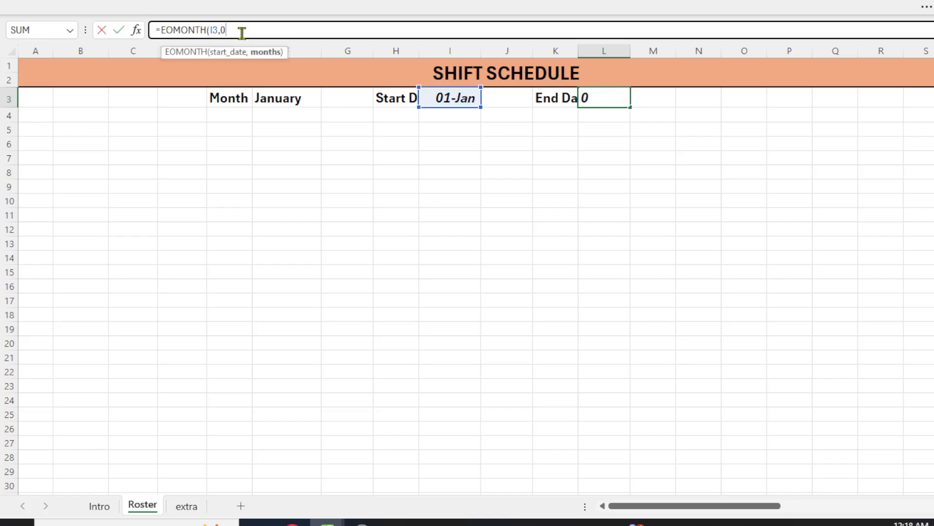
key("BackSpace")
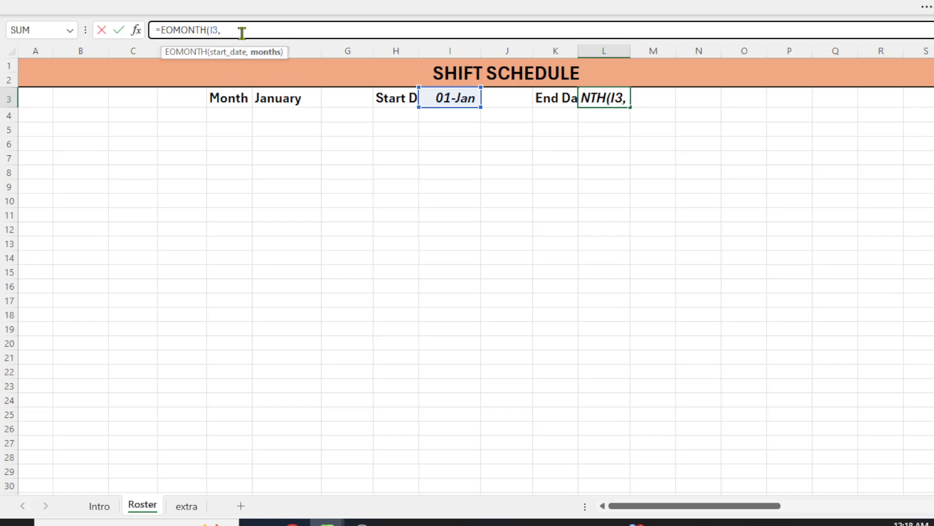
type("1)")
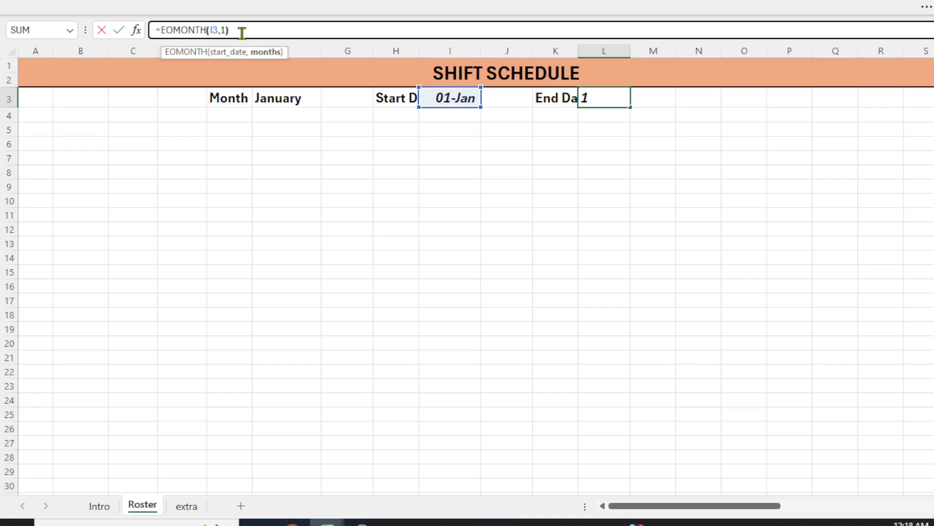
key("Return")
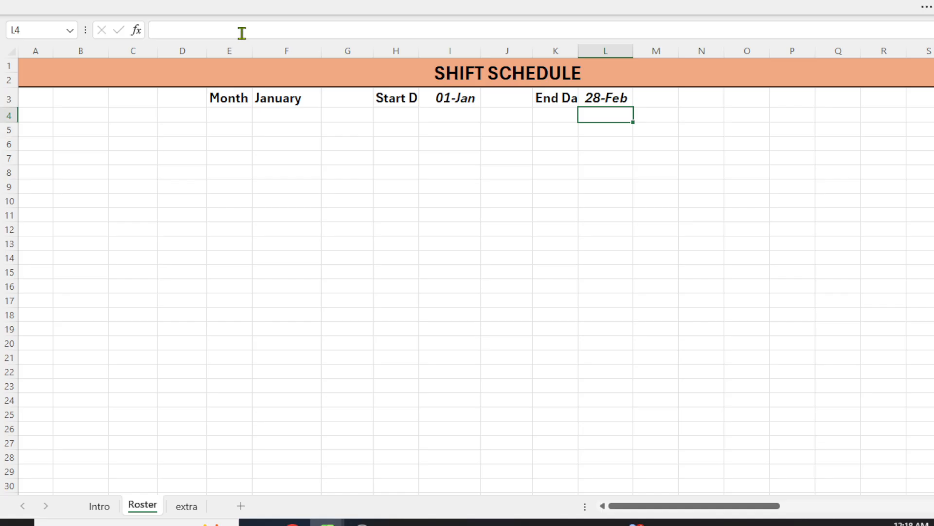
Change the months argument of the EOMONTH formula in cell L3 to -1
key("Up")
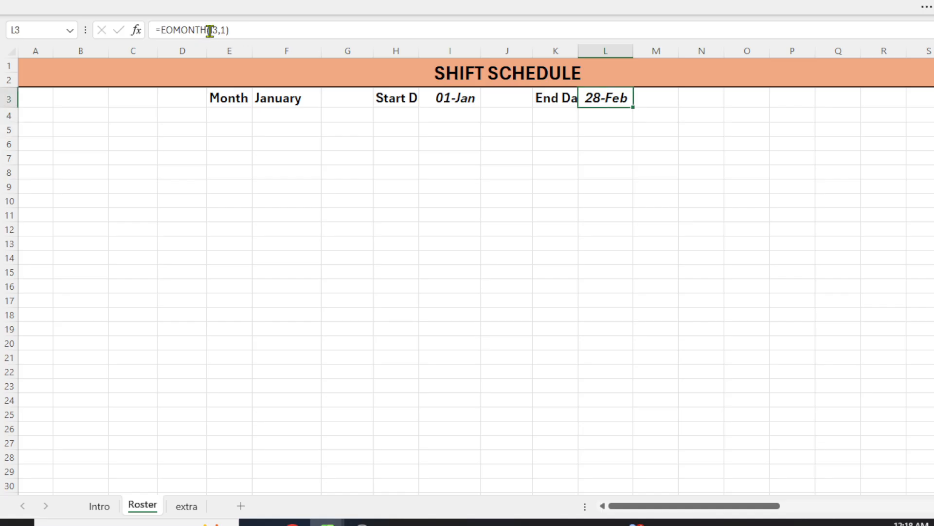
left_click(218, 31)
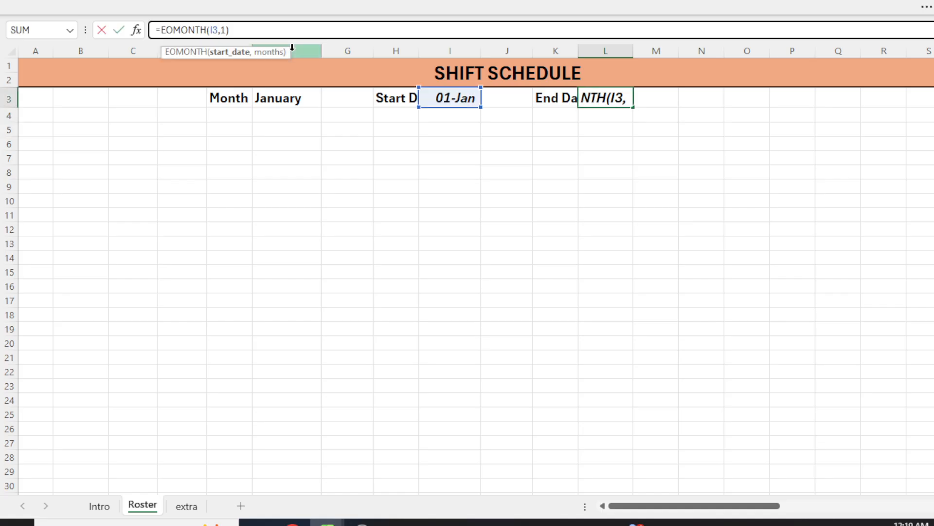
key("Right")
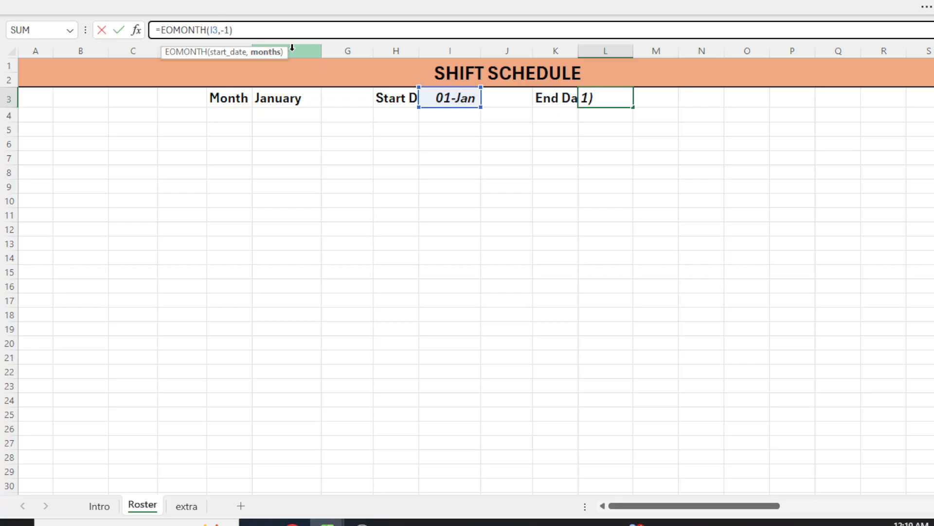
type("-")
key("Return")
key("Up")
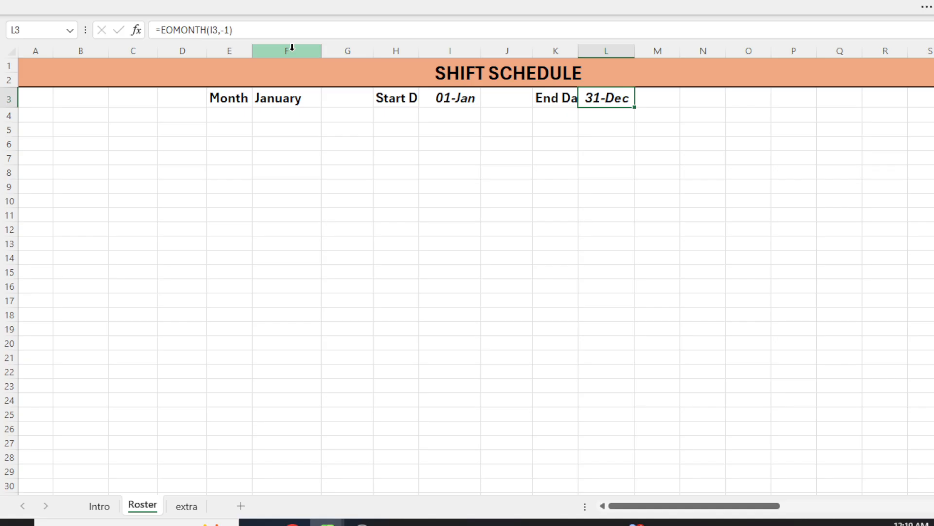
Restore the end date formula in cell L3 to =EOMONTH(I3,0)
left_click(242, 30)
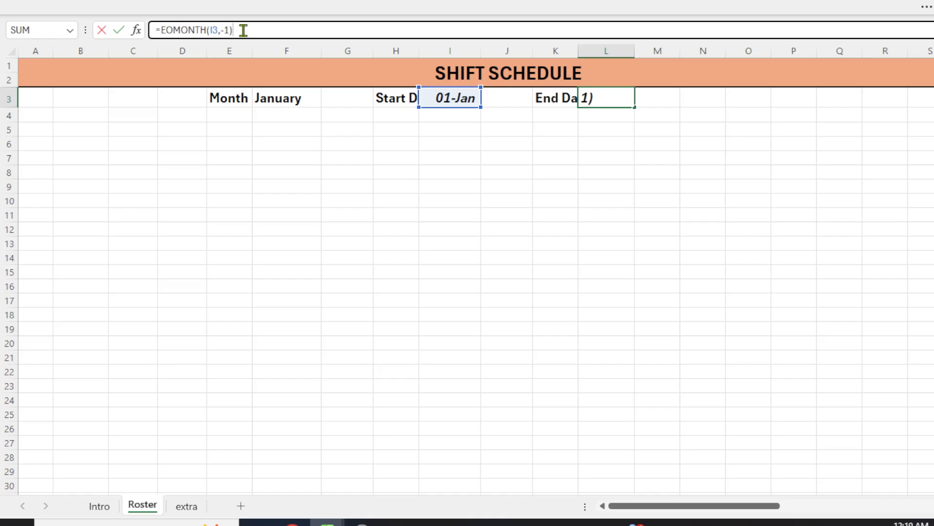
key("BackSpace")
key("BackSpace")
key("BackSpace")
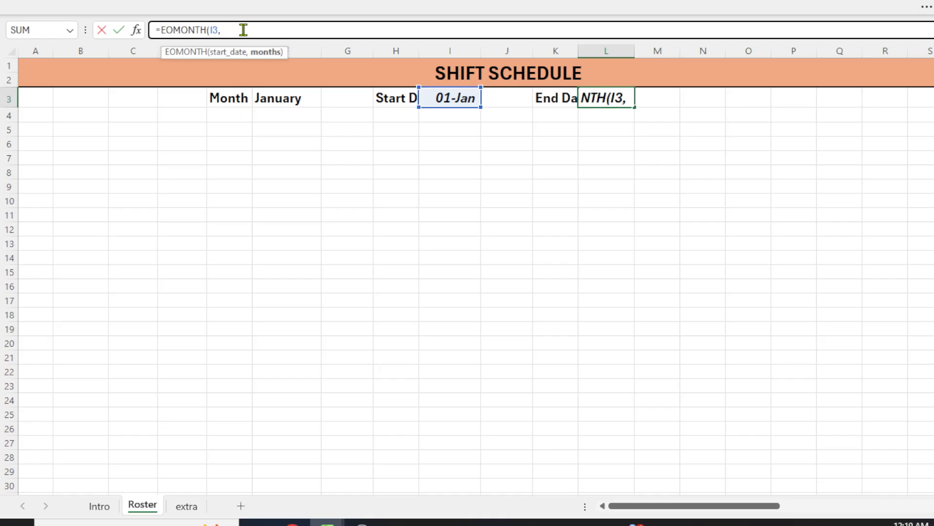
type("0)")
key("Return")
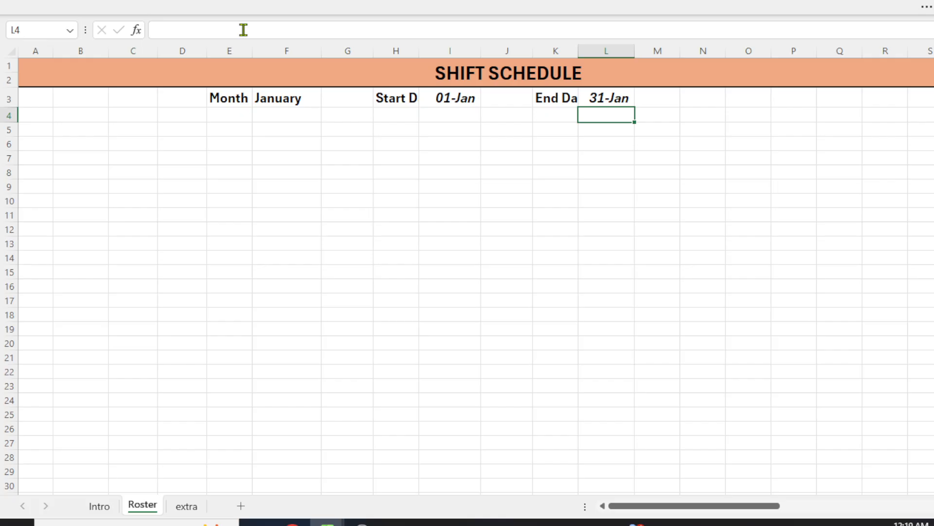
Change the ribbon display from full-screen mode to always shown, with the Start Date label cell H3 selected
left_click(413, 101)
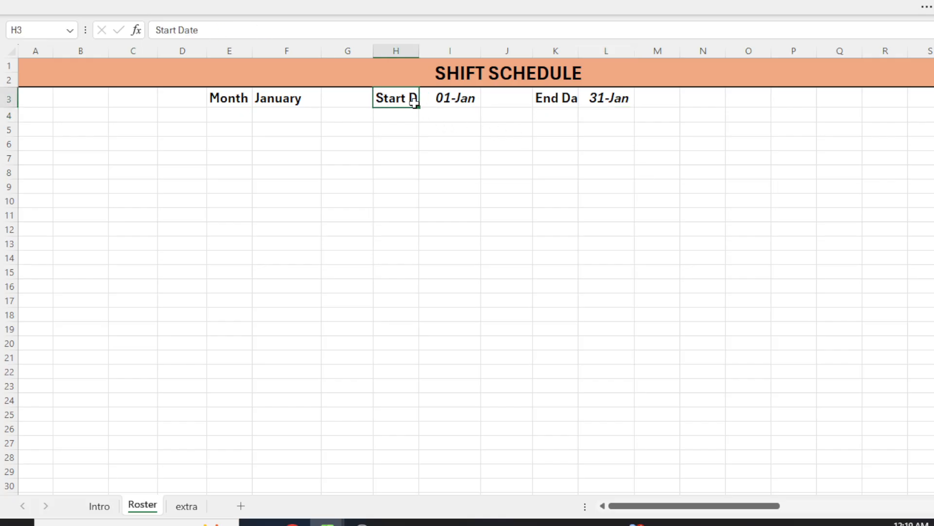
key("alt")
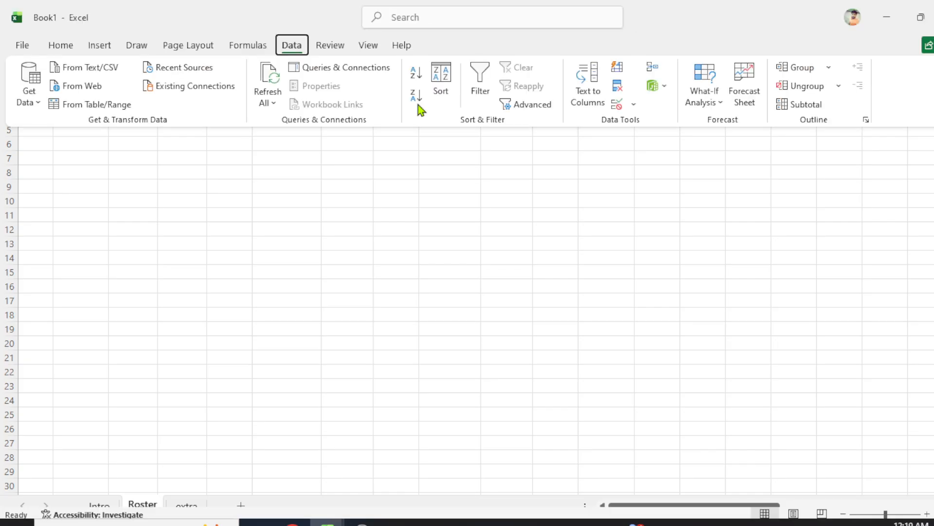
key("h")
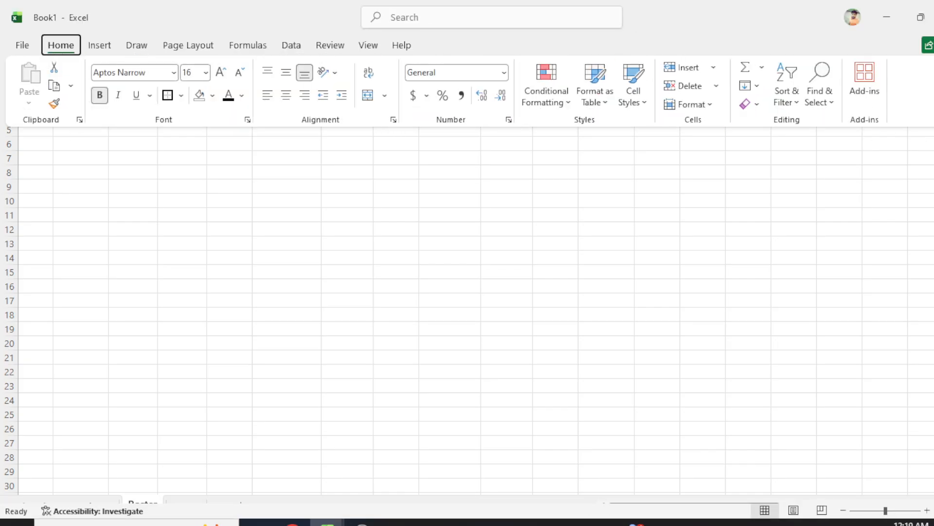
left_click(933, 120)
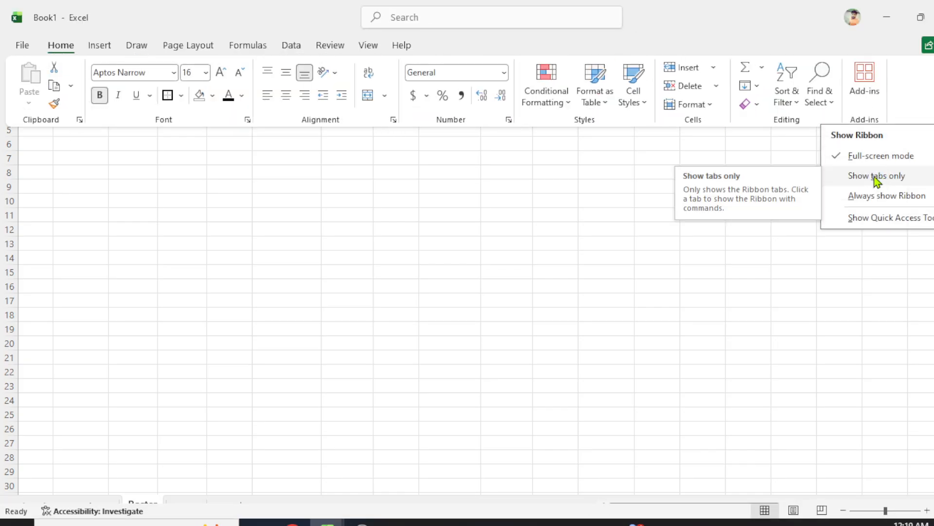
left_click(866, 194)
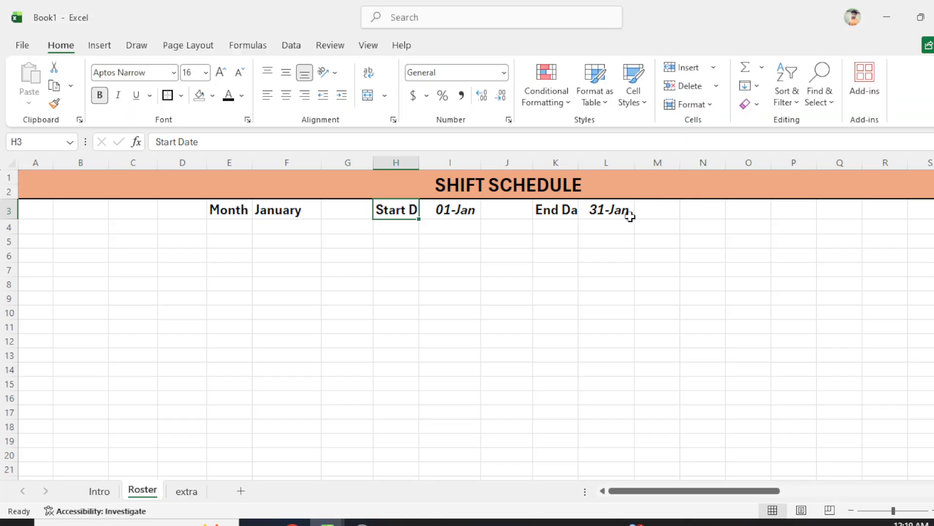
Set the font size of the Start Date label in cell H3 to 12
left_click(206, 73)
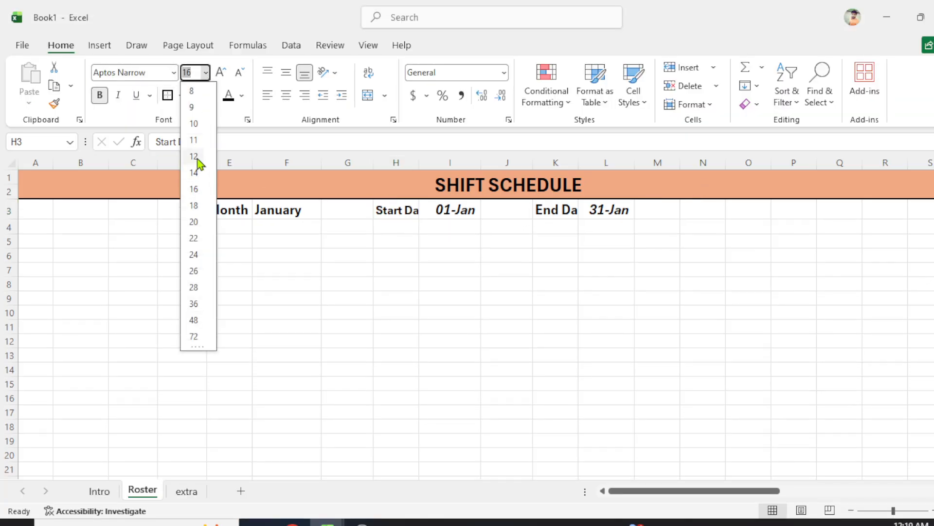
left_click(197, 158)
left_click(323, 255)
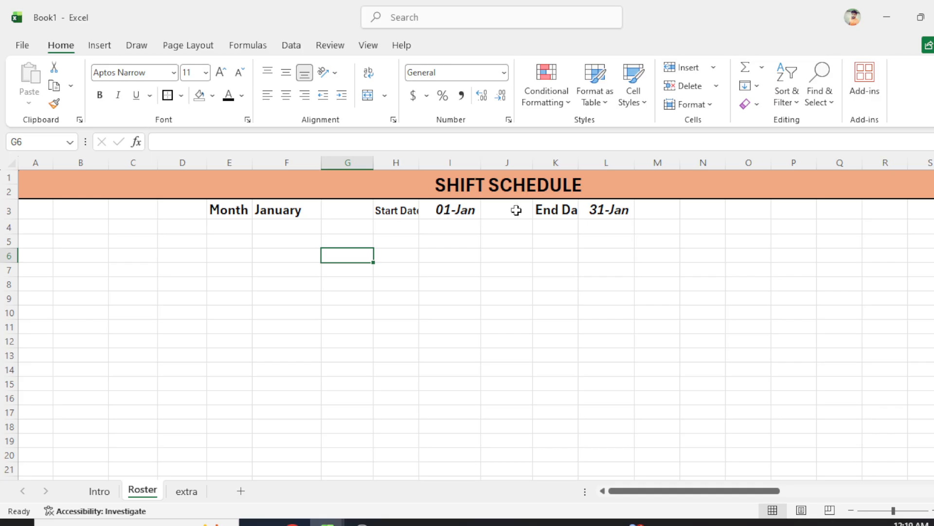
Copy the formatting of the Start Date label in H3 to the End Date label in K3 with Format Painter
left_click(541, 210)
left_click(396, 210)
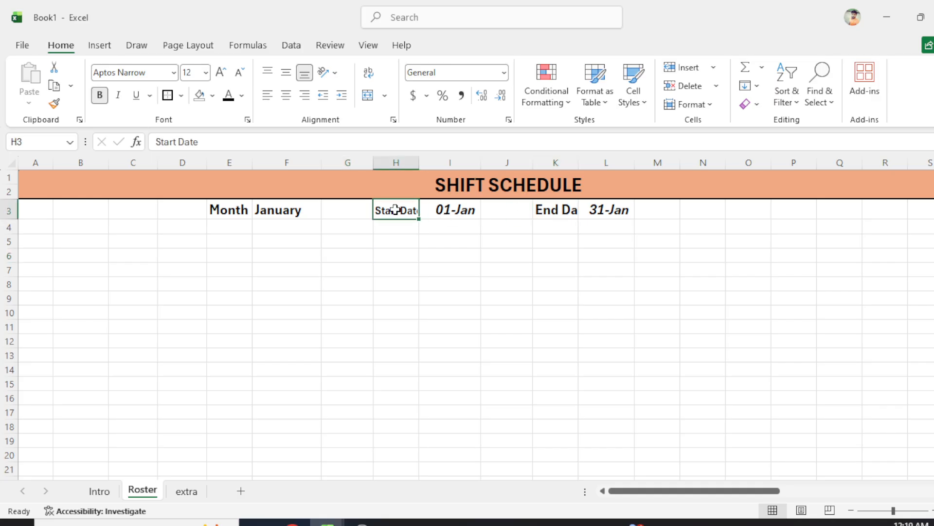
key("alt")
key("h")
key("f")
key("p")
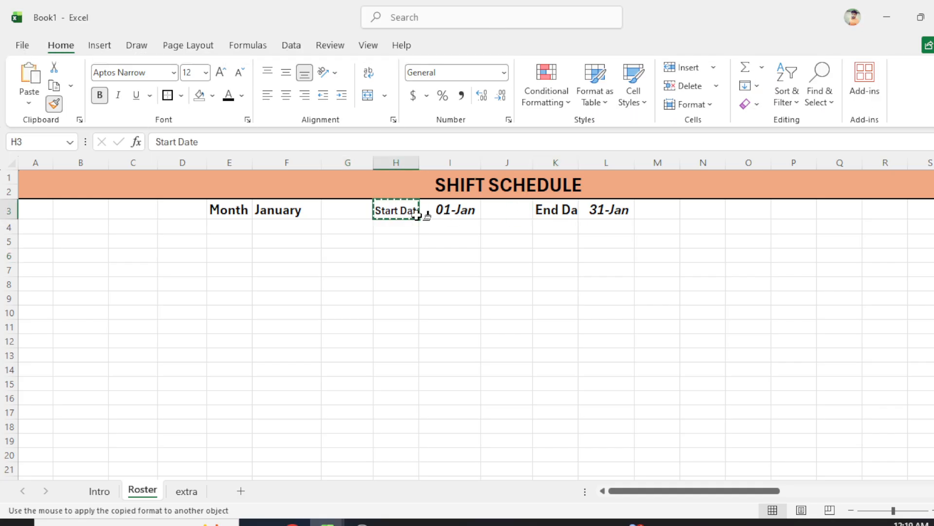
left_click(564, 212)
left_click(529, 251)
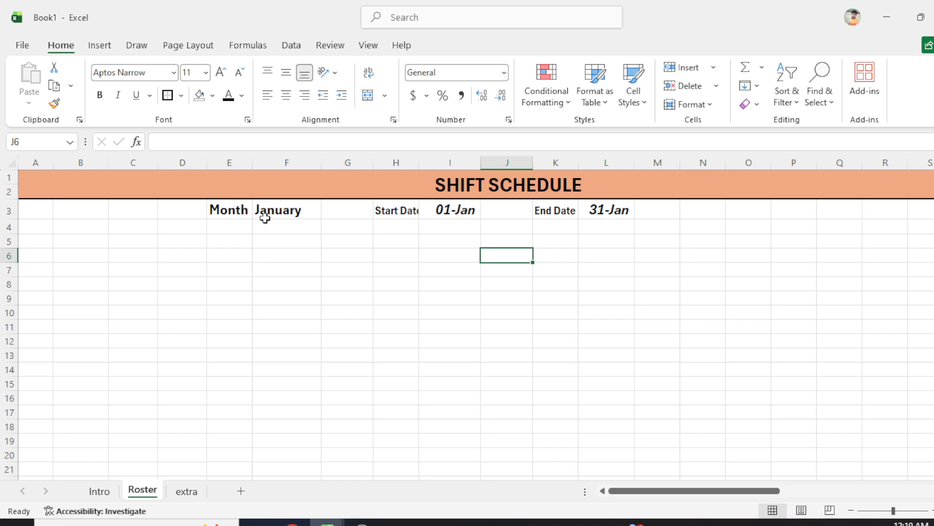
Widen column H slightly so the full Start Date label fits in its cell
left_click(414, 209)
left_click_drag(419, 163, 426, 162)
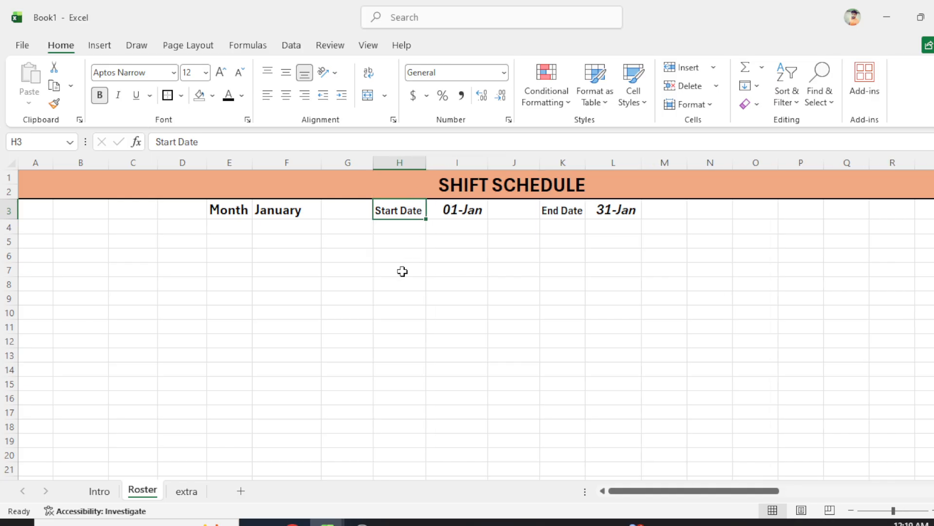
left_click(385, 282)
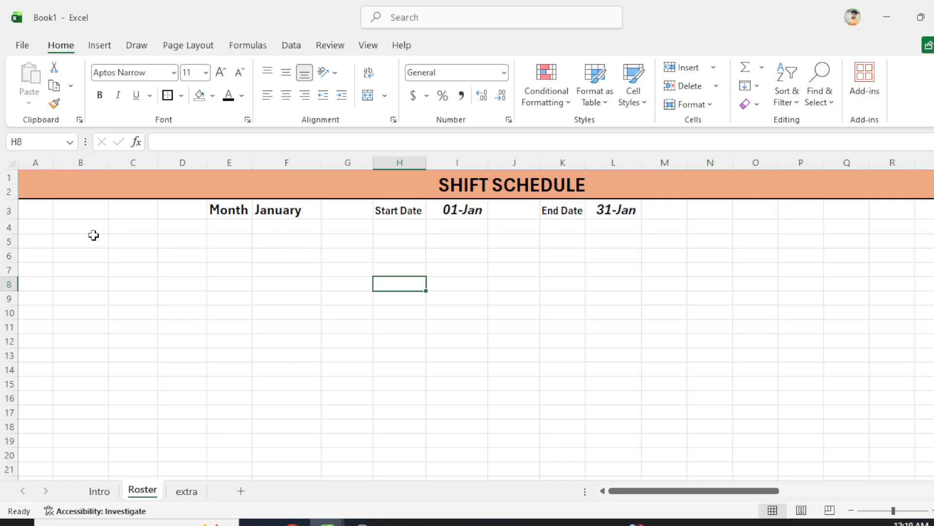
Enter the column headers SR NO, Name and Emp ID in cells A4 to C4 of the Roster sheet
left_click(42, 227)
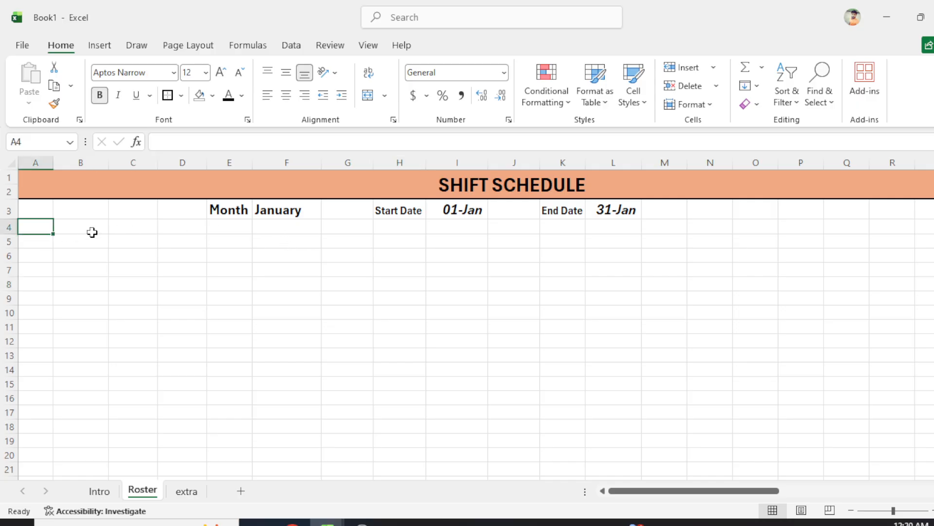
type("SR")
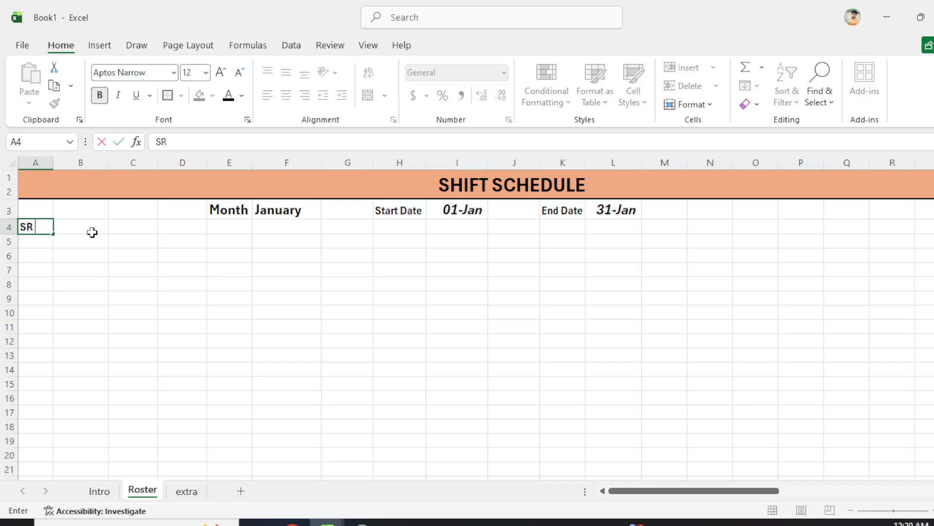
type(" NO")
left_click(92, 232)
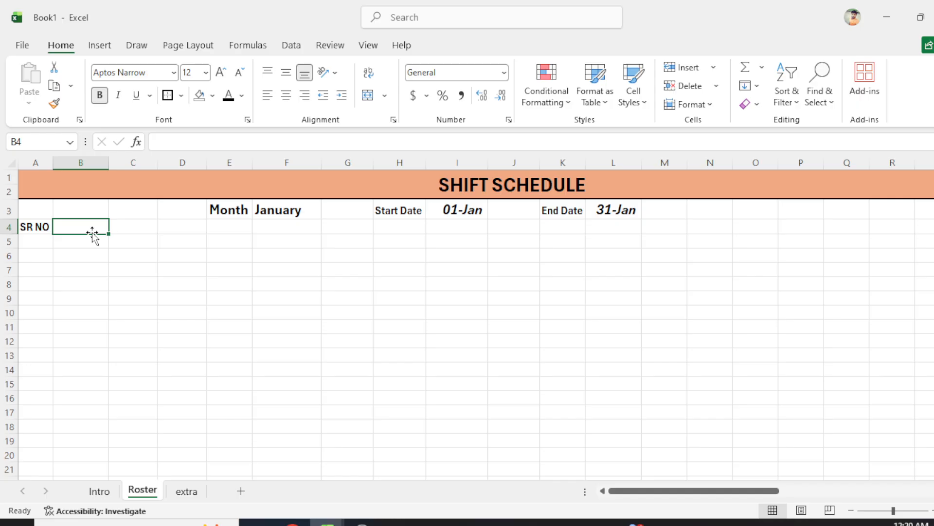
type("Name")
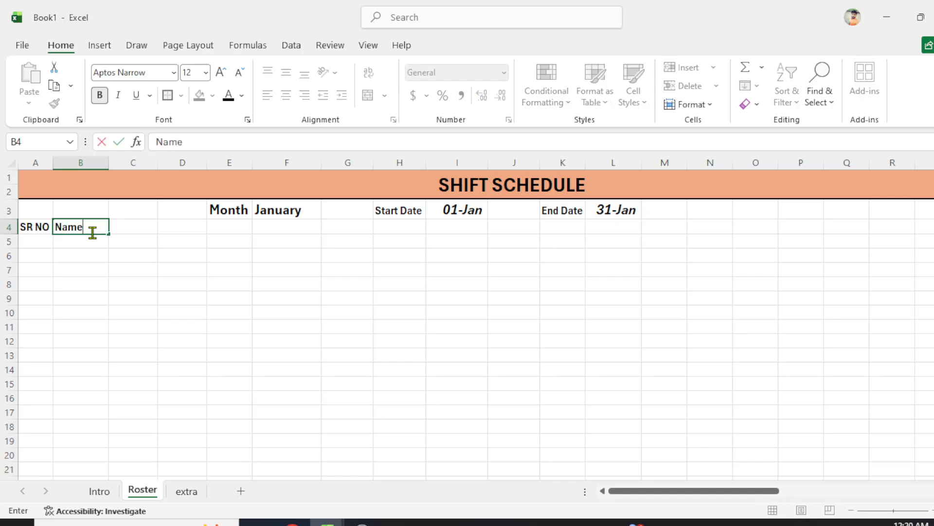
key("Tab")
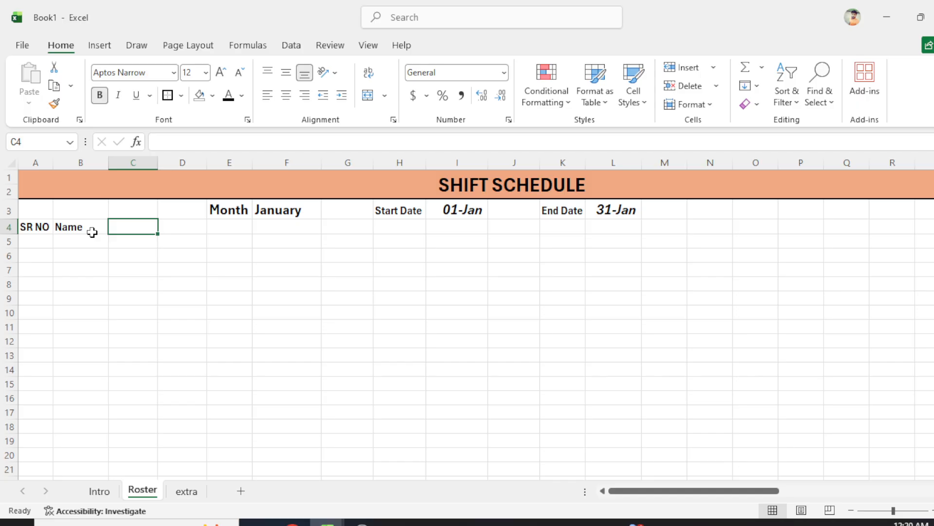
type("Emp")
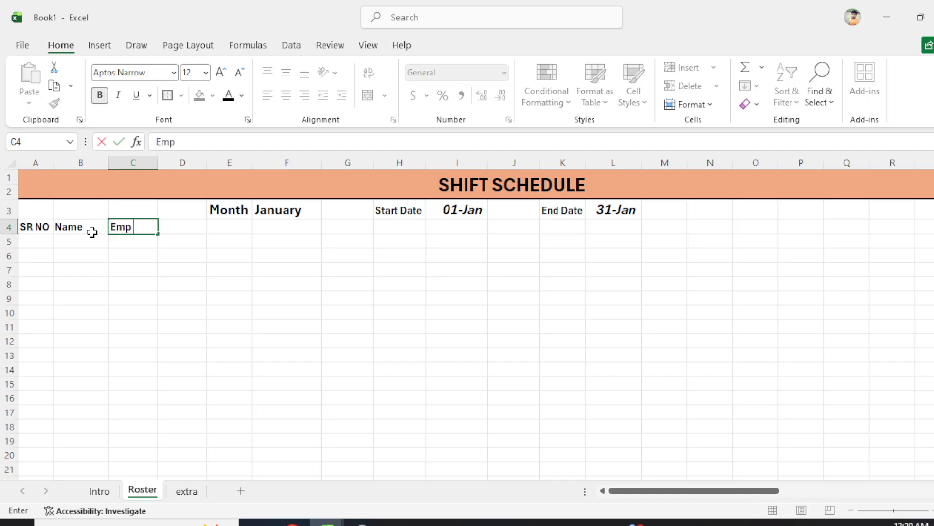
type(" ID")
key("Tab")
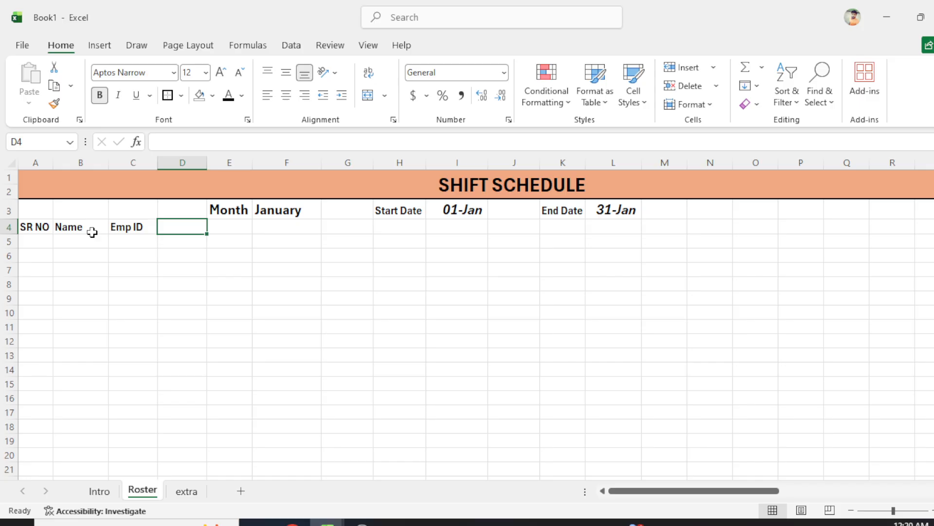
Add the header TL Name in D4 and the header Weekoff in both E4 and F4
type("t")
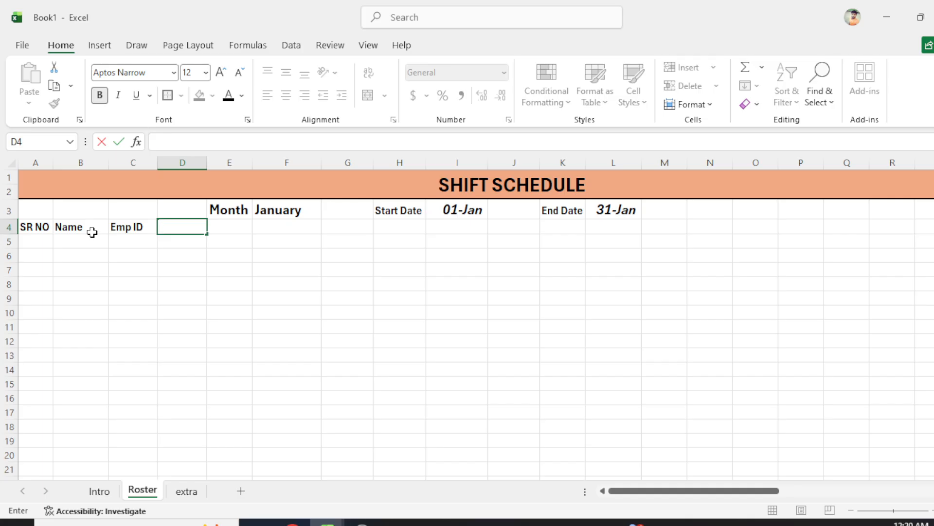
type("TL Name")
key("Tab")
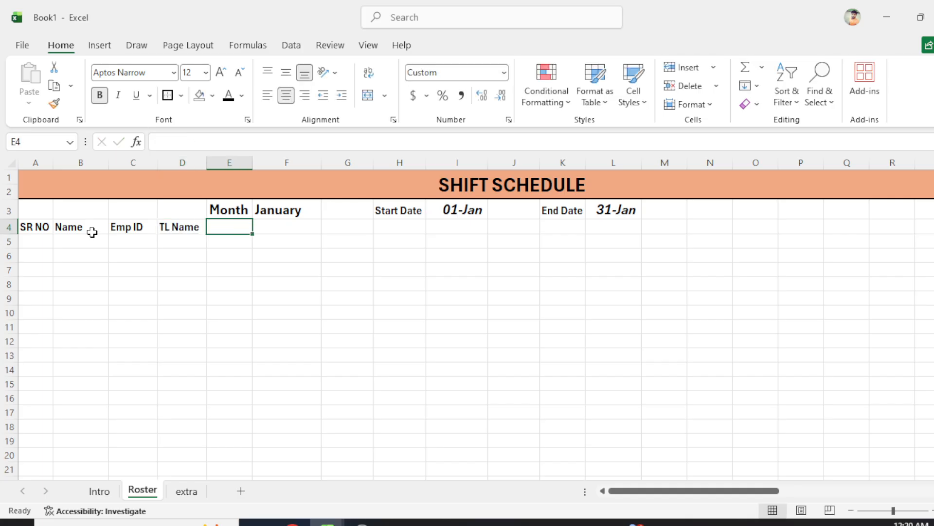
type("We")
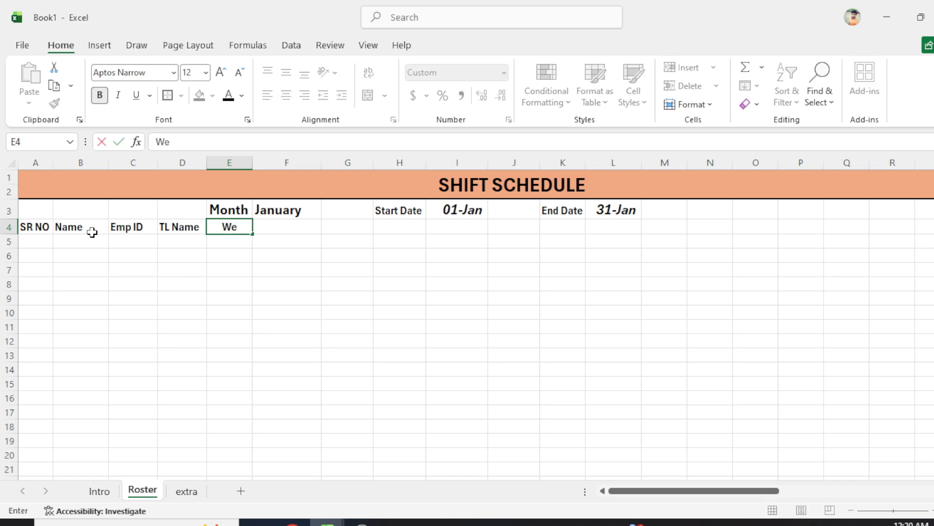
type("ekoff")
key("Tab")
type("W")
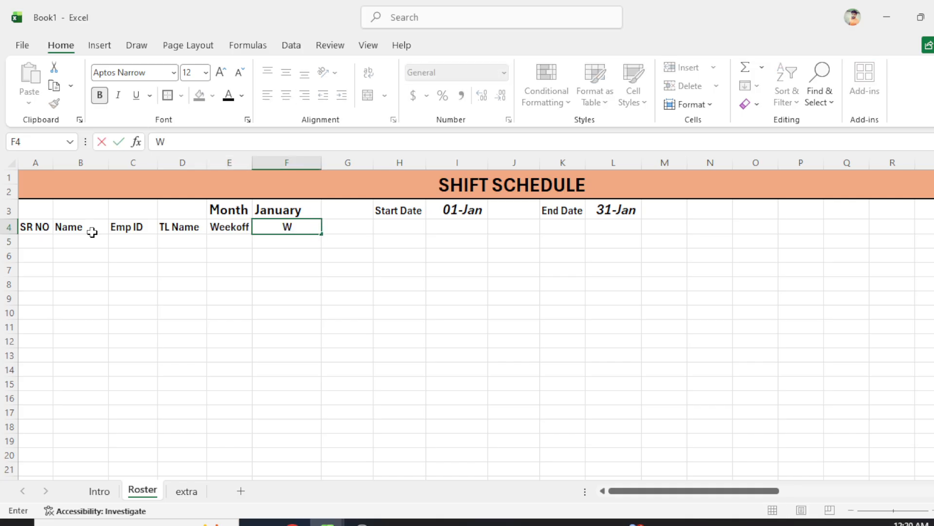
type("eekoff")
key("Return")
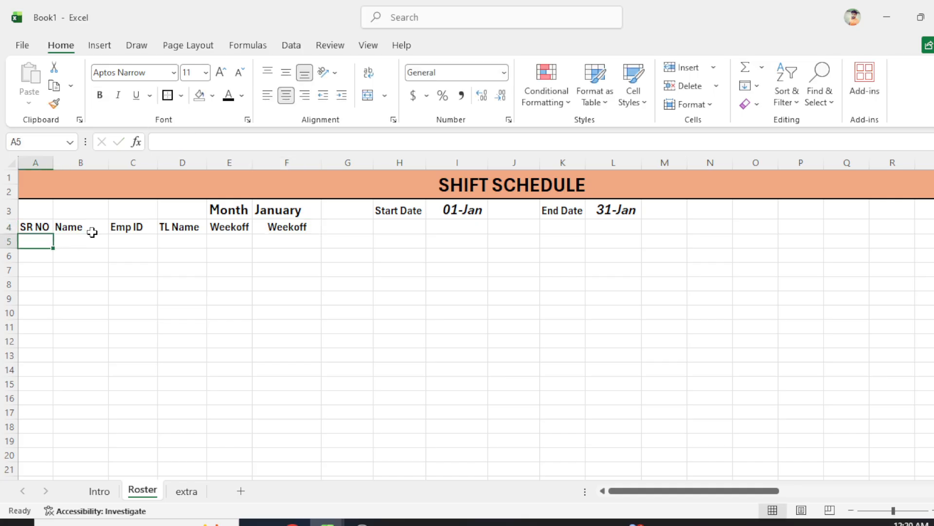
Move the month and start/end date block in E3:L3 two columns over so it starts at G3
left_click(238, 208)
key("shift+Right")
key("shift+Right")
key("shift+Right")
key("shift+Right")
key("shift+Right")
key("shift+Right")
key("shift+Right")
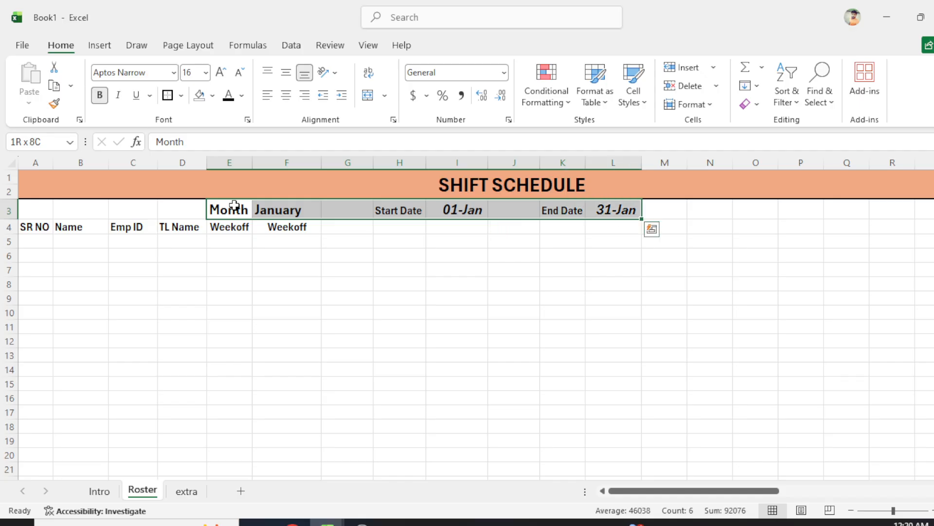
key("ctrl+c")
key("Right")
key("Right")
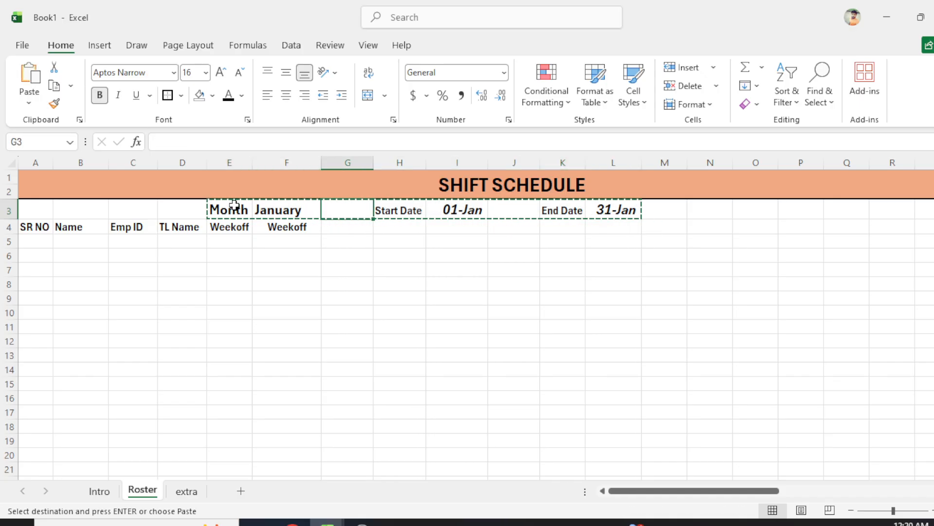
key("ctrl+v")
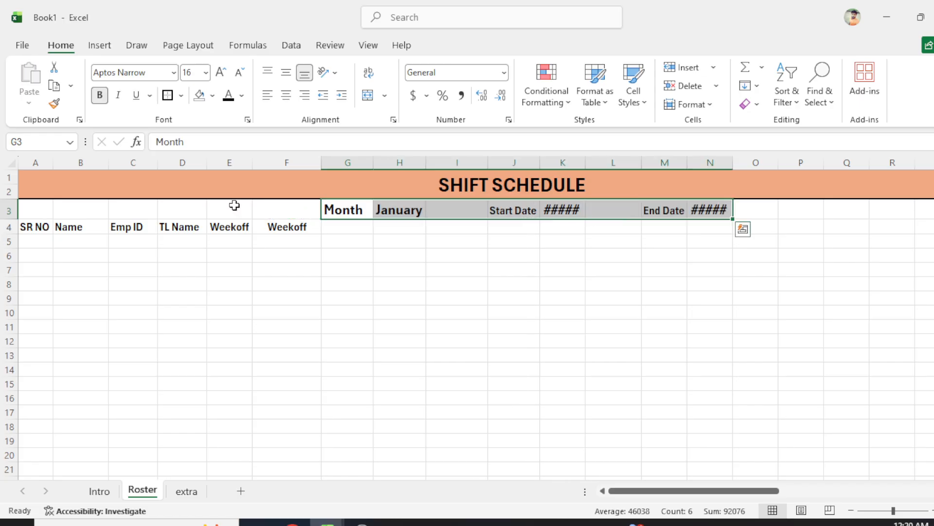
Autofit the widths of columns G to N to the moved month and date cells
key("alt+h")
key("o")
key("i")
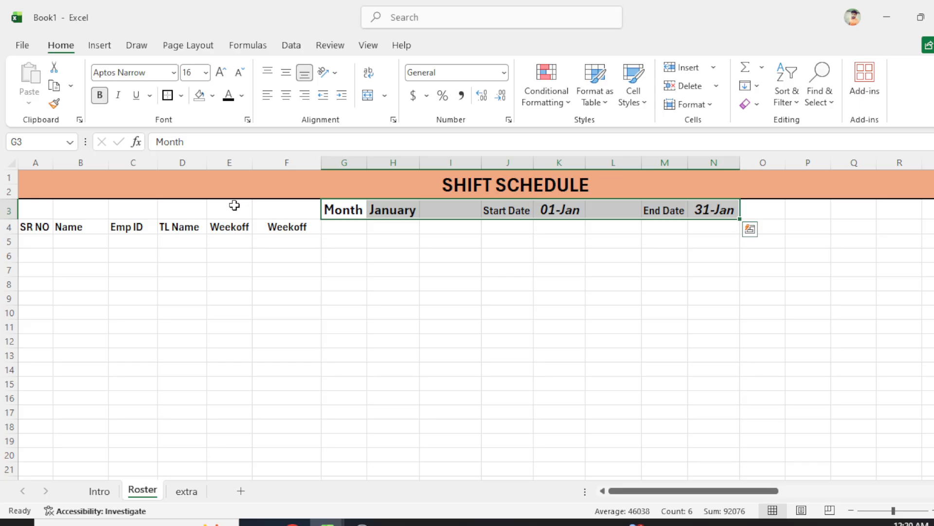
Number the SR NO column from A5 downward with a linear fill series from 1 to 30, step value 1
left_click(45, 242)
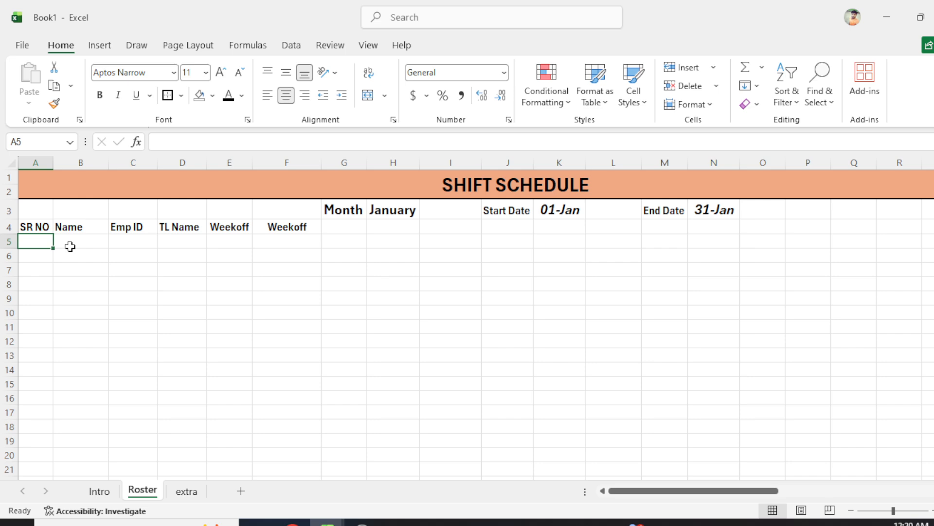
type("1")
key("Return")
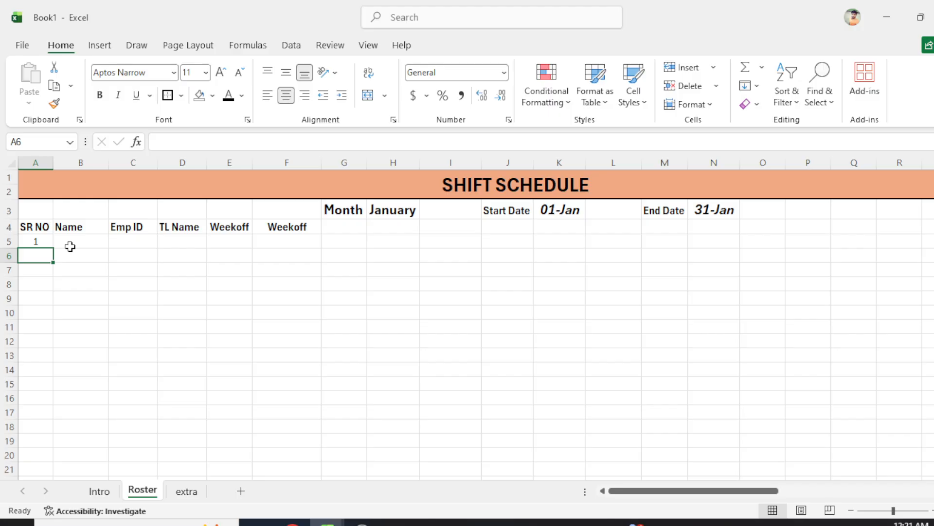
key("Up")
key("ctrl+shift+Down")
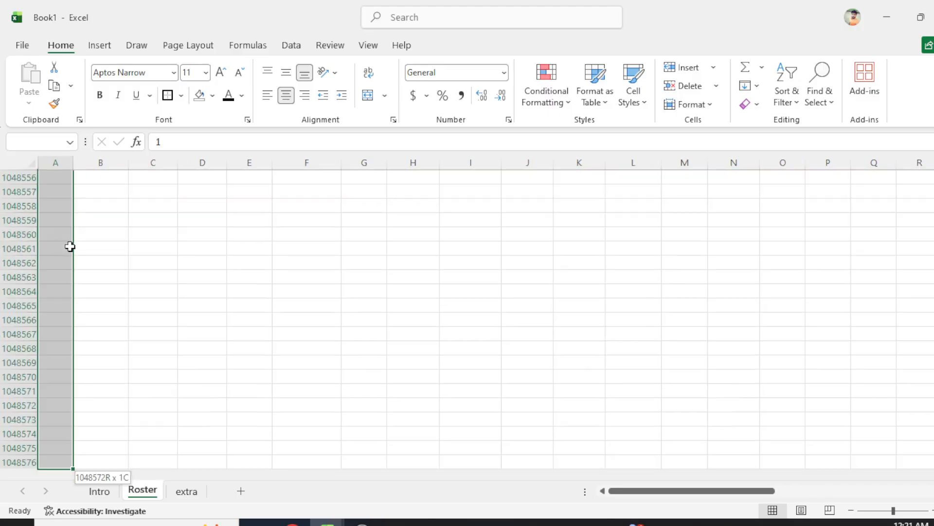
key("alt")
key("h")
key("f")
key("i")
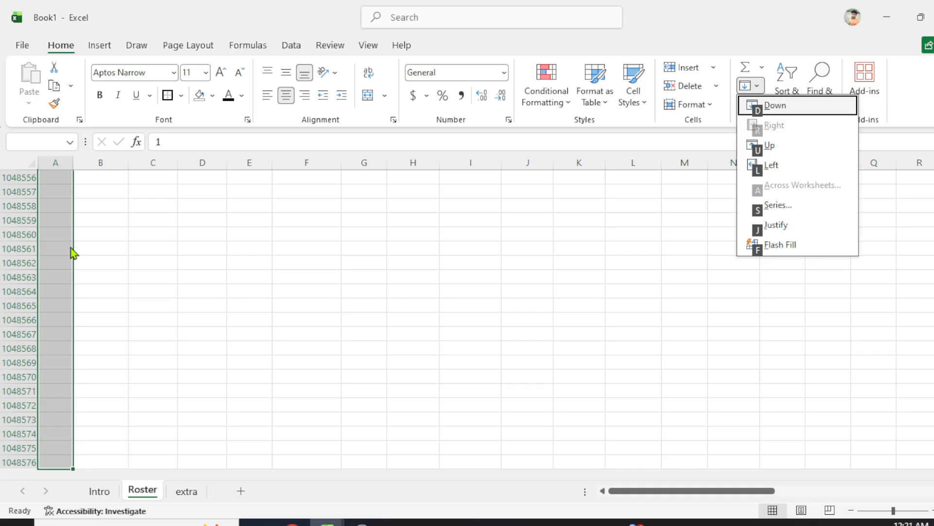
key("s")
key("Tab")
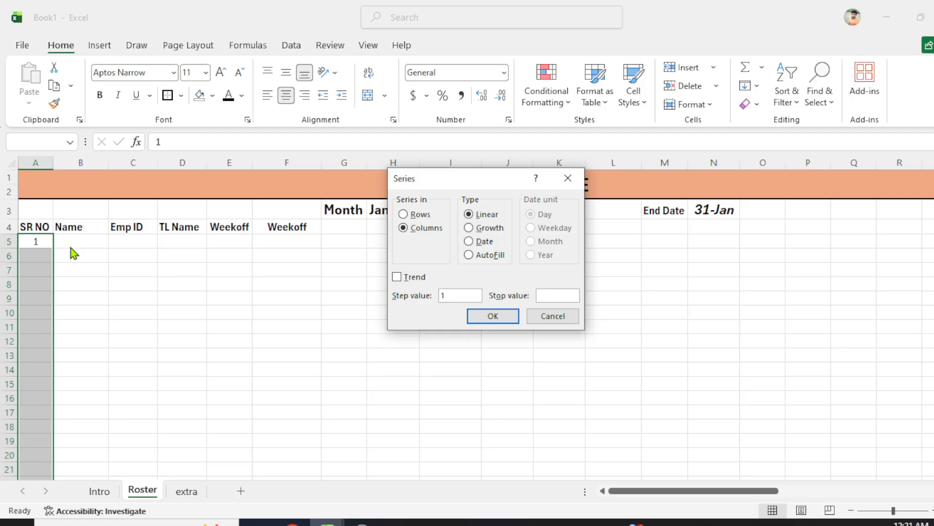
key("Return")
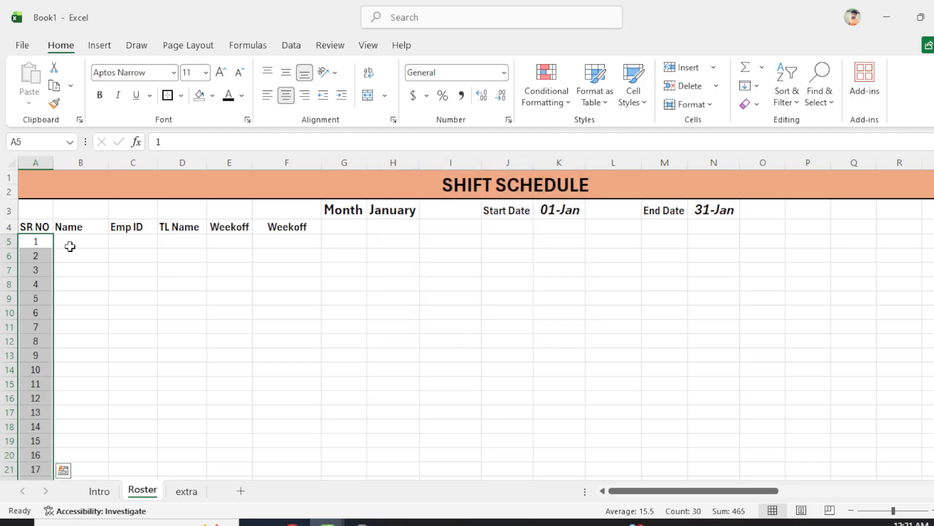
Enter =CONCAT("A",A5) in B5 and fill it down the Name column to serial number 30
left_click(70, 247)
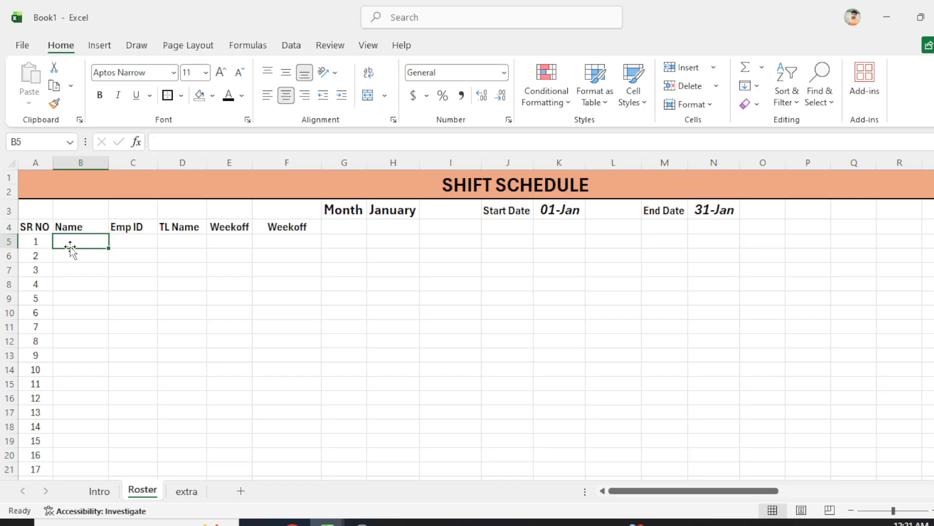
type("=concat")
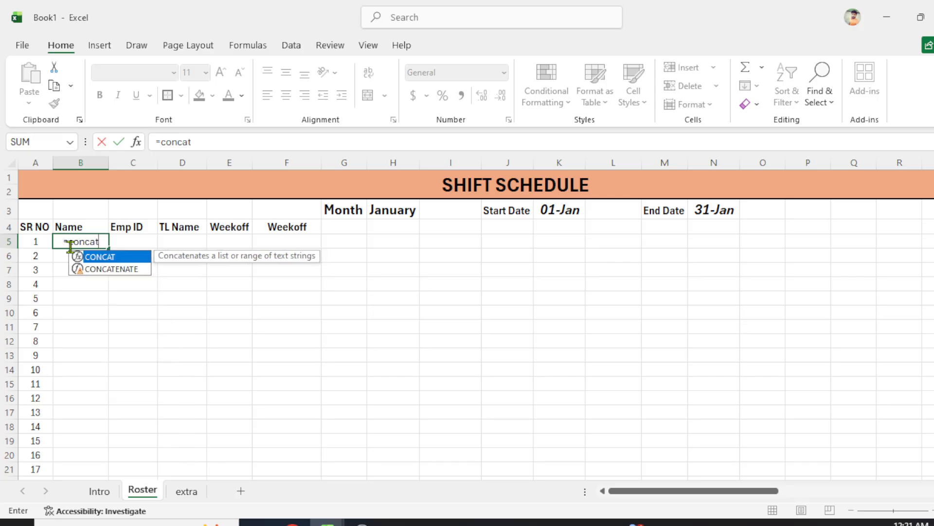
key("Tab")
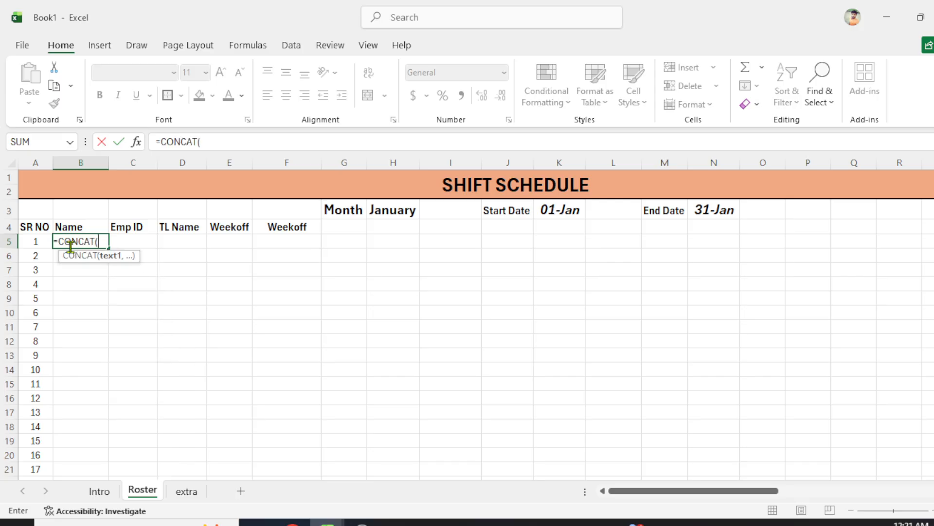
type("\"A\",")
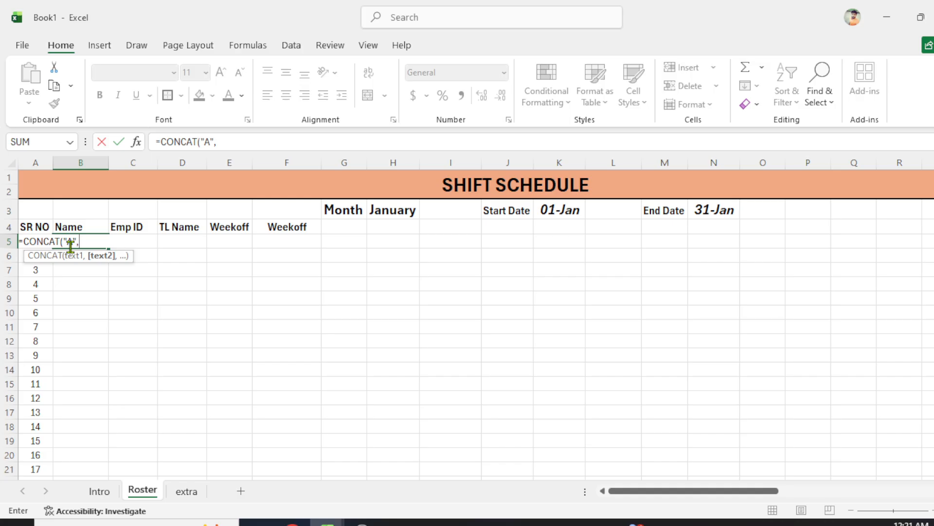
key("Left")
type(")")
key("Return")
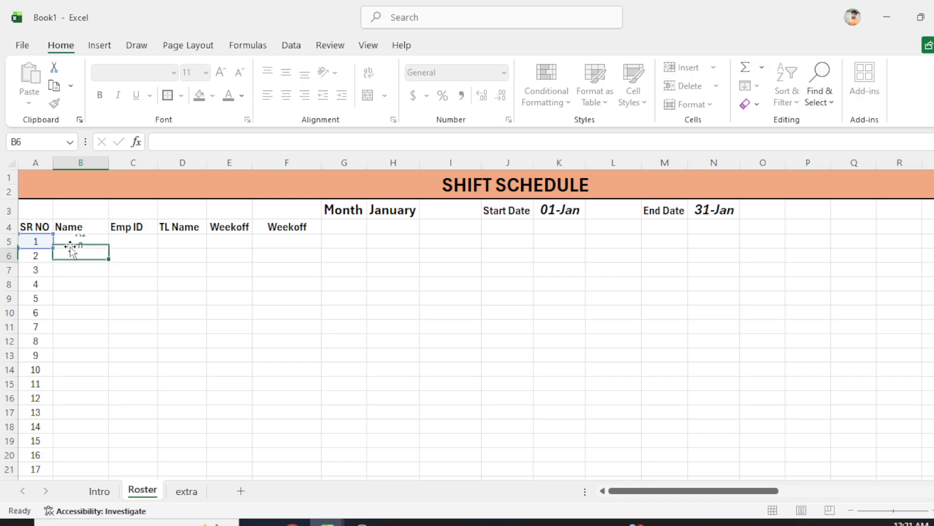
left_click(94, 241)
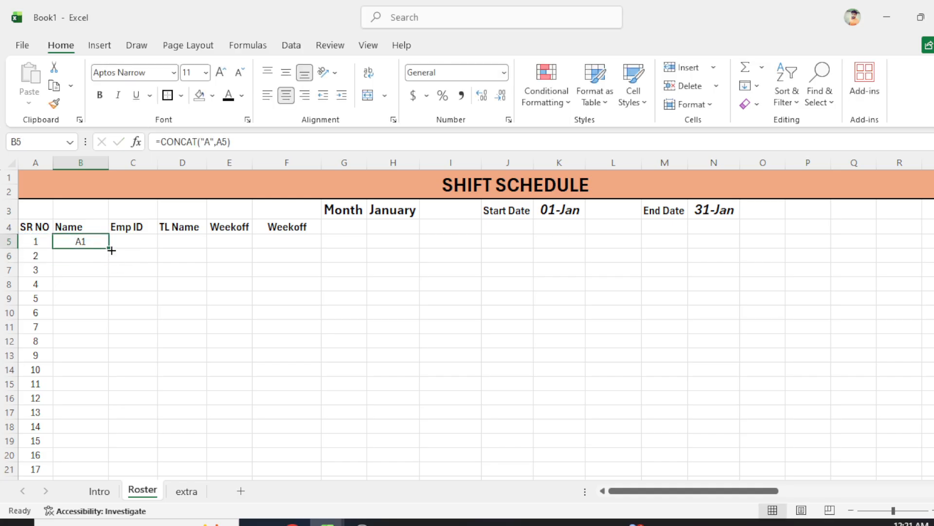
double_click(109, 249)
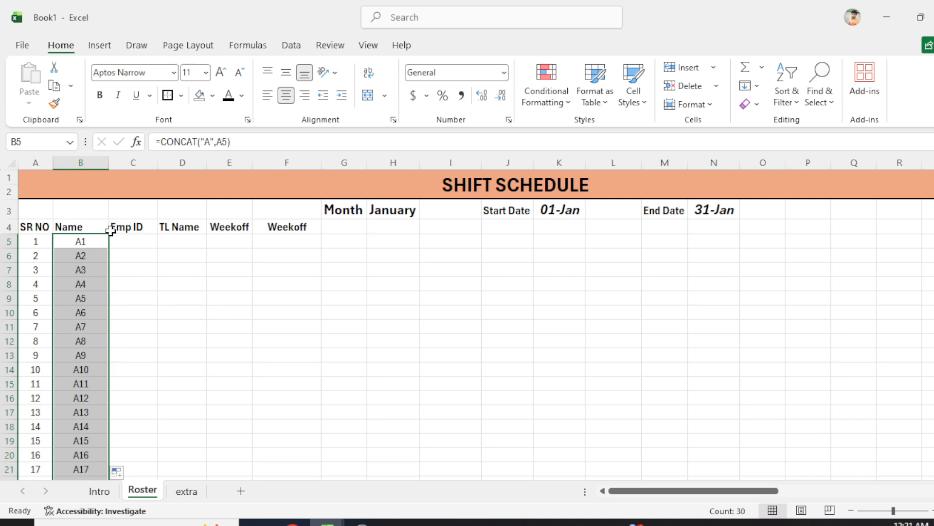
Enter =CONCAT("XY-0",A5) in C5 to generate the first employee's Emp ID
left_click(141, 243)
scroll(149, 258, "down", 3)
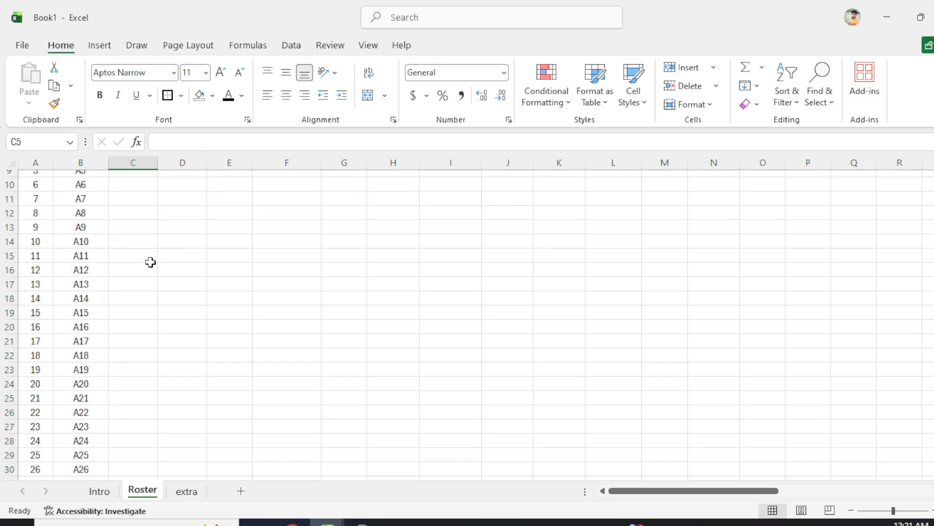
scroll(151, 263, "up", 3)
scroll(150, 265, "down", 4)
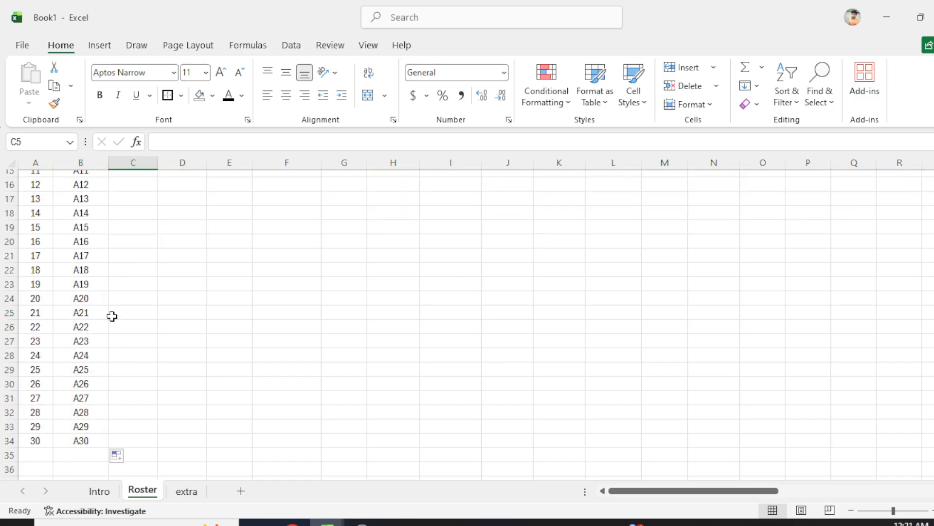
scroll(114, 302, "up", 4)
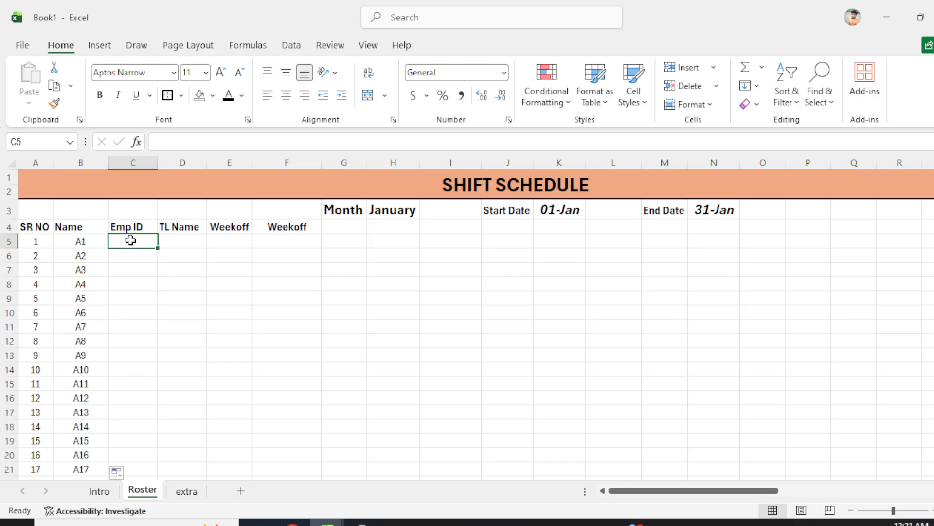
type("=CONCA")
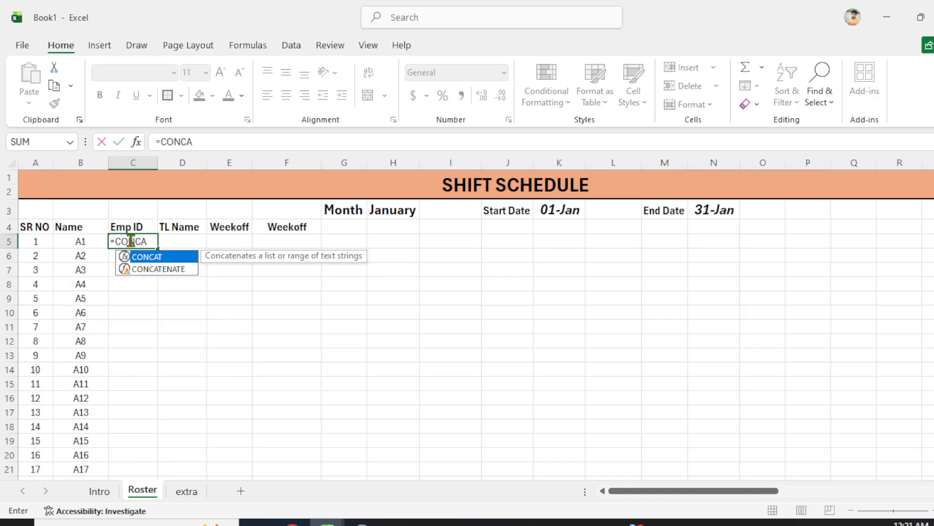
type("T(")
key("Left")
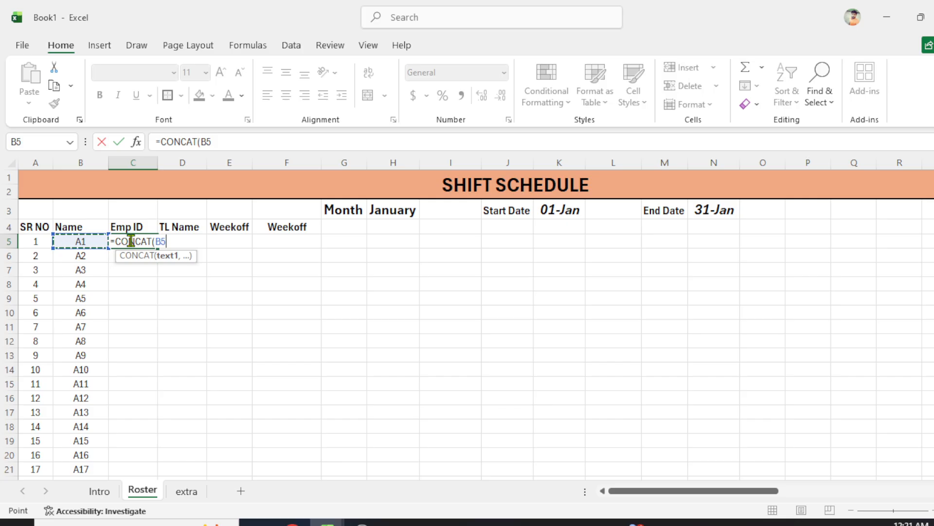
key("BackSpace")
key("BackSpace")
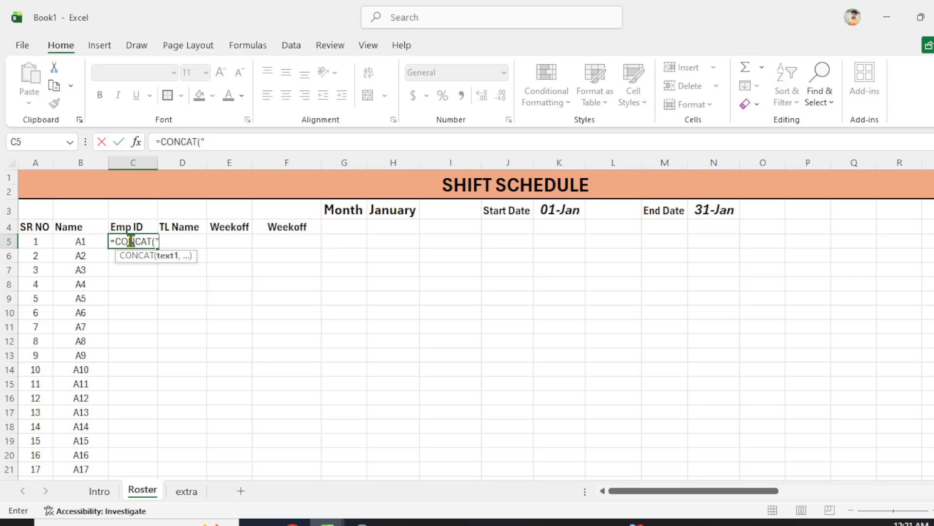
type("\"XY-0\",")
key("Left")
key("Left")
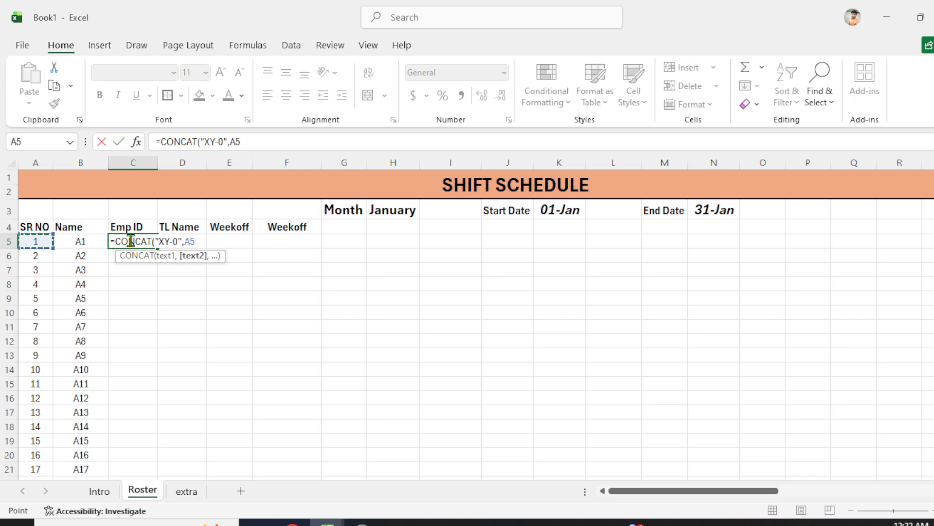
type(")")
key("Return")
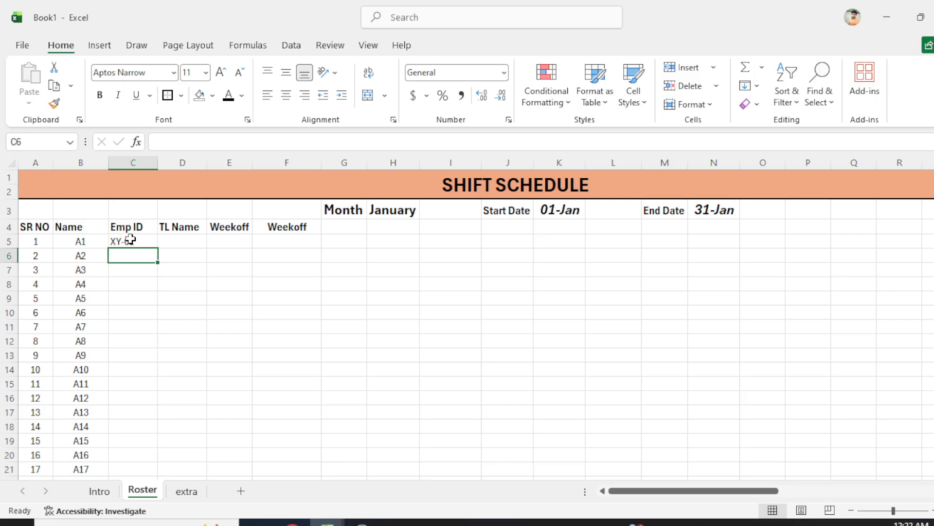
Fill the Emp ID formula from C5 down to serial number 30 and centre-align the filled cells
left_click(137, 244)
double_click(156, 248)
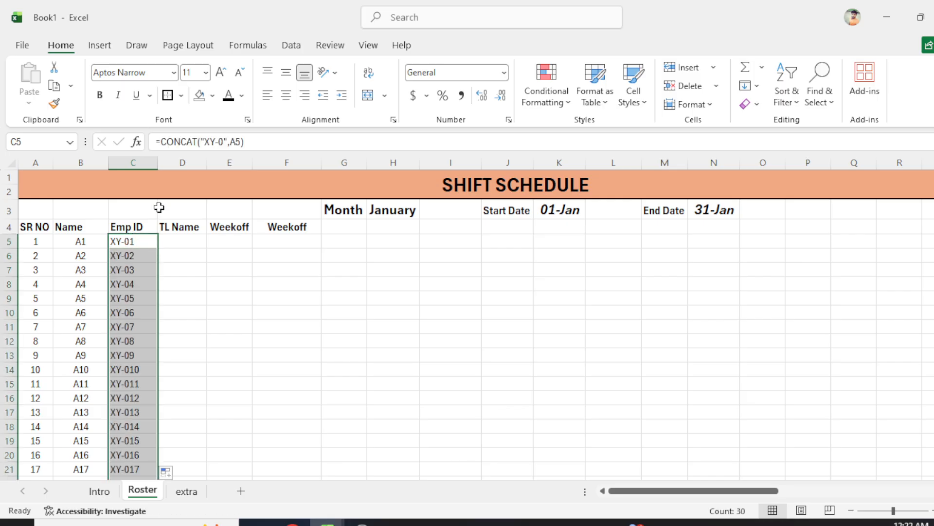
key("alt+h")
key("a")
key("c")
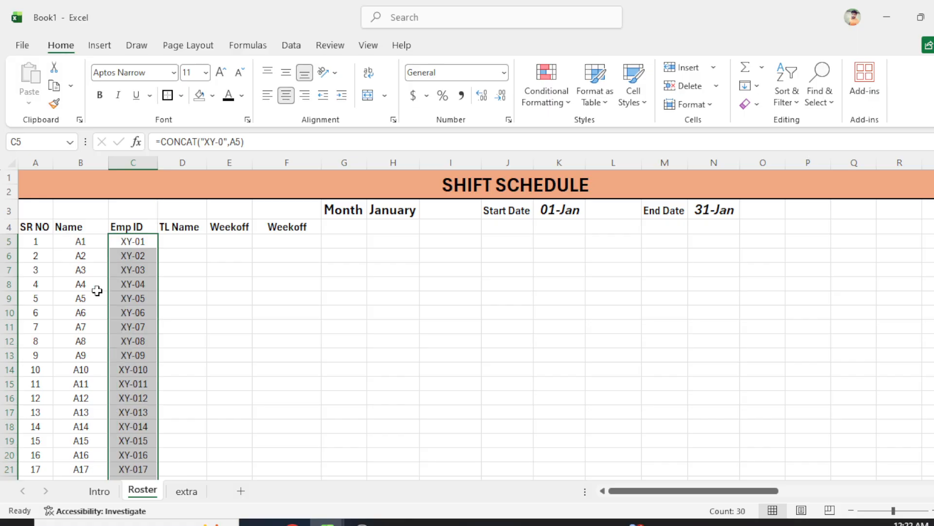
scroll(165, 278, "down", 6)
scroll(166, 280, "up", 6)
Copy the first team leader's name from D15 on the extra sheet into D5 of the Roster sheet
left_click(177, 245)
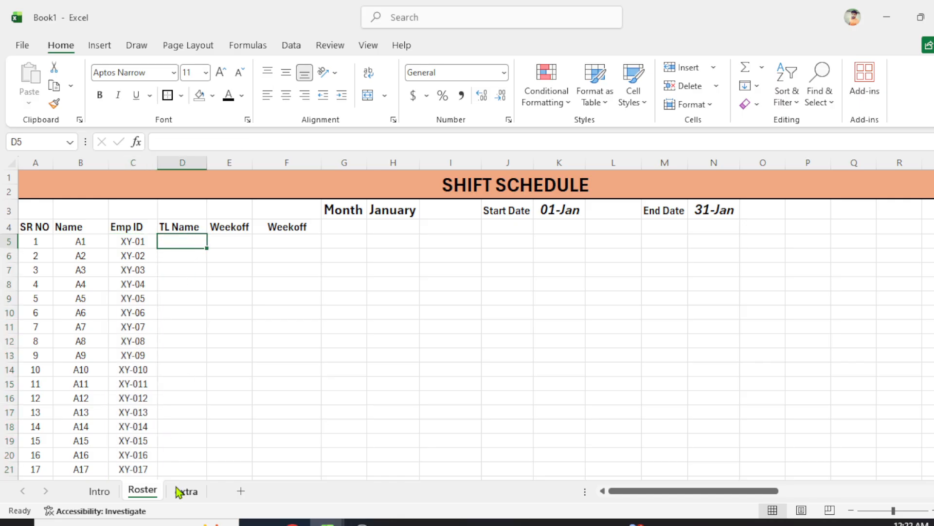
left_click(194, 488)
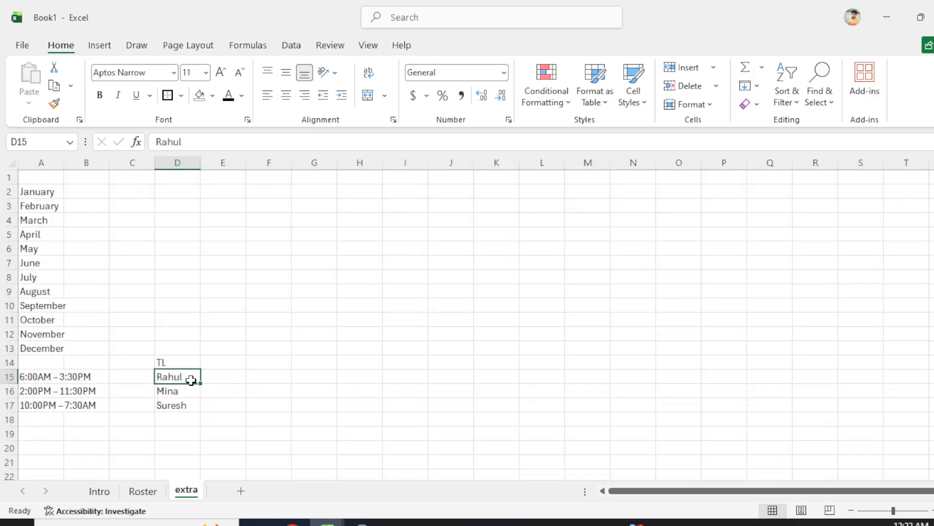
key("ctrl+c")
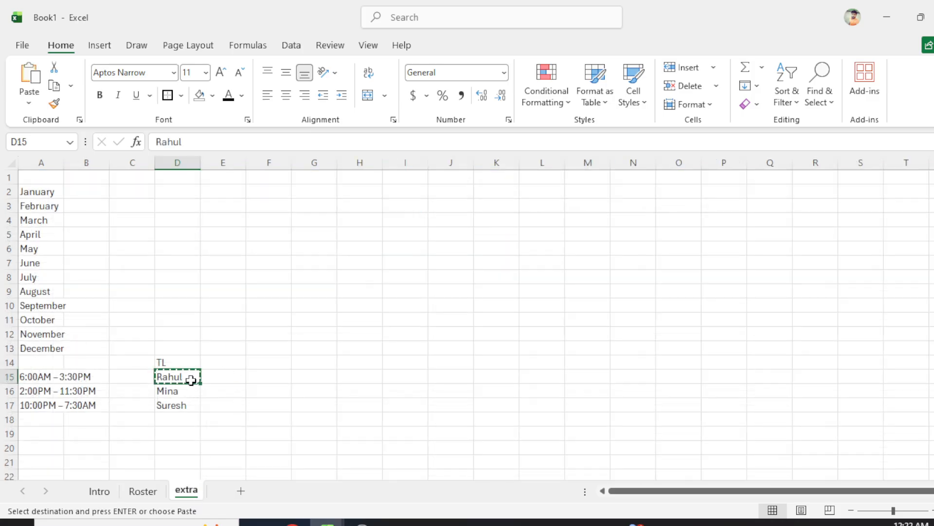
key("alt+Tab")
key("alt+Tab")
left_click(142, 491)
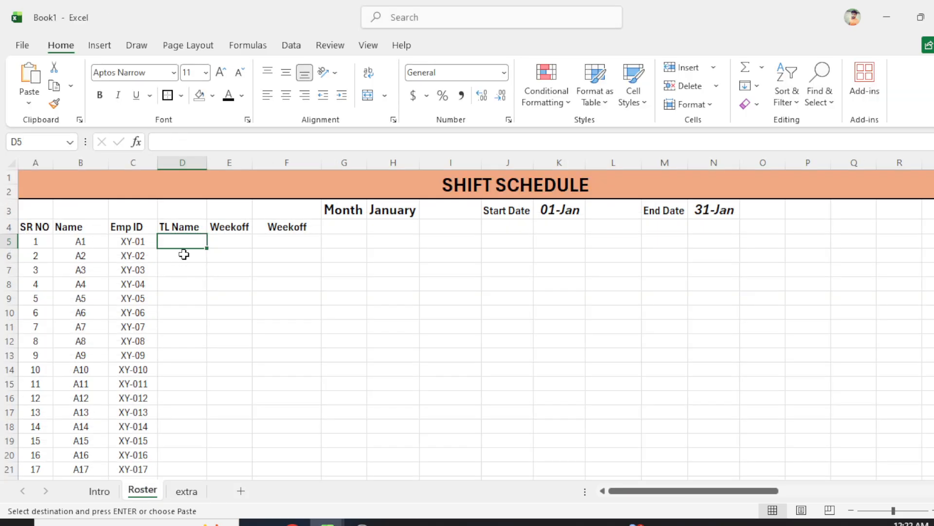
key("ctrl+v")
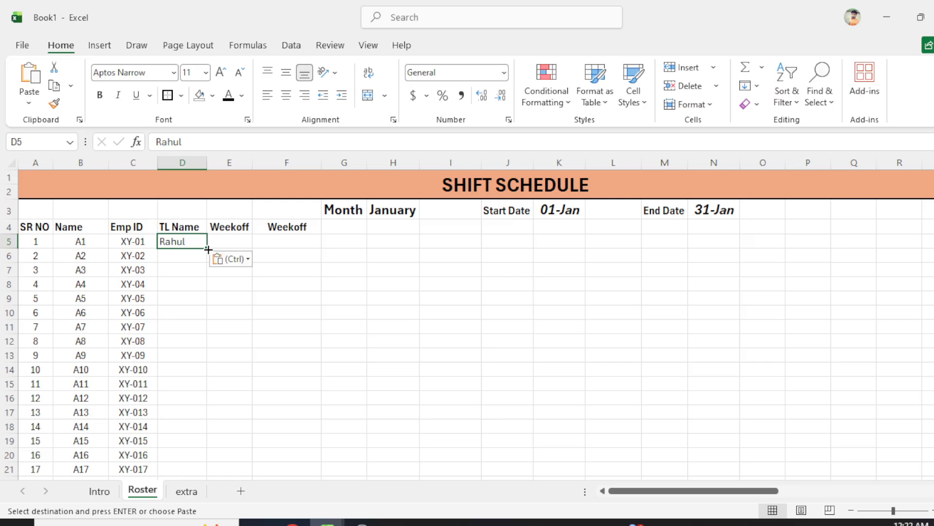
Paste the first team leader's name across D5:D14 for serial numbers 1 to 10
key("shift+Down")
key("shift+Down")
key("shift+Down")
key("shift+Down")
key("shift+Down")
key("shift+Down")
key("shift+Down")
key("shift+Down")
key("shift+Down")
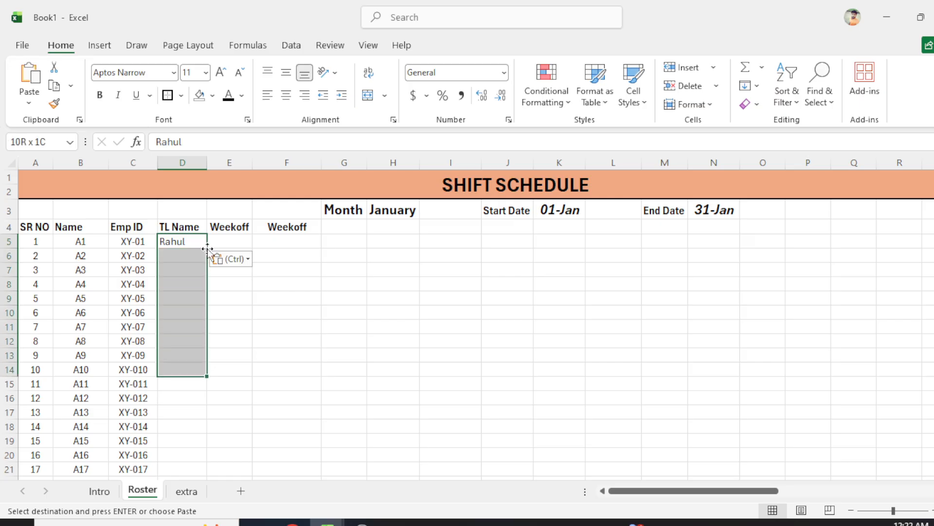
key("Return")
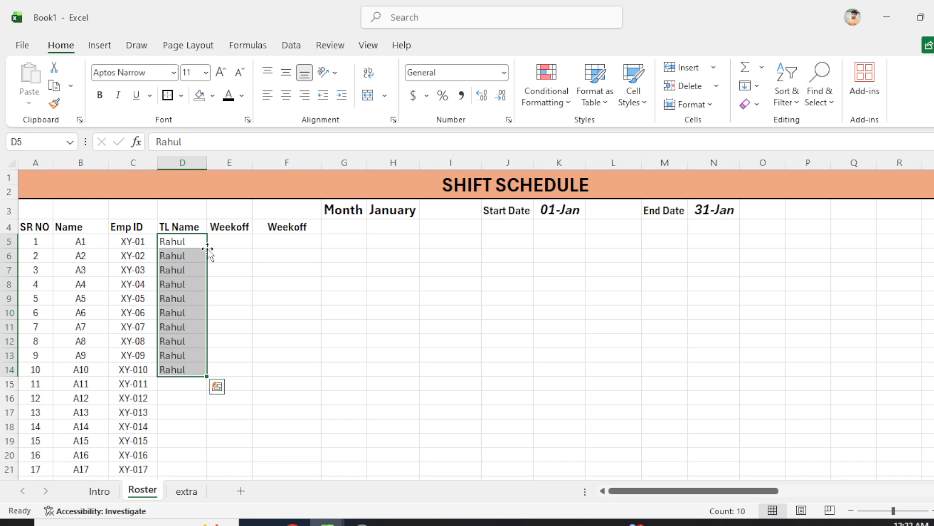
Enter the second team leader's name from the extra sheet's TL list in D15, at serial number 11
key("ctrl+Down")
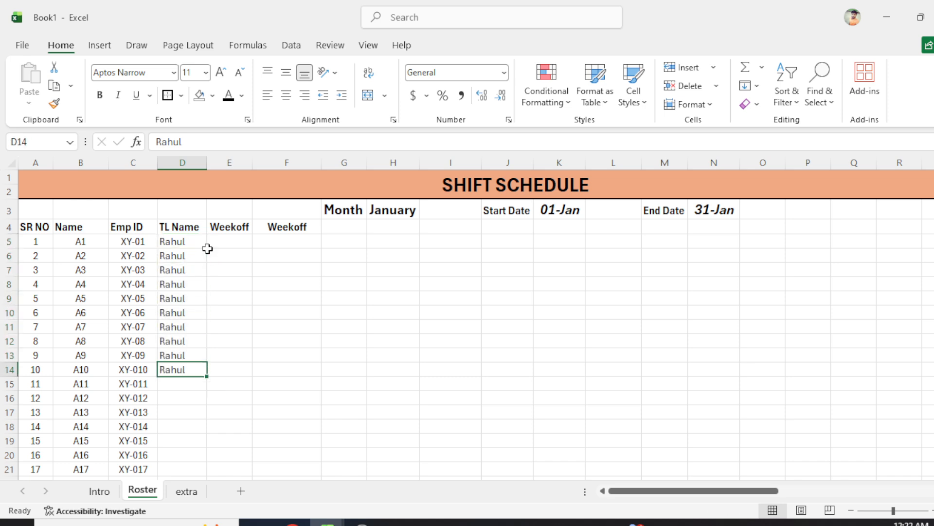
key("Down")
type("mi")
key("BackSpace")
key("BackSpace")
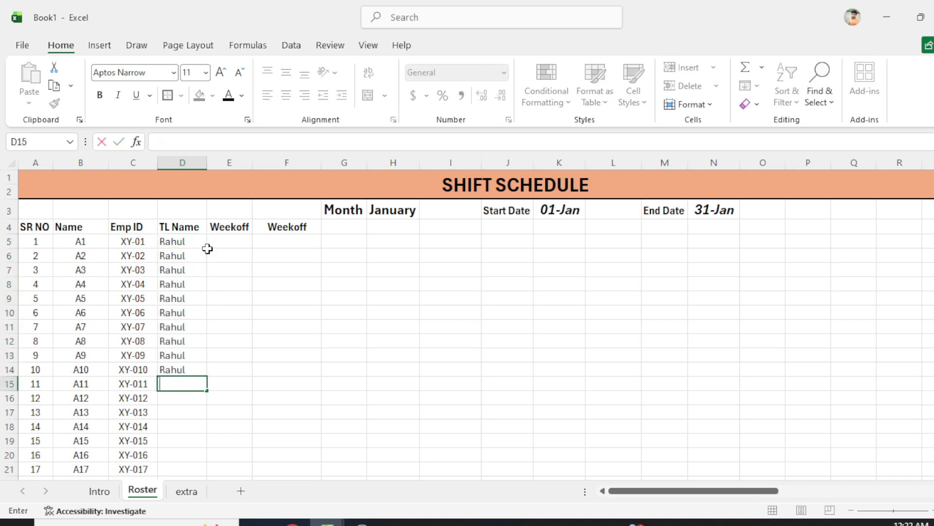
type("Mina")
key("Return")
key("Up")
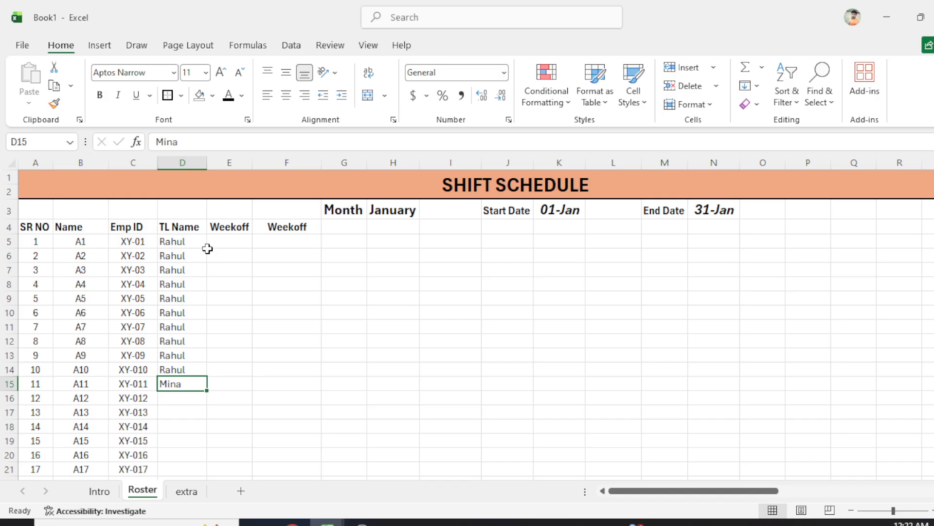
Fill the second team leader's name from D15 down to D24, covering serial numbers 11 to 20
key("shift+Down")
key("shift+Down")
key("shift+Down")
key("shift+Down")
key("shift+Down")
key("shift+Down")
key("shift+Down")
key("shift+Down")
key("shift+Down")
key("shift+Up")
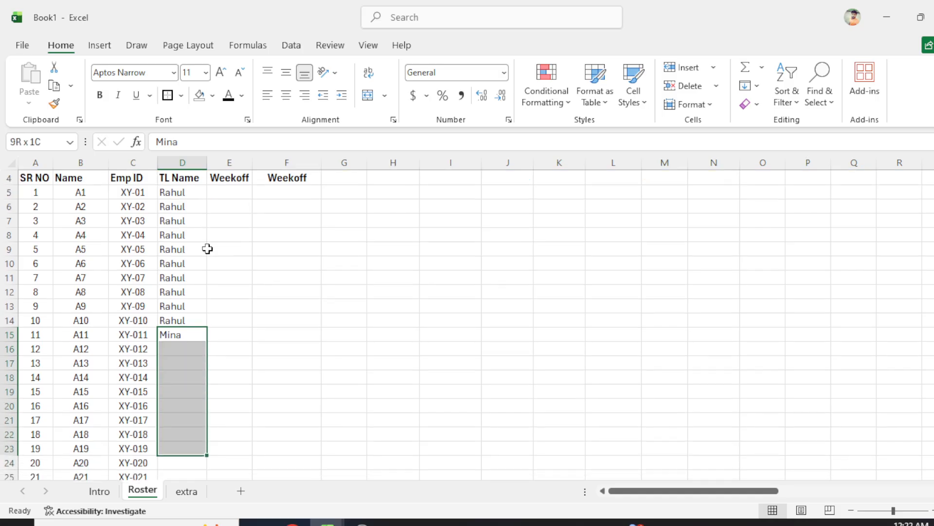
key("shift+Down")
key("ctrl+d")
key("Down")
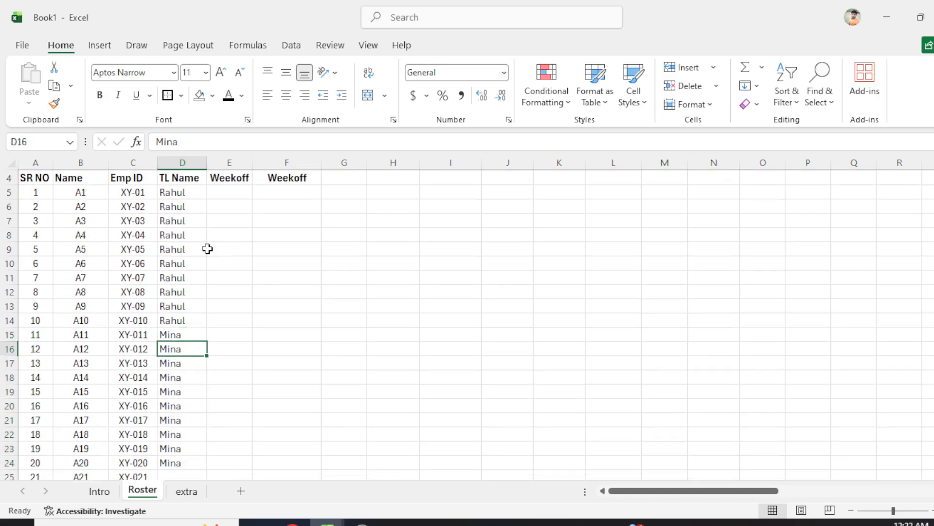
Enter the third team leader's name in D25, at serial number 21
key("ctrl+Down")
key("Down")
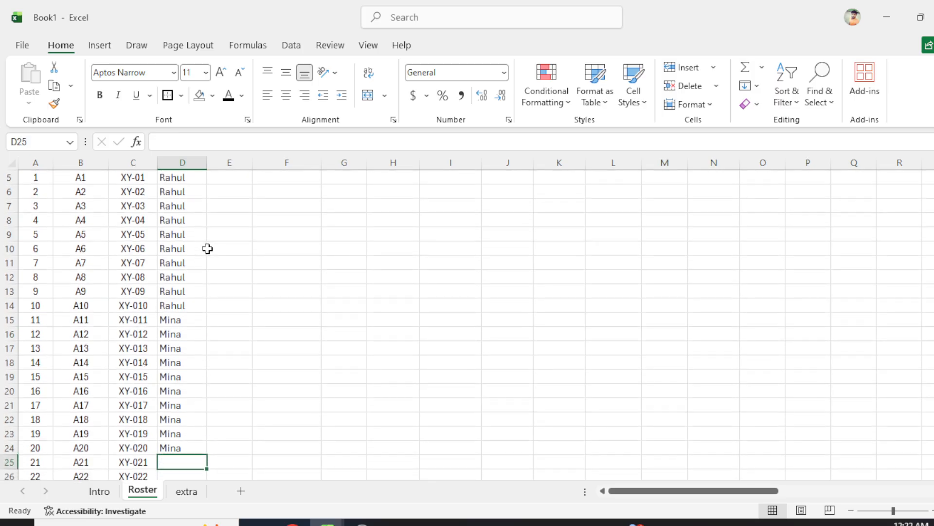
type("Sur")
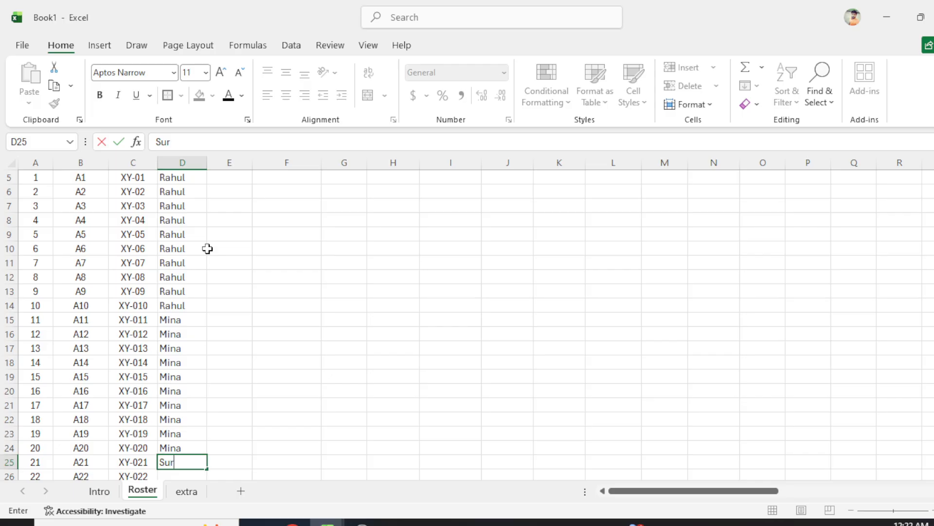
type("esh")
key("Return")
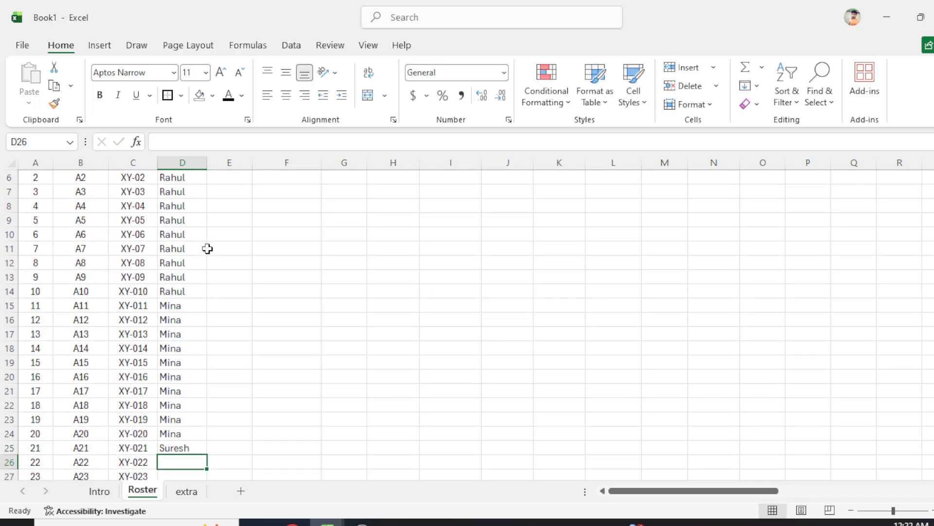
Copy the third team leader's name from D25 down to D34, covering serial numbers 21 to 30
key("Up")
key("ctrl+c")
key("Left")
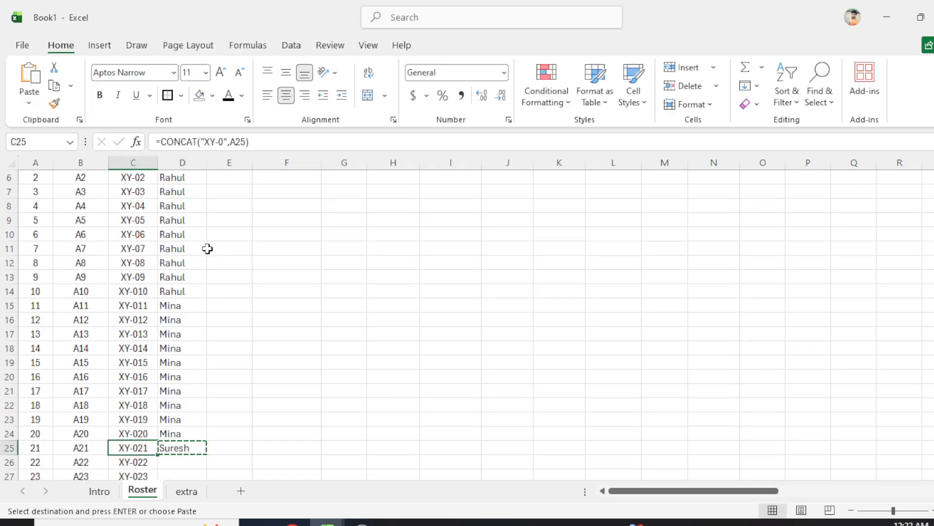
key("ctrl+Down")
key("Right")
key("ctrl+shift+Up")
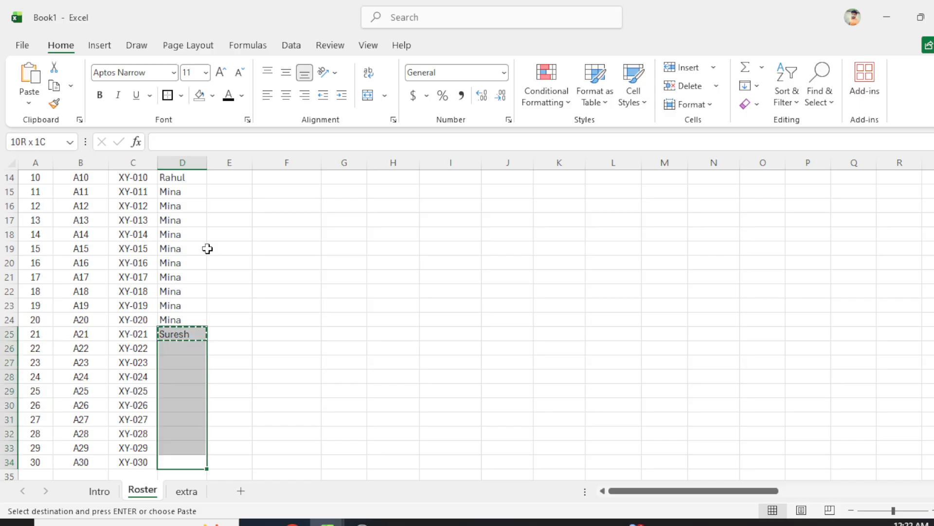
key("Return")
key("Up")
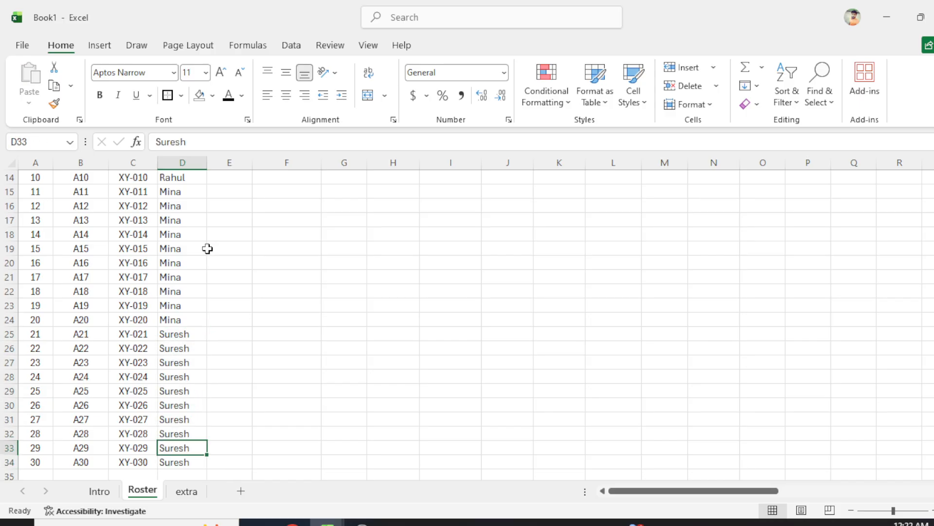
key("Up")
key("Down")
key("ctrl+Up")
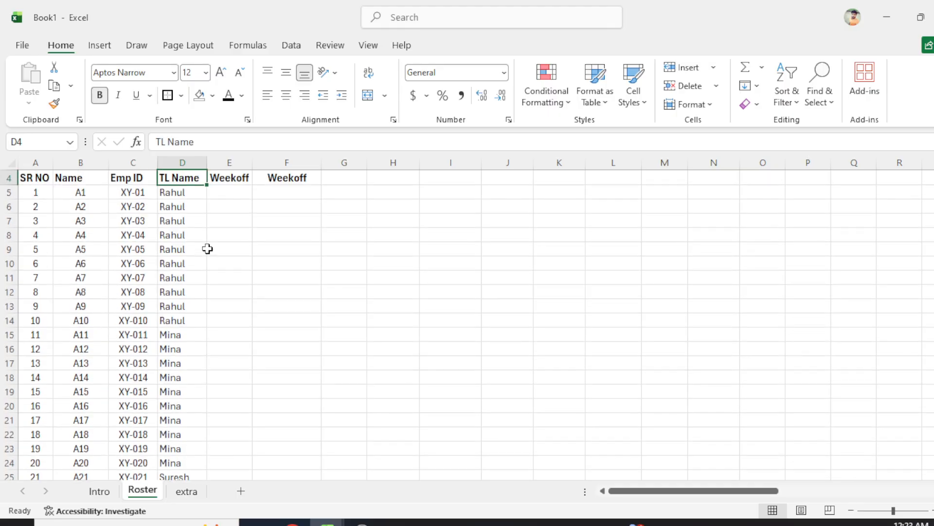
Enter Sat as the first weekoff for serial number 1 in E5
key("Right")
key("Down")
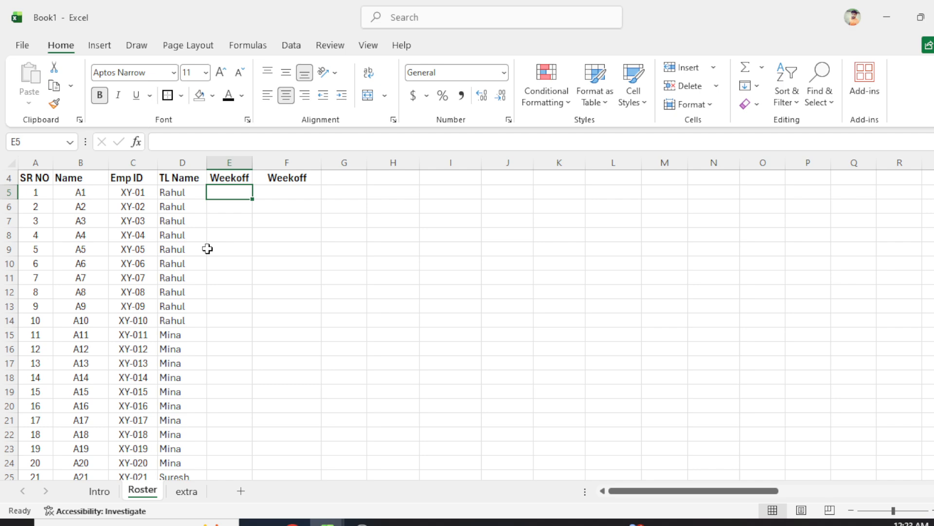
key("ctrl+Home")
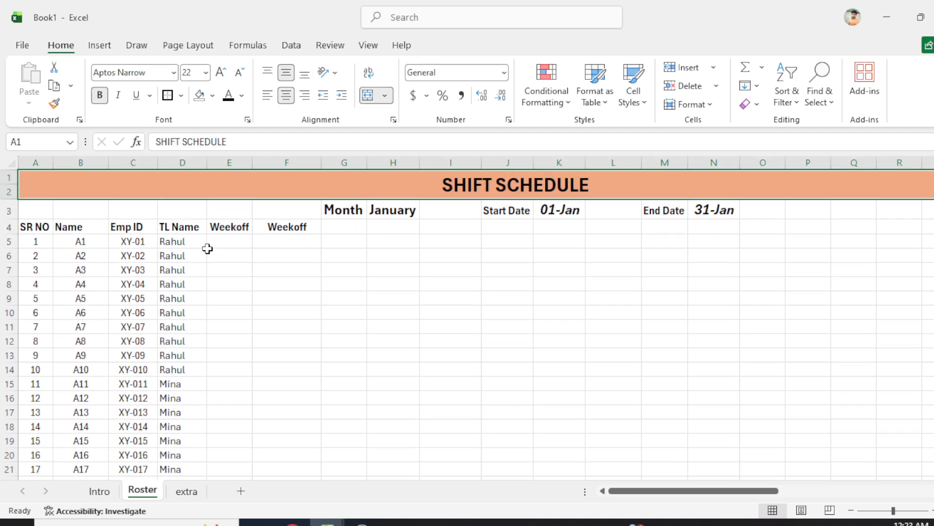
key("Down")
key("Right")
key("Right")
key("Right")
key("Right")
key("Down")
key("Right")
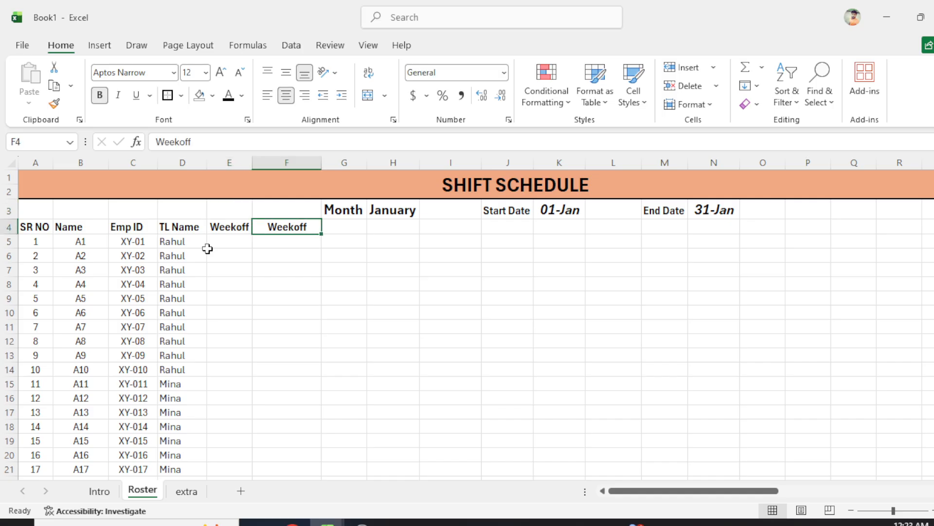
key("Down")
key("Left")
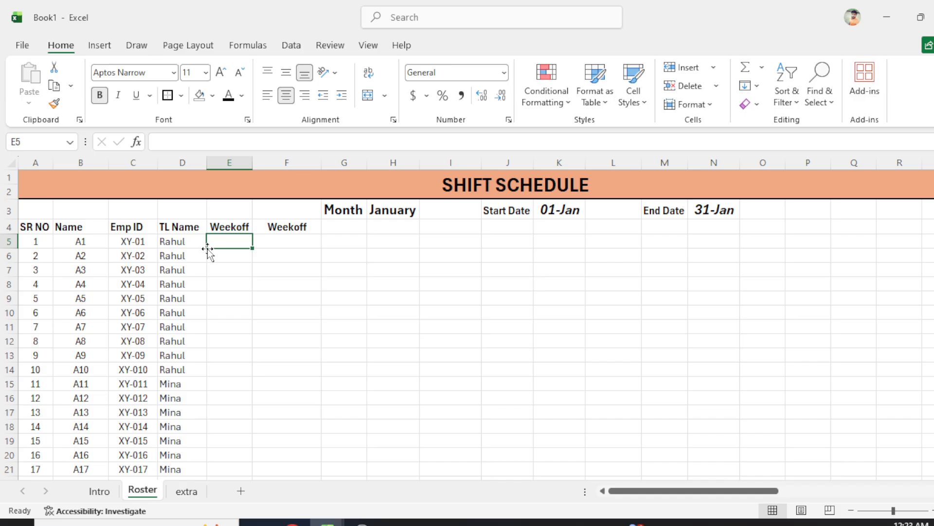
type("S")
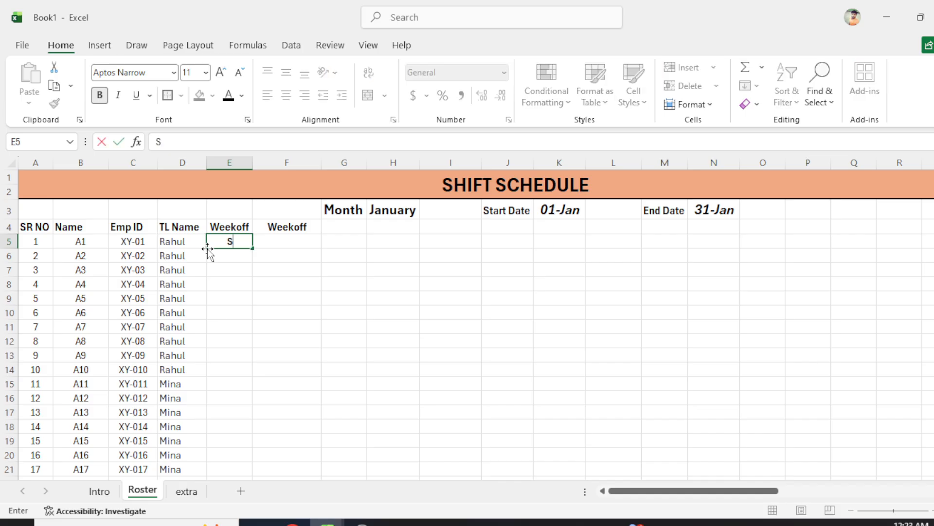
type("a")
key("BackSpace")
type("at")
key("Tab")
Enter Sun as the second weekoff for serial number 1 in F5
type("Sa")
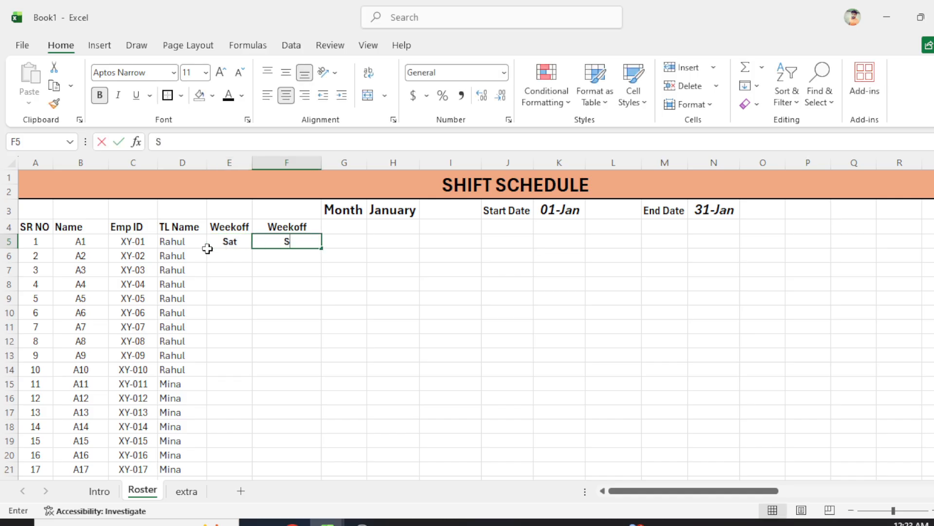
key("BackSpace")
type("ubn")
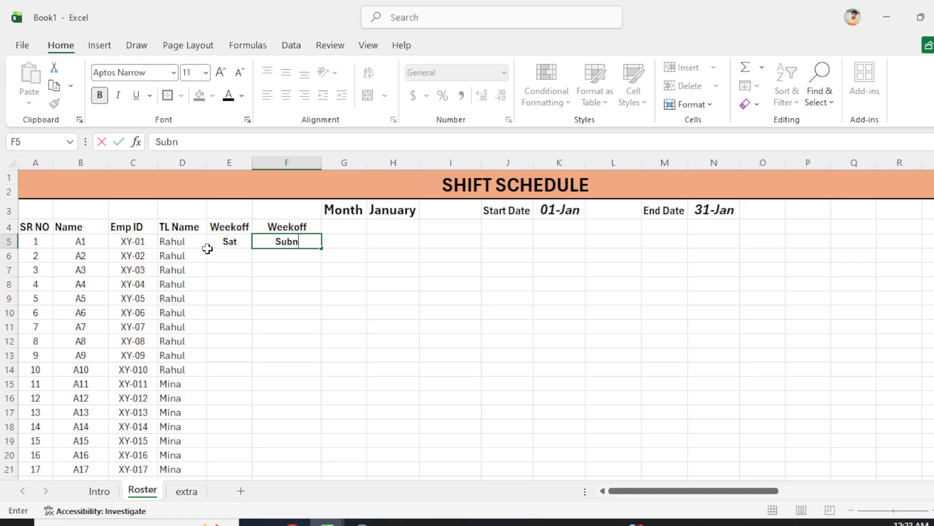
key("BackSpace")
key("BackSpace")
type("n")
key("Return")
Copy the Sat and Sun weekoffs from E5:F5 down to row 14, covering serial numbers 1 to 10
key("Up")
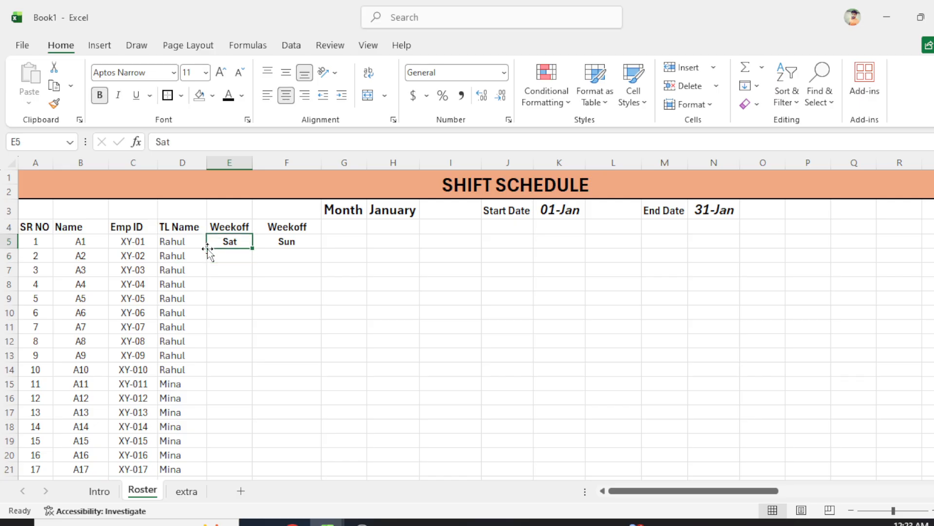
key("shift+Right")
key("ctrl+c")
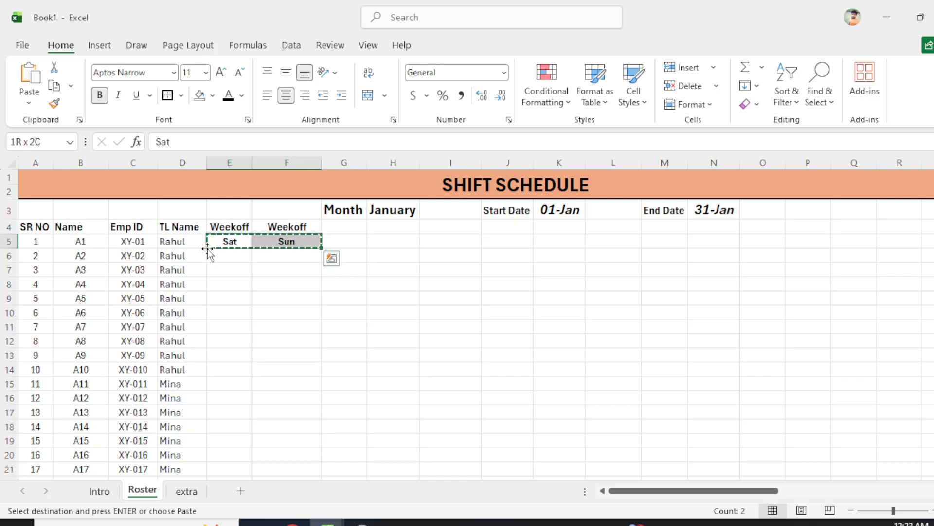
key("shift+Down")
key("shift+Down")
key("shift+Down")
key("shift+Down")
key("shift+Down")
key("shift+Down")
key("shift+Down")
key("shift+Down")
key("shift+Down")
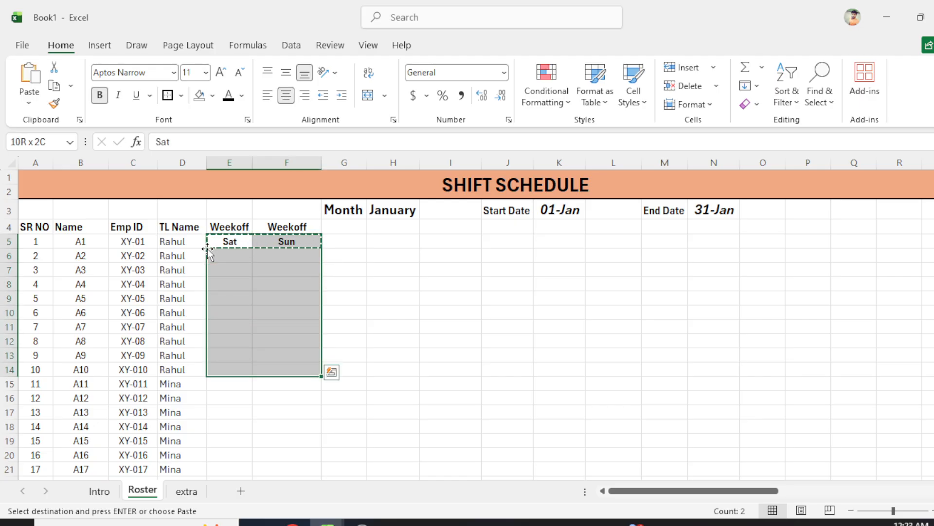
key("Return")
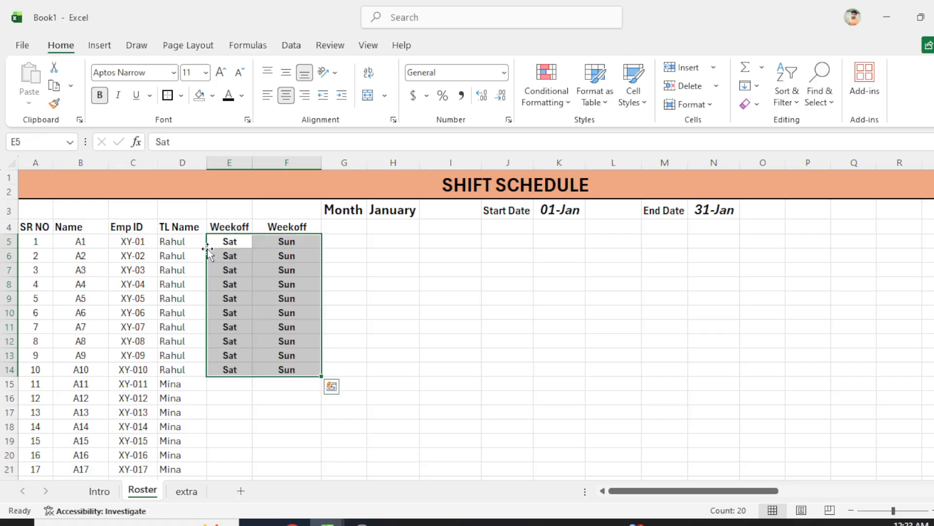
Remove the bold formatting from the weekoff entries in E5:F14
key("alt")
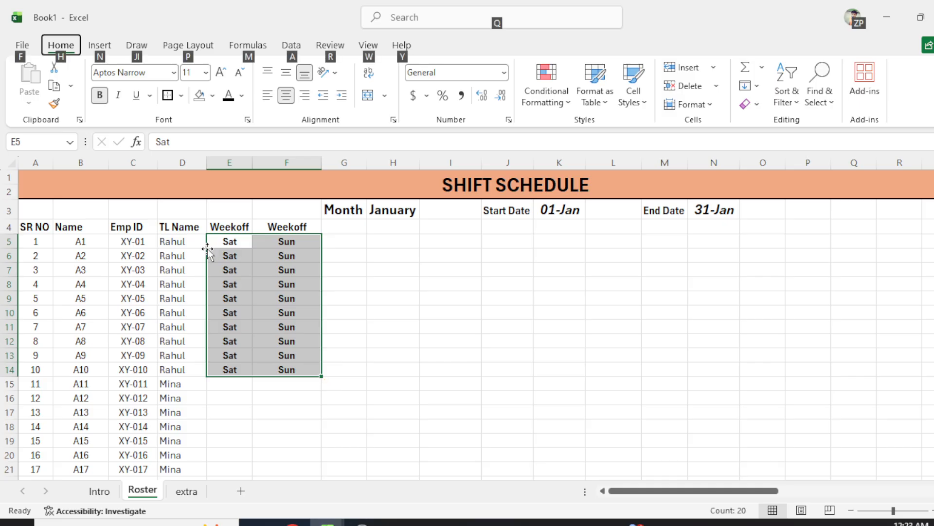
key("Escape")
key("ctrl+b")
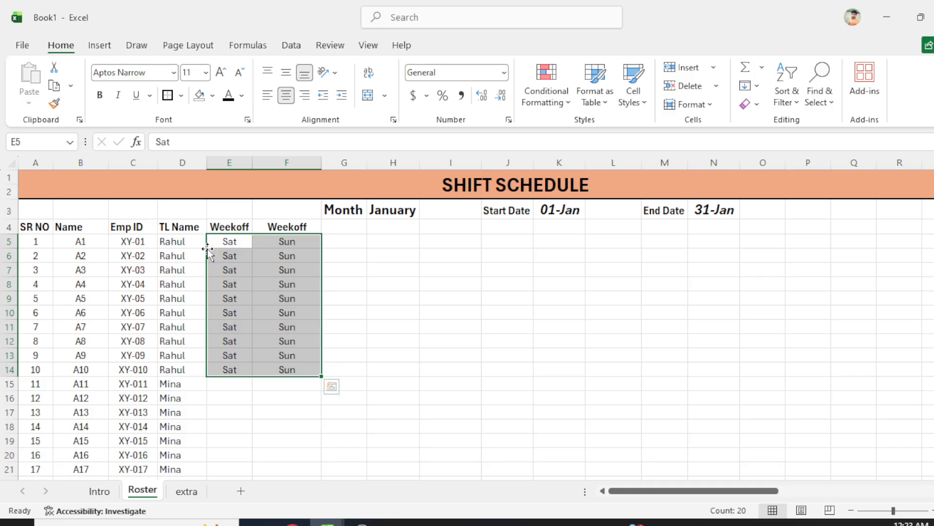
Enter Fri in E15 and Sat in F15 as the weekoffs for serial number 11
key("Down")
key("Down")
key("Down")
key("Down")
key("Down")
key("Down")
key("Down")
key("Down")
key("Down")
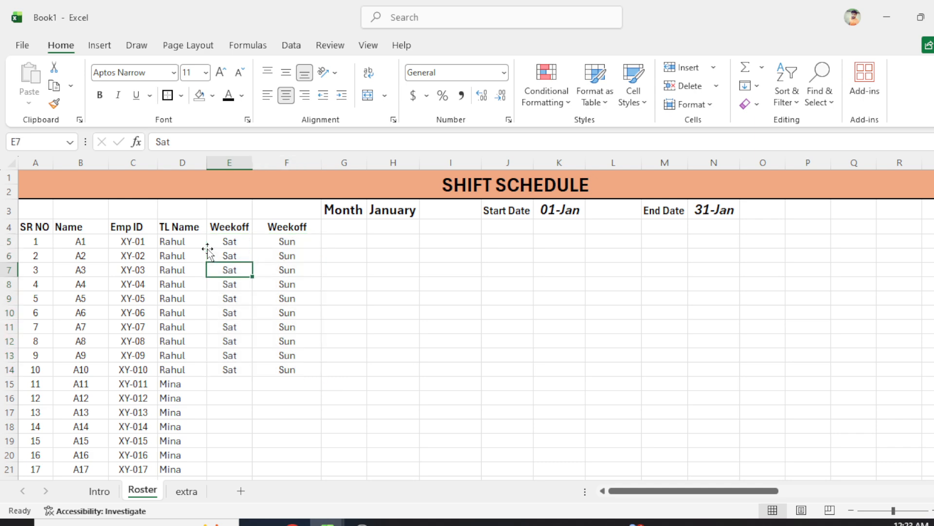
key("Down")
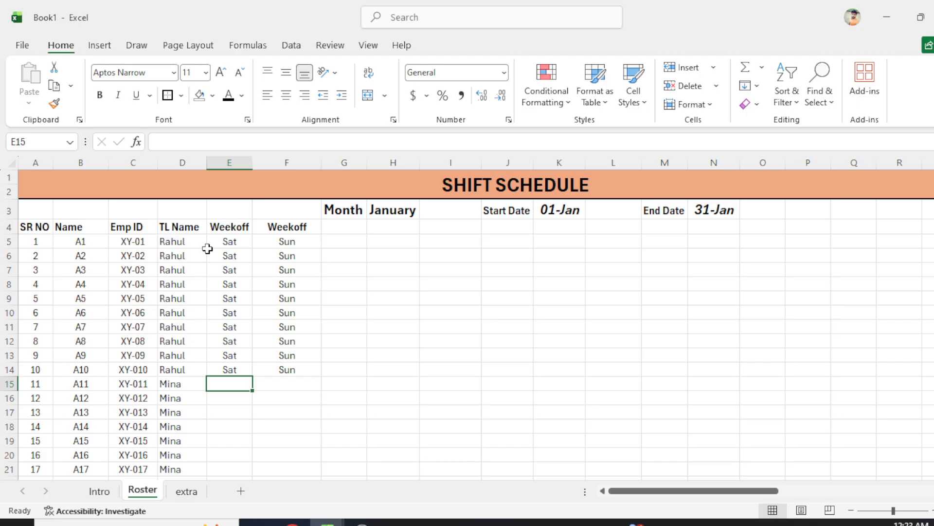
type("F")
key("BackSpace")
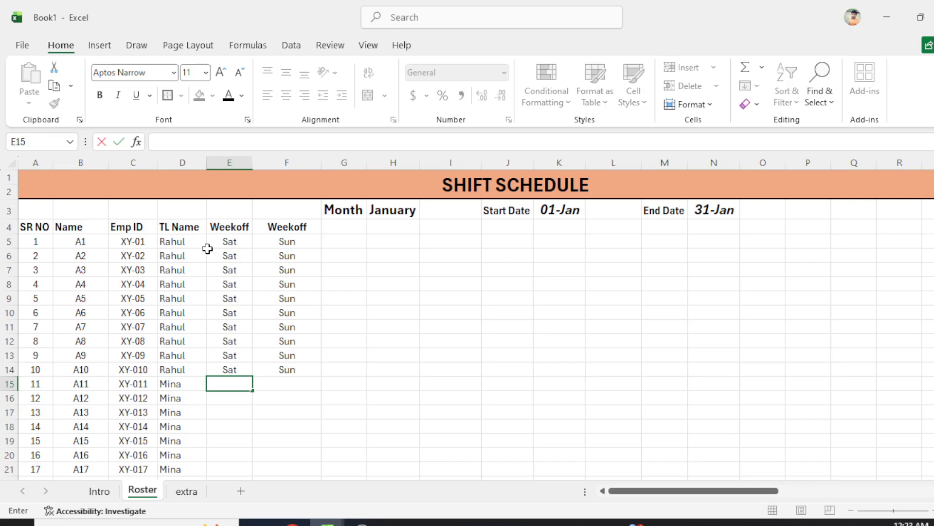
type("Fr")
key("BackSpace")
key("BackSpace")
type("F")
key("BackSpace")
type("Fri")
key("Tab")
type("Sat")
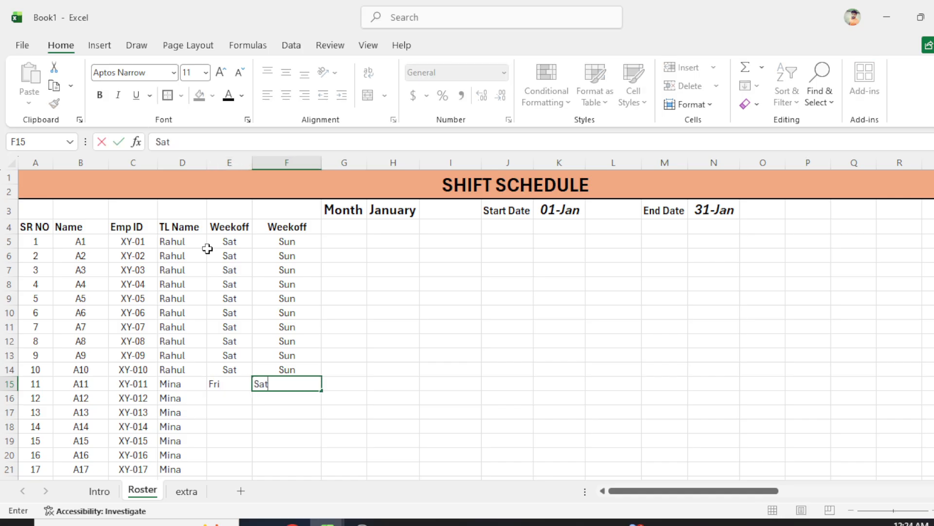
key("Return")
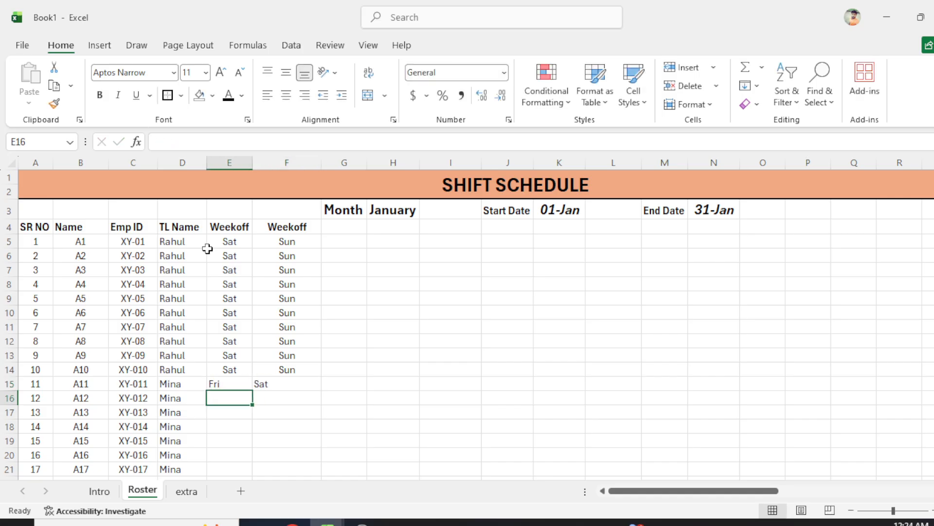
Copy the Fri and Sat weekoffs from E15:F15 down to row 21, covering serial numbers 11 to 17
key("Up")
key("shift+Right")
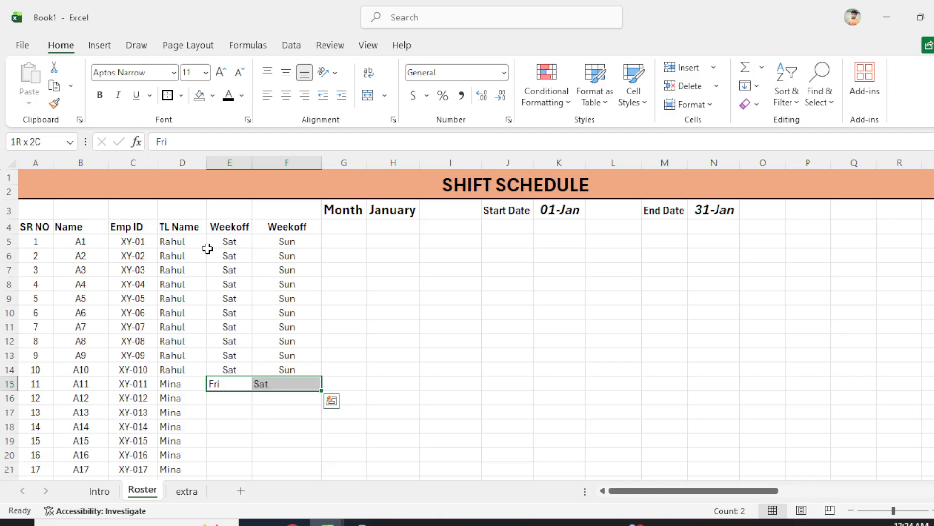
key("ctrl+c")
key("shift+Down")
key("shift+Down")
key("shift+Down")
key("shift+Down")
key("shift+Down")
key("shift+Down")
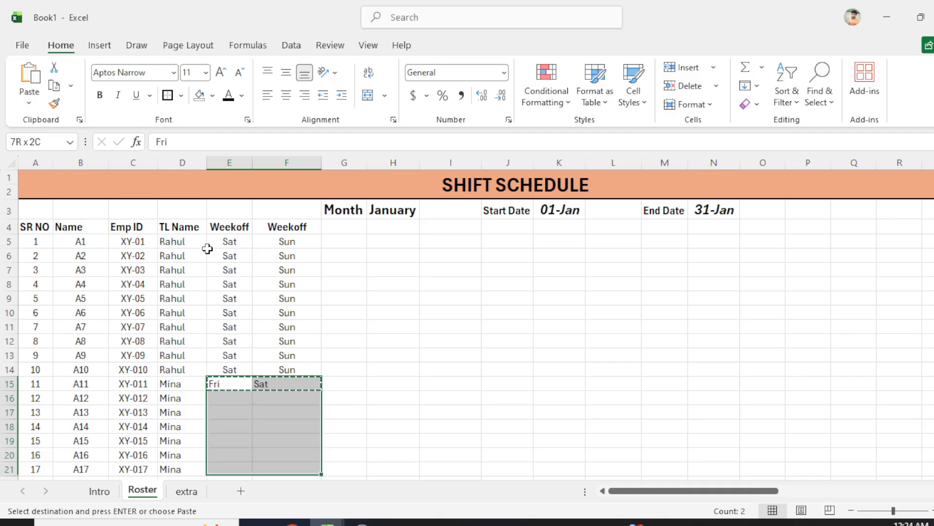
key("Return")
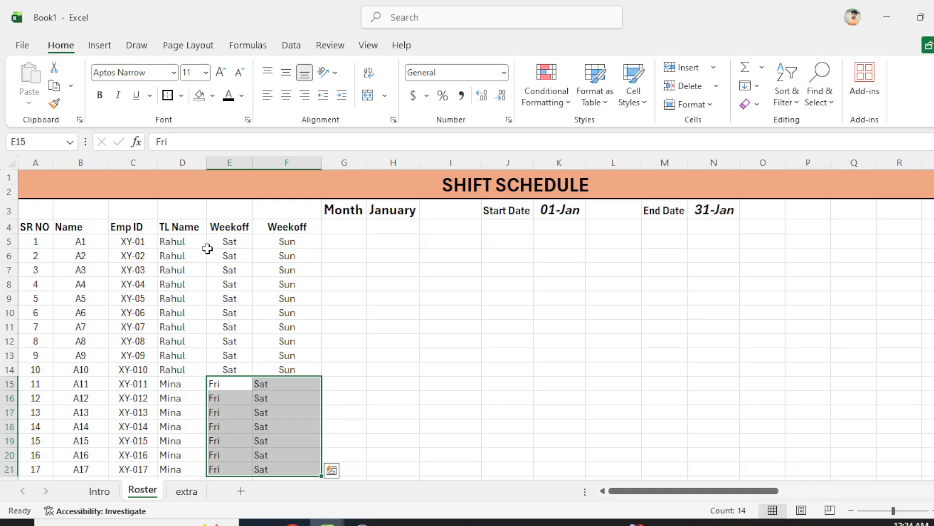
Enter Tue in E22 and Fri in F22 as the weekoffs for serial number 18
scroll(253, 295, "down", 2)
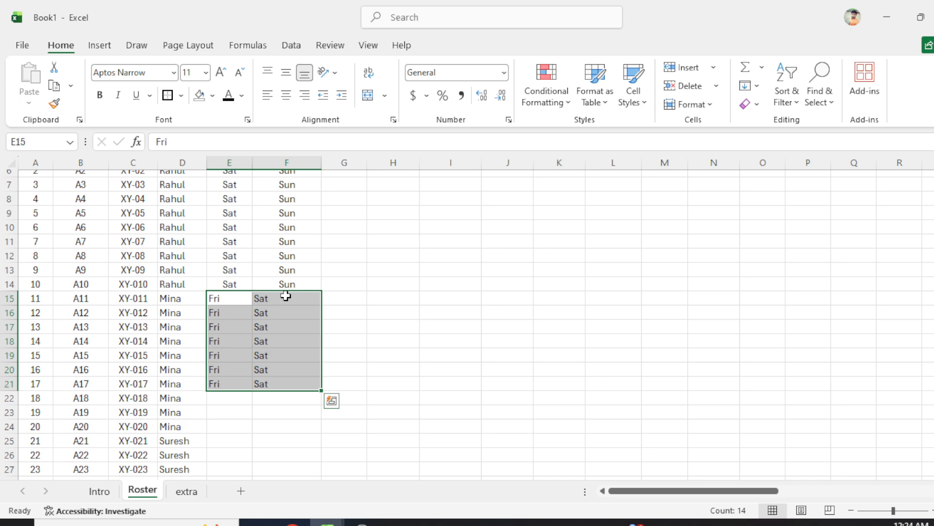
scroll(285, 296, "down", 2)
left_click(236, 313)
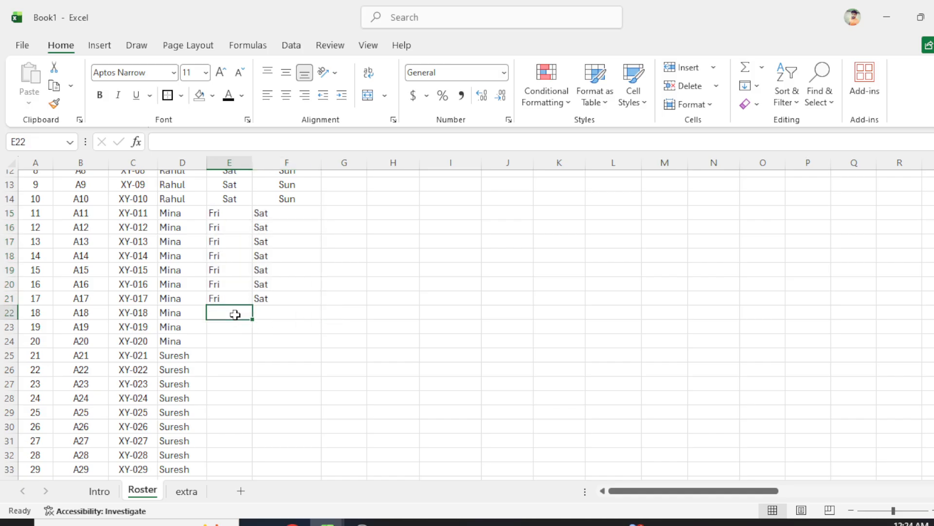
type("T")
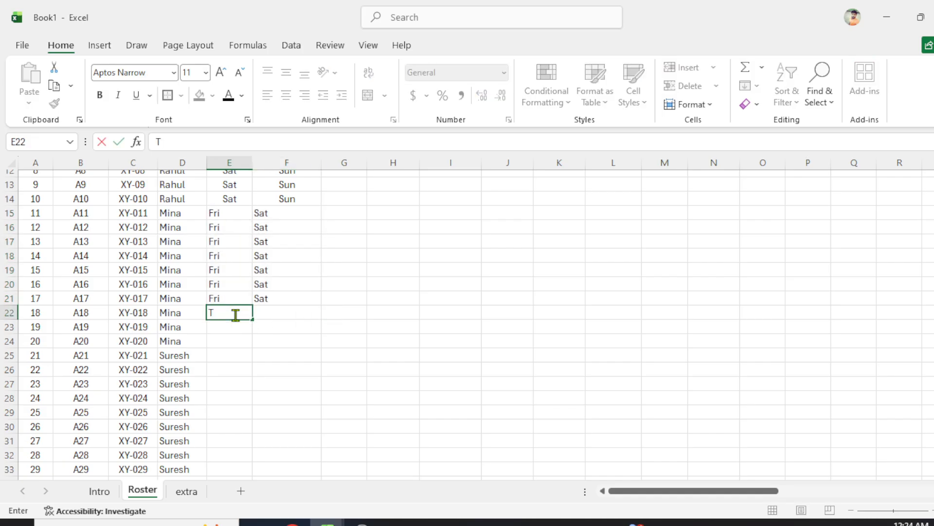
type("ue")
key("Tab")
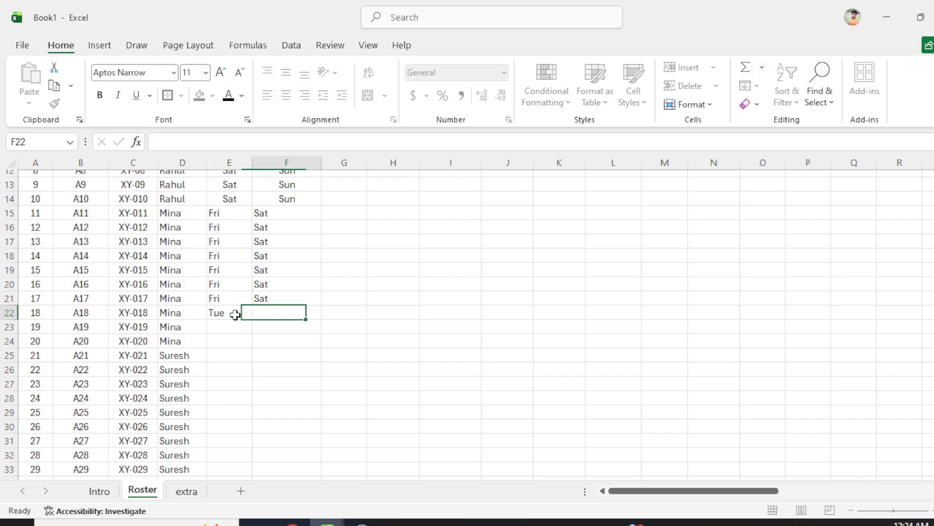
type("F")
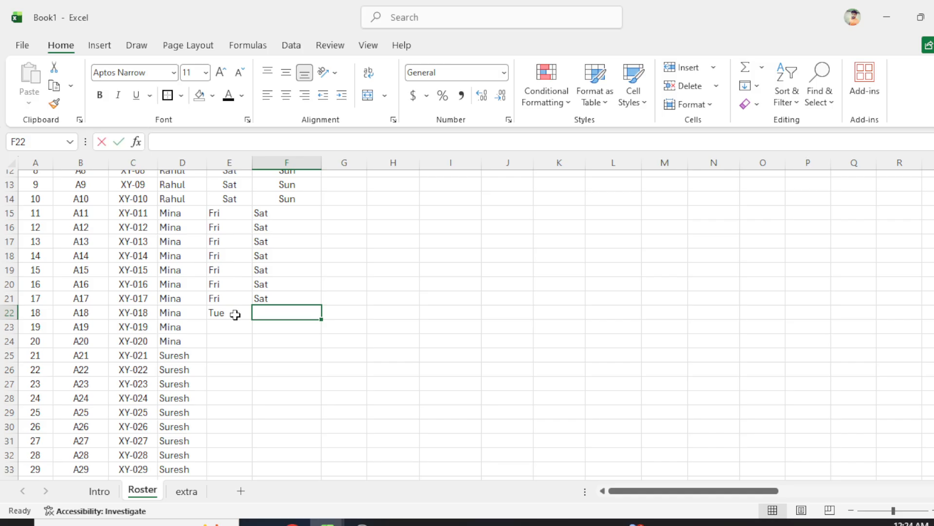
type("r")
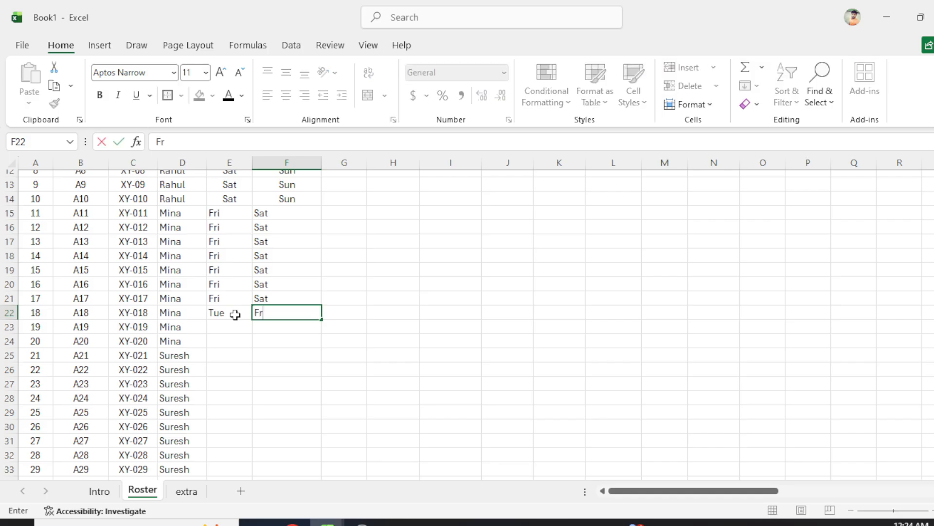
type("i")
key("Return")
Copy the Tue and Fri weekoffs from E22:F22 down to row 24, covering serial numbers 18 to 20
key("Left")
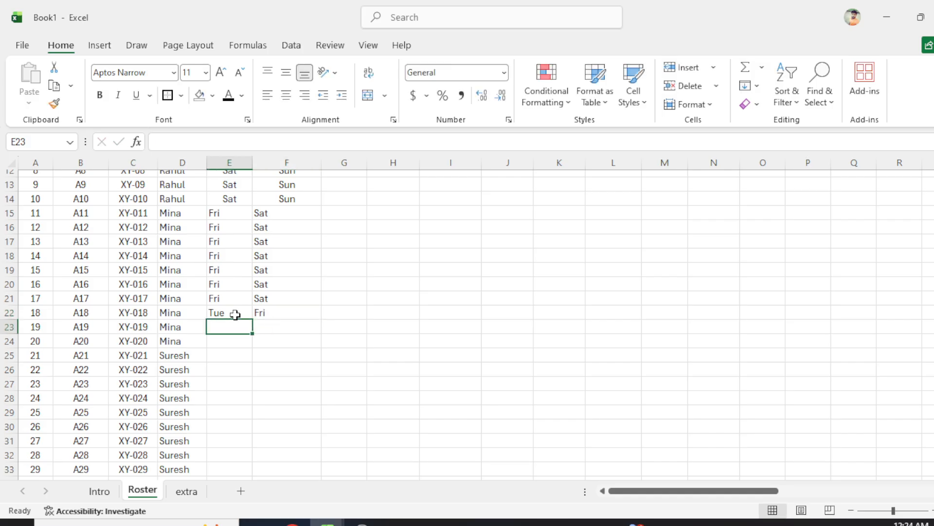
key("Left")
left_click(235, 315)
key("shift+Right")
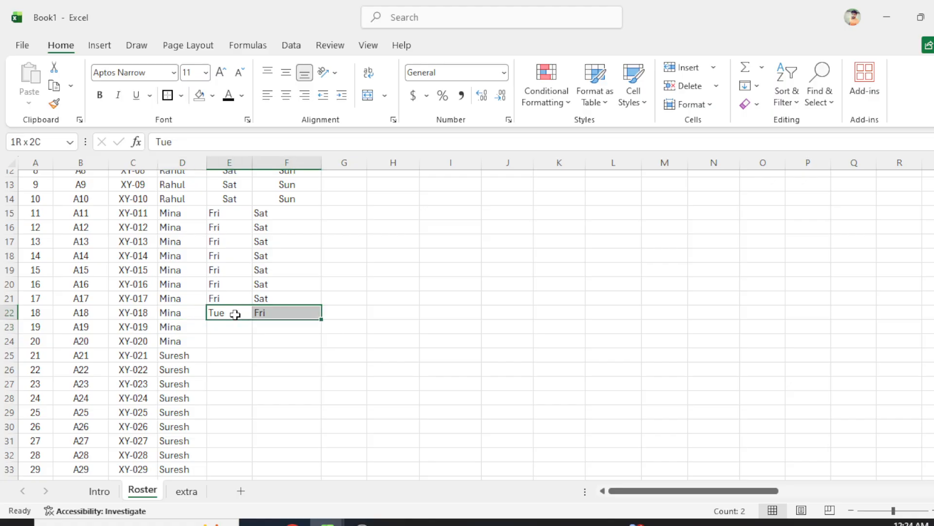
key("ctrl+c")
key("shift+Down")
key("shift+Down")
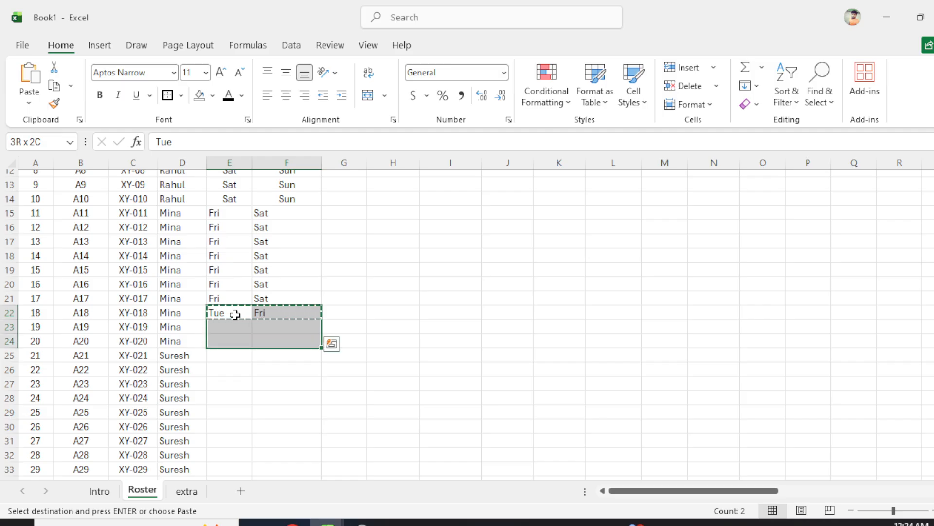
key("Return")
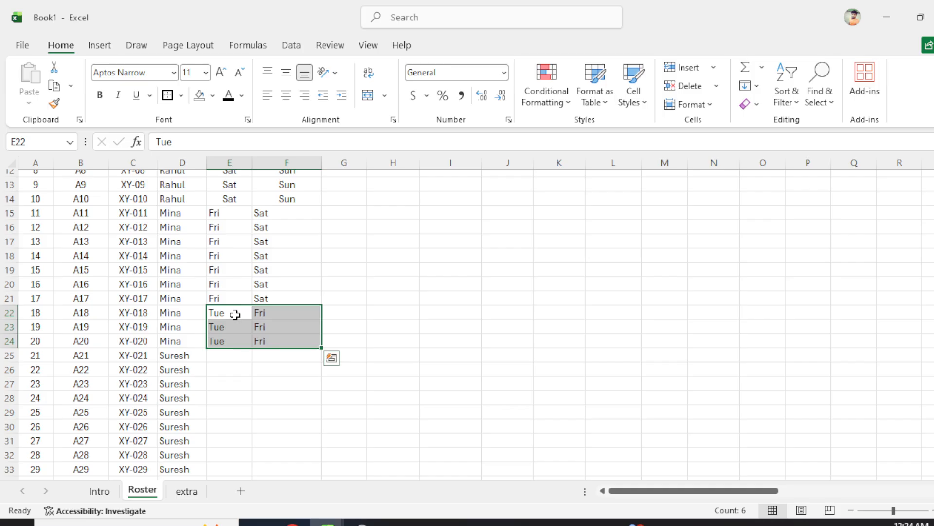
Enter Wed in E25 and Thu in F25 as the weekoffs for serial number 21
key("Down")
key("Down")
key("Down")
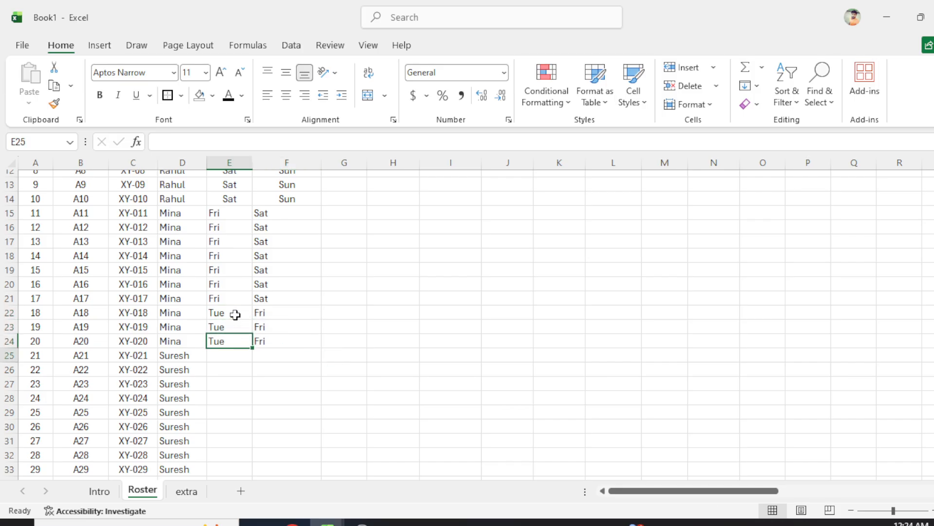
type("W")
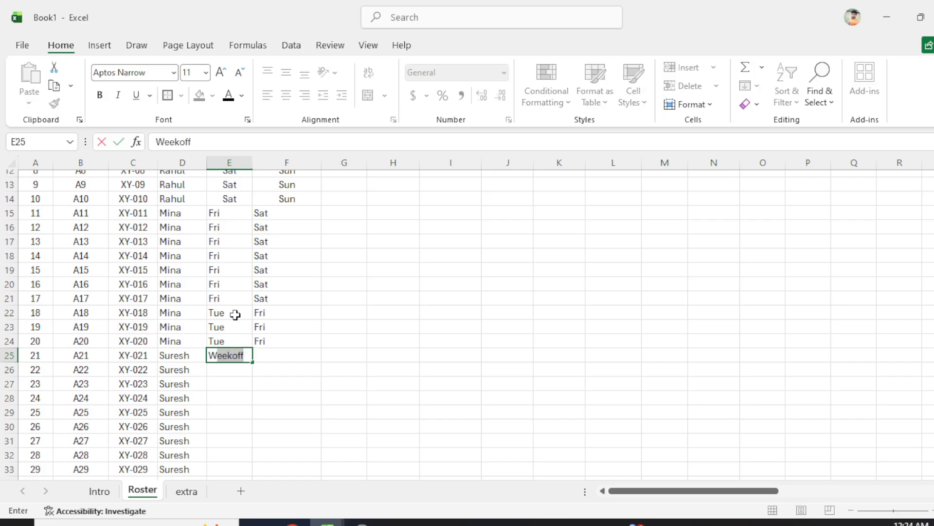
type("ed")
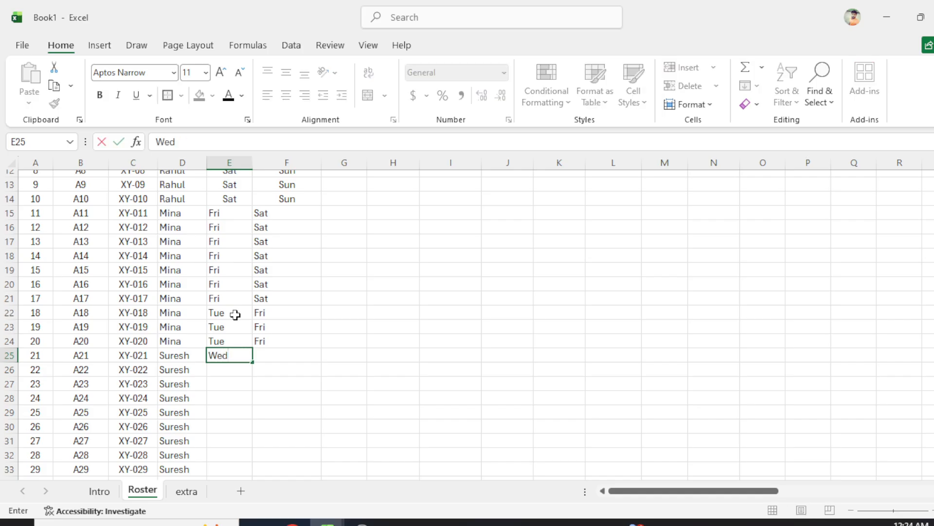
key("Tab")
type("Thu")
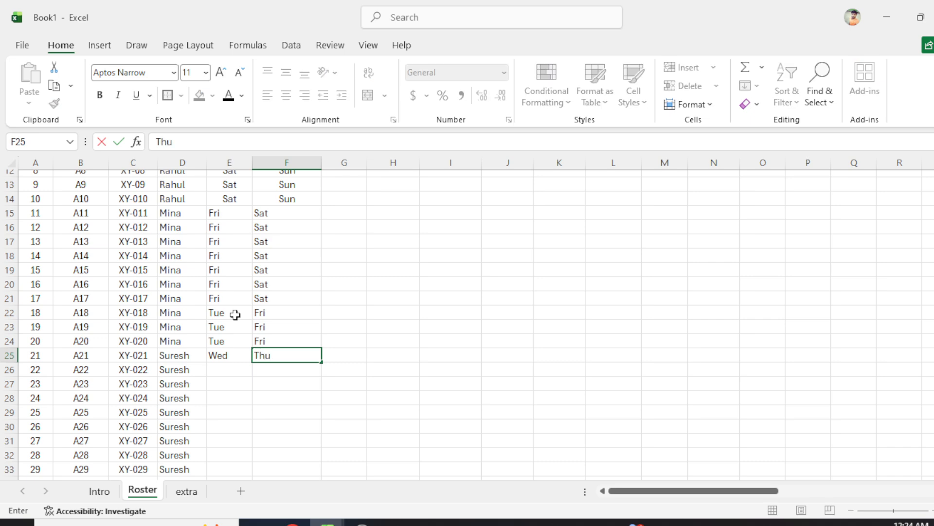
Copy the Wed and Thu weekoffs from E25:F25 down to row 30, covering serial numbers 21 to 26
key("shift+Tab")
key("shift+Right")
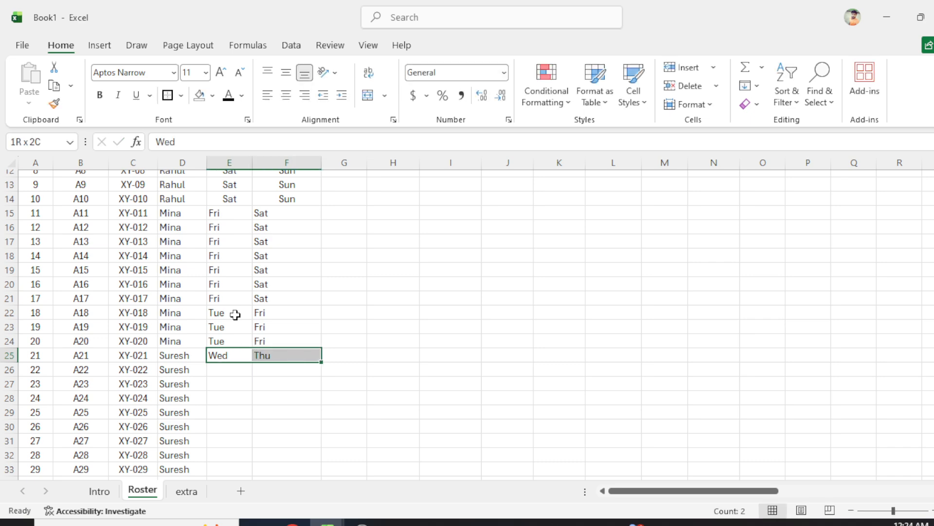
key("ctrl+c")
key("shift+Down")
key("shift+Down")
key("shift+Down")
key("shift+Down")
key("shift+Down")
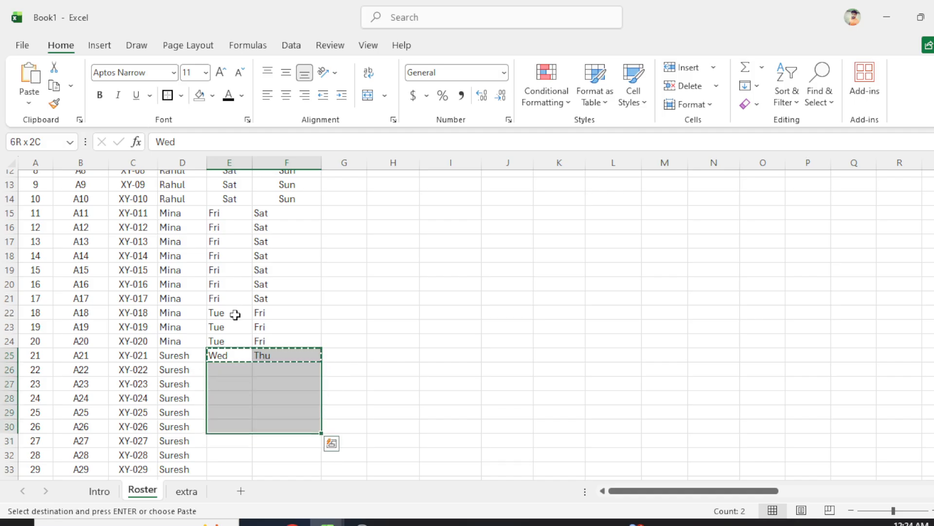
key("Return")
Enter Sun in E31 as the first weekoff for serial number 27
key("Down")
key("Down")
key("Down")
key("Down")
key("Down")
key("Down")
key("Down")
key("Down")
key("Down")
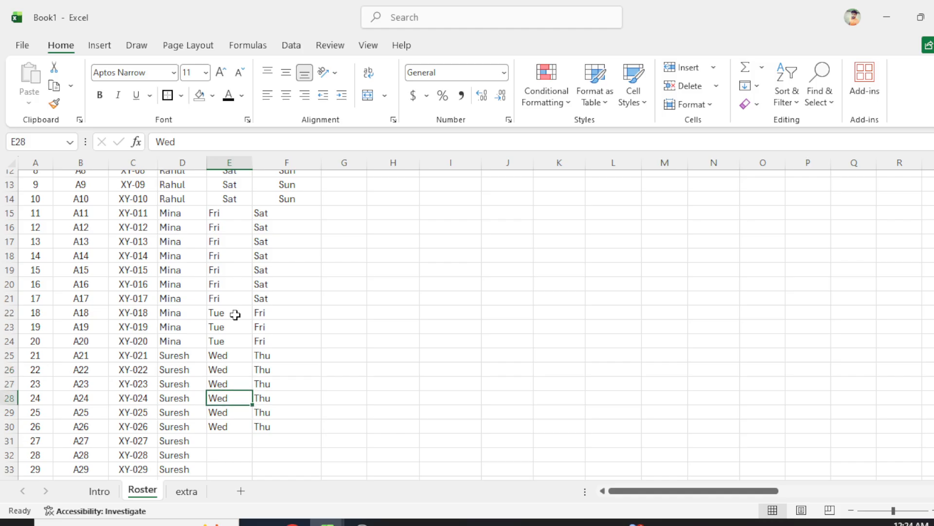
key("Up")
key("Up")
key("Up")
key("Up")
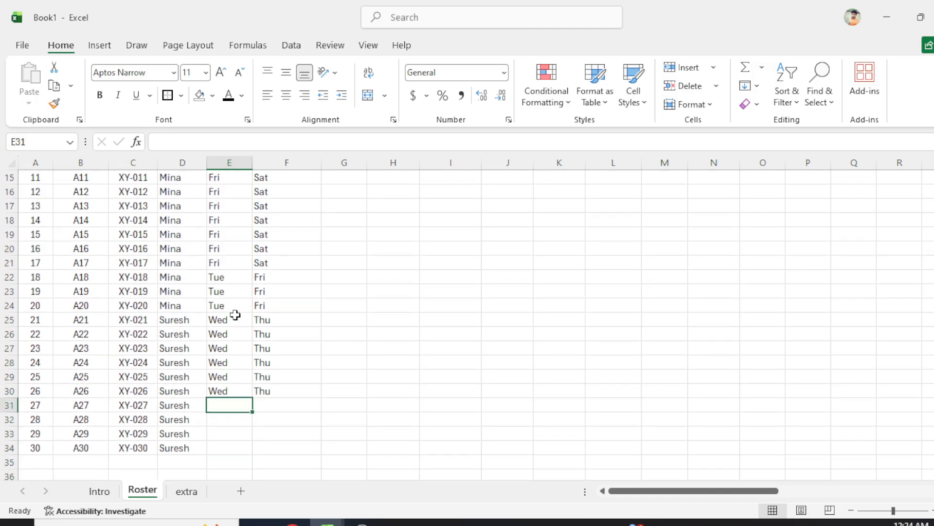
type("Sun")
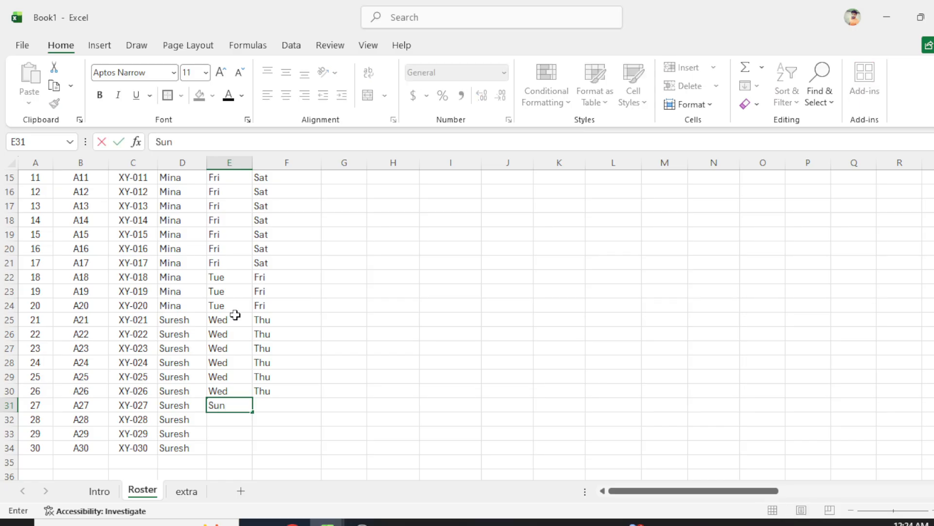
key("Return")
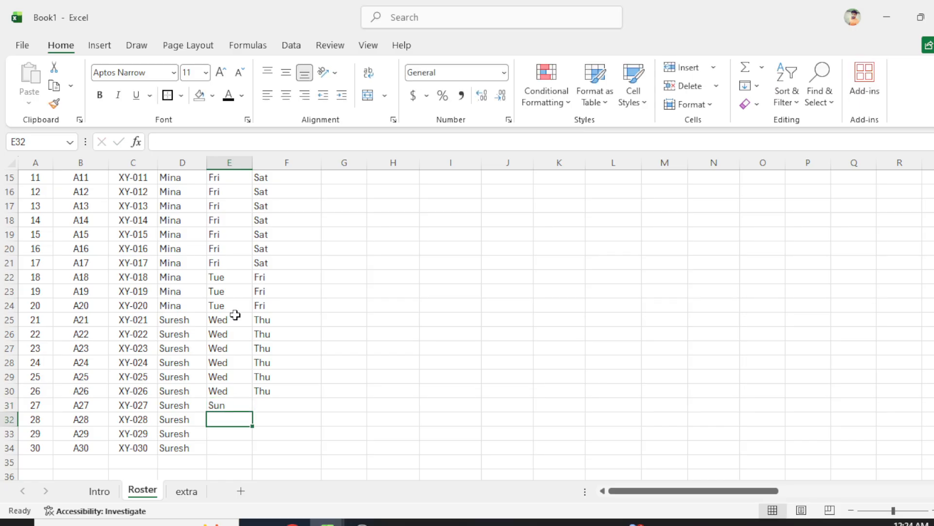
Set E31 to Mon and F31 to Tue as the weekoffs for serial number 27
key("Up")
type("Mo")
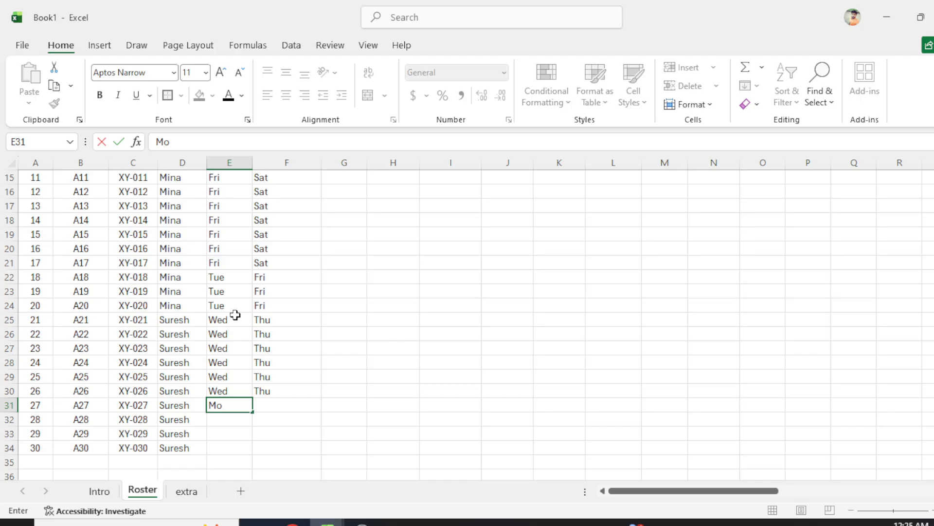
key("BackSpace")
key("BackSpace")
type("mon")
key("BackSpace")
key("BackSpace")
key("BackSpace")
type("Mon")
key("Return")
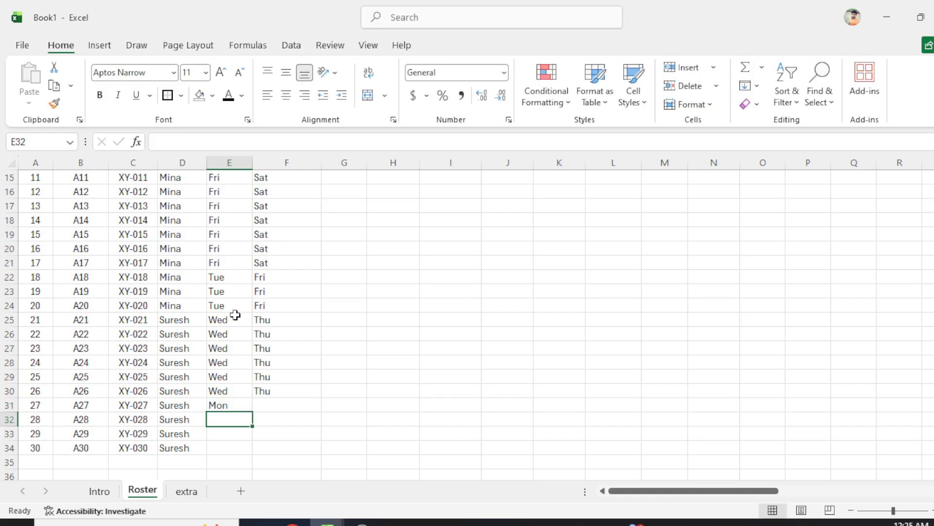
key("Up")
key("Right")
type("Tue")
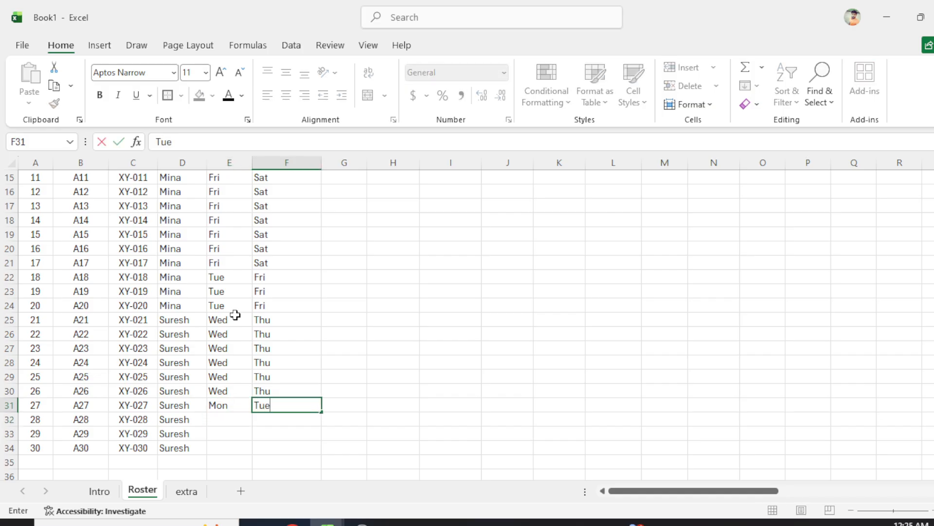
key("Return")
key("Left")
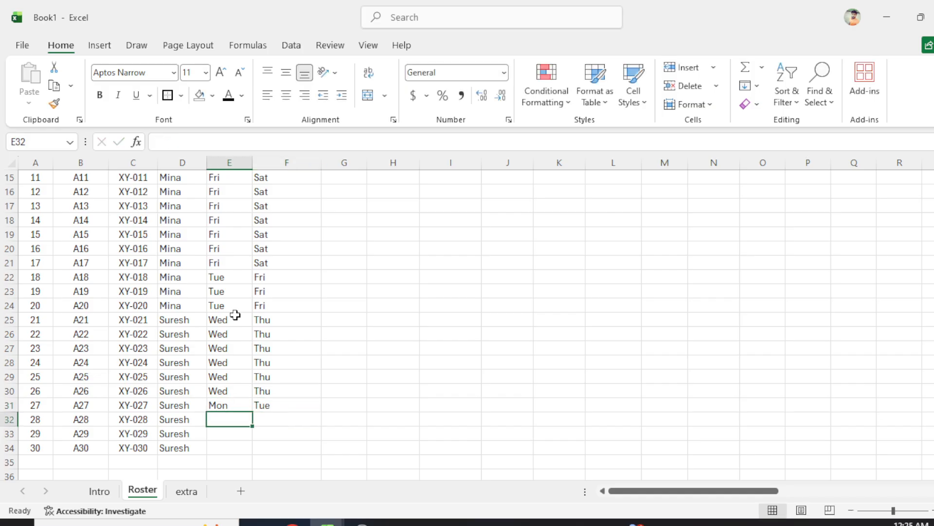
Fill the Mon and Tue weekoffs from E31:F31 down to row 34, covering serial numbers 27 to 30
key("Up")
key("shift+Right")
key("shift+Down")
key("shift+Down")
key("shift+Down")
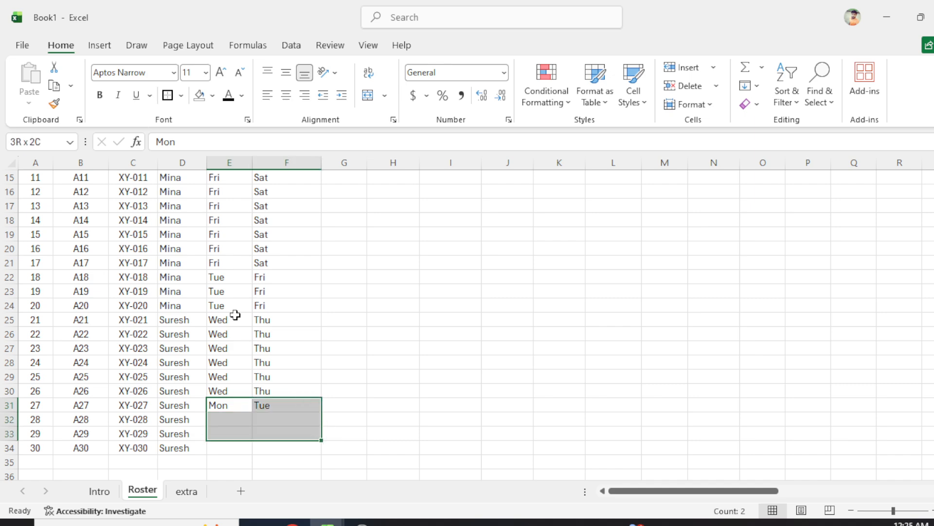
key("ctrl+d")
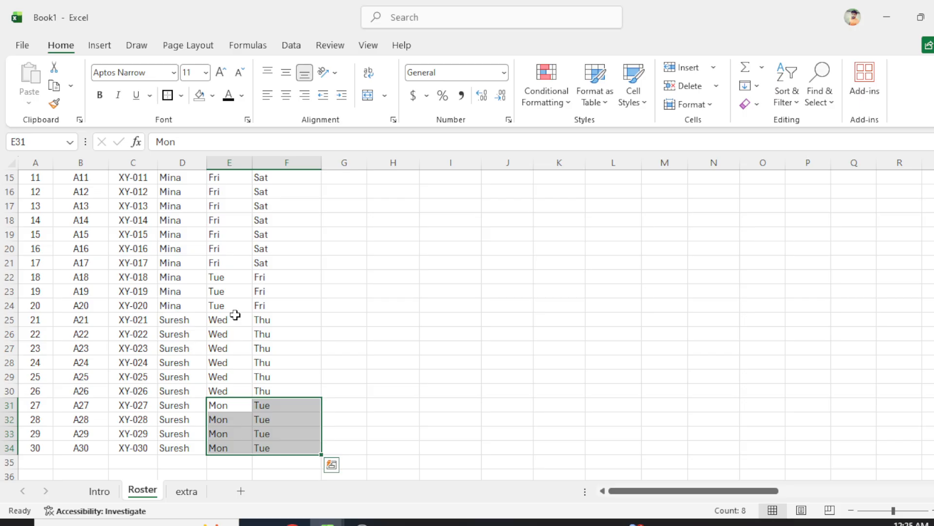
Center the weekoff entries in E5:F31 horizontally
key("ctrl+shift+Up")
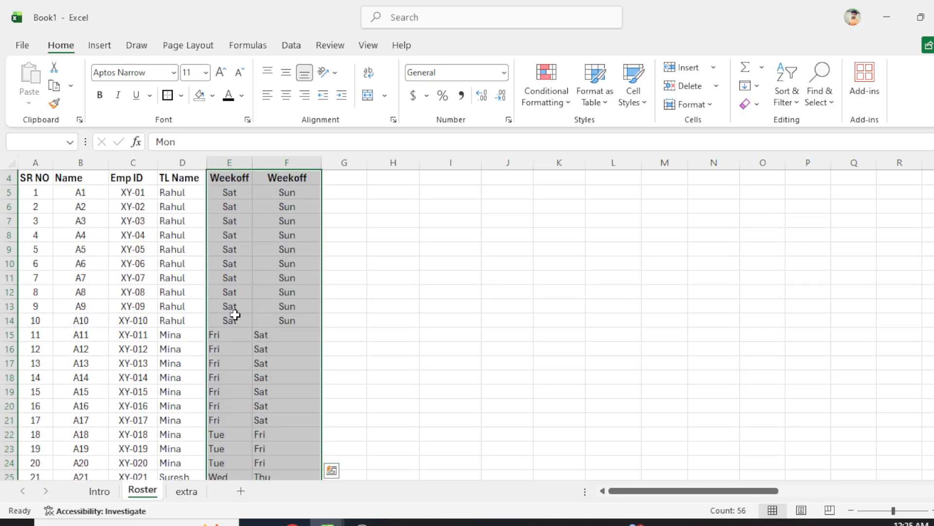
key("shift+Down")
key("alt")
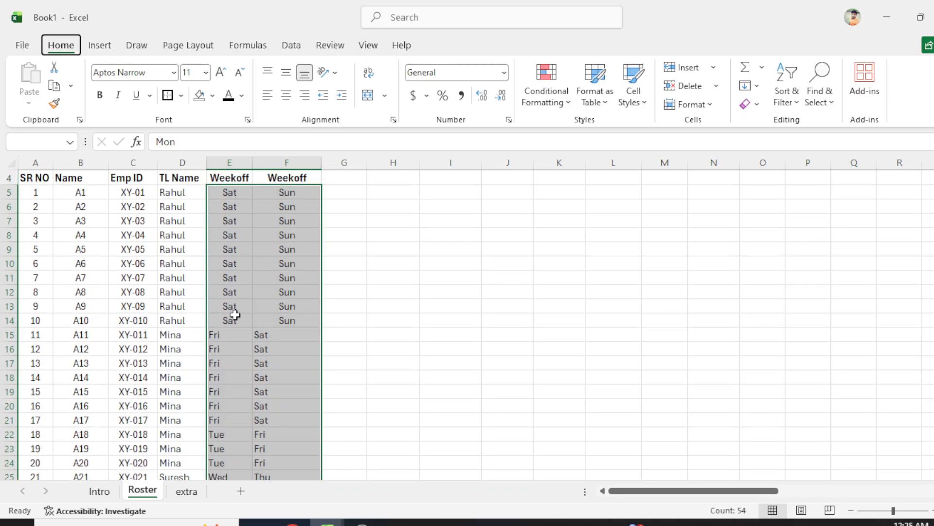
key("h")
key("a")
key("c")
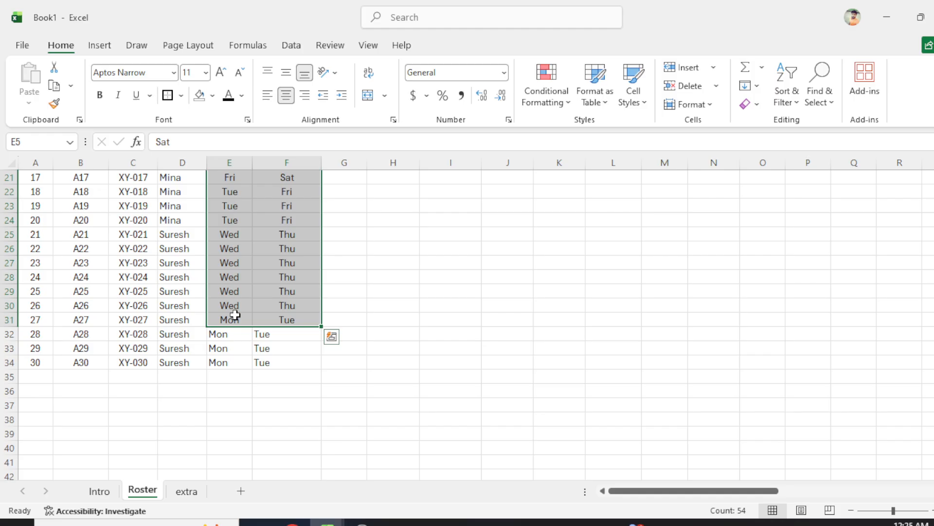
Extend the weekoff selection to E5:F34 and center all its entries horizontally
key("shift+Down")
key("shift+Down")
key("shift+Down")
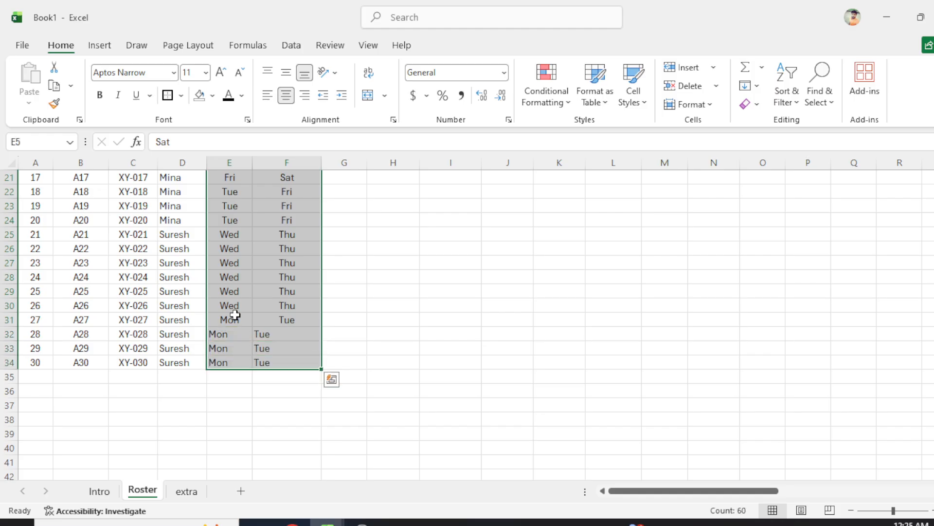
key("alt")
key("h")
key("a")
key("l")
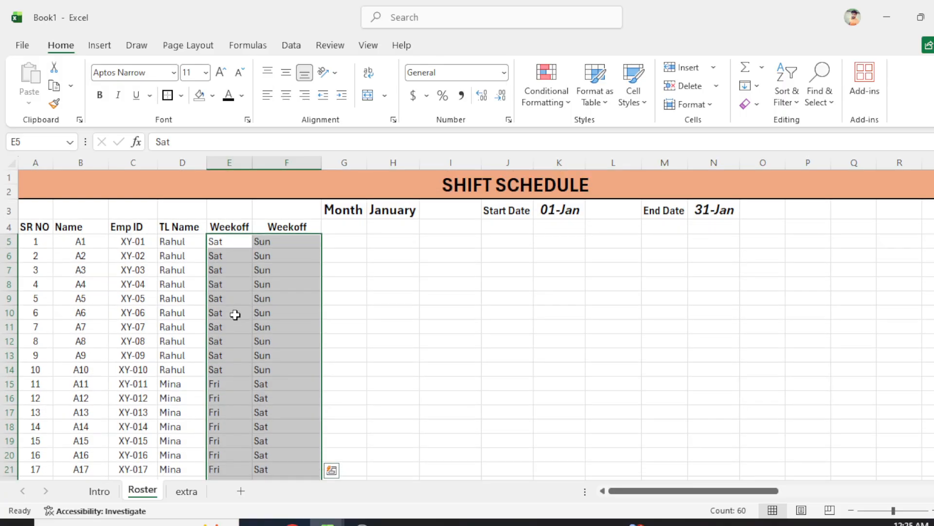
key("alt")
key("h")
key("a")
key("c")
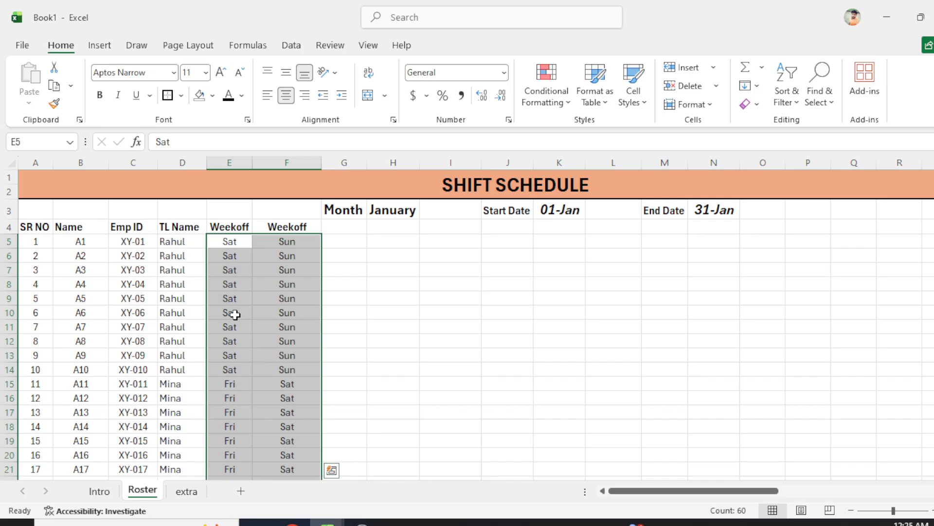
Center all roster data in A5:F34 horizontally, including the TL Name column
key("shift+Left")
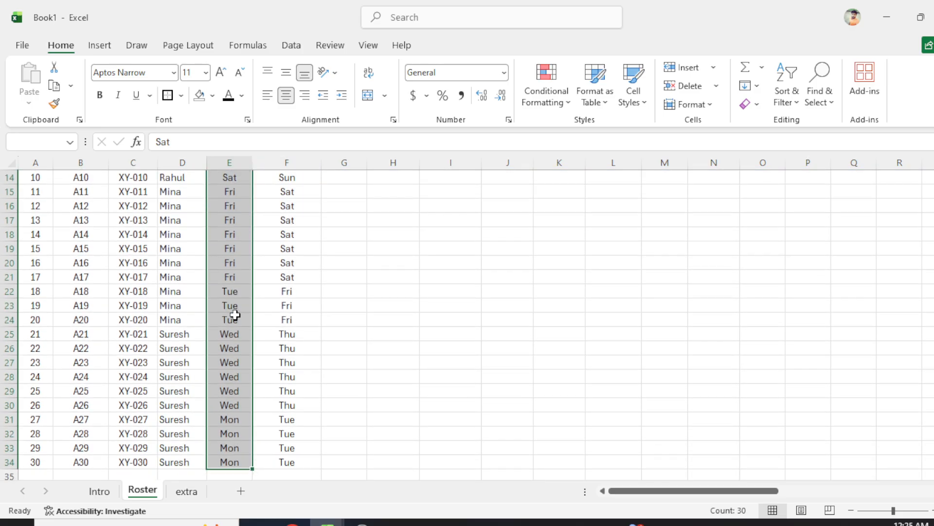
key("ctrl+Left")
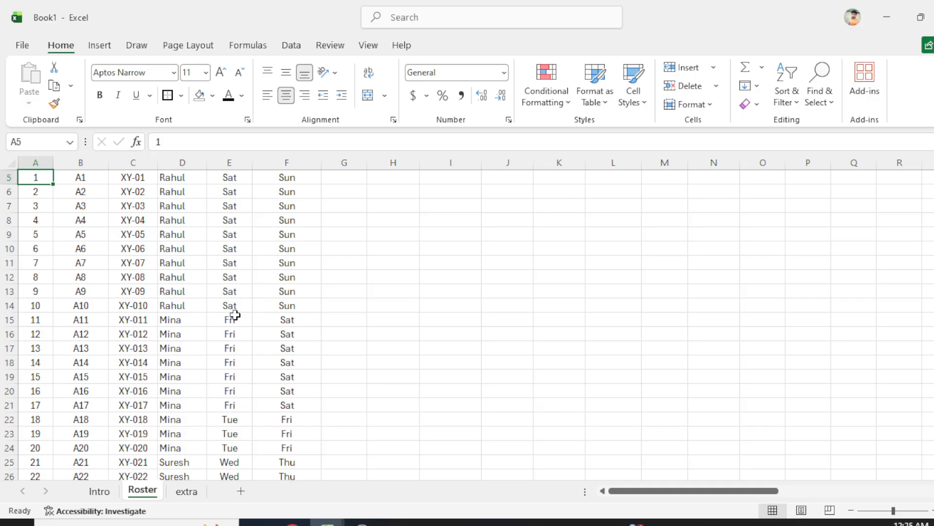
key("ctrl+shift+Right")
key("ctrl+shift+Down")
key("alt")
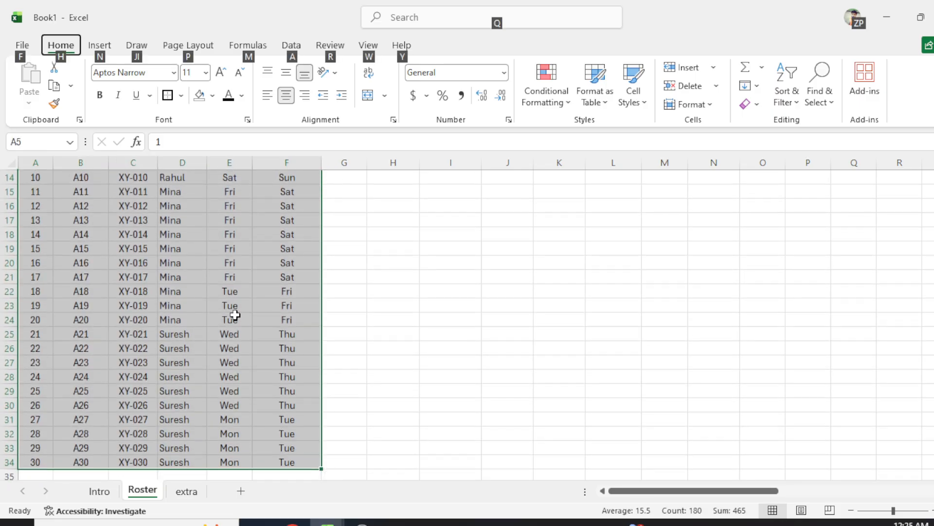
key("h")
key("a")
key("c")
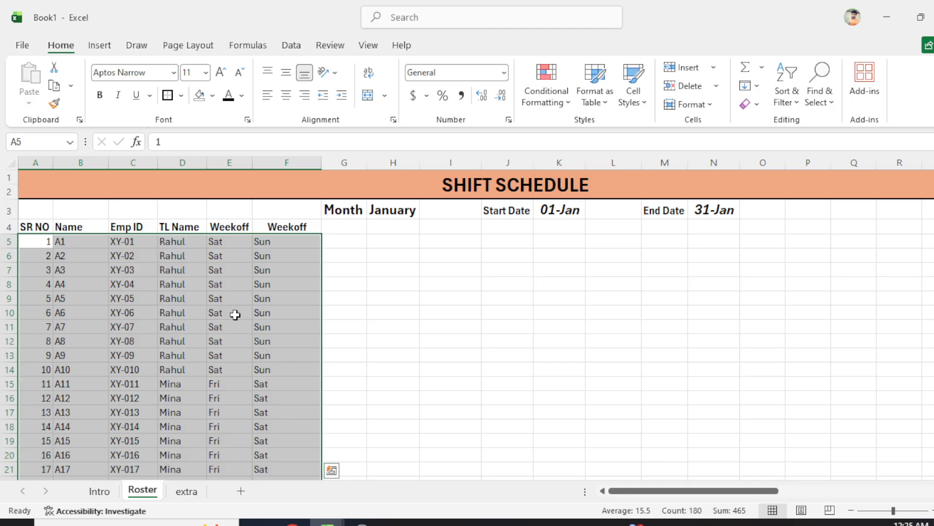
key("alt")
key("h")
key("a")
key("c")
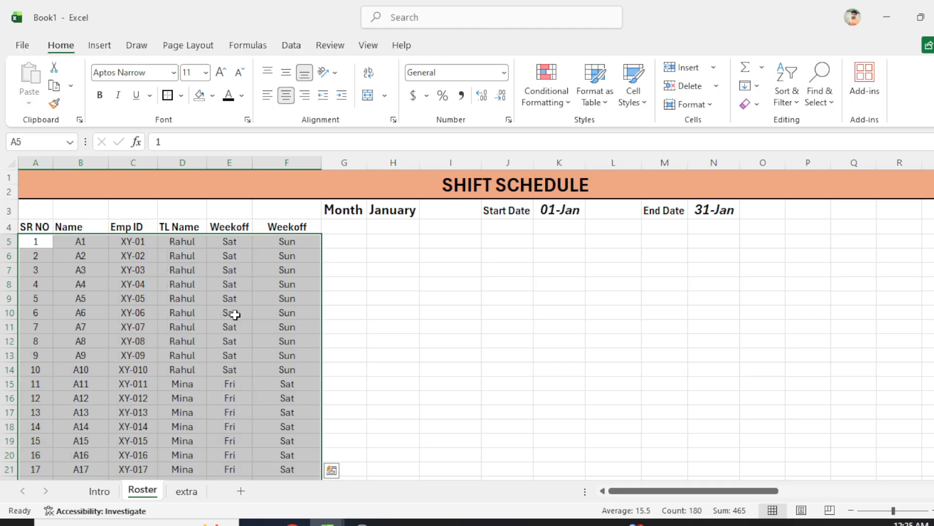
Select the roster data in A5:F34, from the first serial number to the last weekoff
key("Up")
key("Down")
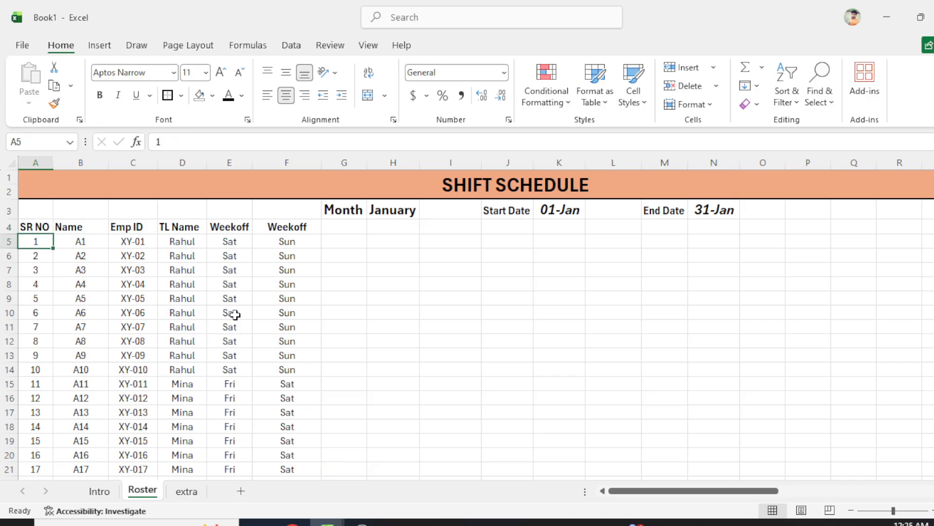
key("ctrl+shift+Right")
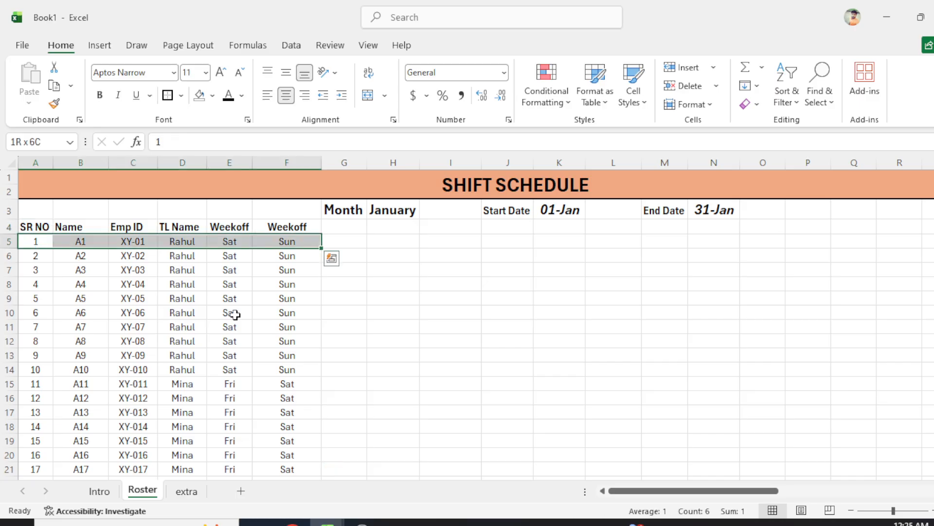
key("ctrl+shift+Down")
key("alt")
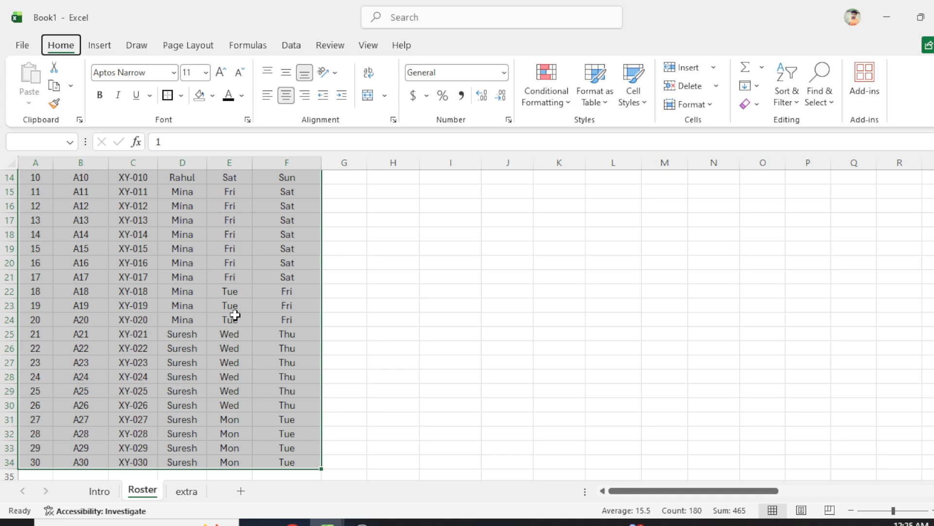
key("h")
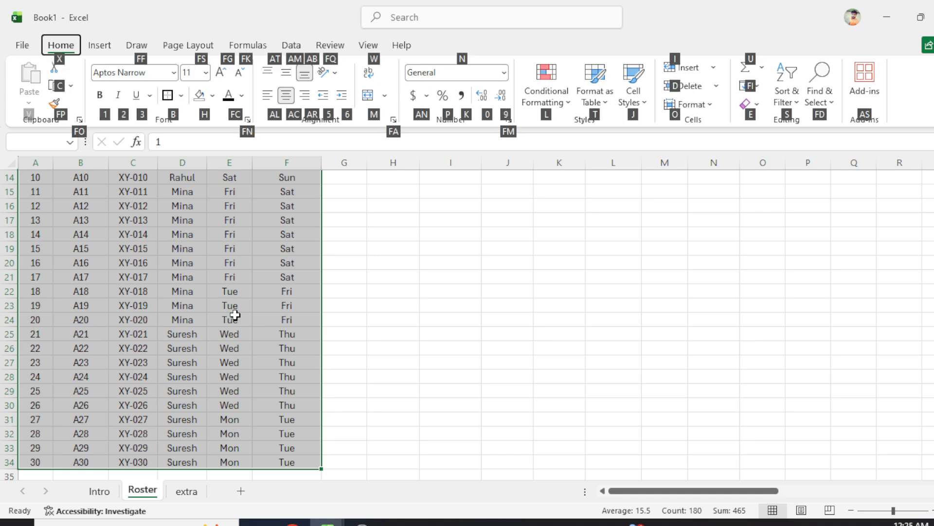
key("b")
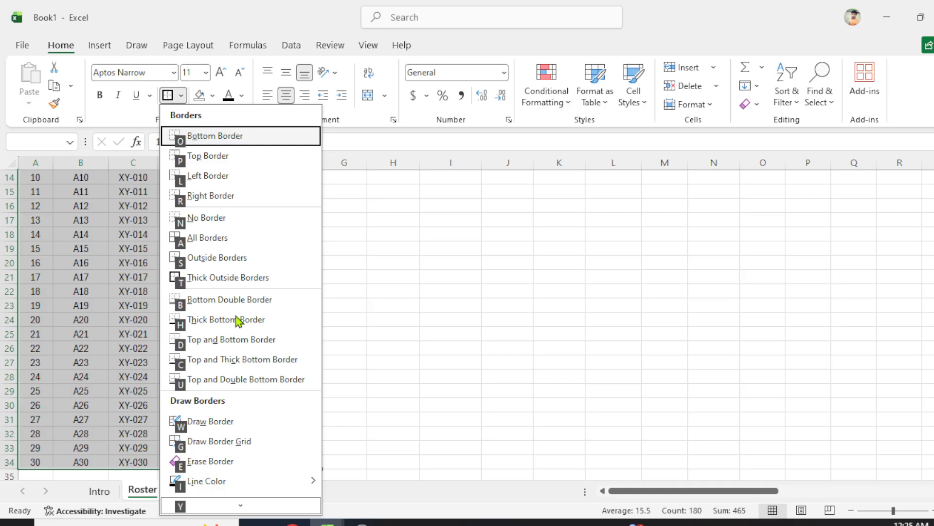
key("y")
left_click(349, 304)
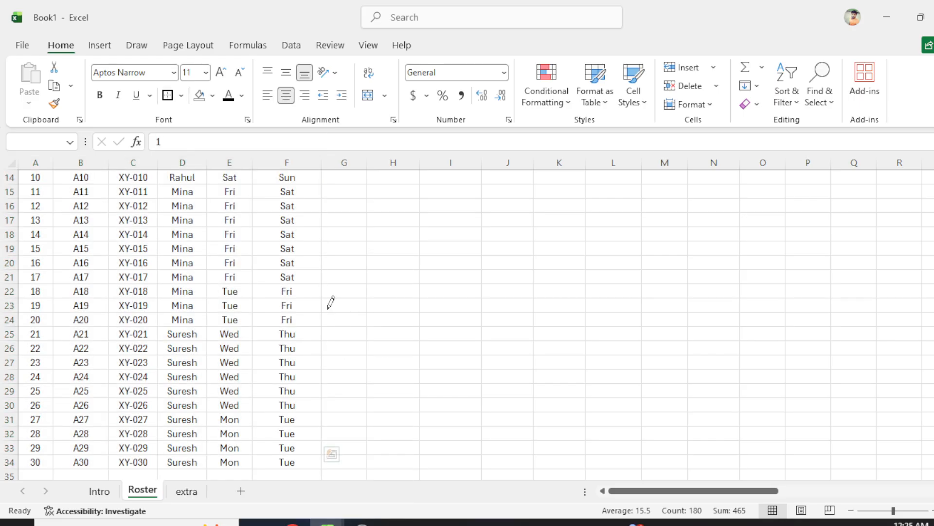
key("Escape")
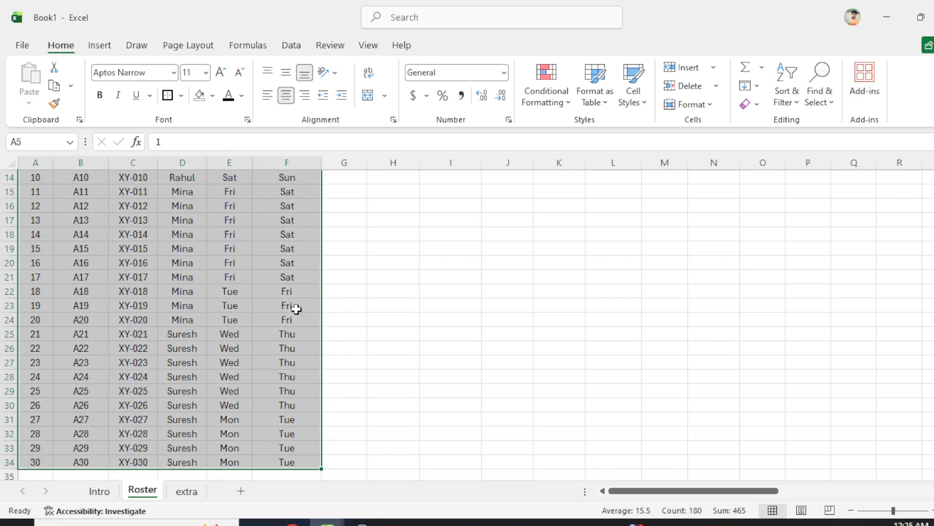
Apply all borders to the selected roster data in A5:F34
key("alt")
key("Escape")
scroll(297, 309, "up", 5)
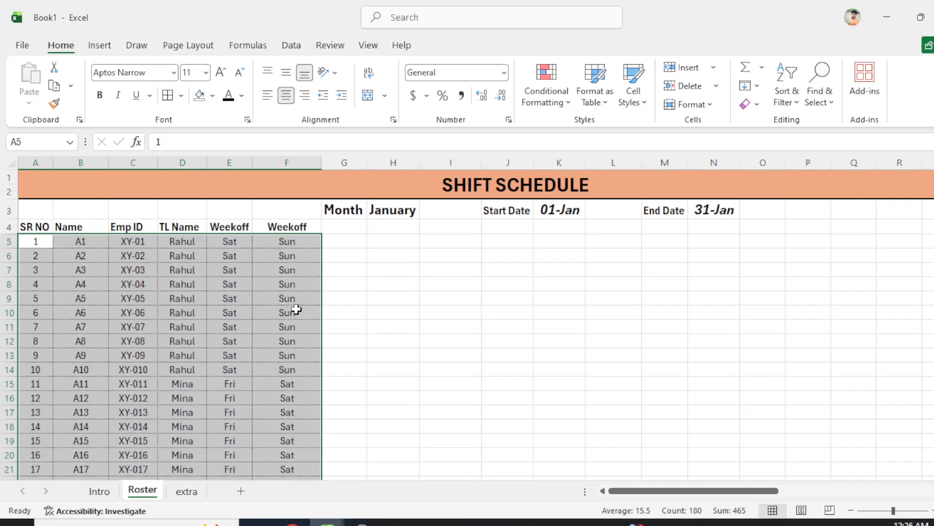
Add a thick outside border around the selected roster data in A5:F34
key("alt")
key("h")
key("b")
key("t")
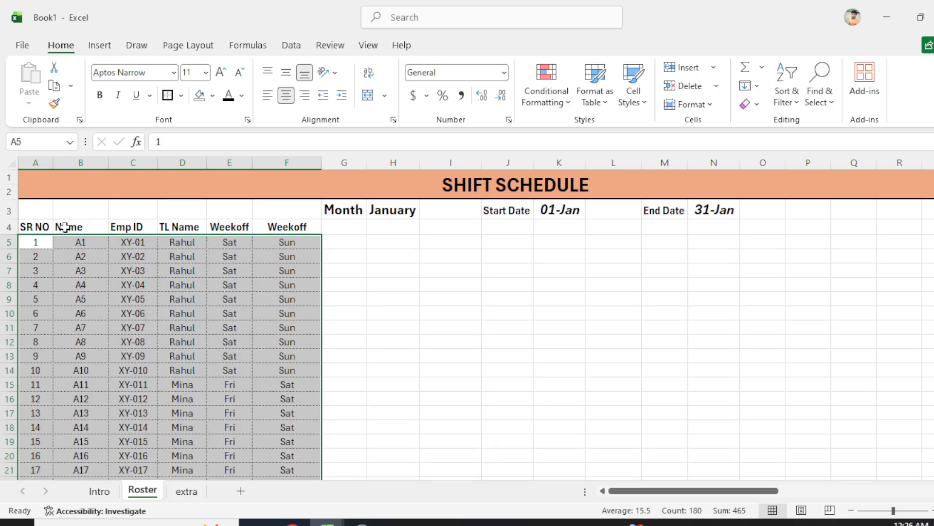
Fill the selected roster data in A5:F34 with light gray
left_click(212, 96)
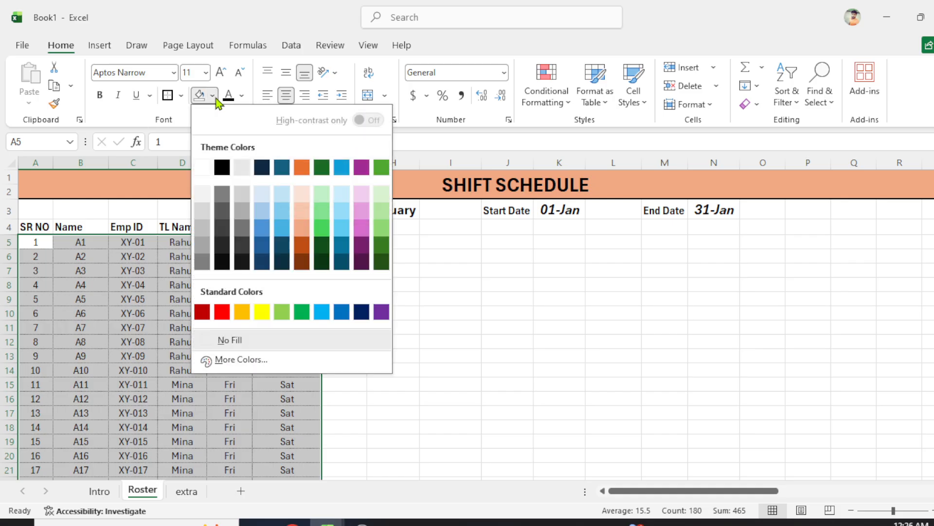
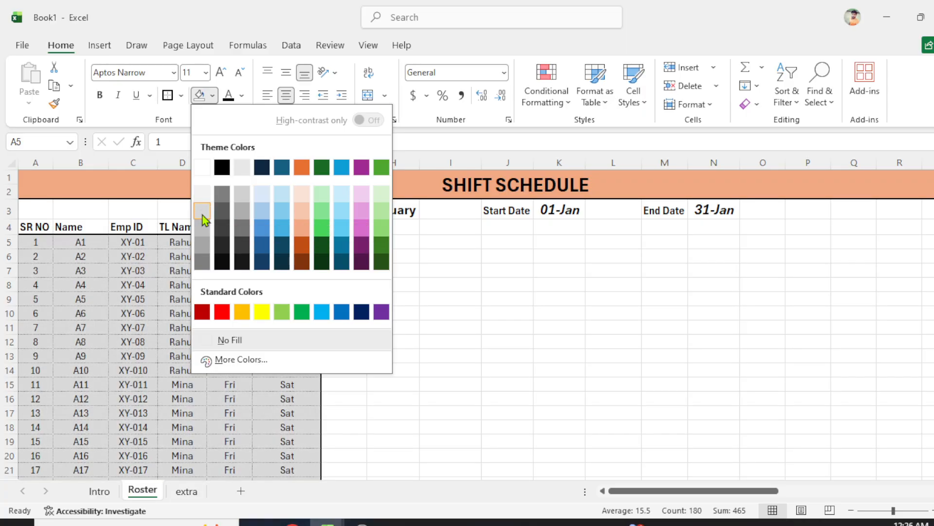
left_click(202, 214)
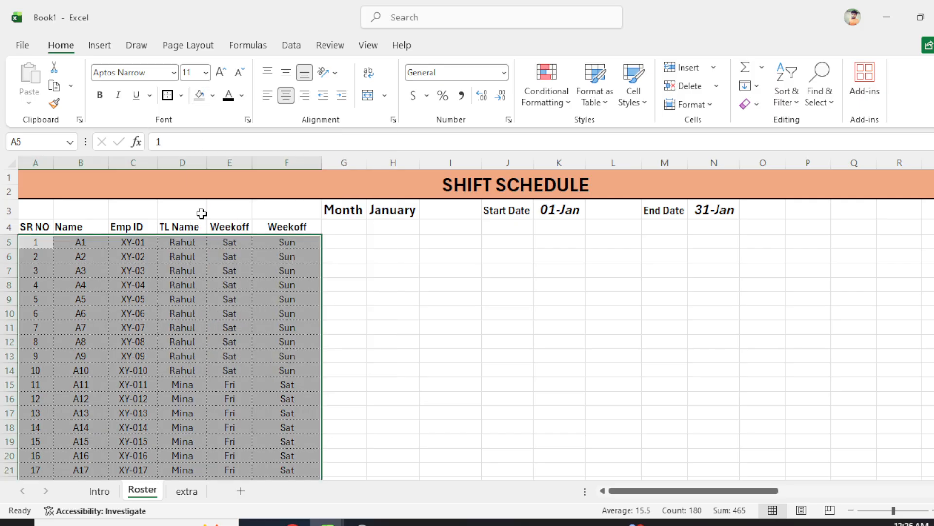
left_click(177, 253)
Give the roster header row A4:F4 a purple fill and white text
left_click_drag(37, 227, 292, 228)
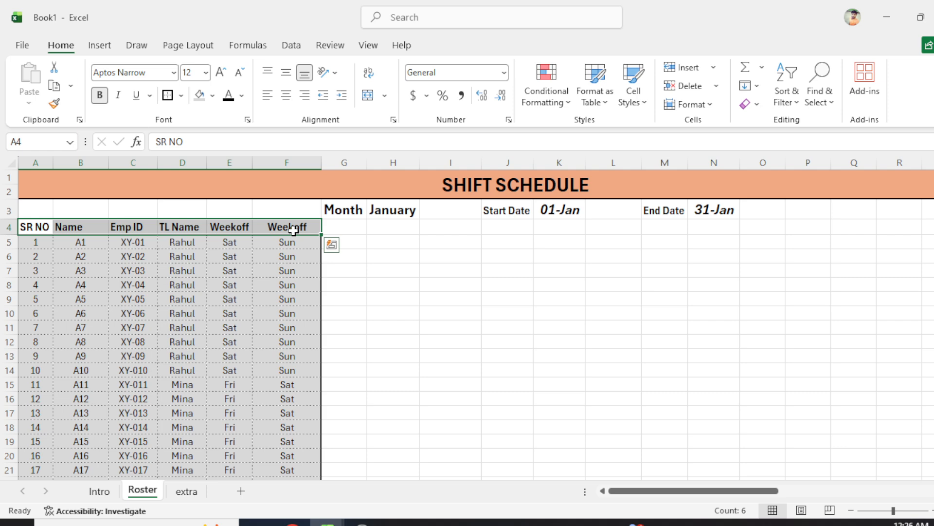
key("alt+h")
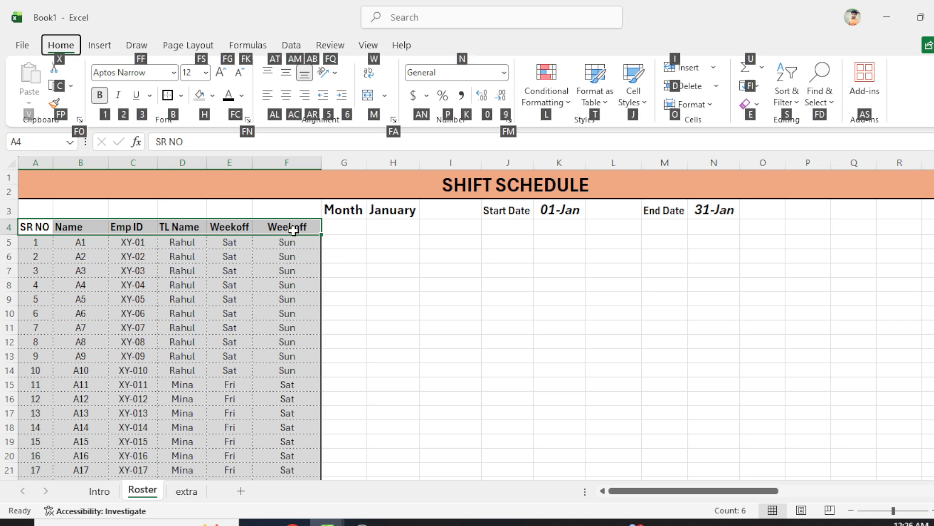
key("h")
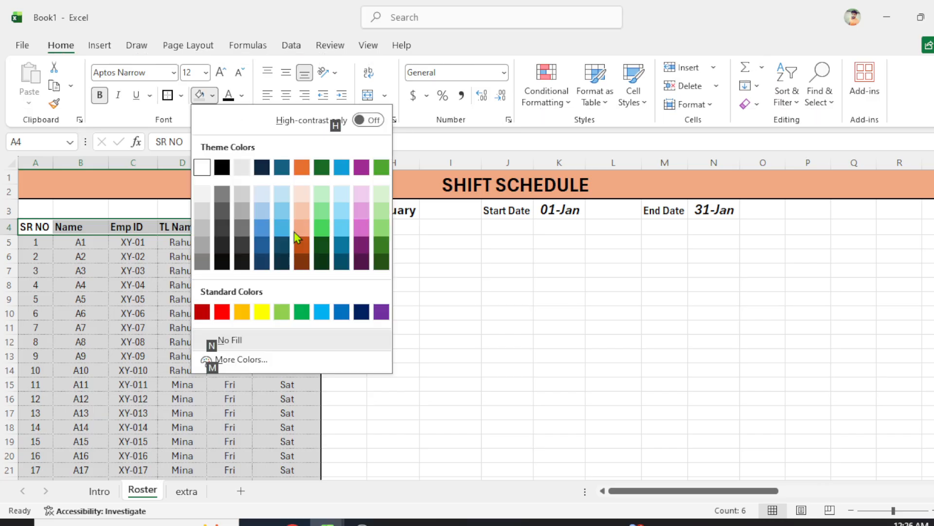
left_click(381, 312)
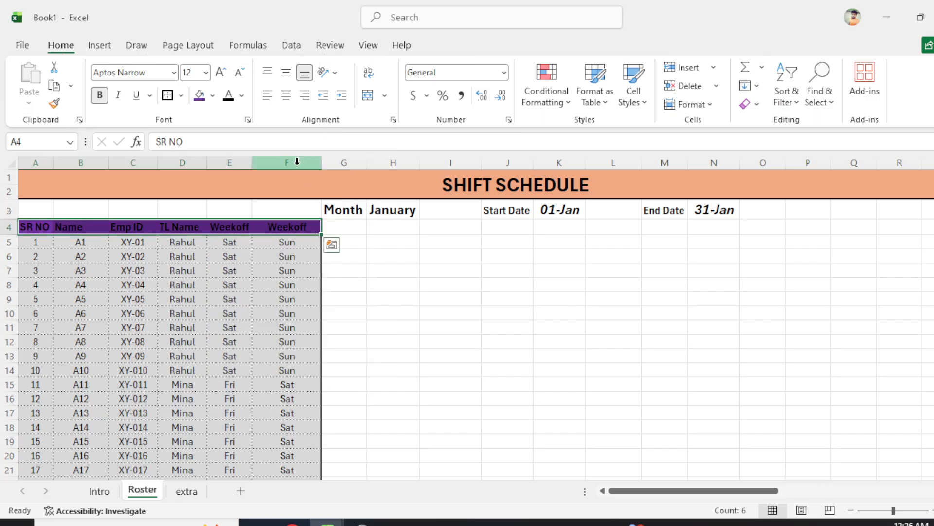
left_click(242, 95)
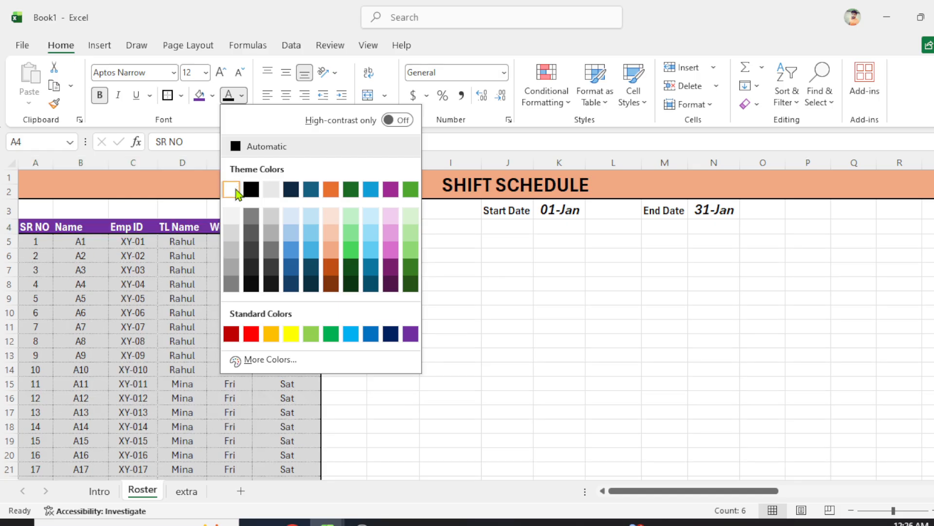
left_click(234, 187)
left_click(192, 252)
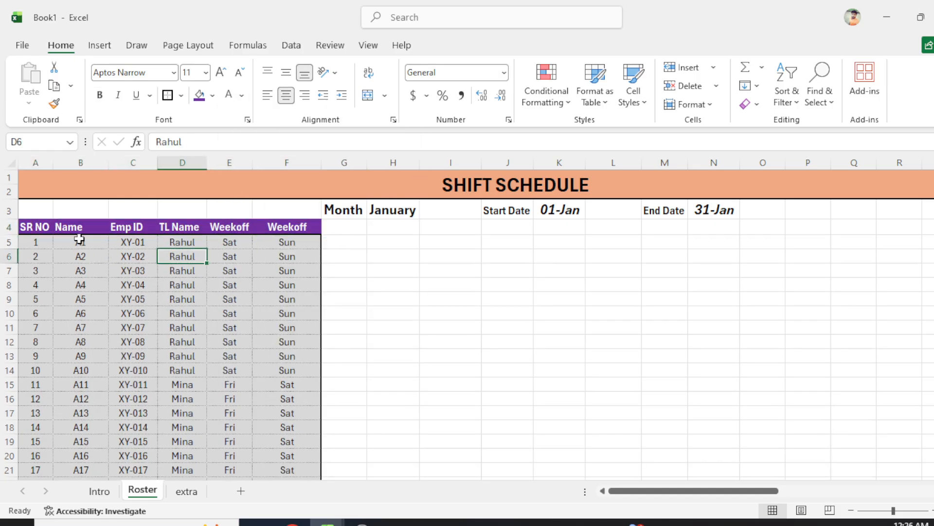
Center the header labels in A4:F4 horizontally and check the formatted roster down to its last row
left_click_drag(40, 226, 292, 225)
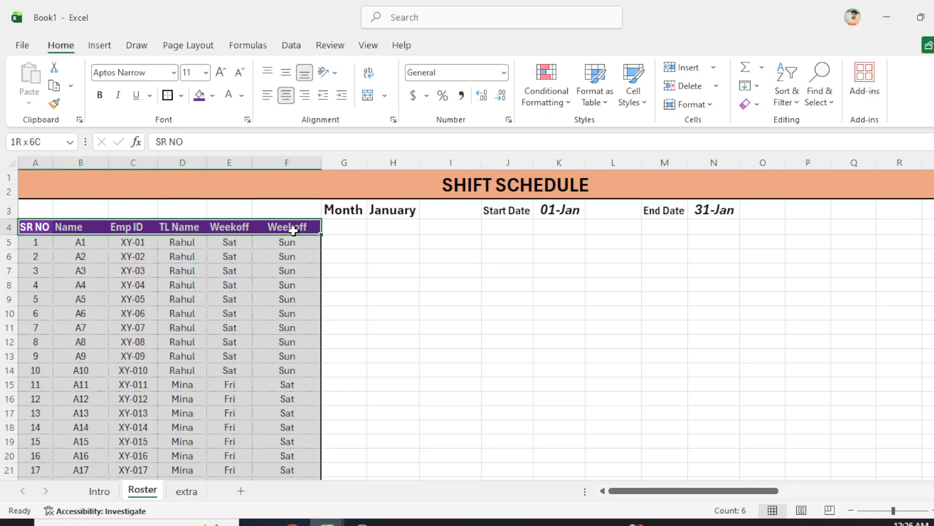
left_click(291, 95)
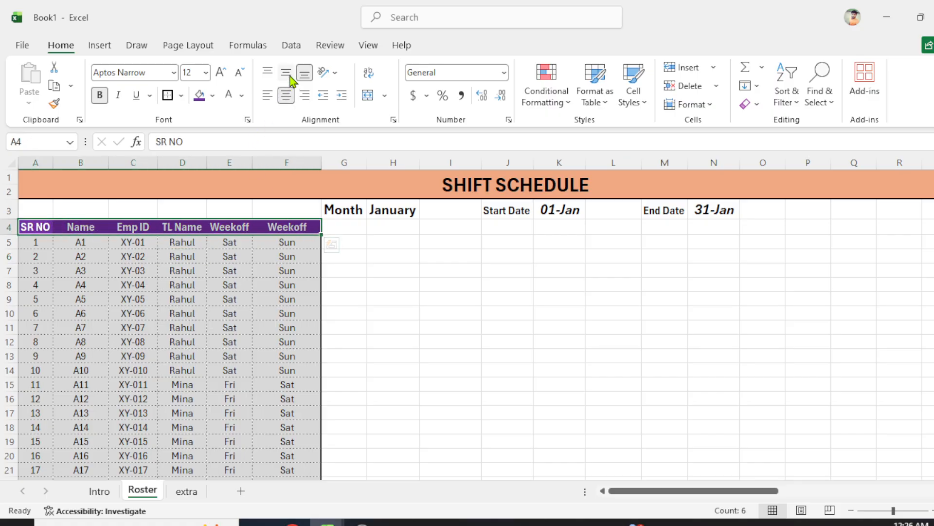
left_click(237, 269)
scroll(238, 273, "down", 9)
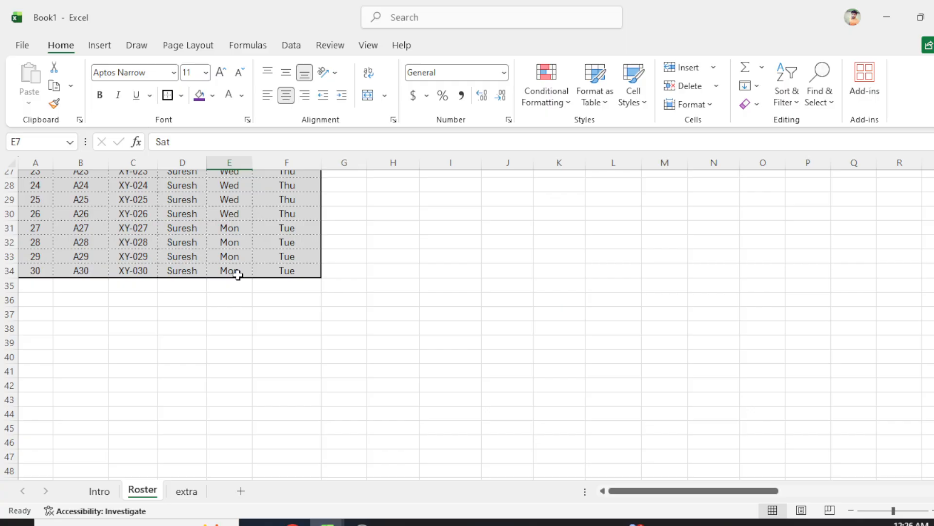
scroll(238, 273, "up", 9)
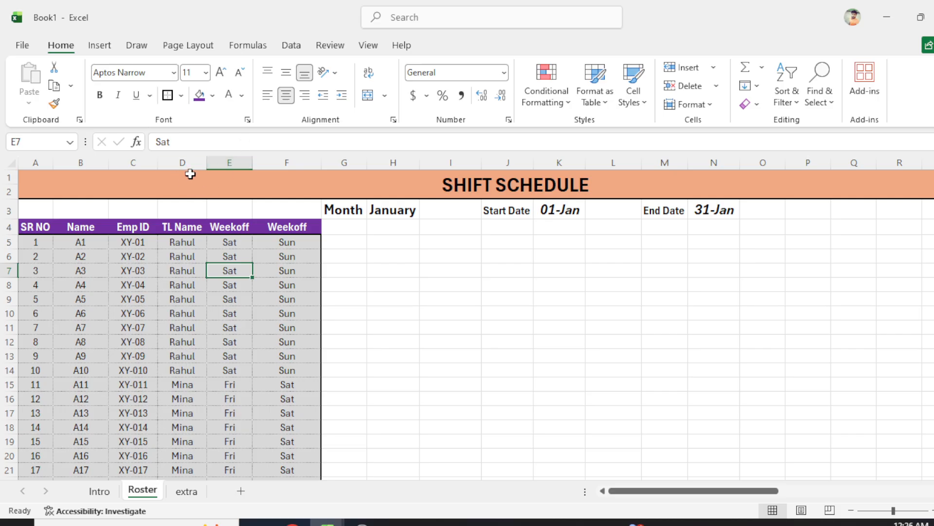
left_click_drag(184, 163, 275, 158)
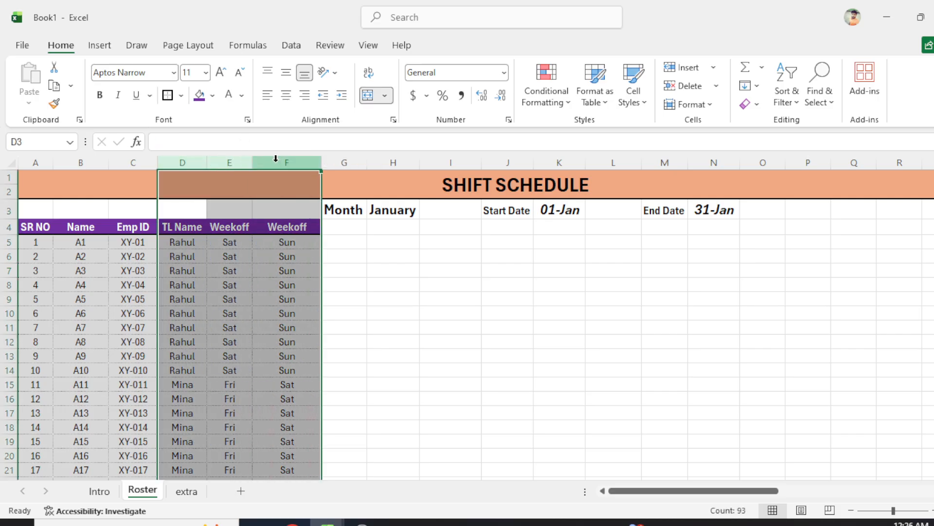
right_click(285, 161)
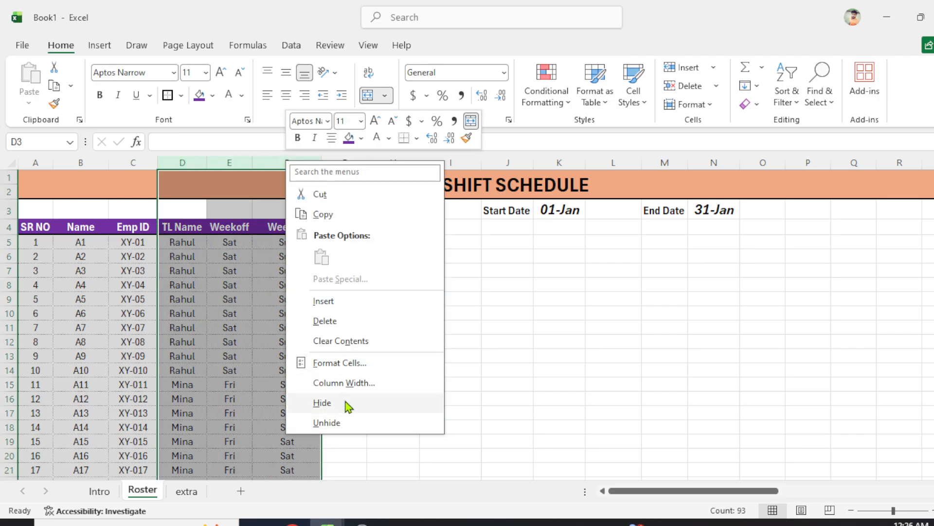
key("Escape")
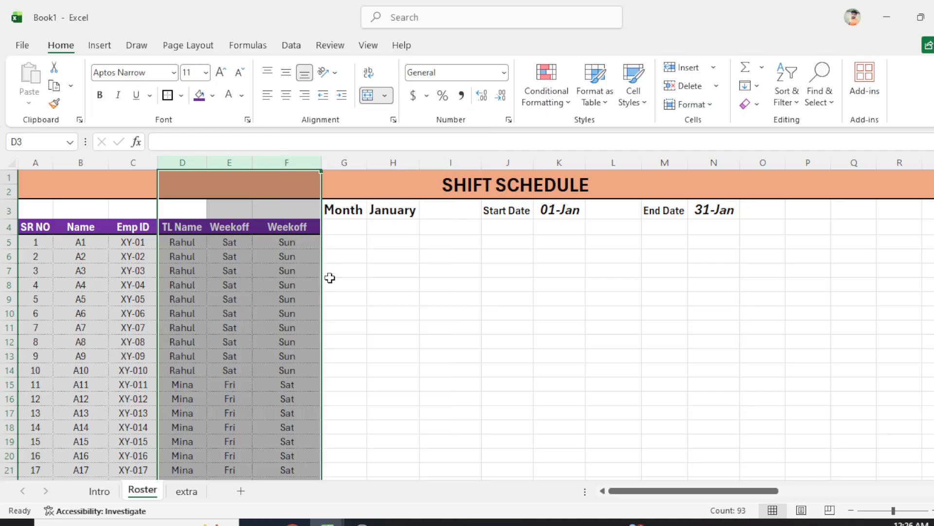
left_click(285, 280)
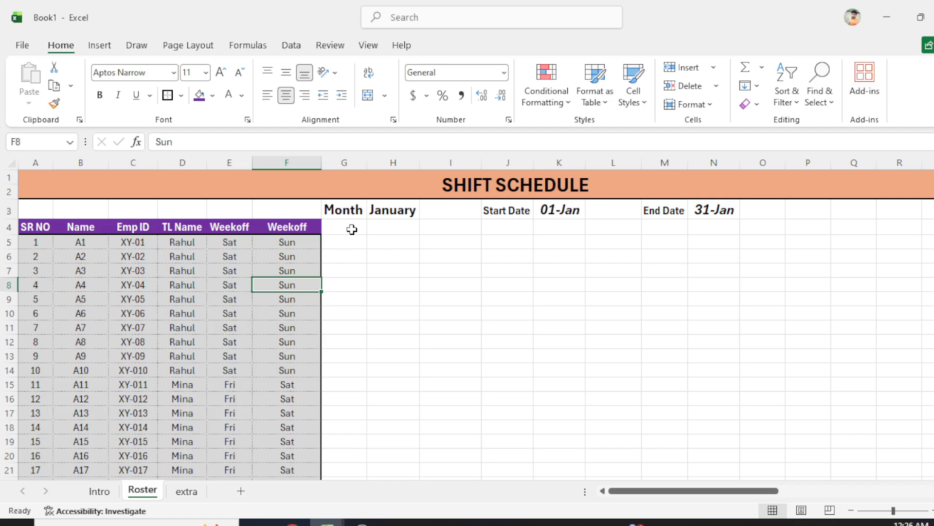
Fill the Month label cell G3 with light blue
left_click(343, 210)
left_click_drag(343, 210, 372, 212)
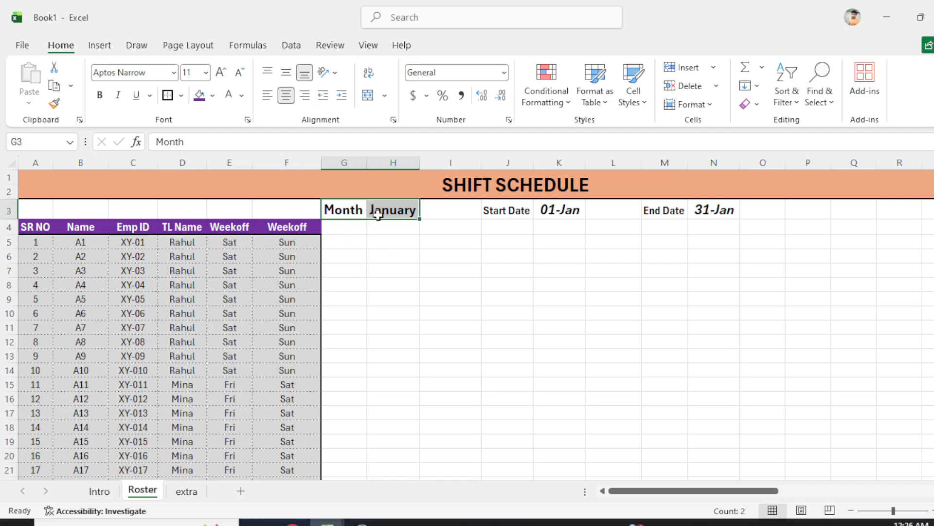
left_click(347, 213)
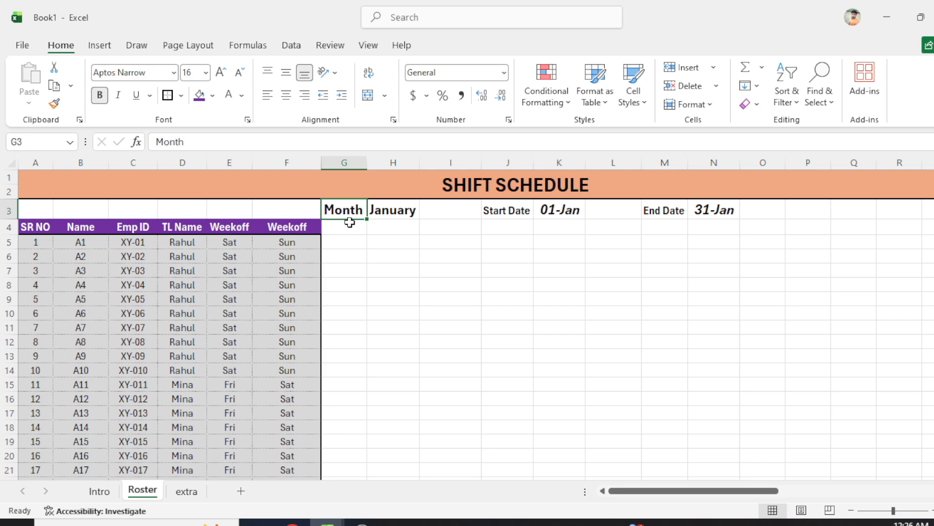
key("alt+h")
key("h")
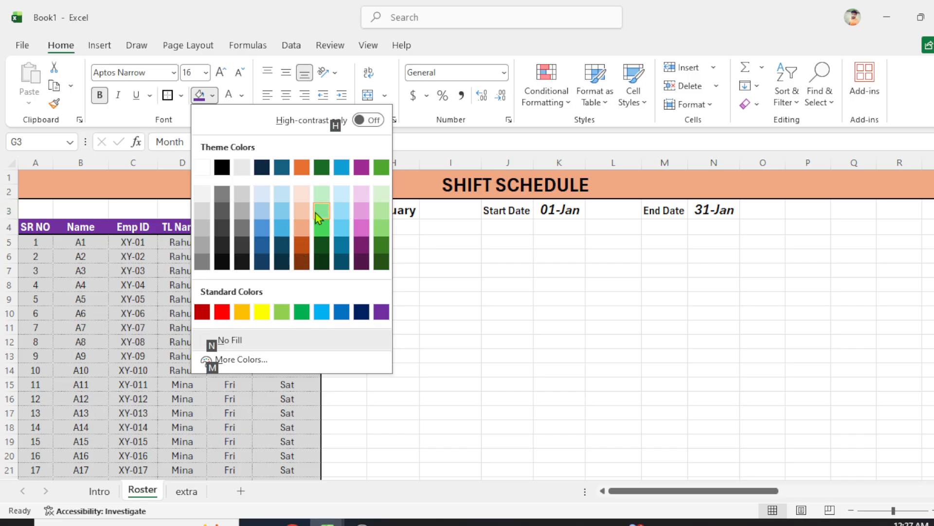
left_click(342, 217)
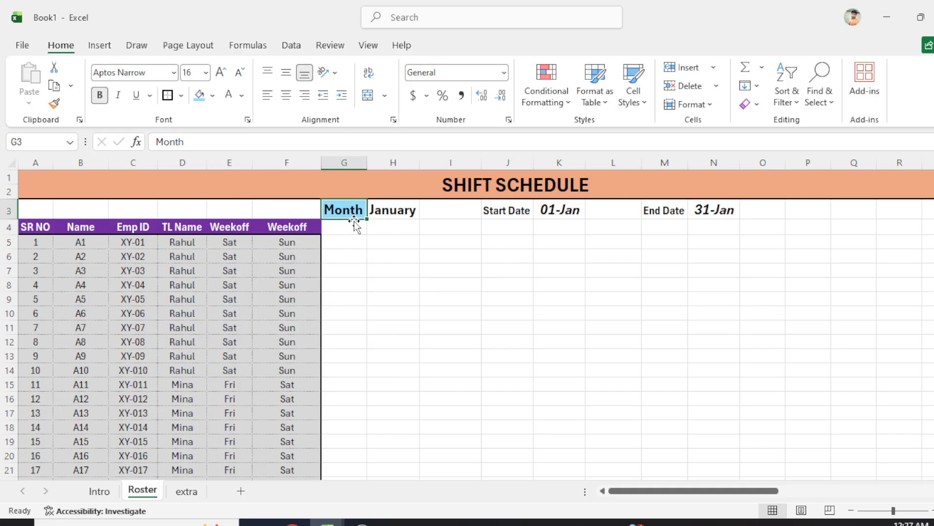
Apply the same light blue fill to the Start Date label in J3 and the End Date label in M3
left_click(514, 209)
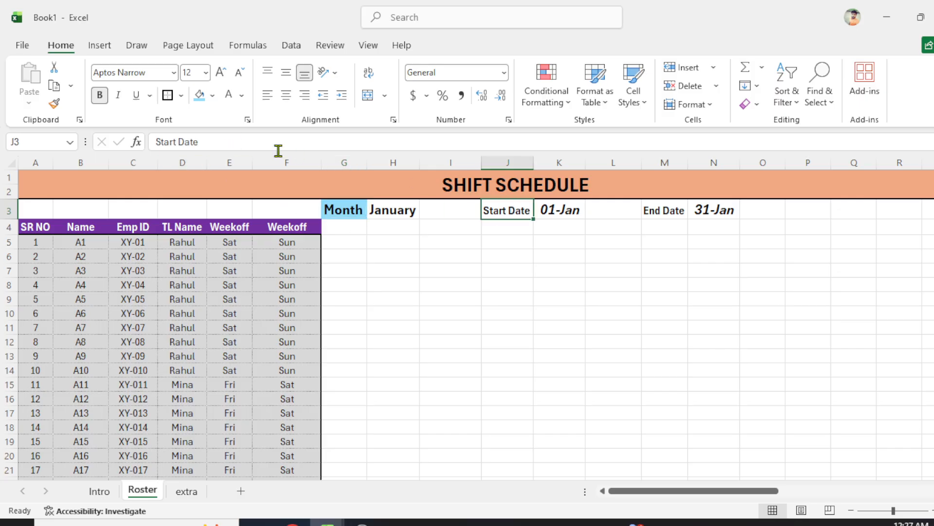
left_click(195, 95)
left_click(656, 215)
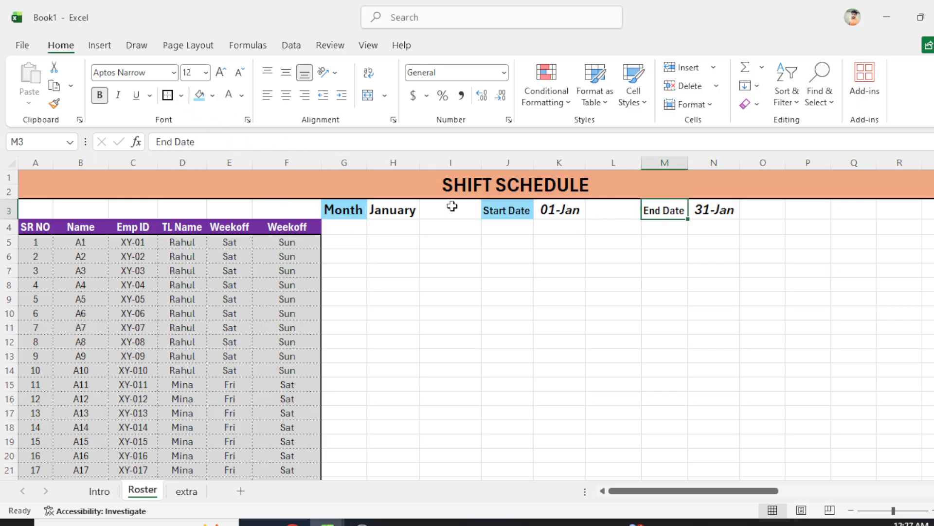
left_click(197, 95)
left_click(399, 283)
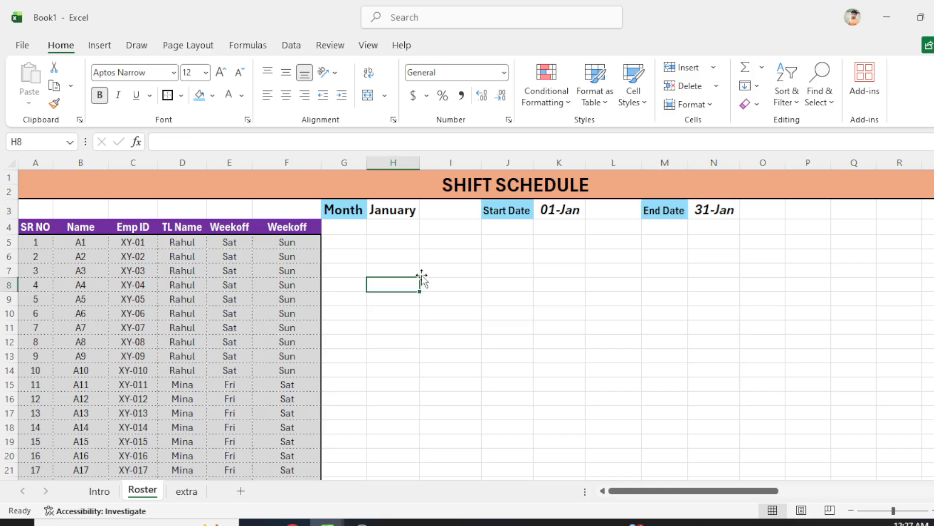
Fill the month dropdown cell H3 with gray and make its text white
left_click(392, 214)
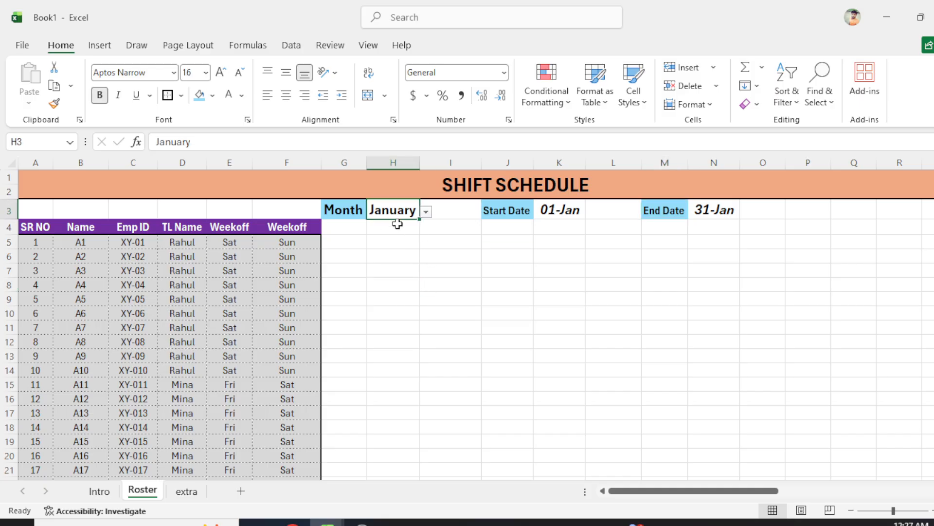
left_click(212, 96)
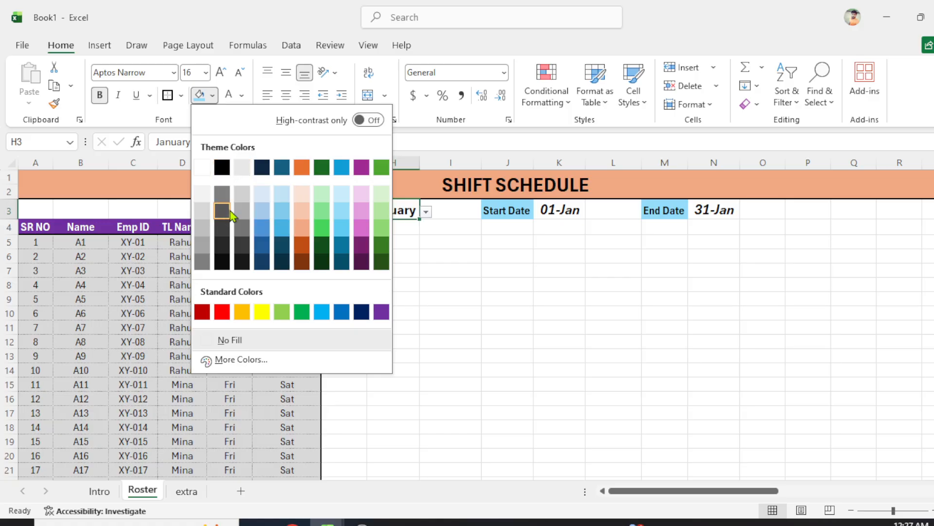
left_click(240, 212)
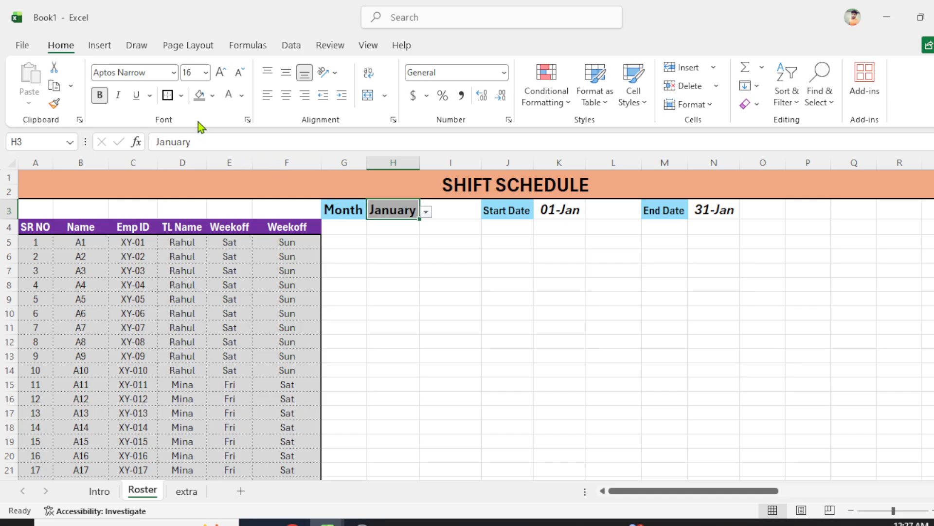
left_click(229, 98)
left_click(448, 297)
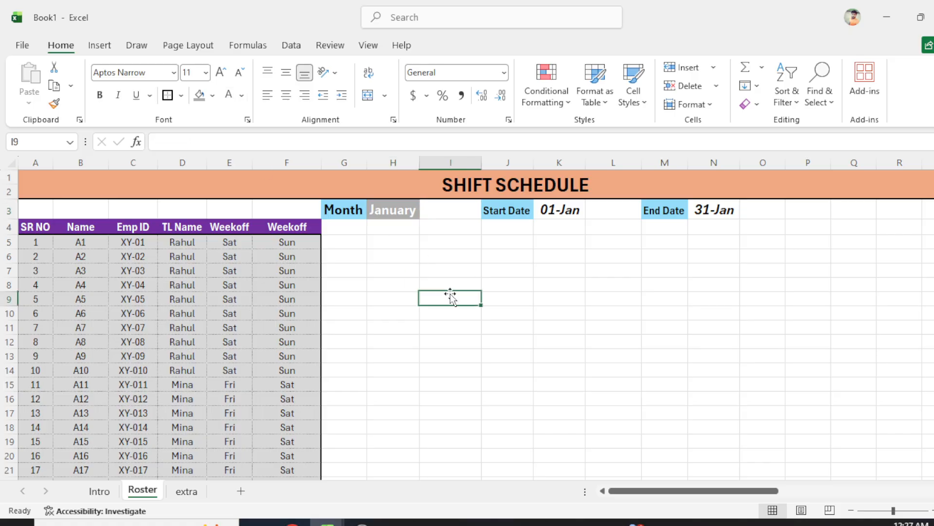
Change the fill of the month dropdown cell H3 to light green
left_click(509, 212)
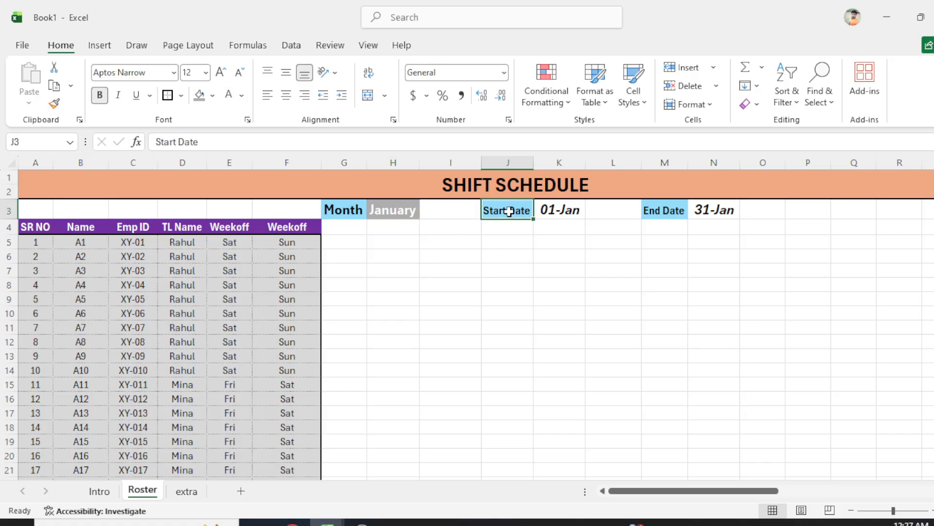
left_click(416, 213)
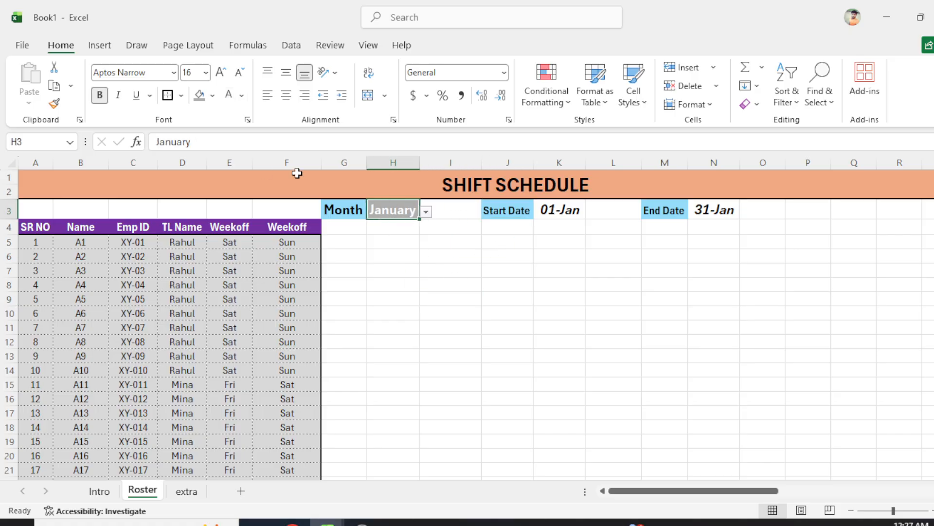
left_click(243, 97)
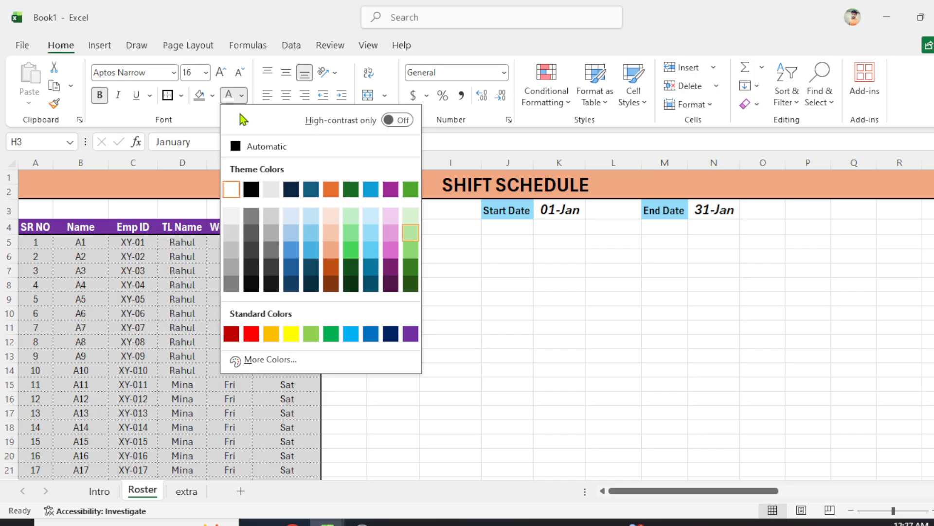
left_click(207, 97)
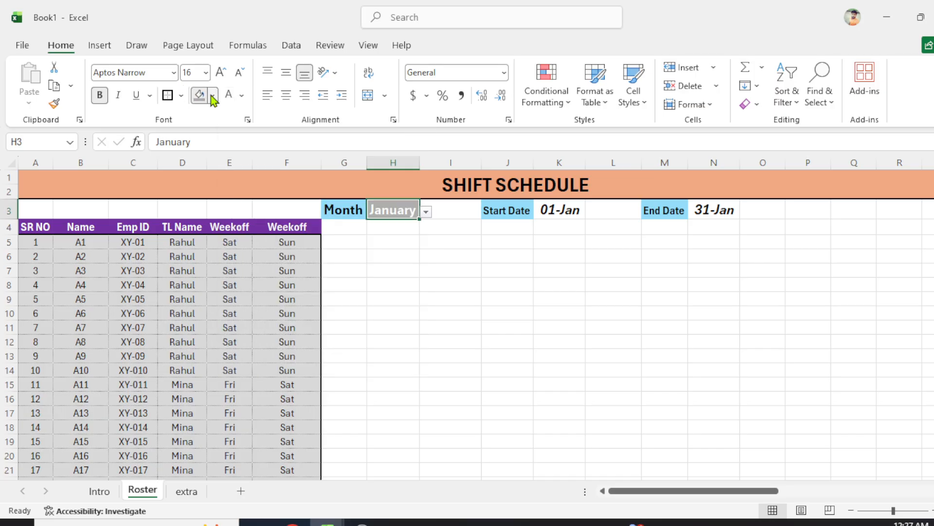
left_click(212, 96)
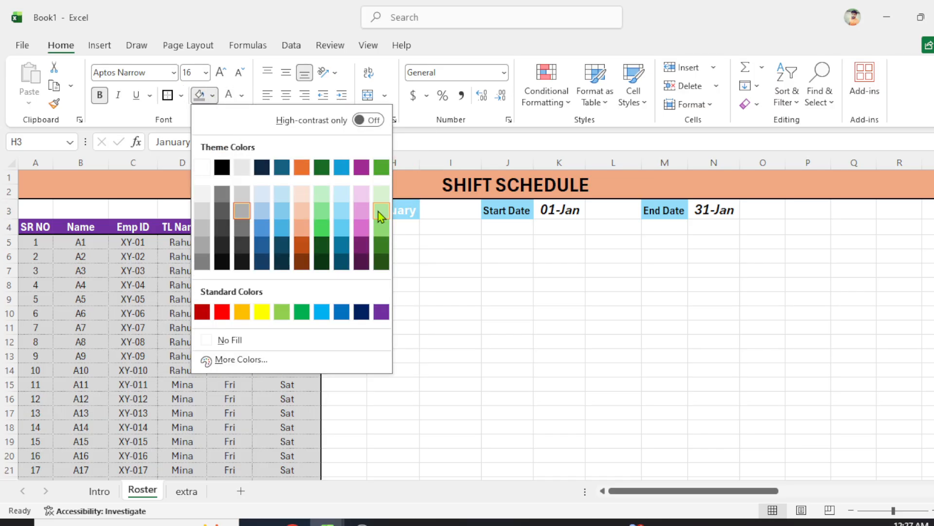
left_click(382, 211)
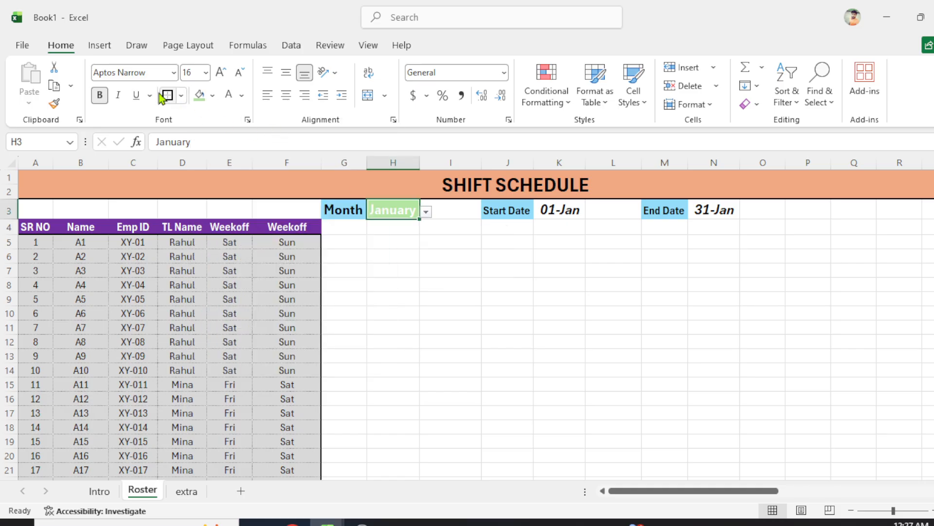
Change the text color of the month dropdown cell H3 to black
left_click(241, 96)
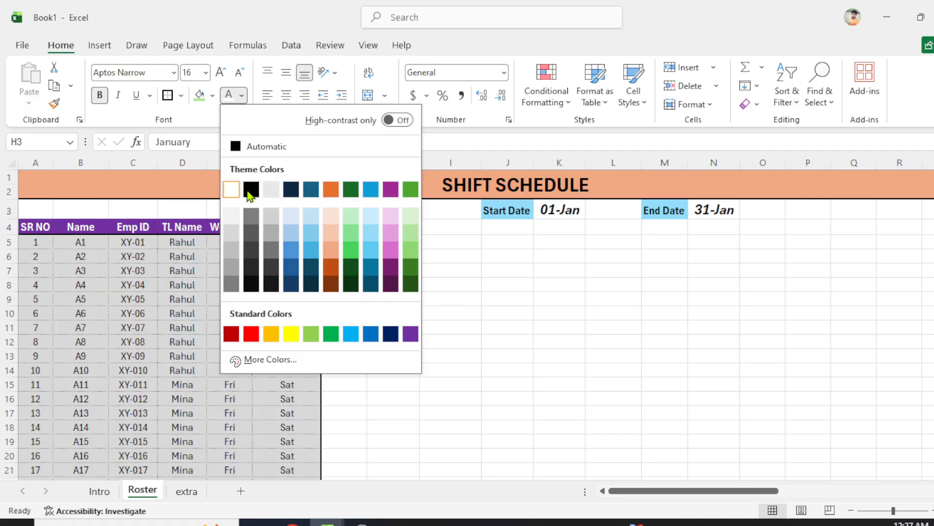
left_click(248, 190)
left_click(444, 257)
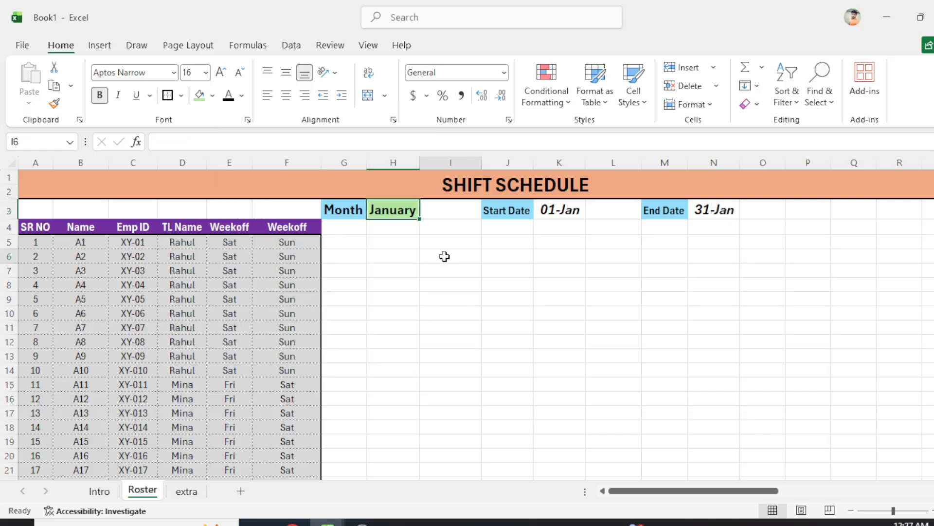
left_click(397, 212)
Fill the start date cell K3 and the end date cell N3 with the same light green as H3
left_click(552, 209)
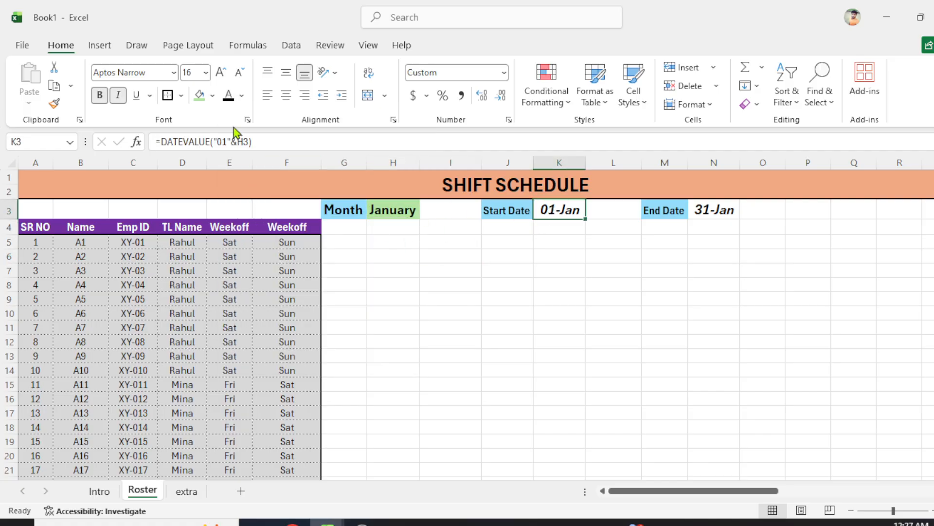
left_click(199, 95)
left_click(525, 254)
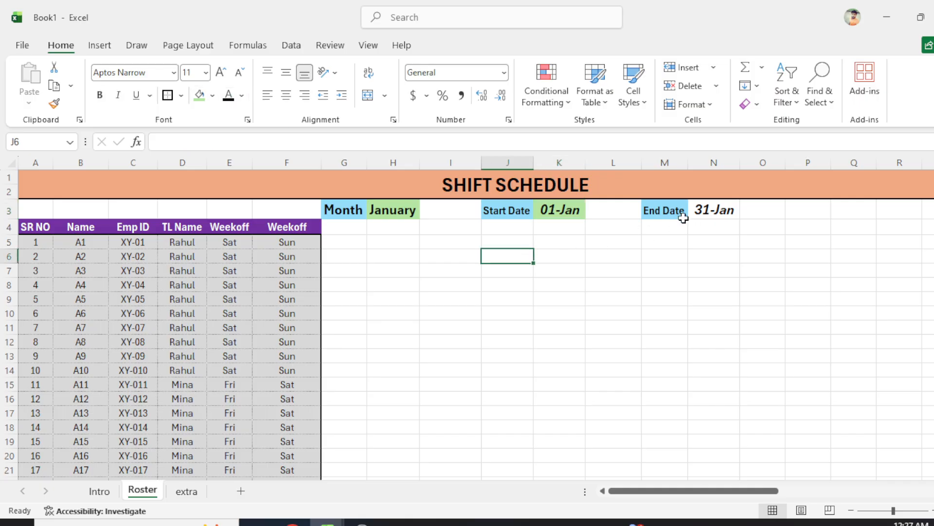
left_click(667, 214)
left_click(724, 210)
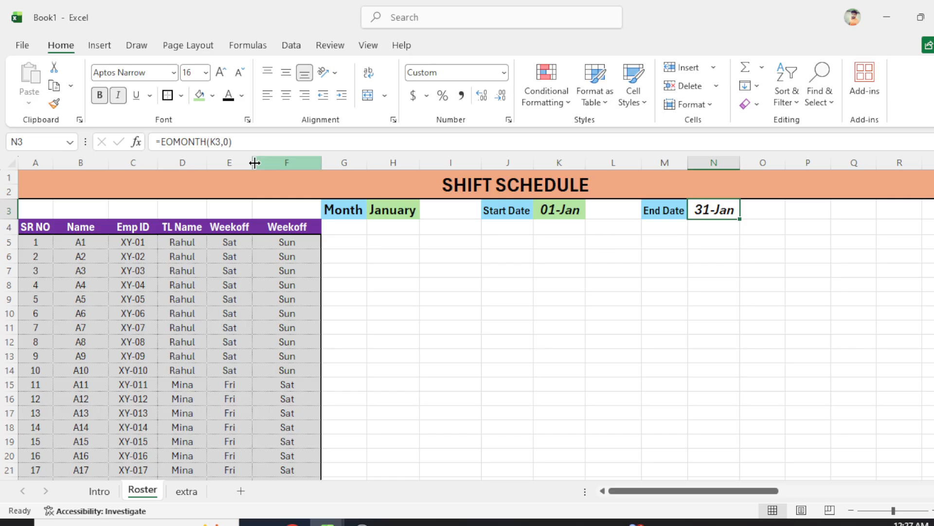
left_click(198, 96)
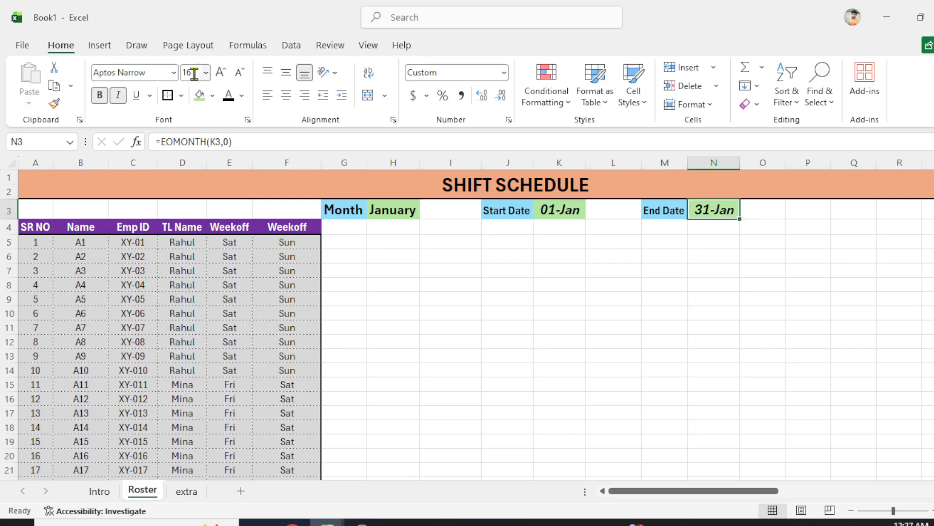
Set the font size of the end date in N3 and the start date in K3 to 14
left_click(206, 73)
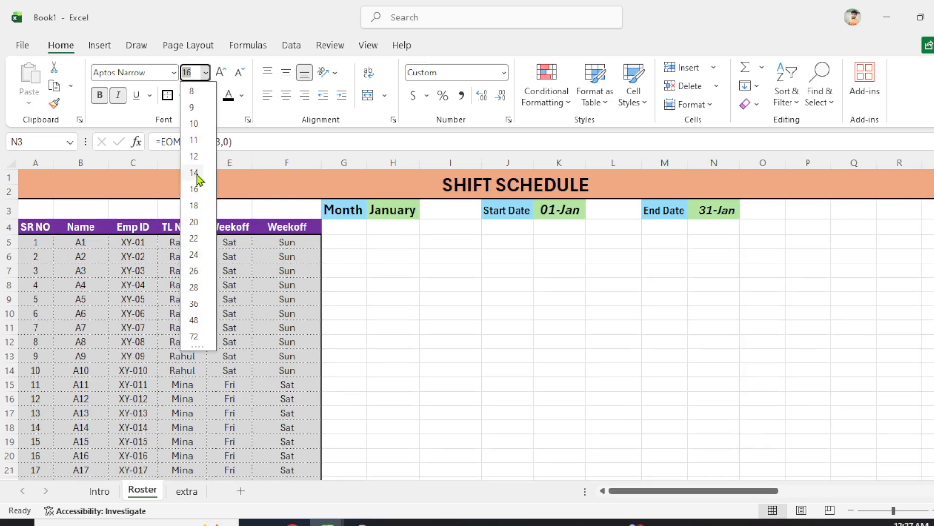
left_click(195, 173)
left_click(393, 272)
left_click(541, 214)
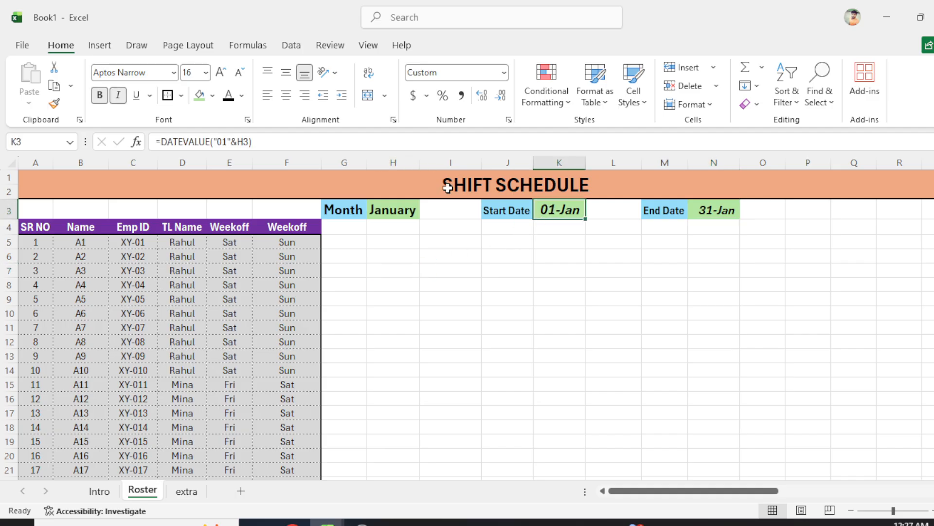
left_click(206, 72)
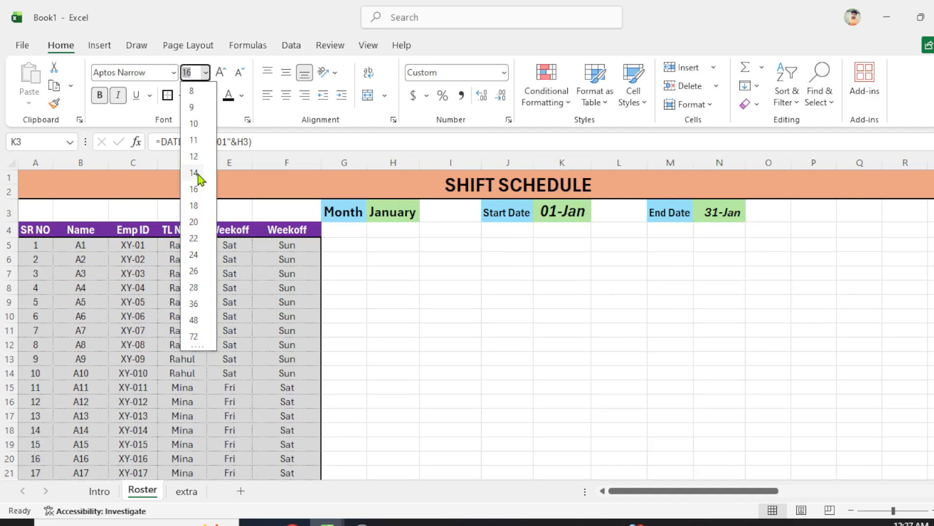
left_click(197, 174)
left_click(418, 262)
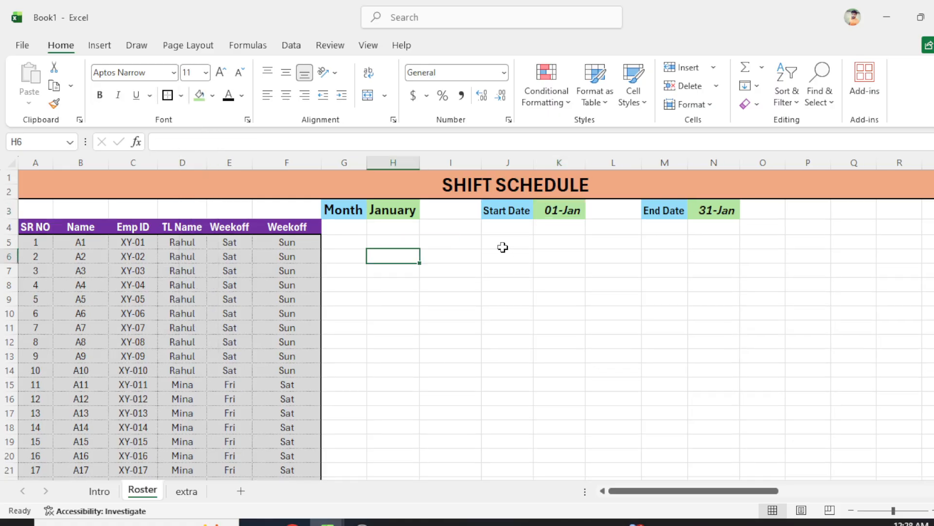
Enter the formula =K3 in G4 so the first date column picks up the start date
left_click(345, 227)
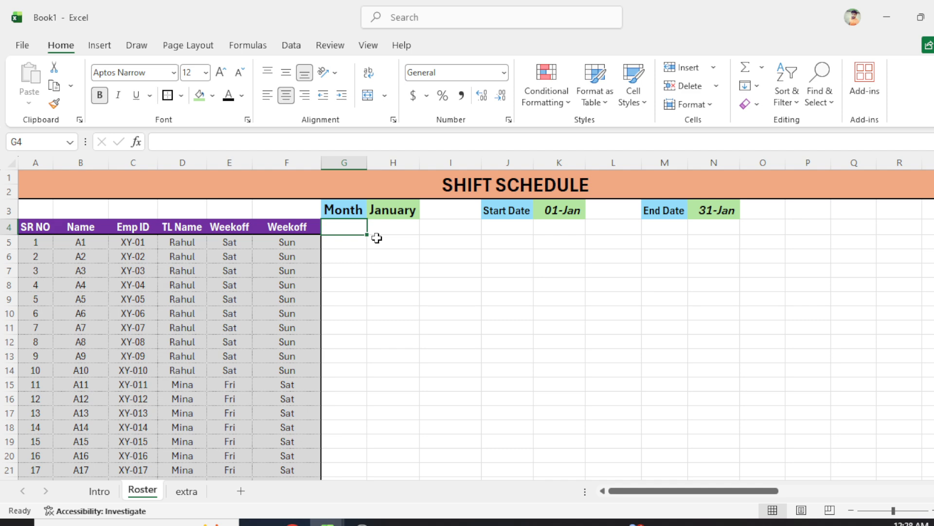
type("=")
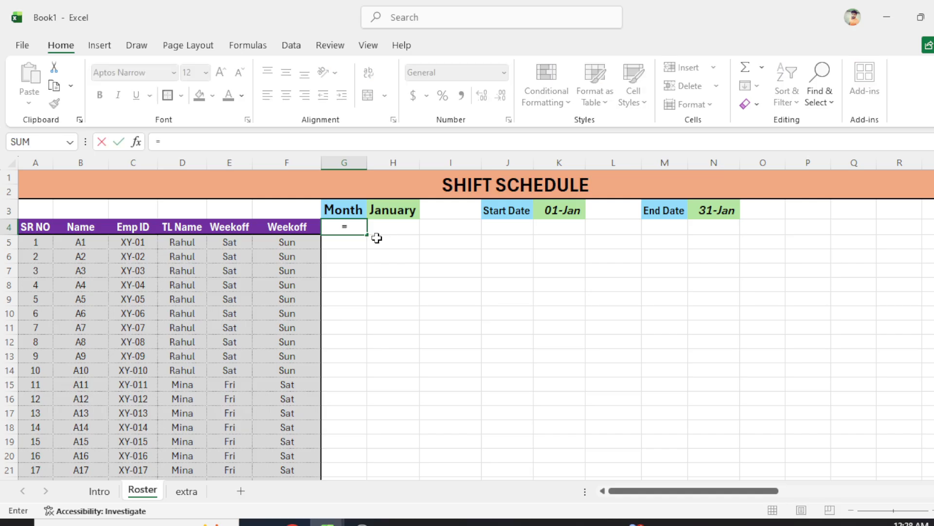
left_click(559, 212)
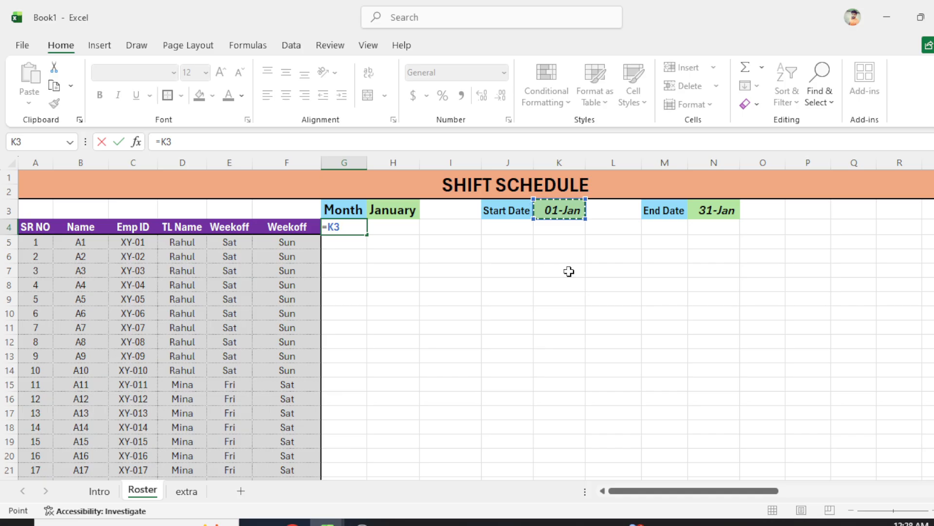
key("Return")
key("Up")
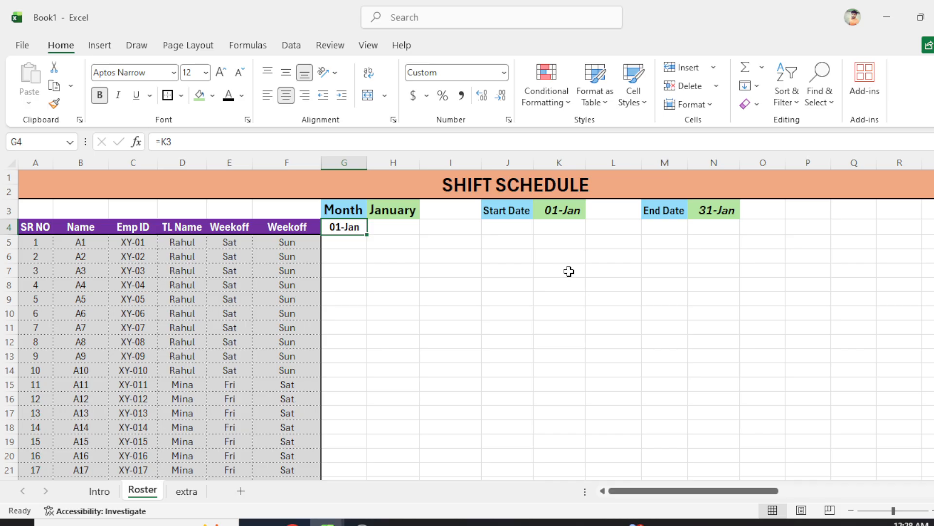
Apply the custom number format dd to G4 so only the day number is displayed
key("ctrl+1")
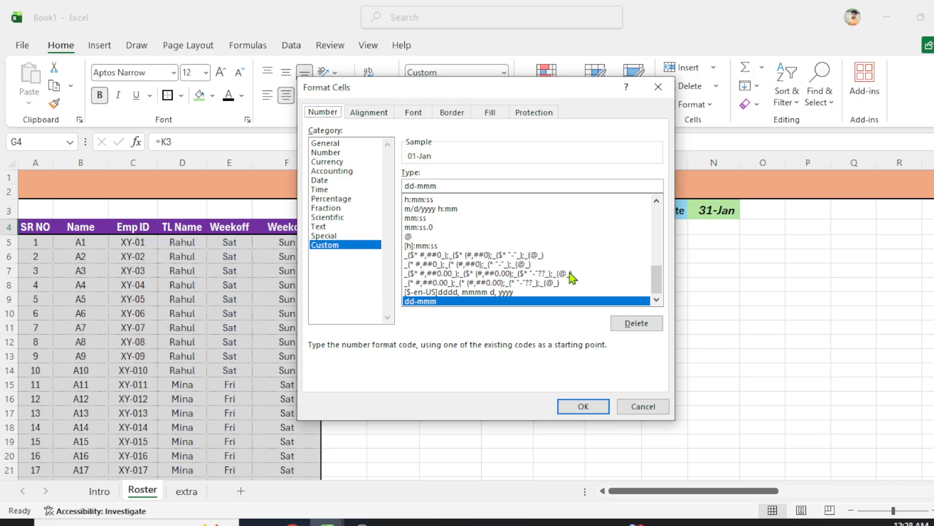
left_click(444, 186)
key("BackSpace")
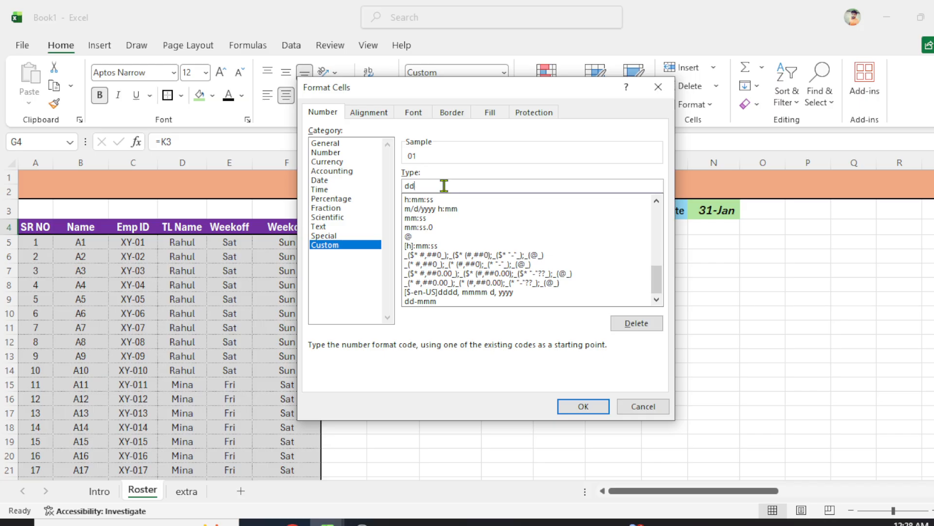
key("Return")
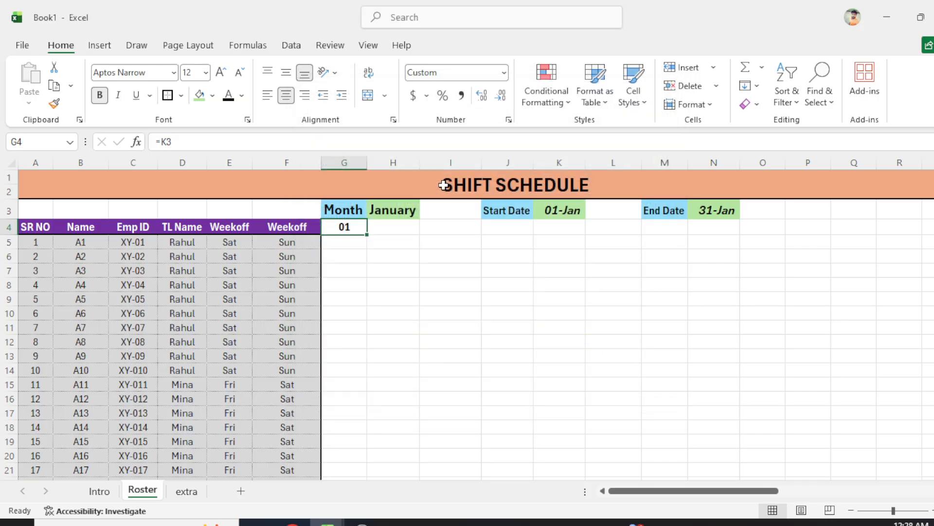
left_click(399, 240)
Fill the formula in G4 across row 4 through M4 and compare the copied formula in H4 with the original
left_click(348, 228)
left_click_drag(369, 236, 674, 232)
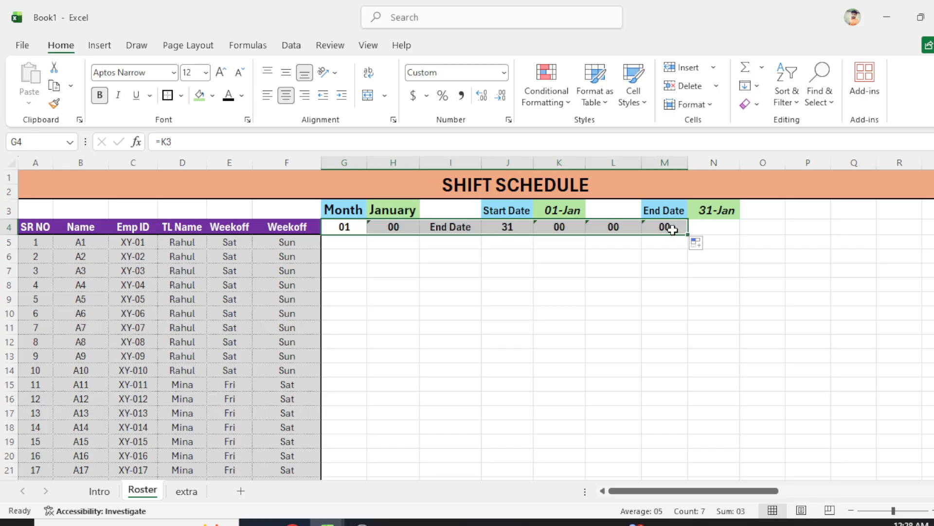
left_click(379, 227)
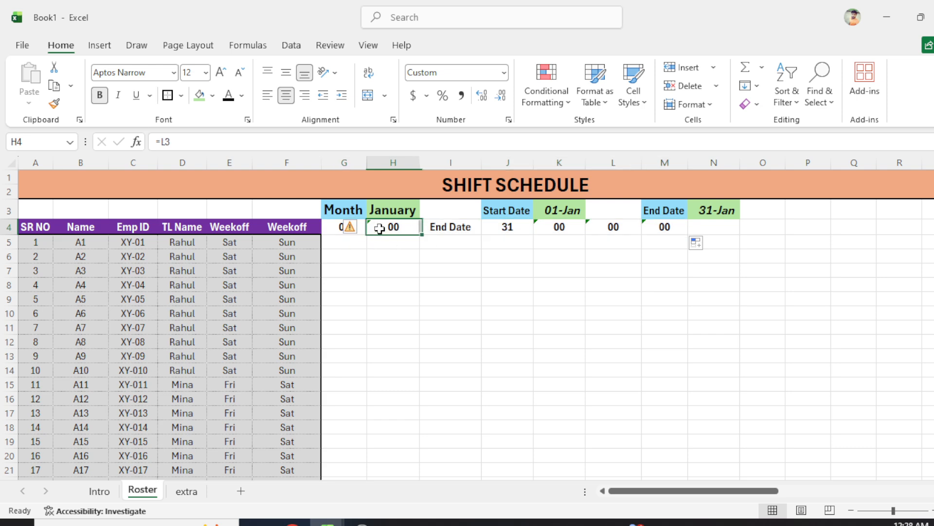
left_click(287, 139)
key("Return")
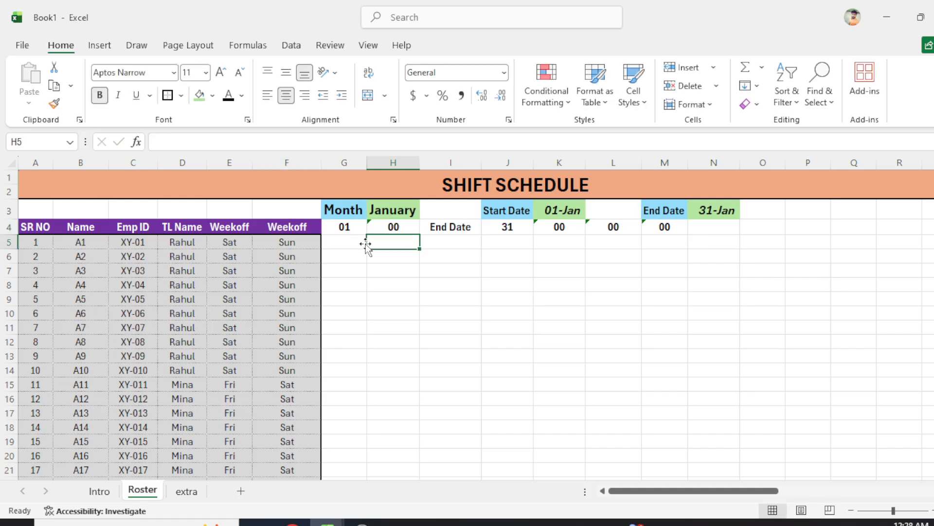
left_click(390, 228)
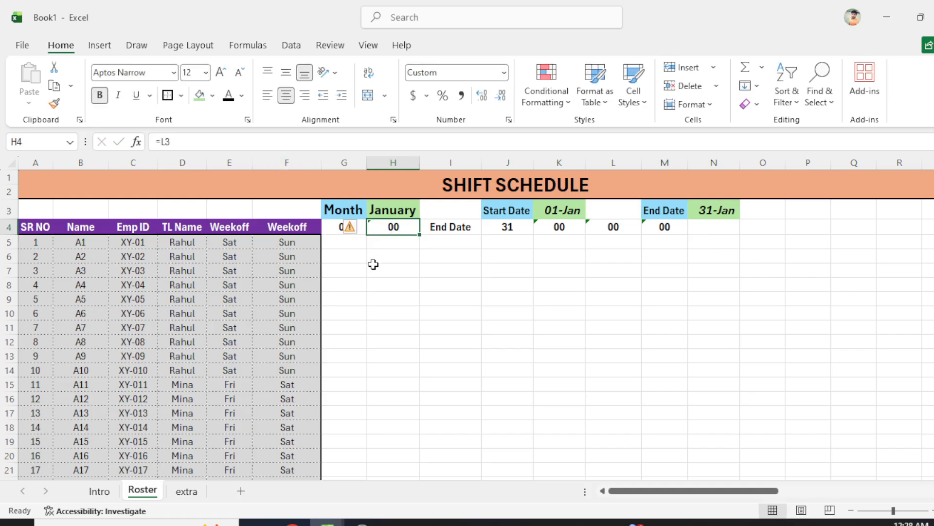
left_click(372, 267)
left_click(385, 228)
left_click(329, 233)
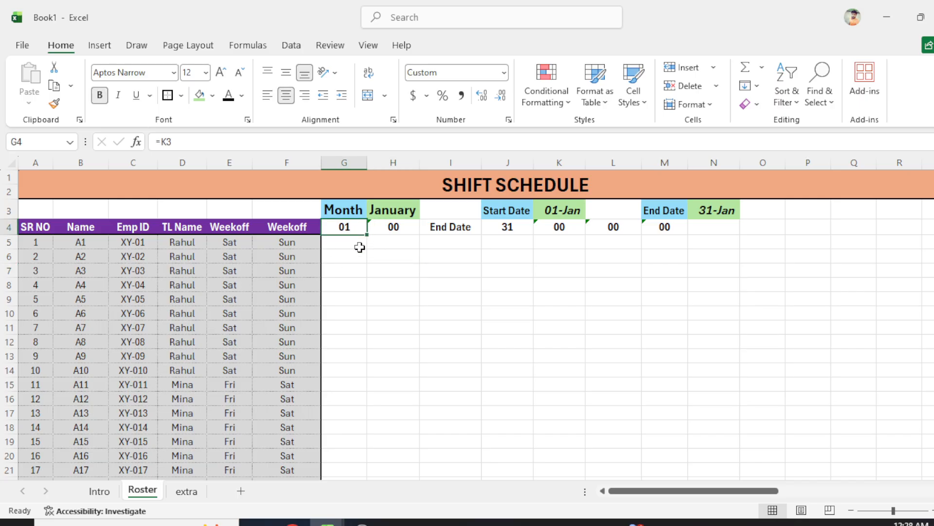
Try entering 1 in G4 and filling the day numbers across row 4 through AD4
type("1")
key("Return")
left_click(360, 227)
left_click_drag(365, 234, 851, 238)
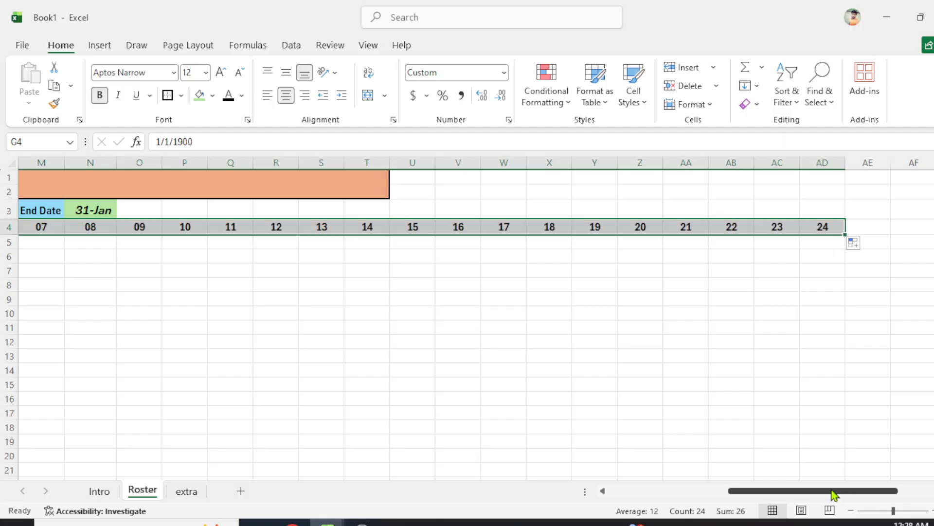
left_click_drag(833, 493, 605, 492)
left_click(435, 230)
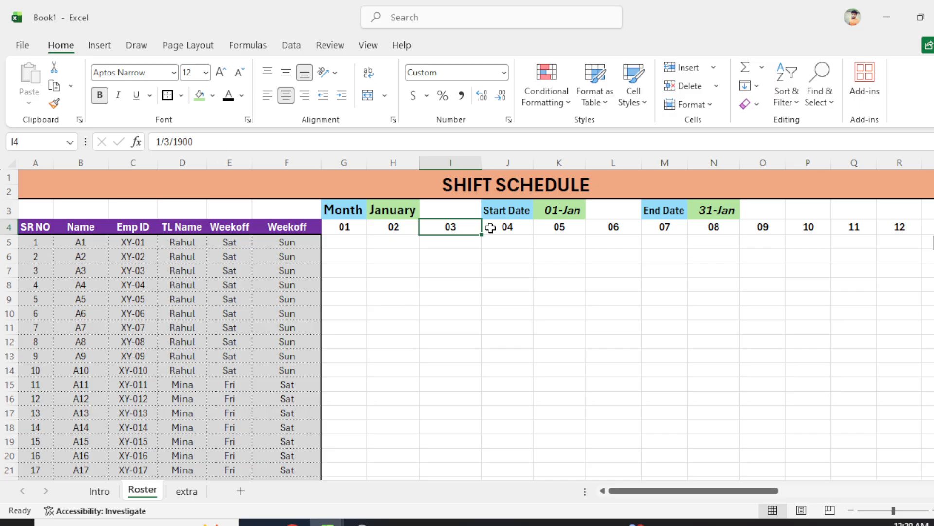
Examine the start date formula in K3, the month cell H3 and the contents of day cell H4
left_click(548, 212)
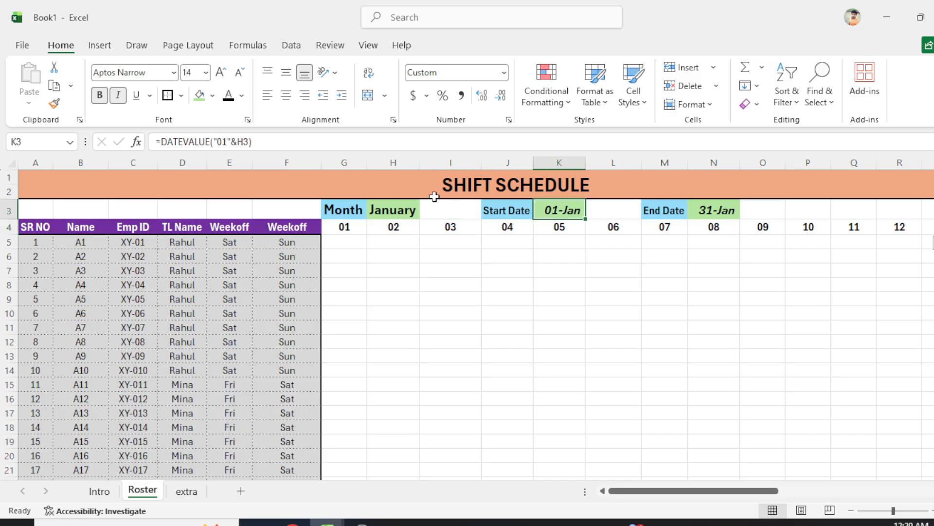
left_click(406, 210)
left_click(399, 254)
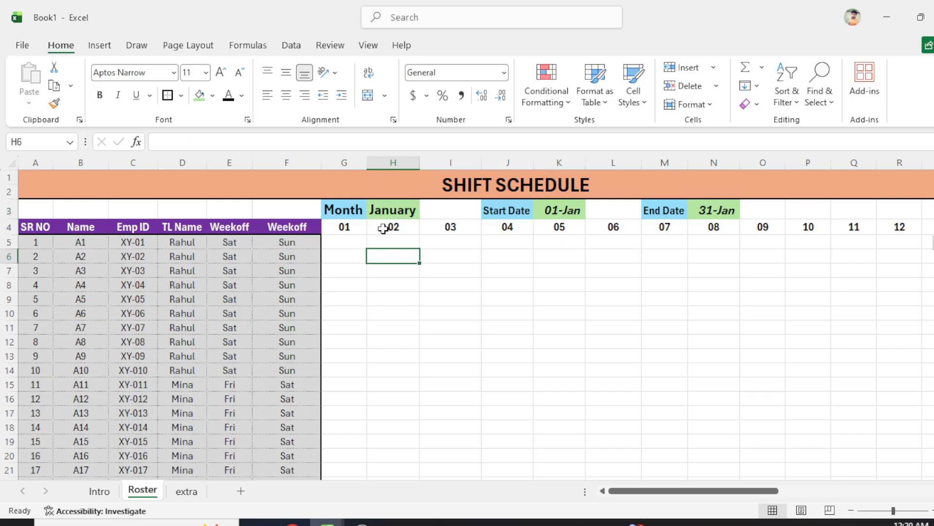
left_click(382, 227)
left_click(294, 142)
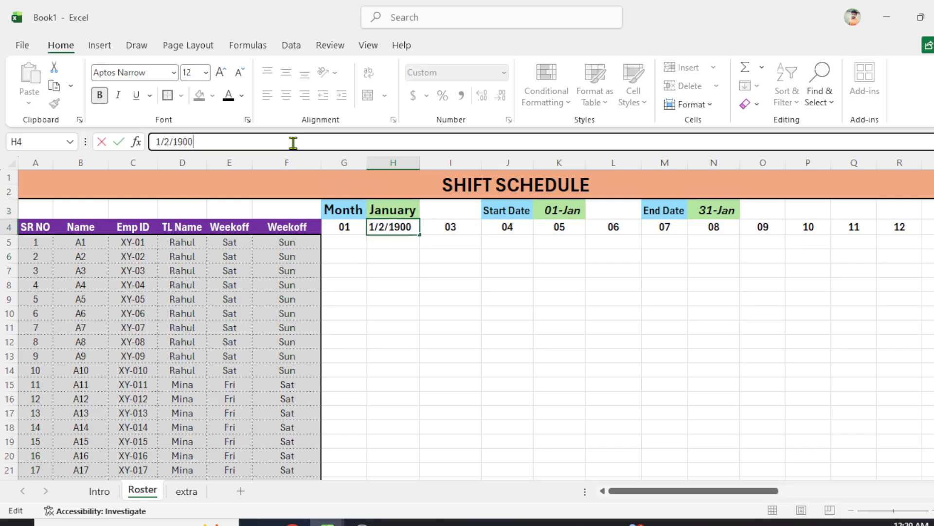
left_click(417, 298)
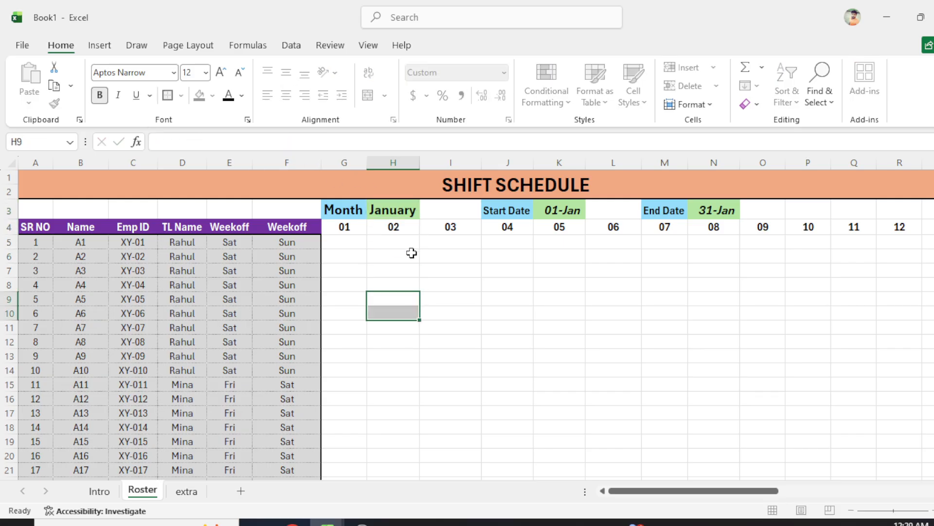
left_click(400, 230)
Undo the day number fill, the typed 1 in G4 and the earlier formula fill across H4:M4
key("ctrl+z")
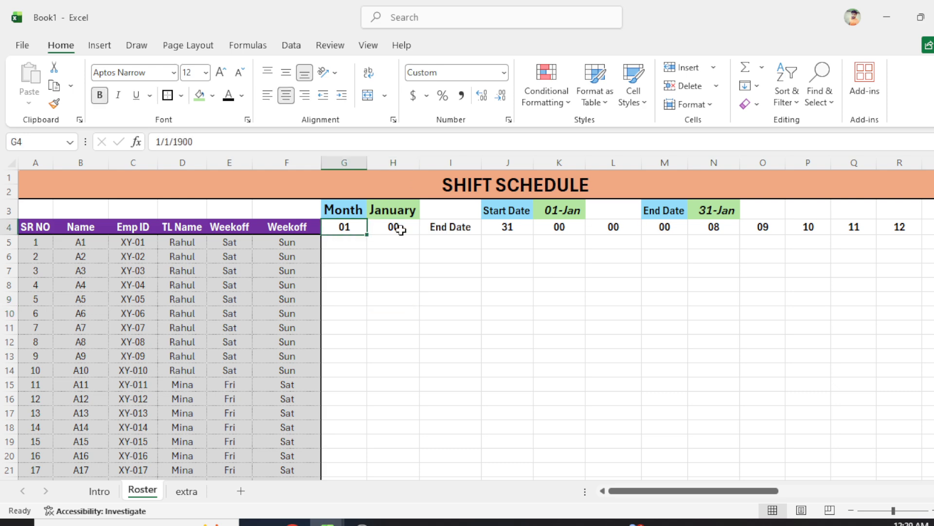
left_click(400, 229)
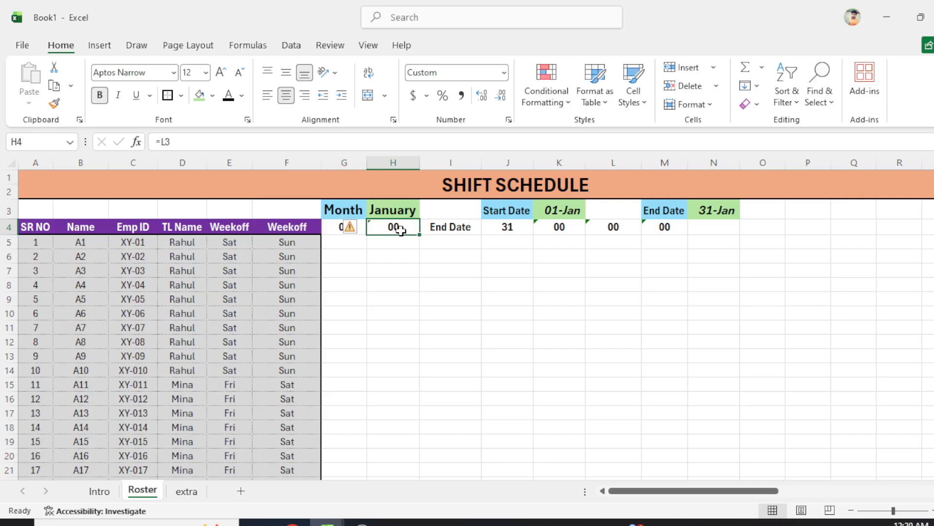
key("ctrl+z")
Enter the formula =IF(G4<$N$3,G4+1,"") in H4 to calculate the next day up to the end date
left_click(400, 229)
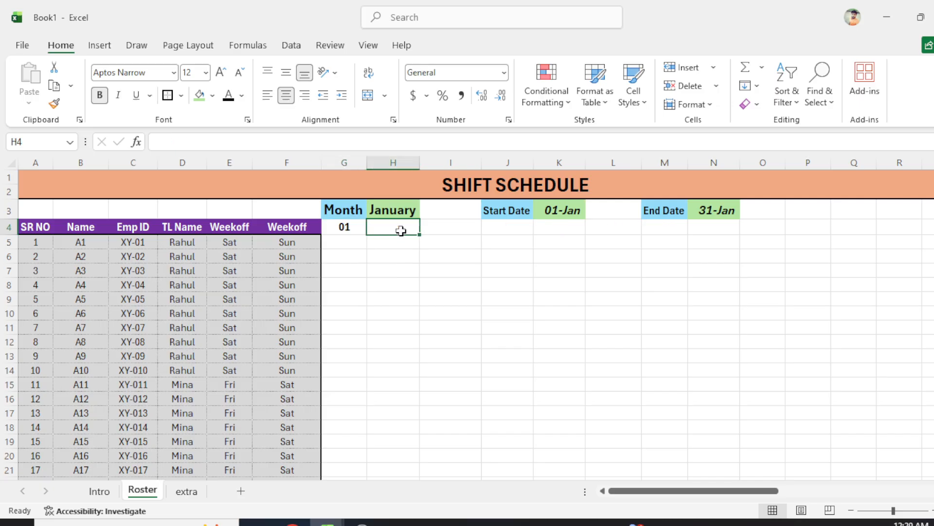
type("=if")
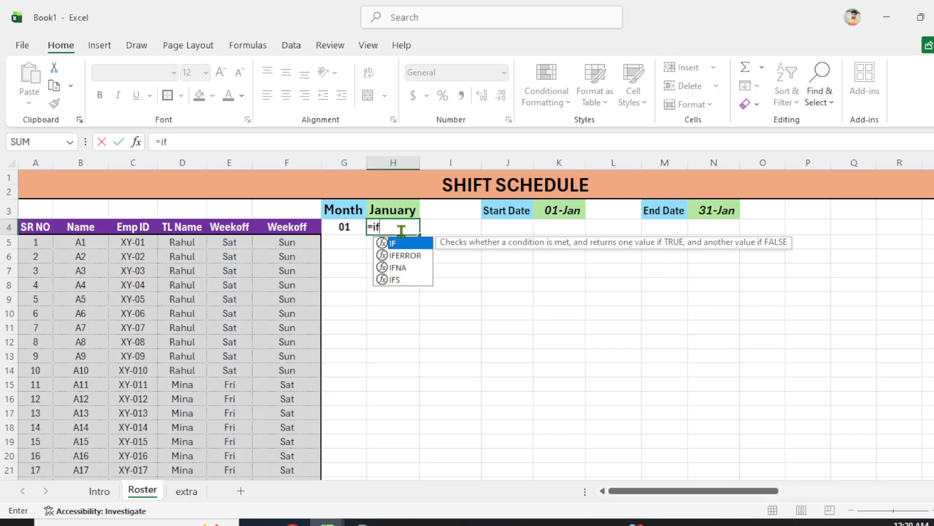
key("Tab")
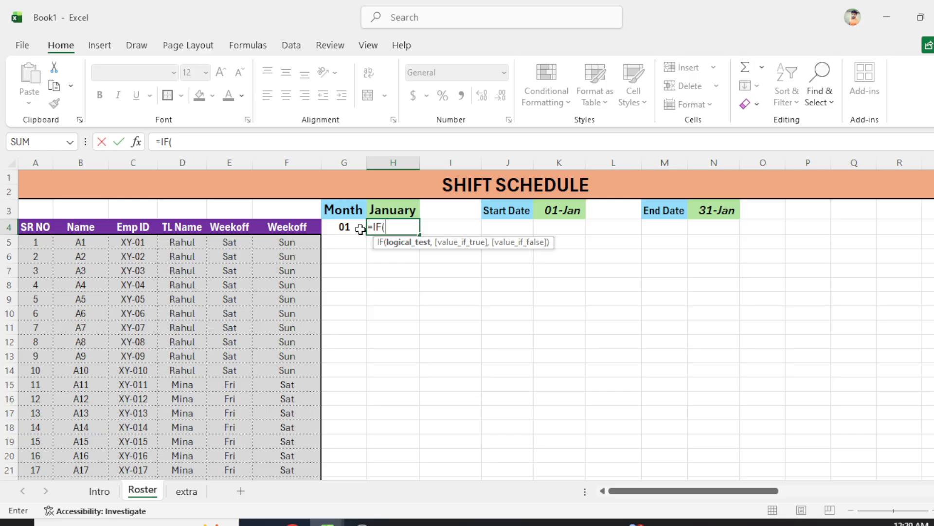
left_click(359, 228)
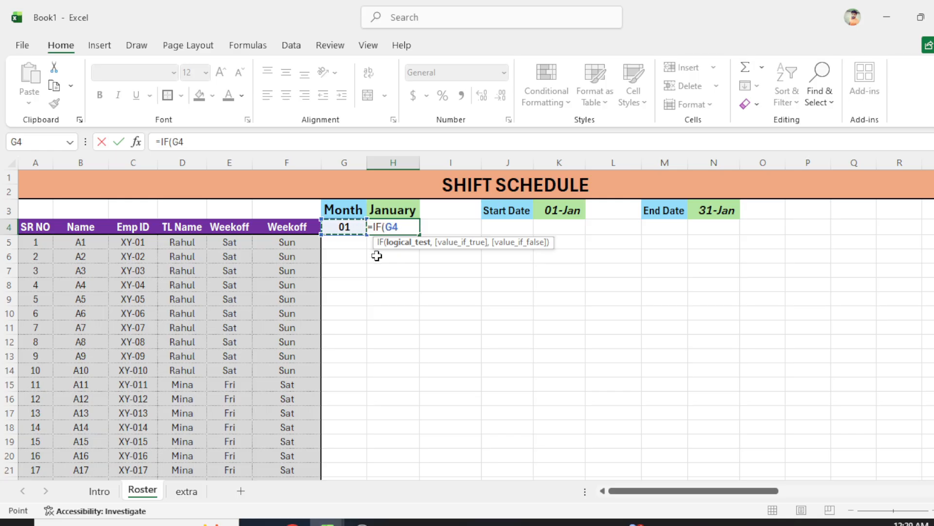
type(">")
left_click(711, 209)
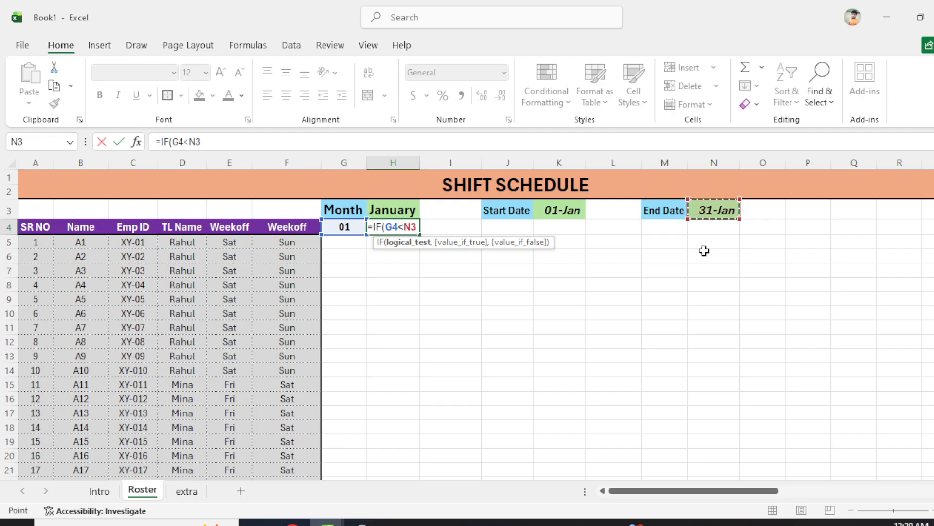
key("F4")
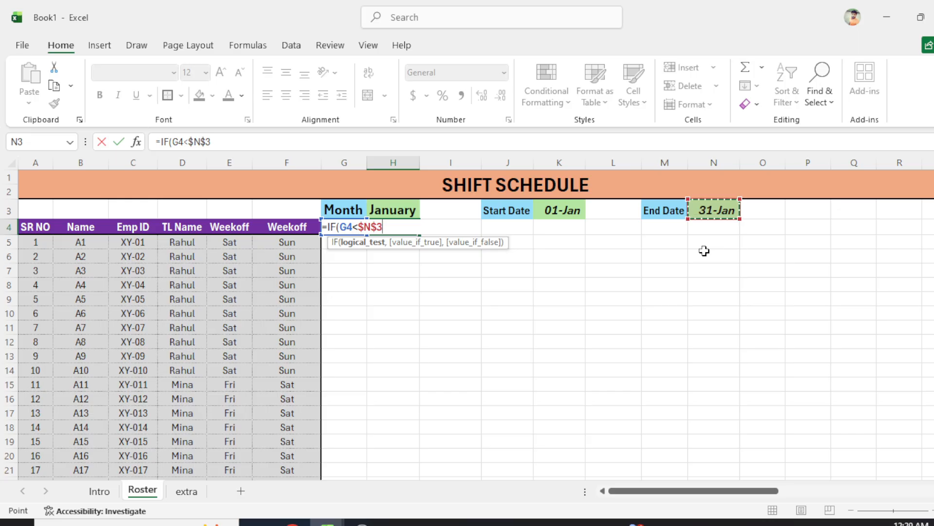
type(",")
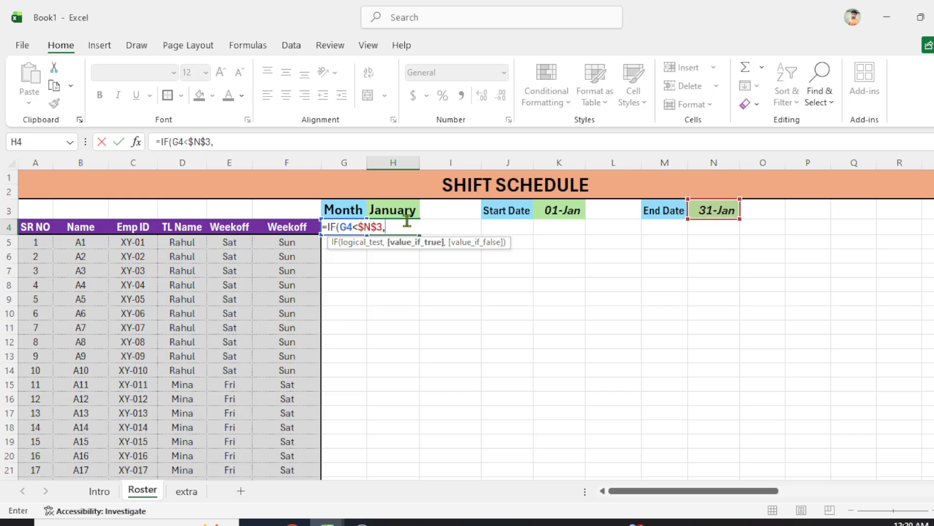
key("Left")
type("+1,")
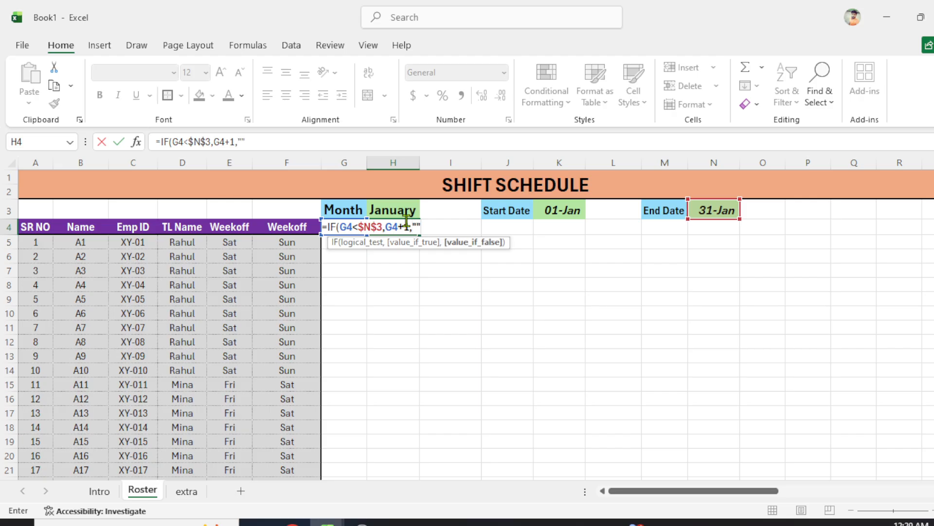
type("\"\")")
key("Return")
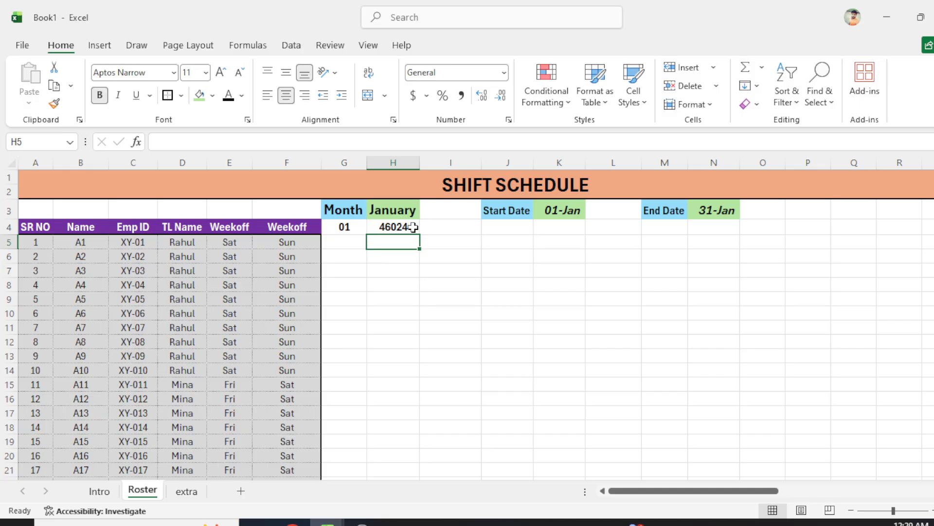
Fill the next-day formula from H4 across row 4 through R4
left_click(412, 227)
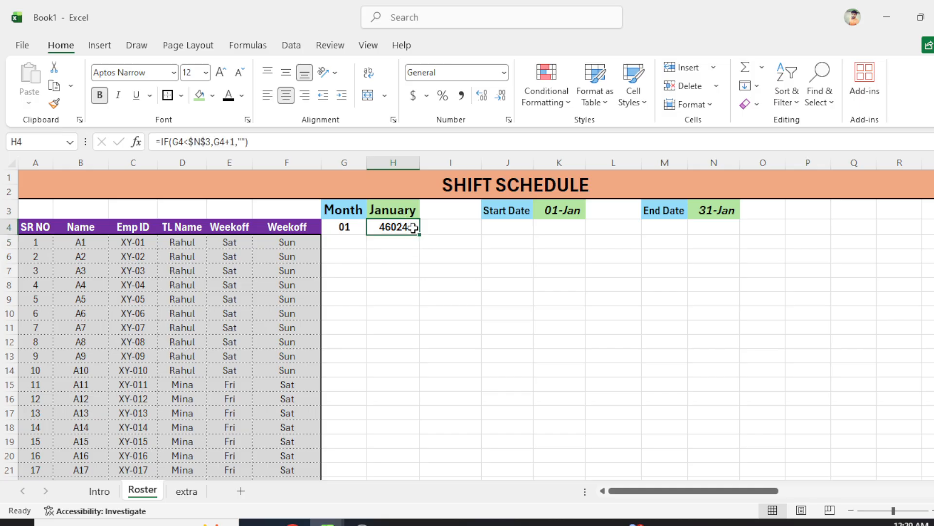
key("shift+Right")
key("shift+Right")
key("shift+Right")
key("shift+Right")
key("shift+Right")
key("shift+Right")
key("shift+Right")
key("shift+Right")
key("shift+Right")
key("shift+Right")
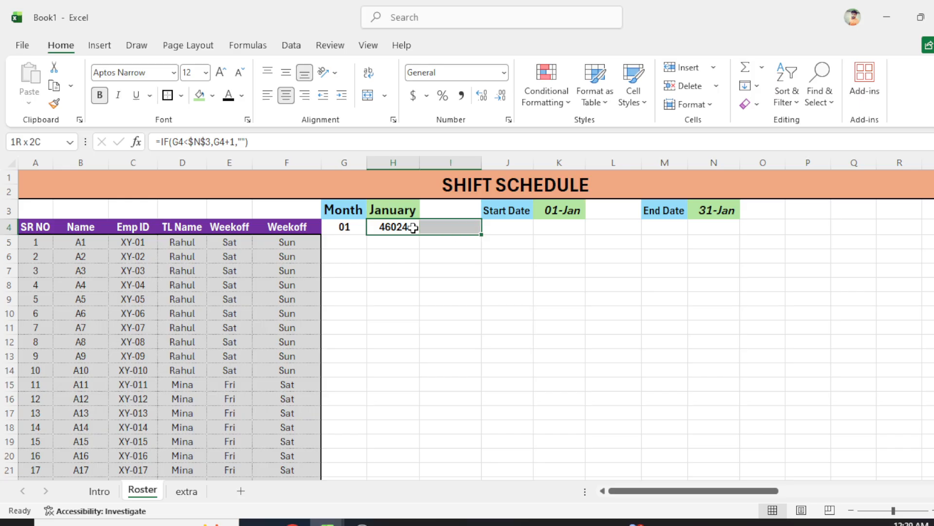
key("ctrl+r")
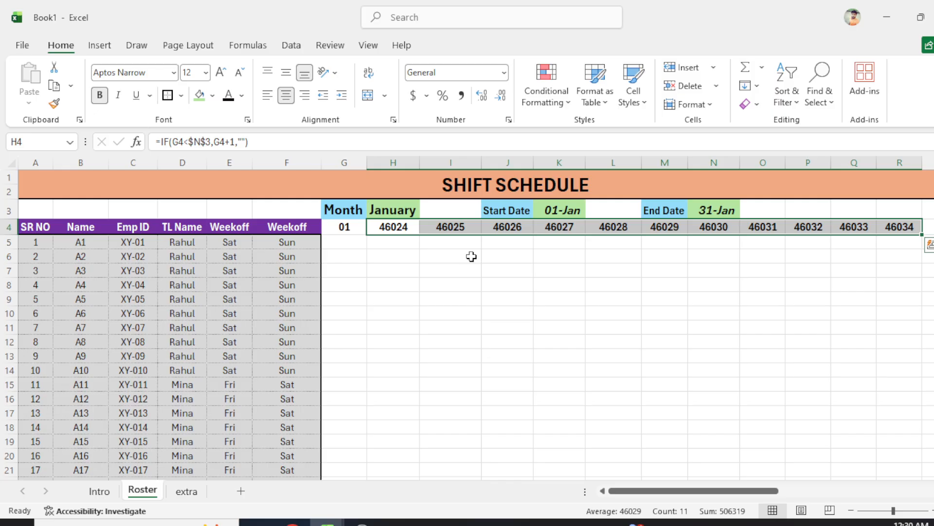
Format the dates in H4:R4 with the custom number format dd
key("ctrl+1")
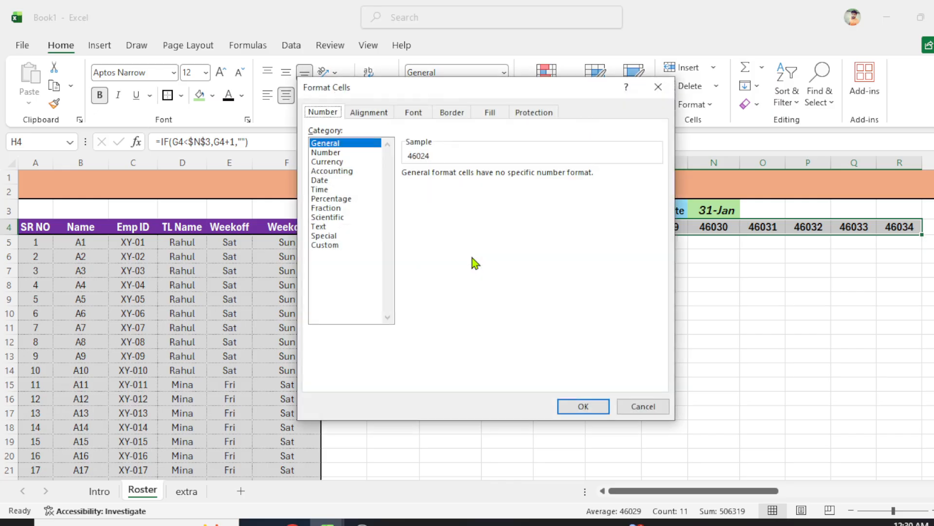
left_click(335, 246)
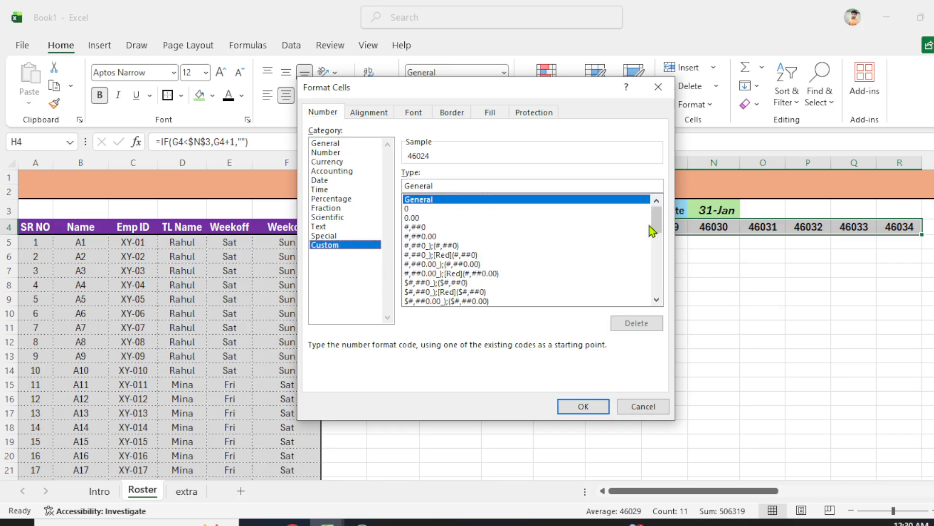
left_click_drag(652, 226, 652, 323)
left_click(452, 292)
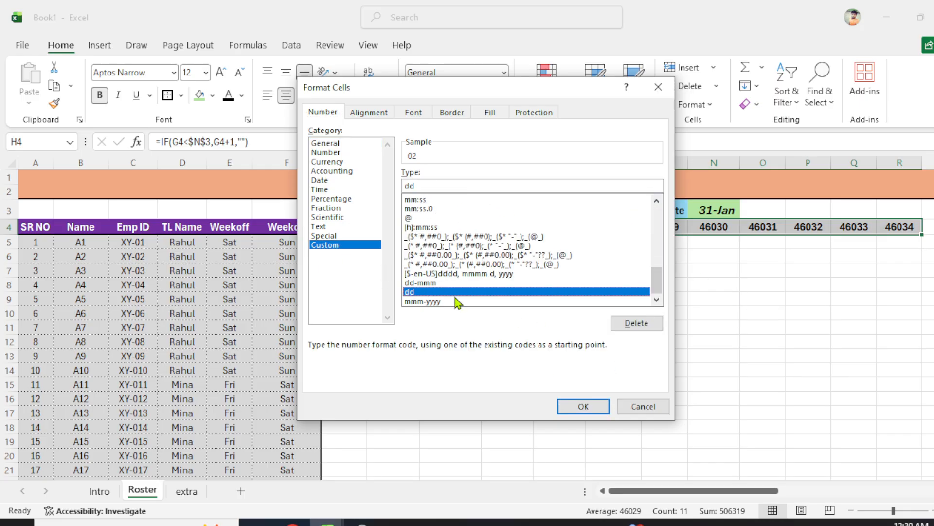
left_click(579, 407)
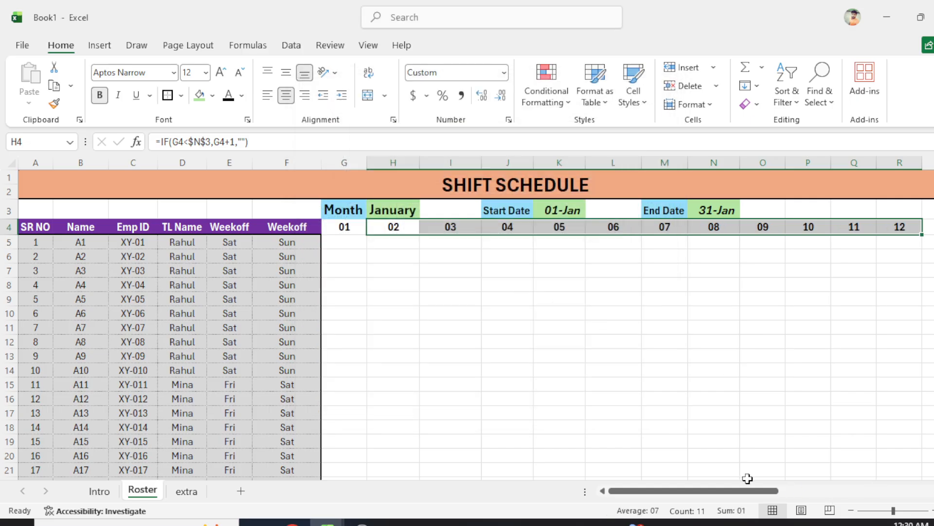
Extend the formatted day formula across row 4 through AG4
left_click_drag(744, 490, 817, 491)
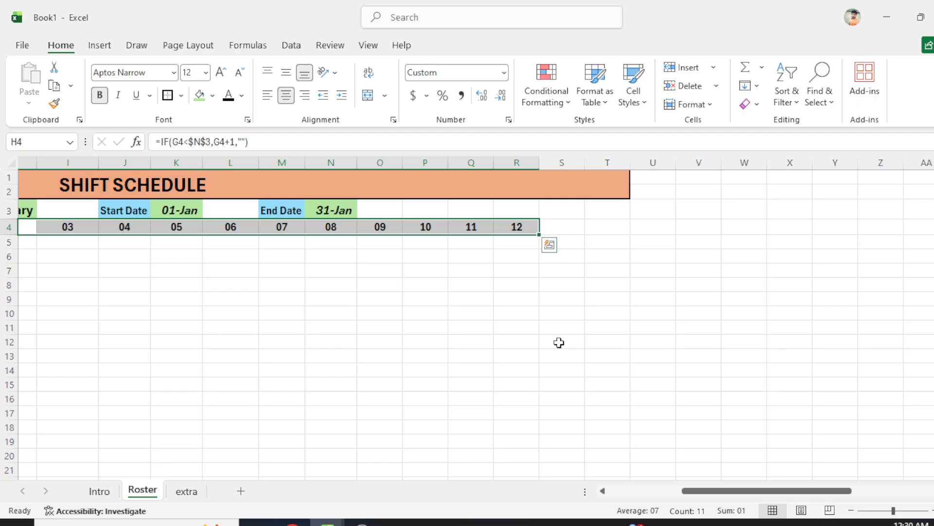
key("shift+Right")
key("shift+Right")
key("shift+Right")
key("shift+Right")
key("shift+Right")
key("shift+Right")
key("shift+Right")
key("shift+Right")
key("shift+Right")
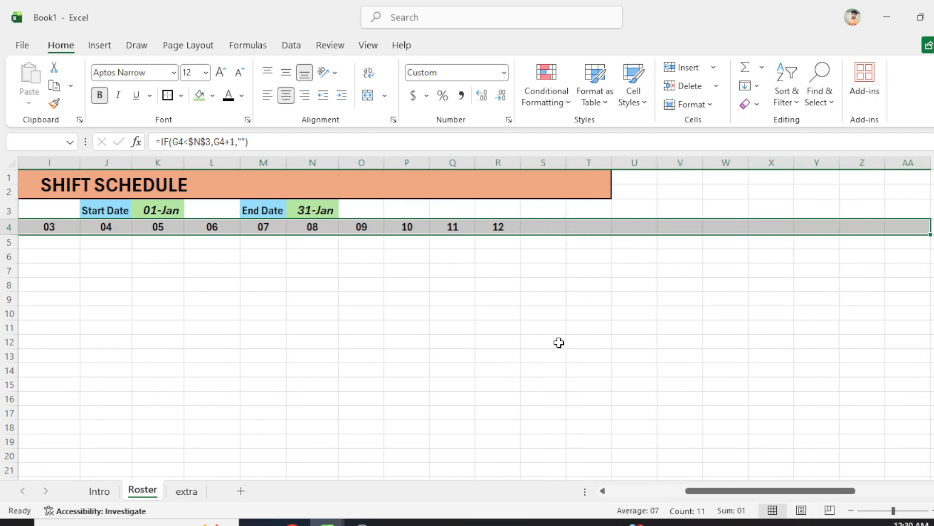
key("shift+Right")
key("shift+Right")
key("shift+Right")
key("shift+Right")
key("shift+Right")
key("shift+Right")
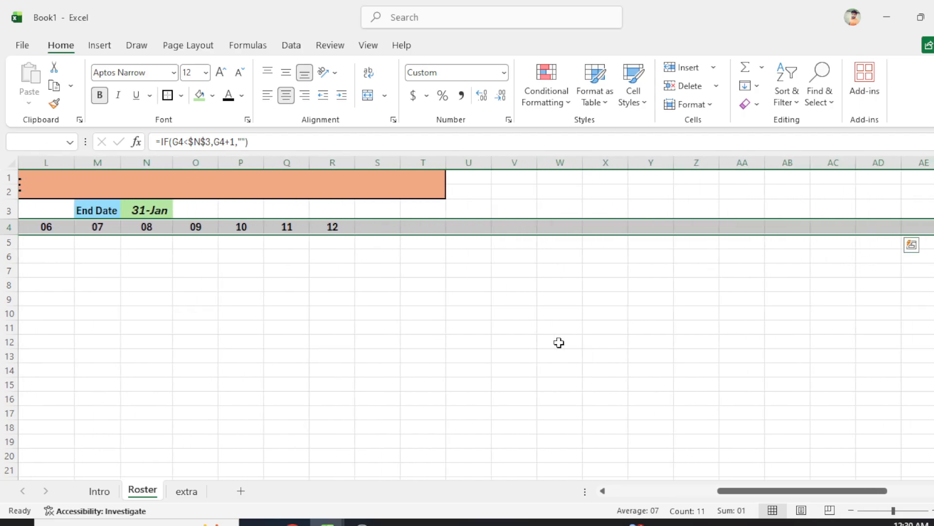
key("ctrl+r")
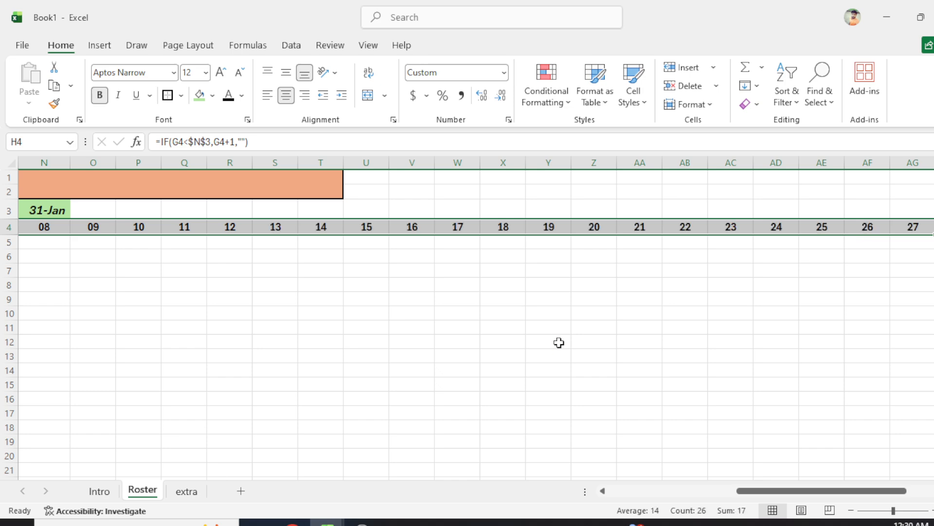
Continue filling the day formula through AK4 and return to the start of row 4
key("shift+Right")
key("shift+Right")
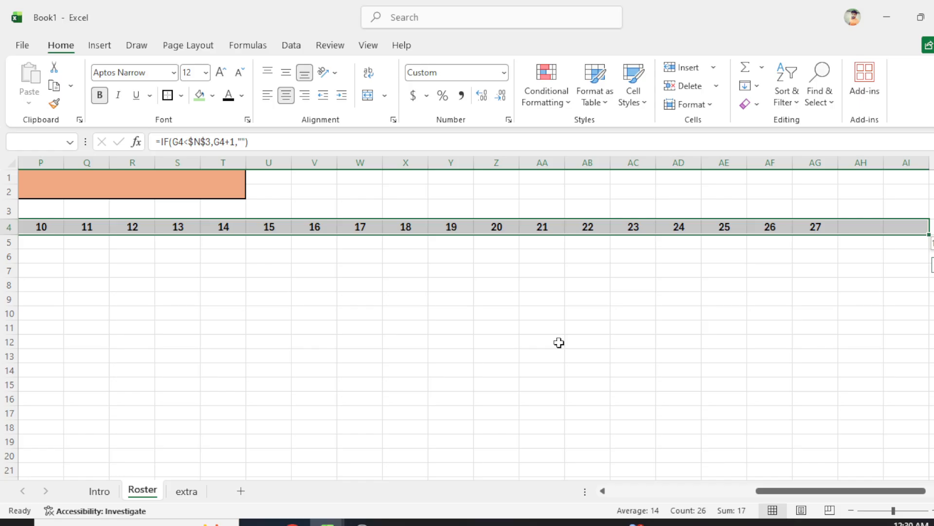
key("shift+Right")
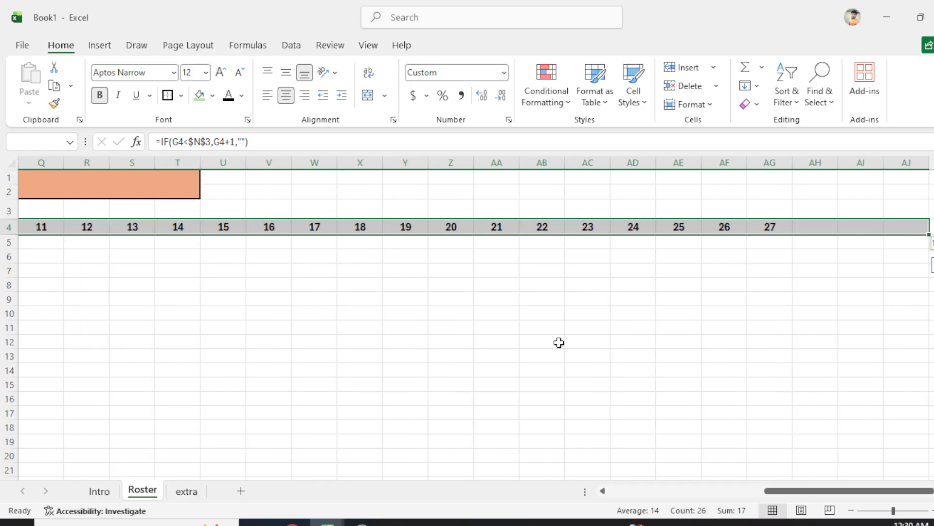
key("ctrl+r")
key("shift+Right")
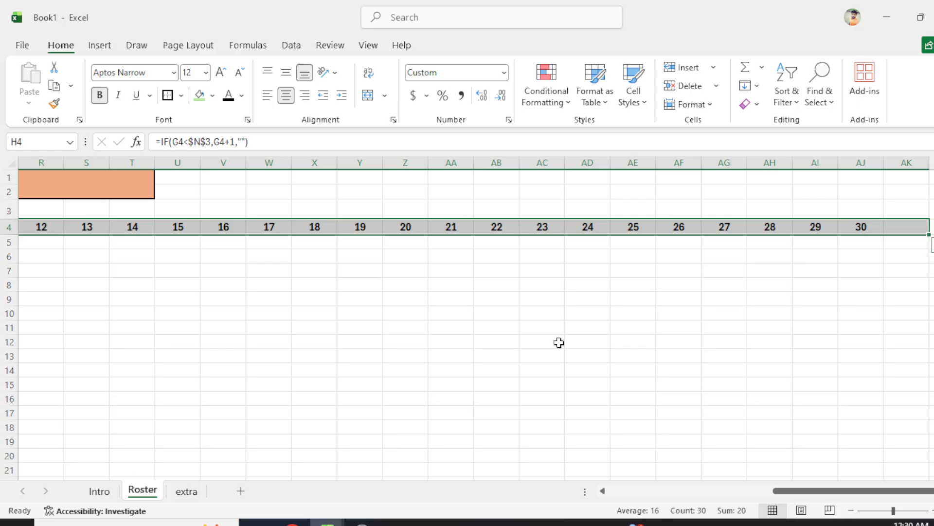
key("Home")
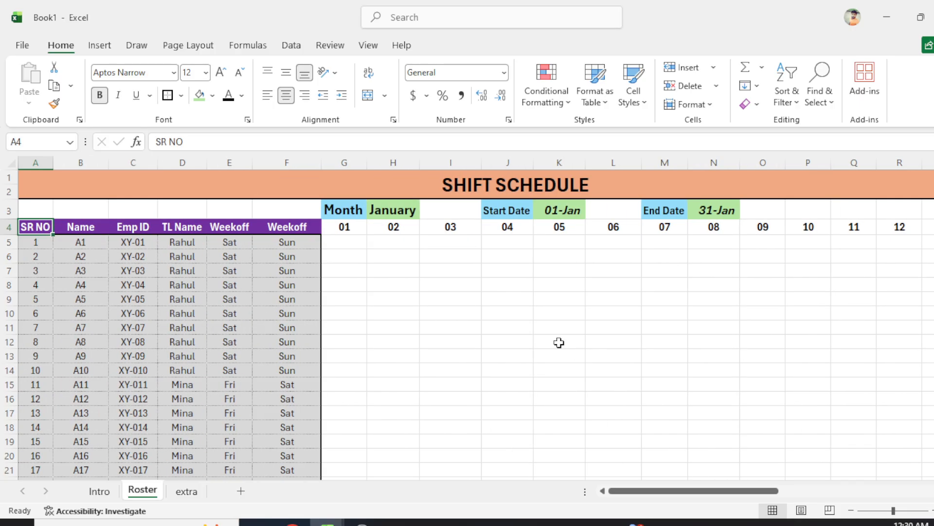
Set the month in H3 to February and check the last days in row 4
left_click(389, 212)
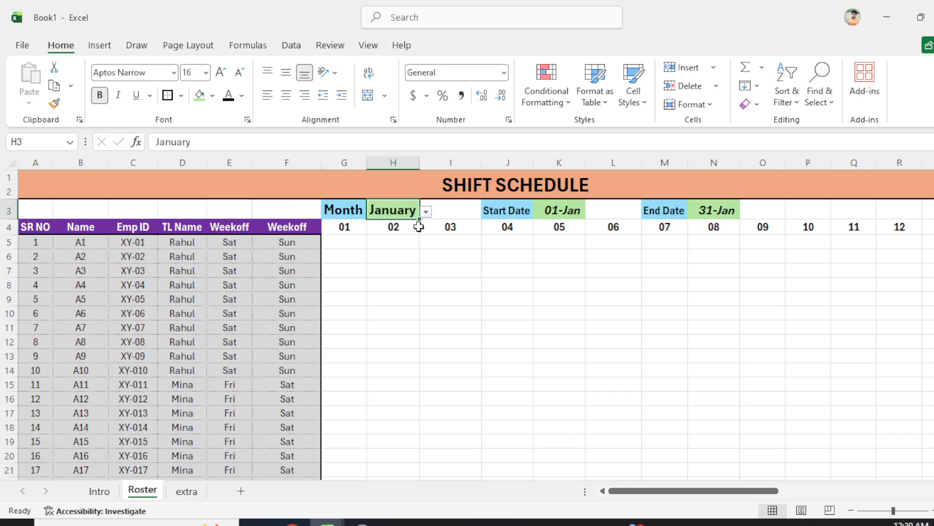
left_click(428, 211)
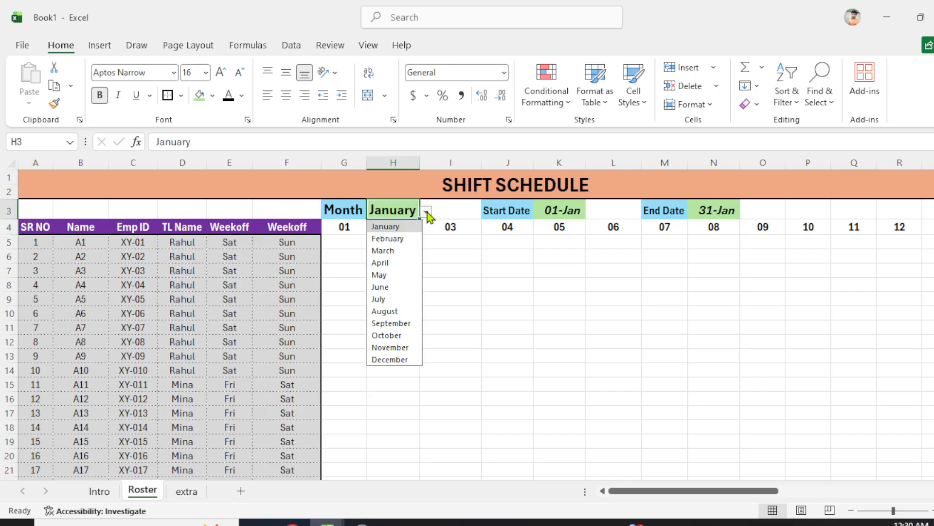
left_click(392, 237)
left_click_drag(691, 492, 883, 500)
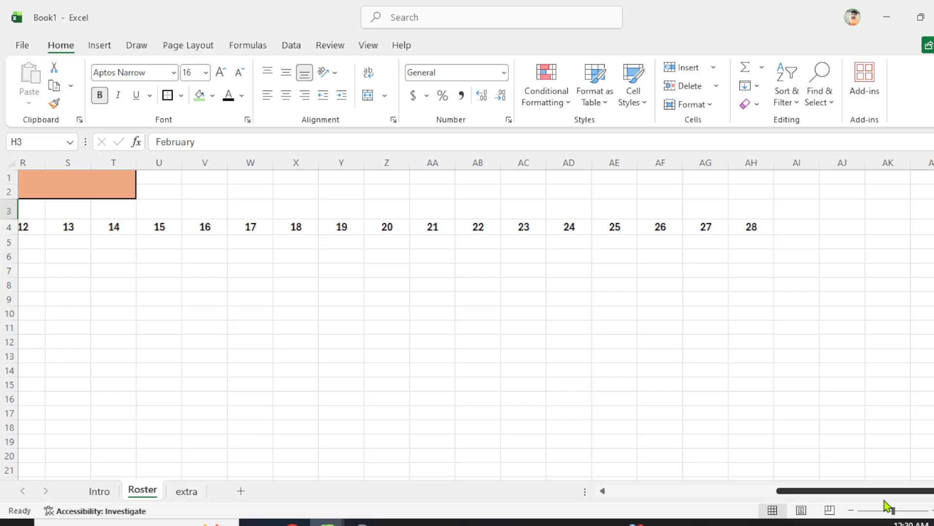
Set the month in H3 to March and then April, and check the last days in row 4
left_click_drag(885, 490, 614, 491)
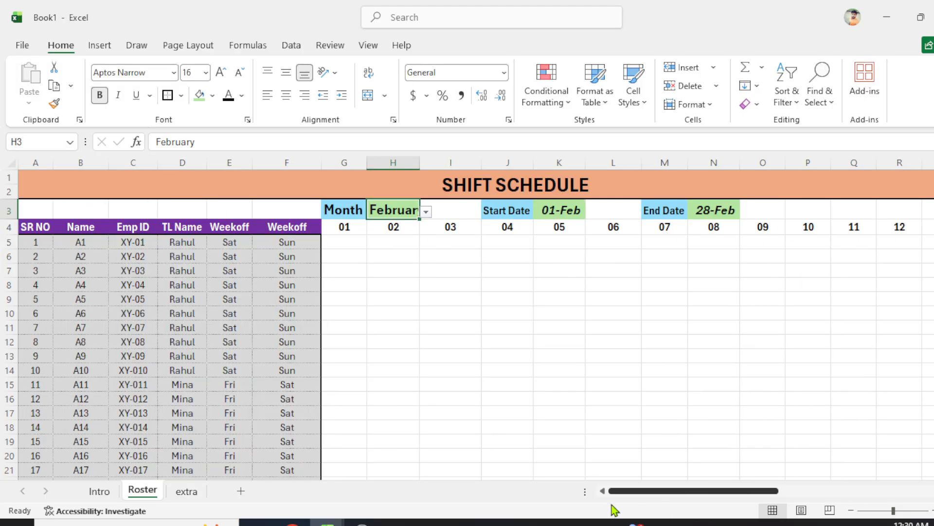
left_click(424, 213)
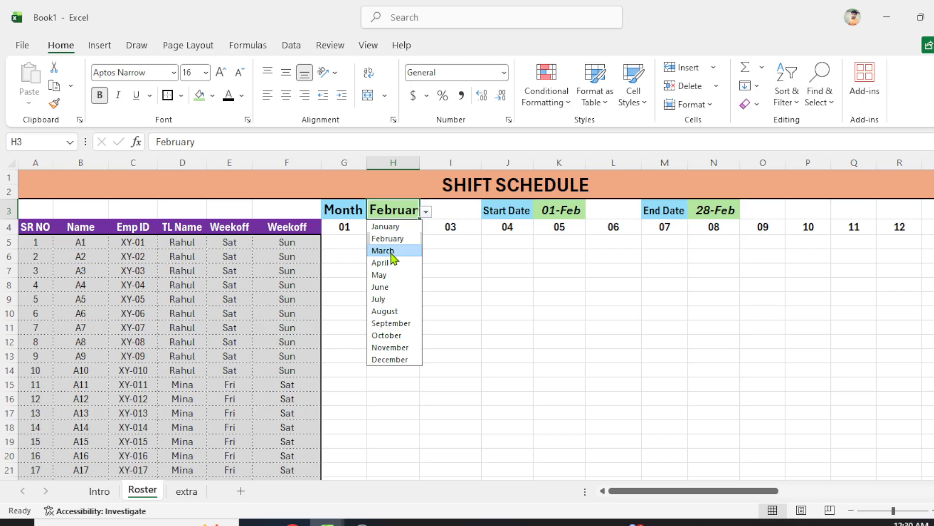
left_click(391, 252)
left_click(425, 211)
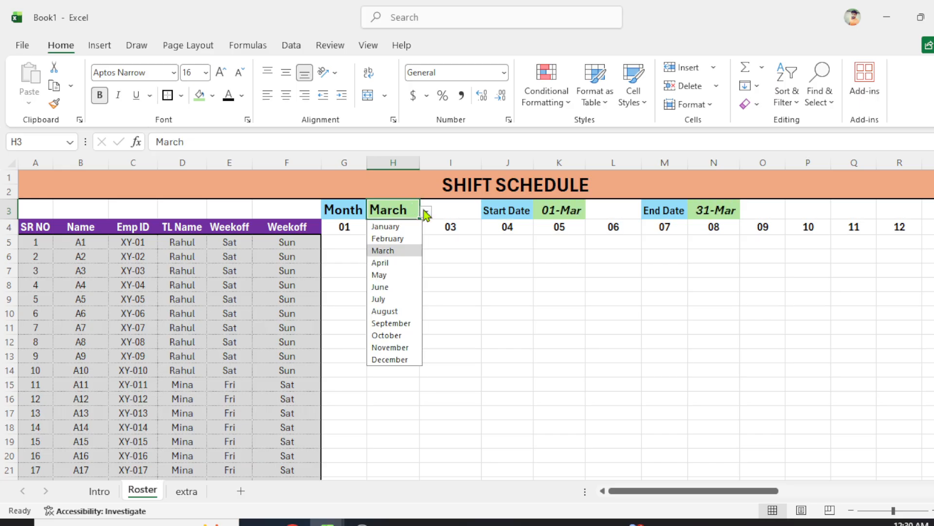
left_click(392, 264)
left_click_drag(686, 492, 865, 491)
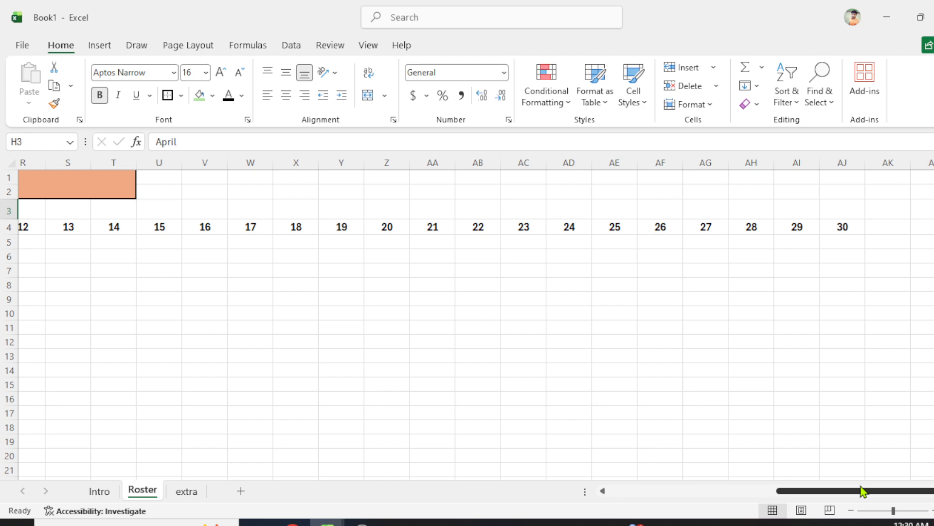
left_click_drag(862, 492, 836, 492)
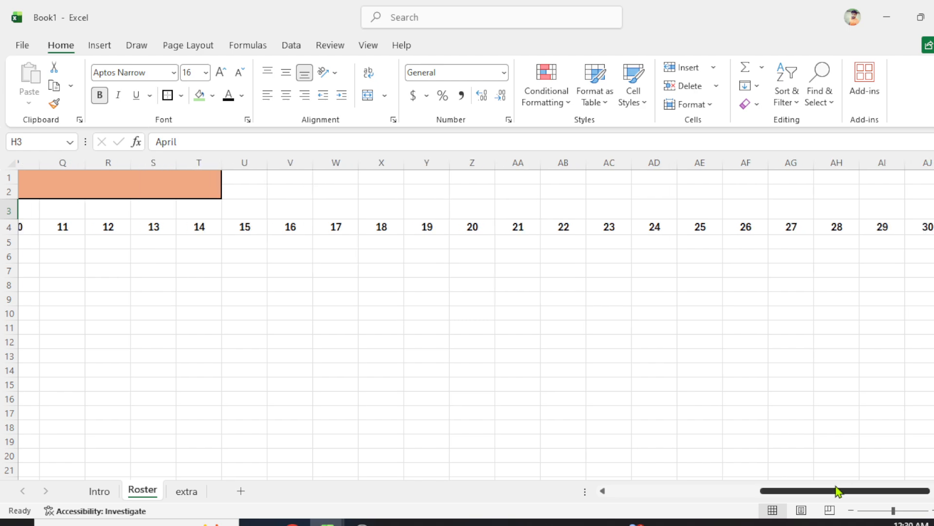
Examine the day formulas in AJ4 and AK4 together with the end date cell N3 they refer to
left_click(929, 231)
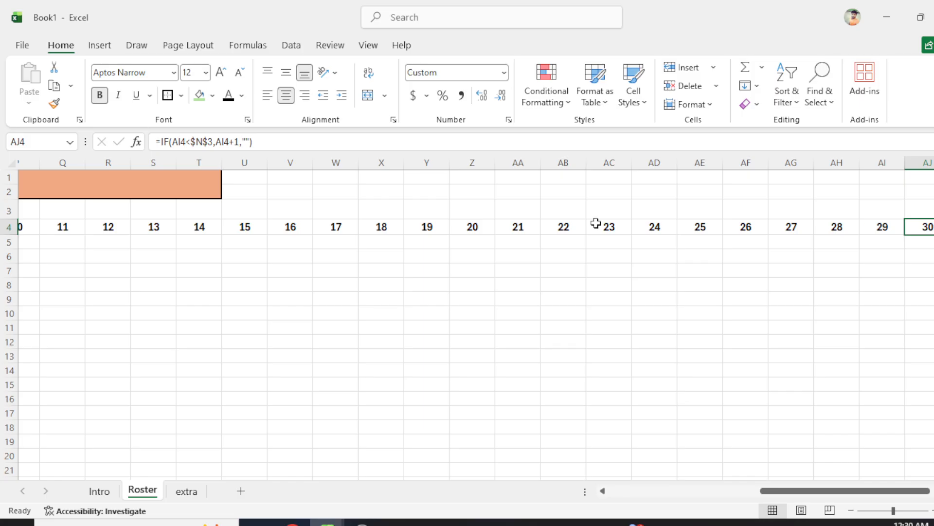
left_click(393, 141)
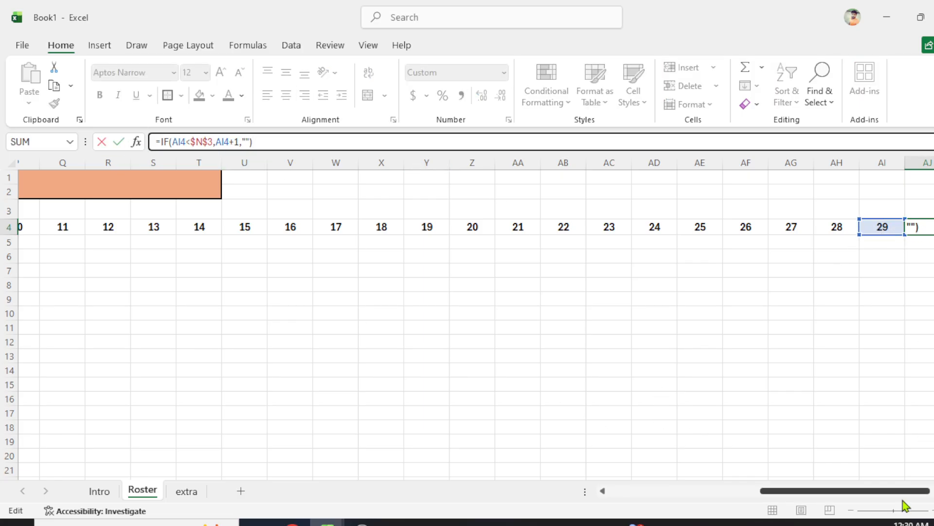
left_click_drag(834, 491, 774, 494)
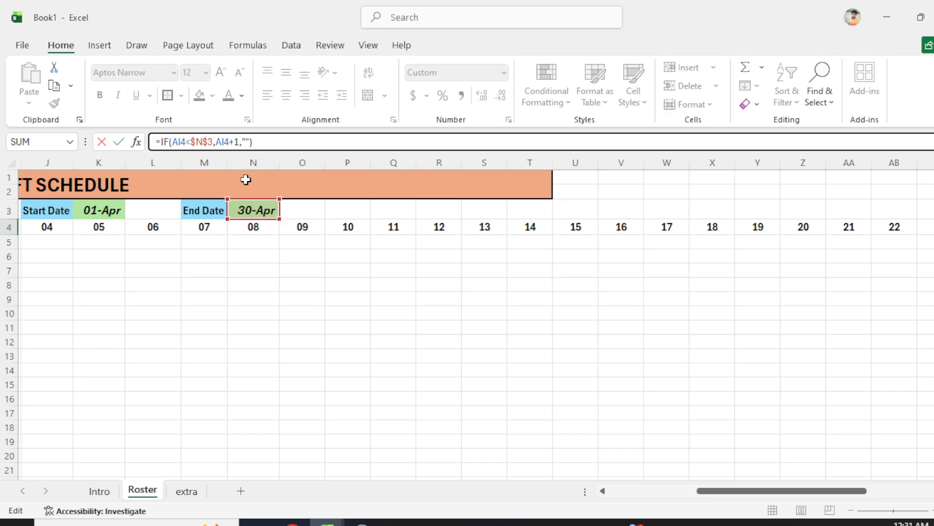
key("Return")
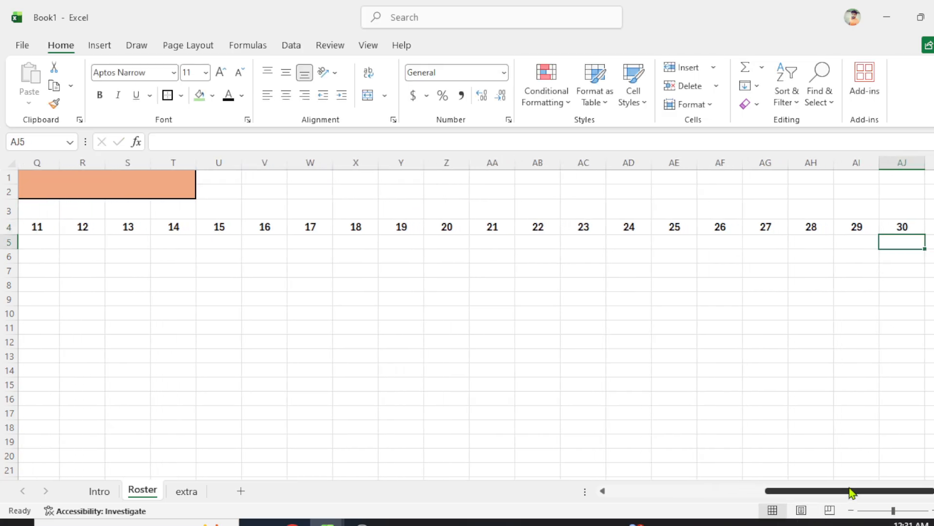
left_click_drag(855, 491, 871, 491)
left_click(893, 227)
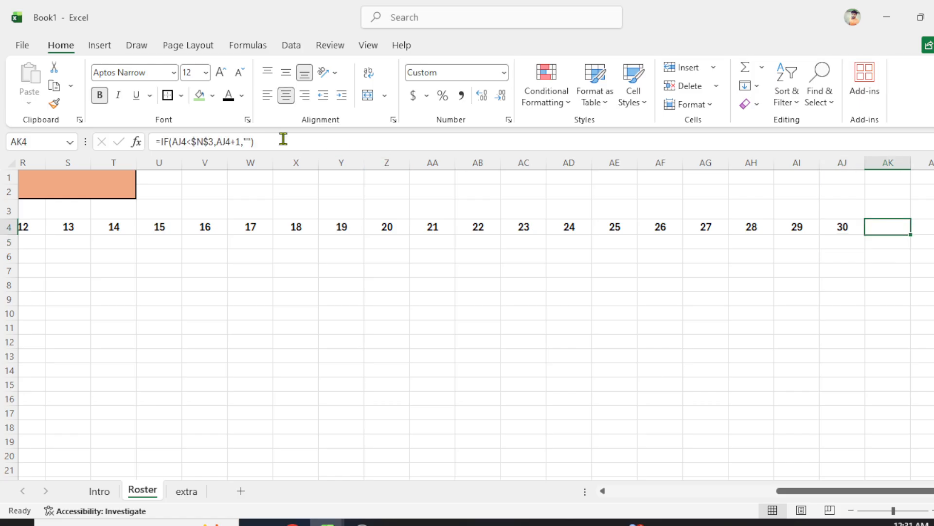
left_click(284, 142)
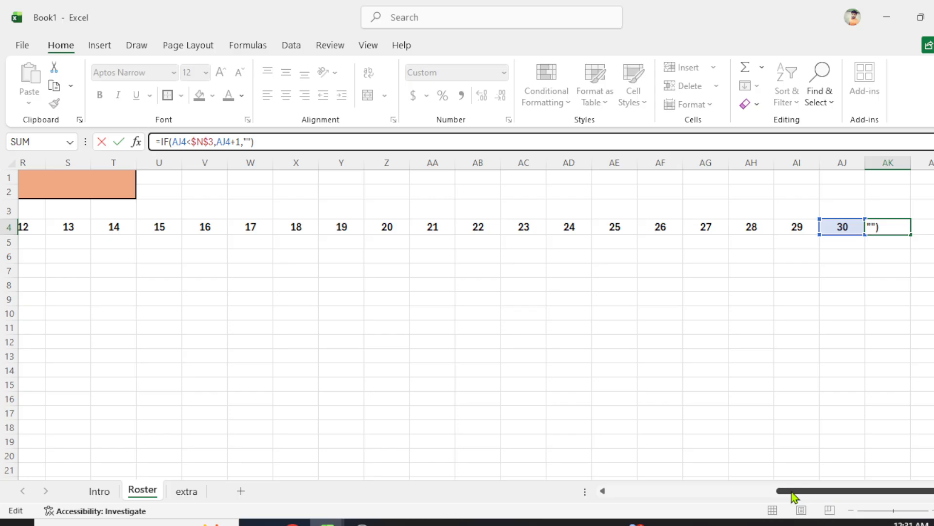
left_click_drag(792, 492, 712, 500)
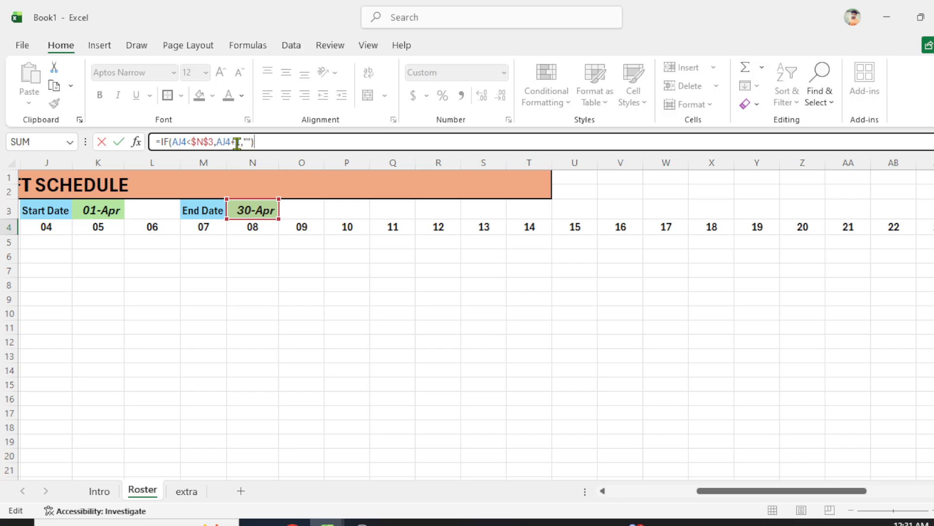
key("Return")
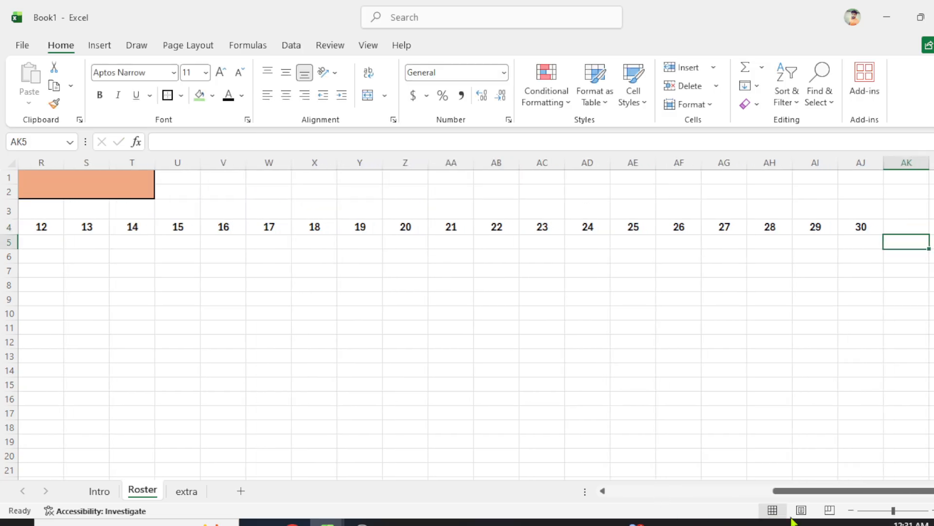
left_click_drag(812, 492, 470, 492)
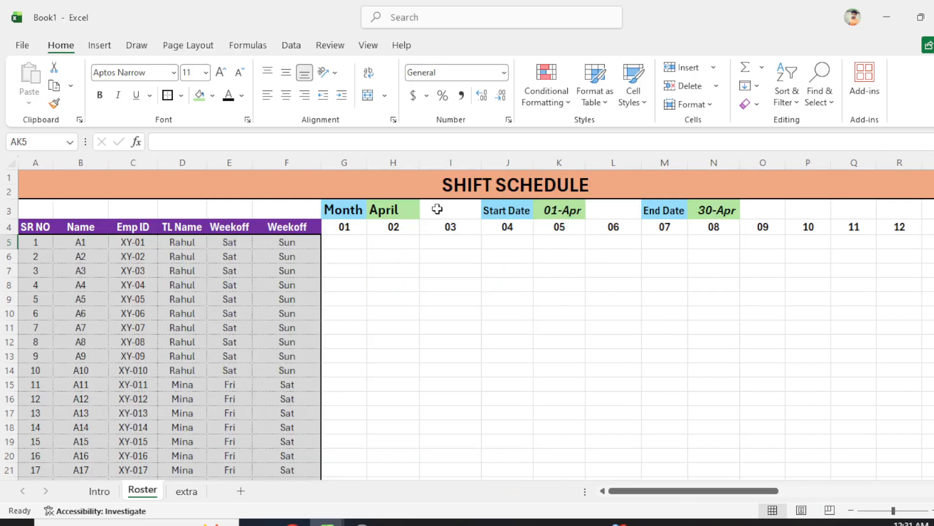
left_click_drag(721, 491, 640, 498)
left_click(353, 243)
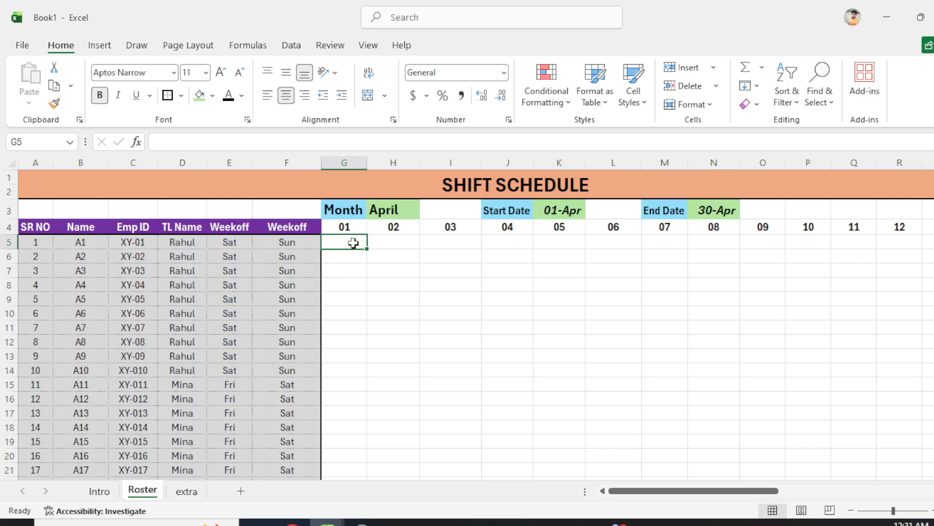
type("=")
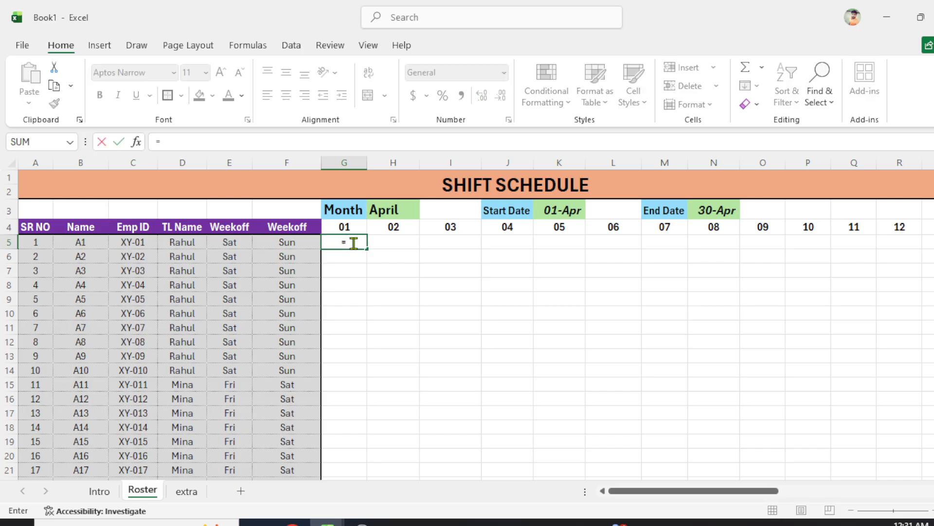
type("if")
key("Tab")
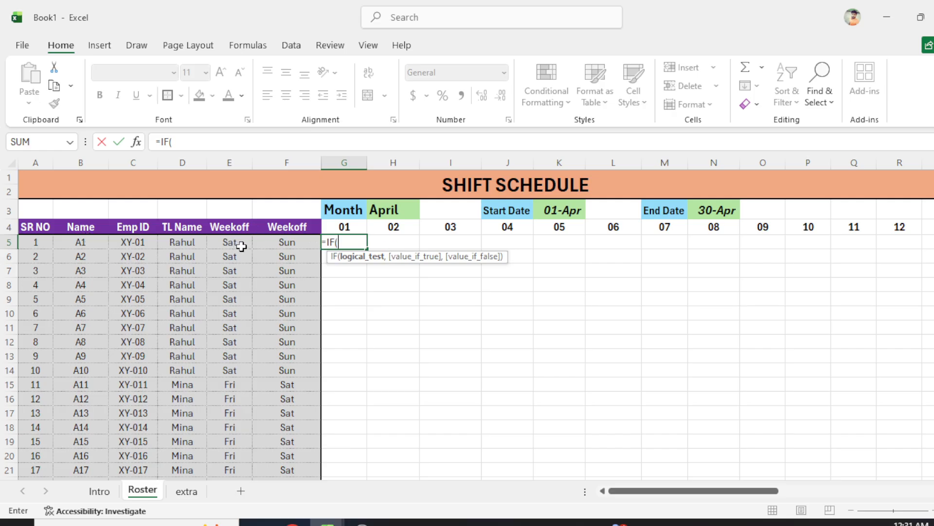
type("or")
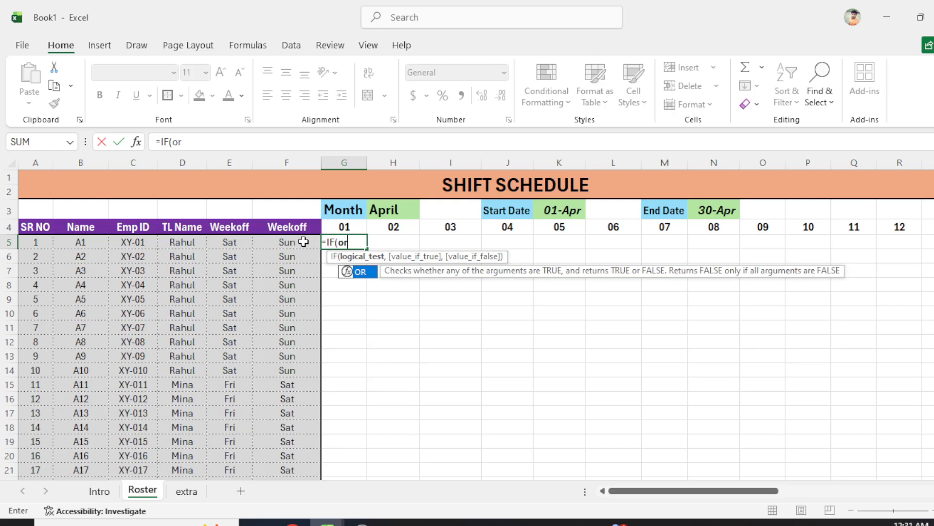
key("Tab")
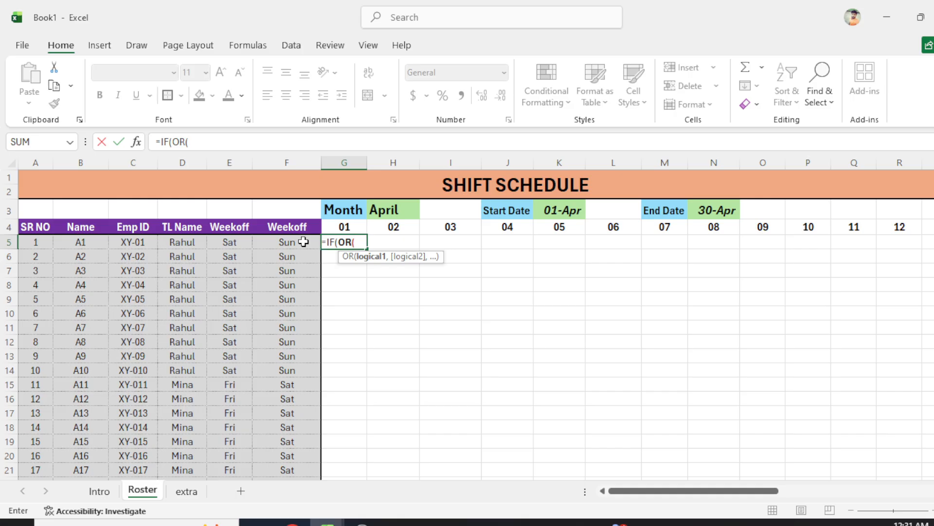
left_click(242, 243)
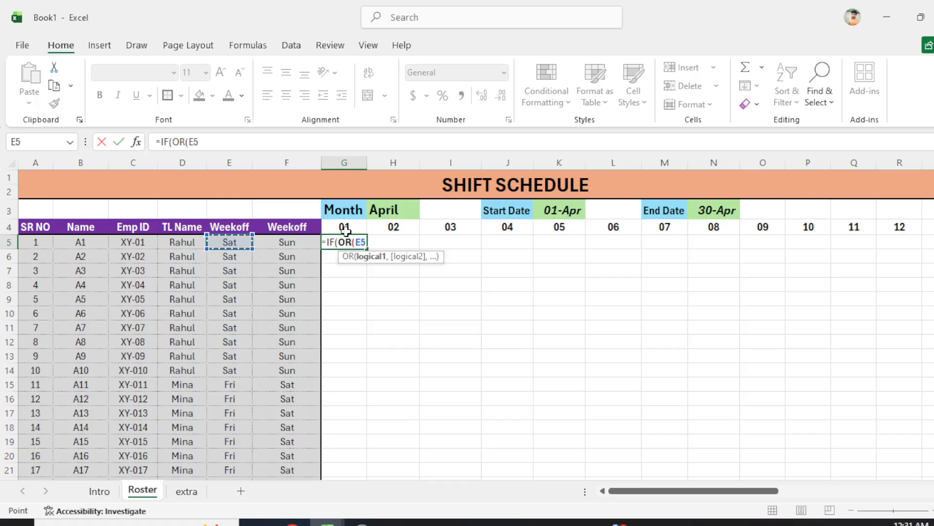
key("Escape")
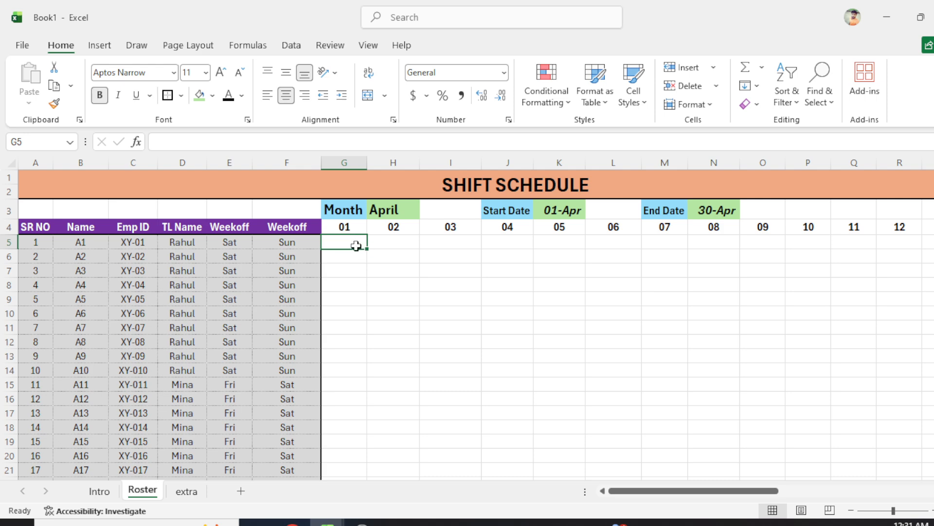
right_click(10, 227)
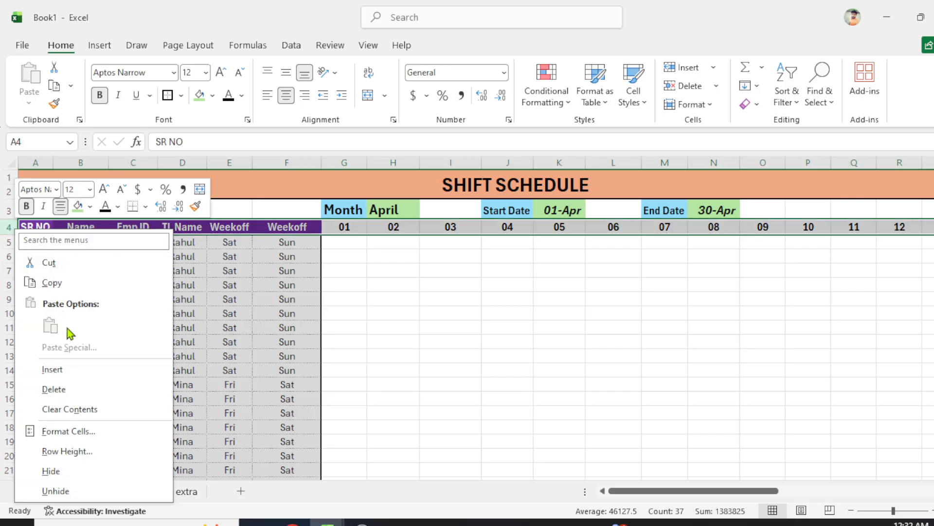
left_click(73, 365)
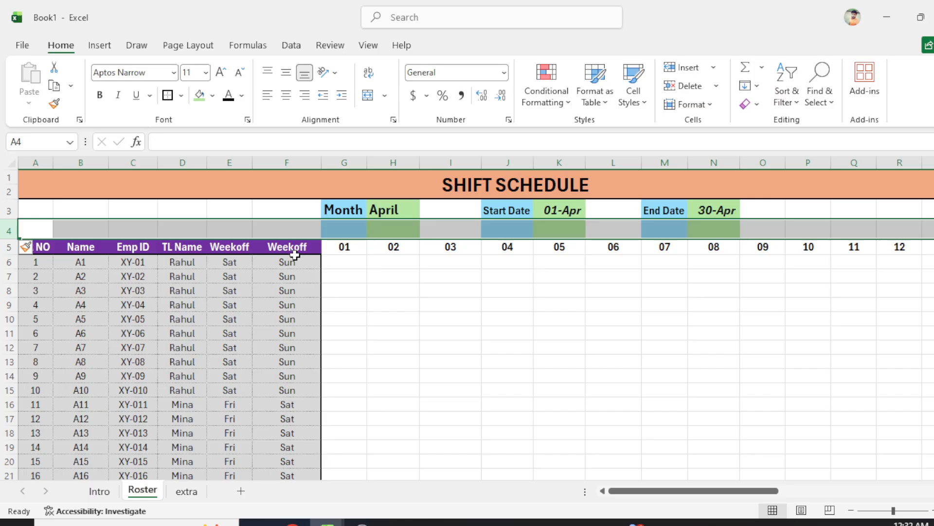
key("ctrl+z")
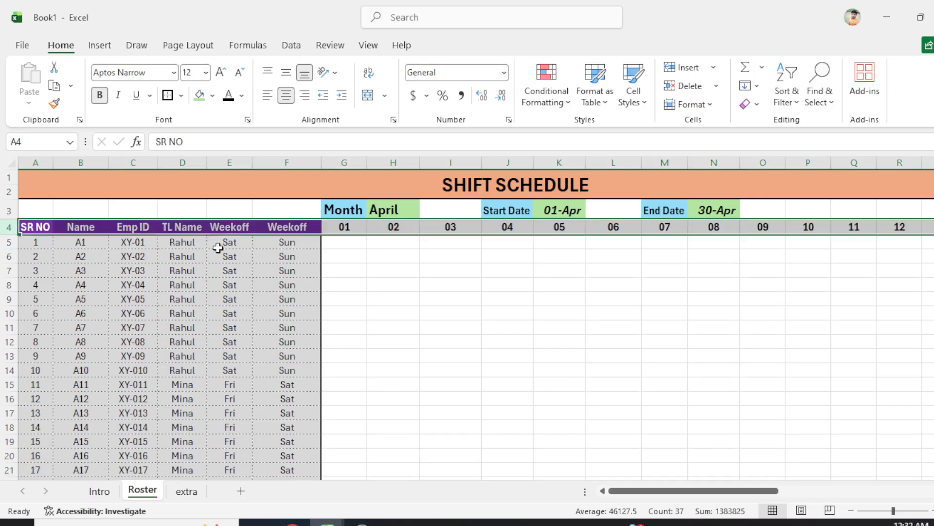
Insert a blank row 5 between the header row and the first employee row
right_click(11, 241)
left_click(65, 382)
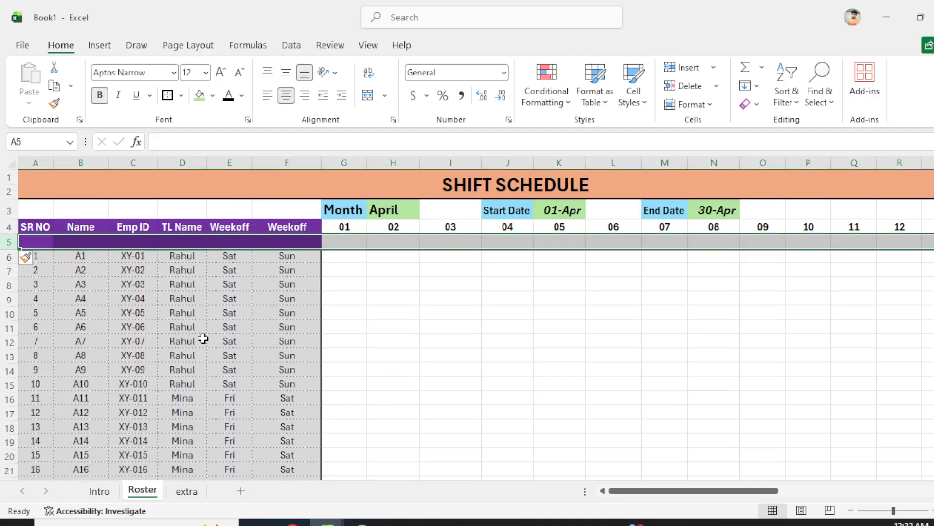
left_click(371, 306)
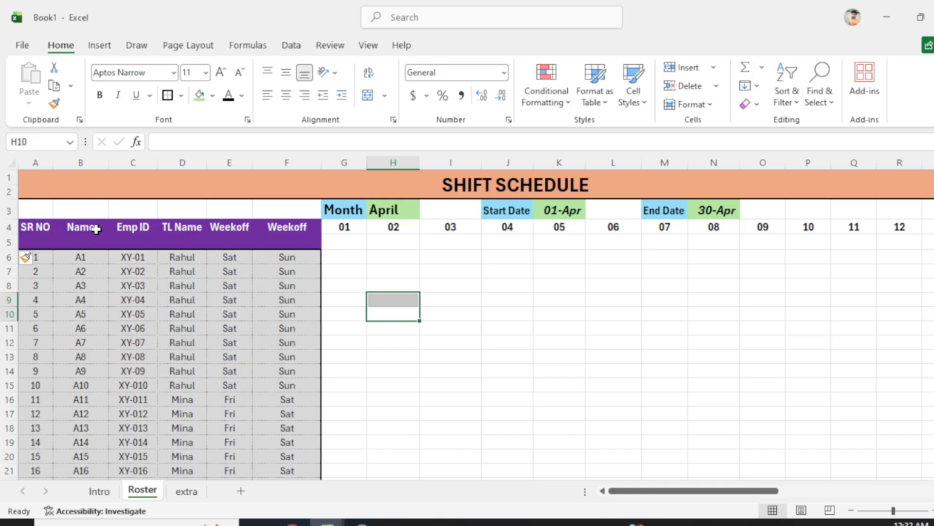
Merge and center the SR NO header over A4:A5 and copy its formatting to the headers in B4:F5
left_click_drag(38, 226, 278, 238)
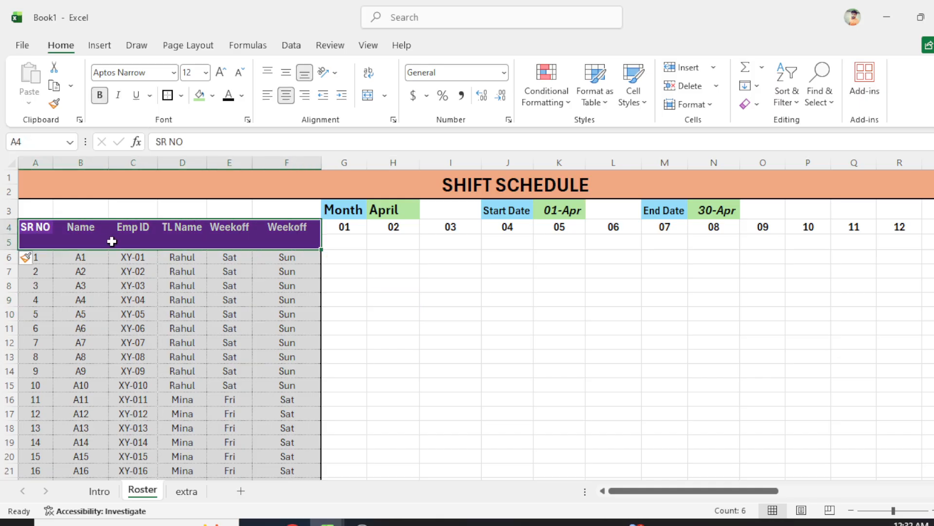
left_click(53, 241)
left_click(36, 237)
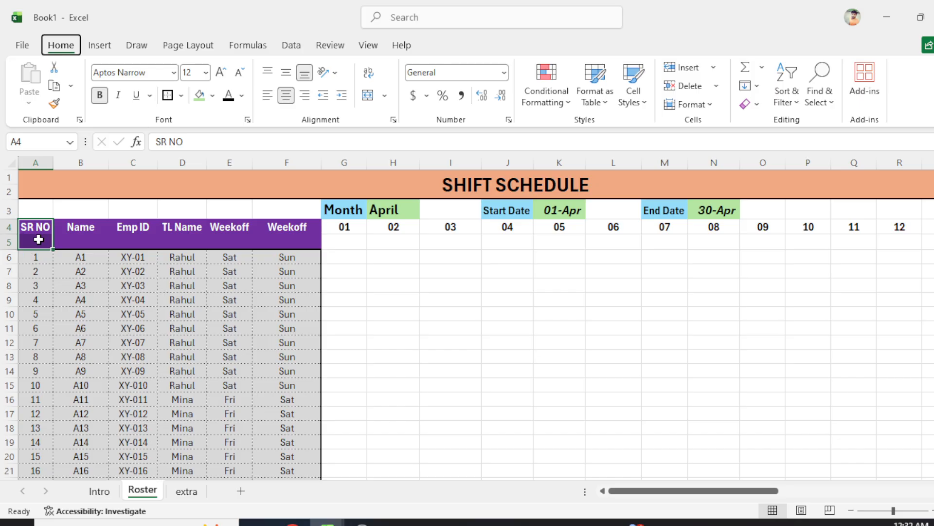
key("m")
key("c")
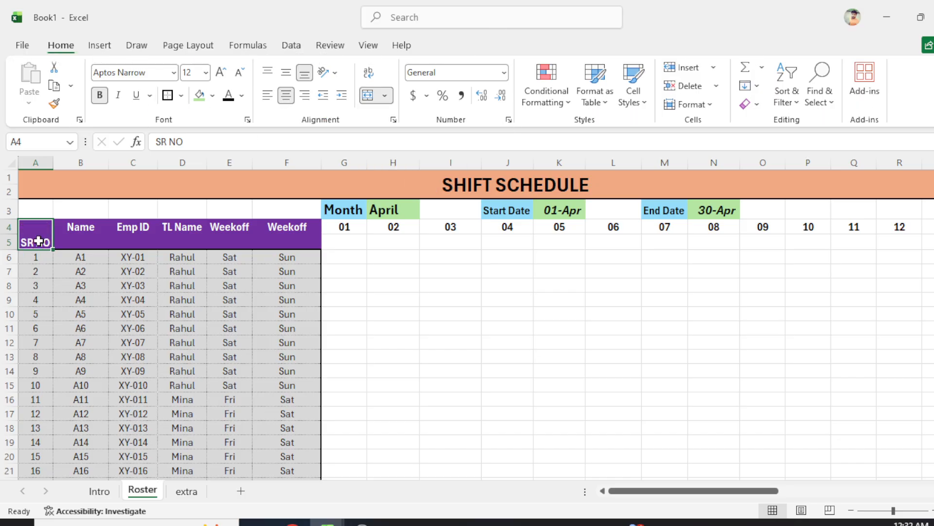
left_click(54, 103)
left_click_drag(79, 229, 276, 237)
Middle-align the merged headers in A4:F5 vertically
left_click(287, 73)
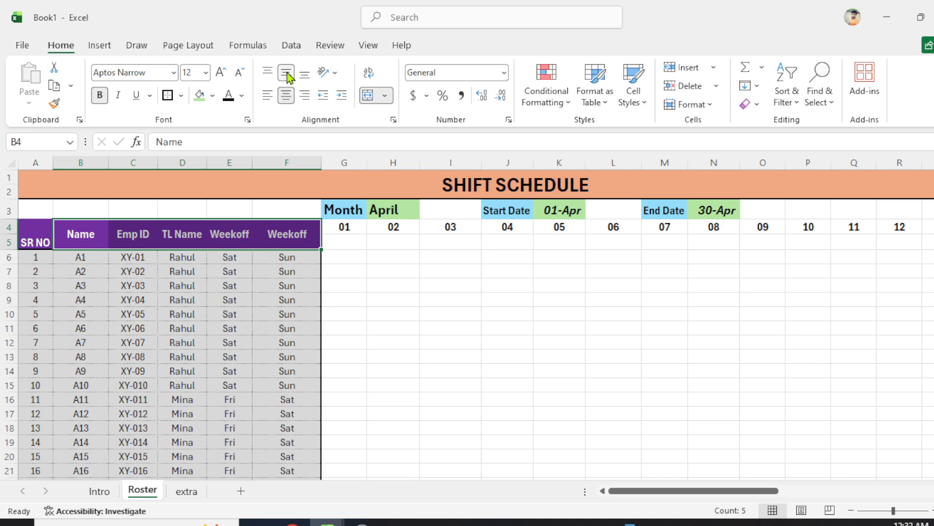
left_click(36, 244)
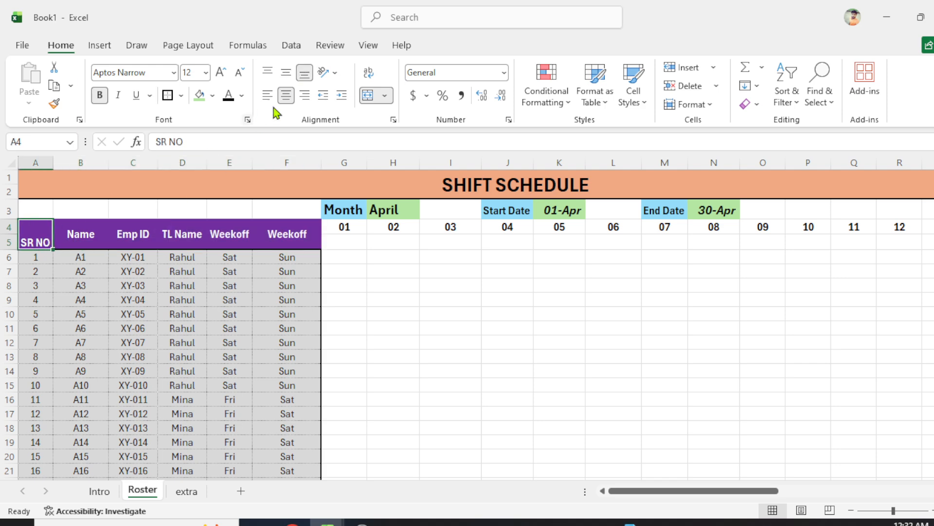
left_click(292, 74)
Enter the weekday formula =TEXT(G4,"ddd") in G5 below the first date
left_click(352, 244)
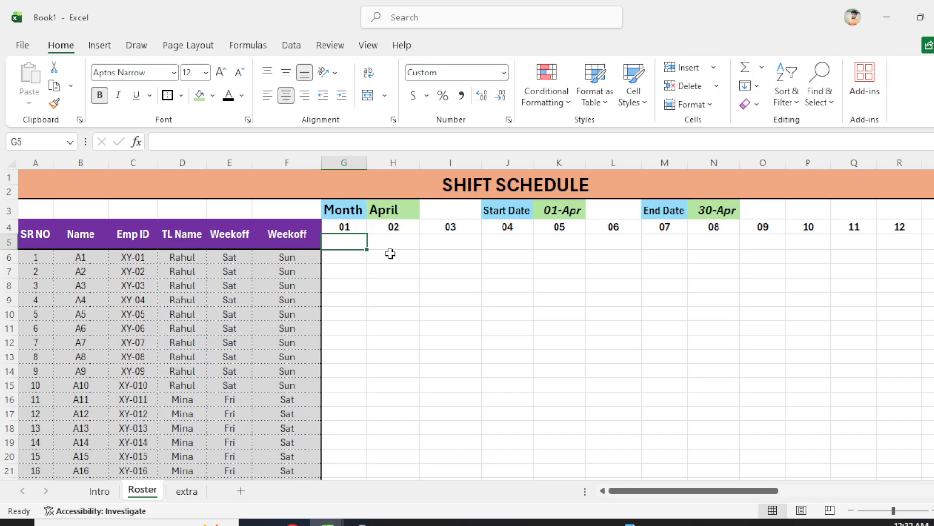
type("=text(")
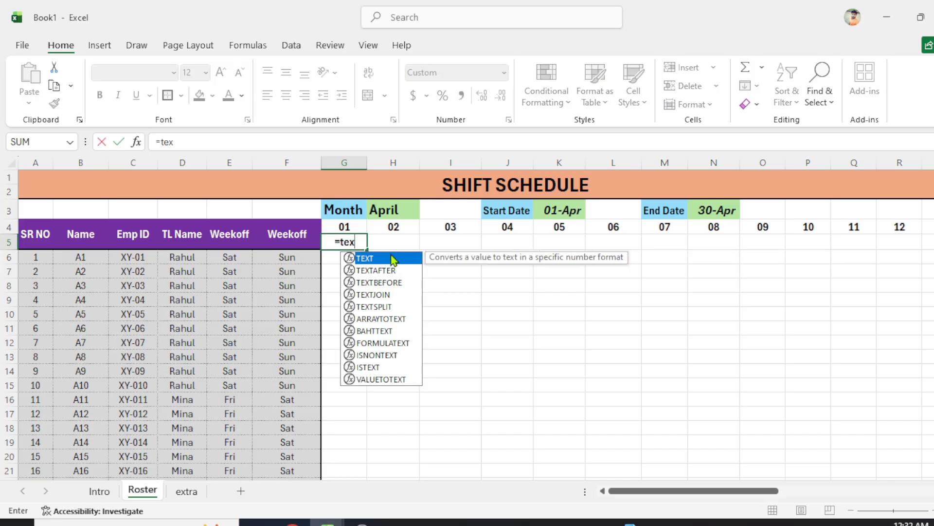
left_click(360, 227)
type(",\"ddd")
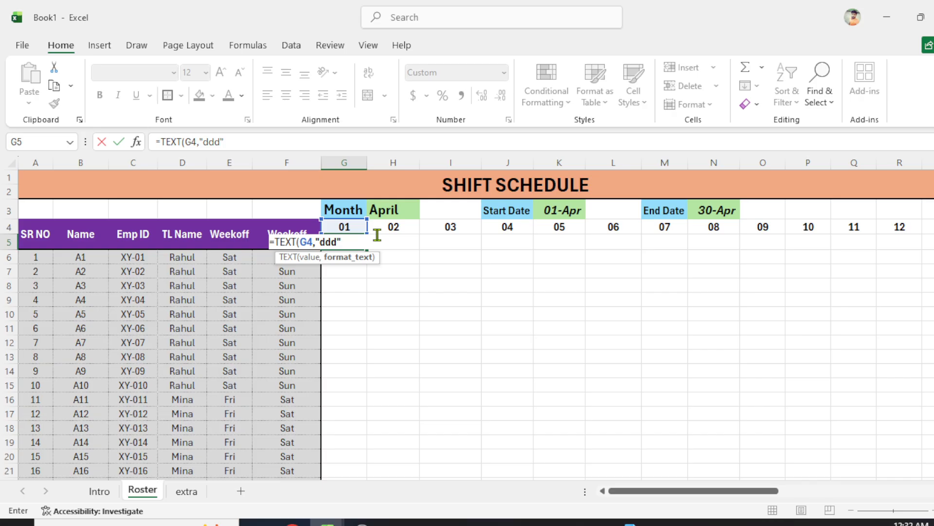
key("Return")
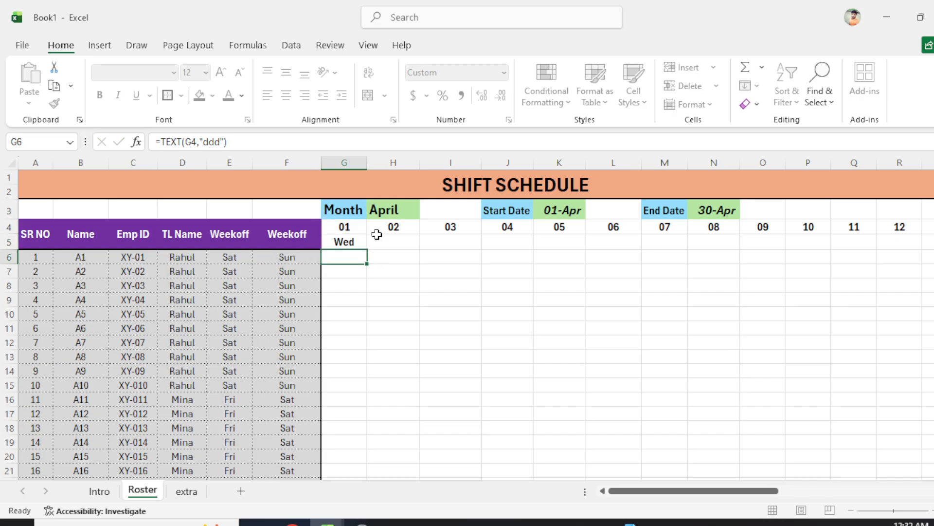
Fill the weekday formula from G5 across row 5 through AK5
key("Up")
key("shift+Right")
key("shift+Right")
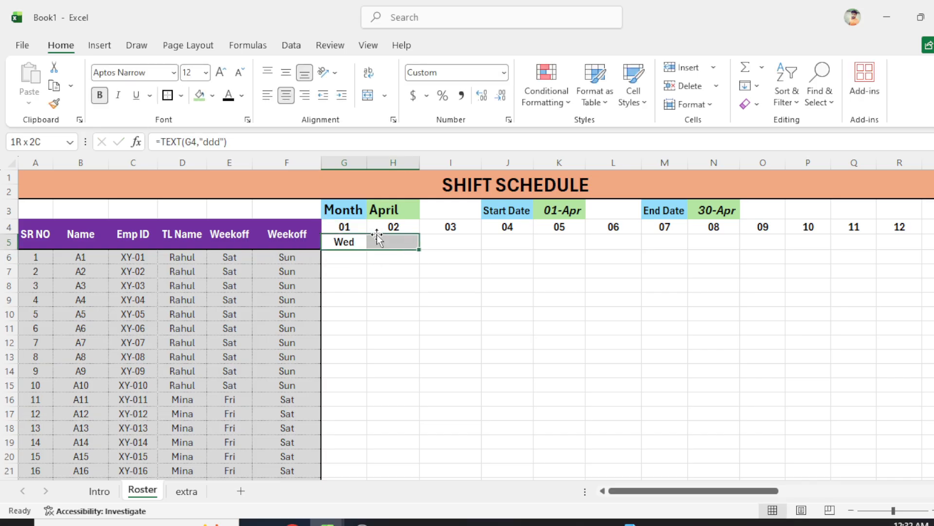
key("shift+Right")
key("shift+Right")
key("shift+Right")
key("shift+Right")
key("shift+Right")
key("shift+Right")
key("shift+Right")
key("shift+Right")
key("shift+Right")
key("shift+Right")
key("shift+Right")
key("shift+Right")
key("shift+Right")
key("shift+Right")
key("shift+Right")
key("shift+Right")
key("shift+Right")
key("shift+Right")
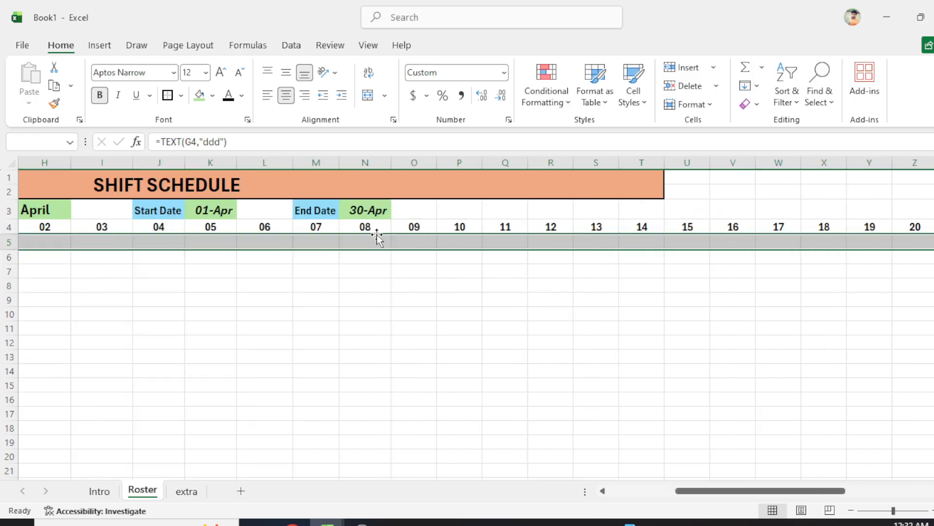
scroll(376, 235, "right", 4)
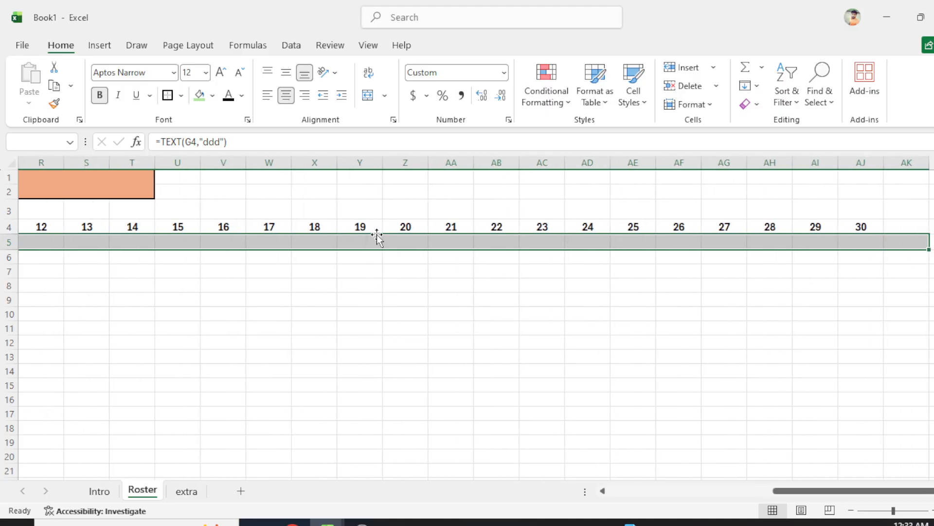
key("ctrl+r")
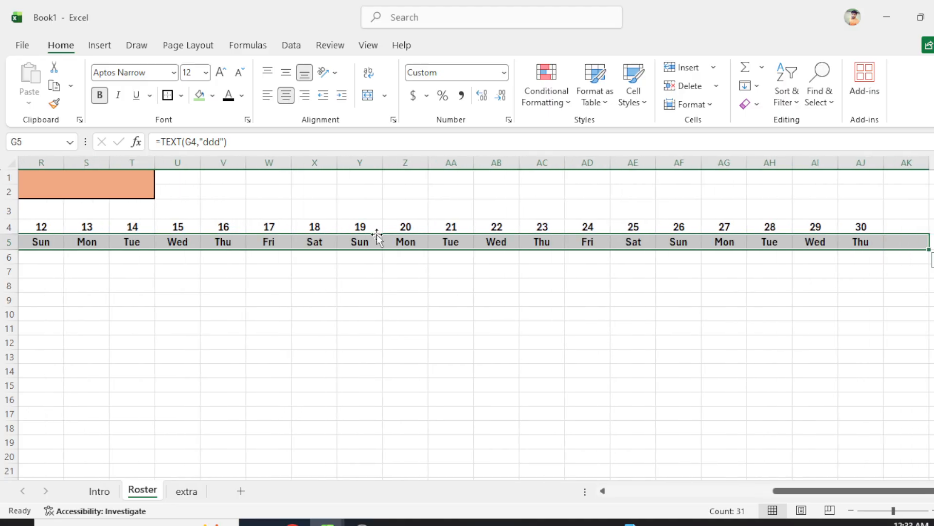
Shade the date and weekday cells G4:AK5 with a light gray fill
key("ctrl+Home")
key("Down")
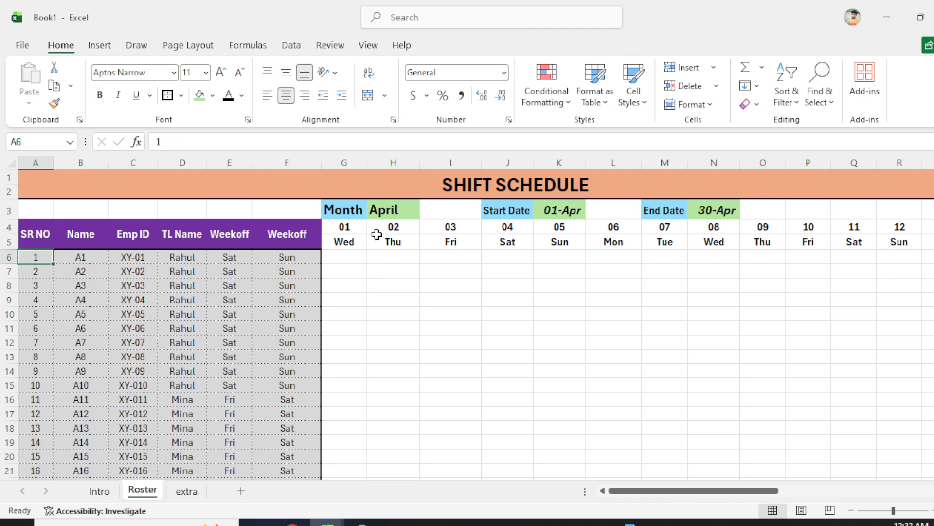
key("Right")
key("Right")
key("Right")
key("Right")
key("Right")
key("Right")
key("Right")
key("Up")
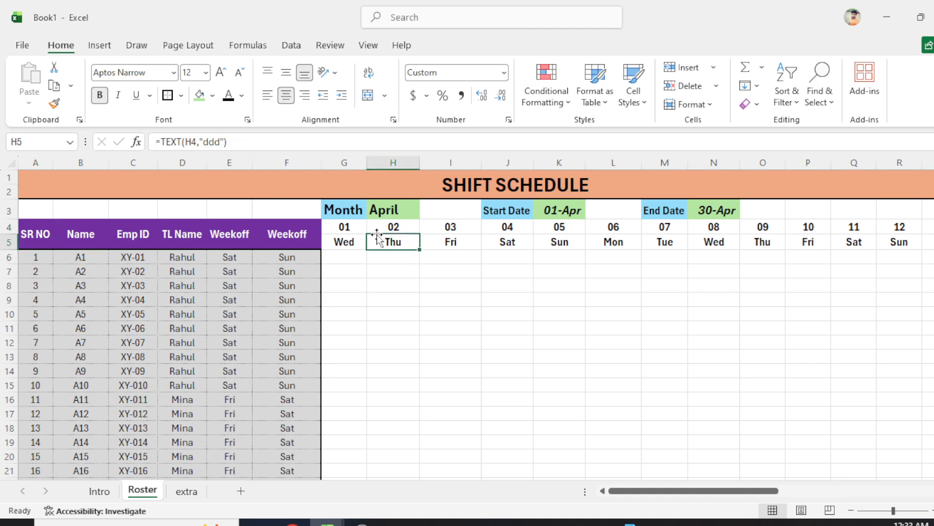
key("Left")
key("Up")
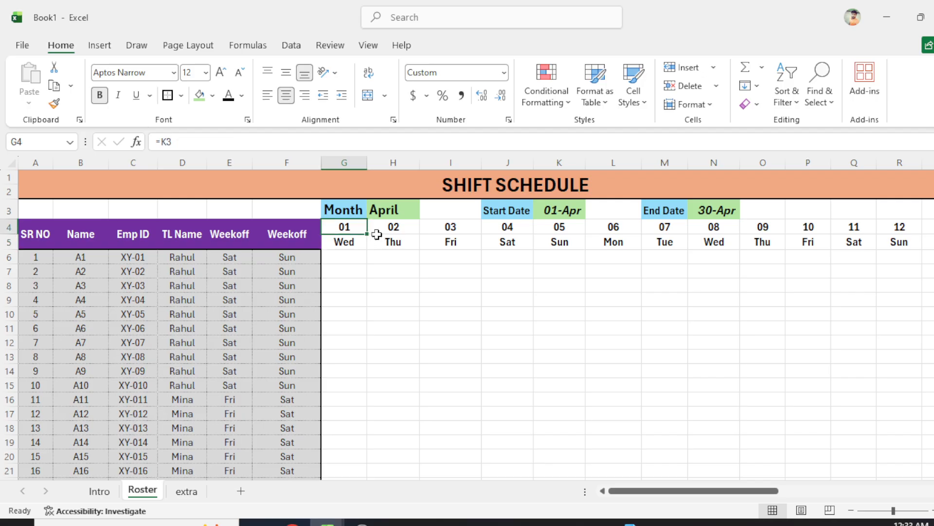
key("shift+Down")
key("ctrl+shift+Right")
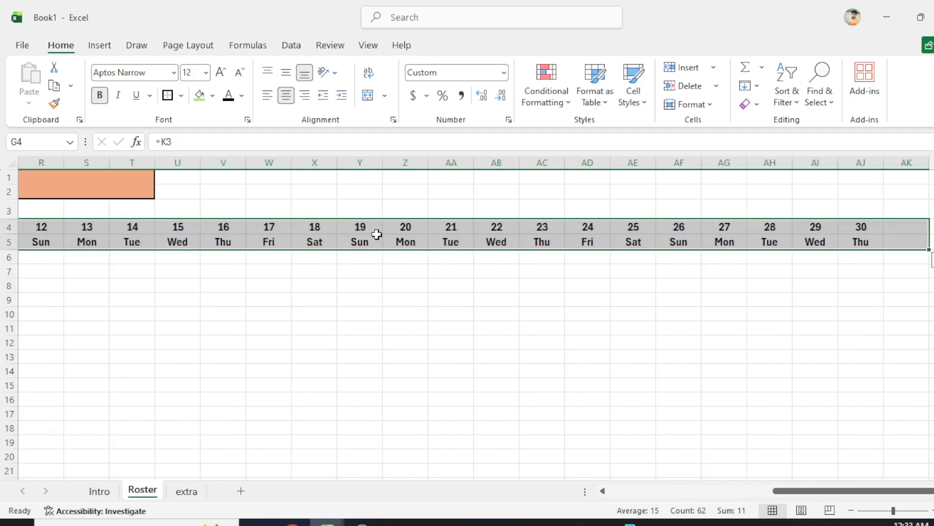
key("shift+Right")
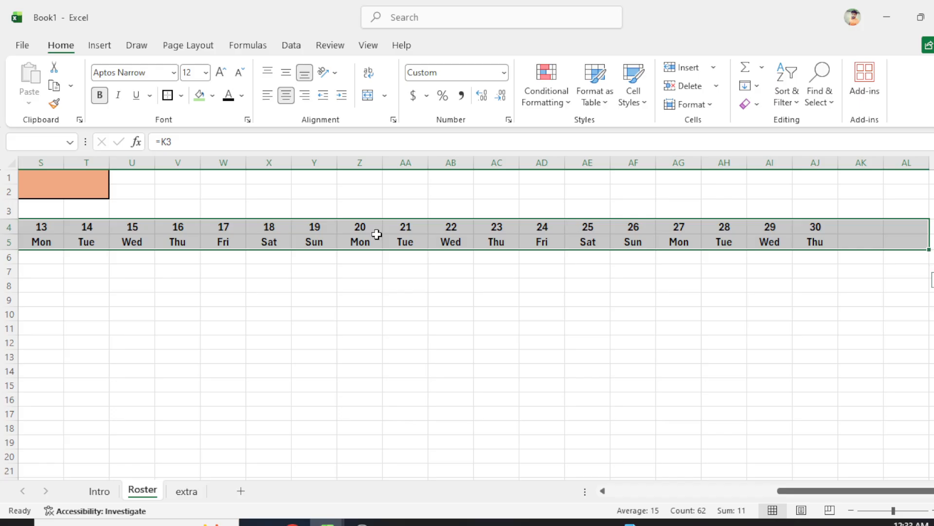
key("shift+Left")
key("alt+h")
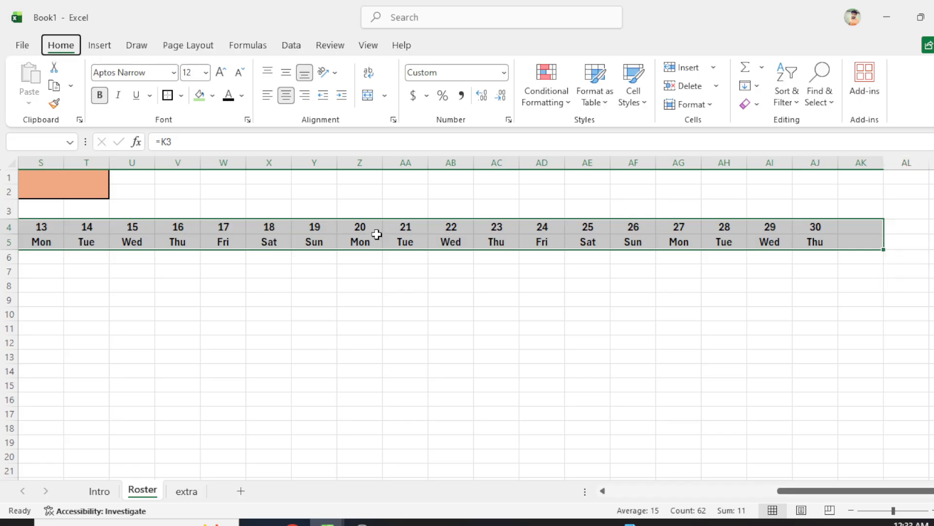
key("h")
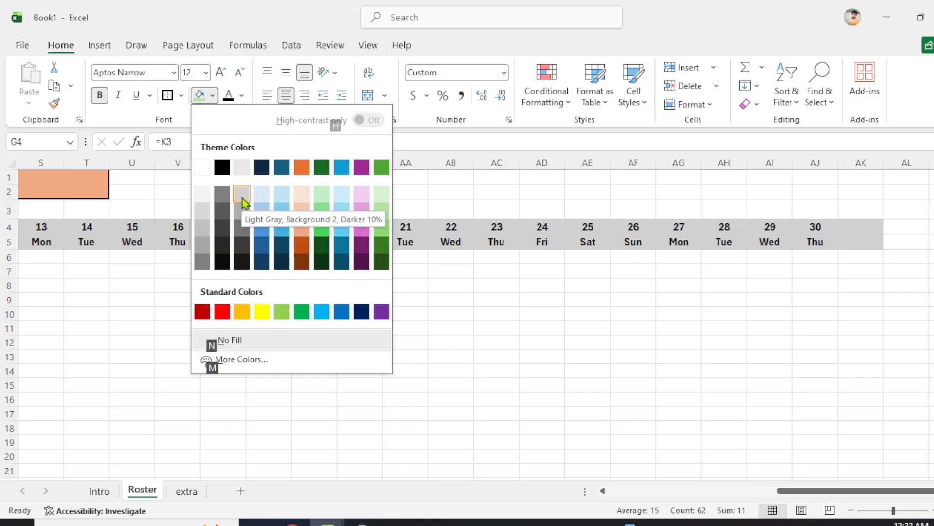
left_click(207, 207)
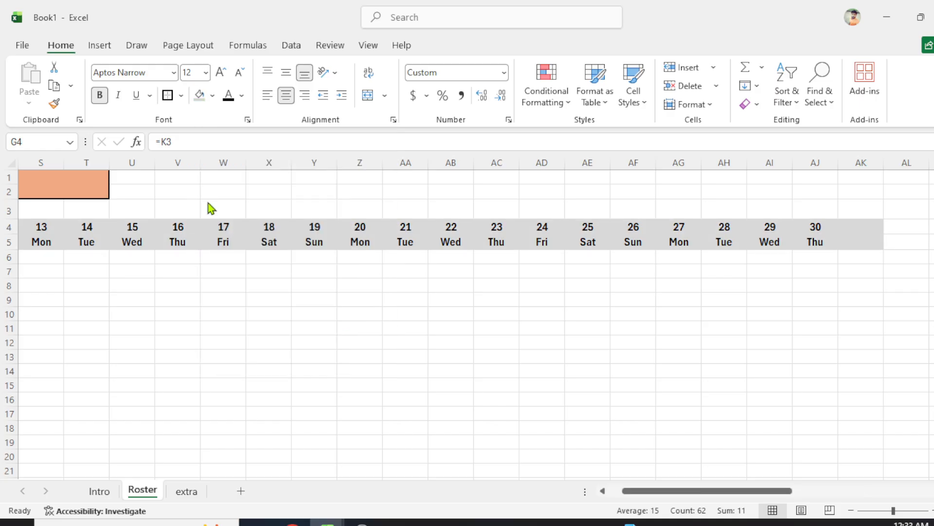
Apply all borders to the date and weekday cells G4:AK5
scroll(208, 206, "left", 6)
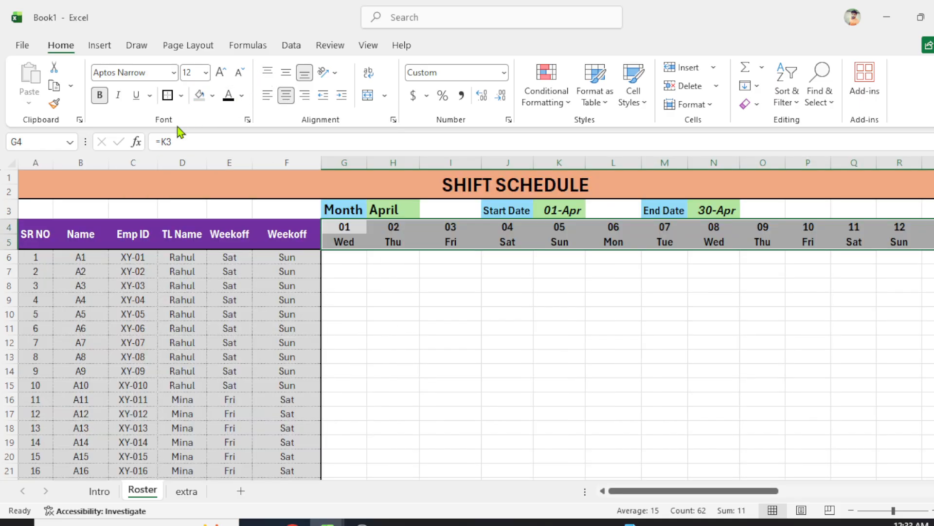
key("alt+h")
key("b")
key("a")
type("ahb")
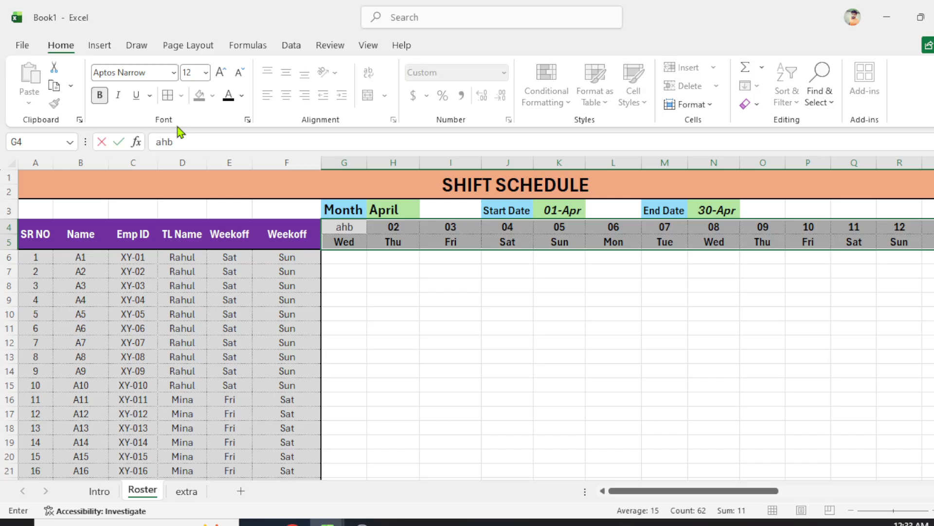
type("t")
key("Escape")
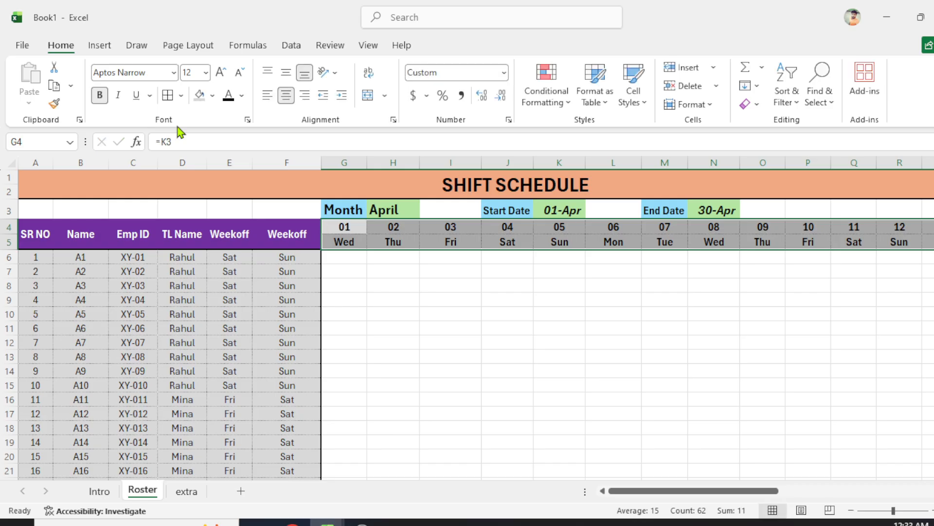
Add a thick outside border around the date and weekday block G4:AK5
key("alt")
key("h")
key("b")
key("t")
left_click(544, 271)
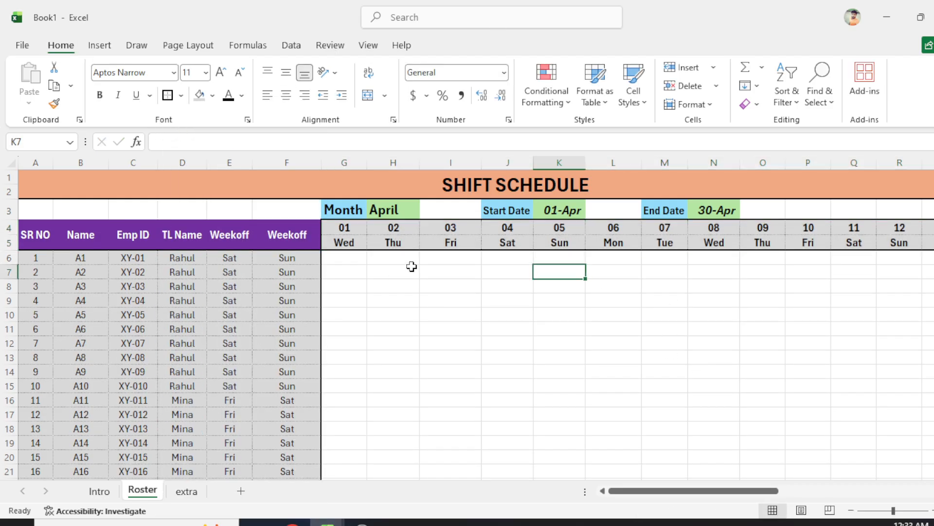
Start an IF formula in G6, the first employee's cell for day 01
scroll(424, 263, "down", 1)
scroll(428, 272, "up", 1)
left_click(361, 263)
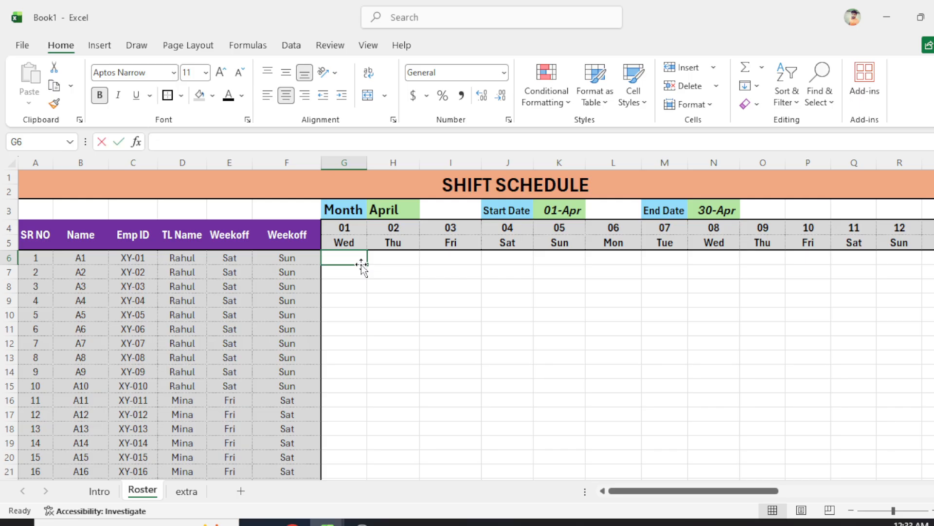
type("=")
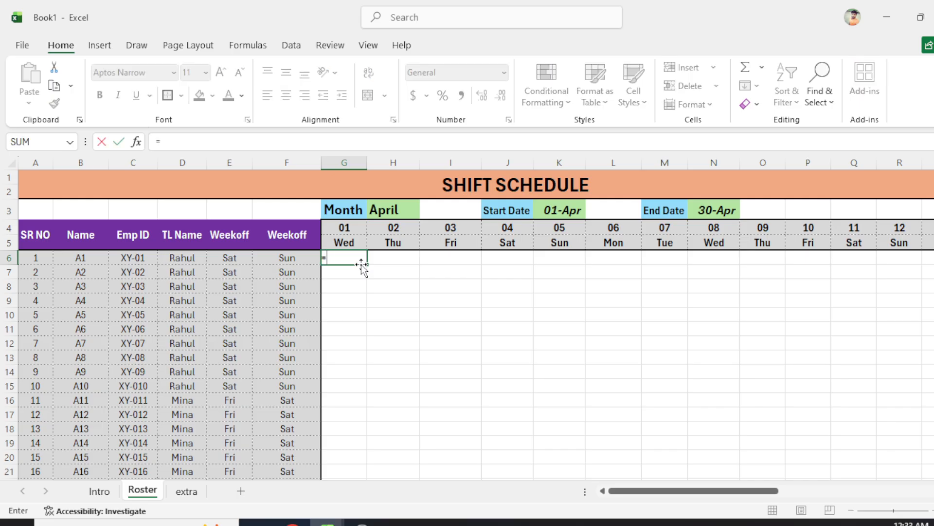
type("if")
key("Tab")
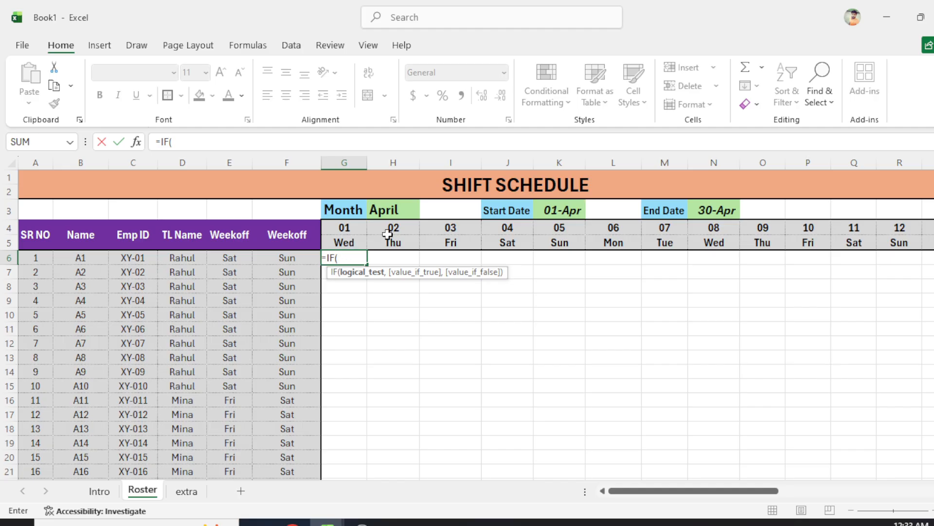
left_click(231, 259)
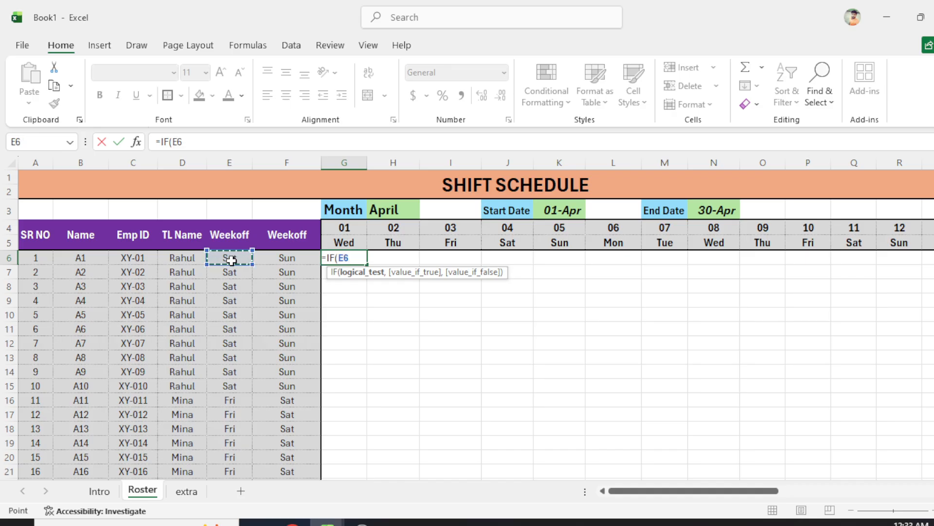
key("F4")
key("F4")
key("BackSpace")
key("BackSpace")
key("BackSpace")
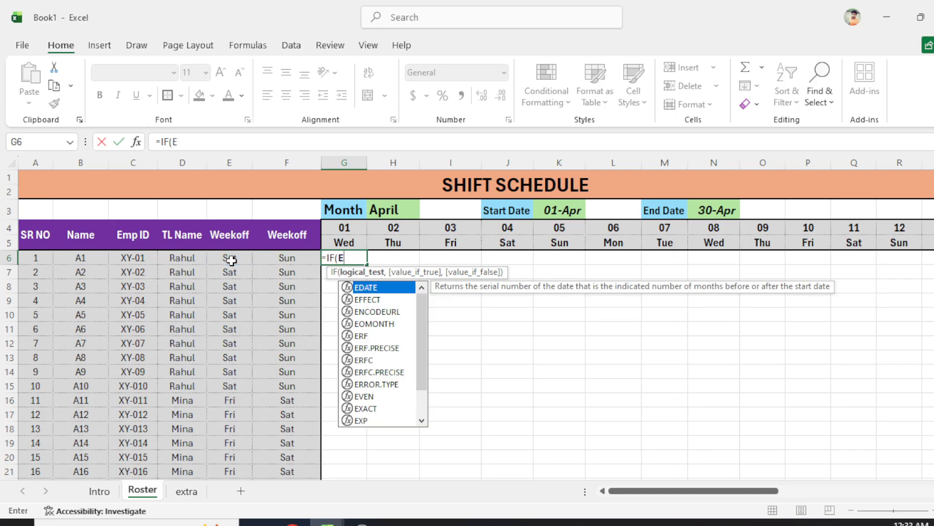
Add an OR test to the G6 formula with G$5=E$6 as its first condition
type("or")
key("Tab")
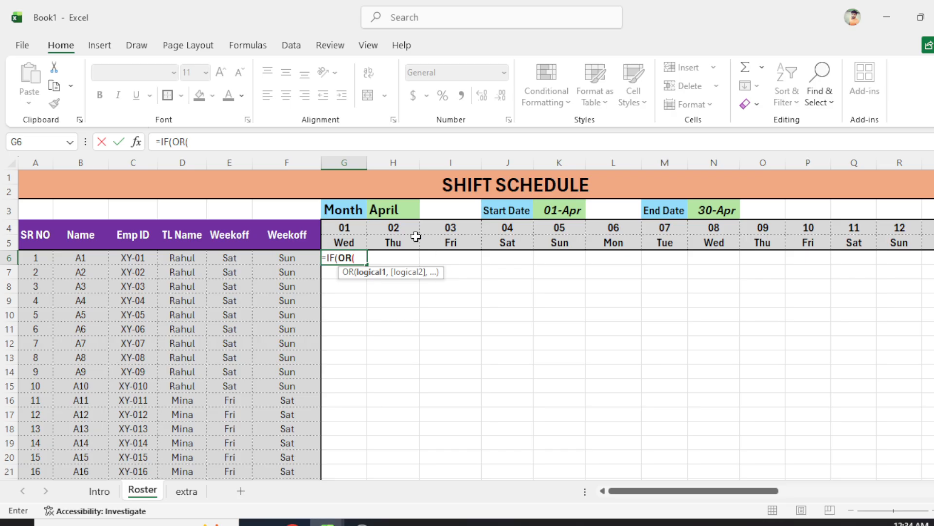
left_click(351, 241)
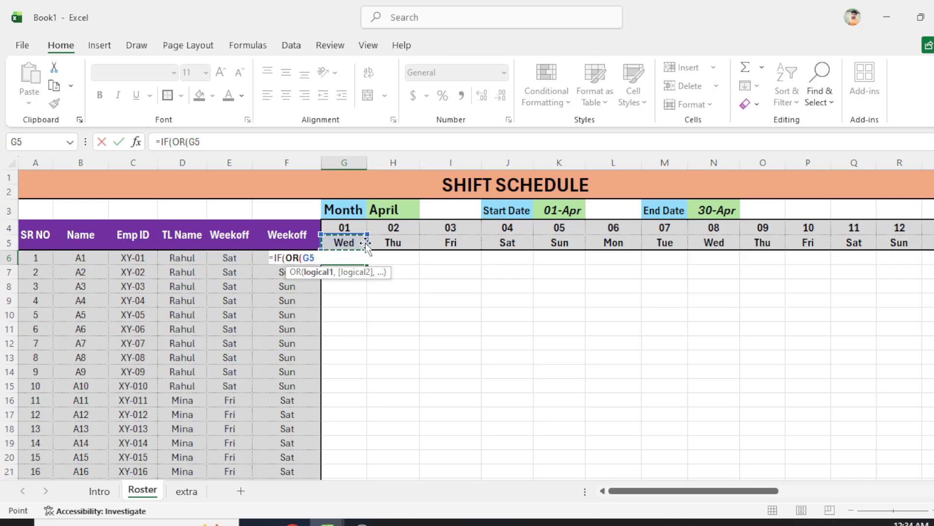
key("F4")
key("F4")
type("=")
left_click(238, 257)
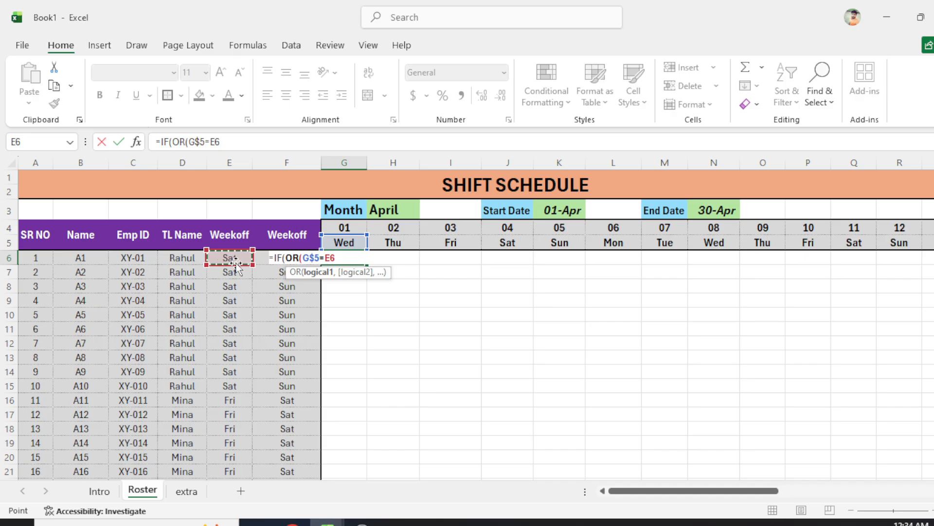
key("F4")
key("F4")
type(",")
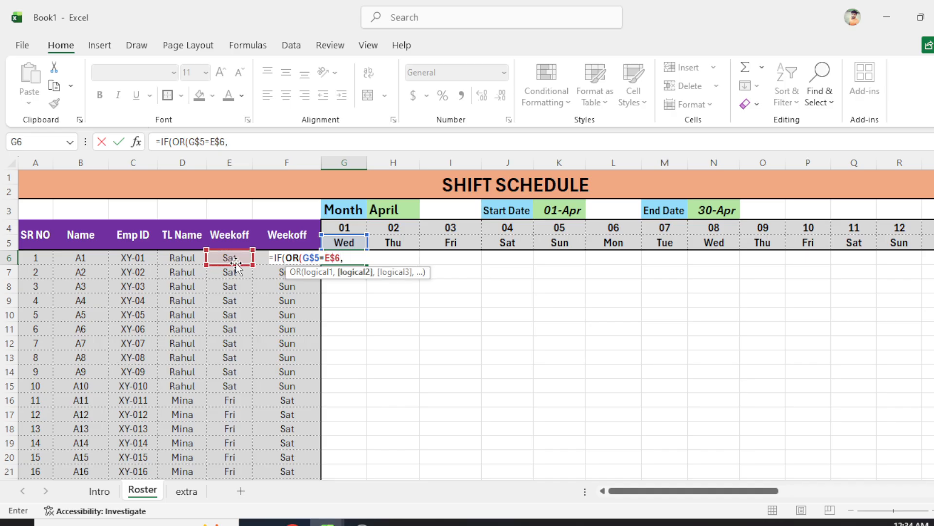
Add G$5=$F6 as the second OR condition in G6 and close the OR test
left_click(363, 245)
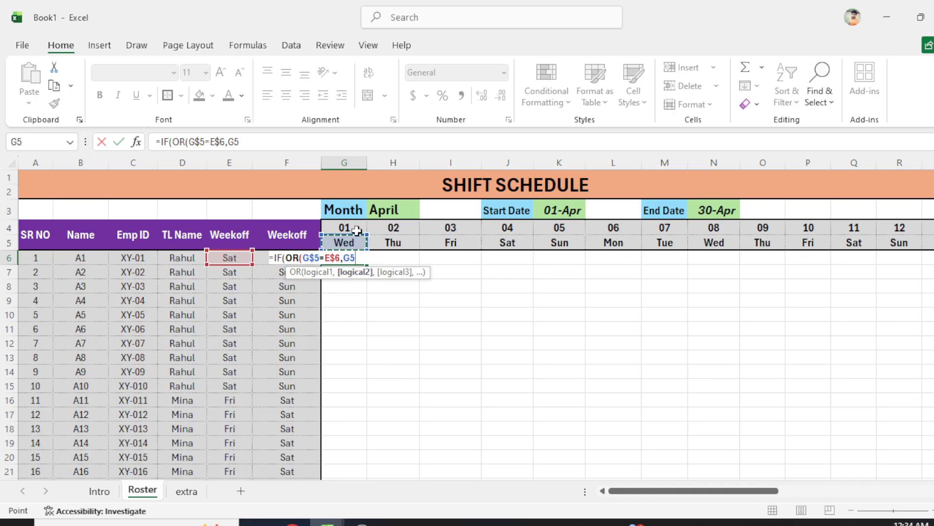
key("F4")
key("F4")
type("=")
left_click(260, 258)
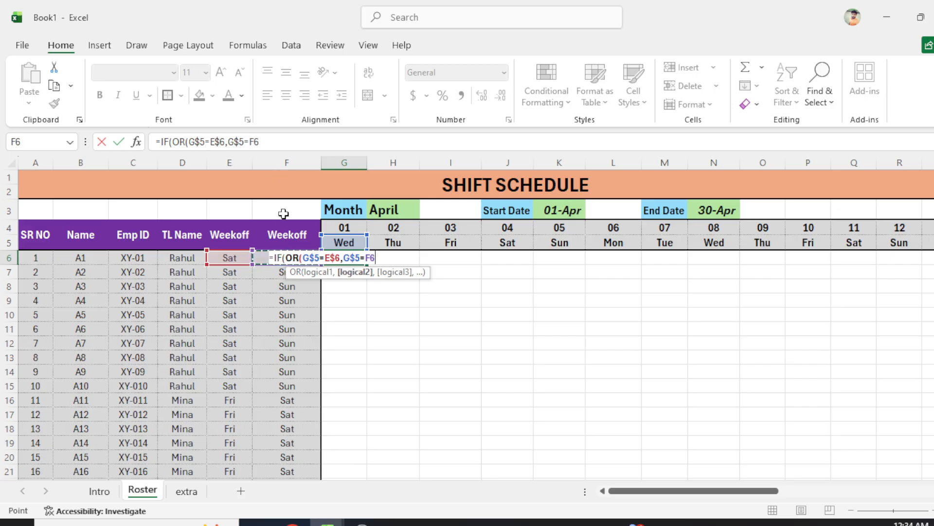
key("F4")
key("F4")
key("F4")
type(")")
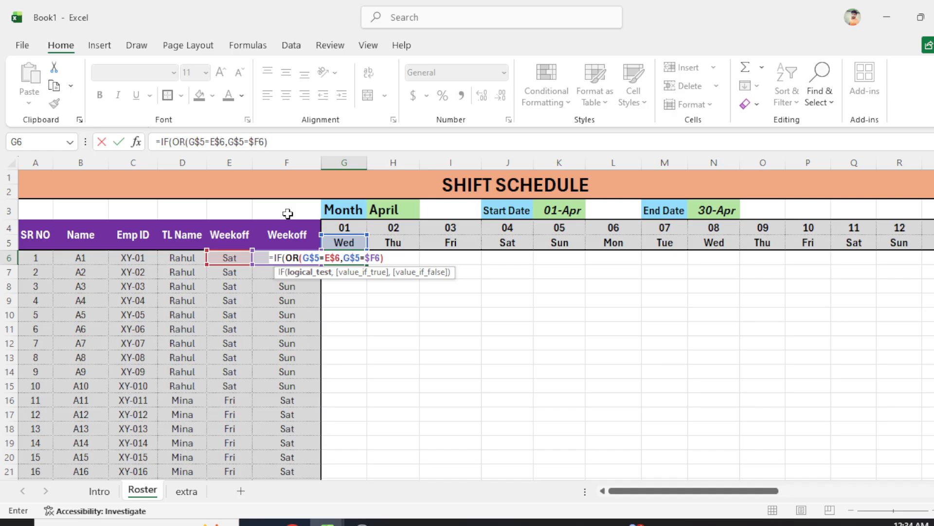
Complete the G6 formula so it returns "WO" when true and empty text "" when false
type(",\"")
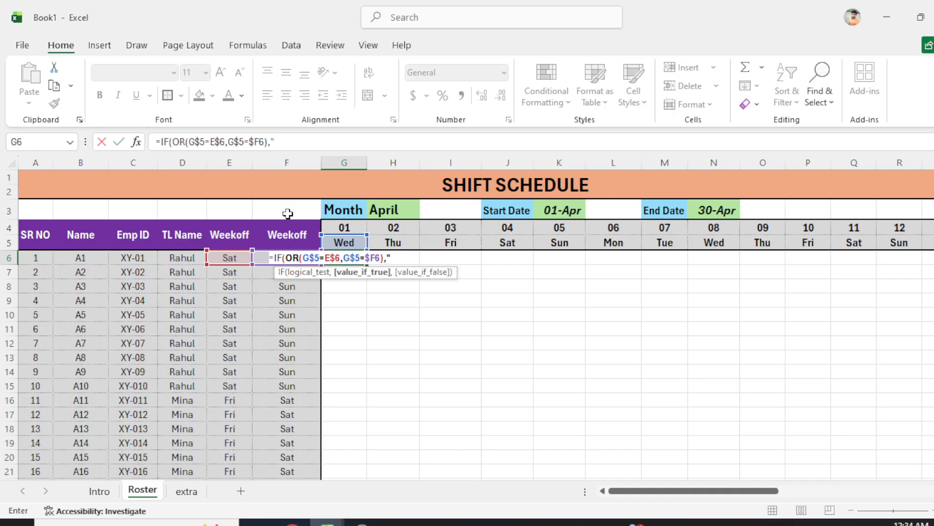
type("W")
type("O\",")
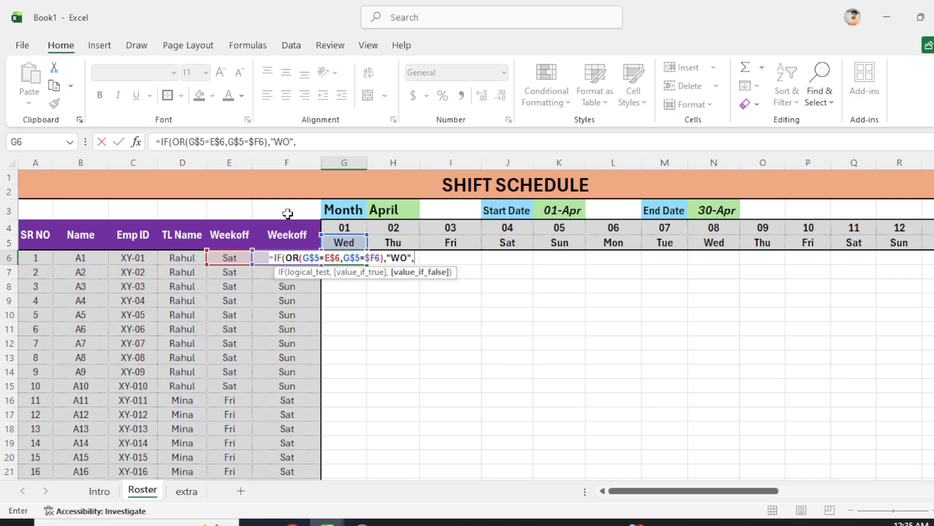
type("P")
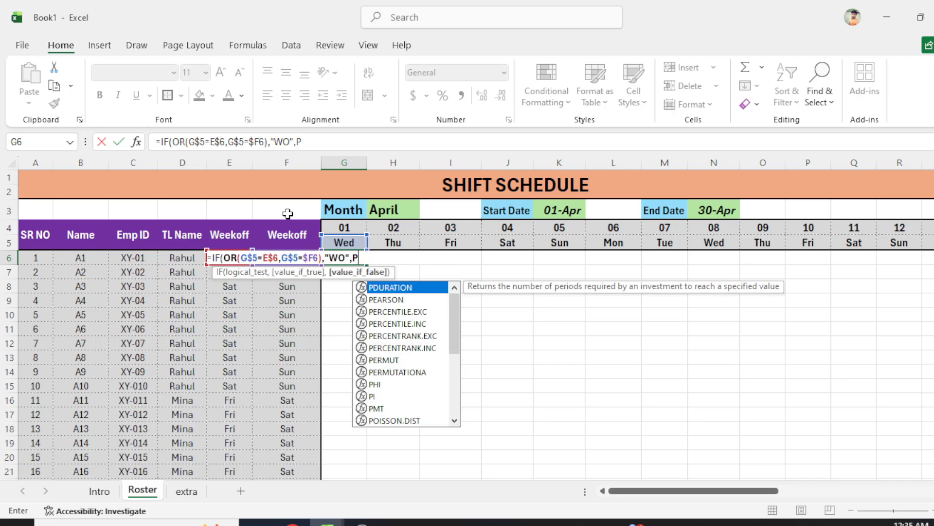
key("BackSpace")
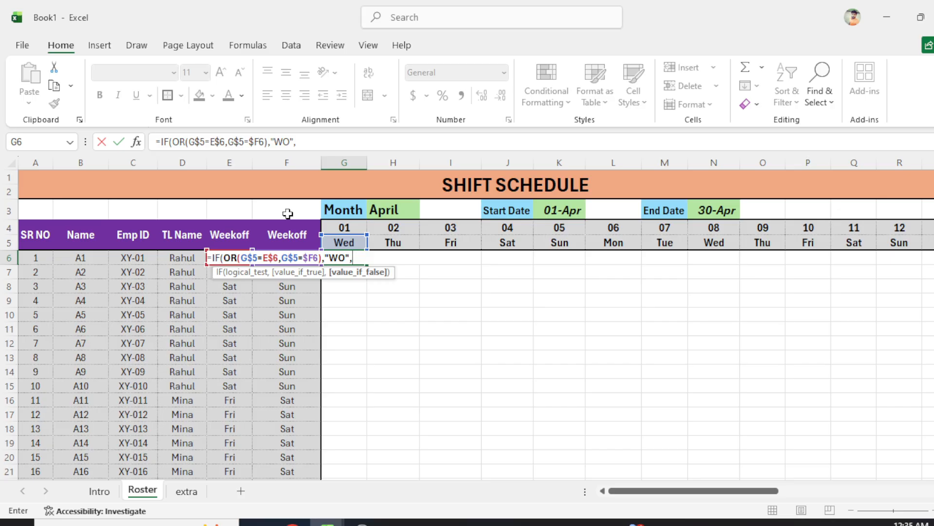
key("Return")
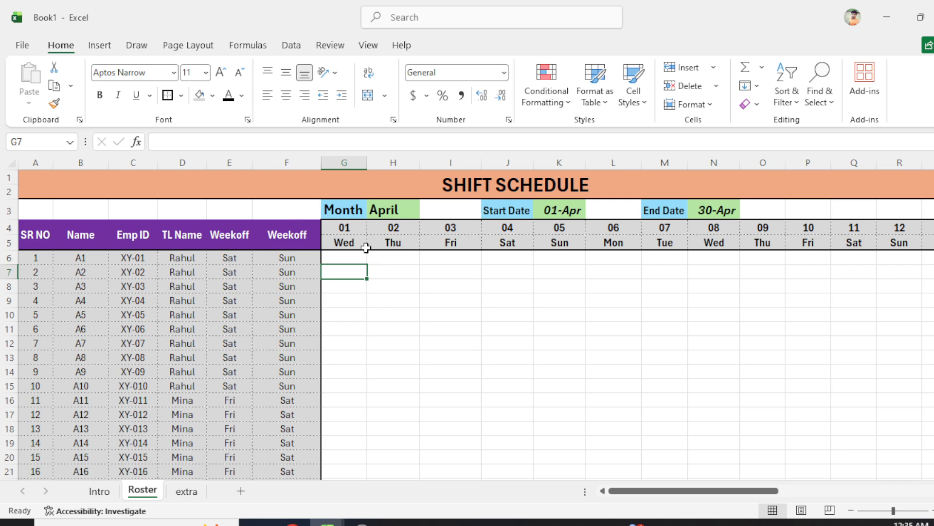
Copy the G6 formula and paste it as formulas only down column G through row 35 for all employees
left_click(342, 258)
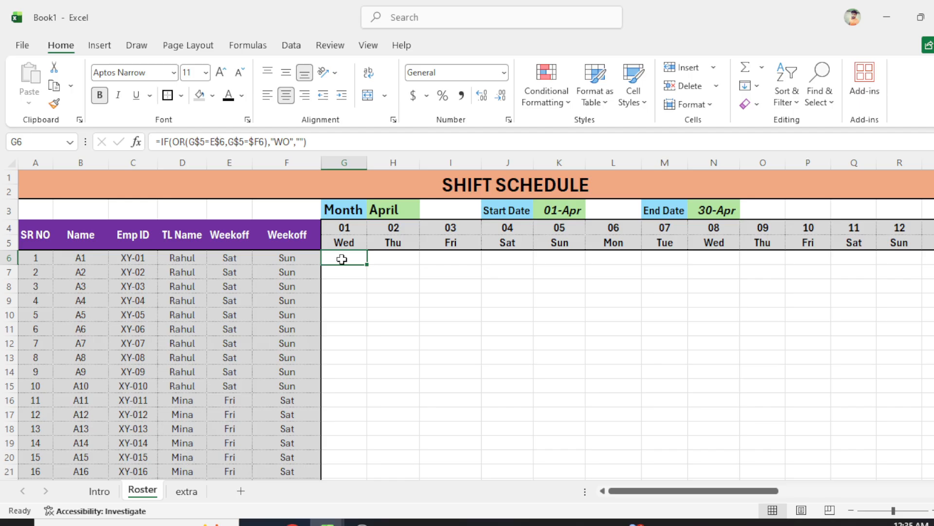
key("ctrl+c")
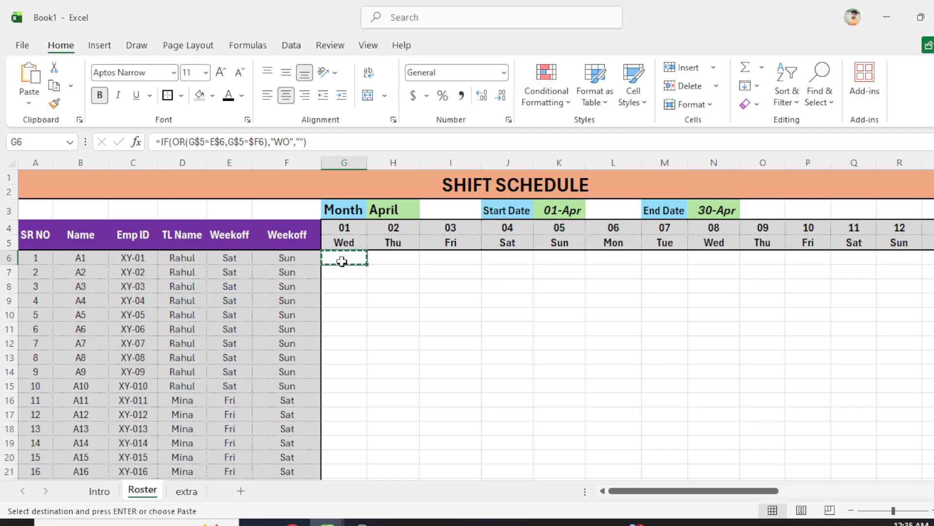
key("Left")
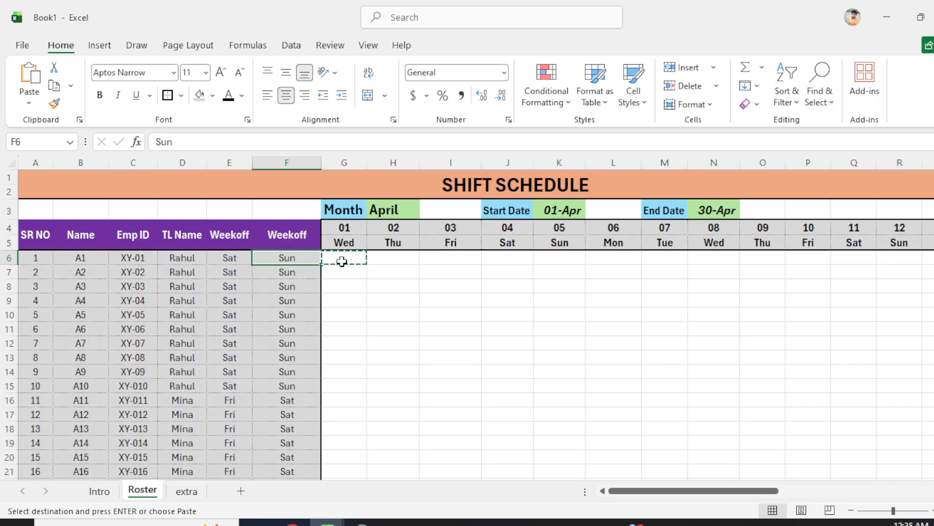
key("ctrl+Down")
key("Right")
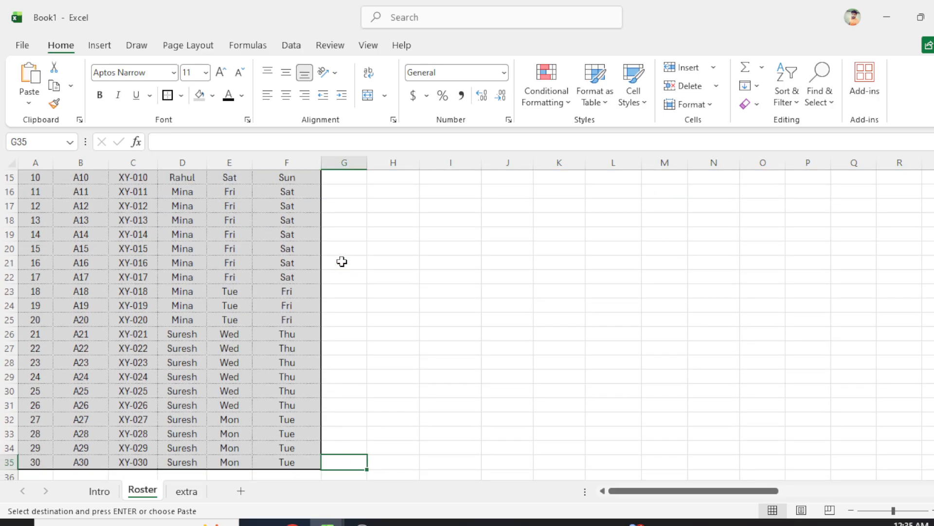
key("ctrl+shift+Up")
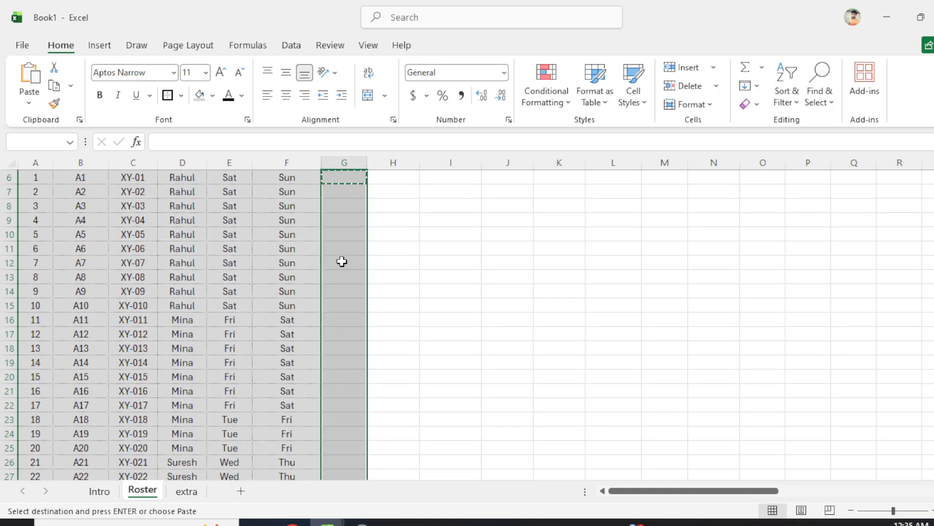
key("ctrl+alt+v")
key("Return")
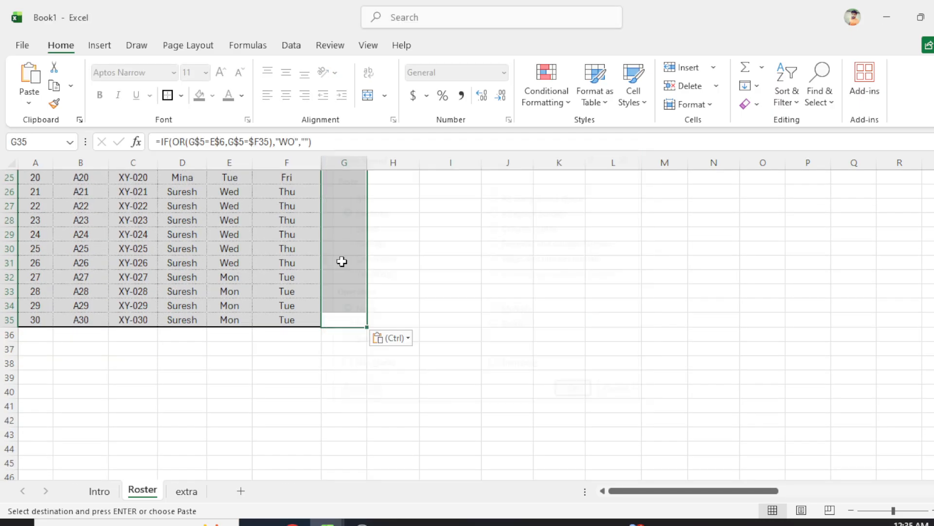
key("Up")
key("ctrl+Up")
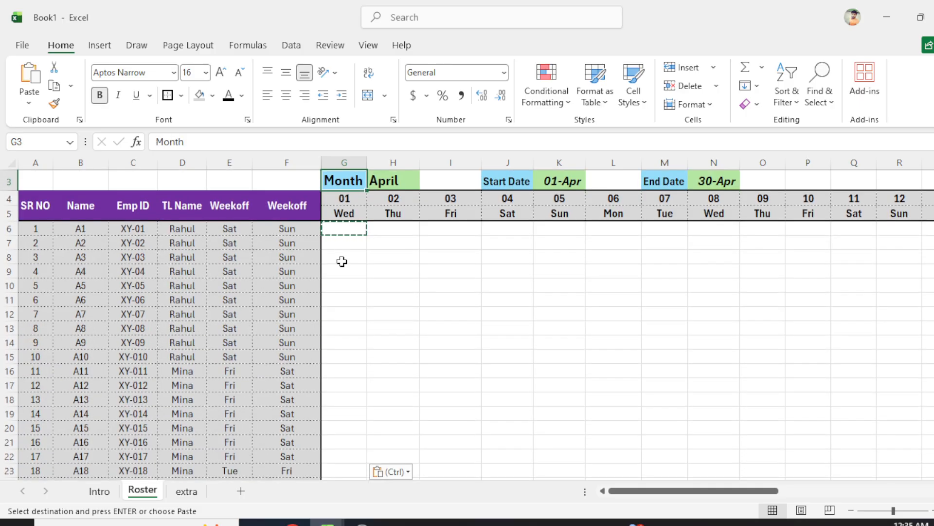
key("ctrl")
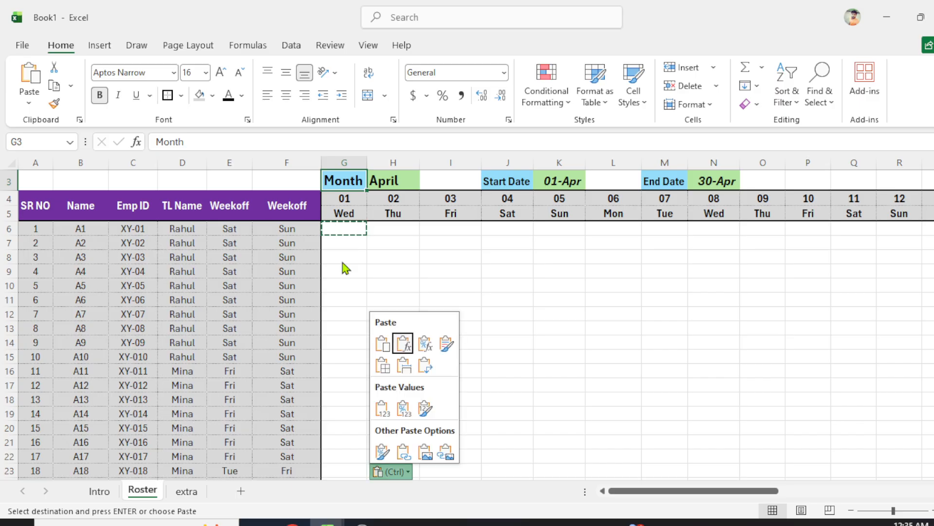
key("Escape")
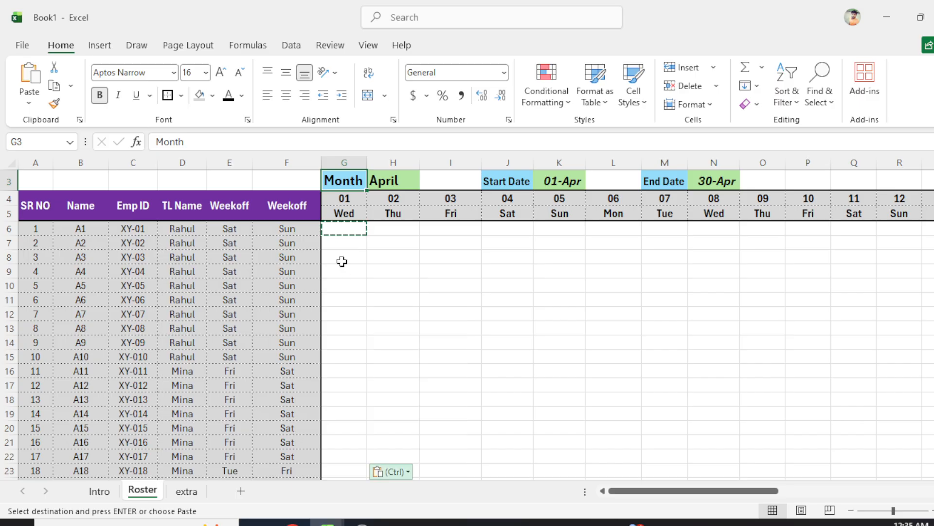
key("ctrl")
key("Escape")
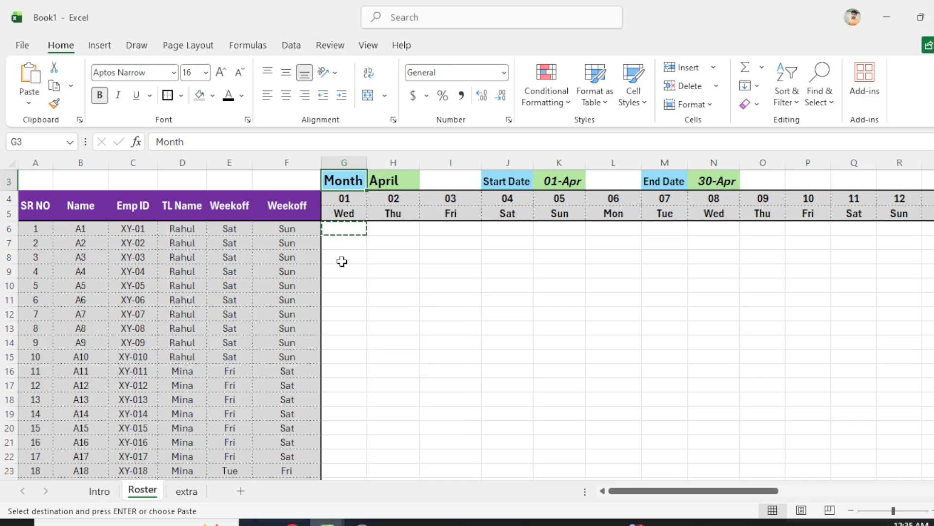
key("ctrl+Down")
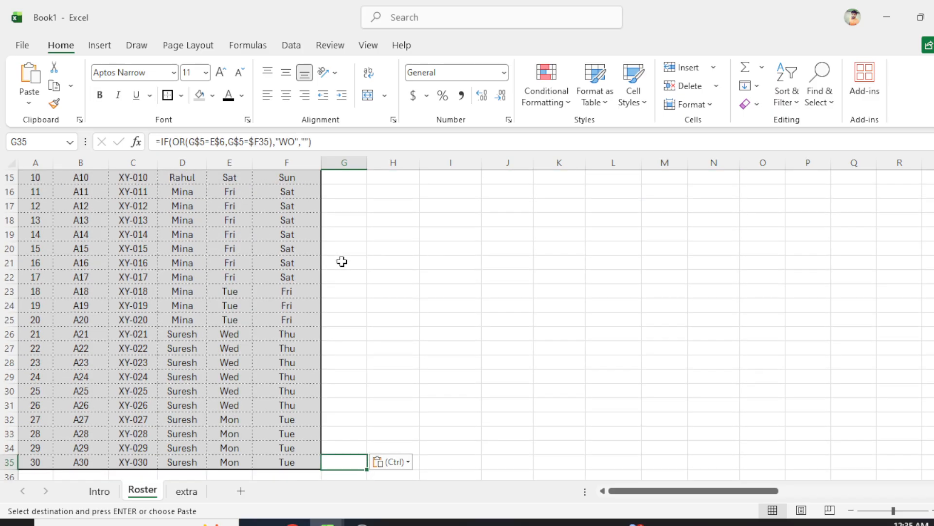
key("ctrl+Up")
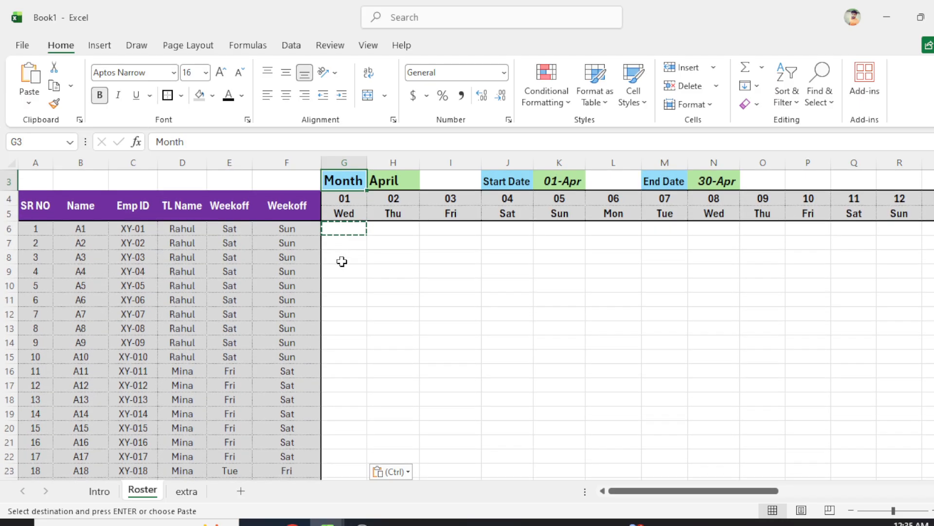
key("ctrl+Up")
key("ctrl")
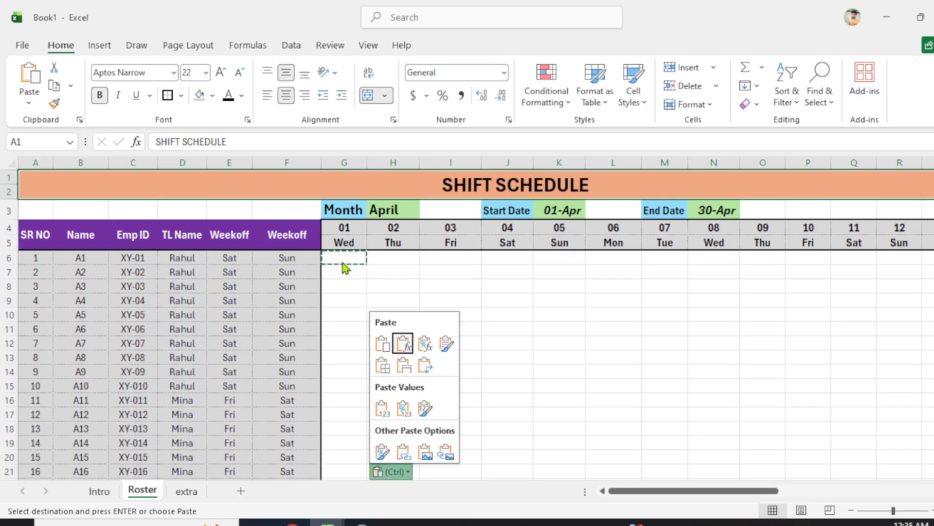
key("Up")
key("Escape")
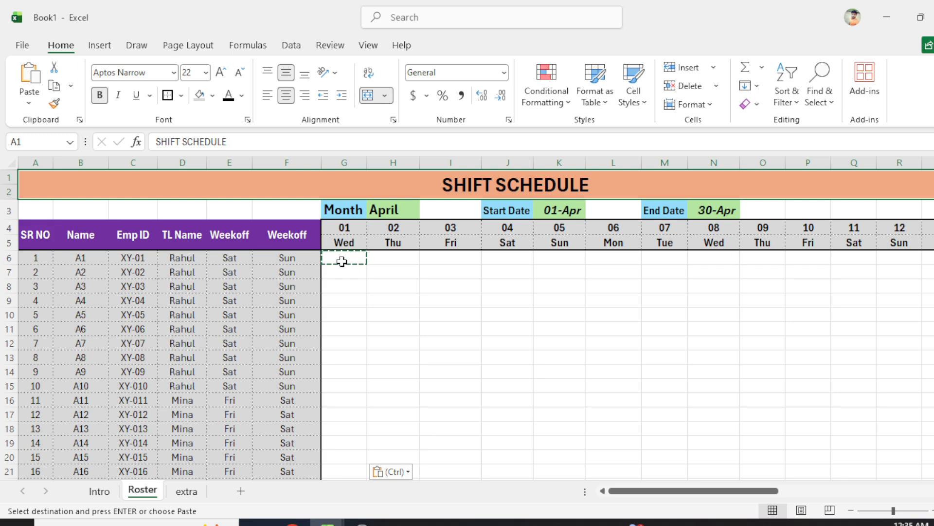
Paste the copied G6 formula as formulas only across row 6 through AK6, covering every date column
key("Right")
key("Down")
key("Down")
key("Down")
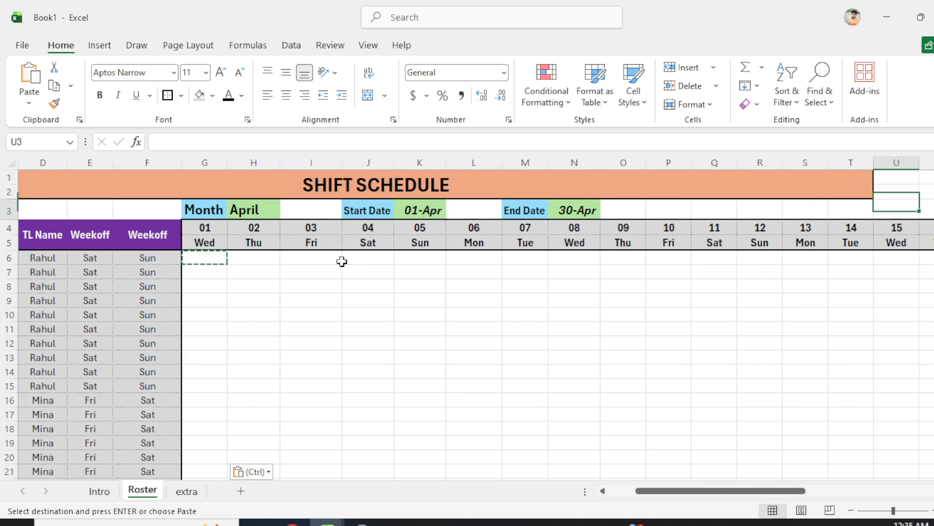
key("ctrl+Right")
key("Down")
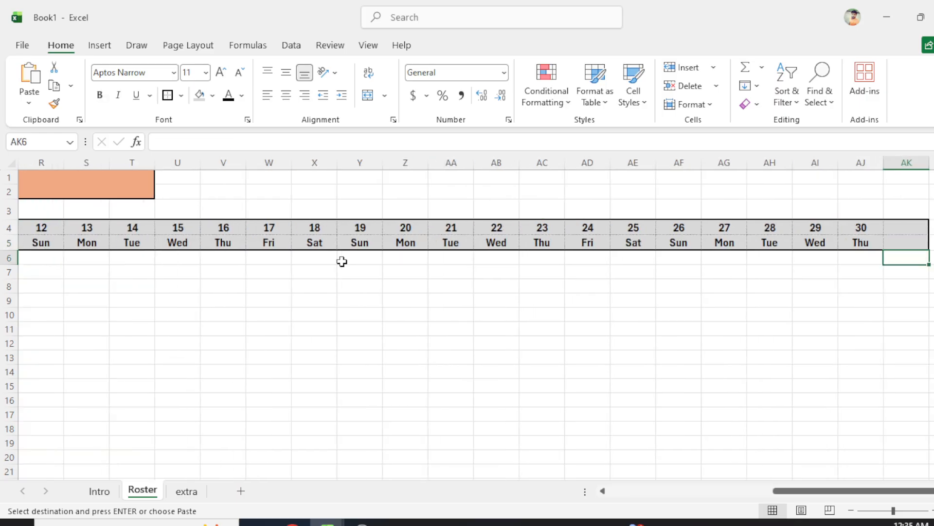
key("ctrl+shift+Left")
key("ctrl+v")
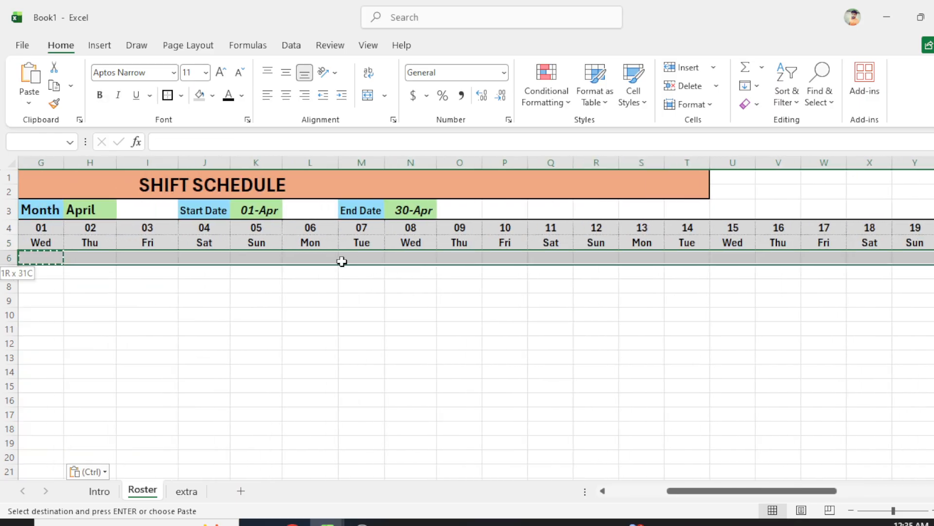
key("ctrl+alt+v")
key("f")
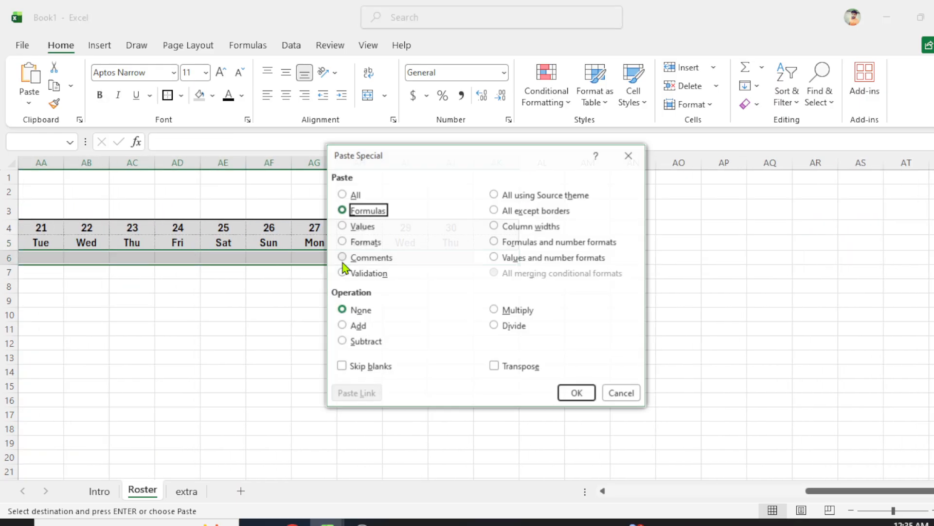
key("Return")
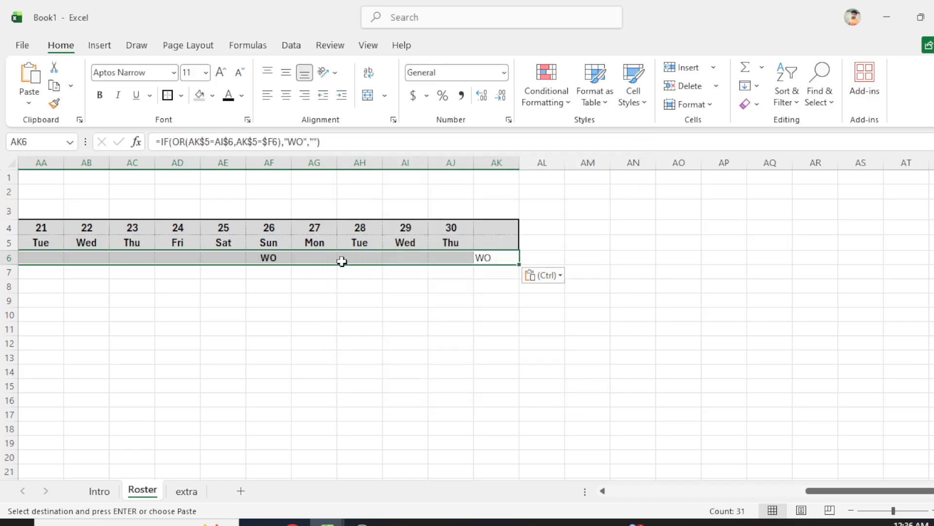
Fill the whole roster block G6:AK35 with the copied G6 formula, pasting formulas only
key("Left")
key("ctrl+Left")
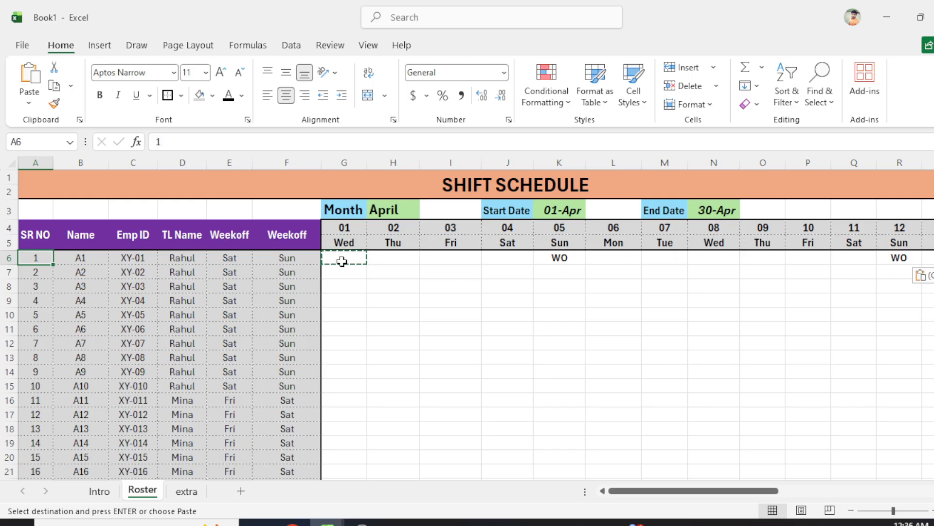
key("ctrl+shift+Down")
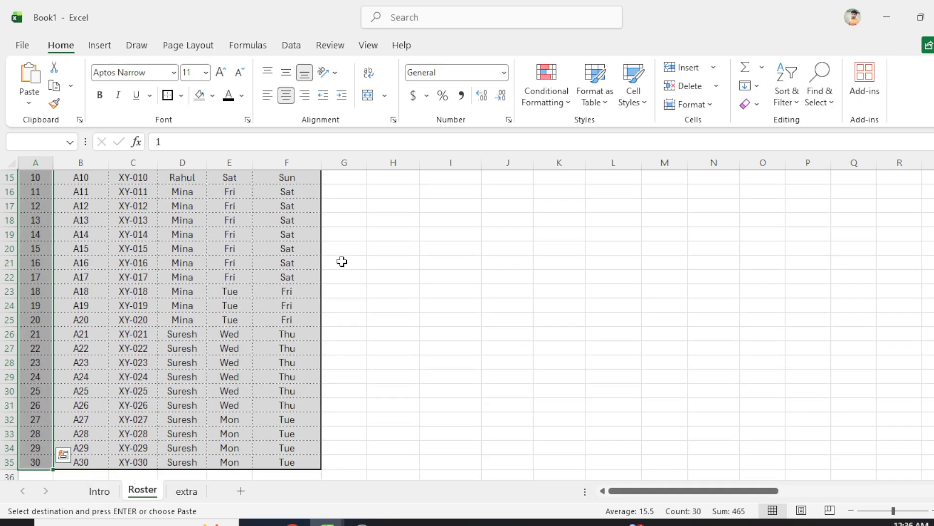
key("Up")
key("Down")
key("Right")
key("Right")
key("Right")
key("Right")
key("Right")
key("Right")
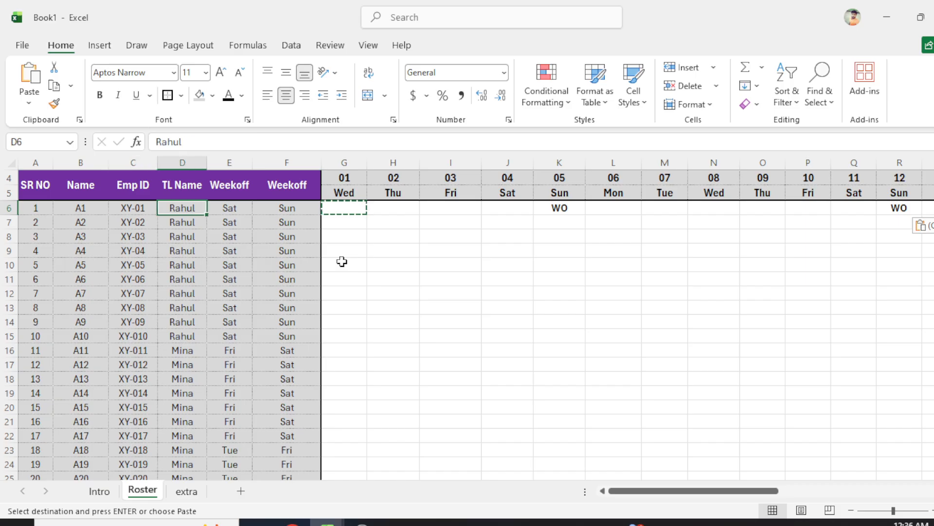
key("ctrl+shift+Down")
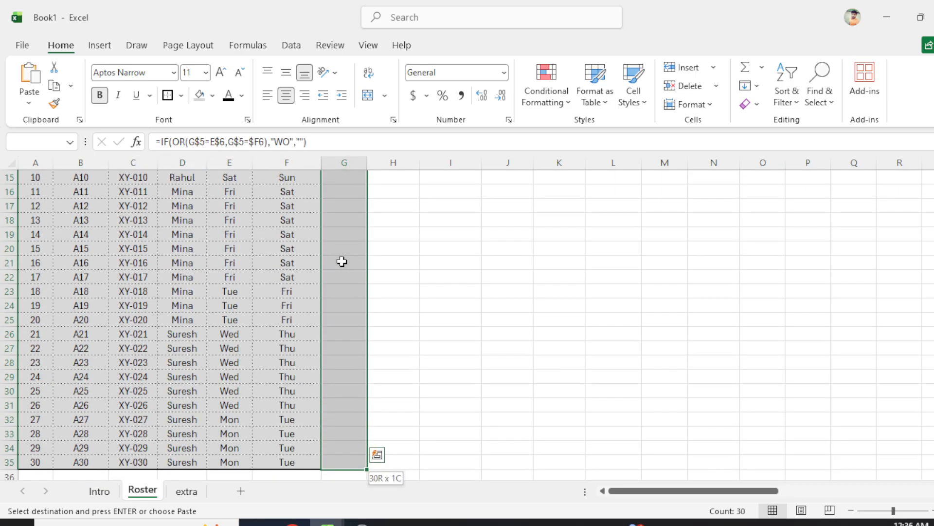
key("ctrl+shift+Right")
key("ctrl+alt+v")
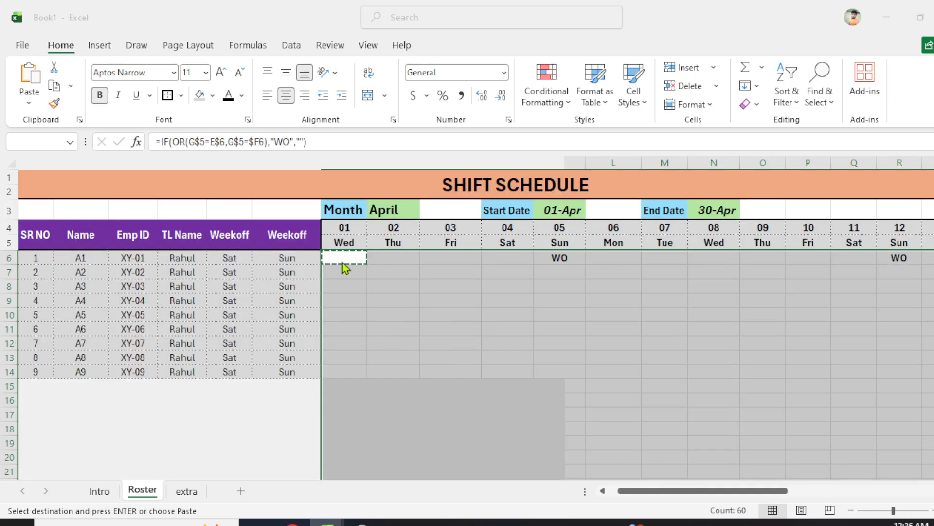
key("f")
key("Return")
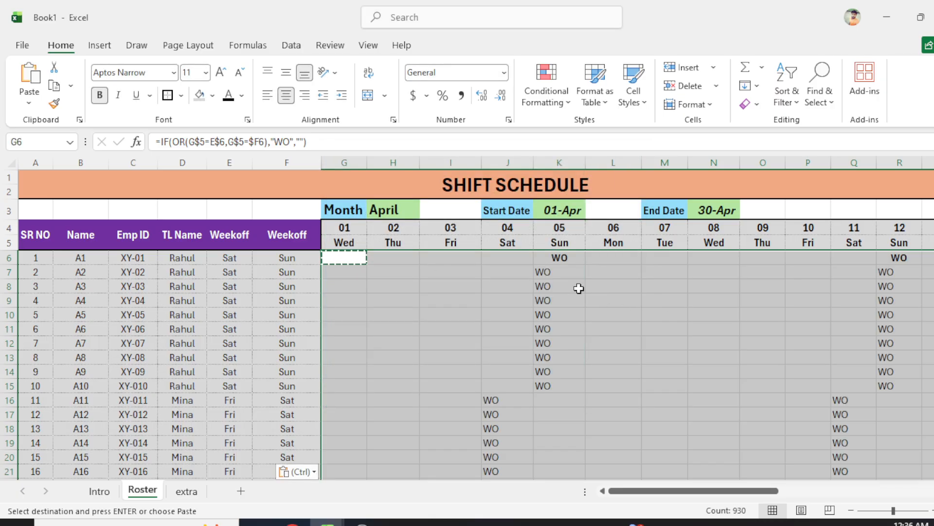
Centre the roster block vertically and horizontally, and highlight its cells equal to WO with Light Red Fill with Dark Red Text
left_click(286, 74)
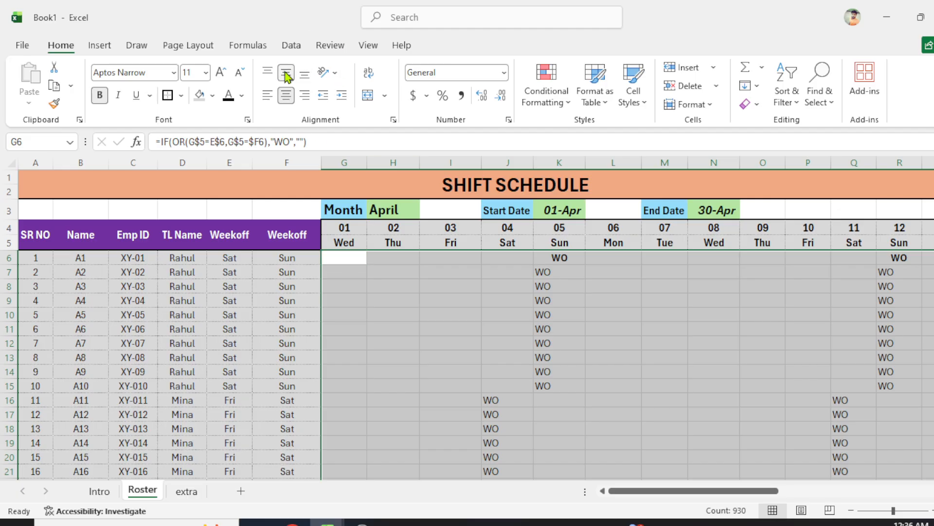
left_click(287, 97)
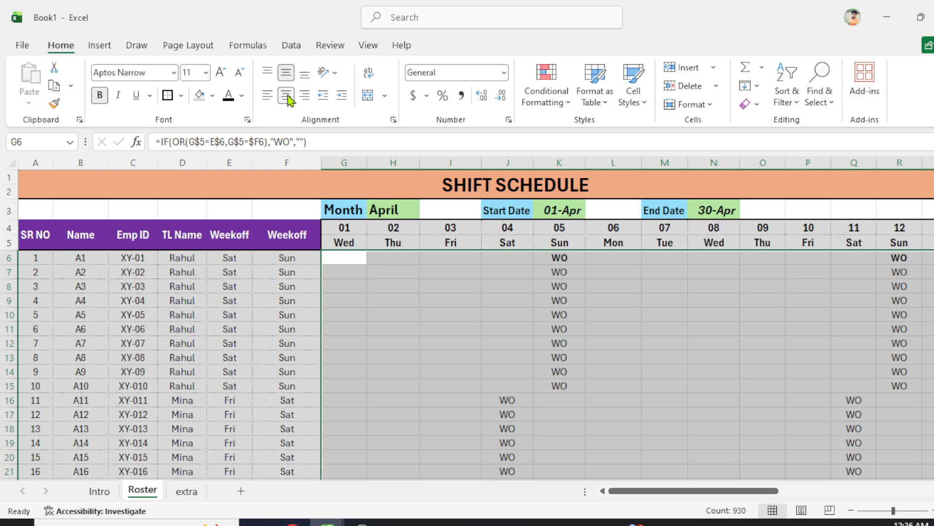
left_click(567, 108)
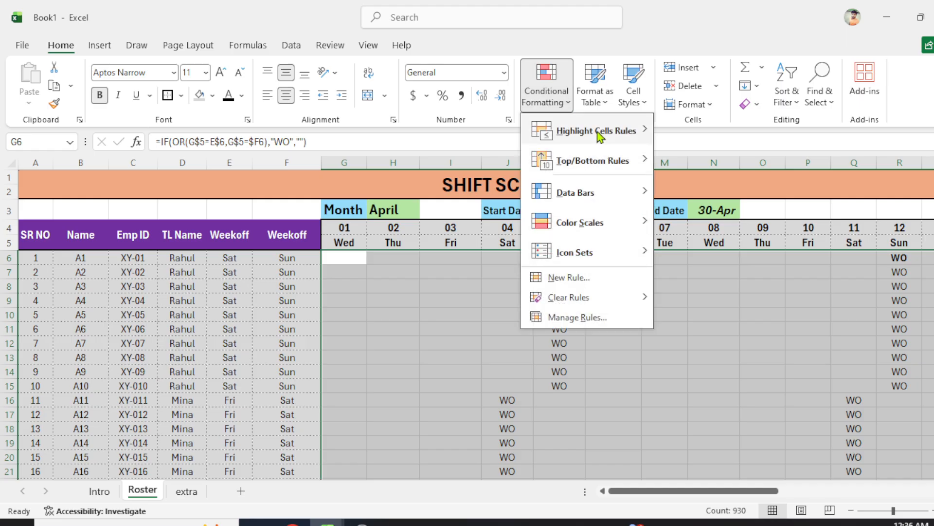
mouse_move(601, 136)
left_click(724, 221)
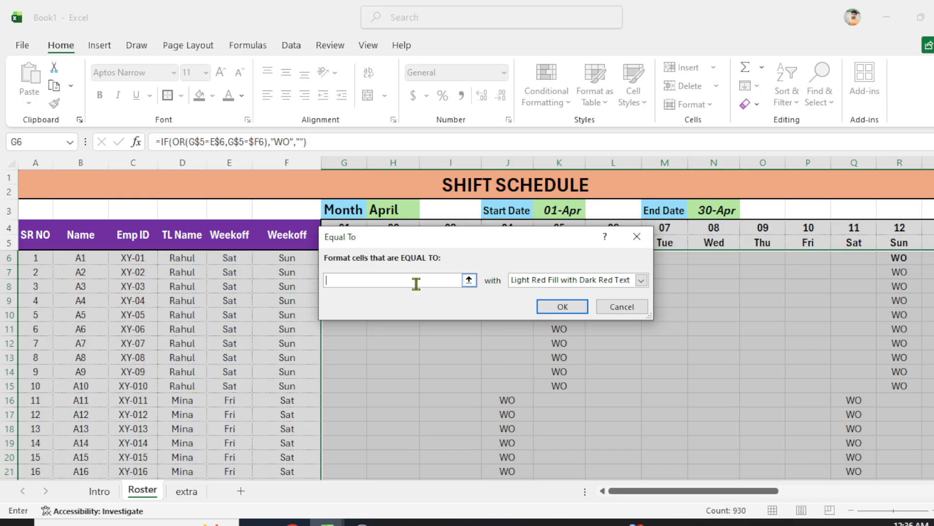
type("WO")
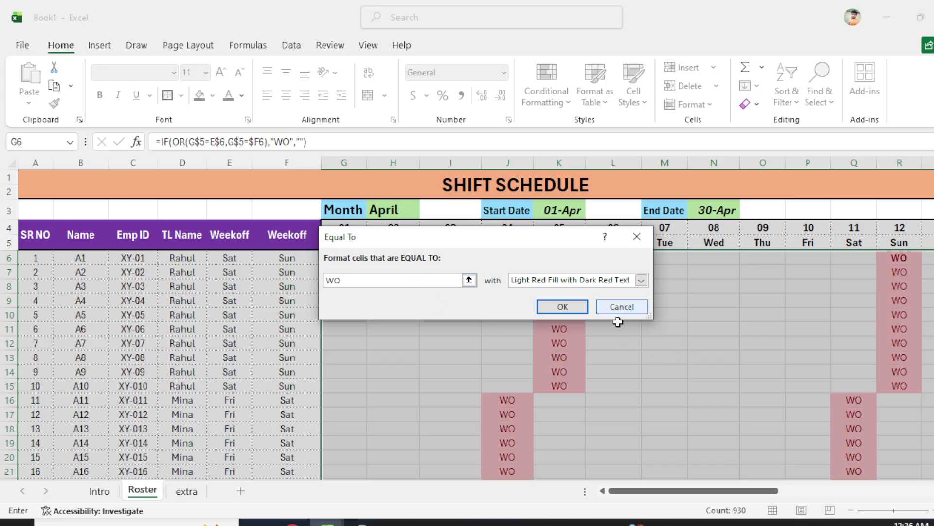
left_click(573, 307)
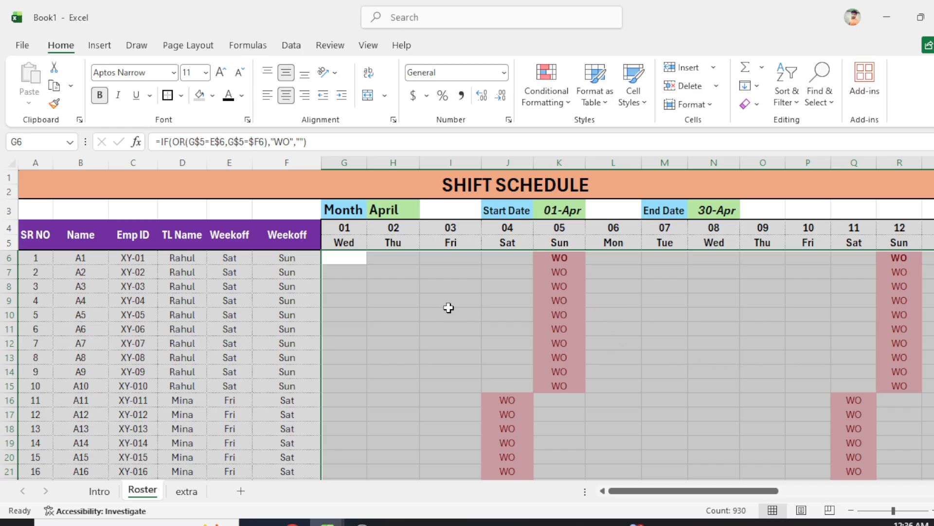
Examine the cell references in the formula in J6, the first employee's cell for day 04
left_click(509, 300)
left_click_drag(678, 494, 636, 494)
left_click(518, 262)
key("ctrl+b")
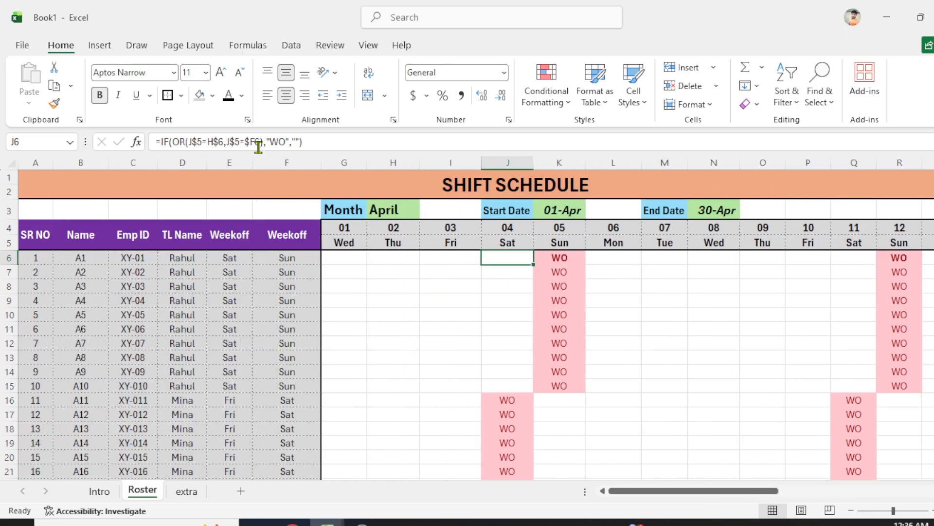
left_click(309, 142)
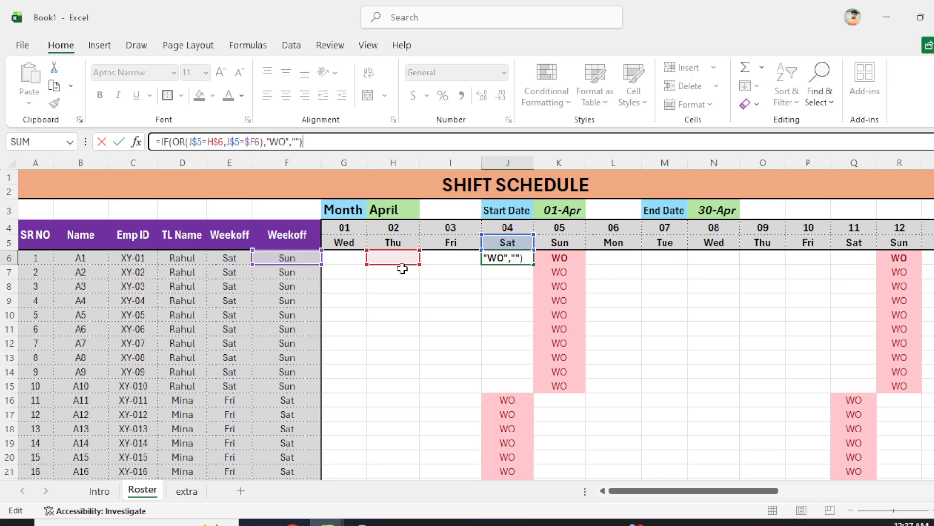
left_click(463, 324)
Correct the first week-off reference in the G6 formula to $E6, giving =IF(OR(G$5=$E6,G$5=$F6),"WO","")
left_click(344, 258)
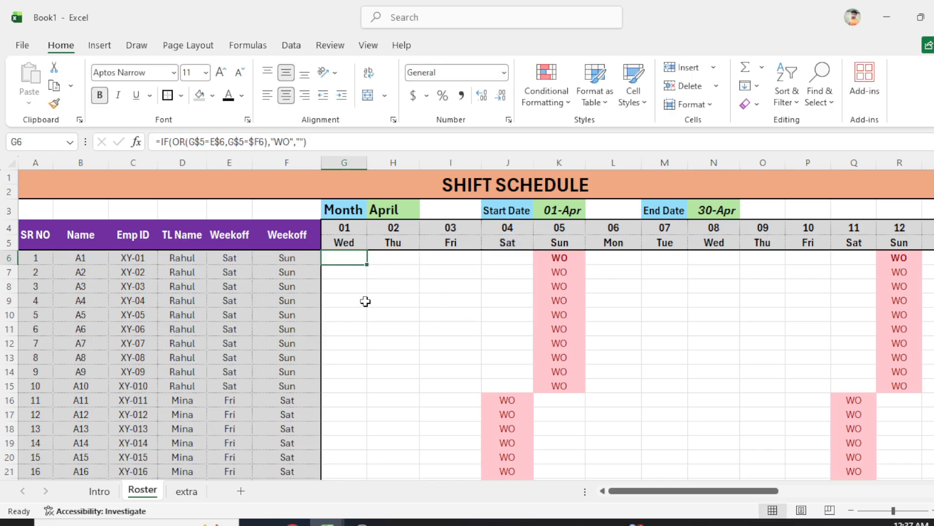
left_click(181, 142)
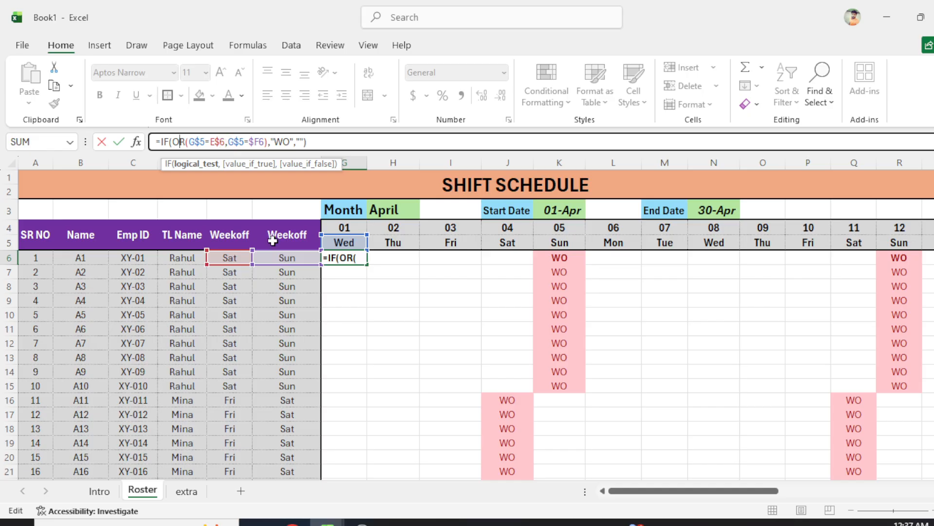
left_click(222, 141)
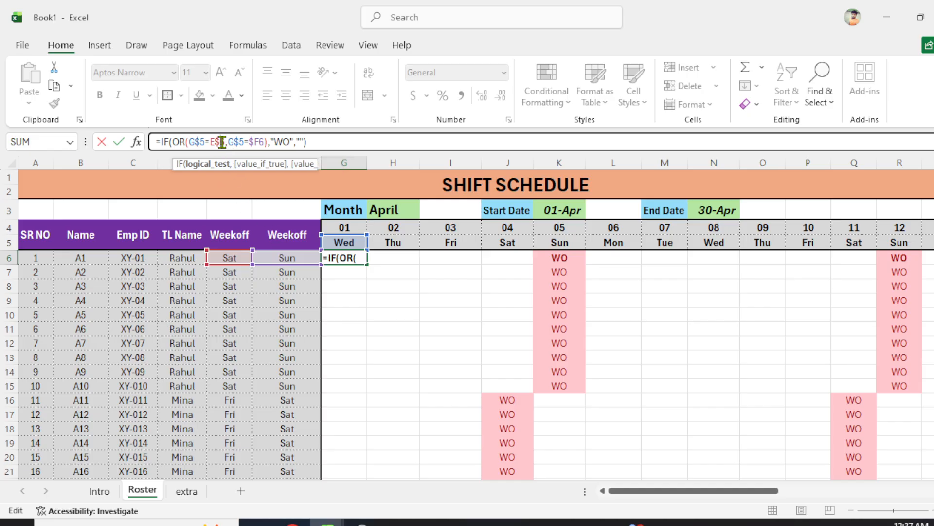
key("F4")
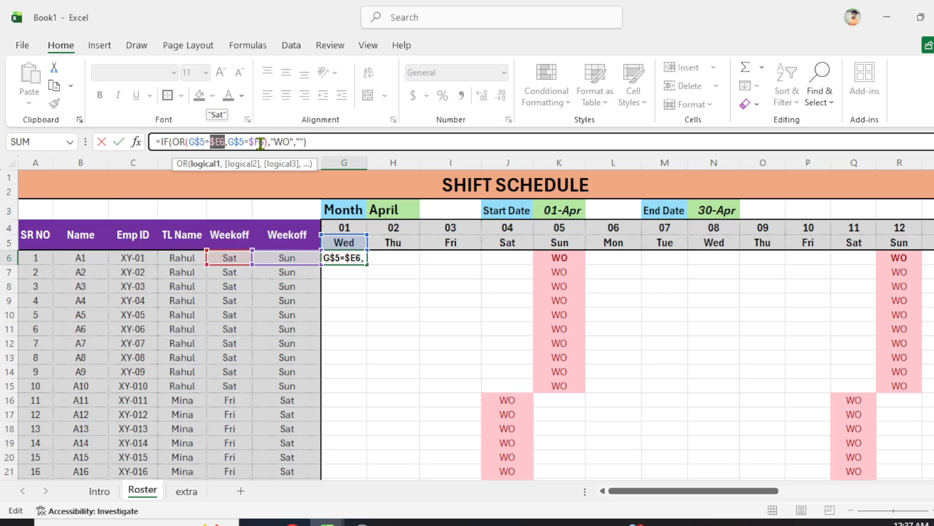
key("Return")
Copy the corrected G6 formula and paste it as formulas only over the whole roster block G6:AK35
left_click(358, 257)
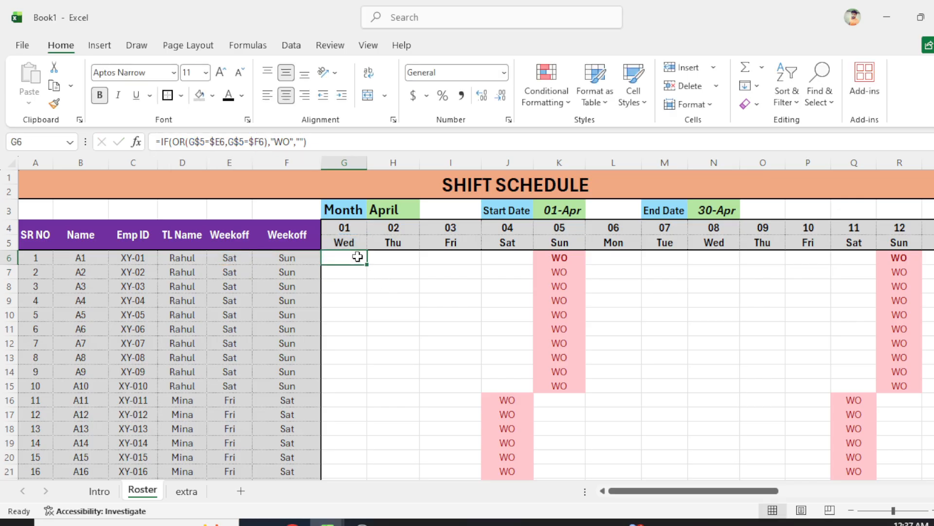
key("ctrl+c")
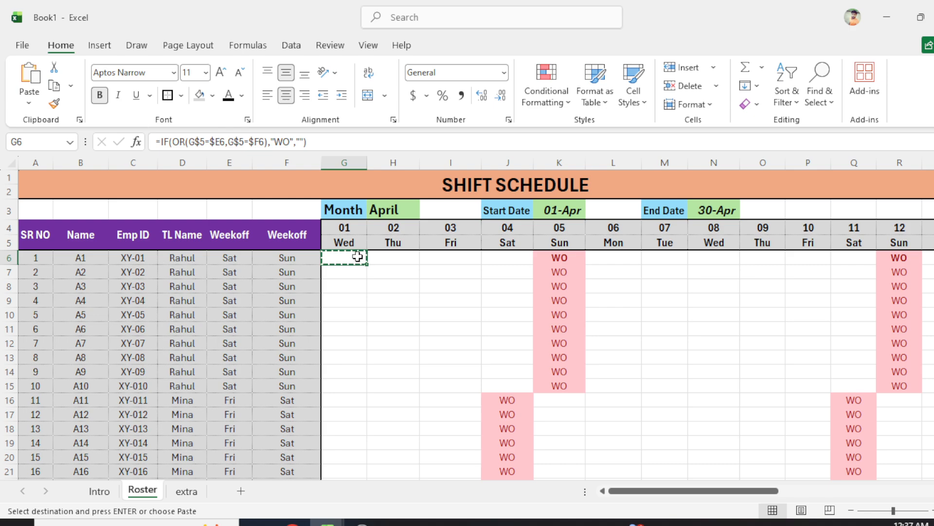
key("ctrl+shift+Right")
key("ctrl+shift+Down")
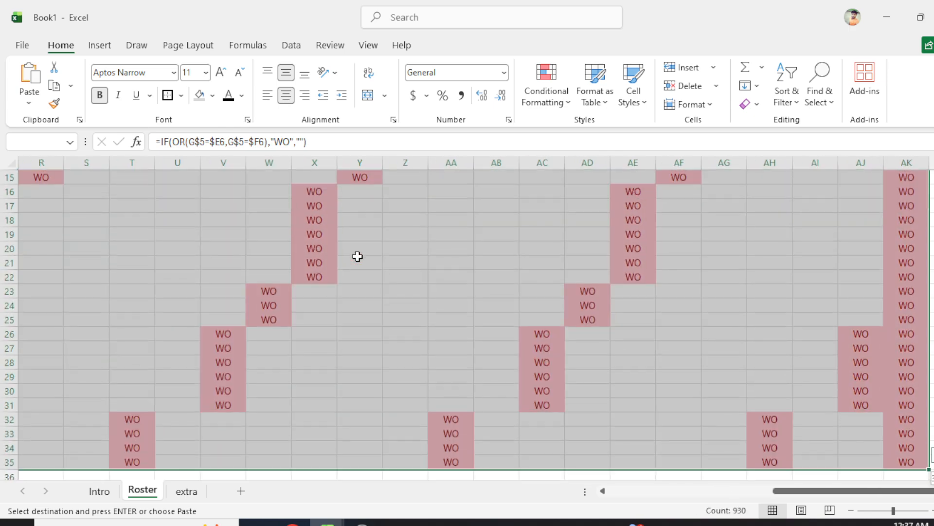
key("ctrl+alt+v")
key("f")
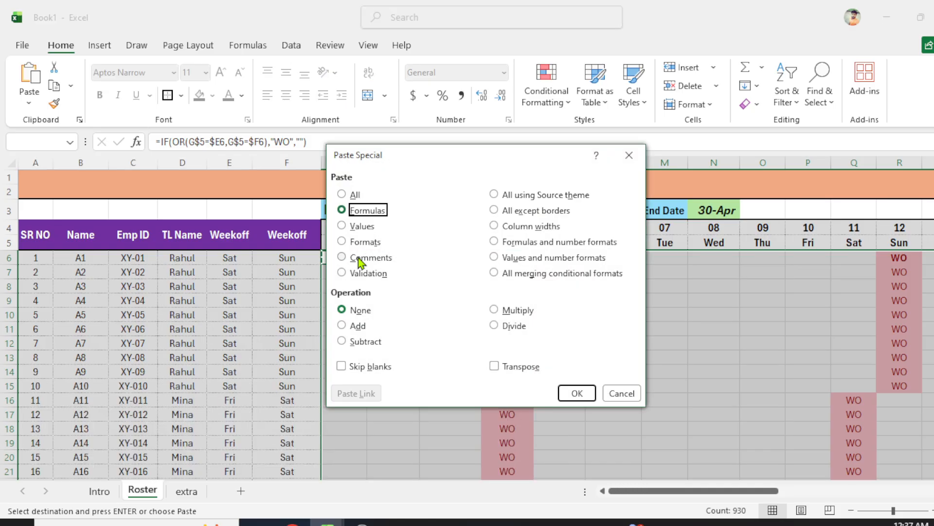
key("Return")
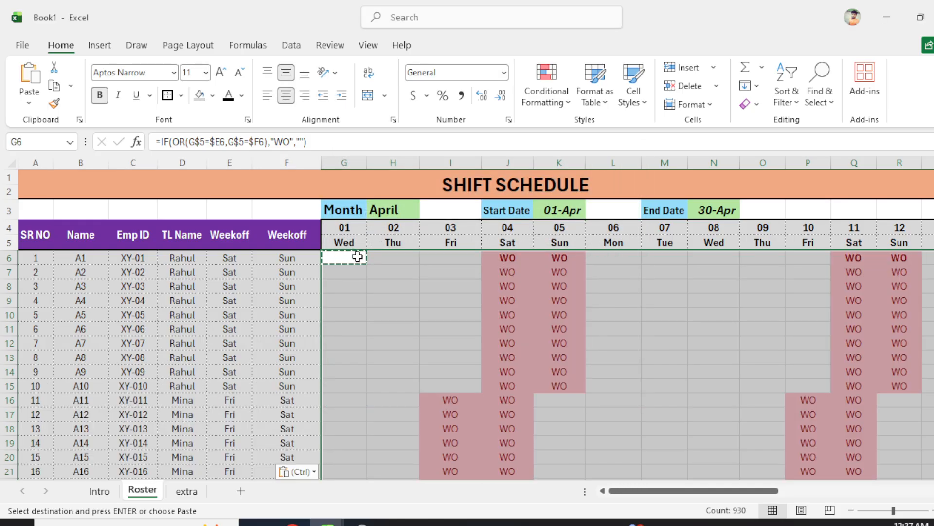
Examine the WO marks against both week-off columns for all employee rows
scroll(707, 379, "down", 7)
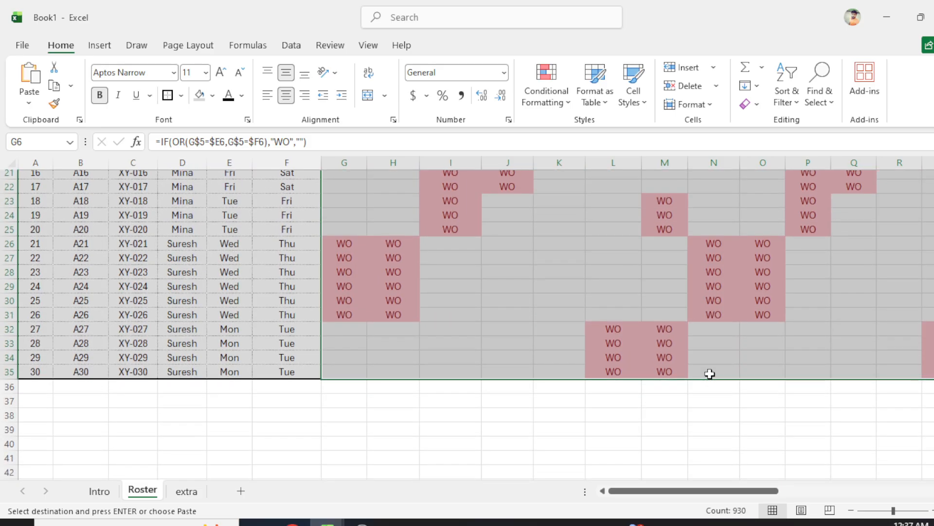
scroll(709, 374, "up", 7)
scroll(643, 316, "down", 4)
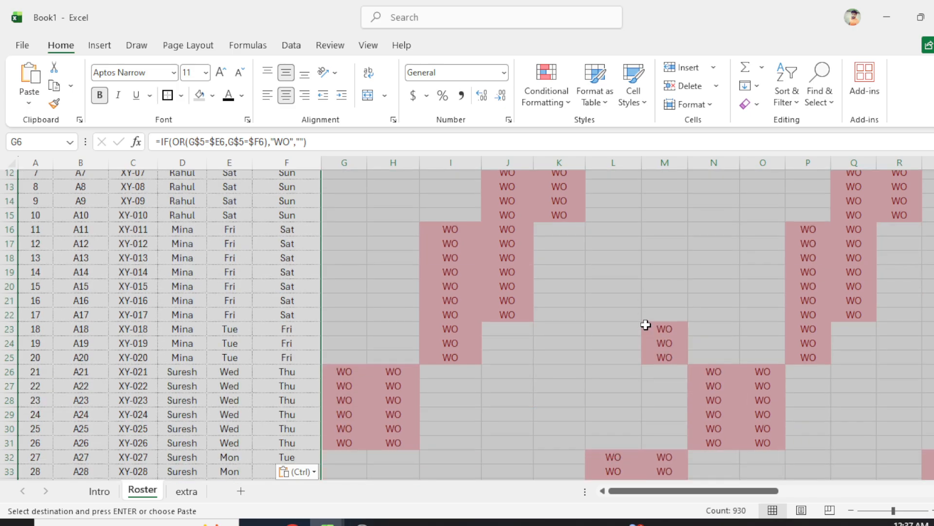
scroll(645, 324, "down", 4)
scroll(646, 325, "up", 8)
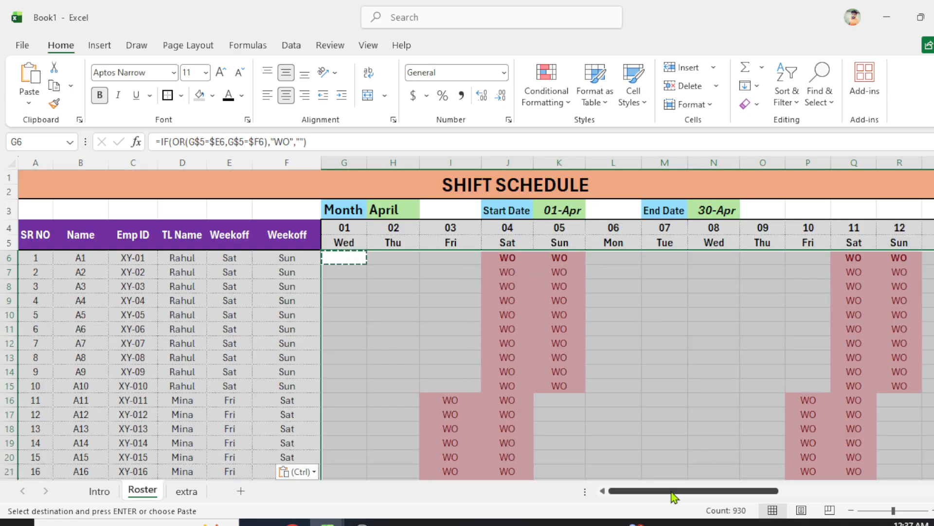
left_click_drag(673, 494, 563, 476)
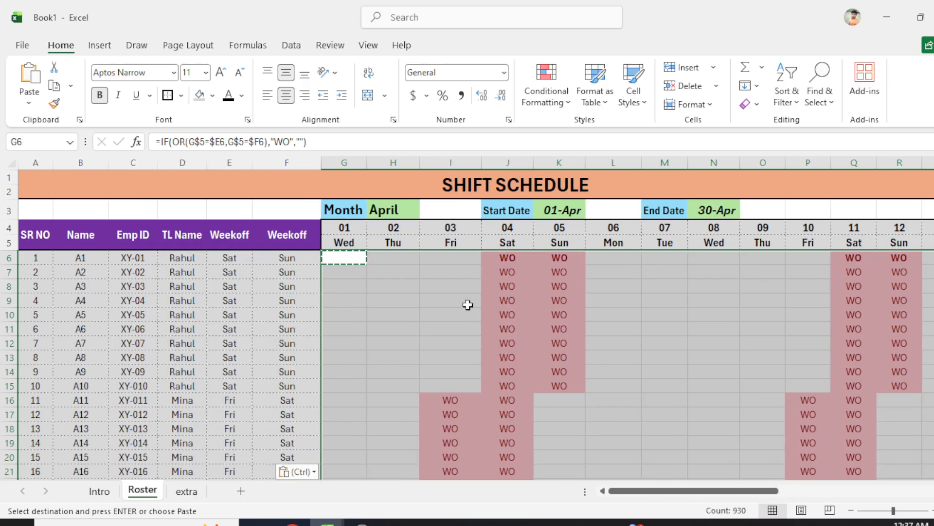
left_click_drag(402, 300, 395, 287)
Test the roster by switching the month in H3 to May, January and February
left_click(400, 212)
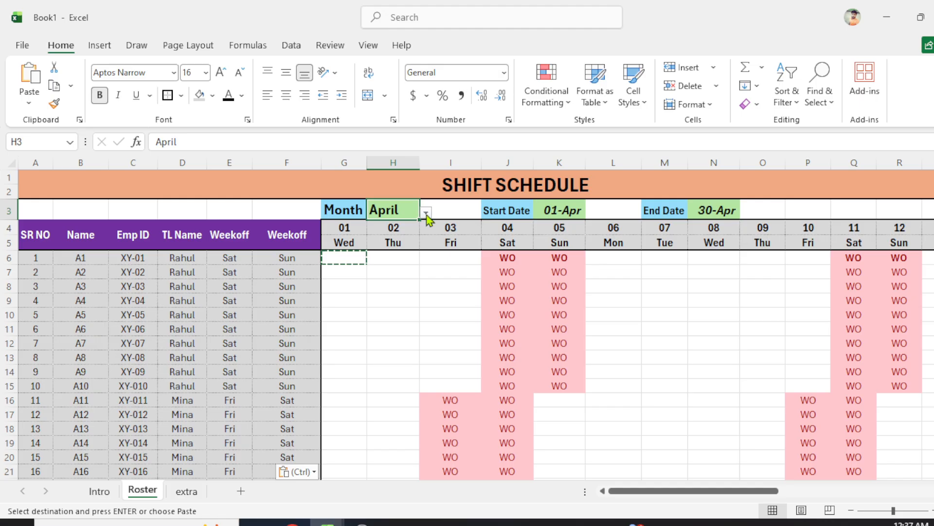
left_click(426, 215)
left_click(414, 276)
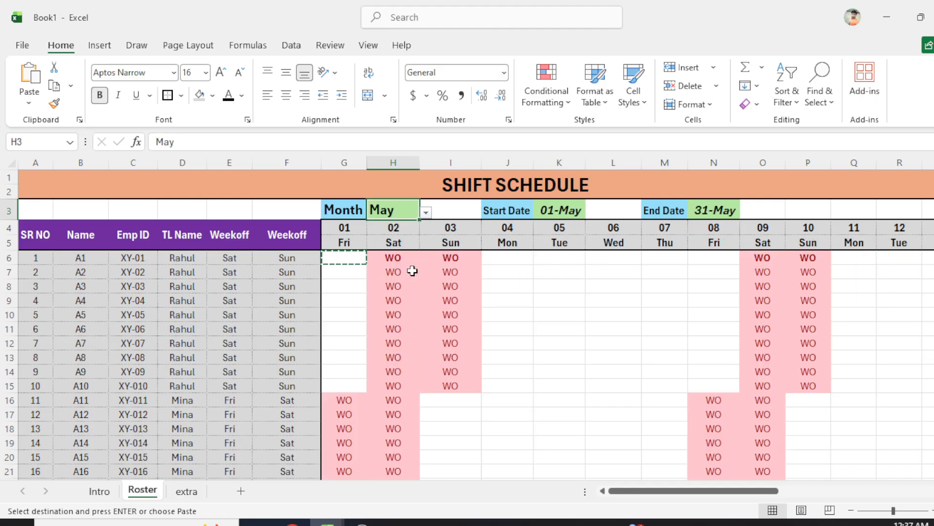
left_click(425, 213)
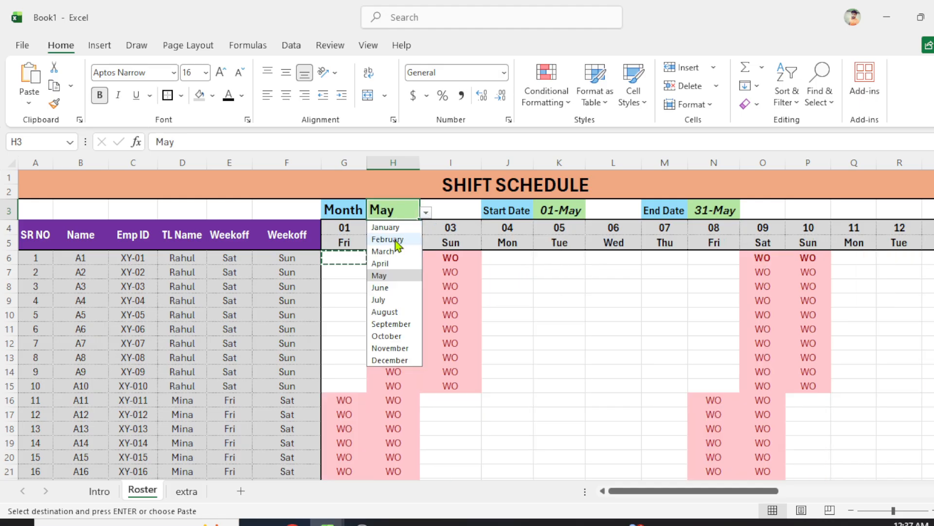
left_click(399, 232)
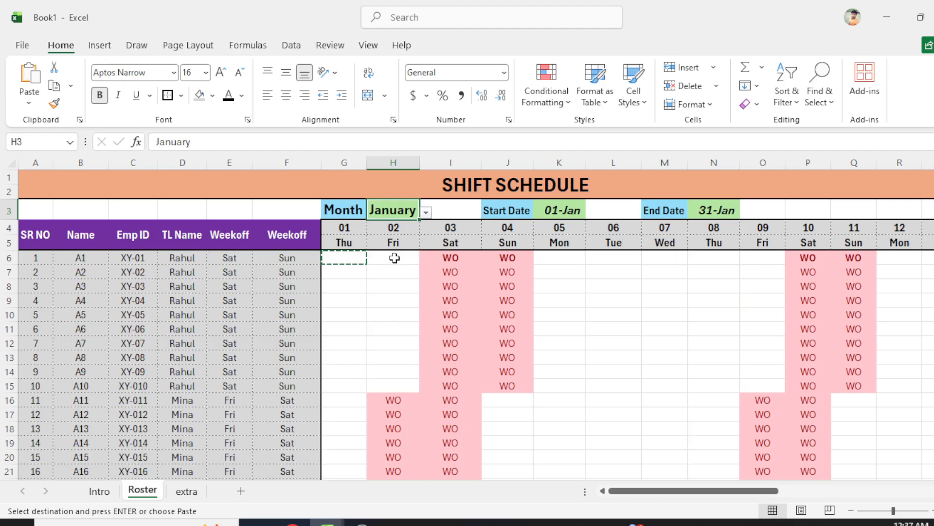
left_click(427, 213)
left_click(388, 239)
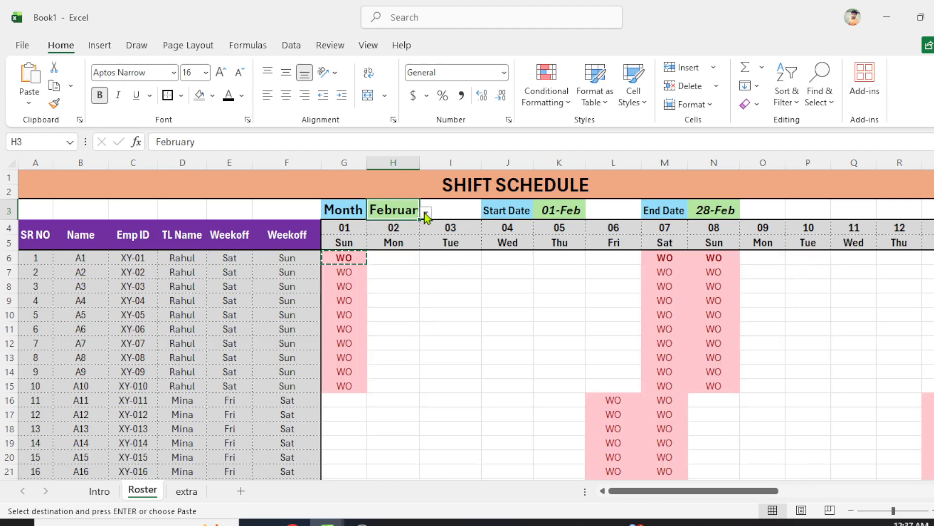
Test the roster with November and December in H3, and set the month to January
left_click(425, 213)
left_click(389, 347)
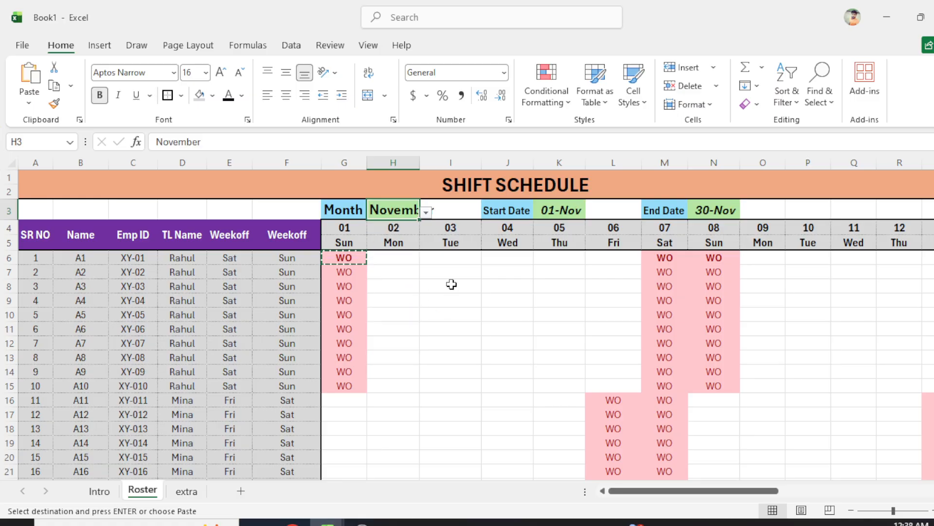
left_click(426, 213)
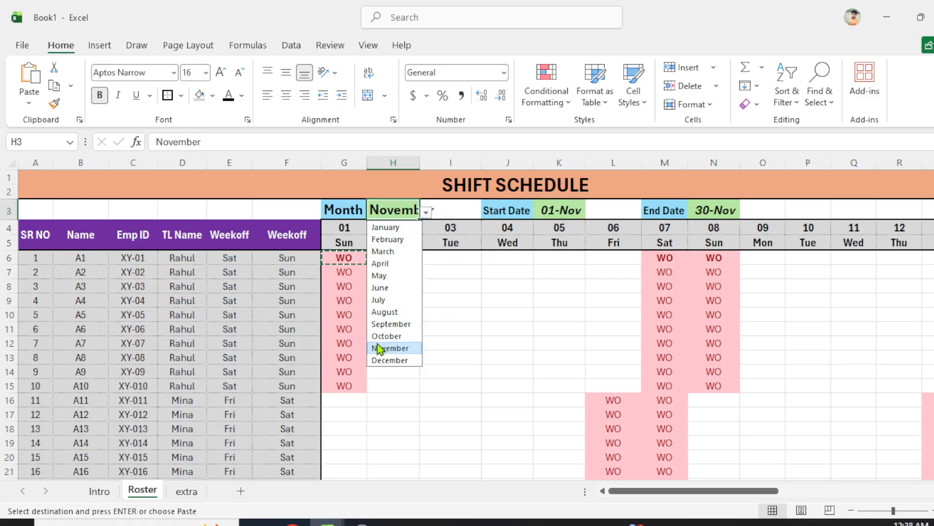
left_click(388, 360)
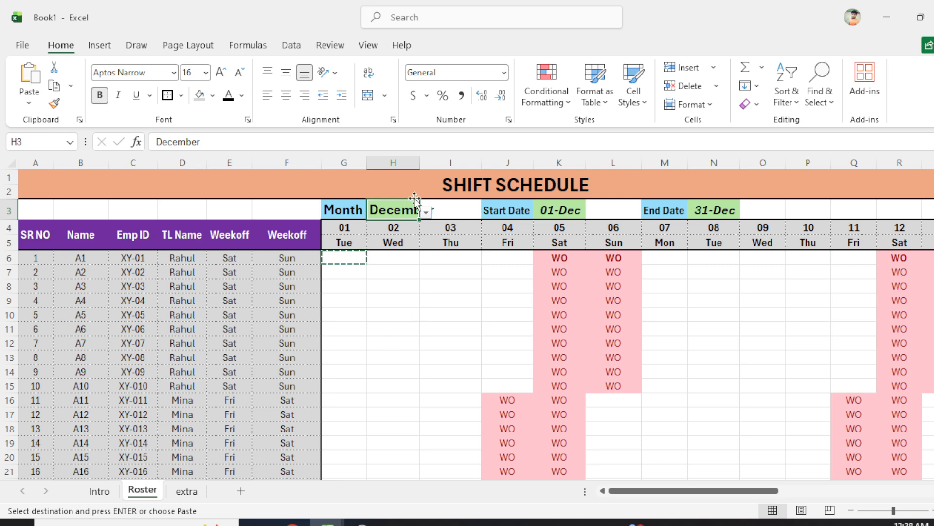
left_click(426, 213)
left_click(388, 225)
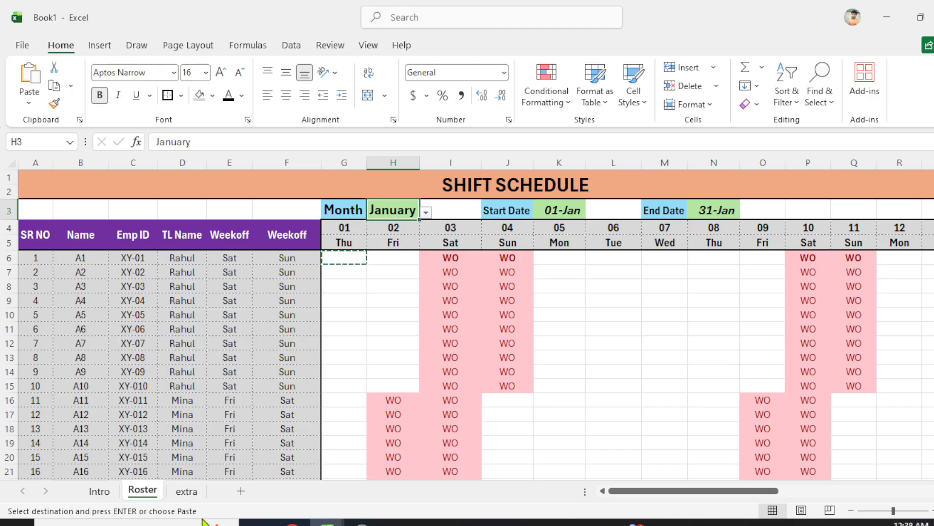
On the extra sheet, copy the three shift timings in A15:A17 to E15:E17 beside the TL names
left_click(187, 490)
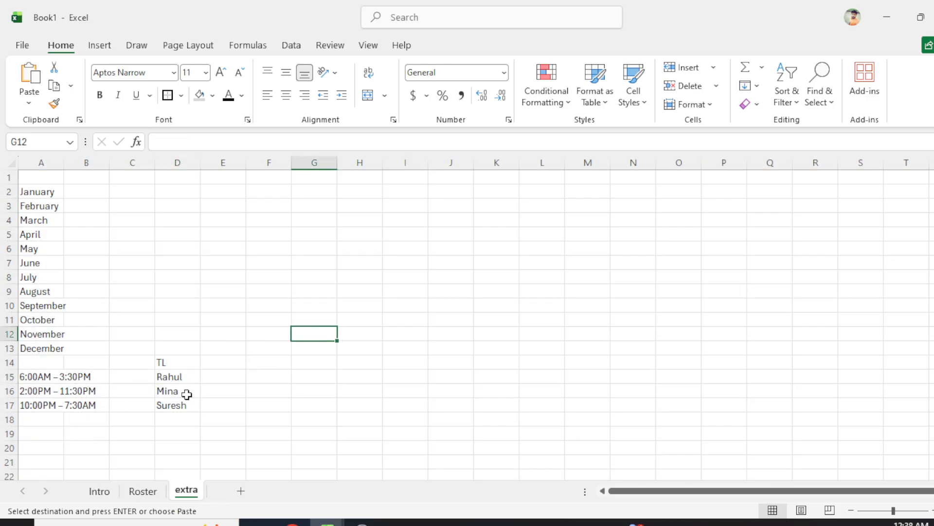
left_click_drag(46, 376, 46, 402)
key("ctrl+c")
left_click(229, 376)
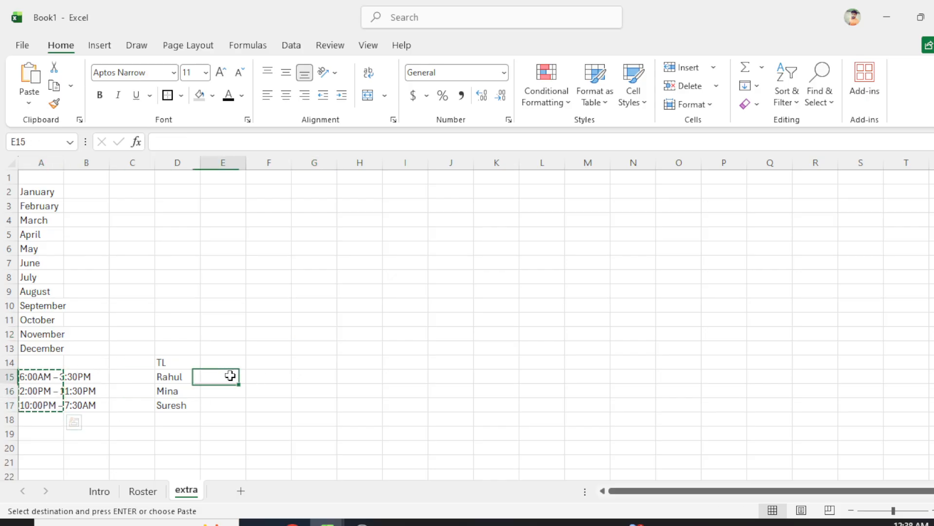
key("ctrl+v")
left_click(299, 338)
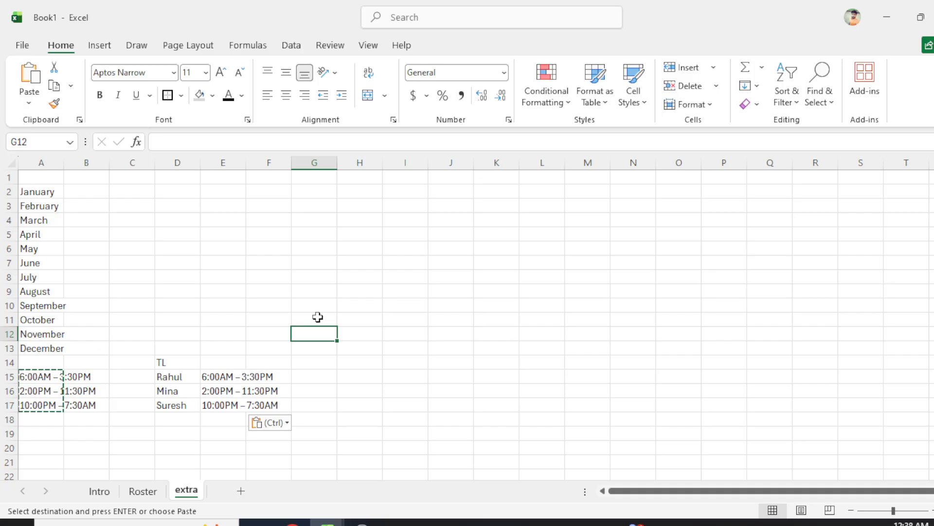
Copy the shift timings in E15:E17 and paste them into a new Notepad document
left_click_drag(239, 374, 228, 403)
key("ctrl+c")
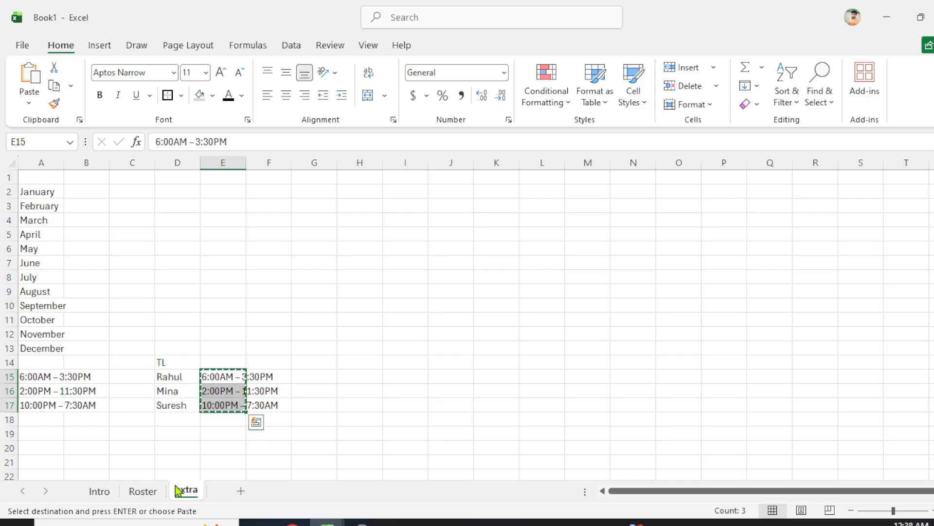
left_click(142, 491)
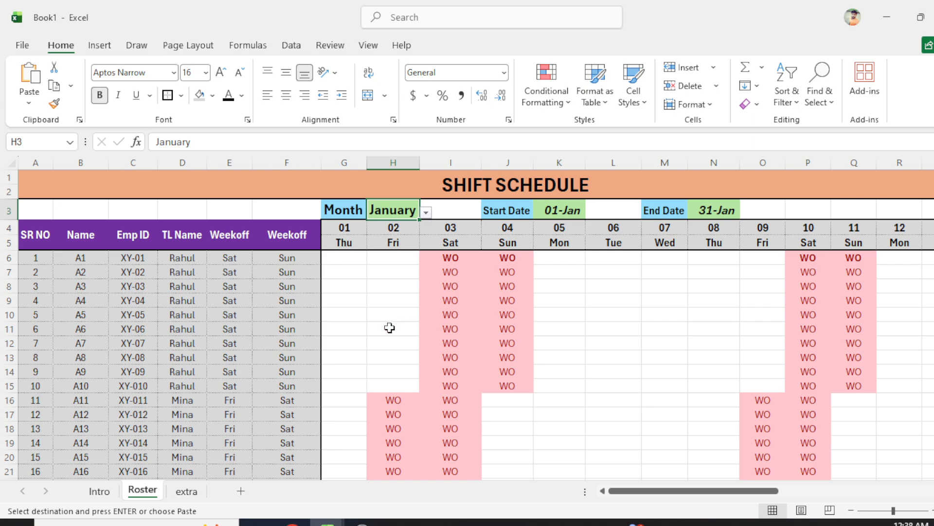
scroll(390, 328, "down", 7)
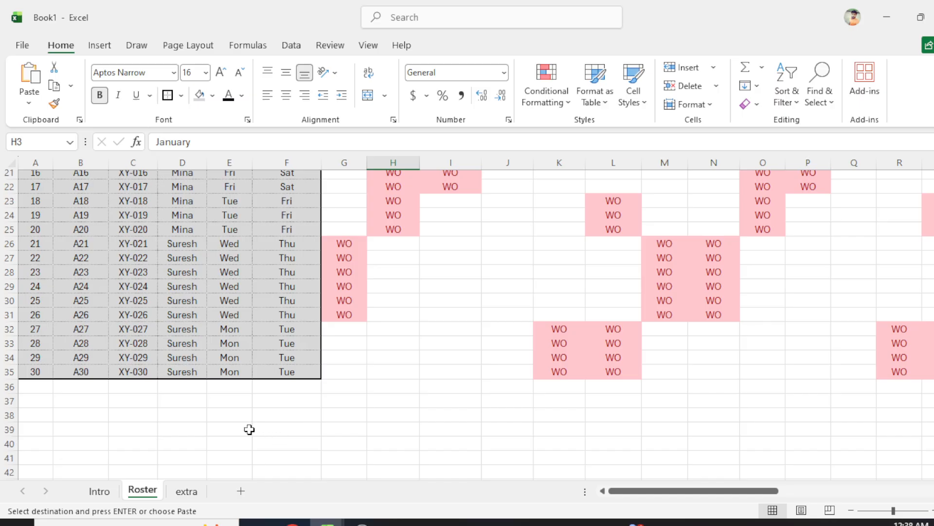
scroll(361, 374, "up", 7)
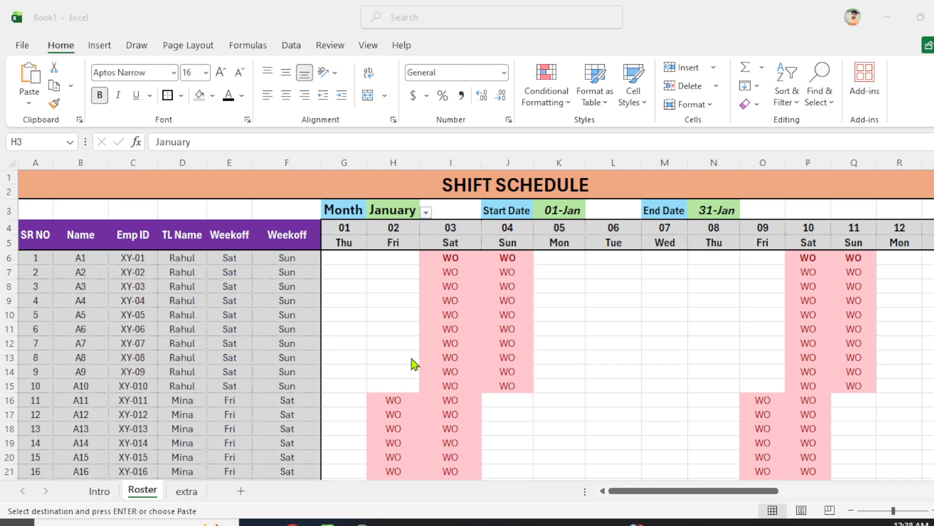
key("super")
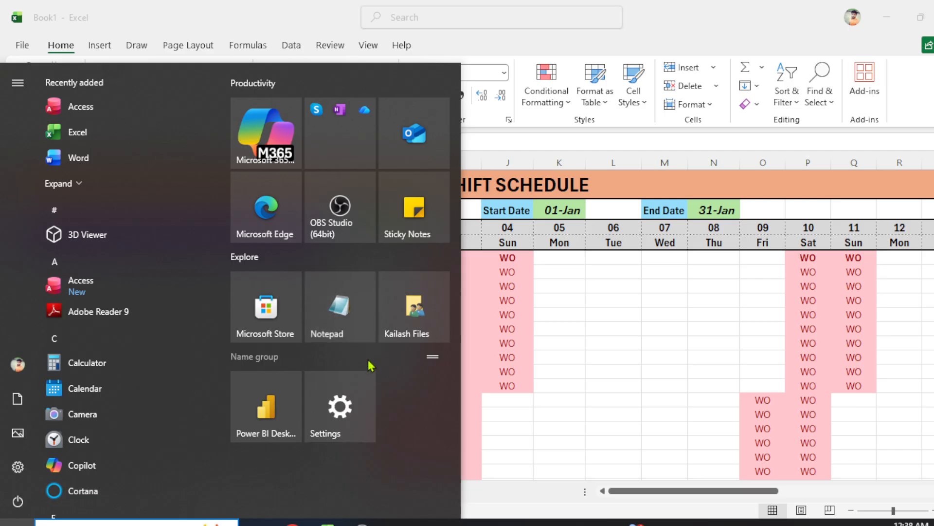
left_click(336, 312)
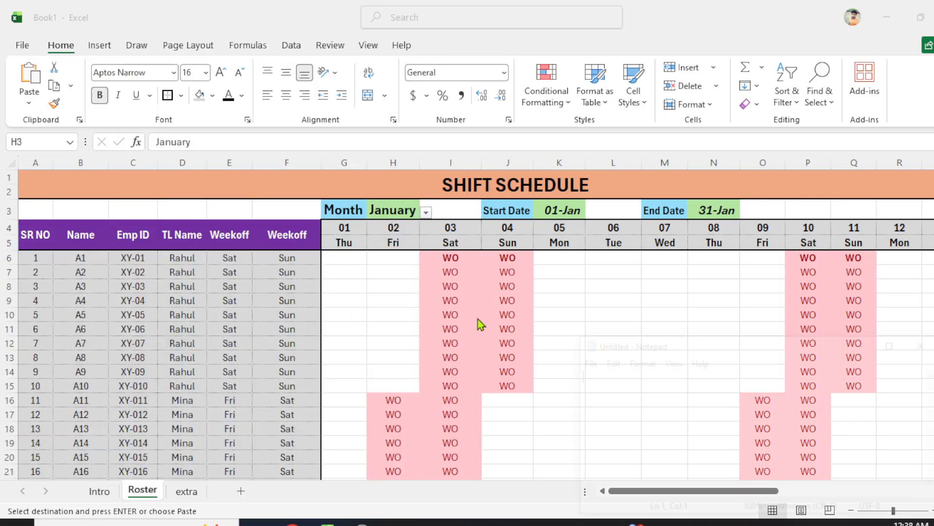
key("ctrl+v")
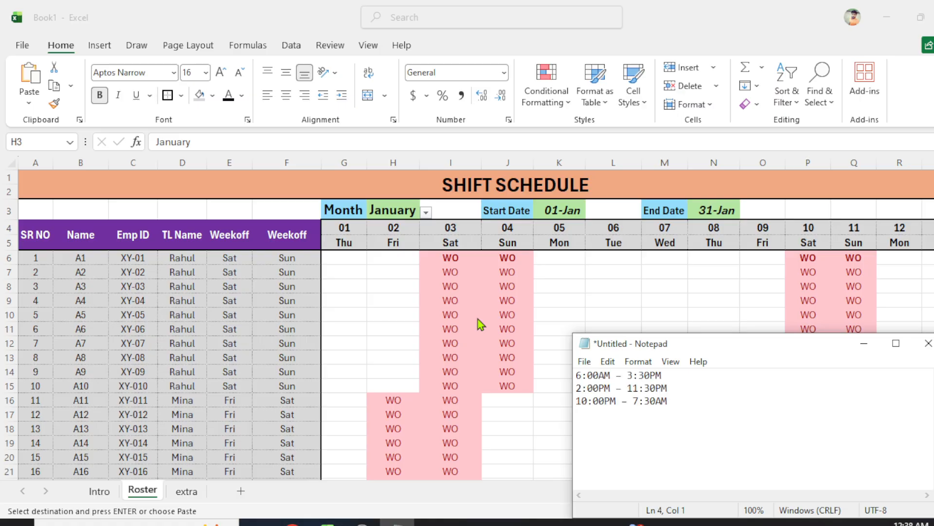
Select the schedule grid G6:AK35 on the Roster sheet and start an Equal To highlight rule for it
left_click(480, 299)
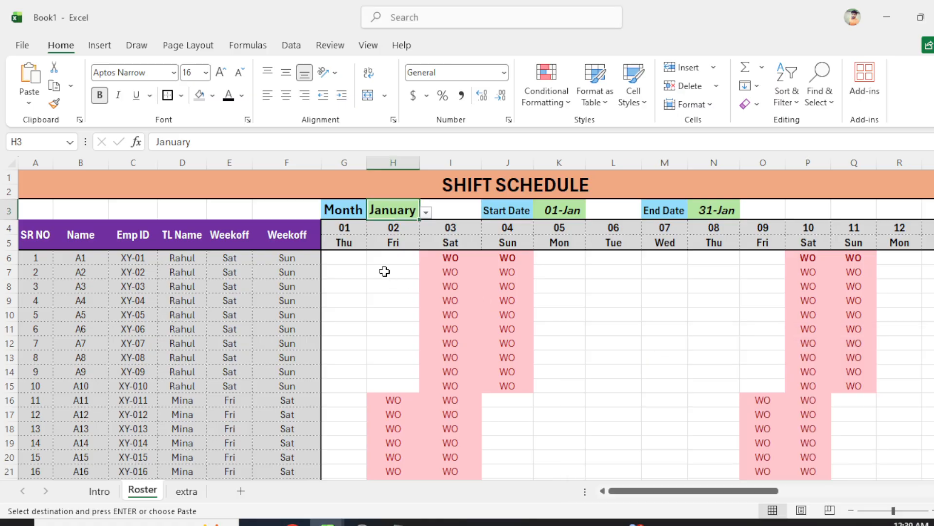
left_click(346, 268)
left_click(350, 257)
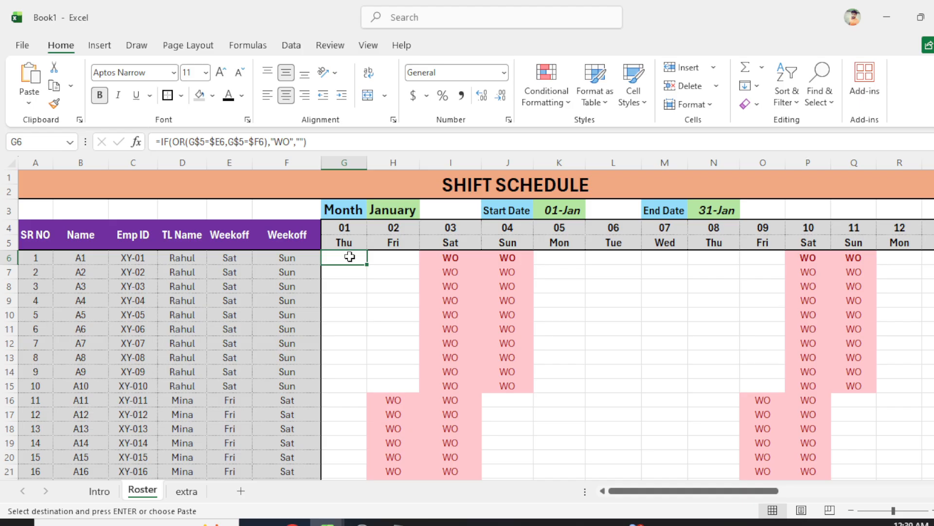
key("ctrl+shift+Right")
key("ctrl+shift+Down")
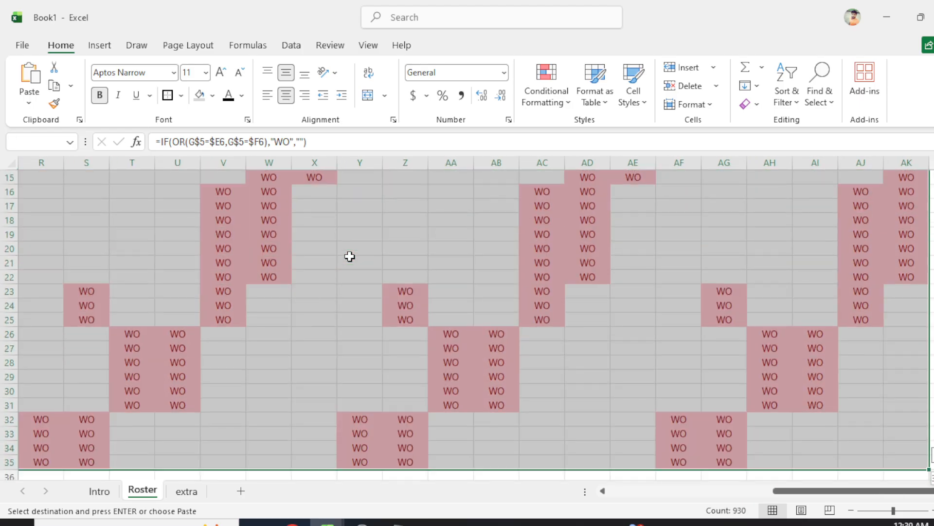
left_click(558, 103)
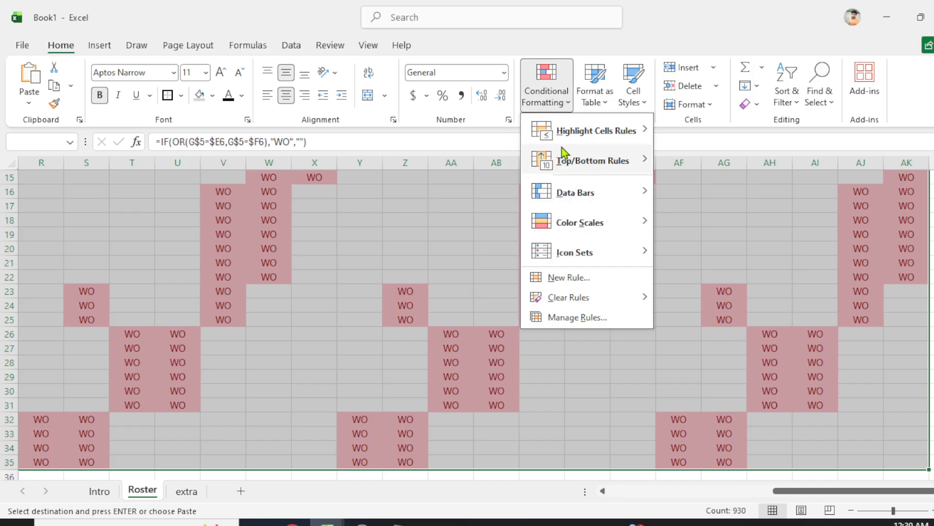
mouse_move(559, 161)
mouse_move(594, 131)
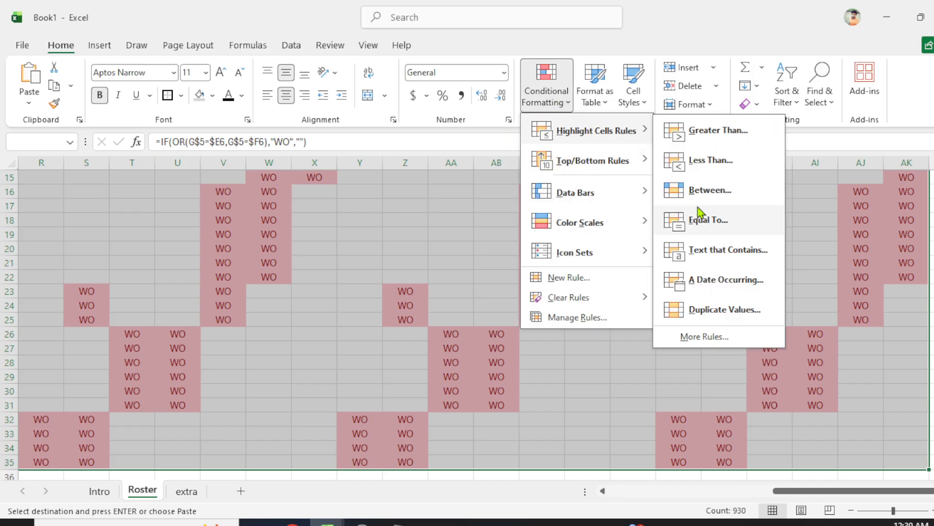
left_click(701, 222)
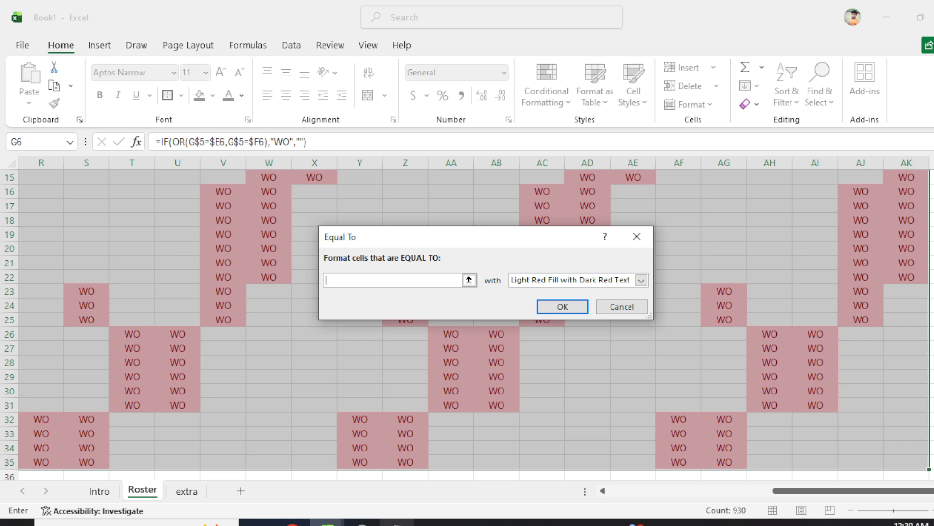
Highlight cells equal to 6:00AM – 3:30PM, copied from Notepad, with Yellow Fill with Dark Yellow Text
left_click(397, 523)
left_click_drag(684, 375, 554, 374)
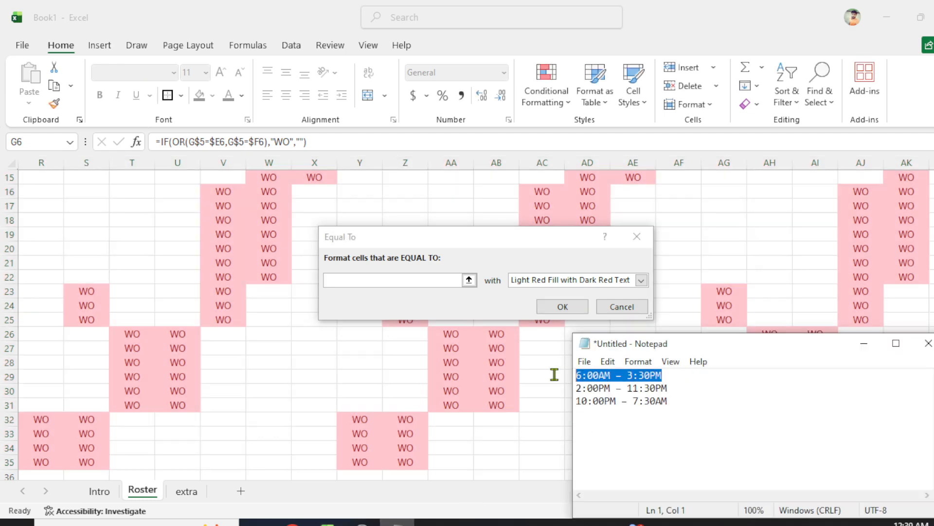
left_click(393, 279)
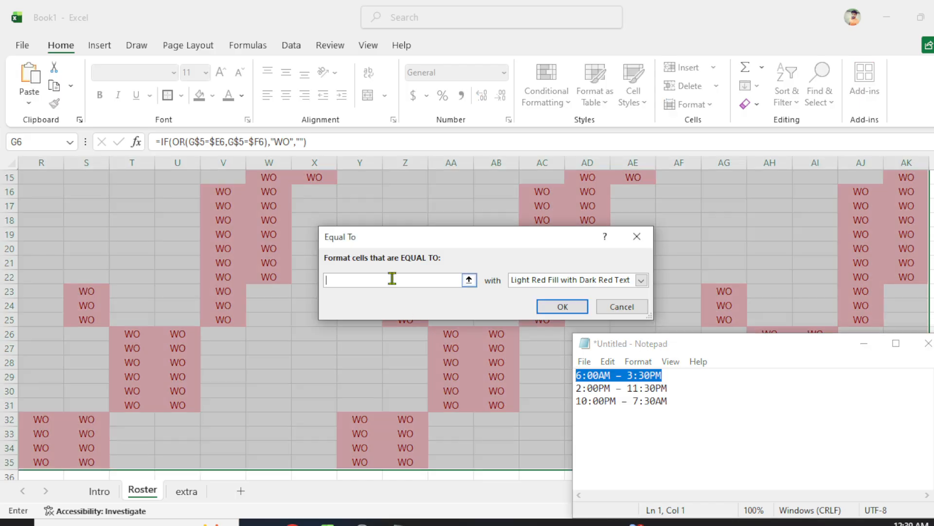
key("ctrl+v")
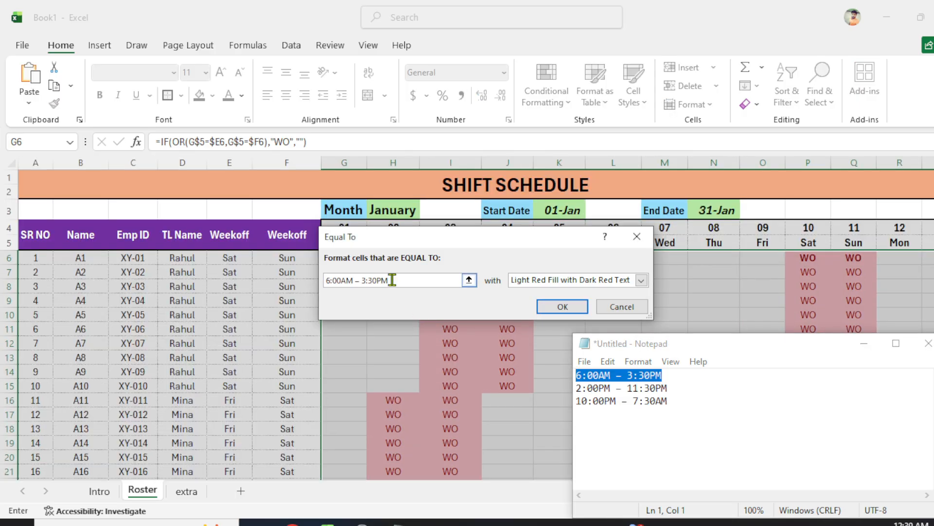
left_click(642, 280)
left_click(565, 303)
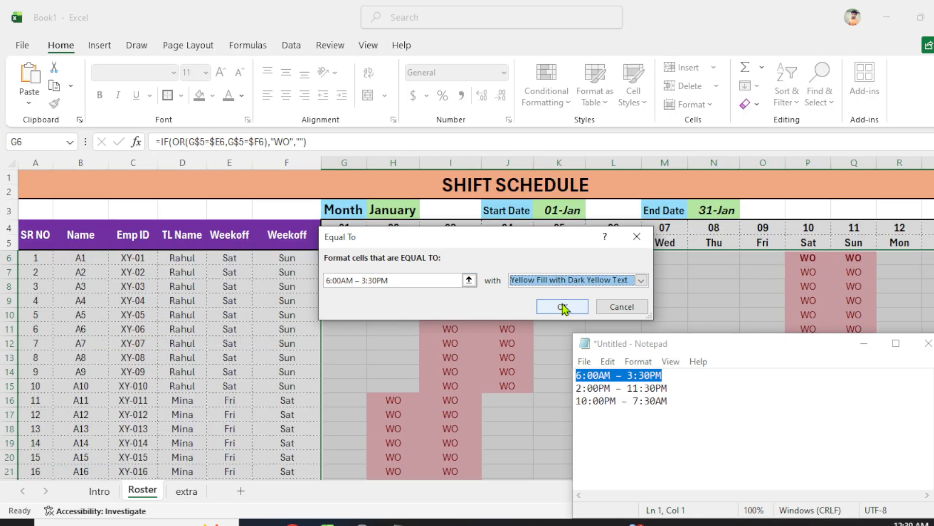
left_click(562, 307)
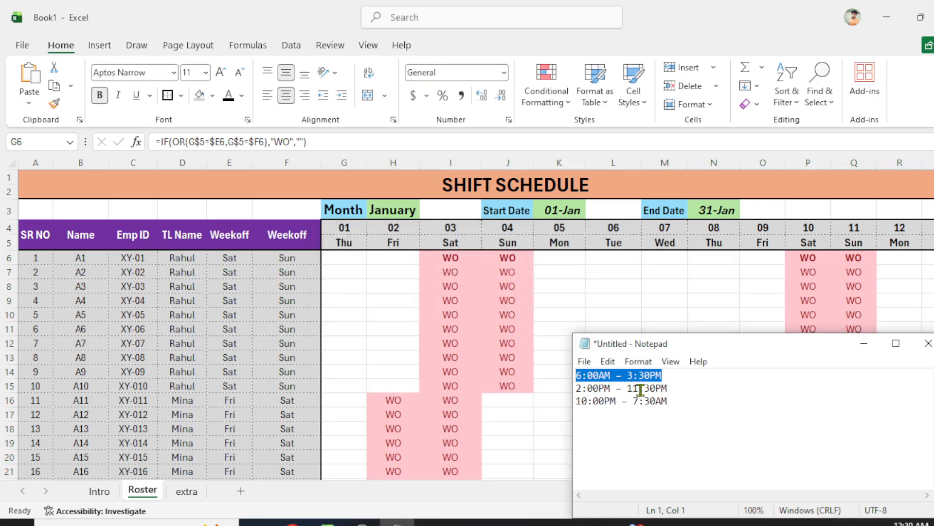
Add an Equal To rule for 2:00PM – 11:30PM, copied from Notepad, using Green Fill with Dark Green Text
left_click_drag(673, 387, 574, 387)
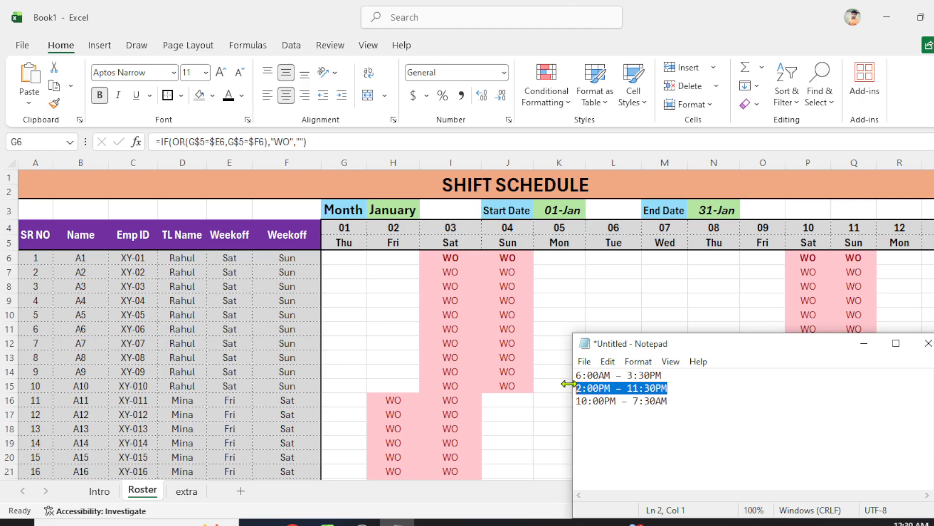
key("alt+Tab")
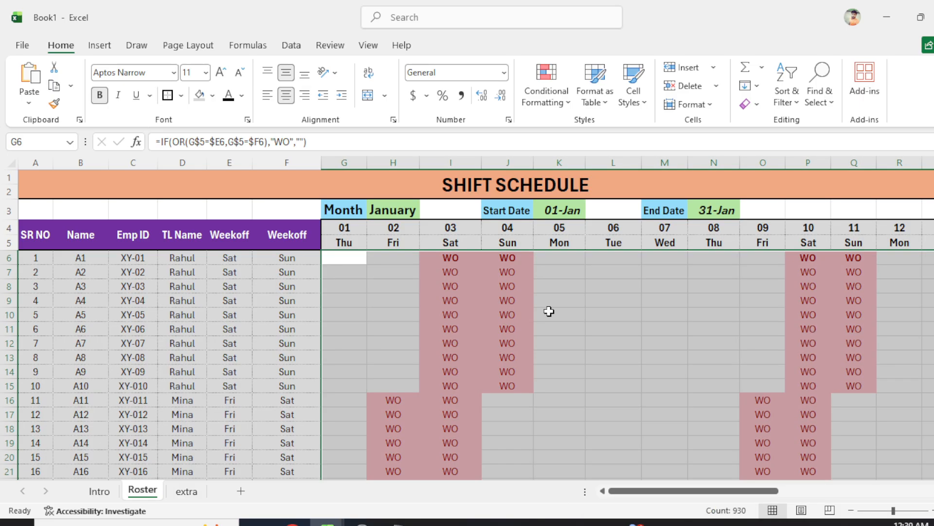
left_click(558, 100)
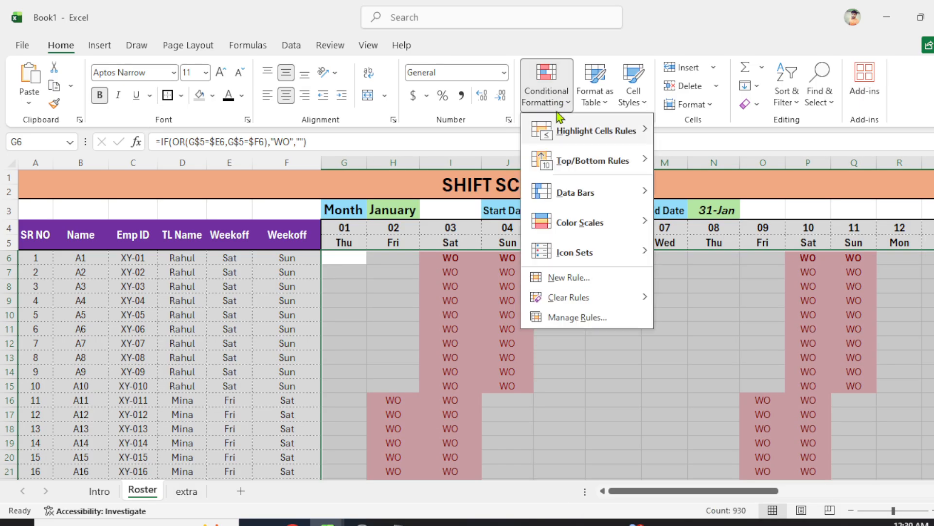
mouse_move(612, 141)
left_click(708, 221)
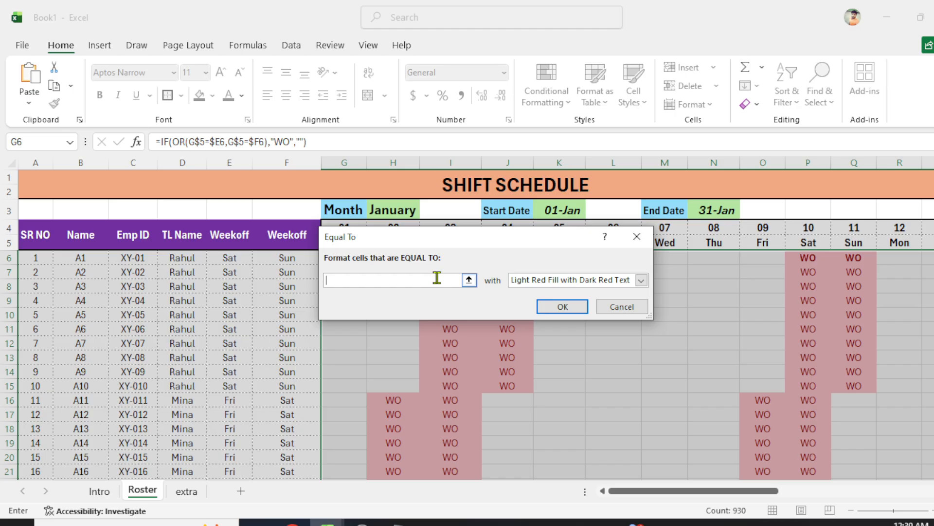
type("2:00PM – 11:30PM")
left_click(642, 281)
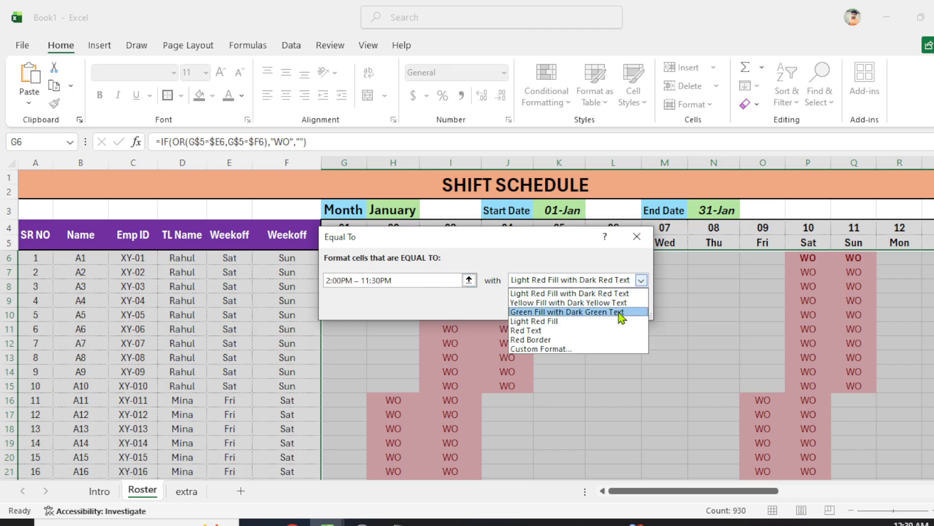
left_click(563, 312)
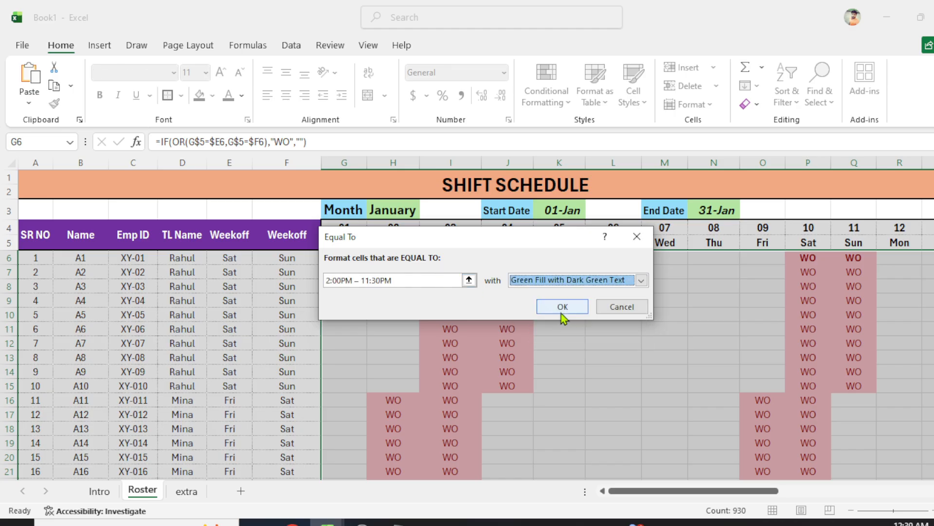
left_click(562, 313)
Copy 10:00PM – 7:30AM from Notepad into a new Equal To highlight rule for the schedule grid
key("alt+Tab")
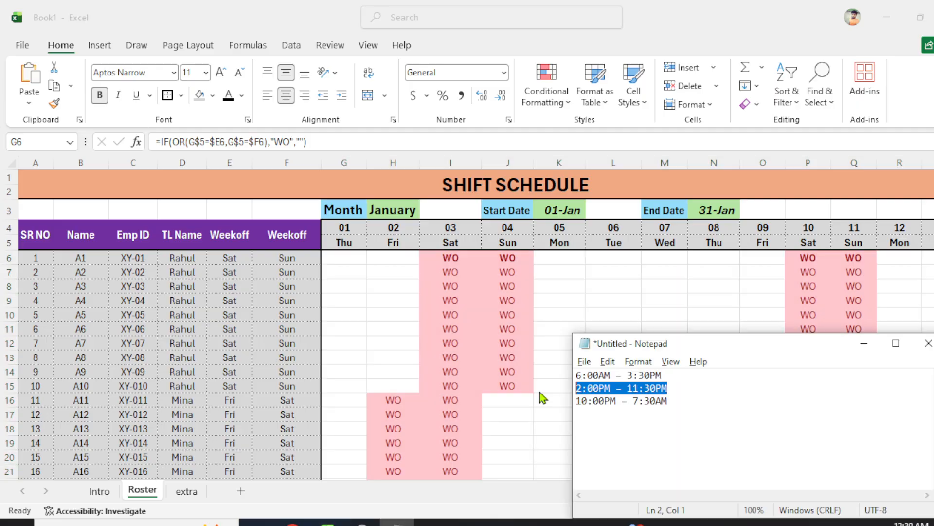
left_click_drag(675, 402, 597, 404)
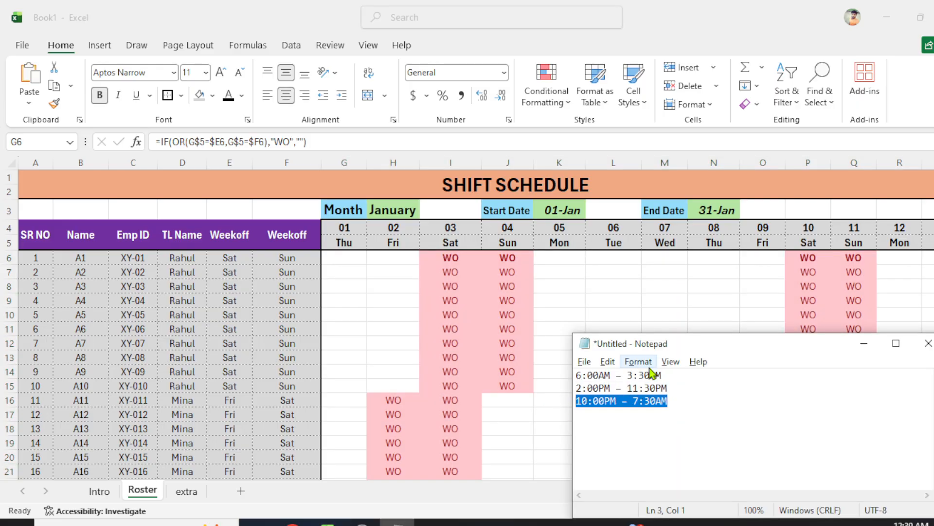
key("alt+Tab")
left_click(564, 109)
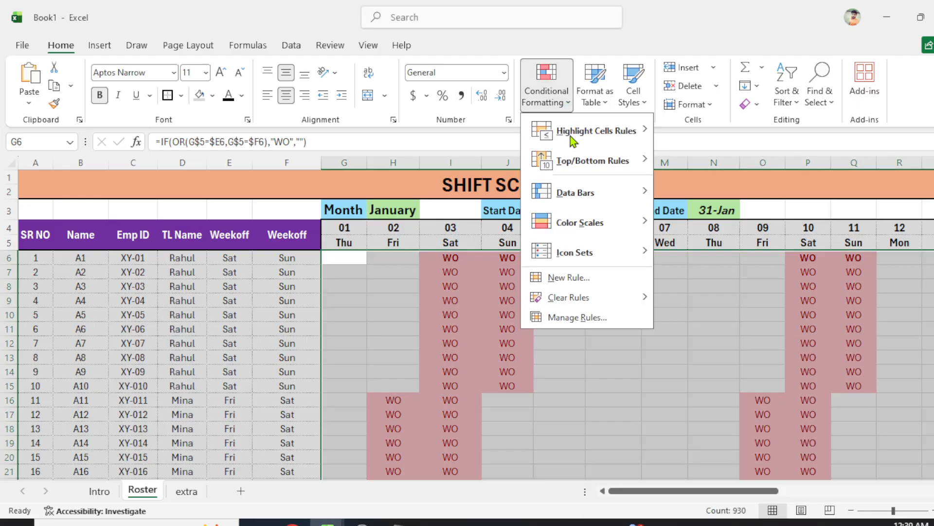
mouse_move(623, 133)
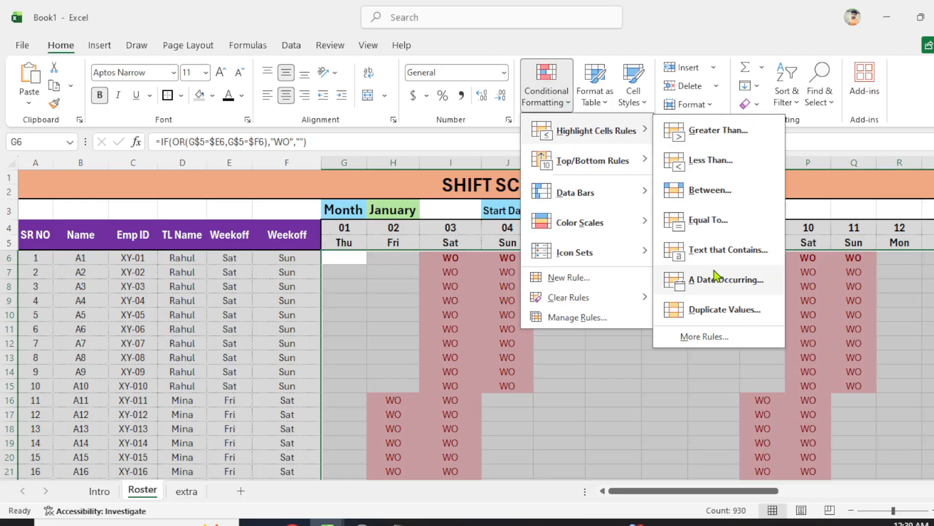
left_click(713, 220)
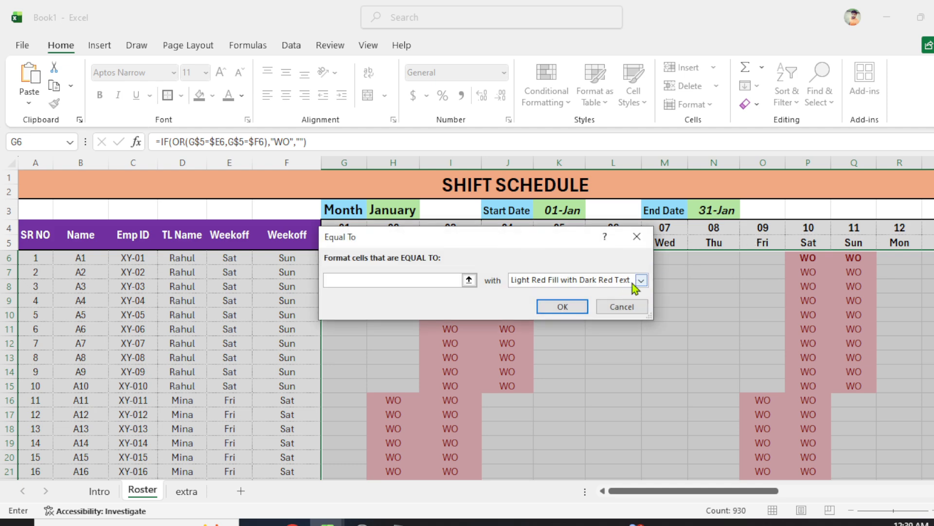
type("10:00PM – 7:30AM")
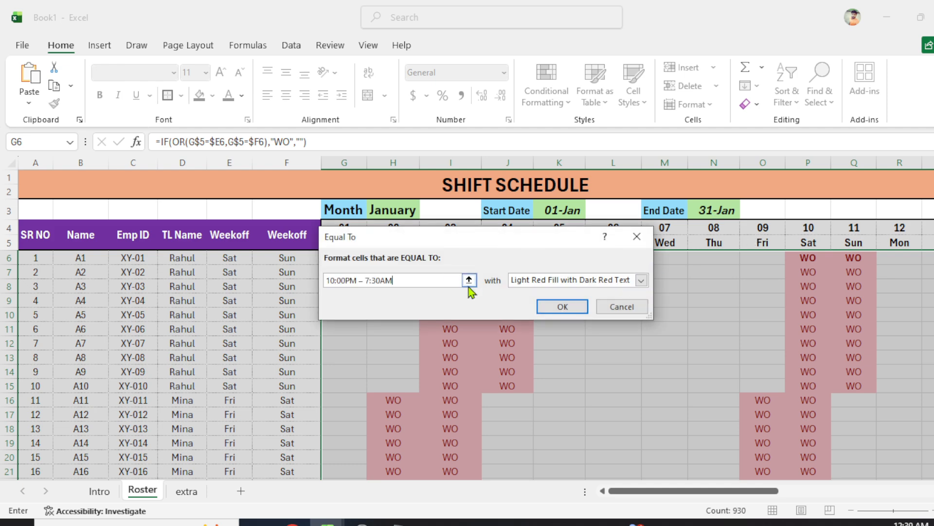
Give the 10:00PM – 7:30AM rule a custom format with a light purple fill and apply it
left_click(641, 280)
left_click(545, 349)
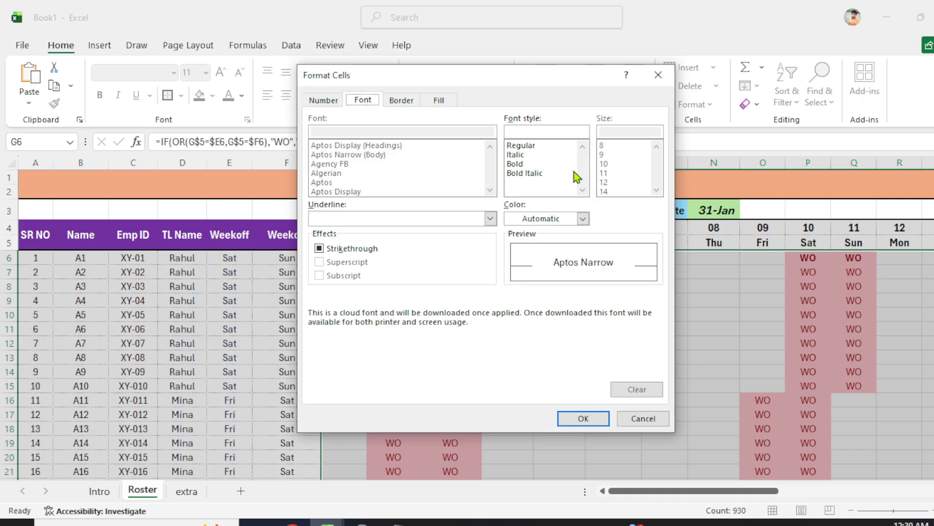
left_click(439, 101)
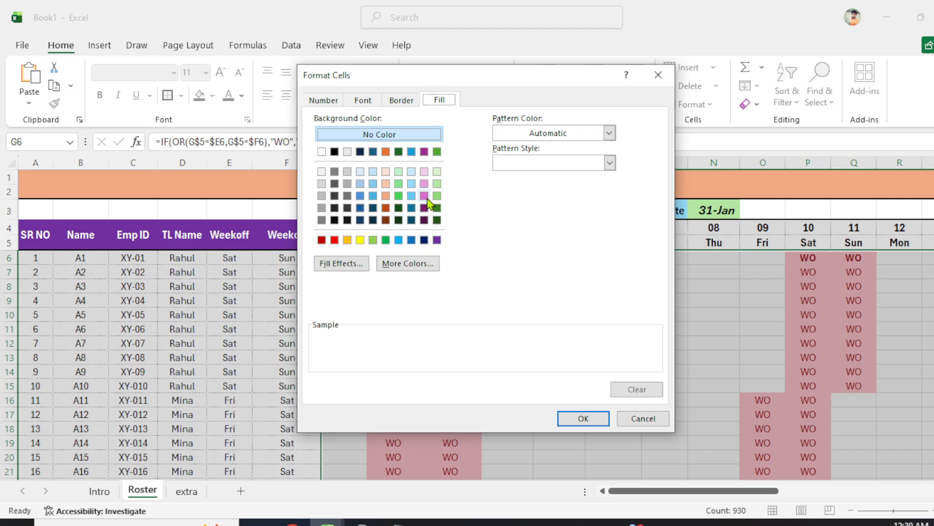
left_click(425, 184)
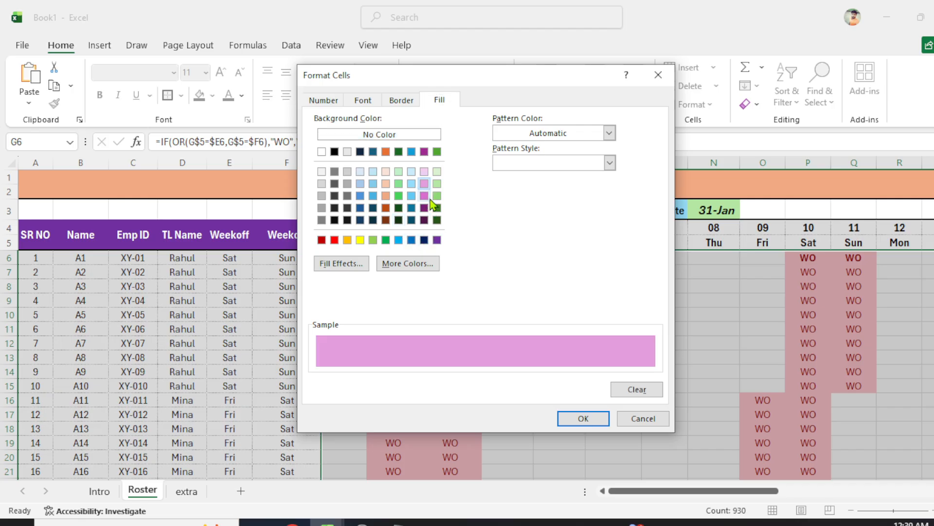
left_click(584, 420)
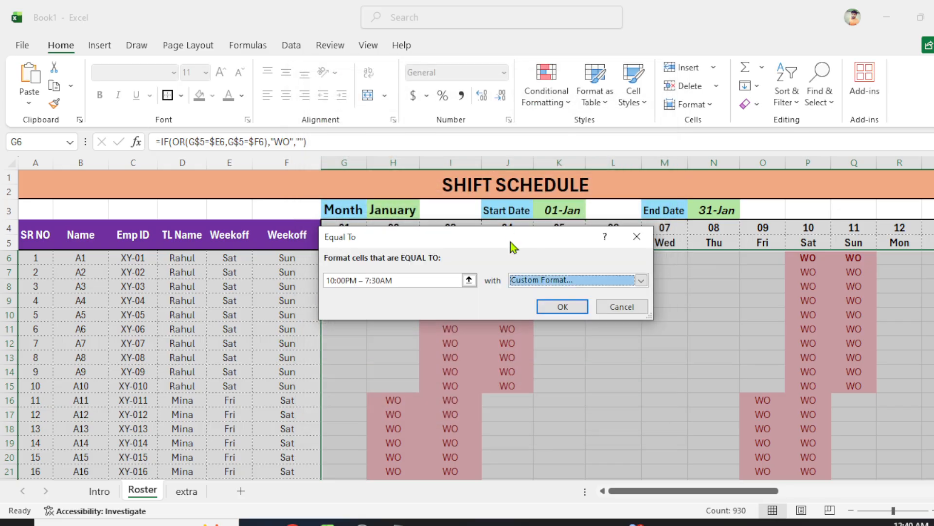
left_click(561, 309)
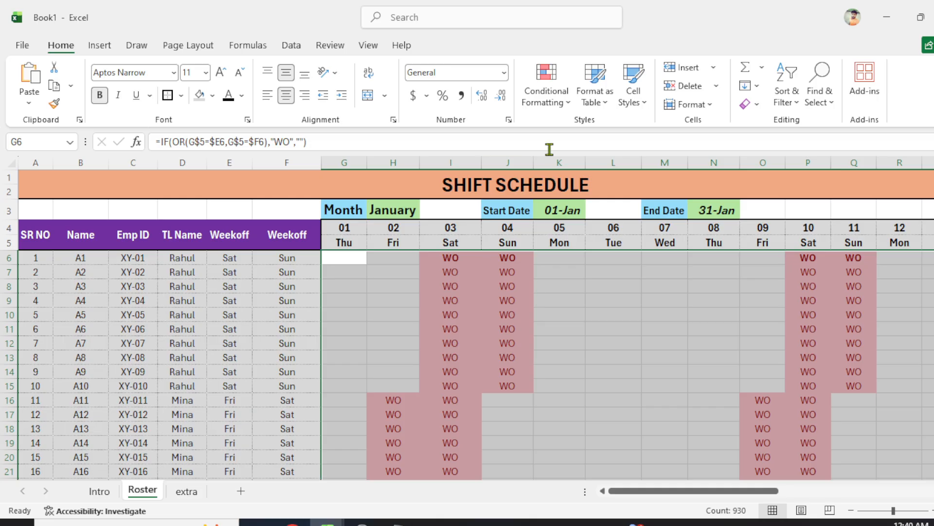
Start an Equal To highlight rule for PL in the schedule grid, using a custom format with a red fill
left_click(564, 103)
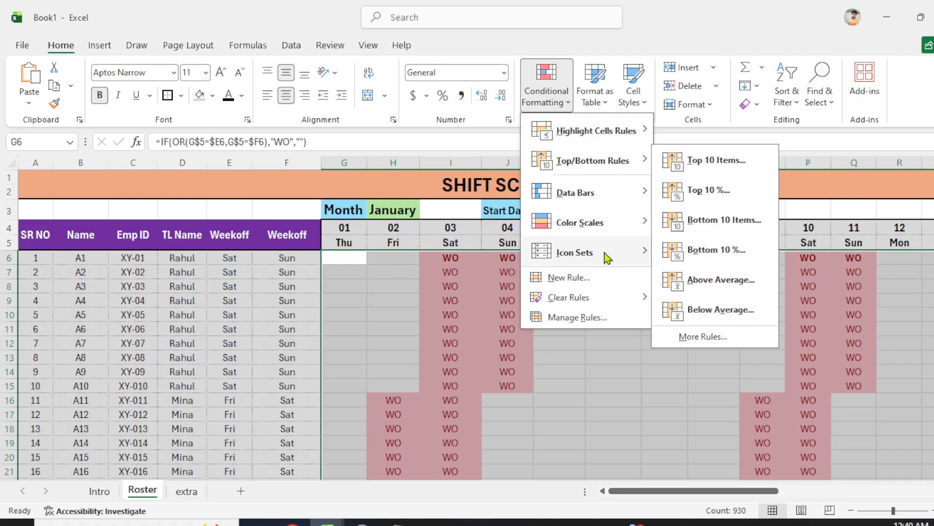
mouse_move(597, 133)
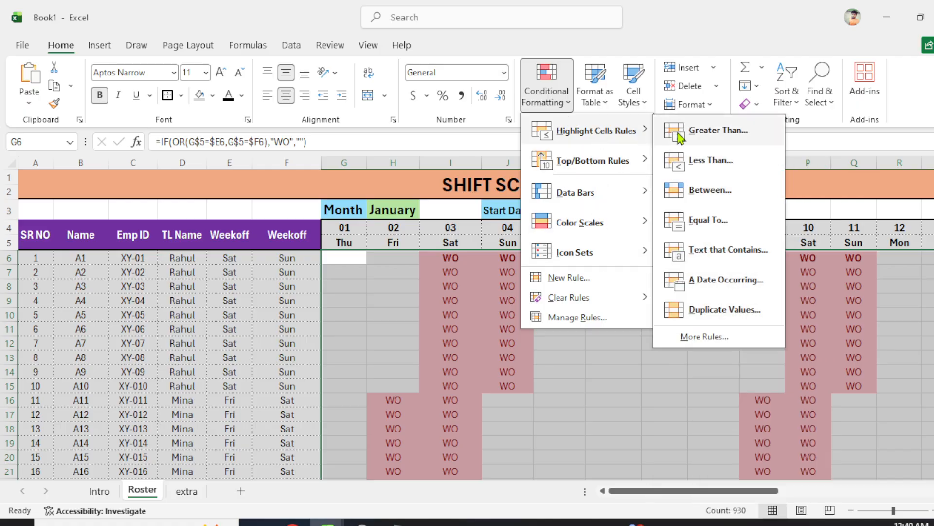
left_click(710, 226)
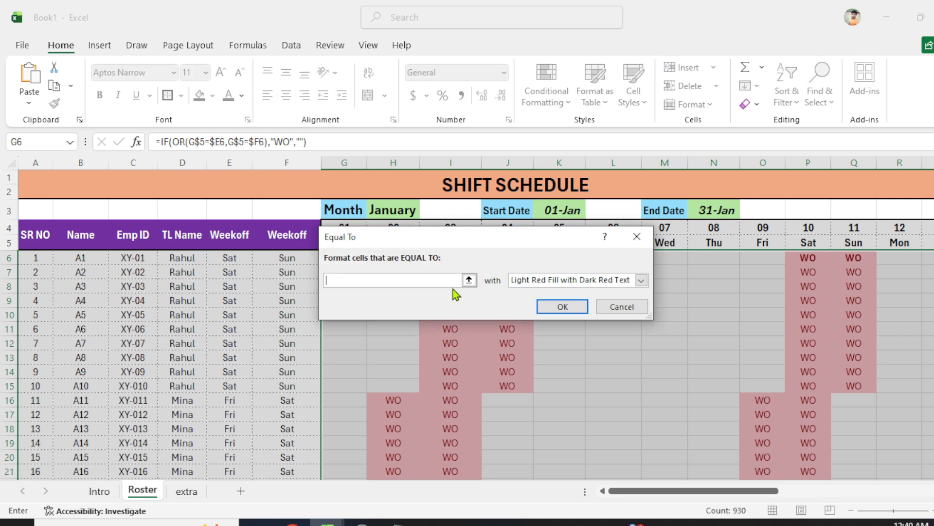
type("p")
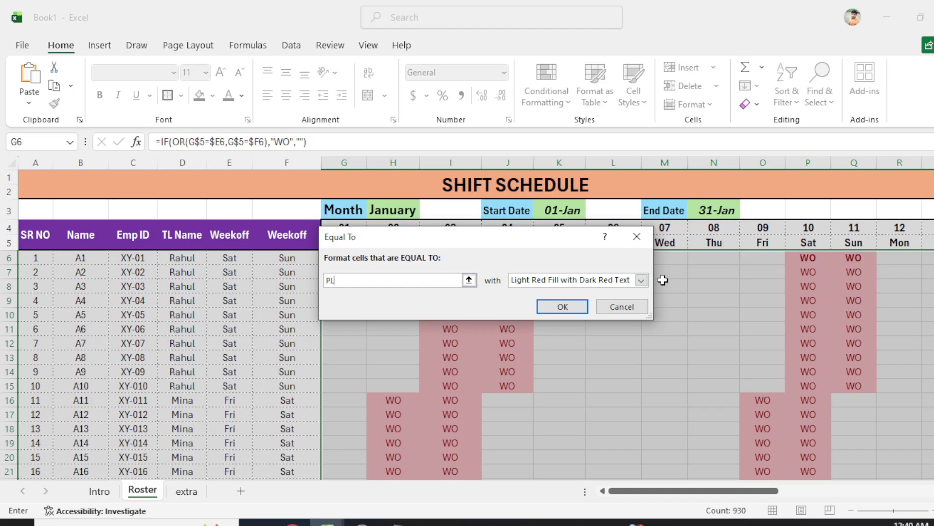
left_click(641, 281)
left_click(561, 349)
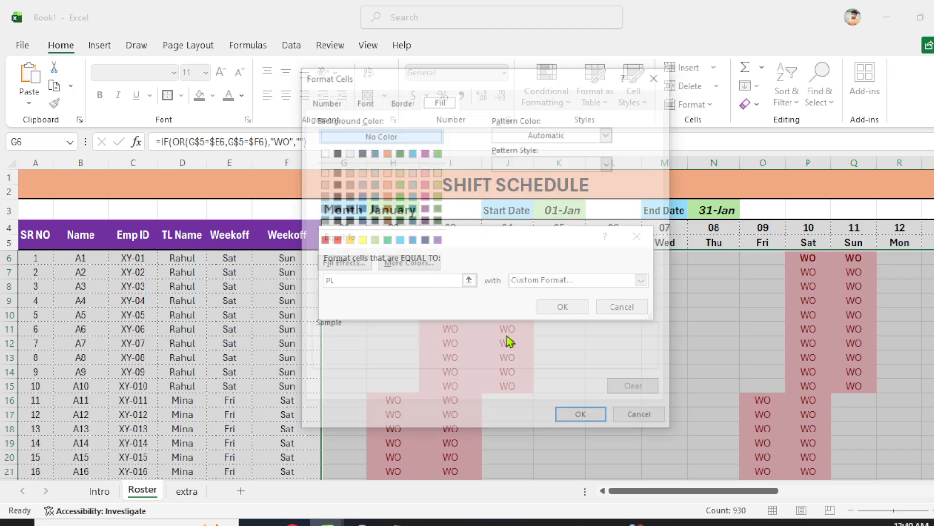
left_click(335, 240)
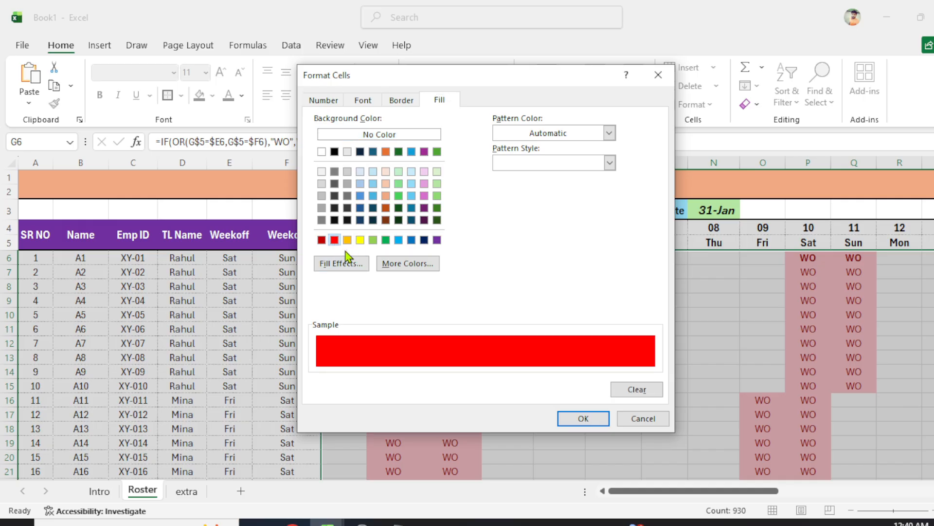
Choose a fine line style with red border color and Italic font for the PL rule's custom format, and apply the rule
left_click(408, 102)
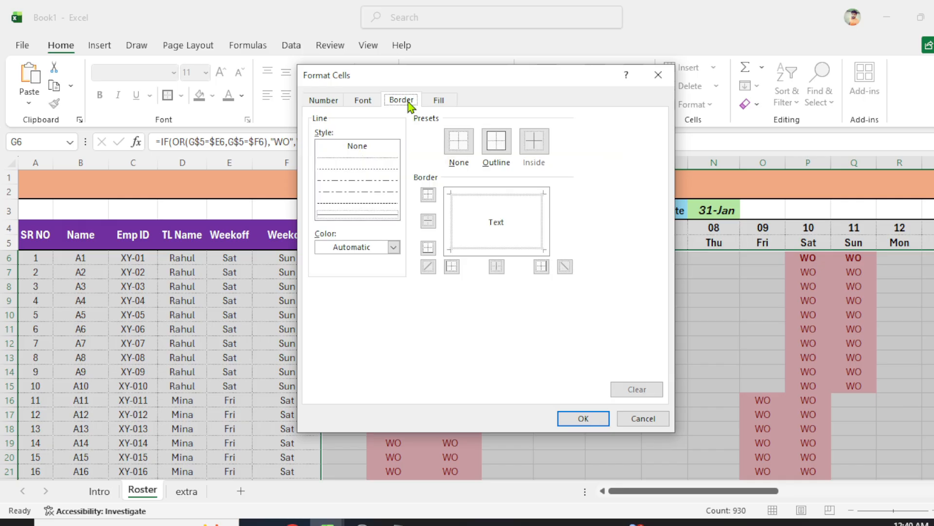
left_click(377, 158)
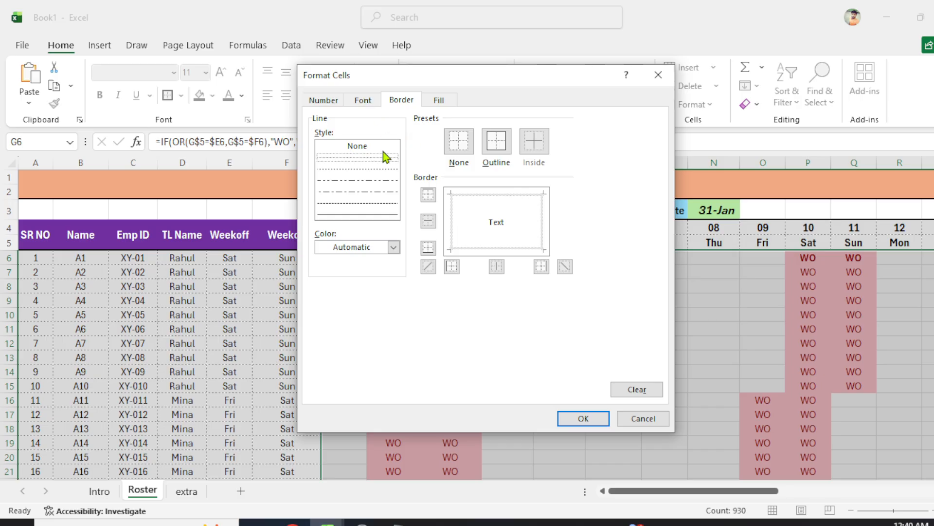
left_click(394, 247)
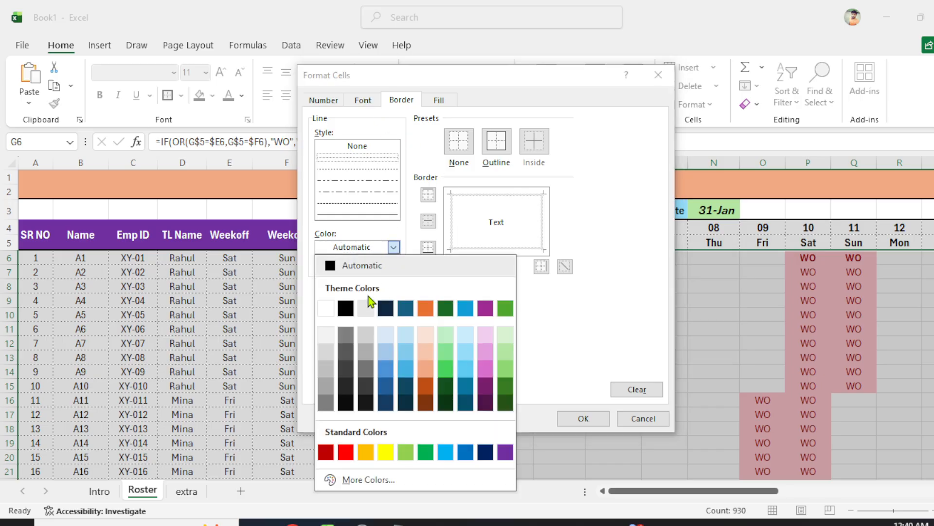
left_click(345, 451)
left_click(362, 101)
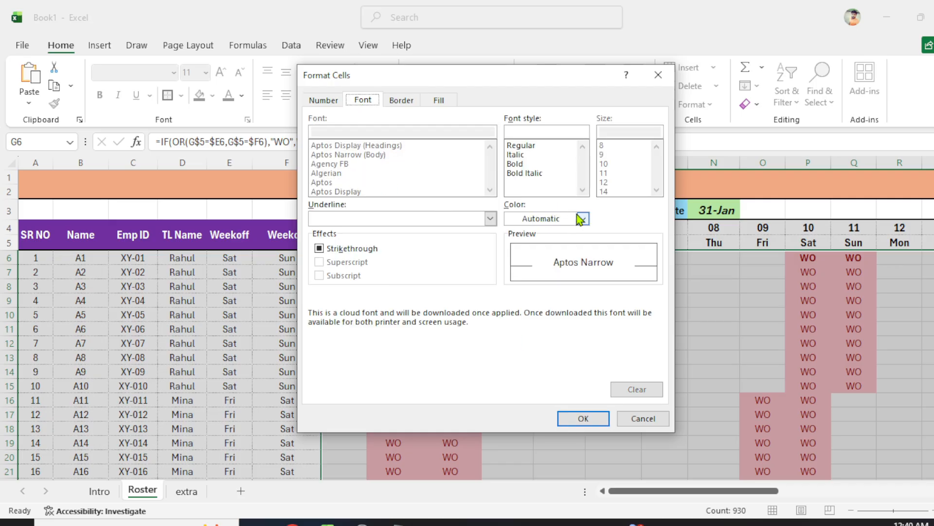
left_click(540, 155)
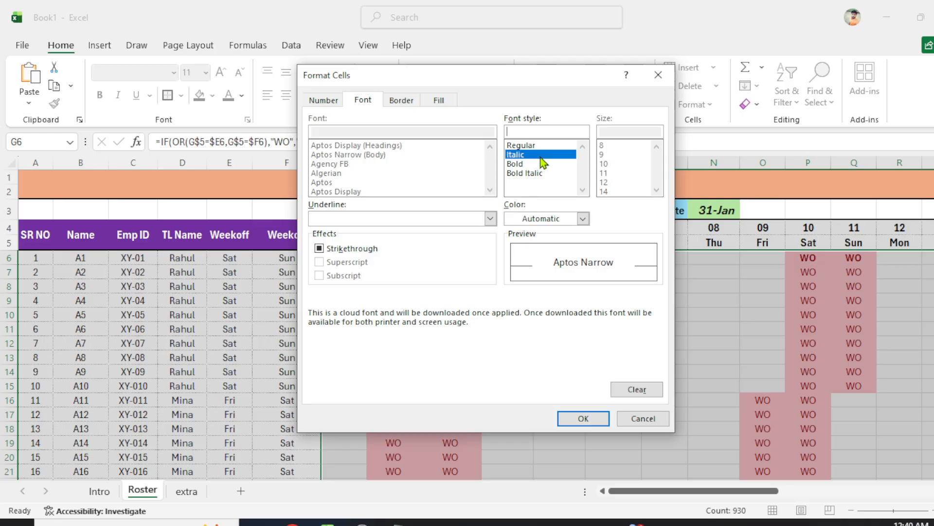
left_click(582, 417)
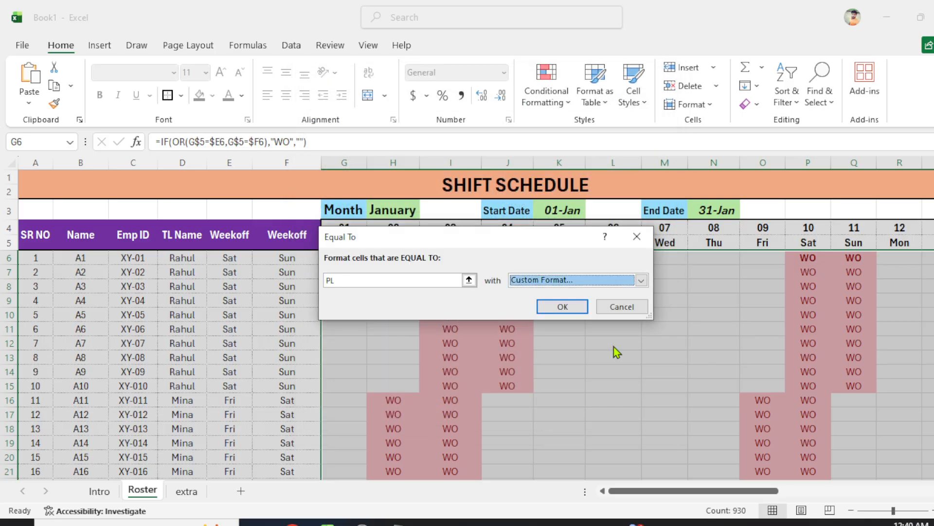
left_click(573, 308)
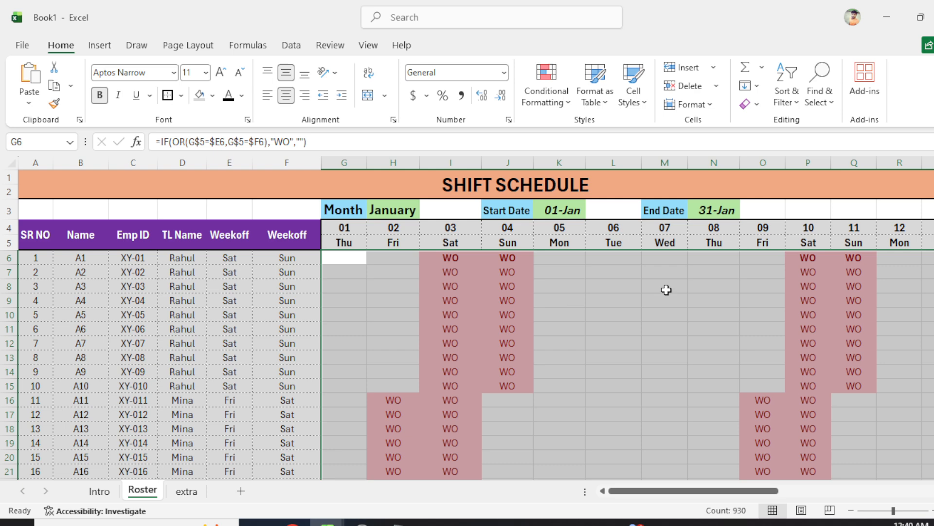
left_click(762, 287)
scroll(561, 309, "down", 2)
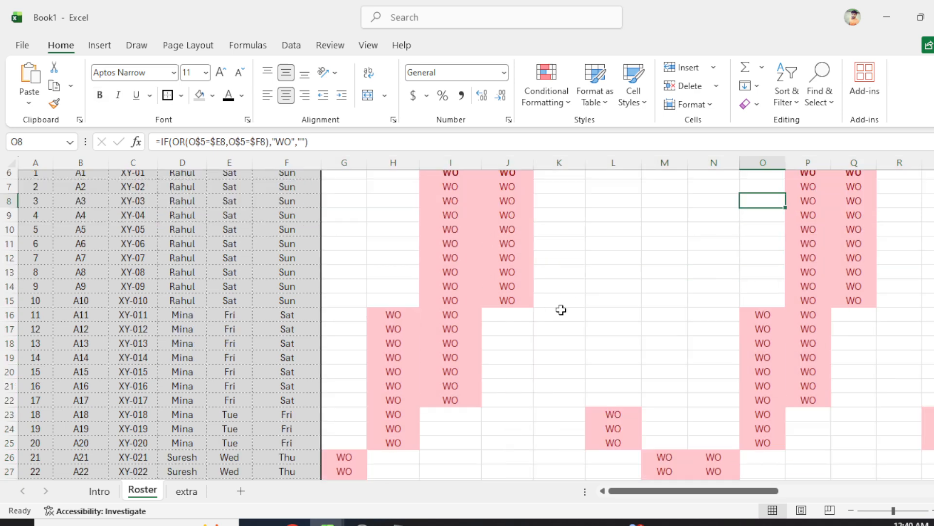
scroll(561, 310, "up", 2)
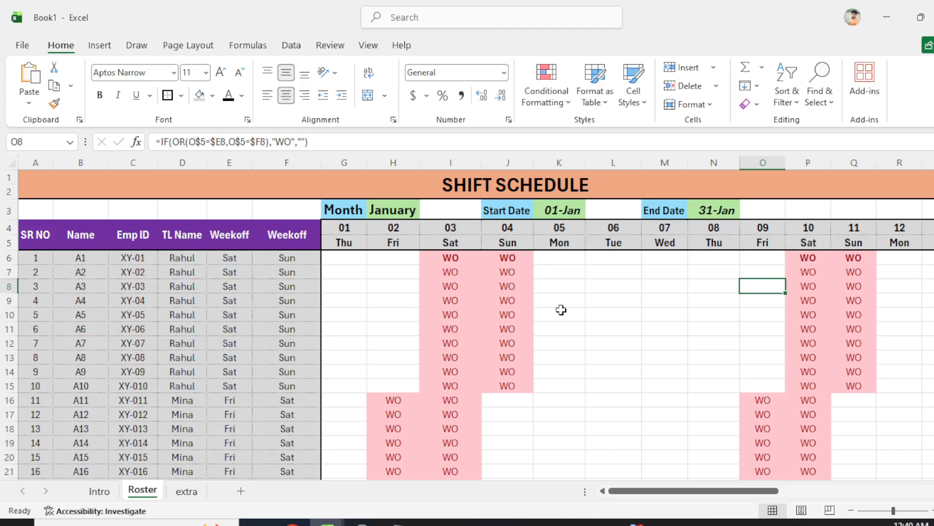
left_click(398, 522)
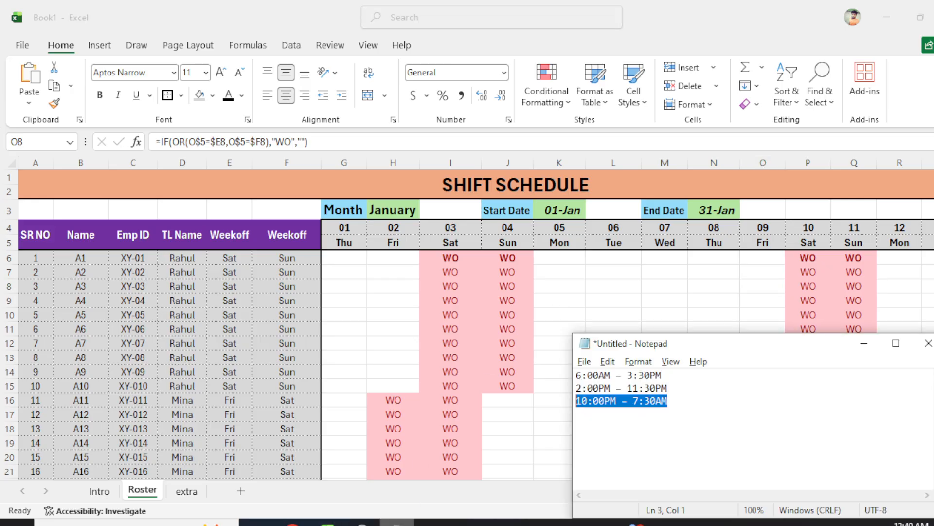
key("alt+Tab")
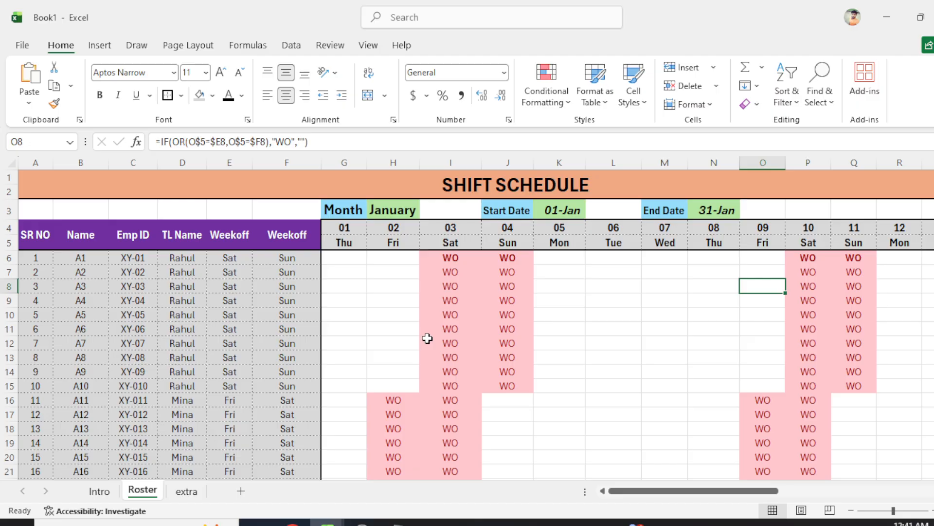
Test the leave highlight by entering PL in cell K8, and undo the entry
left_click(579, 291)
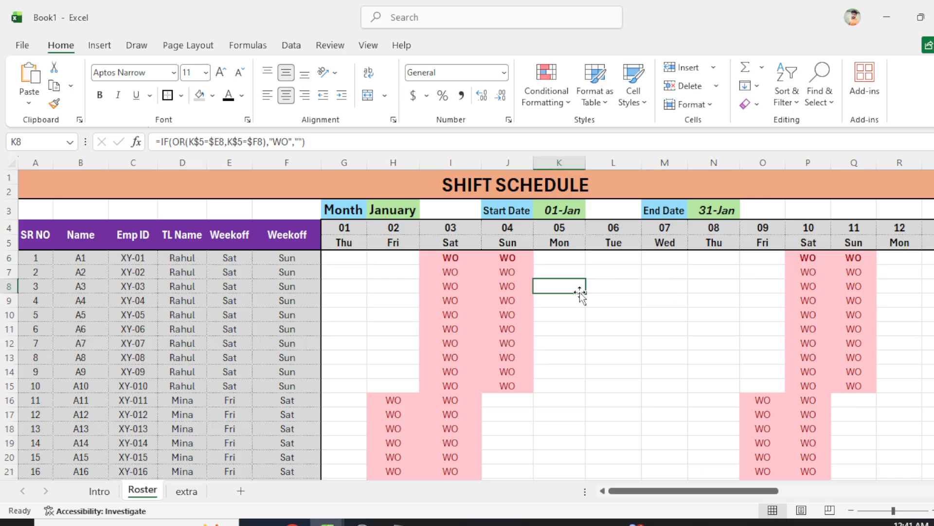
type("PL")
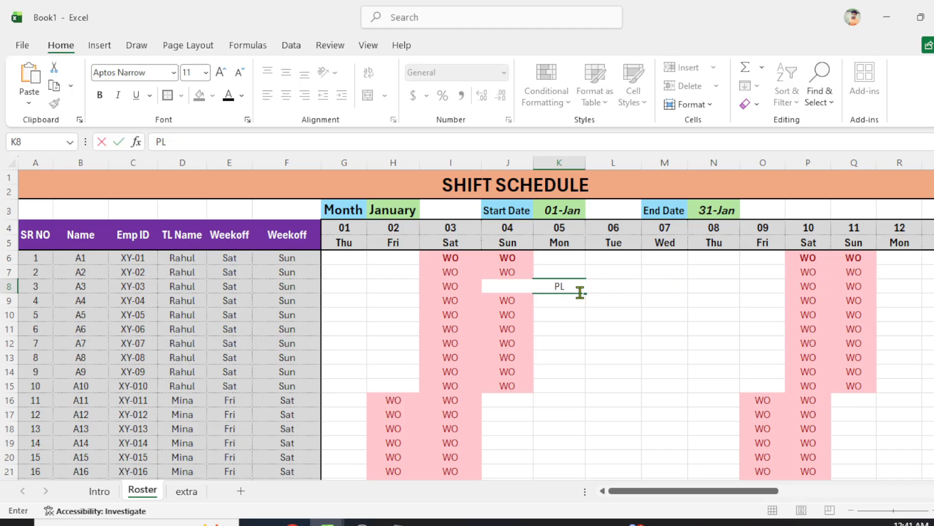
key("Return")
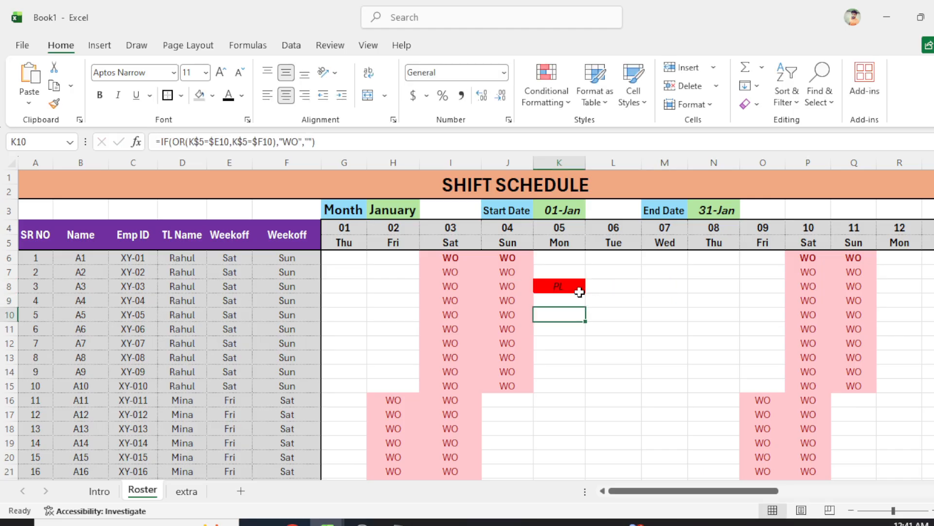
left_click(579, 290)
key("ctrl+z")
key("ctrl+z")
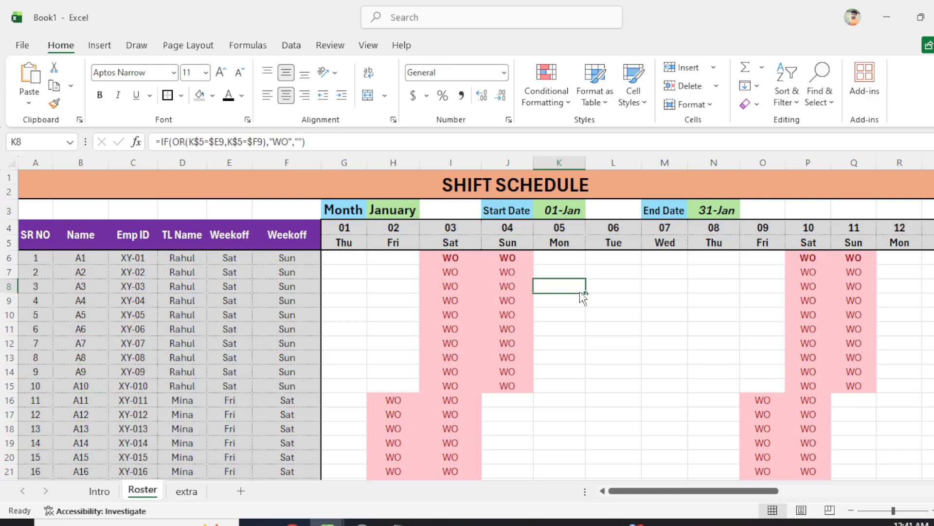
Check the TL shift timings on the extra sheet and replace the empty-text result in G6's IF formula with a VLOOKUP function
left_click(364, 258)
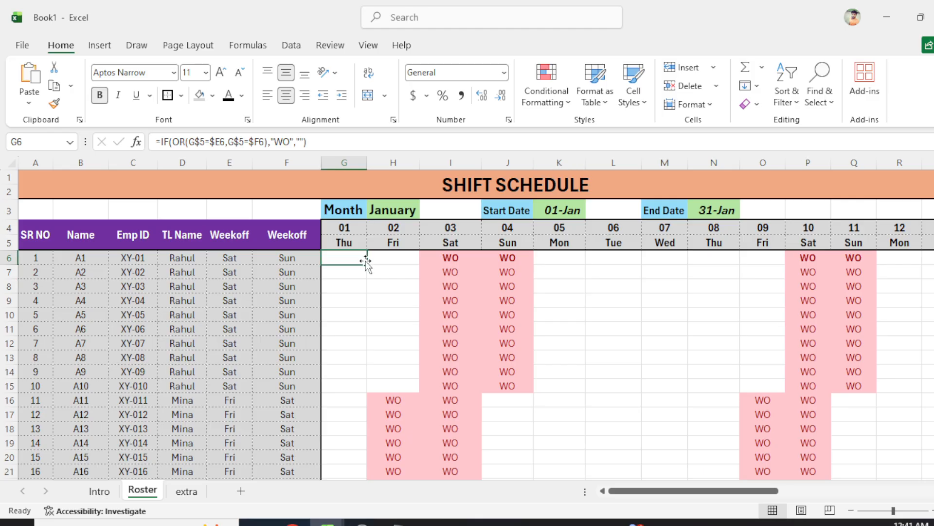
left_click(194, 486)
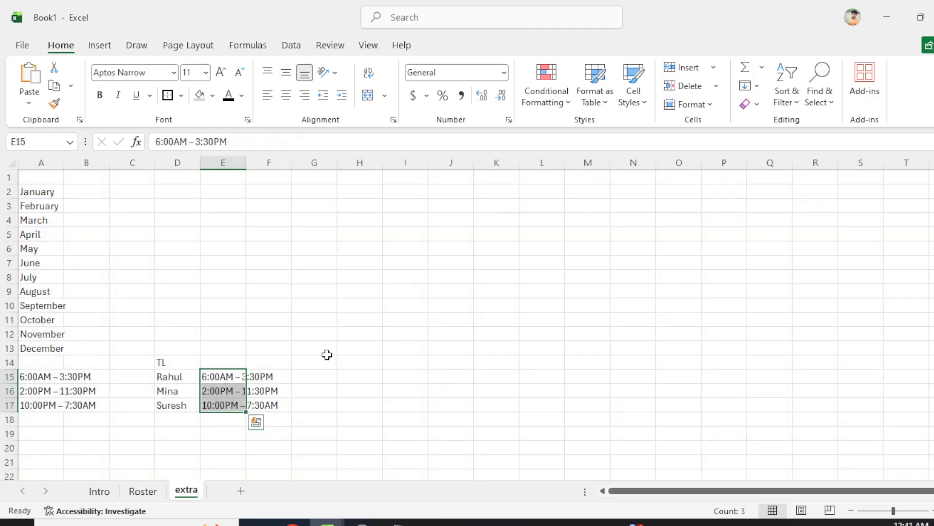
left_click(339, 334)
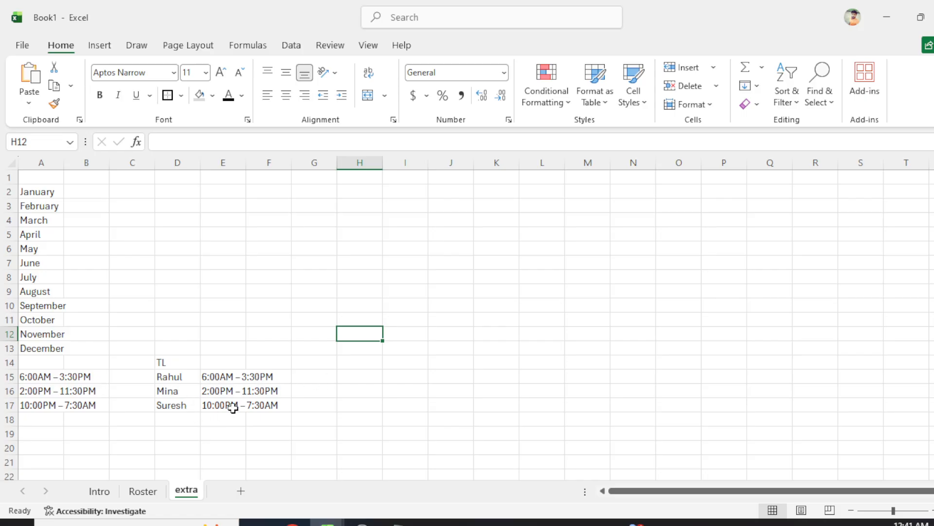
left_click(146, 491)
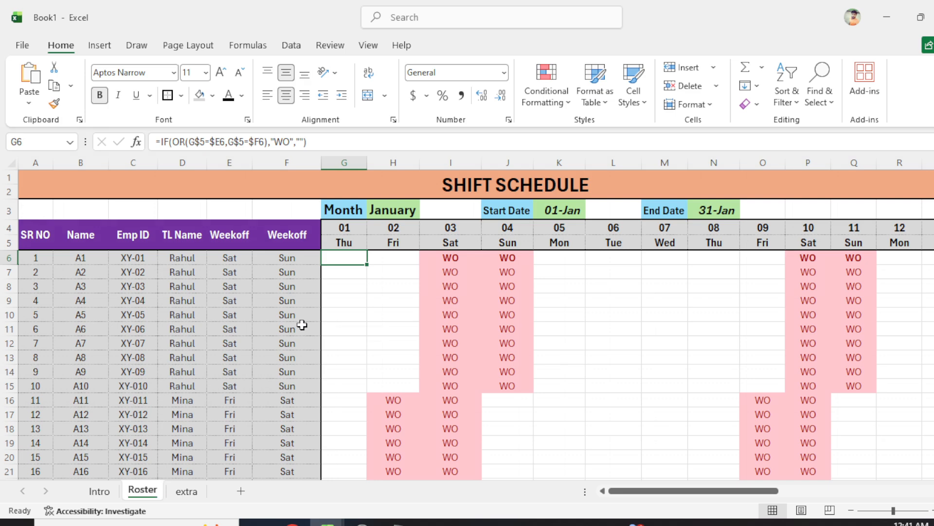
left_click(313, 143)
key("BackSpace")
key("BackSpace")
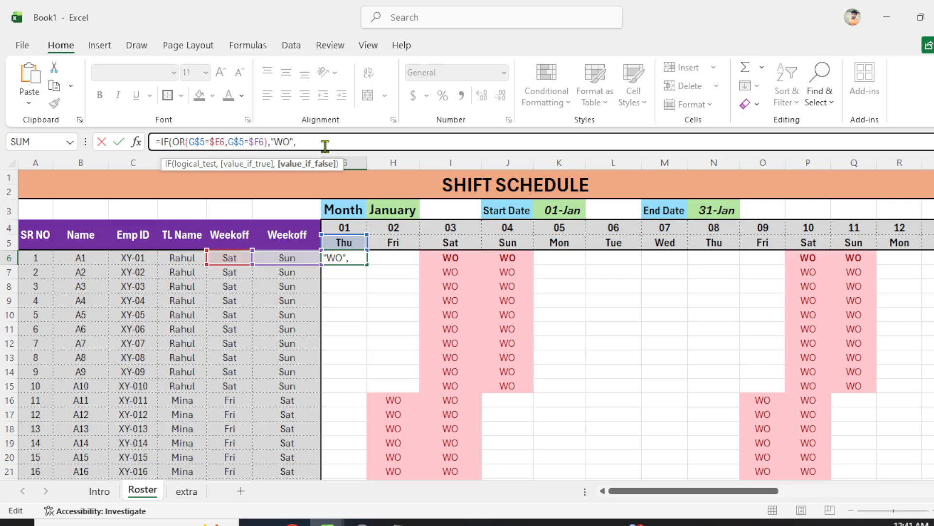
type("VLO")
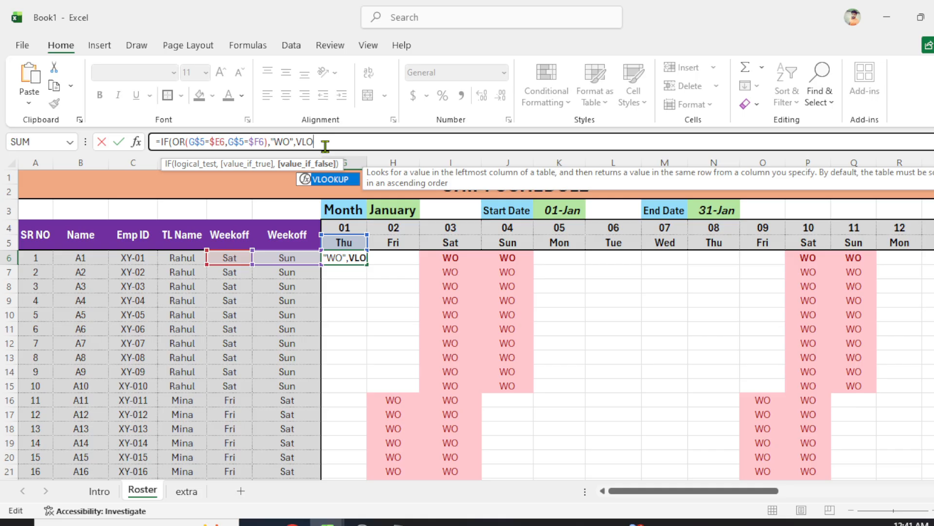
key("Tab")
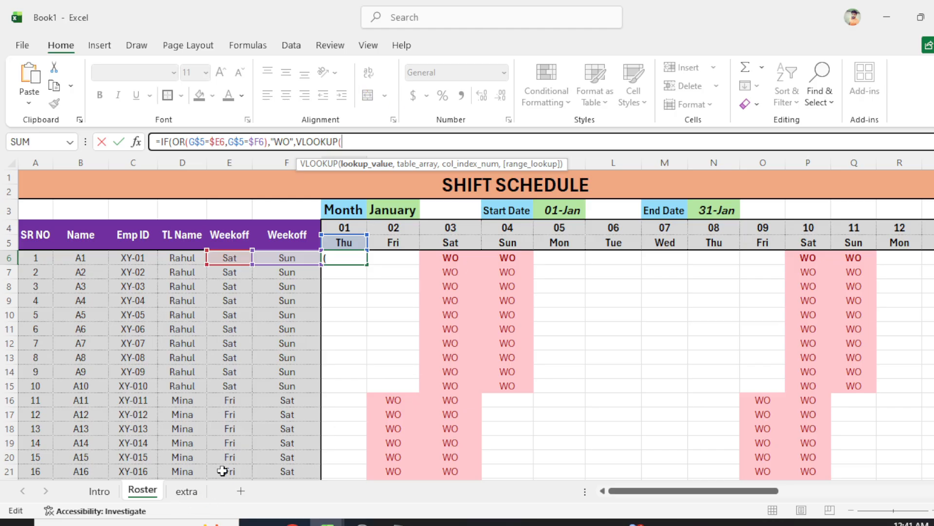
Set the VLOOKUP's lookup value to the TL Name cell D6 with its column locked as $D6
left_click(182, 259)
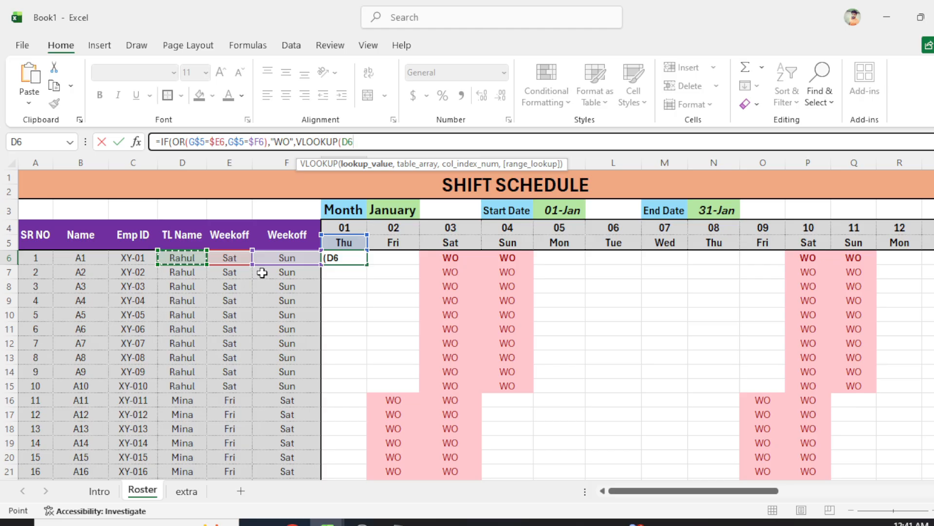
key("F4")
key("F4")
key("F4")
type(",")
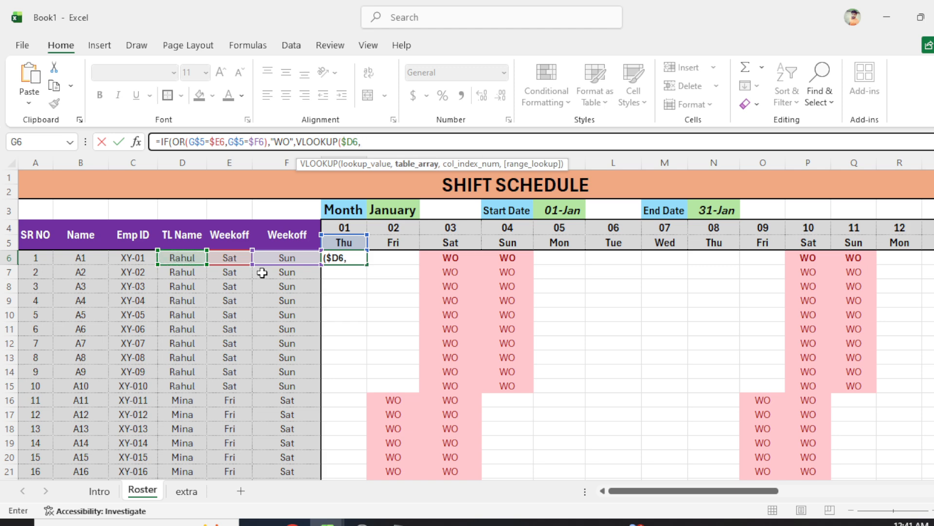
Complete G6's VLOOKUP with table array extra!$D$15:$E$17, column index 2 and range lookup 0, and accept the formula correction
left_click(187, 496)
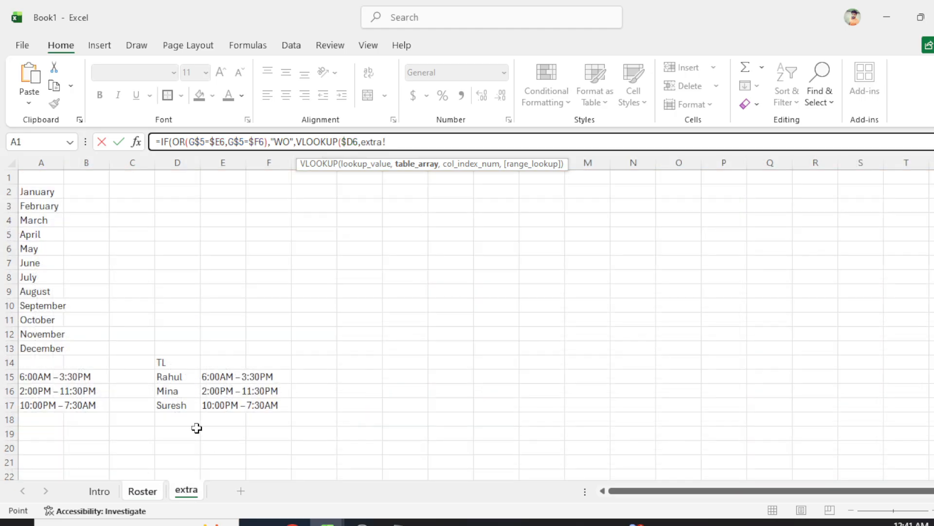
left_click_drag(180, 377, 224, 407)
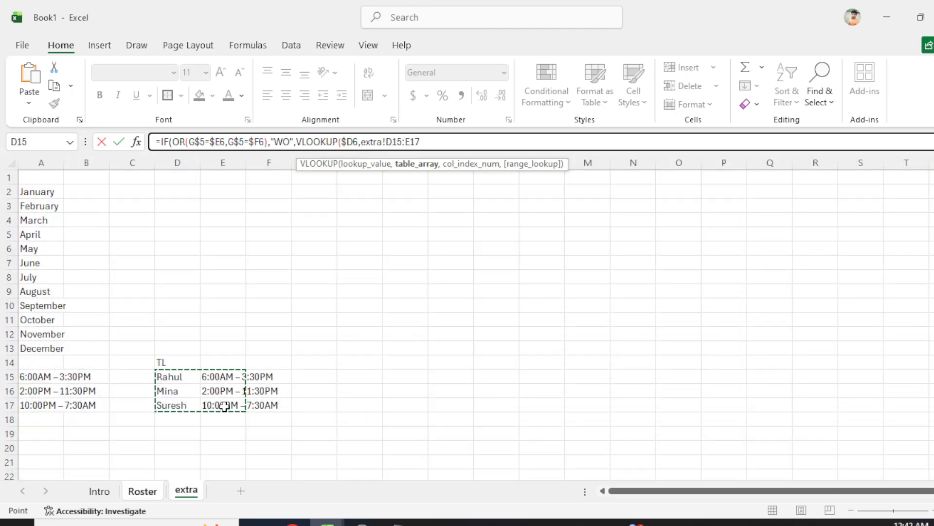
key("F4")
type(",")
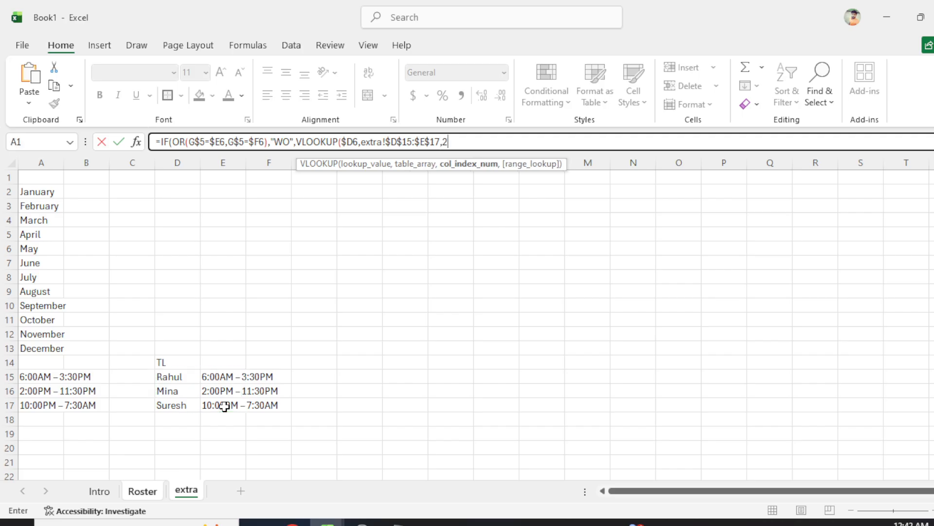
type("2,0")
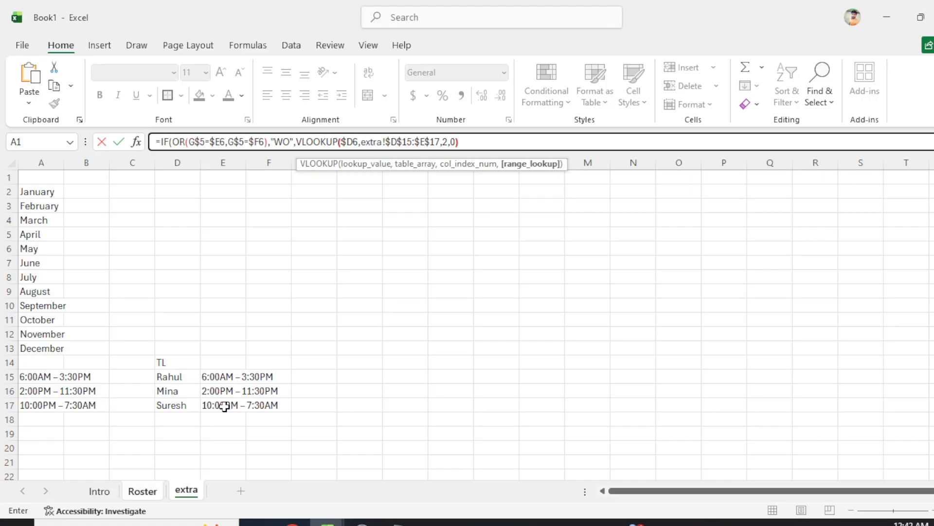
key("Return")
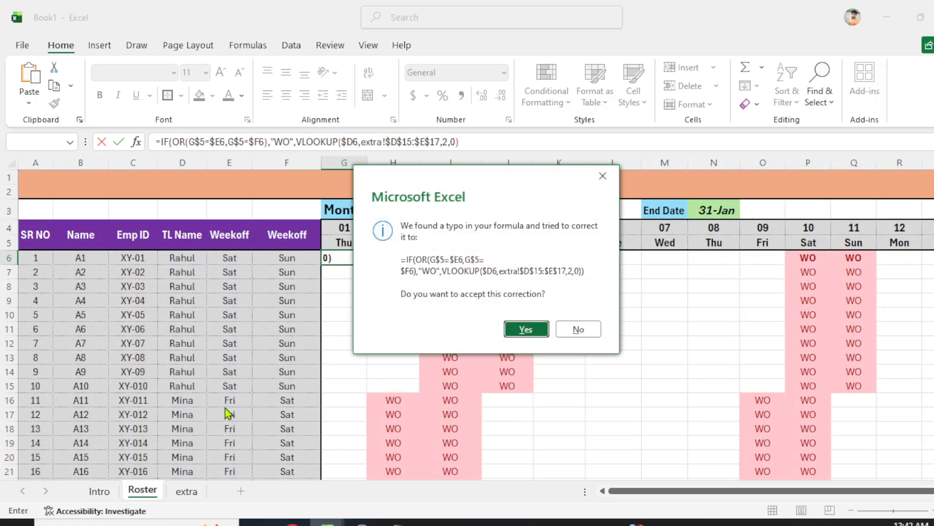
key("Return")
Copy G6 and paste only its formula across all date columns and employee rows of the roster
key("Up")
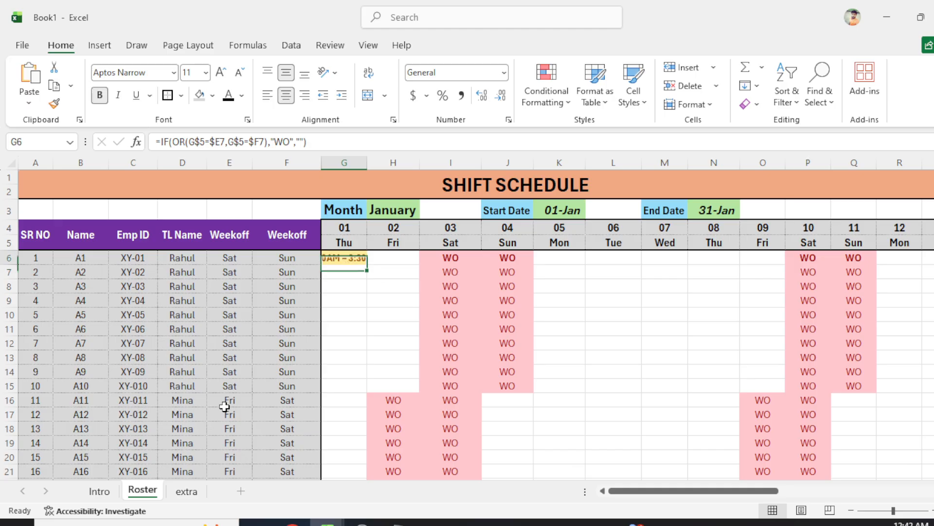
key("ctrl+c")
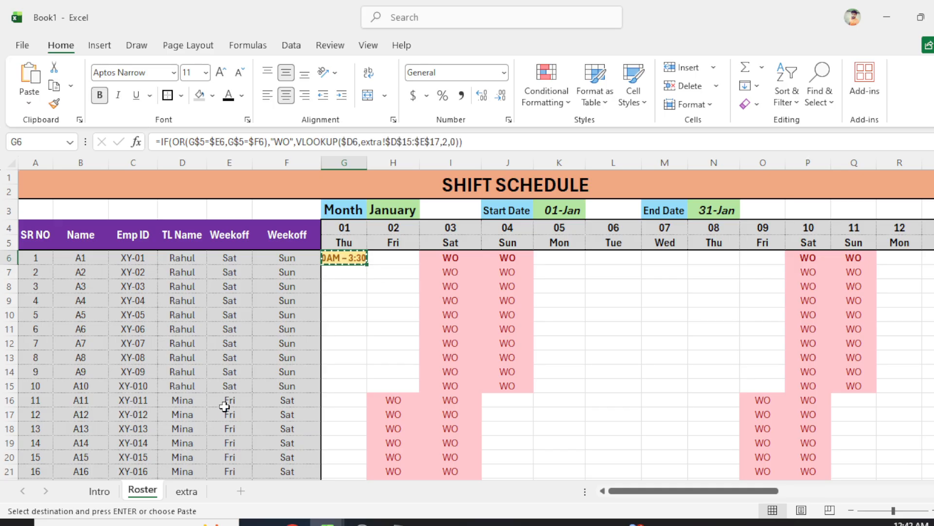
key("ctrl+shift+Right")
key("ctrl+shift+Down")
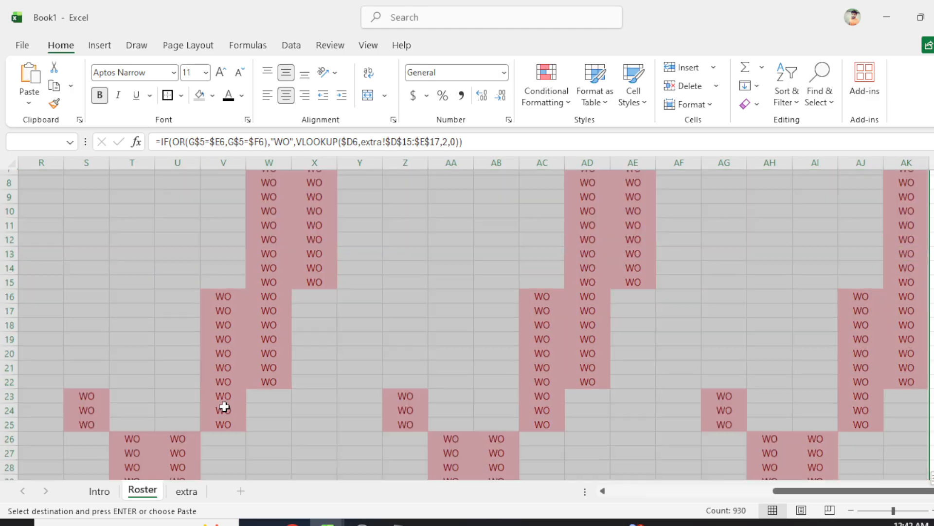
key("ctrl+alt+v")
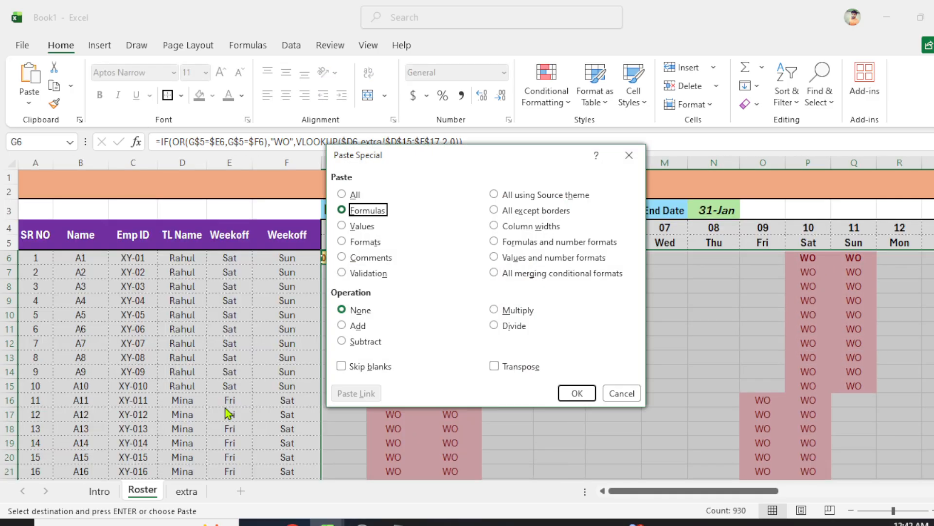
key("Return")
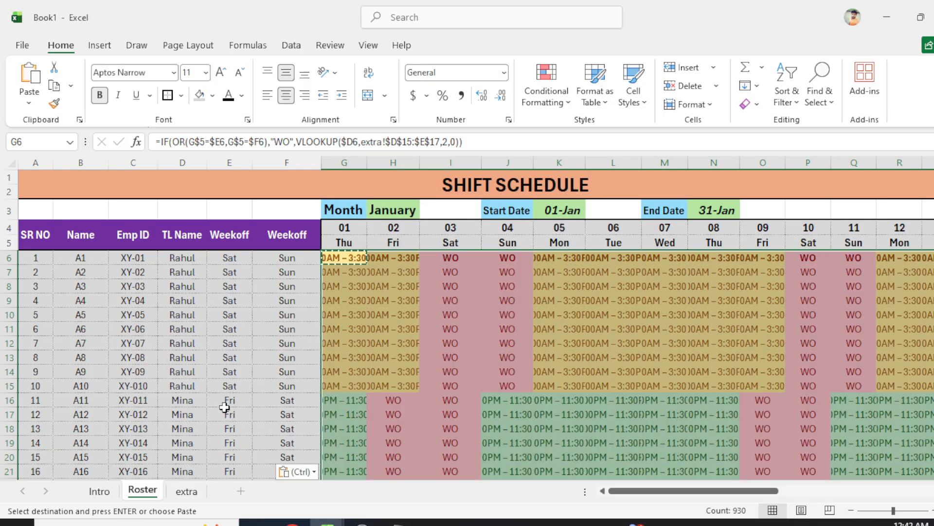
Autofit the roster's date column widths to the shift timings and review the filled schedule
key("alt")
key("h")
key("o")
key("i")
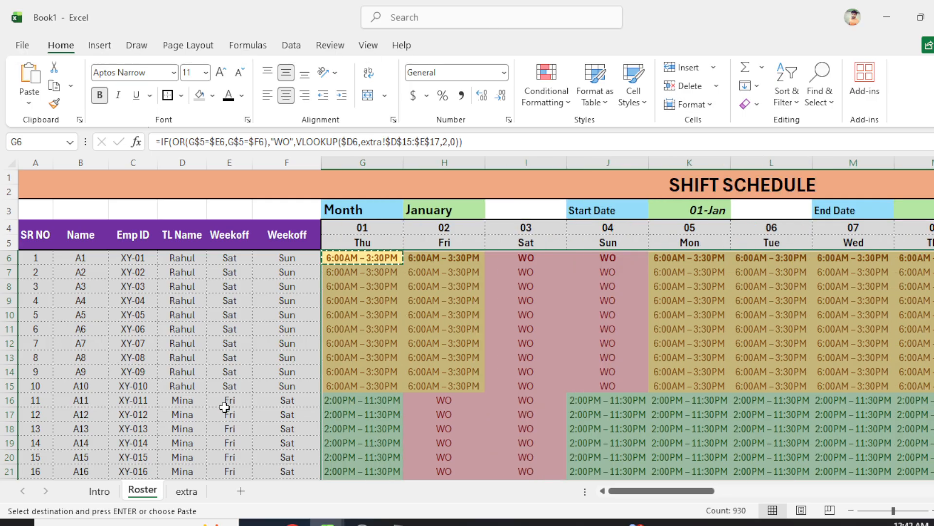
scroll(646, 348, "down", 3)
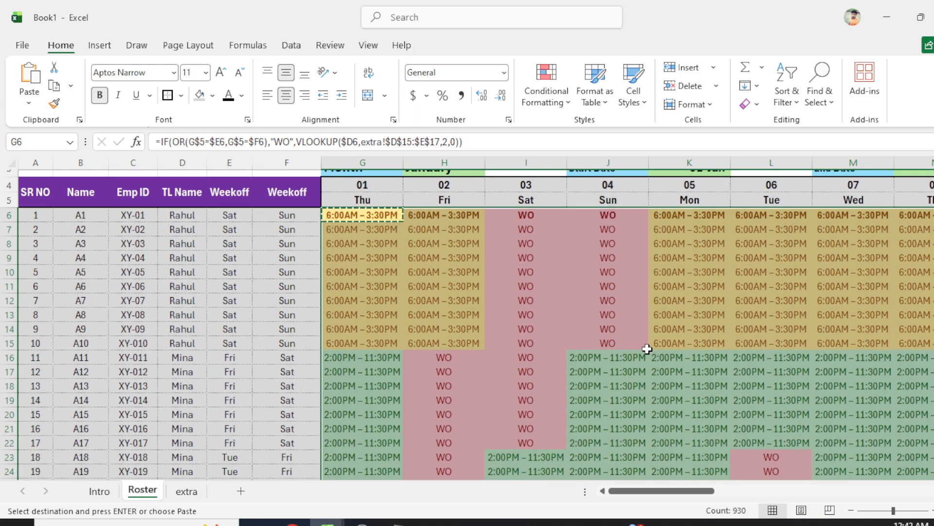
scroll(608, 351, "down", 3)
scroll(606, 355, "up", 6)
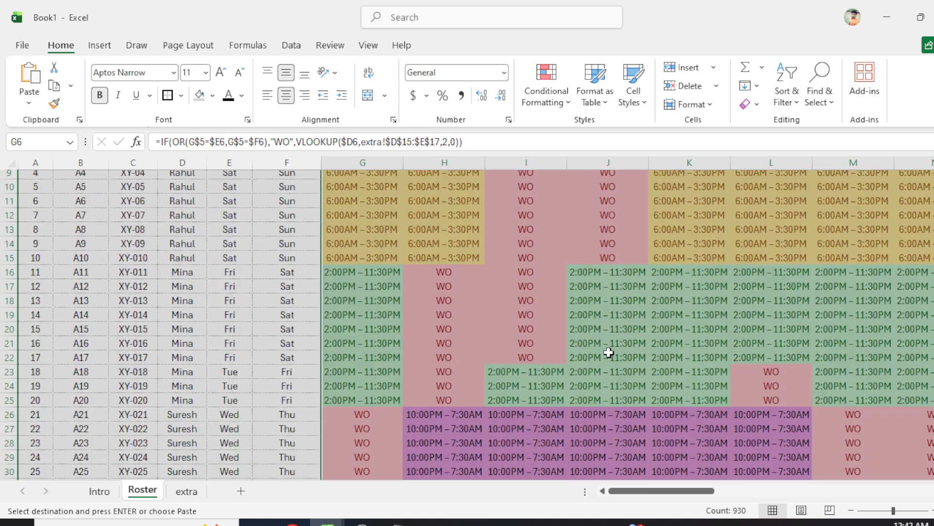
left_click_drag(638, 492, 476, 409)
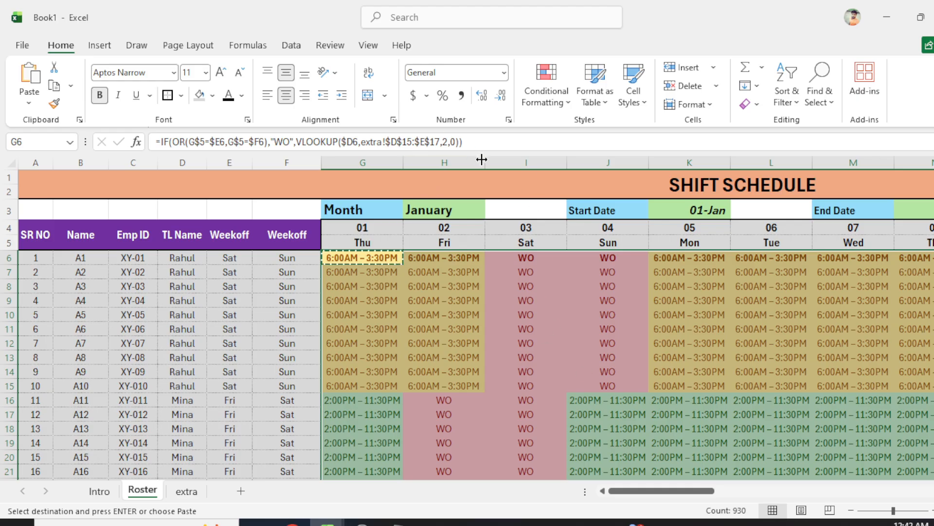
Narrow column H slightly and change the month in H3 to May
left_click_drag(485, 161, 467, 162)
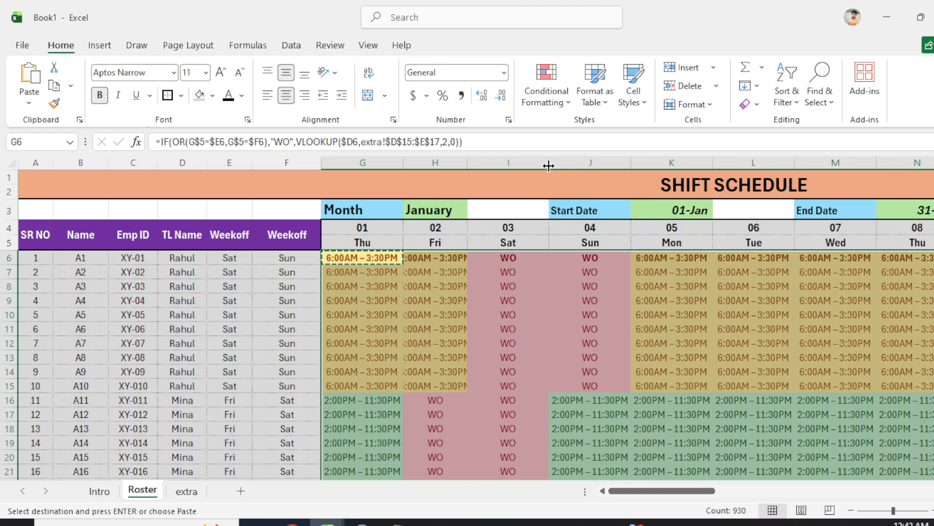
left_click(431, 208)
left_click(473, 212)
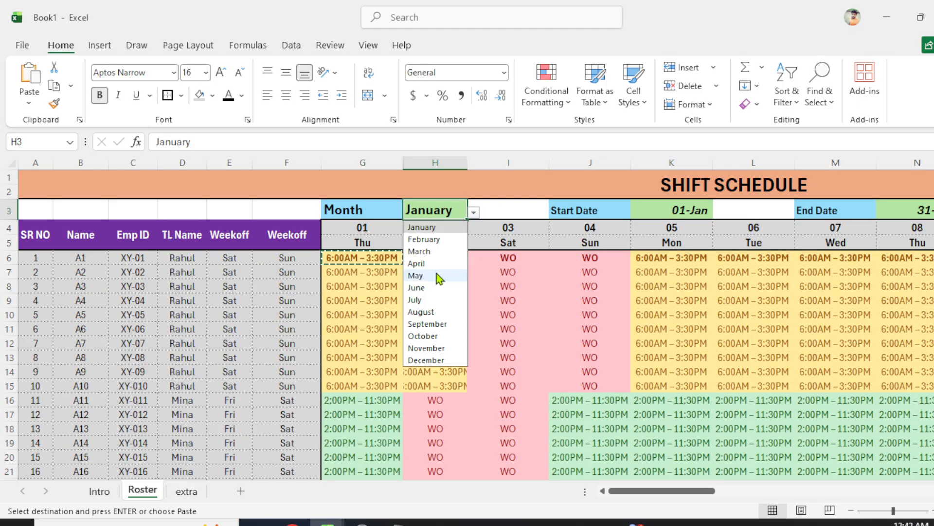
left_click(437, 274)
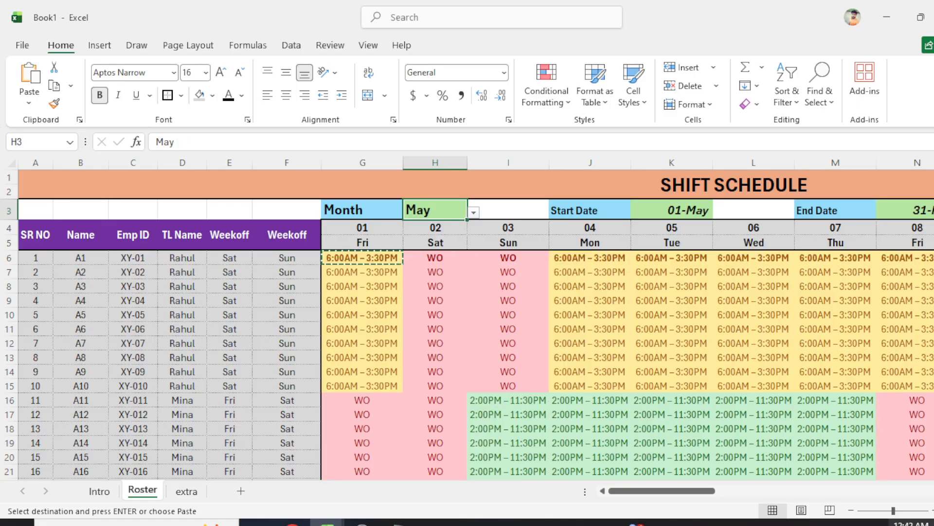
Test the roster with other months by setting H3 to July and finally to September
left_click(852, 510)
left_click(851, 510)
left_click(851, 510)
left_click(851, 510)
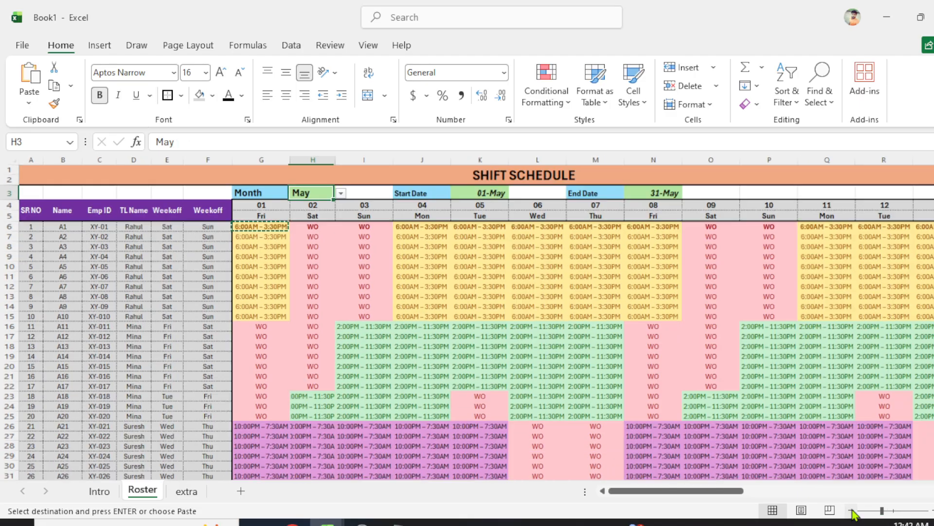
left_click(851, 510)
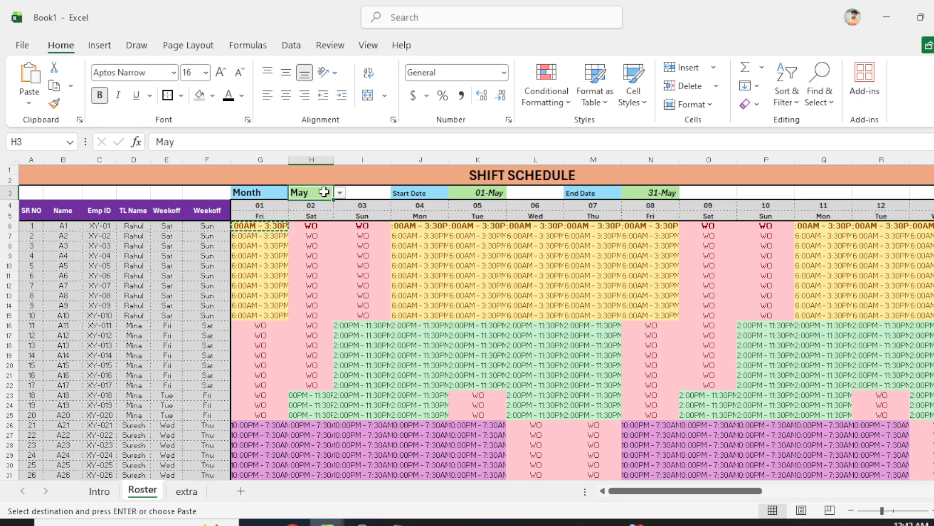
left_click(339, 193)
left_click(312, 281)
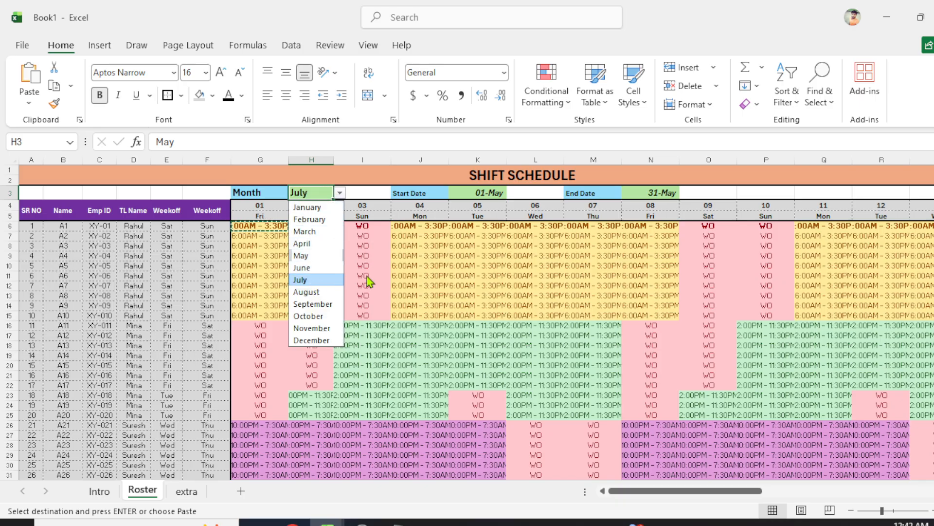
left_click(340, 194)
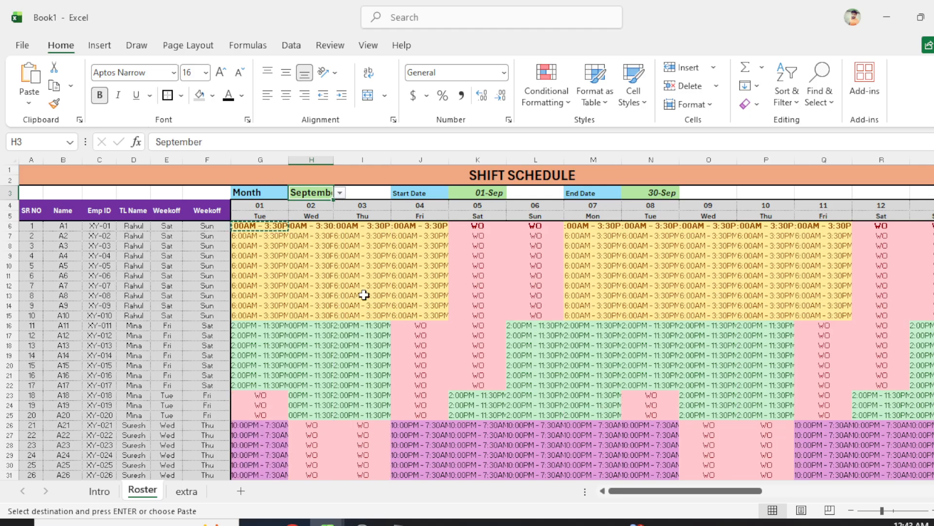
Change the first employee's week-offs to Tue in E6 and thu in F6
left_click(165, 227)
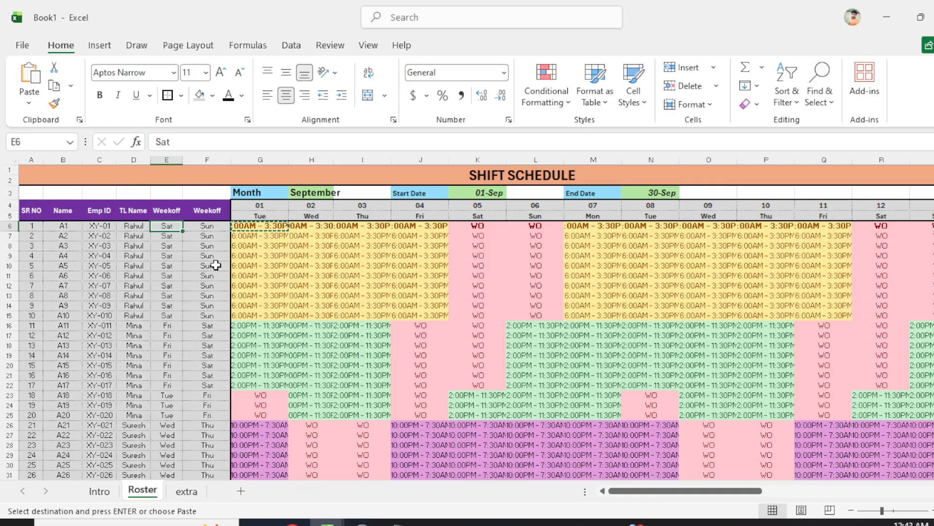
type("tue")
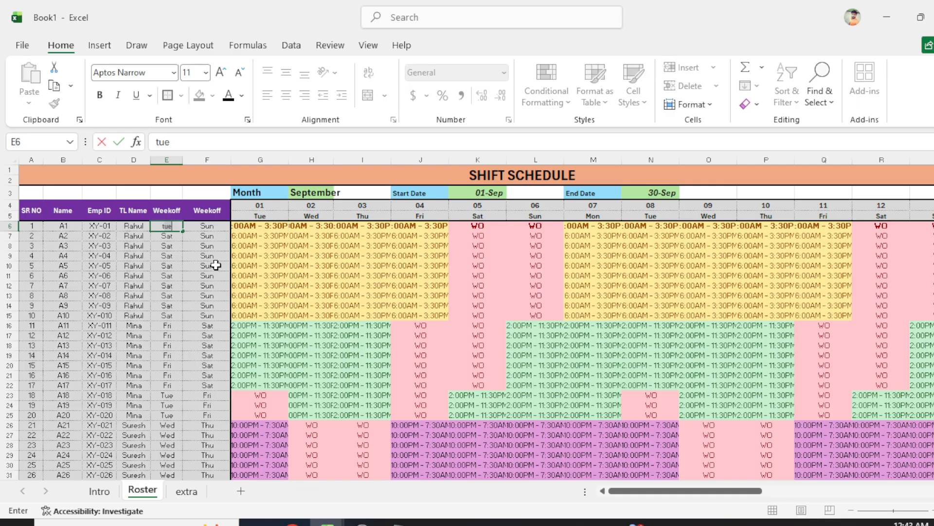
key("Tab")
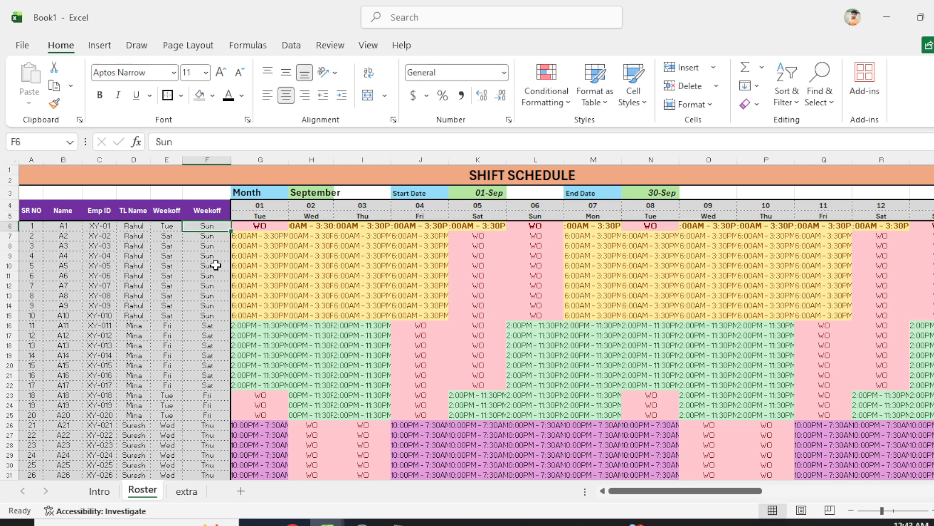
type("t")
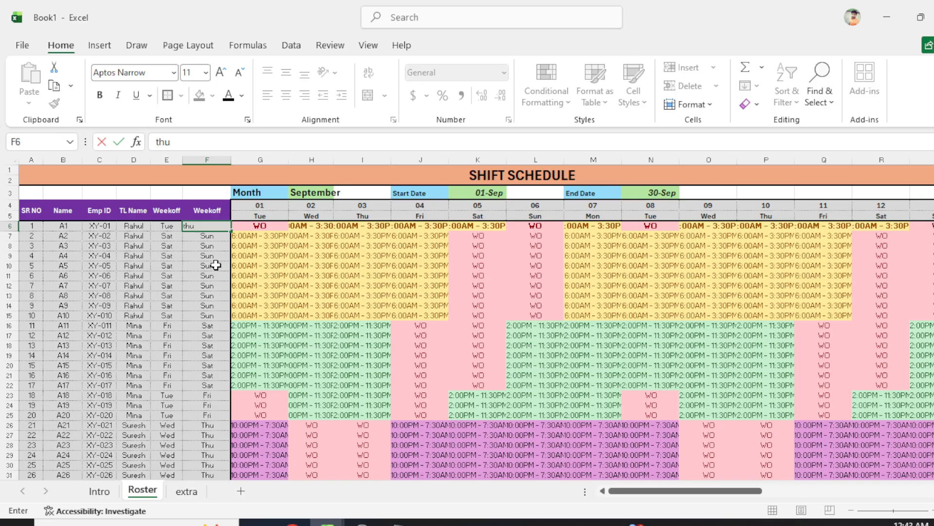
type("hu")
key("Return")
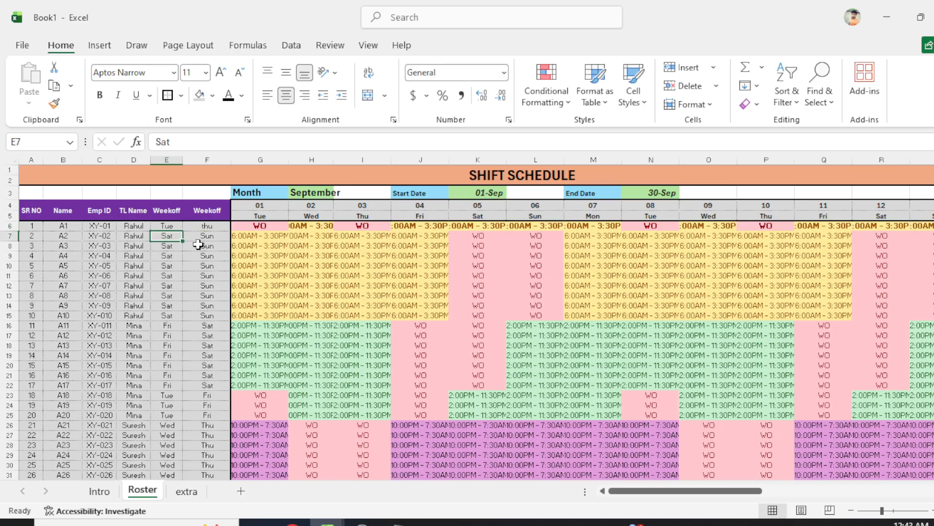
Change the second employee's week-offs to fri in E7 and sat in F7
type("fri")
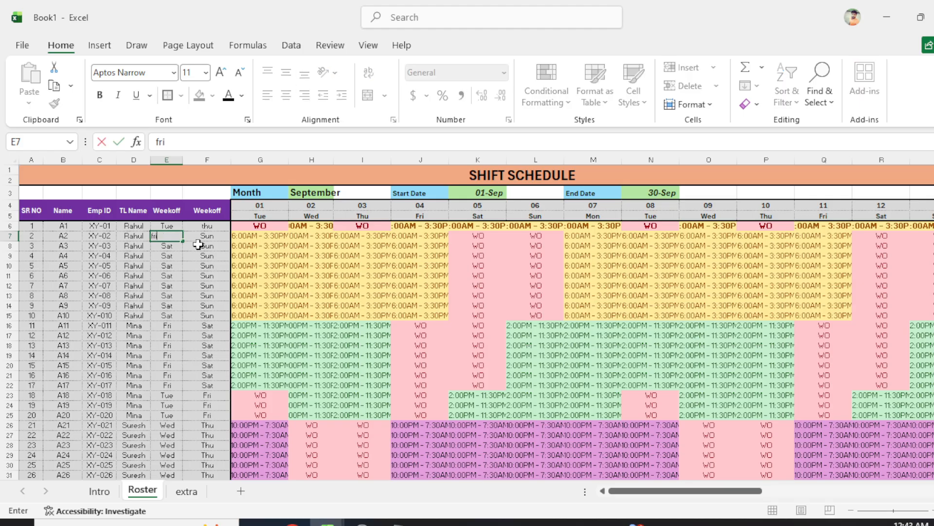
key("Return")
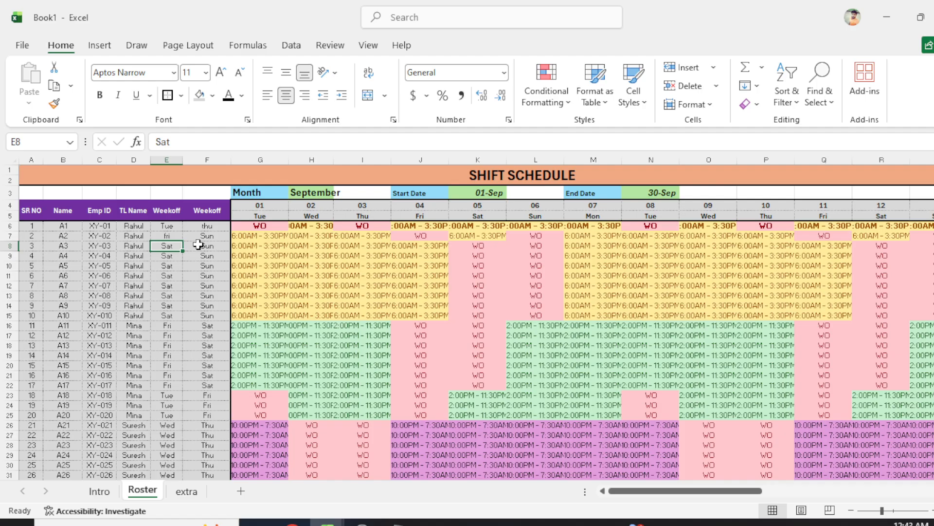
key("Right")
key("Up")
type("sat")
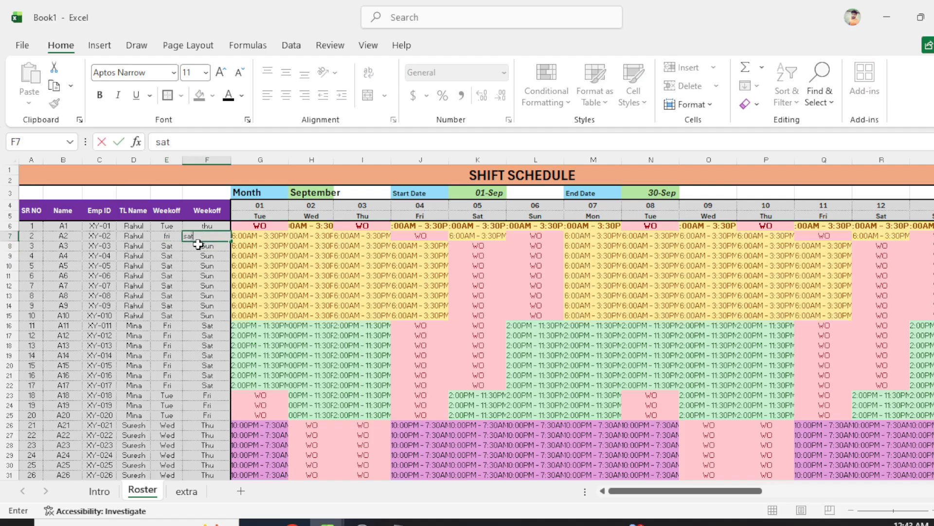
key("Return")
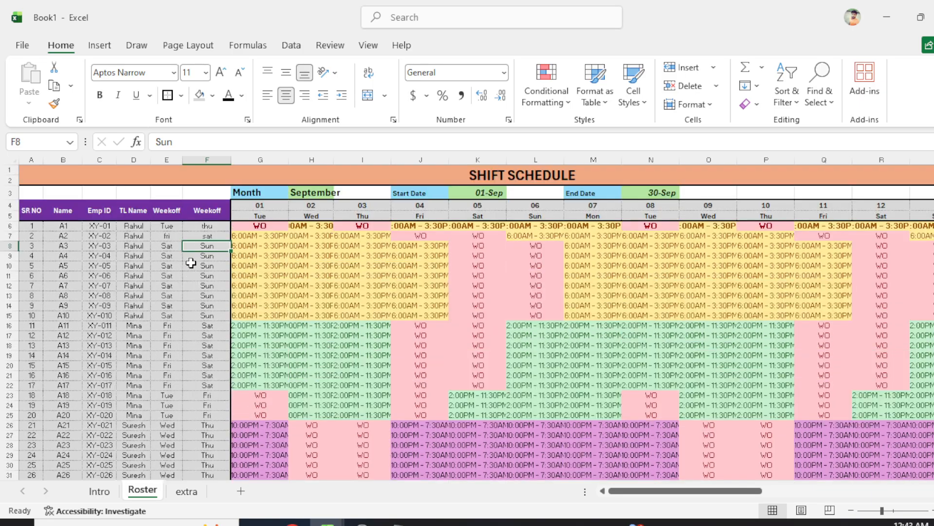
On the extra sheet, enter Sun in D2 and fill the weekday series down to Sat in D8
left_click(186, 490)
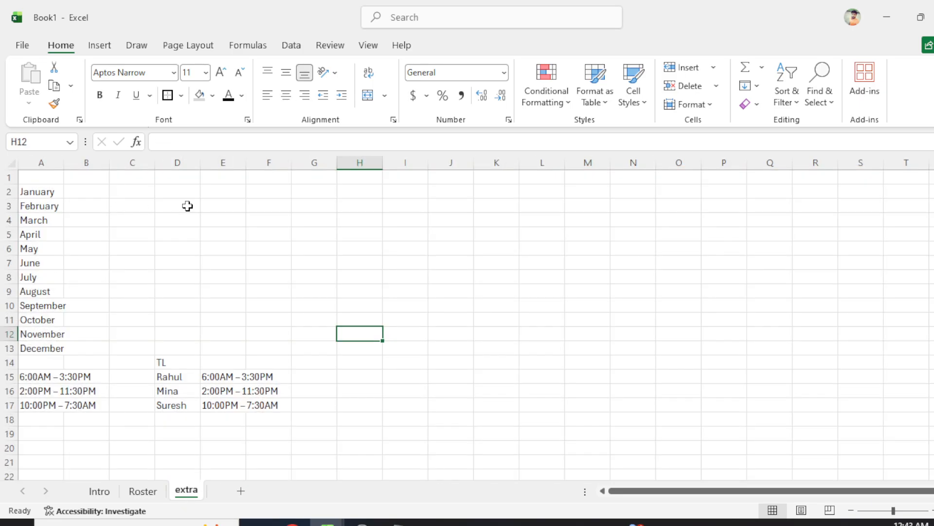
left_click(188, 189)
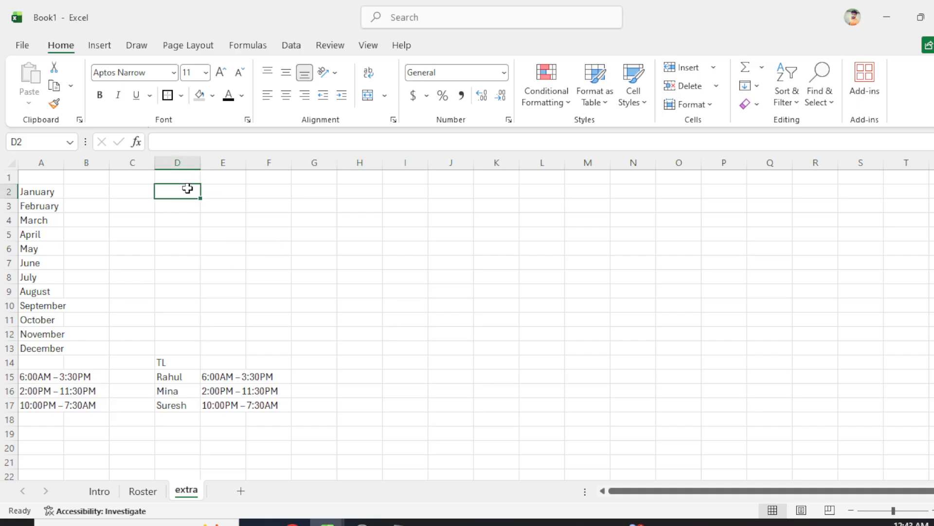
type("Sun")
key("Return")
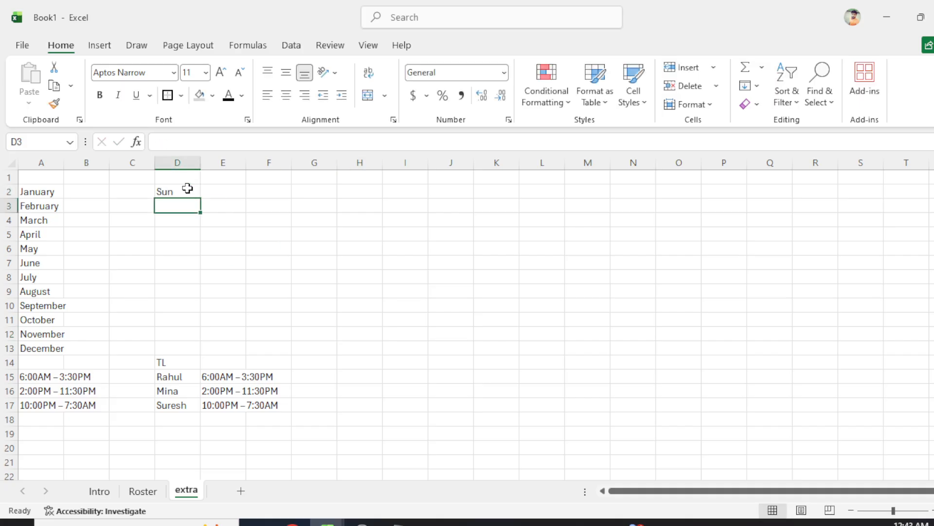
left_click(191, 196)
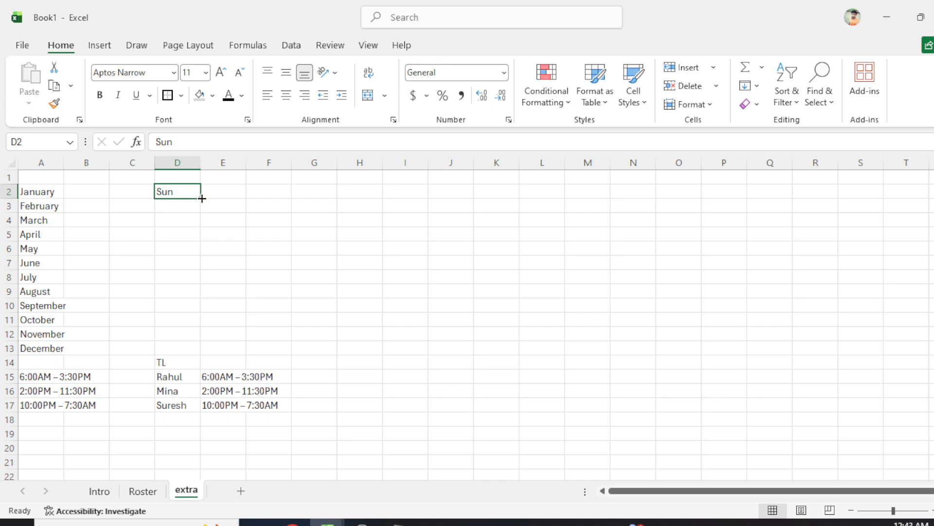
left_click_drag(202, 198, 203, 291)
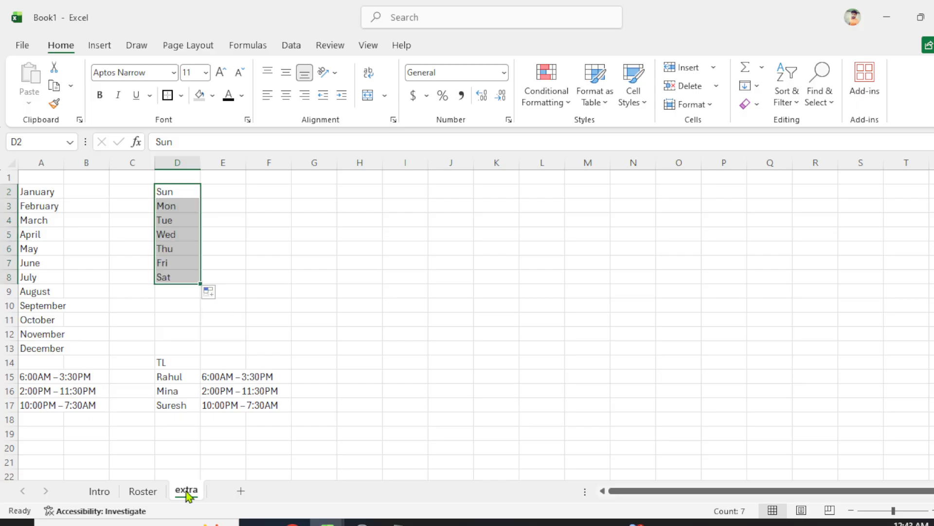
Apply list data validation to the roster's week-off cells E6:F35, using the weekdays in extra!$D$2:$D$8 as the source
left_click(143, 491)
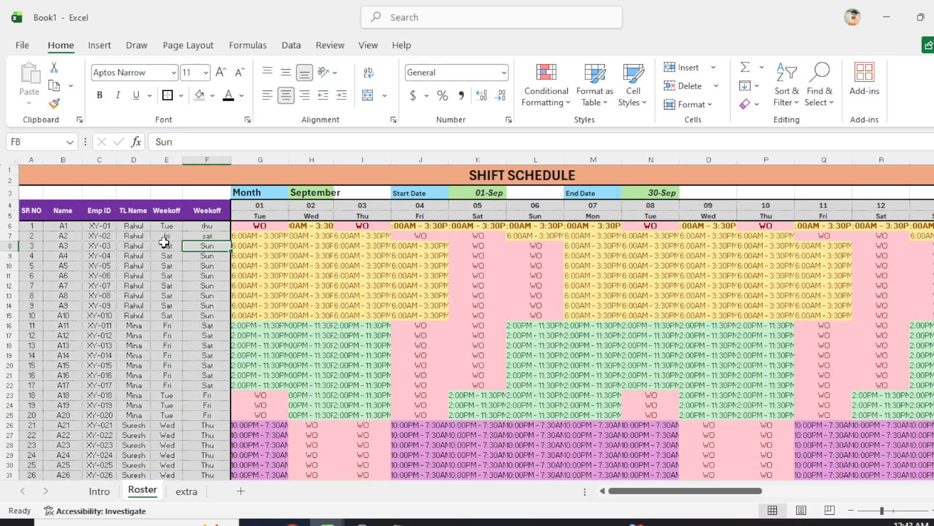
left_click(170, 225)
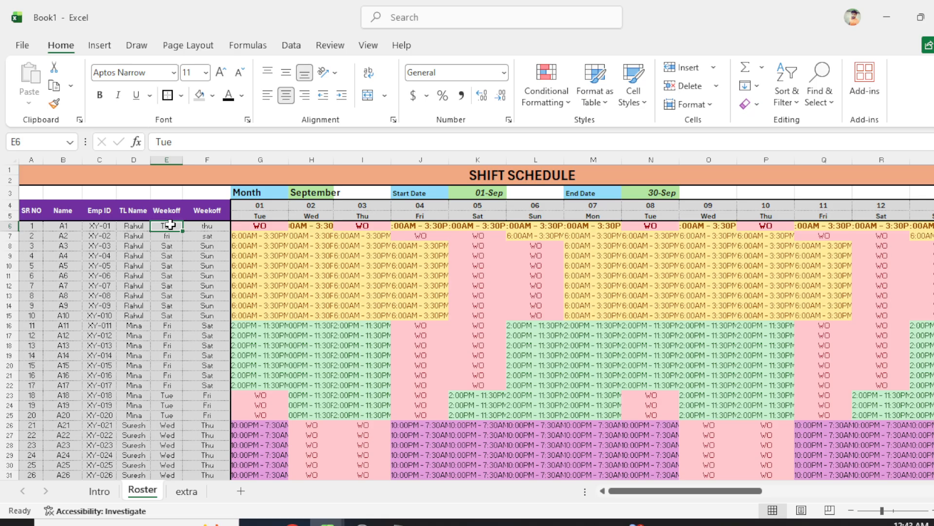
key("shift+Right")
key("ctrl+shift+Down")
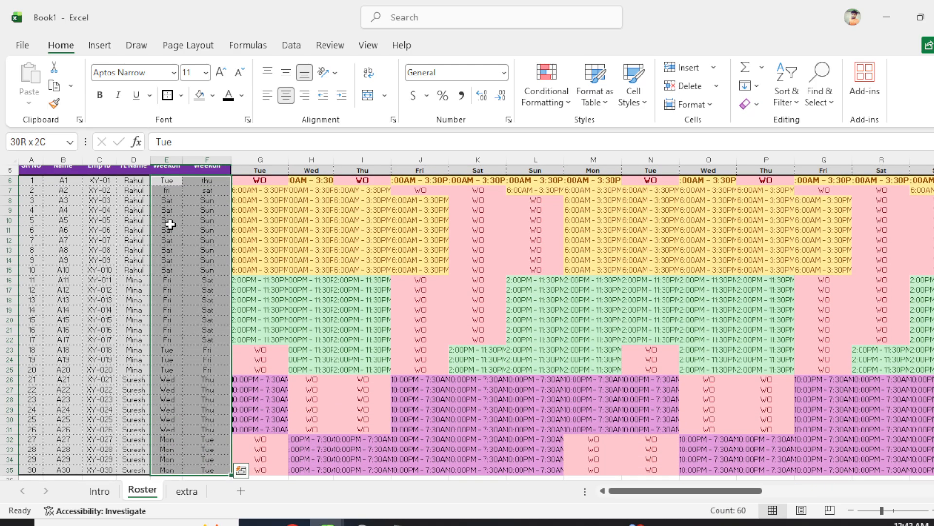
key("alt")
key("a")
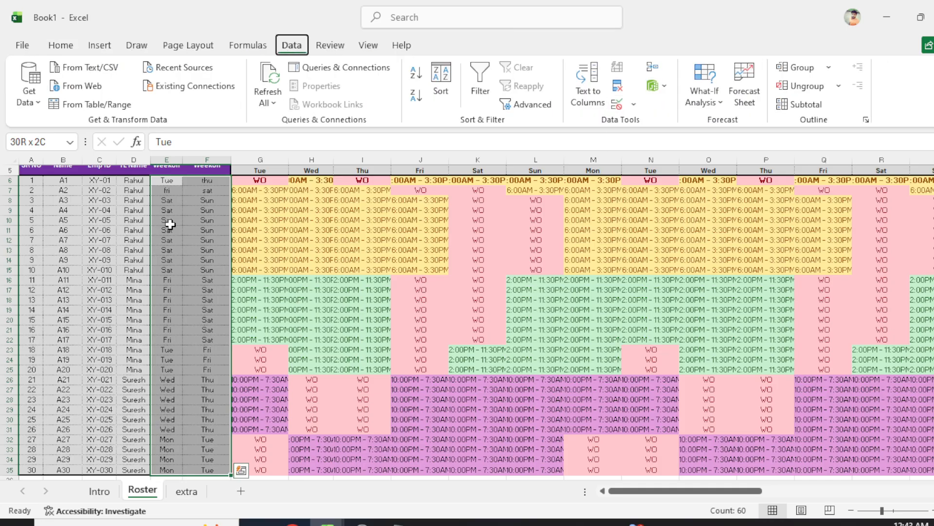
key("v")
key("v")
left_click(467, 217)
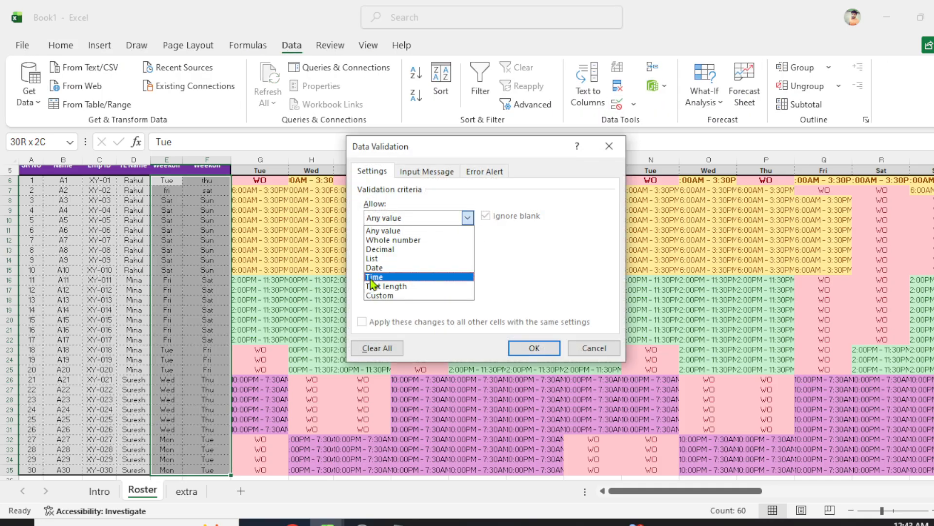
left_click(457, 258)
left_click(403, 276)
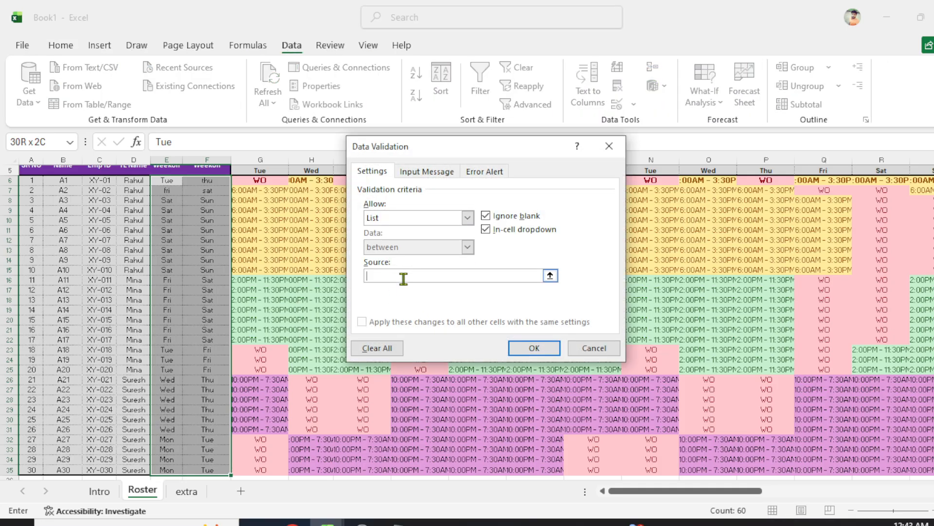
left_click(186, 491)
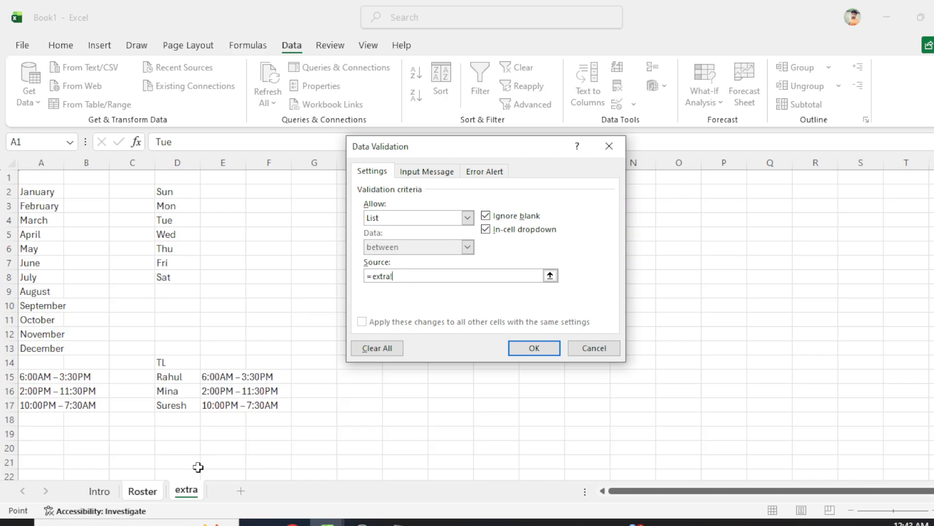
left_click_drag(196, 188, 185, 277)
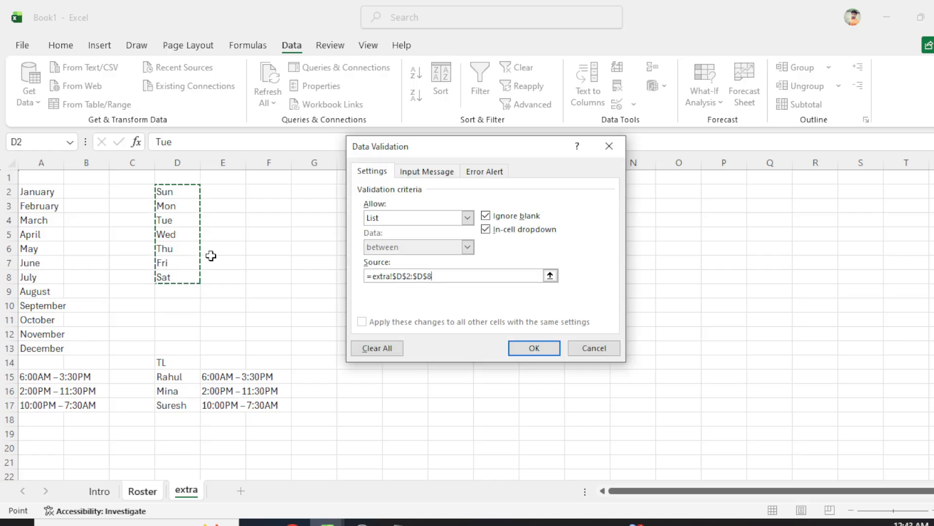
left_click(551, 354)
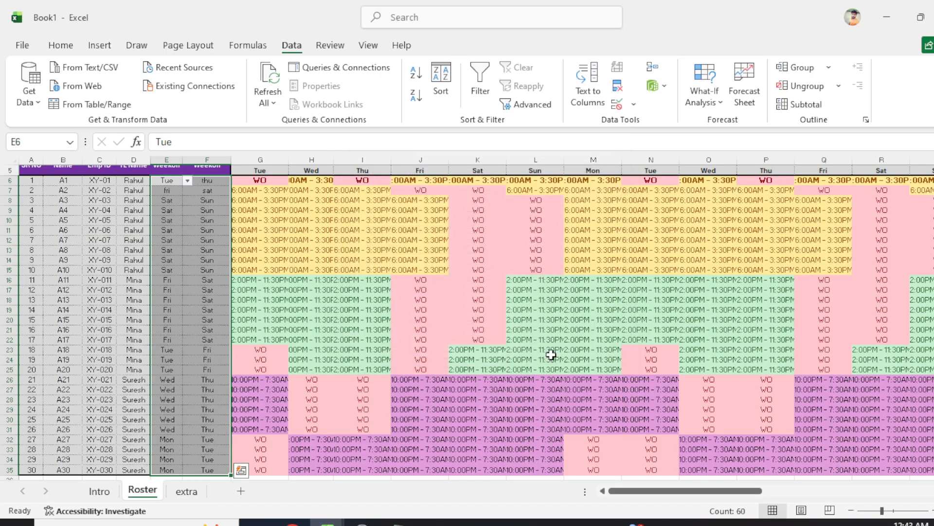
Choose Tue in E7 and Wed in F7 from the weekday lists as employee A2's week-offs
left_click(183, 220)
left_click(179, 195)
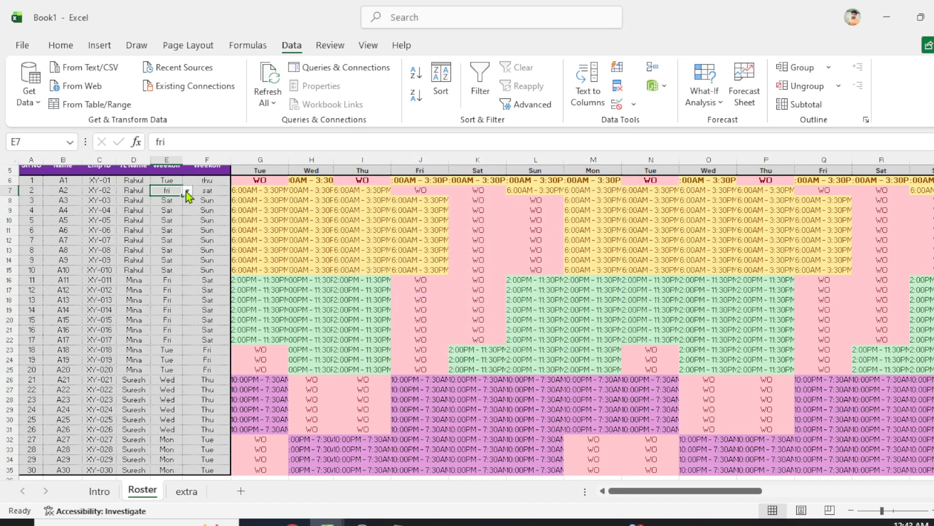
left_click(187, 191)
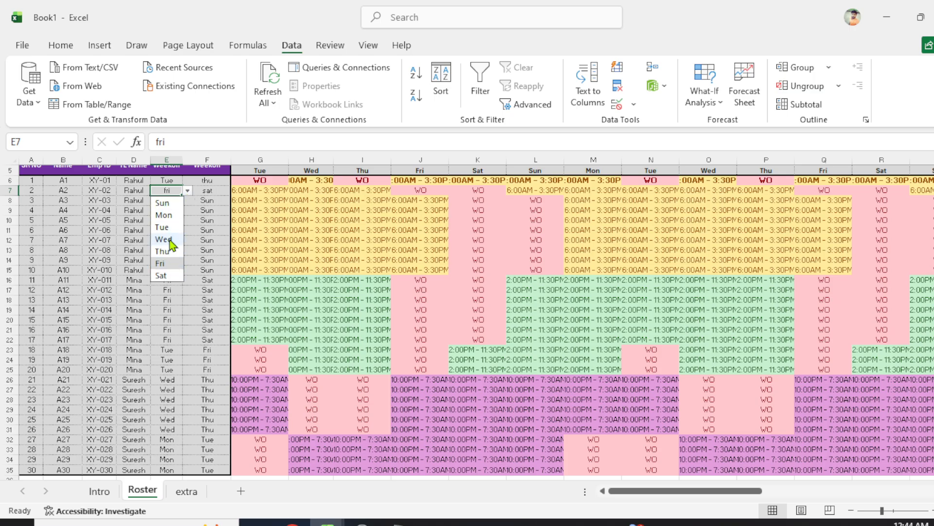
left_click(172, 227)
left_click(208, 191)
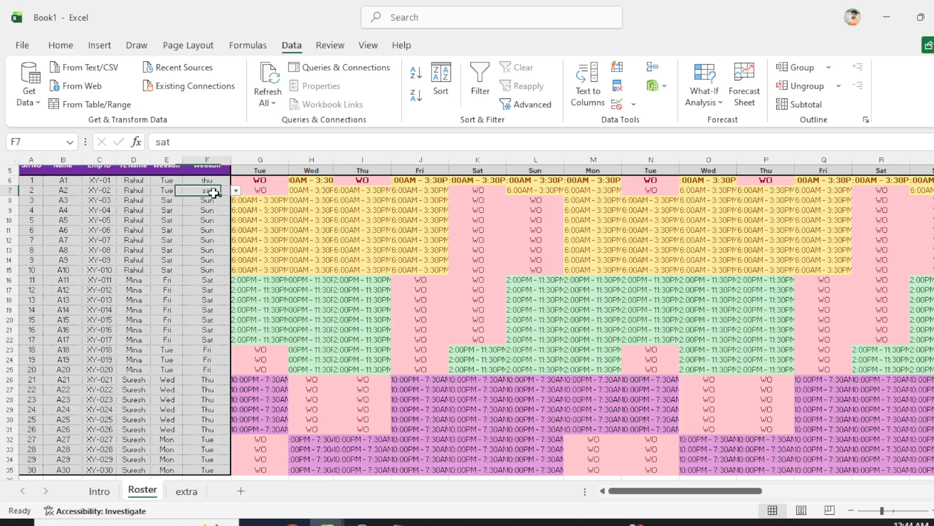
left_click(235, 191)
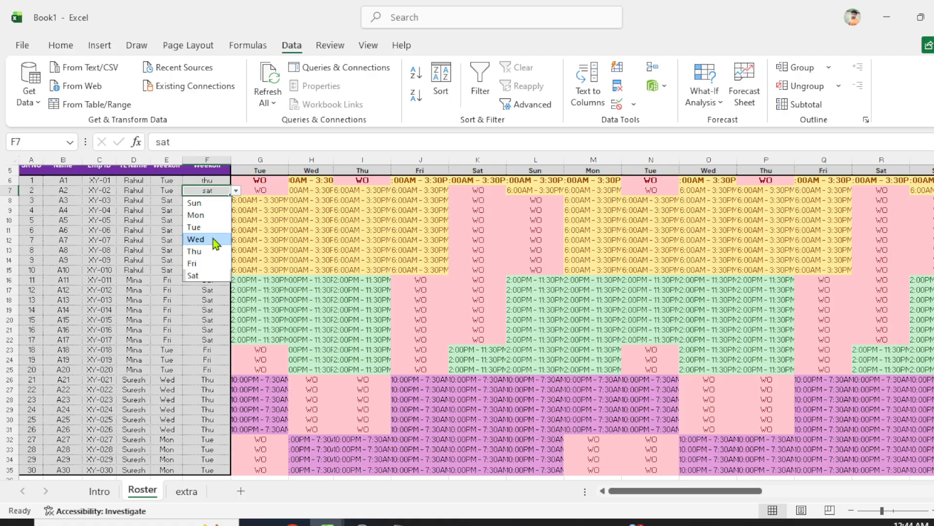
left_click(214, 239)
Choose Thu in E9 and Fri in F9 from the weekday lists as employee A4's week-offs
scroll(468, 316, "up", 4)
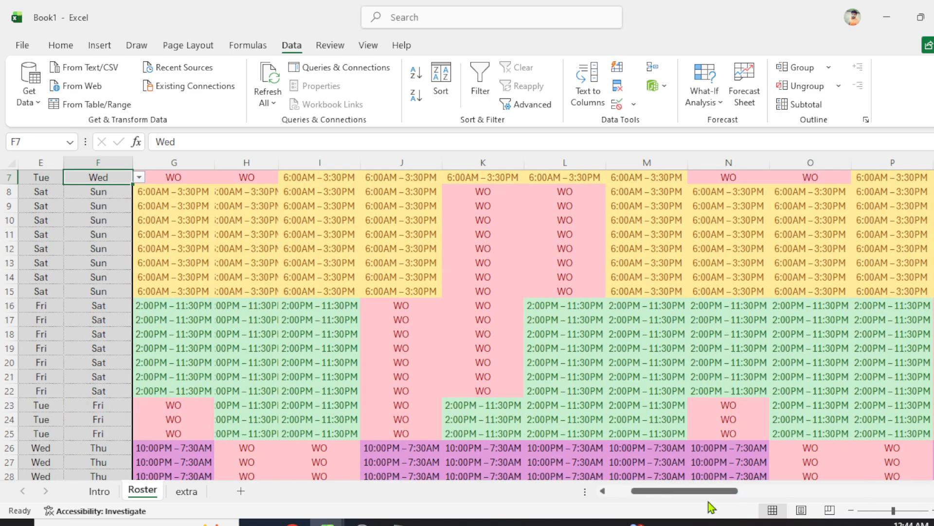
left_click_drag(706, 491, 603, 492)
scroll(194, 263, "up", 2)
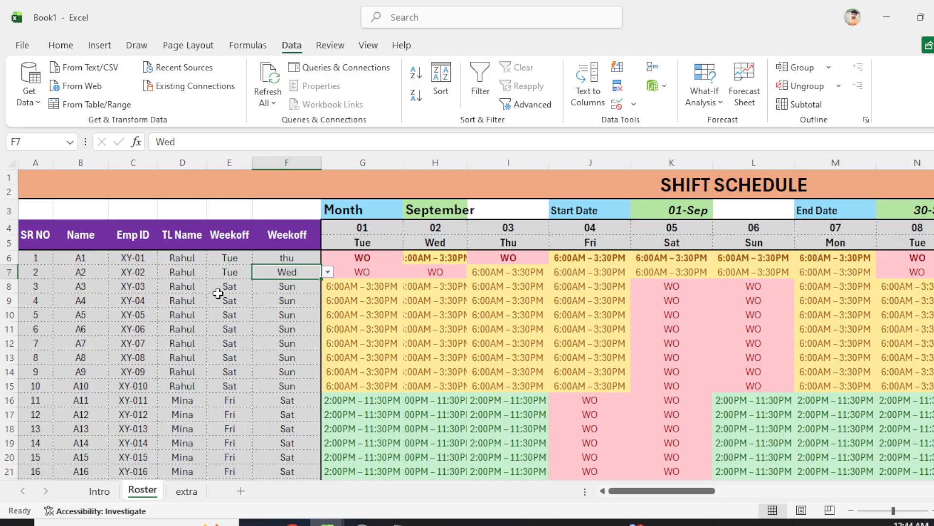
left_click(223, 299)
left_click(259, 300)
left_click(242, 362)
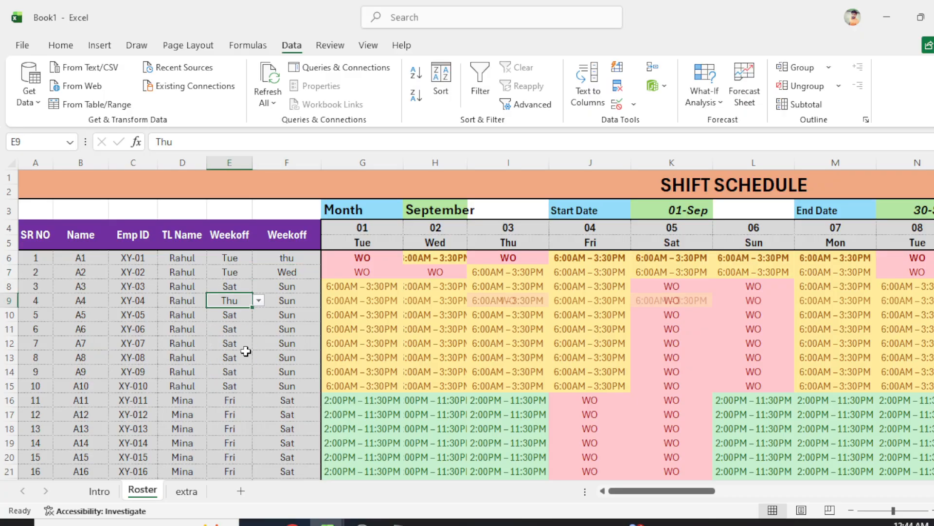
left_click(290, 298)
left_click(328, 301)
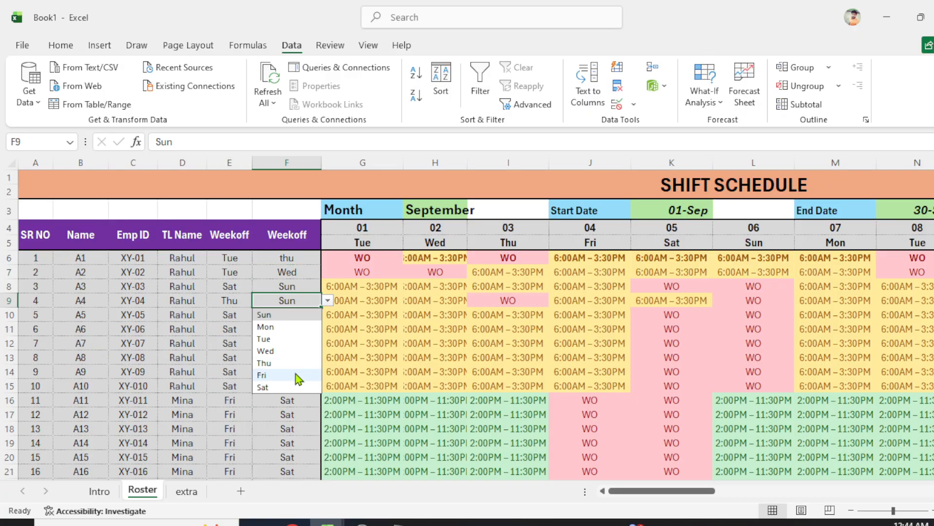
left_click(292, 375)
Choose Wed in F12 and Tue in E12 from the weekday lists as employee A7's week-offs
left_click(286, 344)
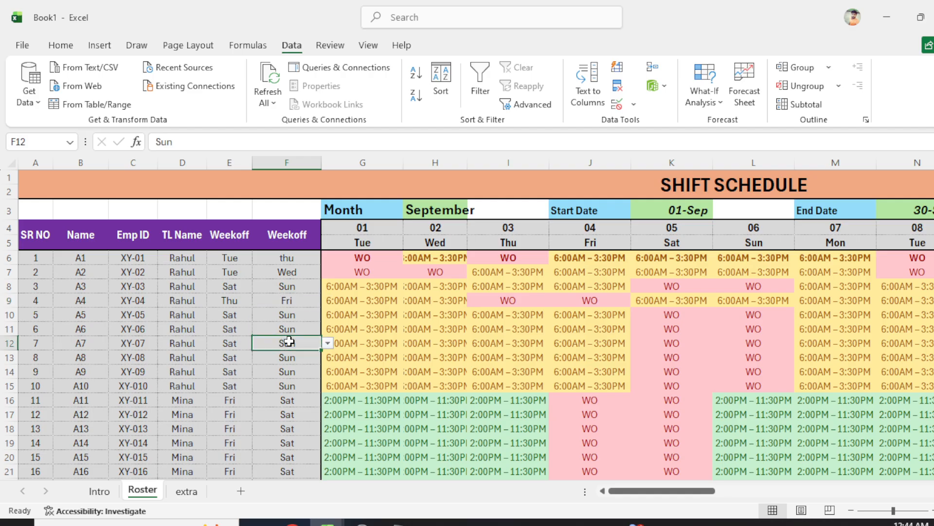
left_click(328, 343)
left_click(271, 393)
left_click(227, 346)
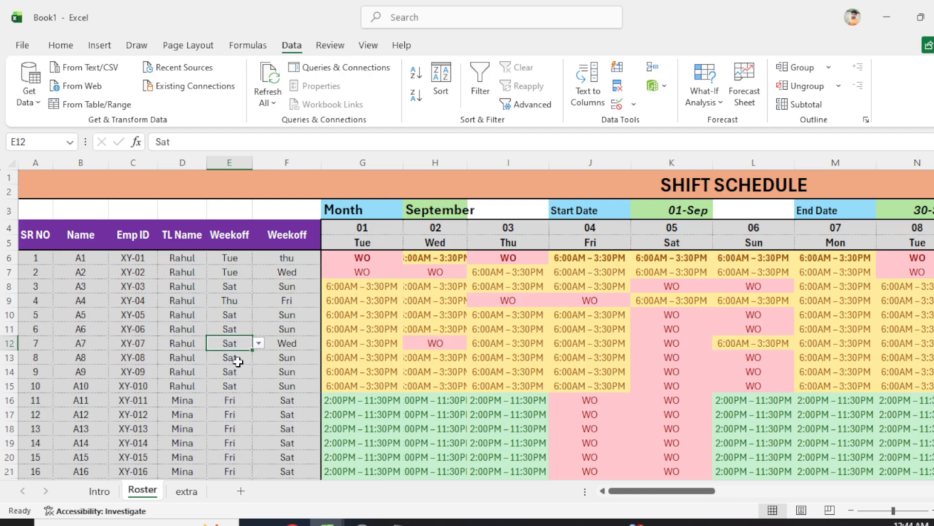
left_click(259, 343)
left_click(236, 381)
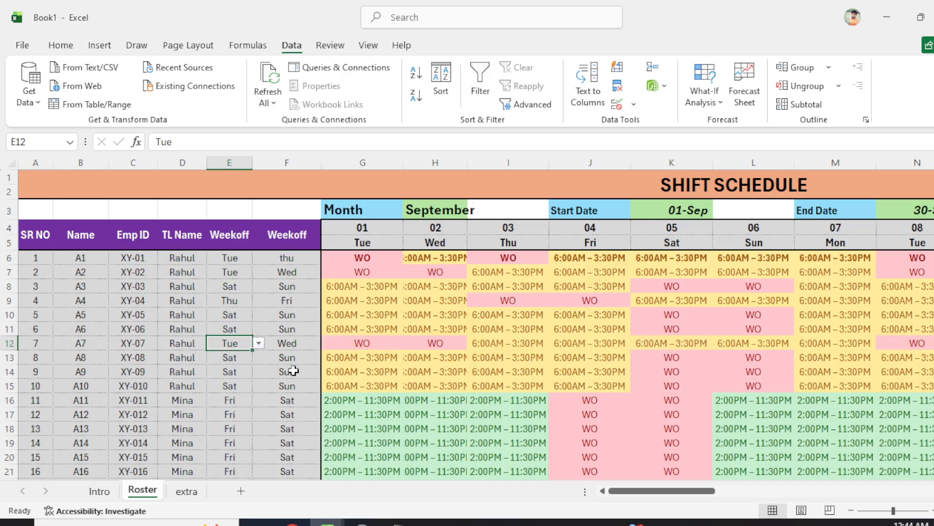
left_click(851, 509)
left_click(850, 509)
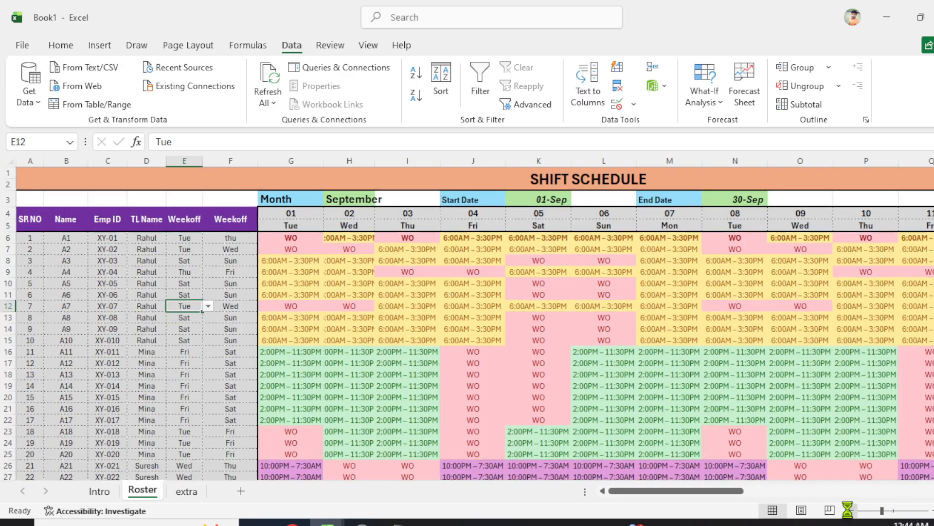
Change the first week-off day of employee A7 in the roster to Fri
left_click(851, 509)
left_click(851, 510)
left_click(851, 509)
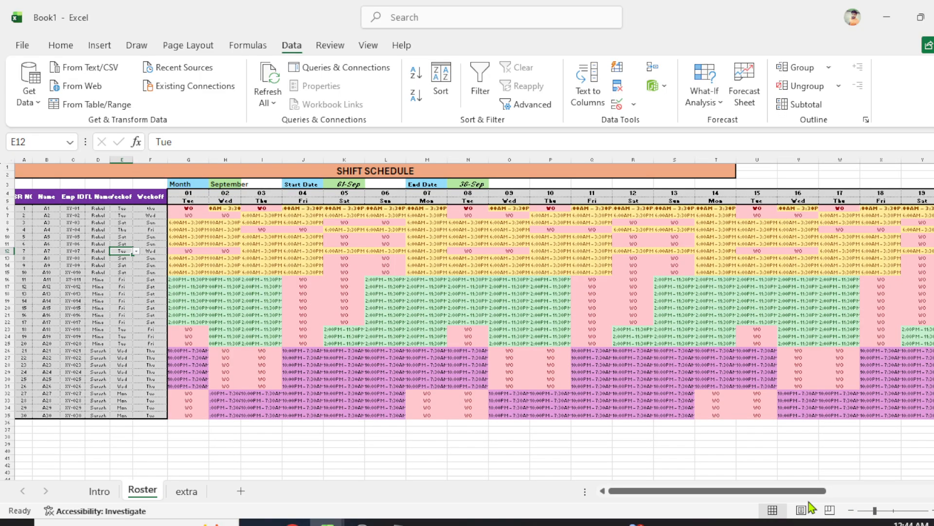
left_click(932, 509)
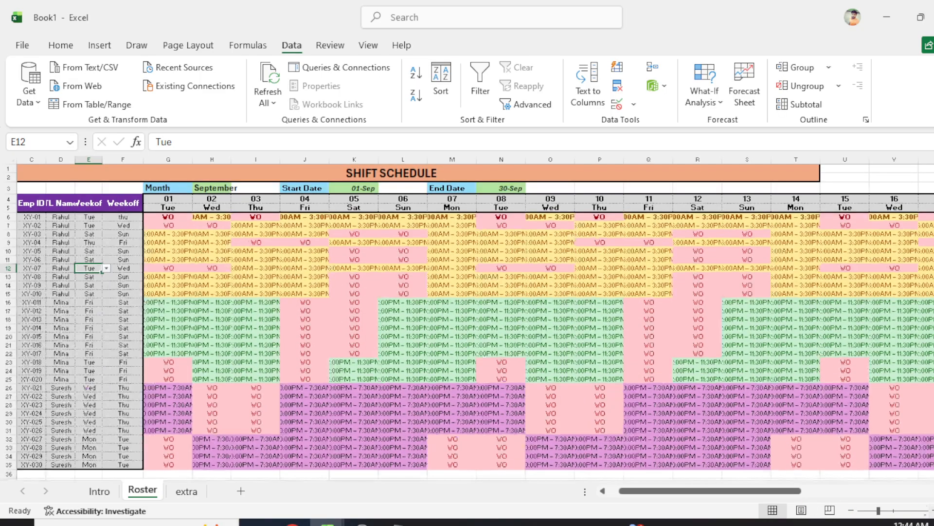
left_click_drag(770, 493, 759, 496)
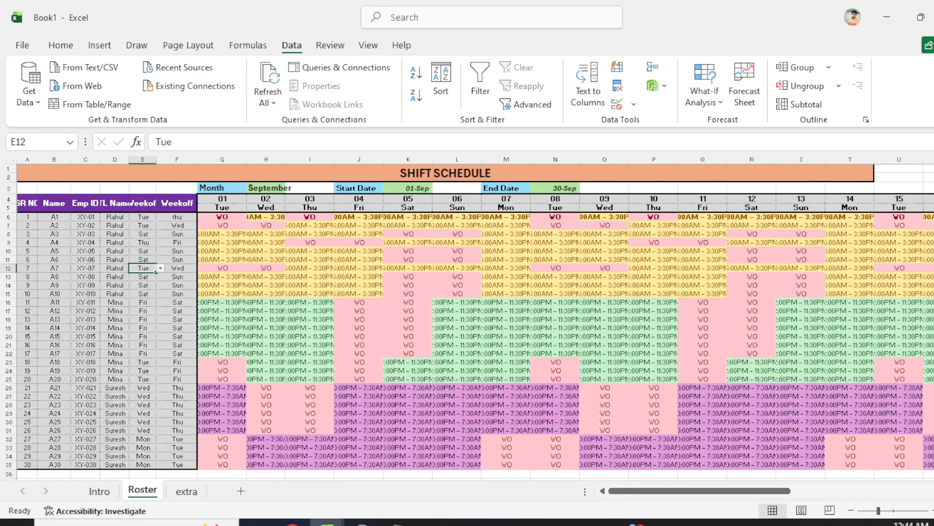
scroll(390, 370, "up", 1)
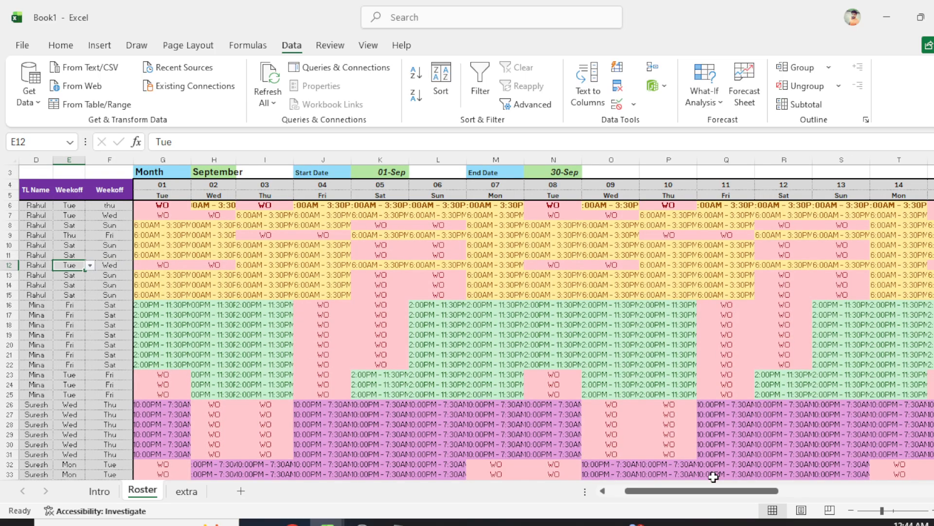
left_click_drag(702, 492, 684, 492)
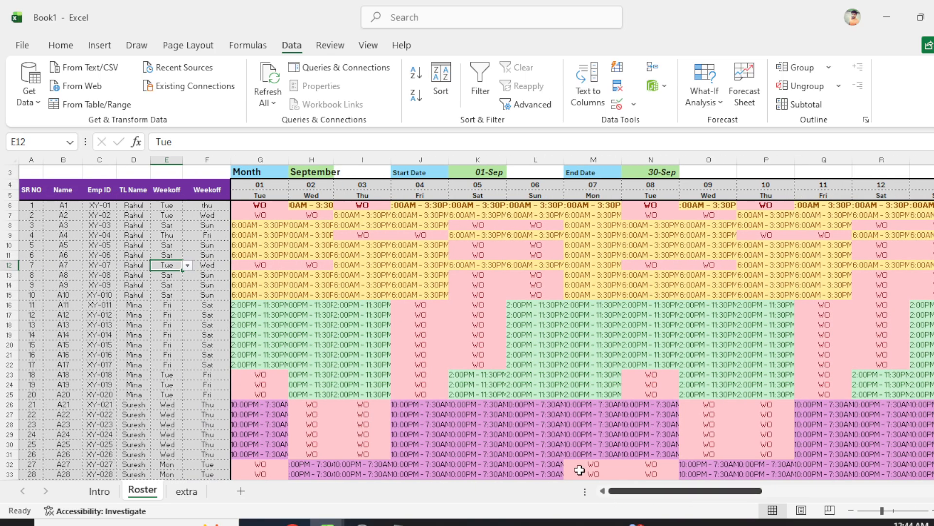
left_click(166, 279)
left_click(175, 265)
left_click(187, 265)
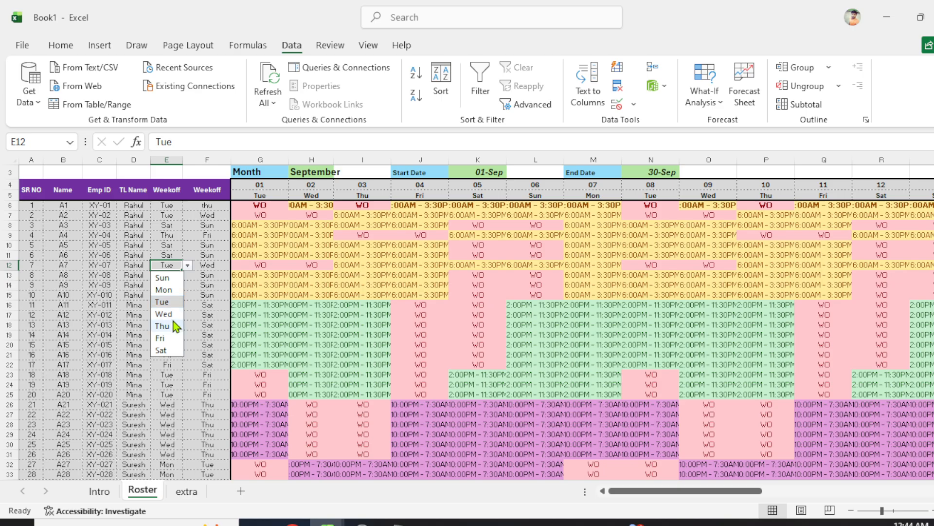
left_click(166, 338)
Set the second week-off day of employee A11 to Thu and the first week-off day of employee A14 to Thu
left_click(186, 307)
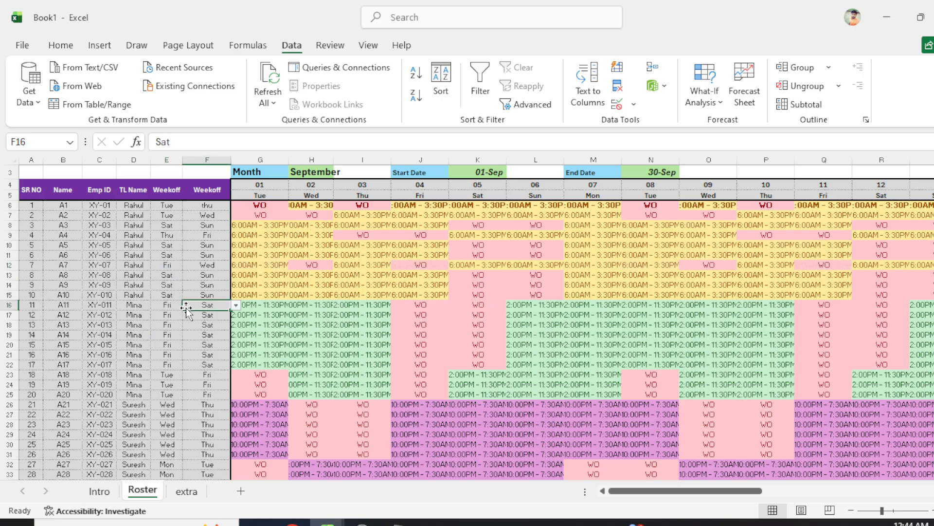
left_click(236, 305)
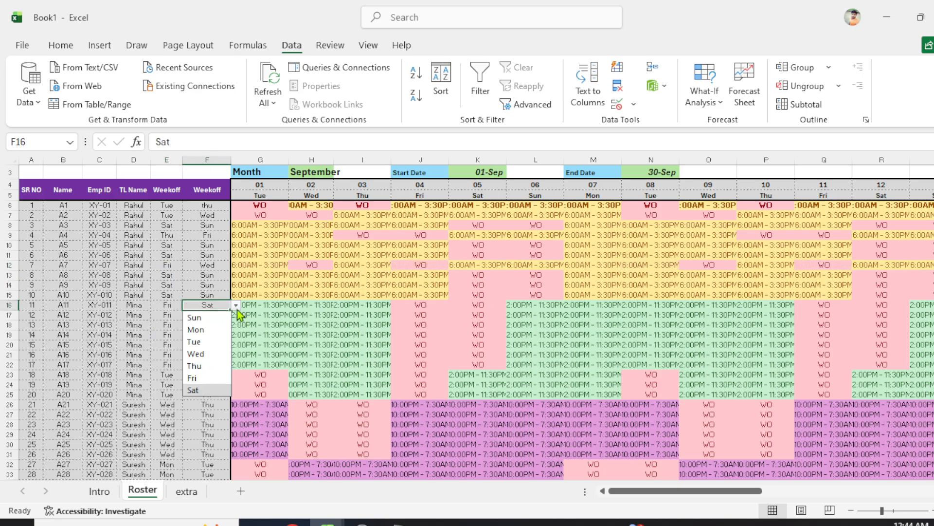
left_click(194, 366)
left_click(155, 335)
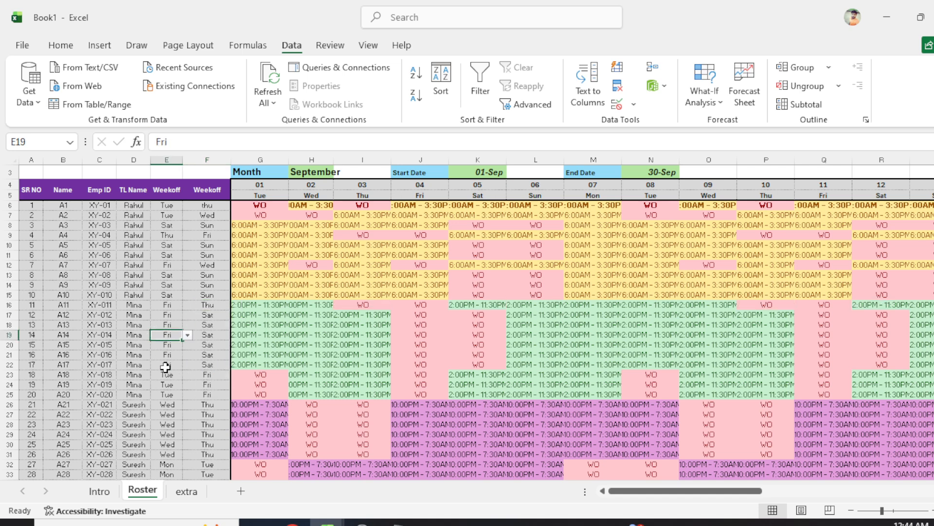
left_click(187, 334)
left_click(174, 396)
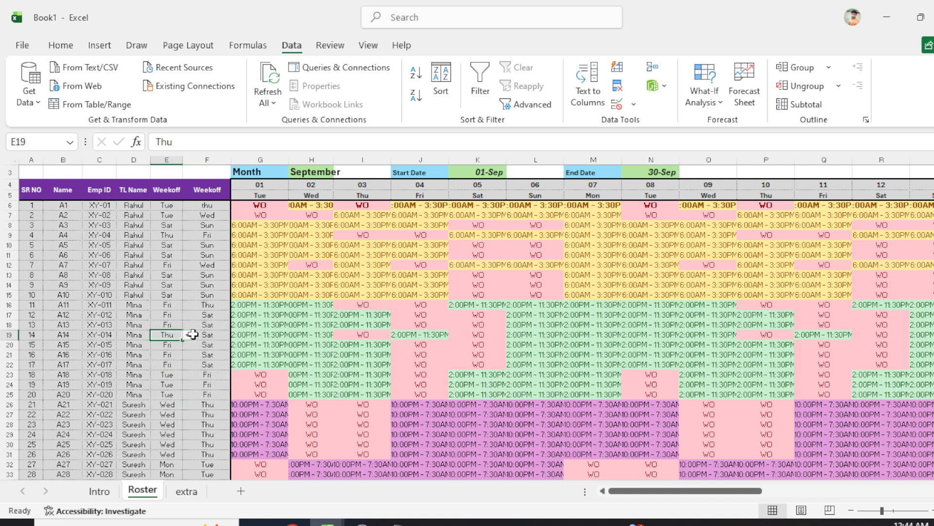
Set the first week-off day of employee A11 to Mon
left_click(168, 305)
left_click(187, 305)
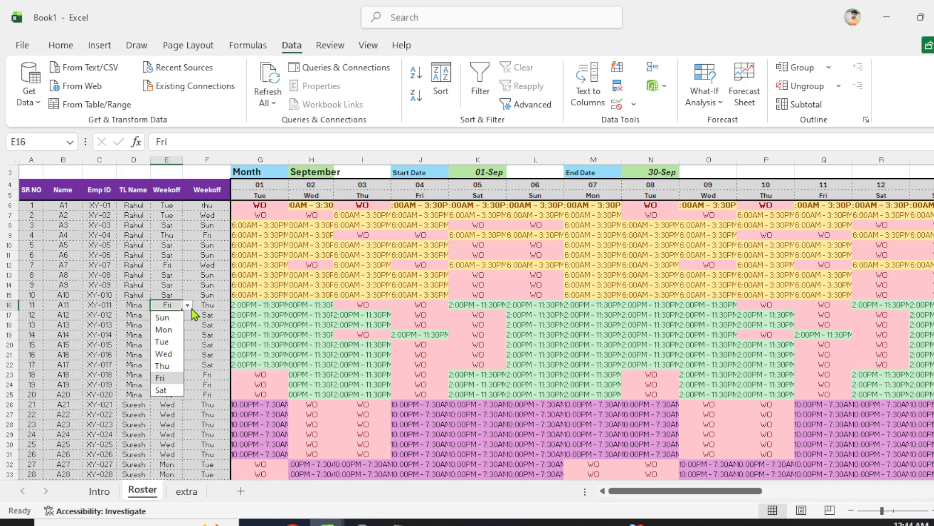
left_click(165, 329)
left_click(195, 354)
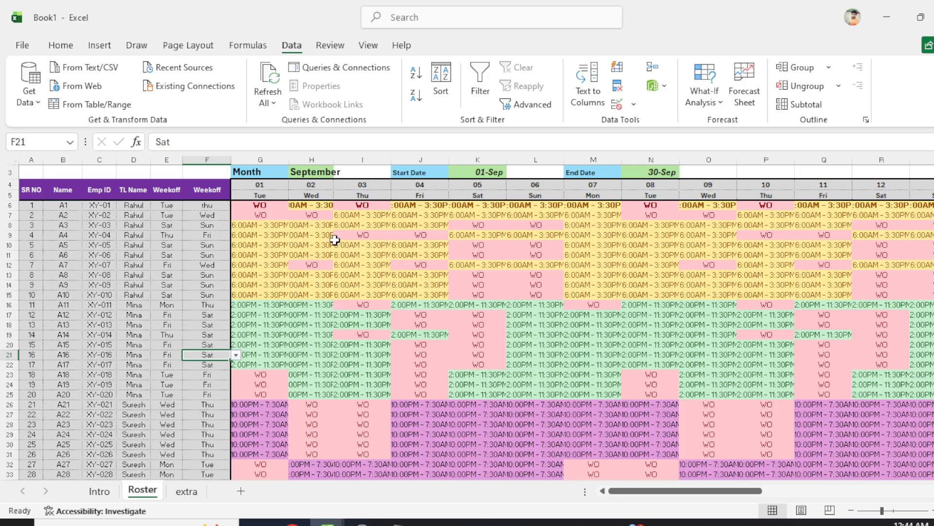
Switch the shift schedule's month in cell H3 to November
scroll(335, 239, "up", 1)
left_click(327, 192)
left_click(340, 193)
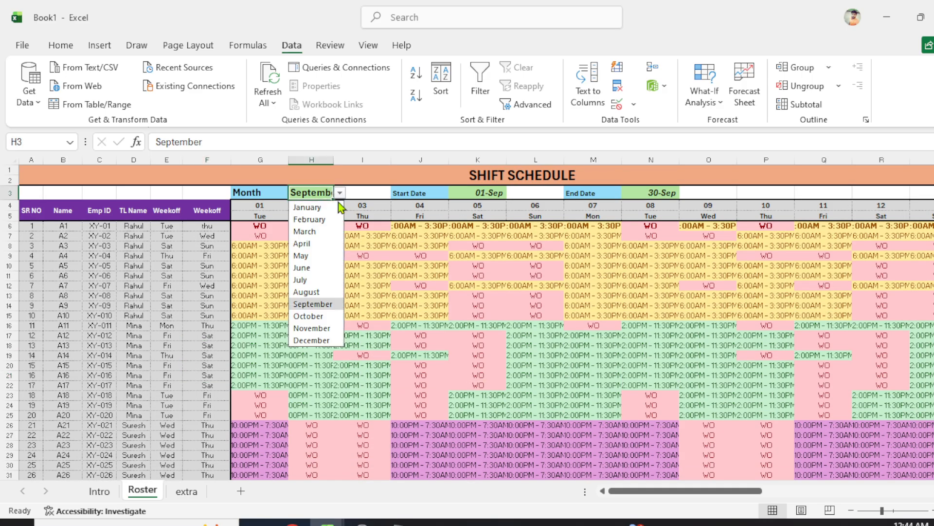
left_click(312, 327)
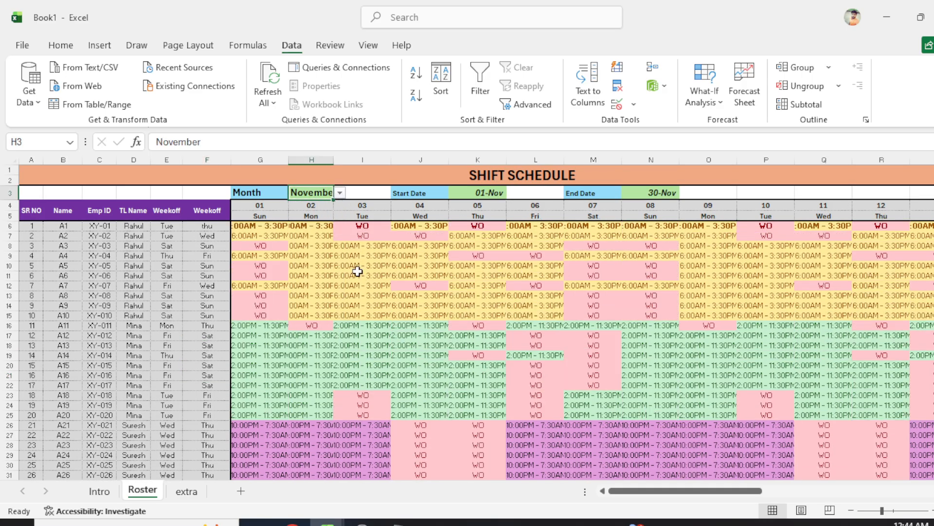
Try February as the schedule's month and return the selection to November
left_click(340, 192)
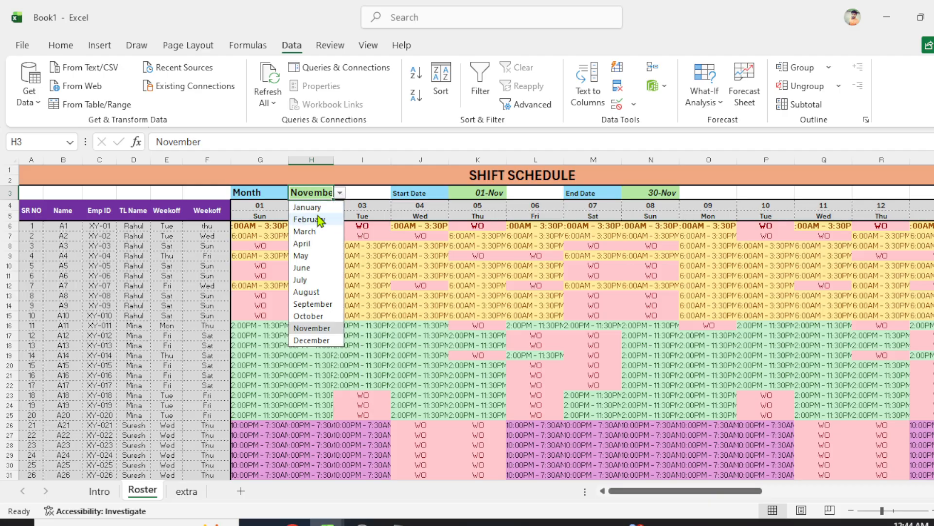
left_click(319, 219)
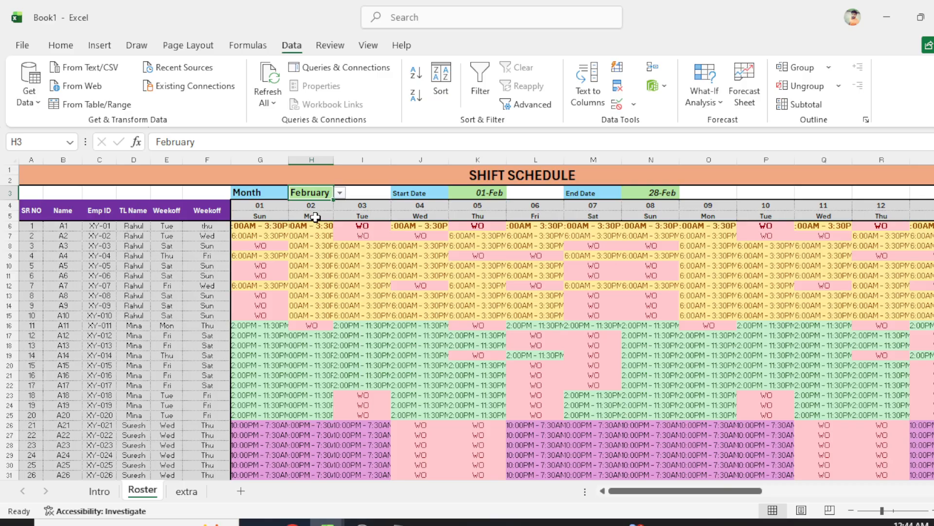
left_click(340, 192)
left_click(324, 329)
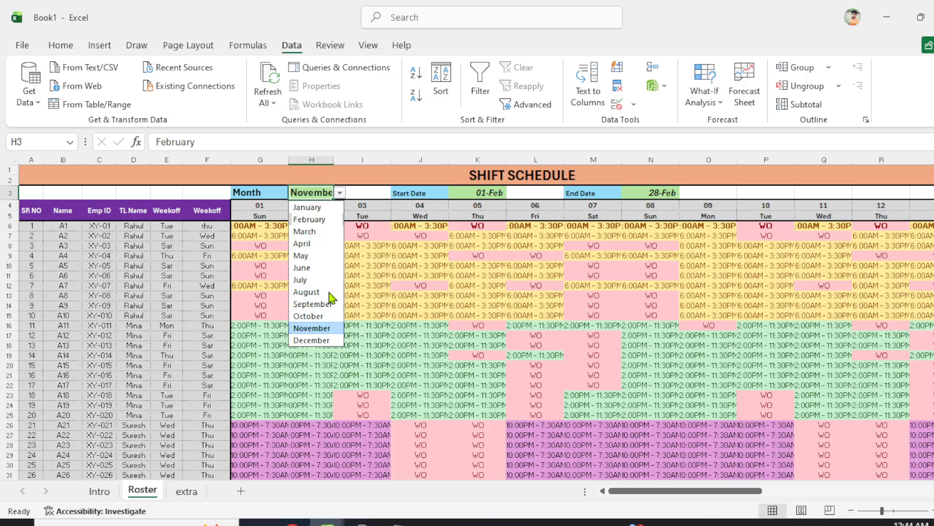
Mark employee A13 as PL on 3 November in cell I18
left_click(383, 315)
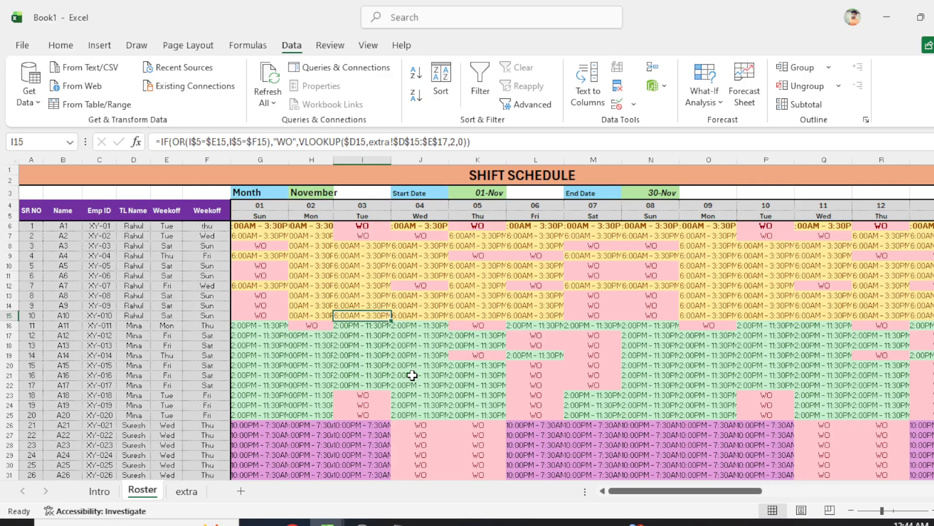
left_click(386, 347)
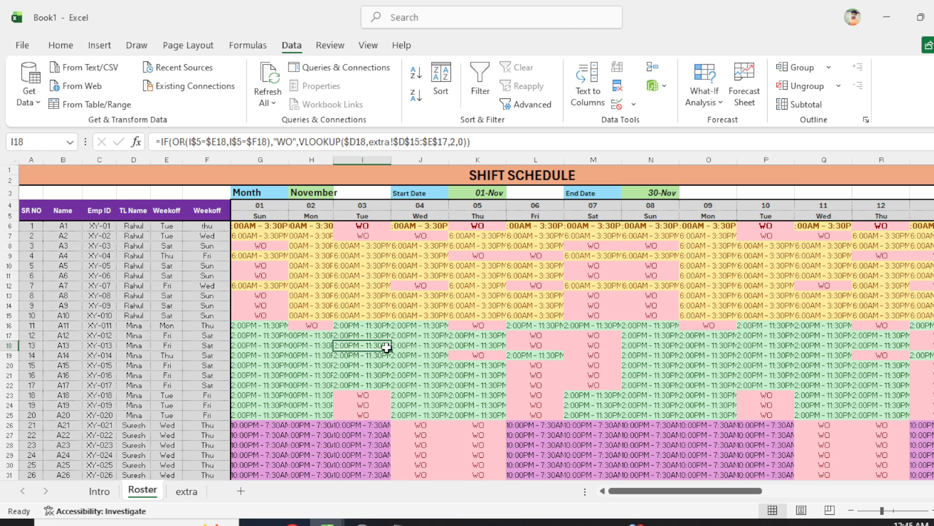
type("PL")
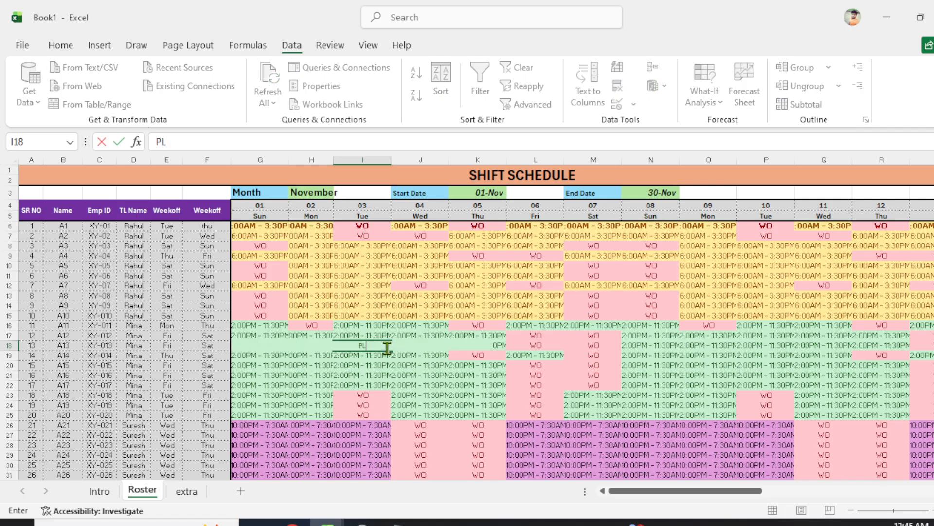
key("Return")
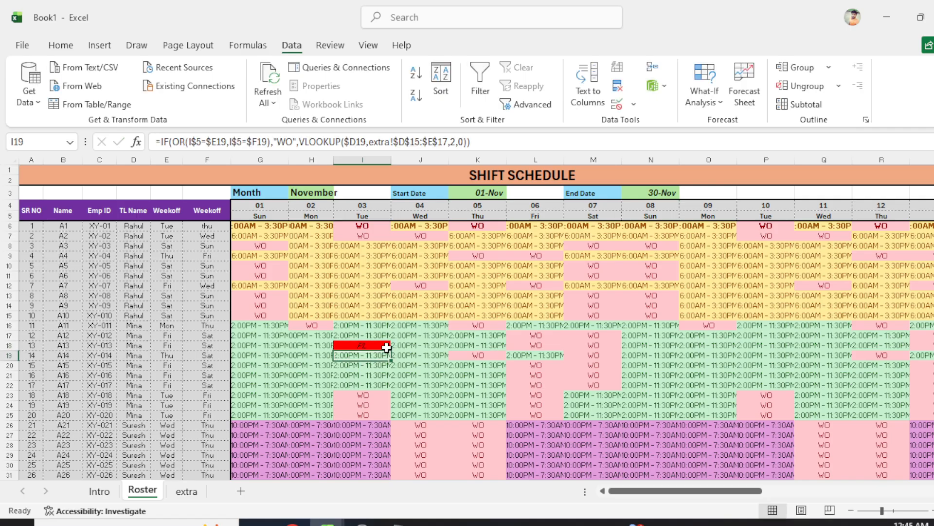
Mark employee A14 as PL on 9 November in cell O19
key("Right")
key("Right")
key("Right")
key("Right")
key("Right")
key("Right")
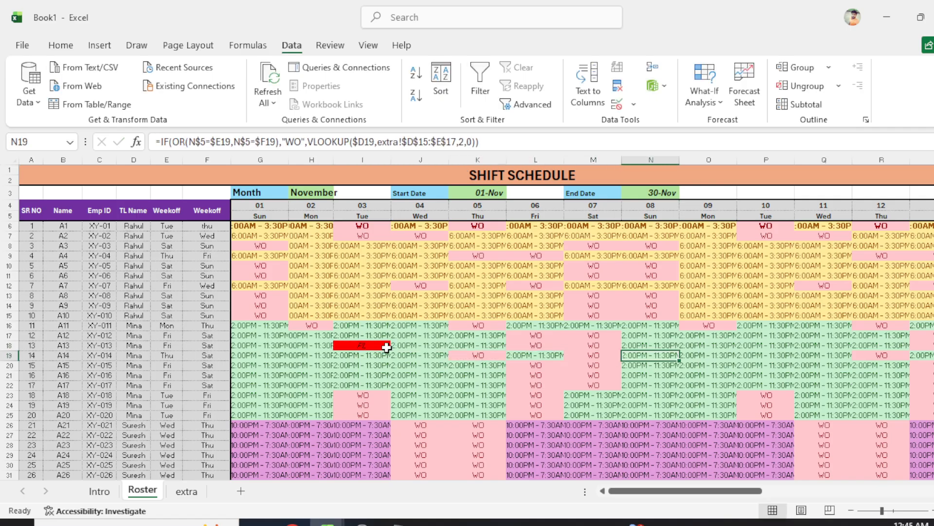
type("PL")
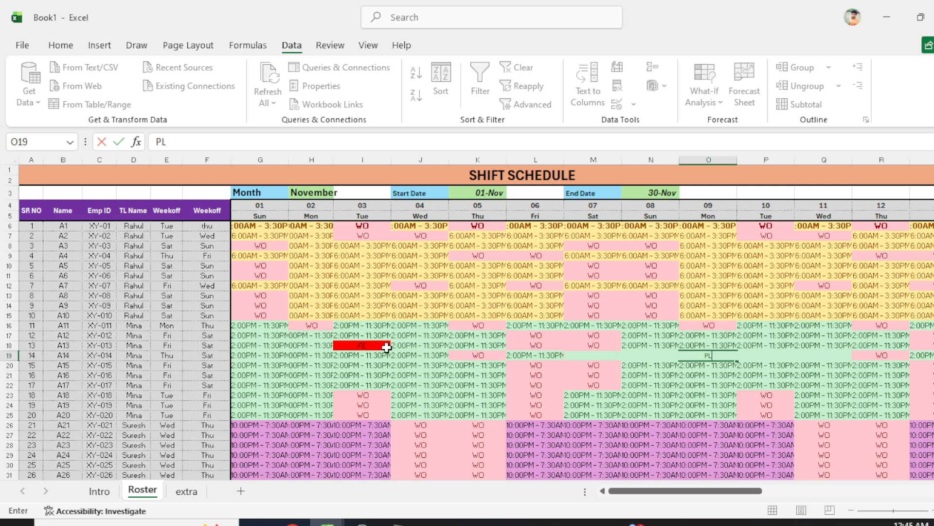
key("Return")
key("Up")
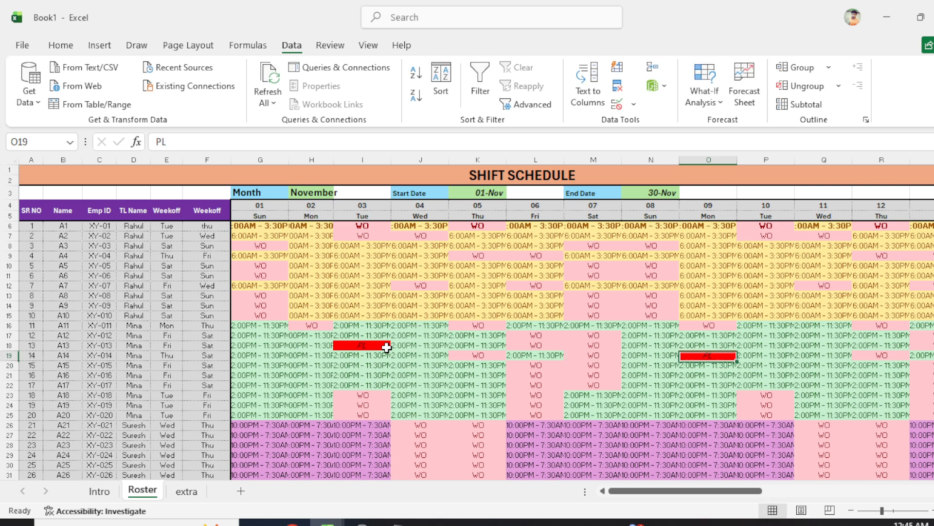
Mark employee A20 as PL on 9 November in cell O25
key("Down")
key("Down")
key("Down")
key("Down")
key("Down")
key("Down")
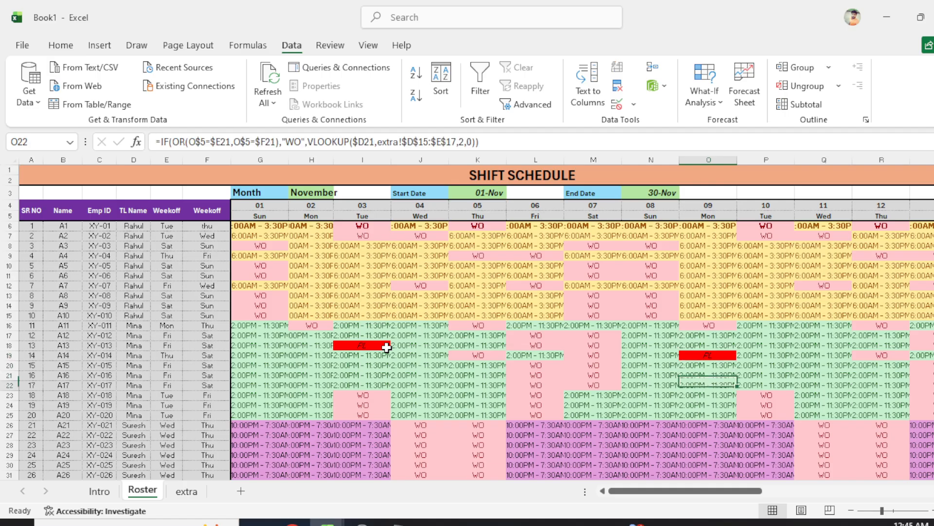
type("PL")
key("Return")
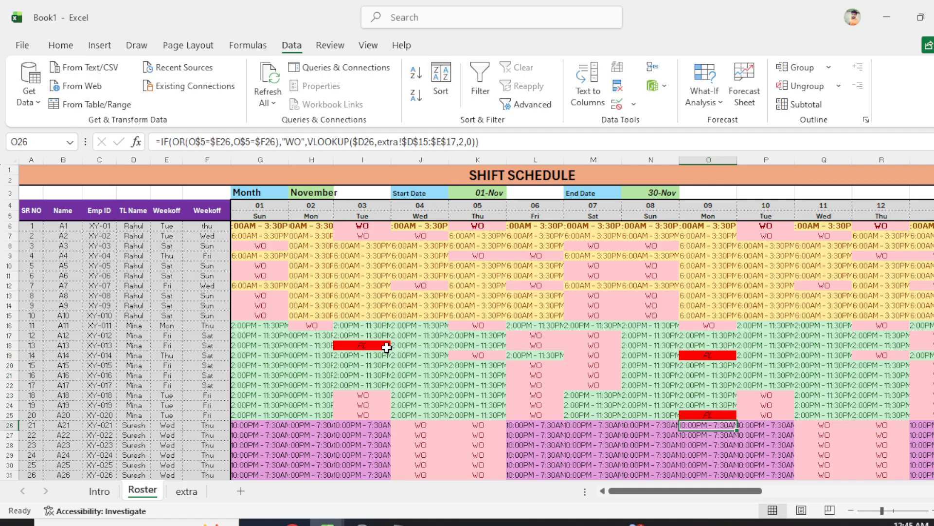
Mark employee A28 as PL on 7 November in cell M33
scroll(385, 365, "down", 2)
left_click(338, 387)
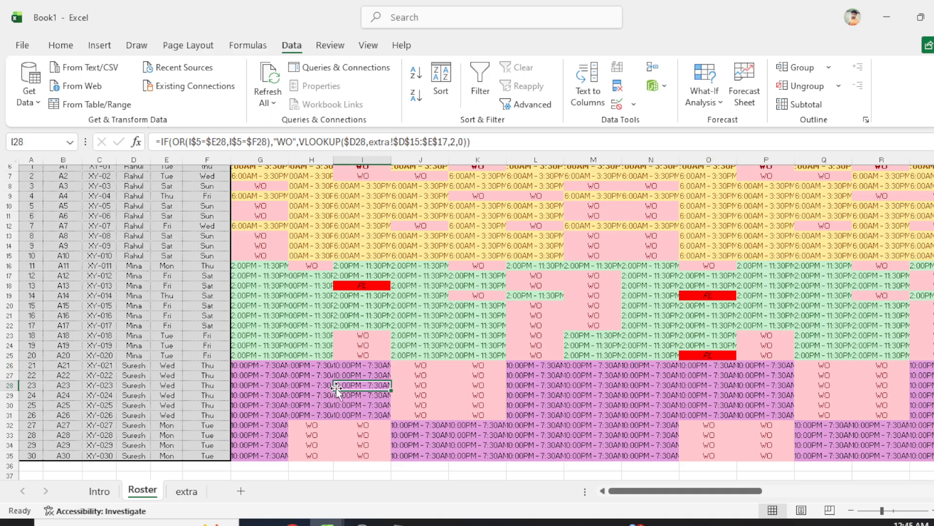
left_click(593, 438)
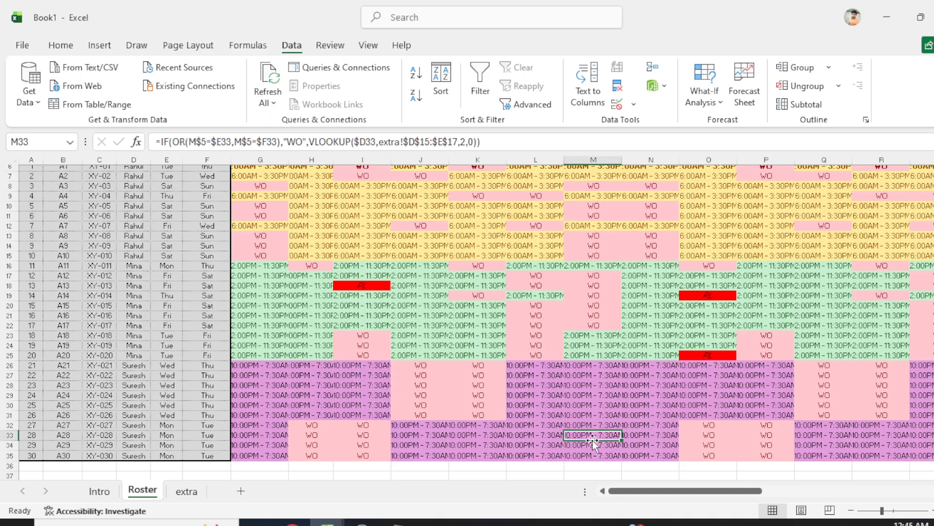
type("PL")
key("Return")
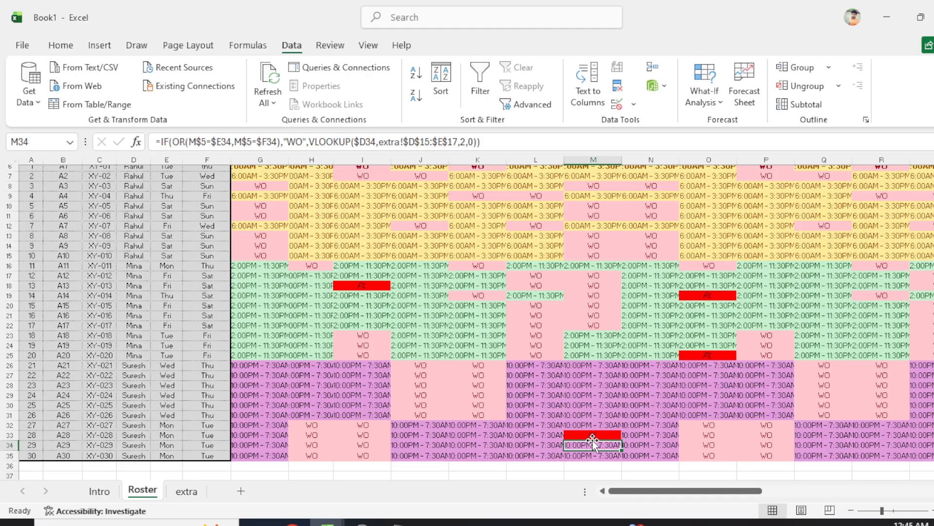
Enter =COUNTIFS(G6:AK6,"WO") in cell AL6 to count the first employee's week-offs
scroll(795, 286, "up", 2)
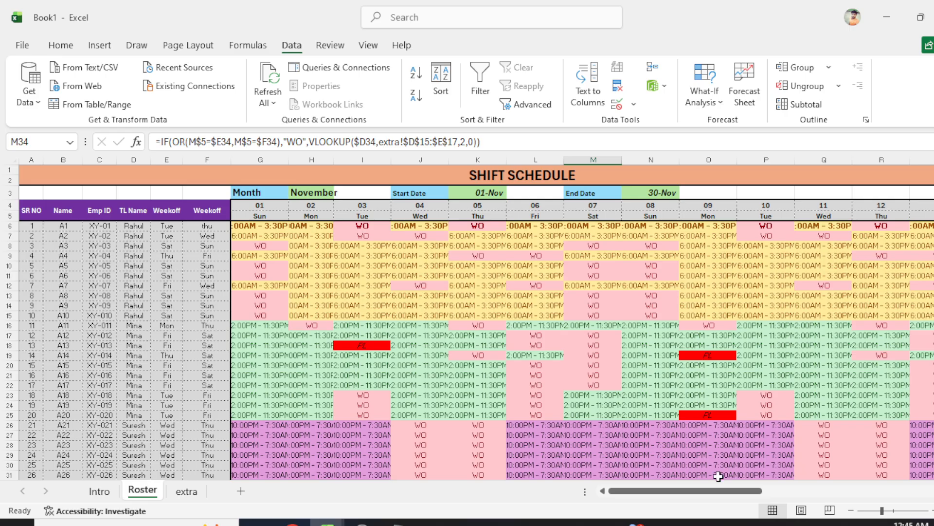
left_click_drag(719, 491, 912, 493)
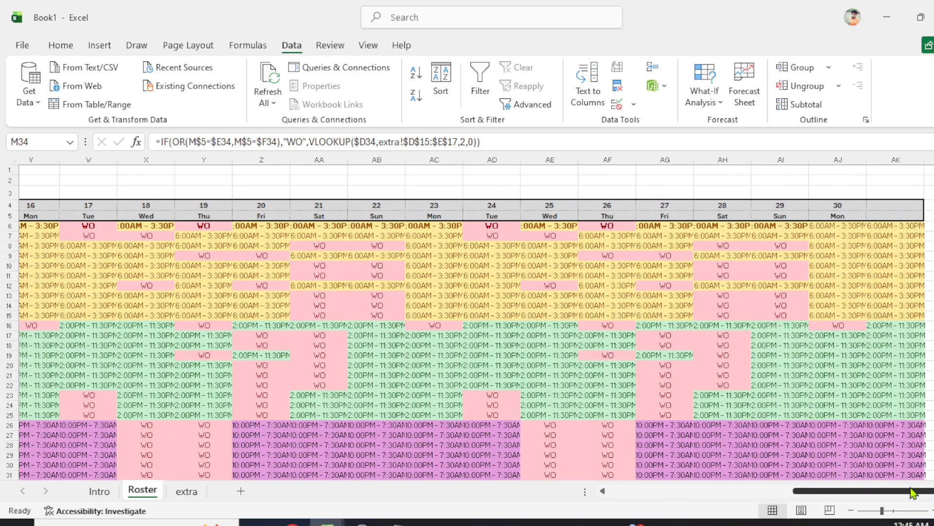
scroll(468, 316, "up", 3, "ctrl")
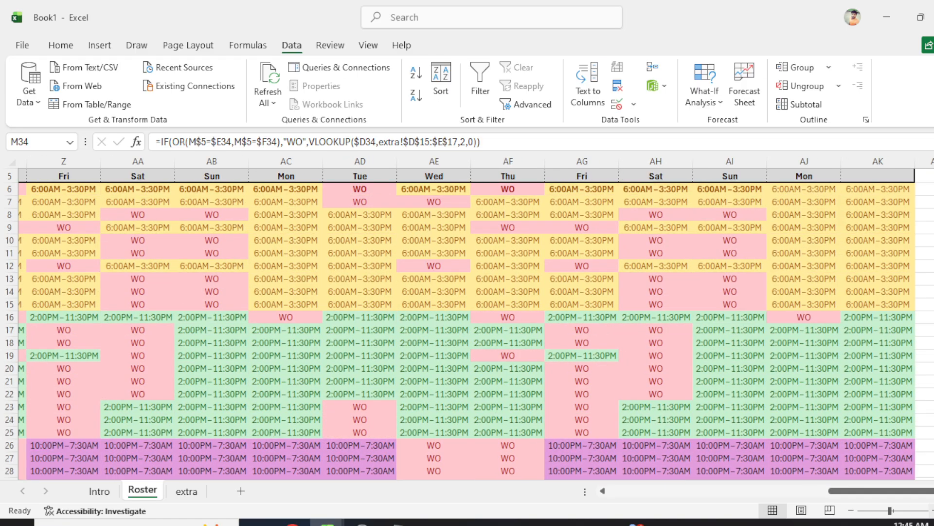
scroll(467, 316, "up", 3, "ctrl")
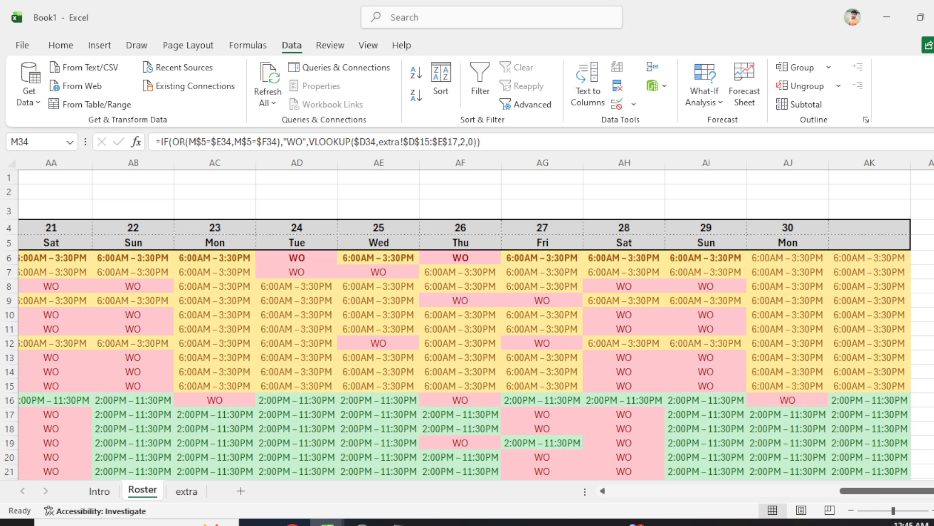
left_click(929, 259)
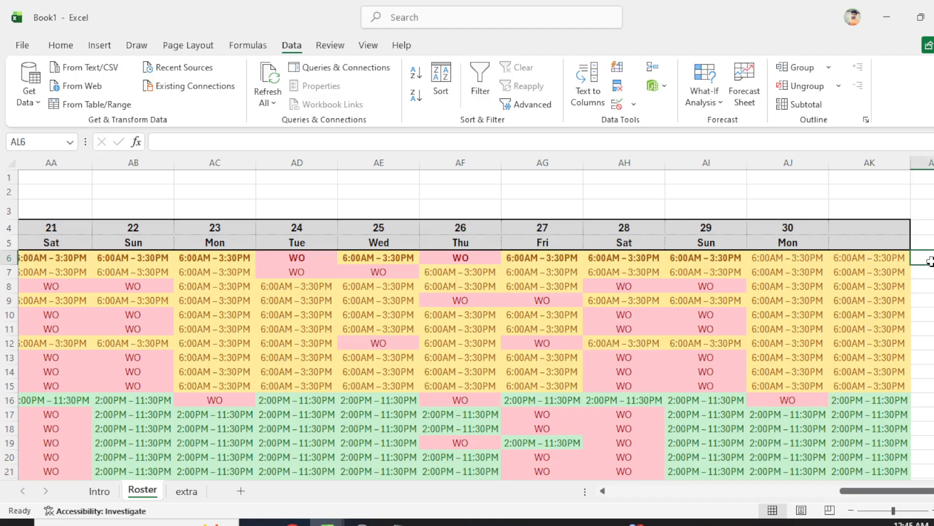
type("=COUNT")
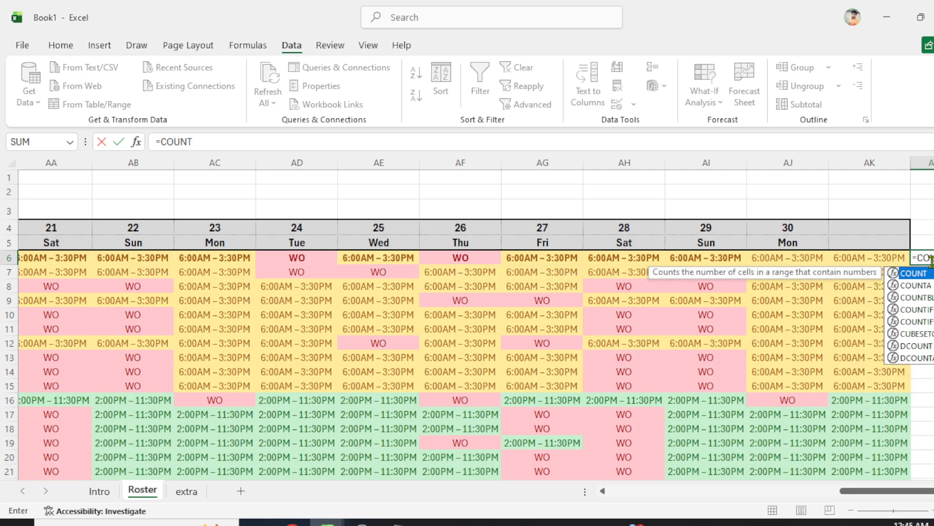
type("IFS(")
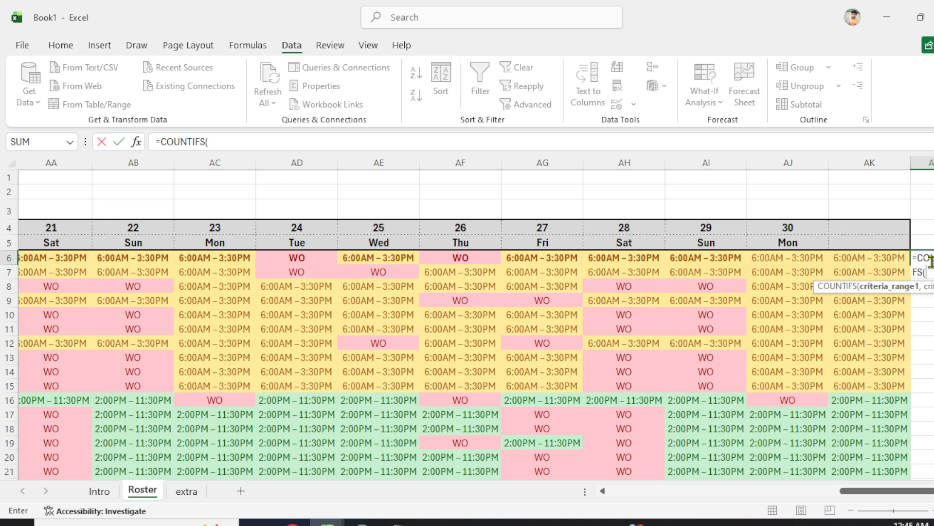
key("Up")
key("Down")
key("Left")
key("ctrl+shift+Left")
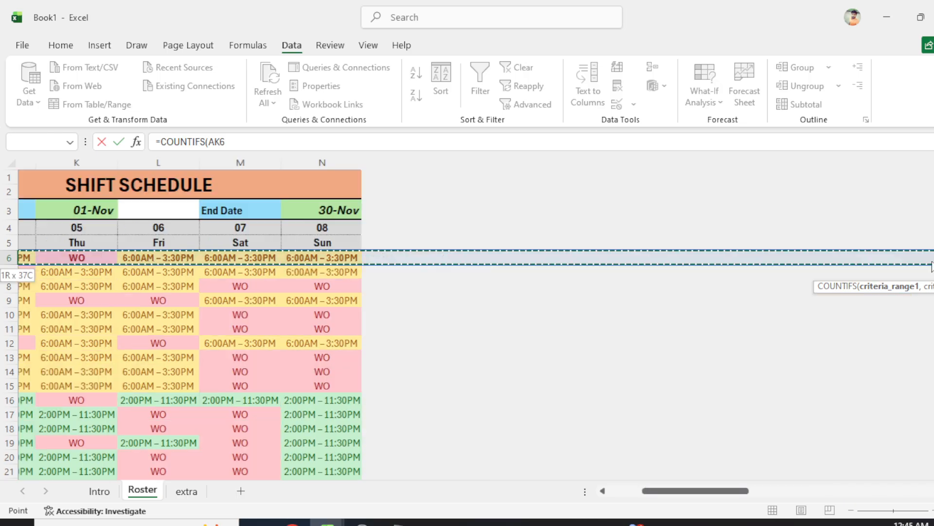
key("shift+Right")
key("shift+Right")
key("shift+Right")
key("shift+Right")
key("shift+Right")
key("shift+Right")
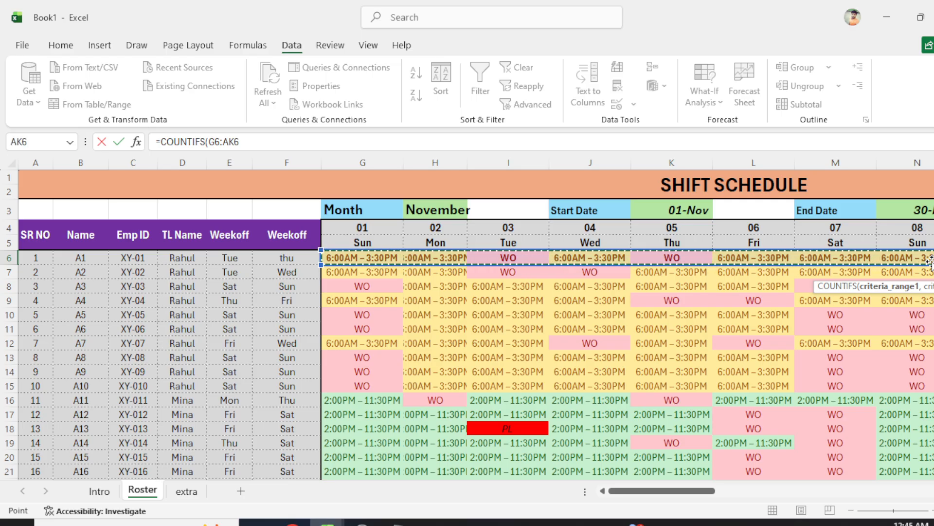
type(",\"WO")
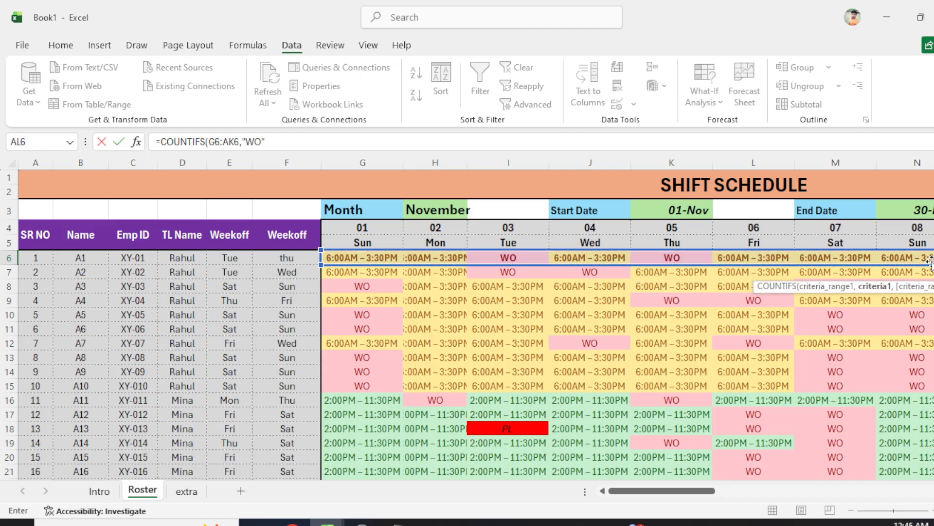
key("Return")
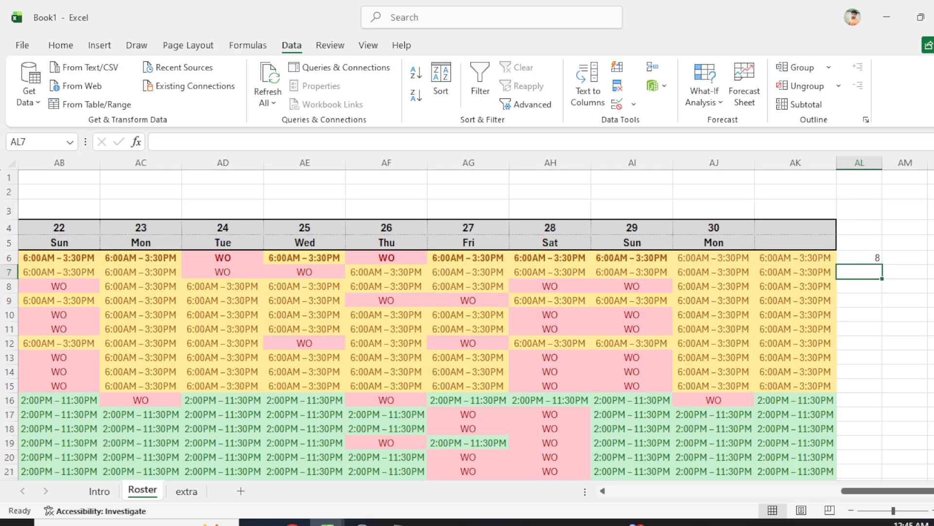
Fill the week-off count formula from AL6 down to AL35 for all employees
left_click(878, 258)
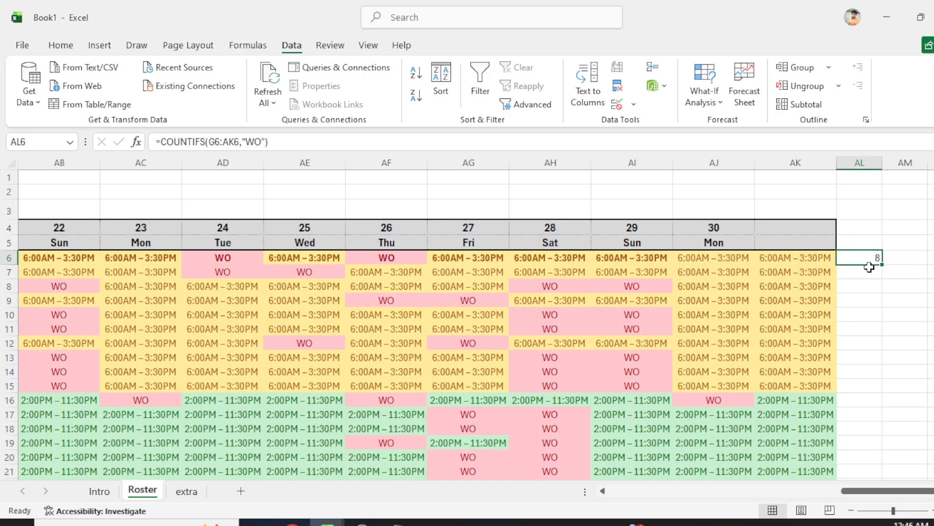
double_click(881, 264)
scroll(875, 314, "down", 6)
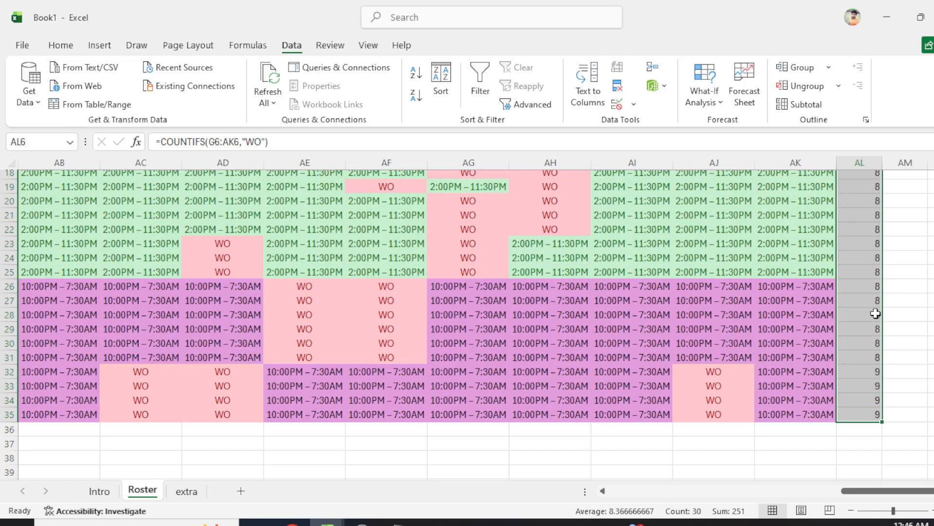
Total the week-off counts in cell AL36 with a SUM of AL6:AL35
scroll(875, 313, "down", 1)
left_click(868, 391)
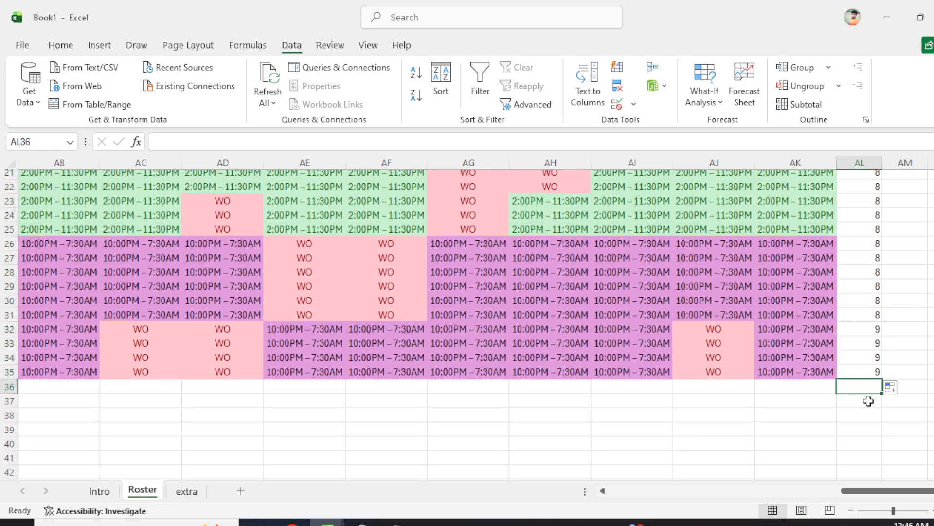
key("alt+equal")
key("Return")
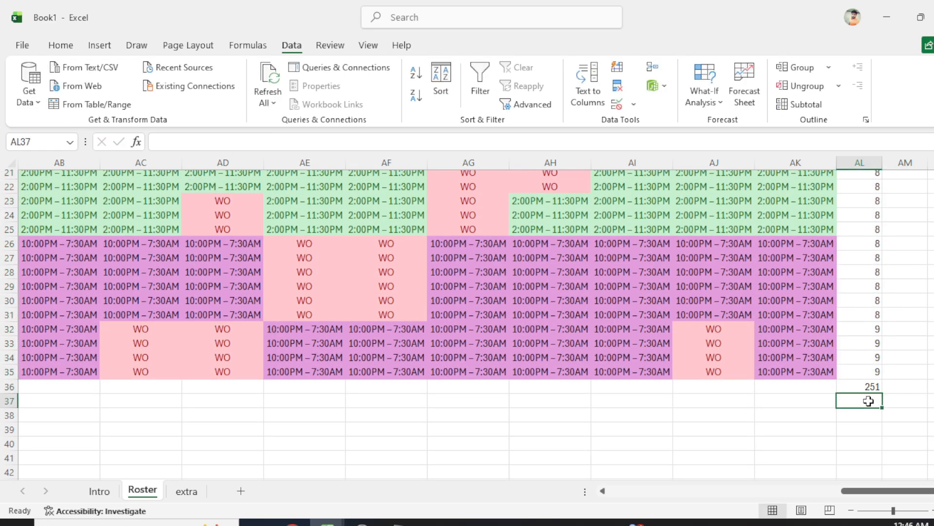
Centre the week-off counts in AL6:AL35 horizontally
scroll(872, 341, "up", 7)
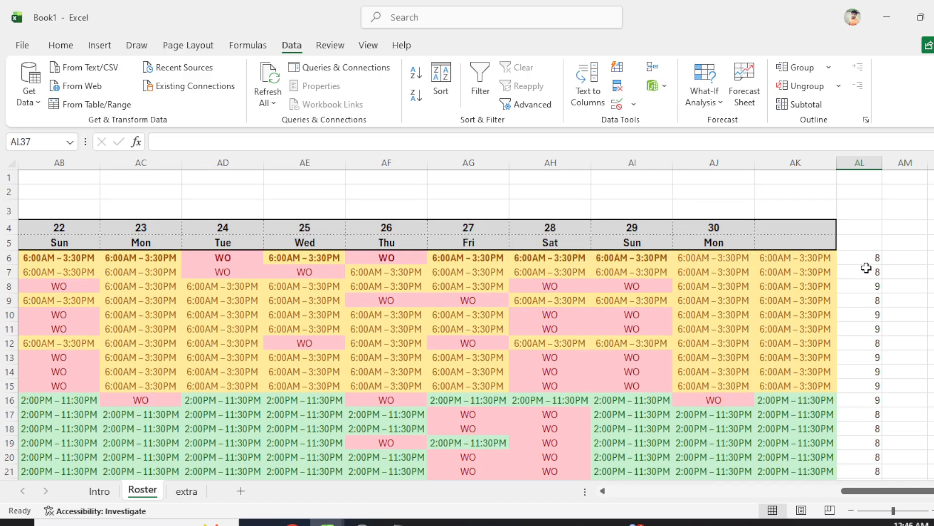
left_click(871, 258)
left_click_drag(871, 258, 871, 448)
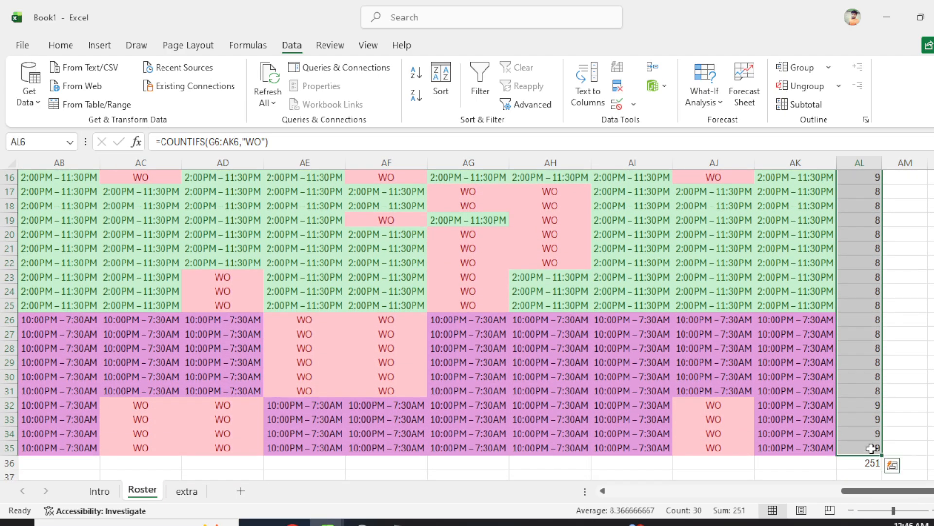
key("alt")
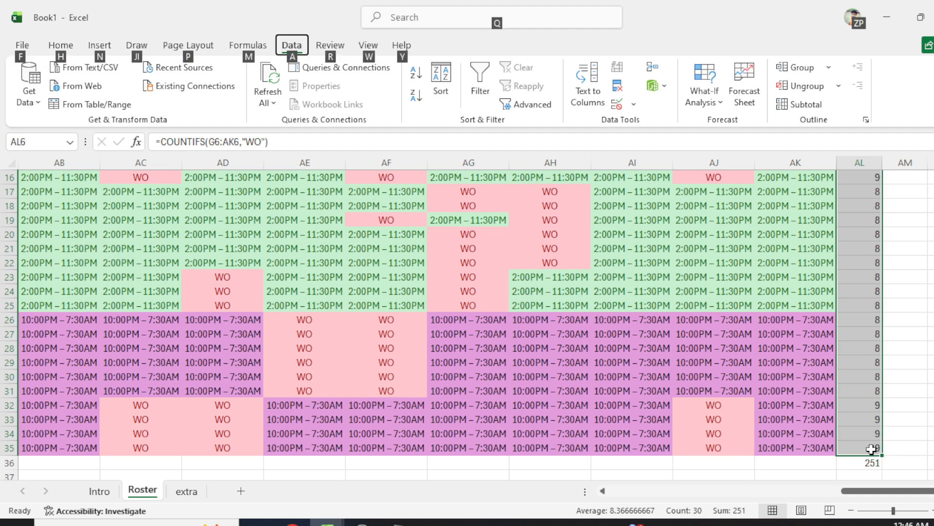
key("h")
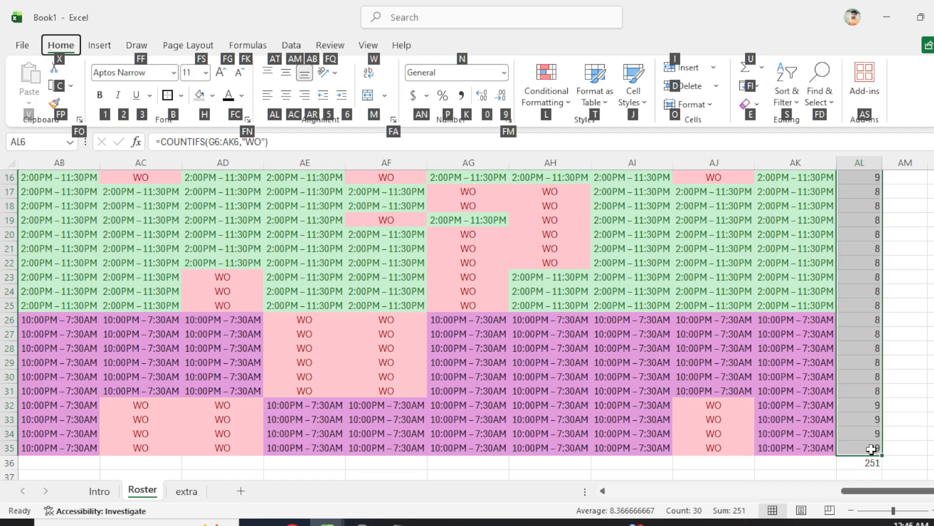
key("h")
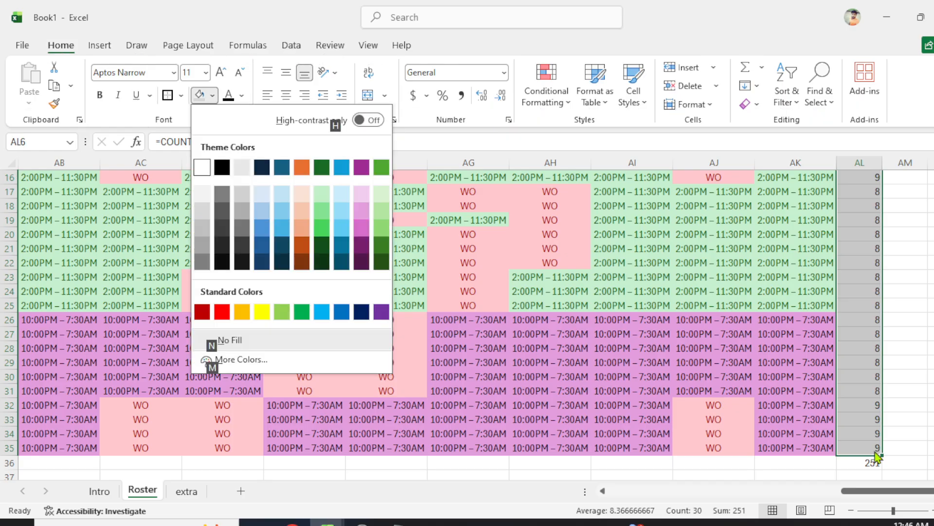
left_click(287, 96)
scroll(287, 97, "up", 5)
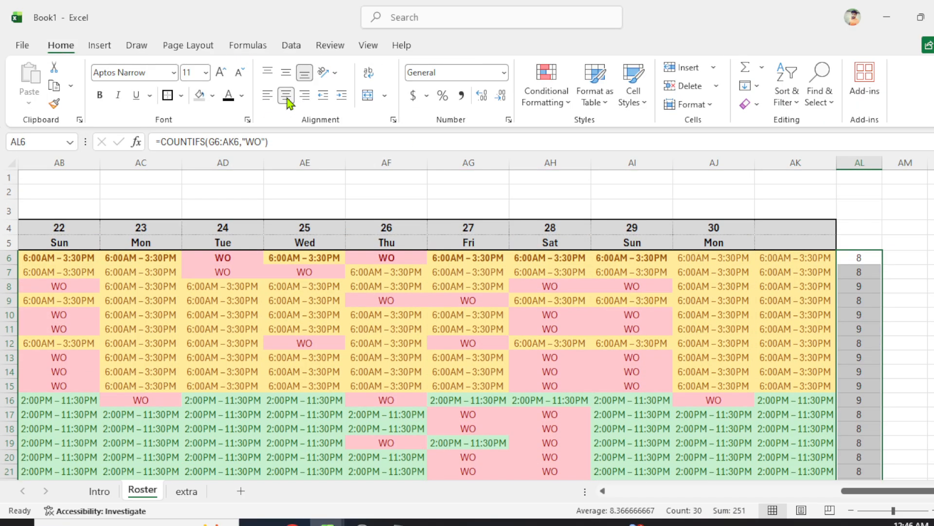
Enter =COUNTIFS(G6:AK6,"PL") in cell AM6 to count the first employee's PL days
left_click(910, 257)
left_click(874, 258)
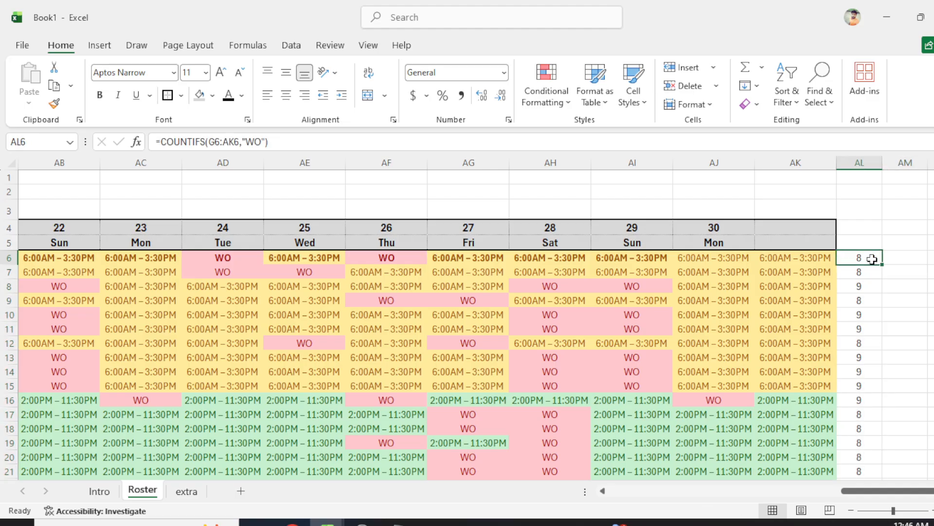
mouse_move(881, 264)
left_mouse_down()
mouse_move(906, 261)
mouse_move(876, 262)
left_mouse_up()
left_click(905, 260)
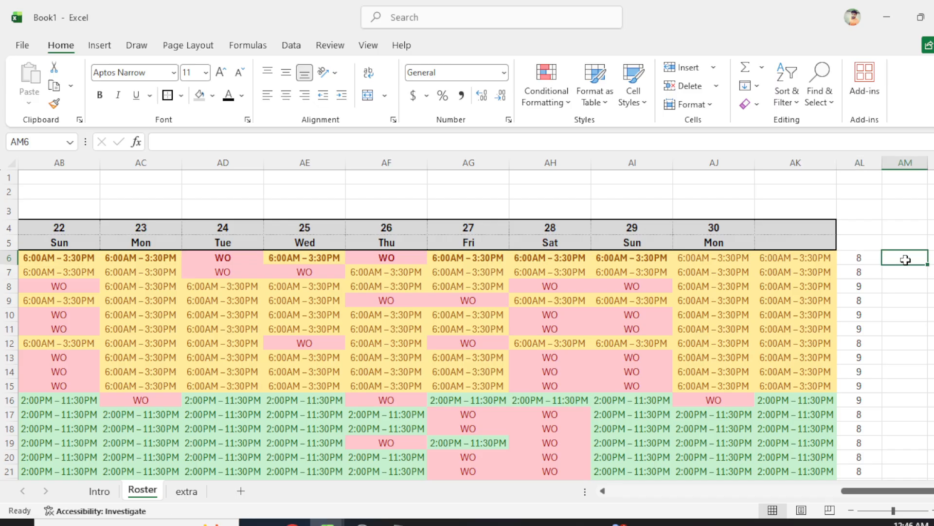
type("=COUNT")
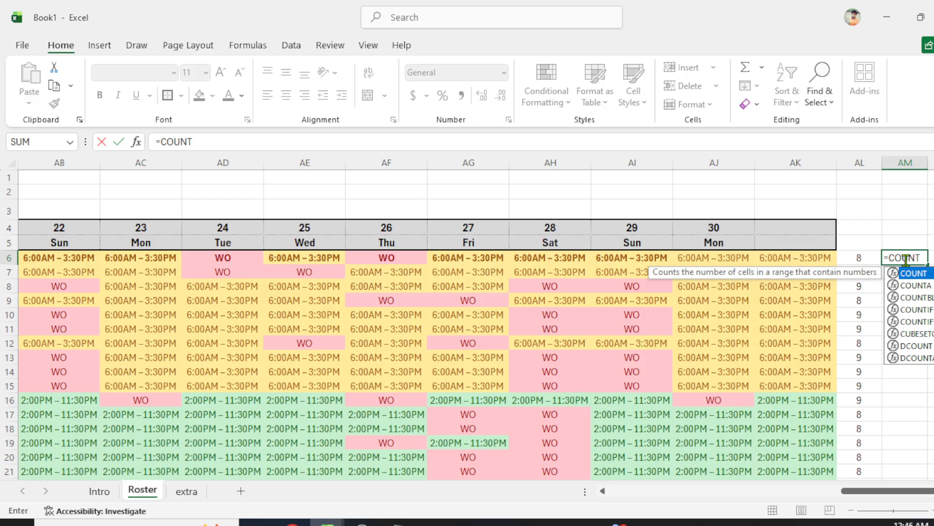
type("IFS(")
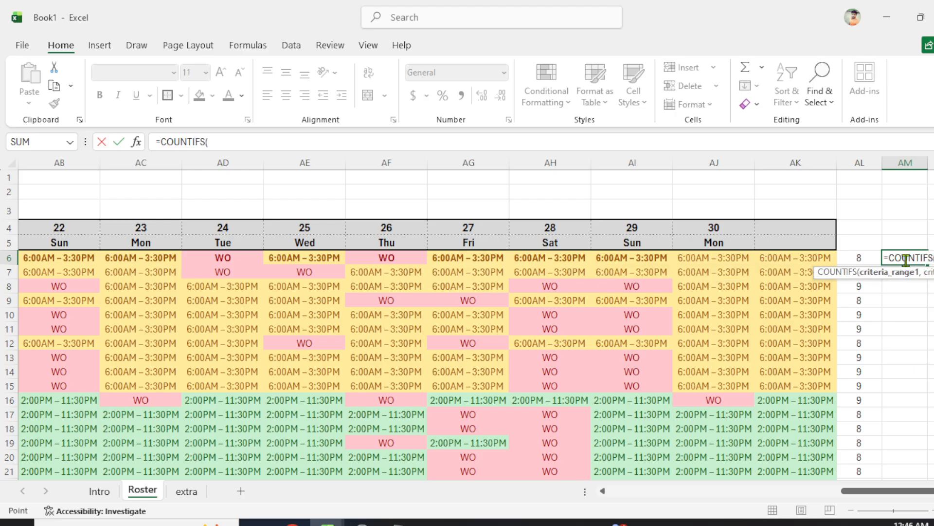
key("Left")
key("Left")
key("ctrl+shift+Left")
key("shift+Right")
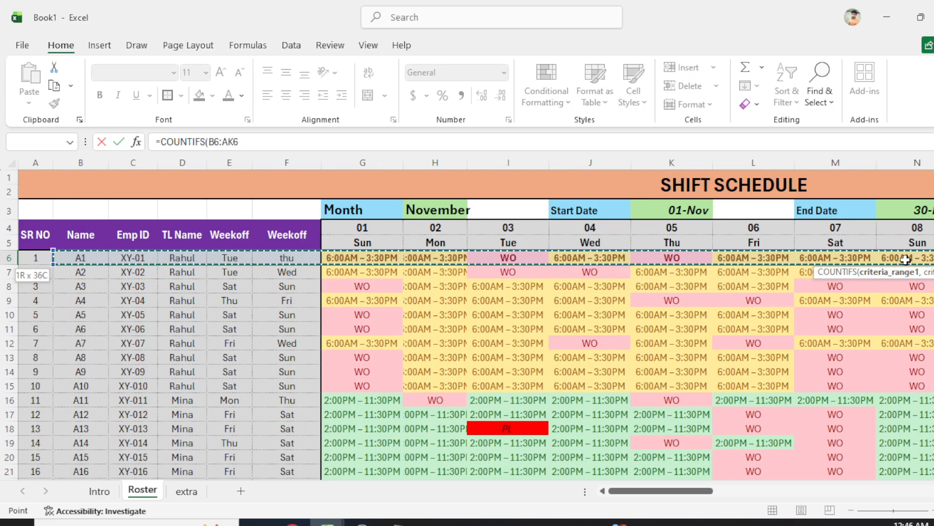
key("shift+Right")
key("shift+Right")
key("shift+Right")
key("shift+Right")
key("shift+Right")
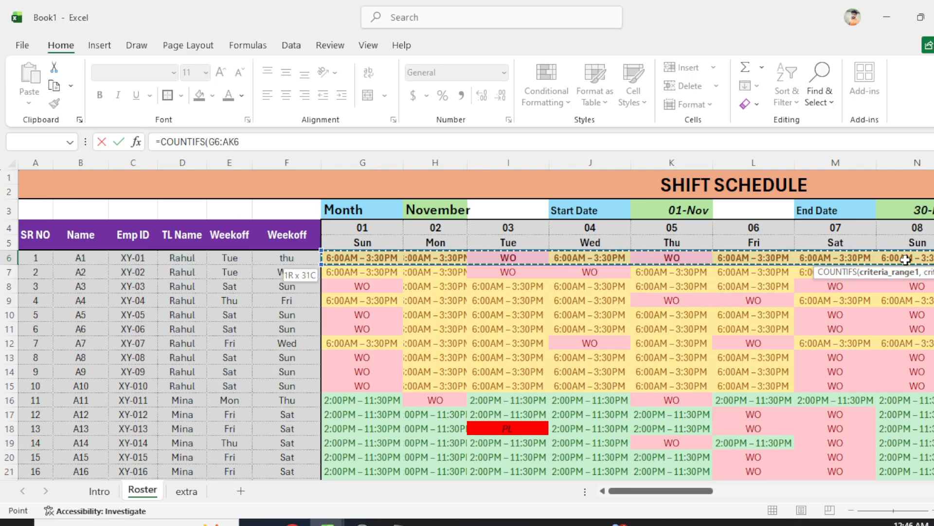
type(",\"PL")
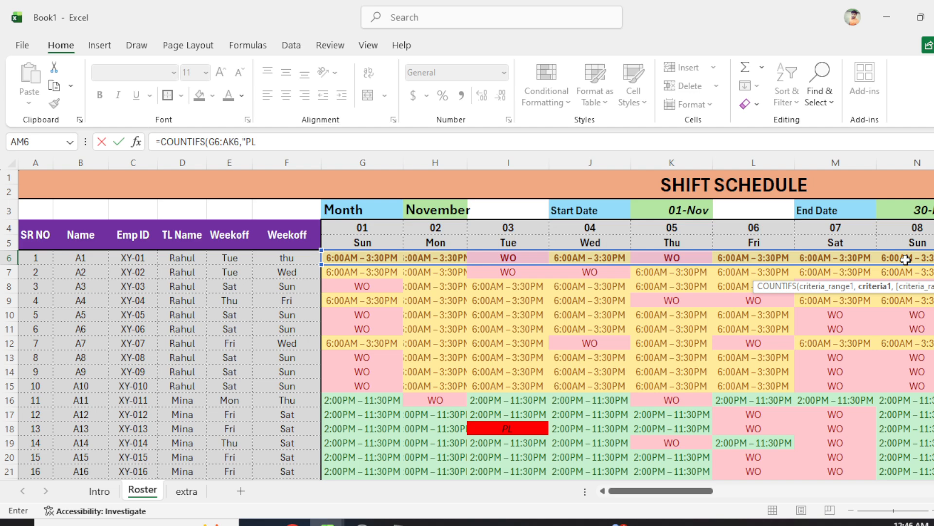
key("Return")
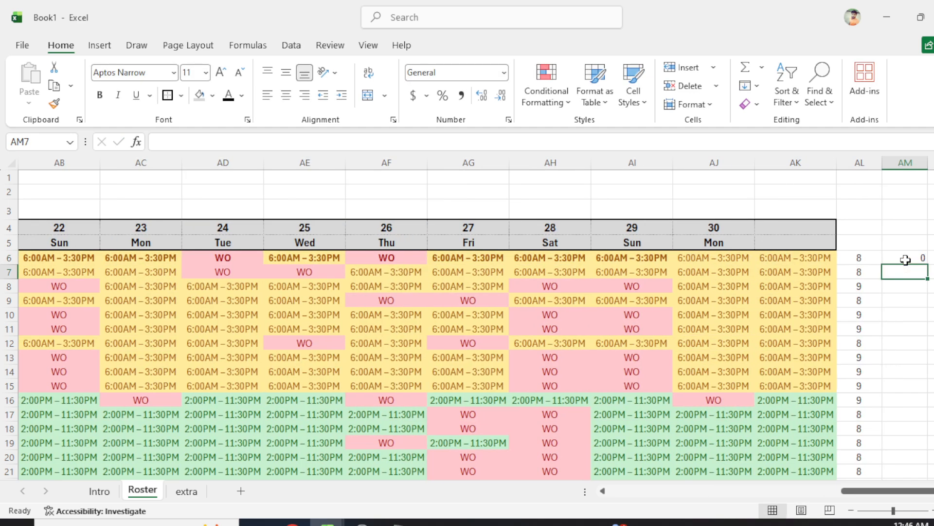
Fill the PL count formula from AM6 down to AM35 and centre the column's values
left_click(910, 258)
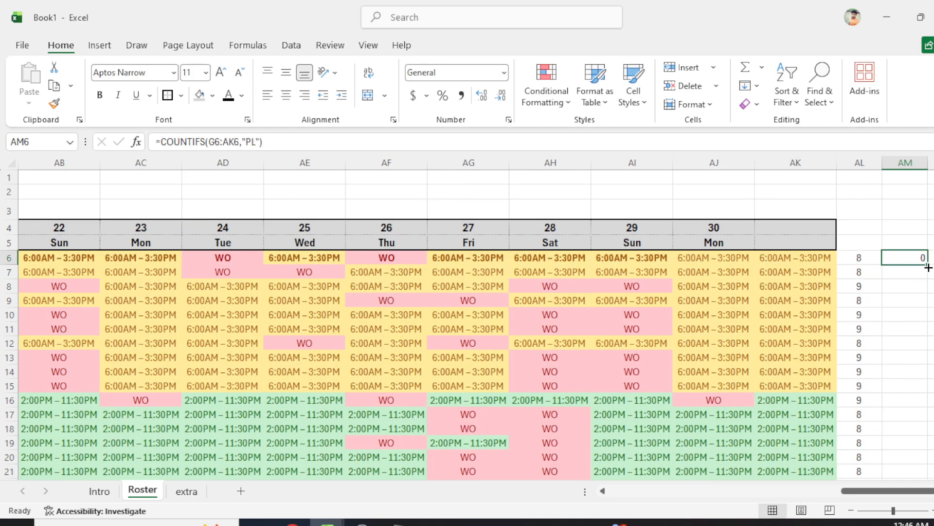
double_click(928, 264)
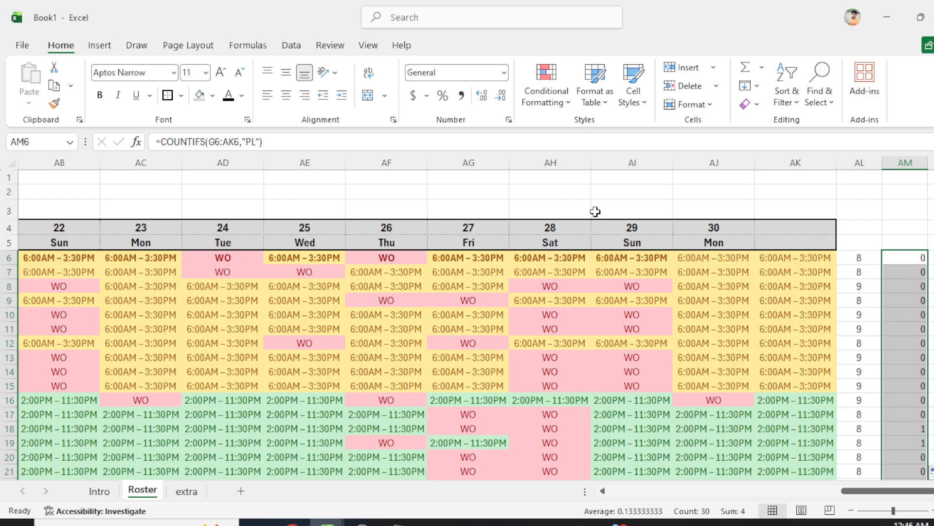
left_click(287, 96)
scroll(905, 325, "down", 4)
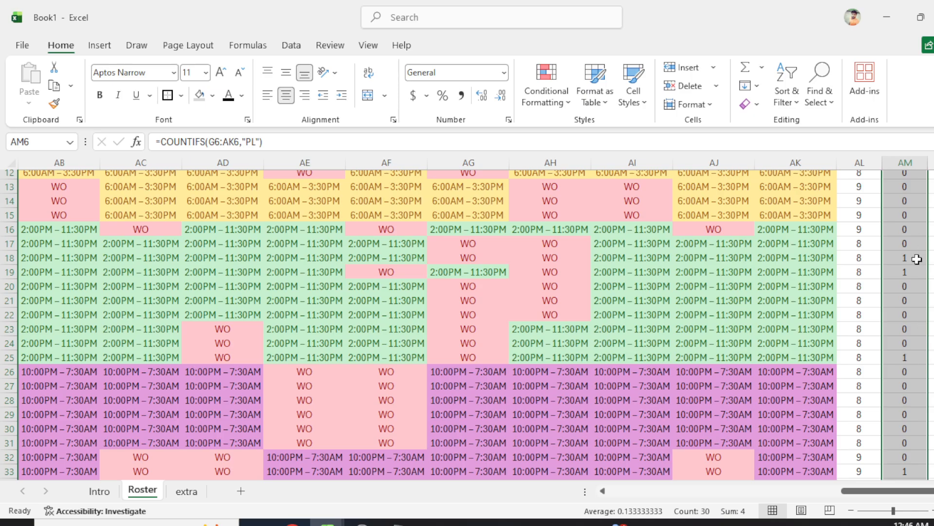
scroll(906, 272, "up", 4)
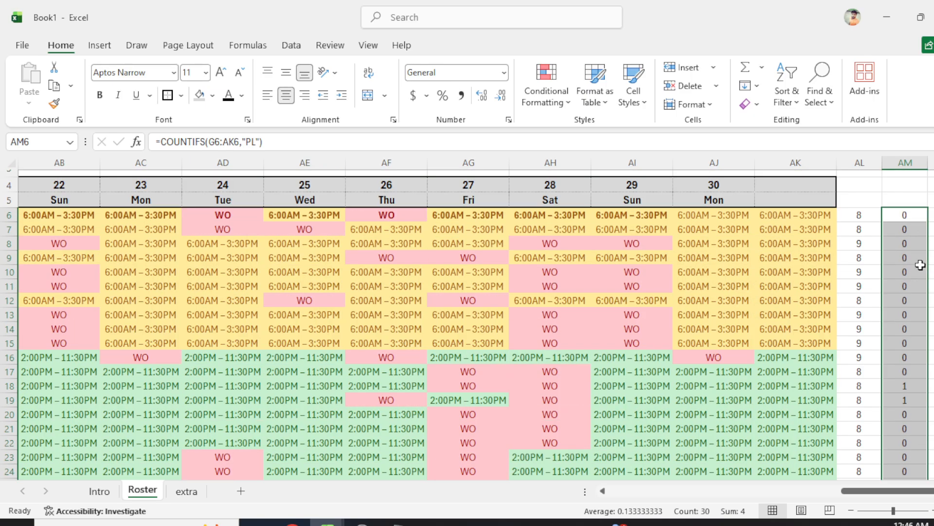
Total the PL counts in cell AM36 with a SUM of AM6:AM35
scroll(918, 271, "down", 8)
left_click(893, 344)
left_click(871, 344)
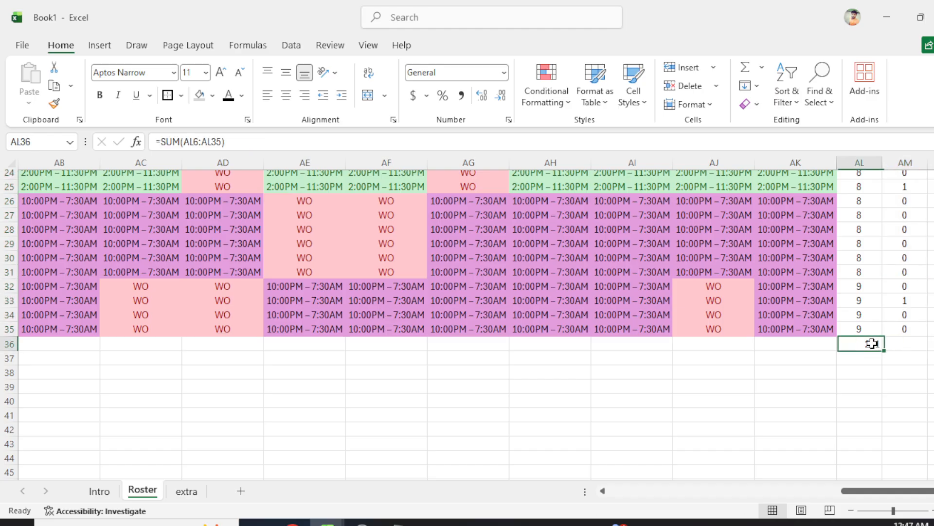
left_click(904, 343)
key("alt+equal")
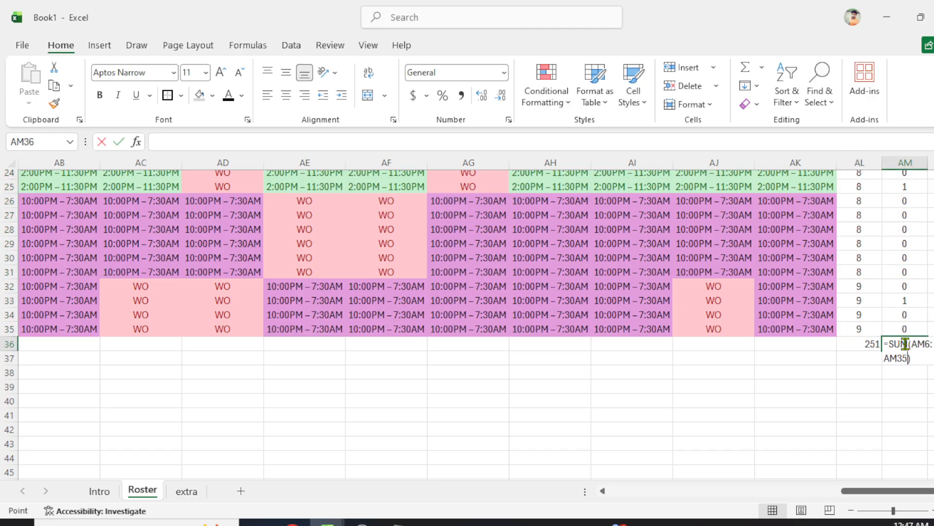
key("Return")
Centre the week-off and PL totals in AL36:AM36 horizontally
left_click_drag(857, 343, 897, 340)
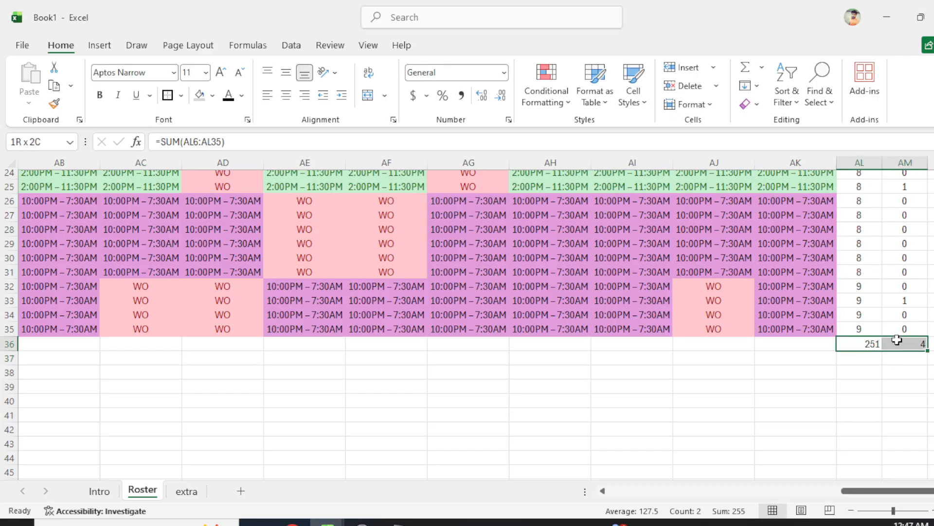
key("alt+h")
key("a")
key("c")
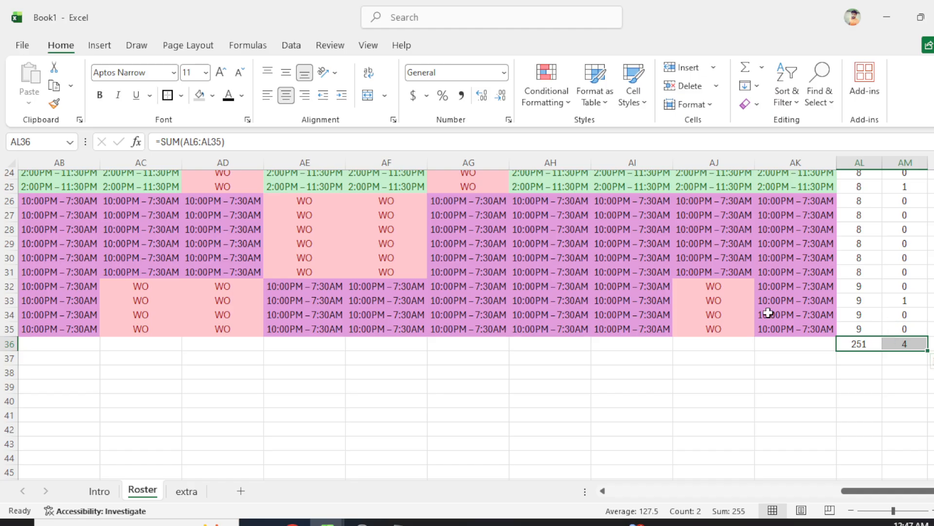
scroll(768, 311, "up", 3)
left_click(810, 468)
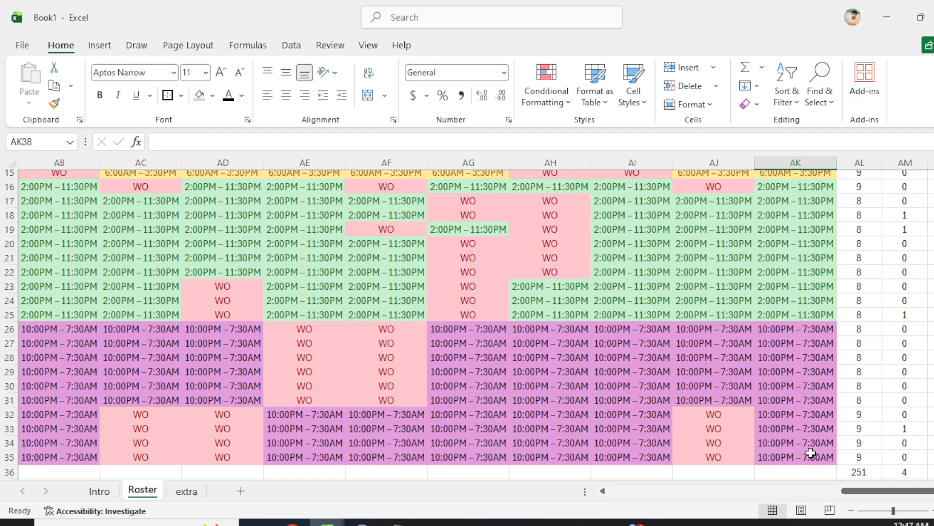
scroll(810, 453, "up", 5)
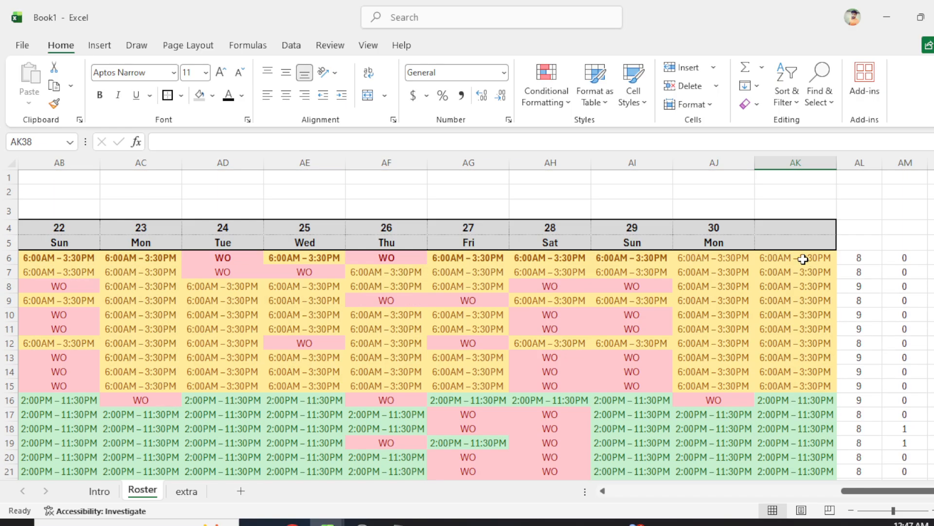
left_click(803, 259)
key("ctrl+shift+Left")
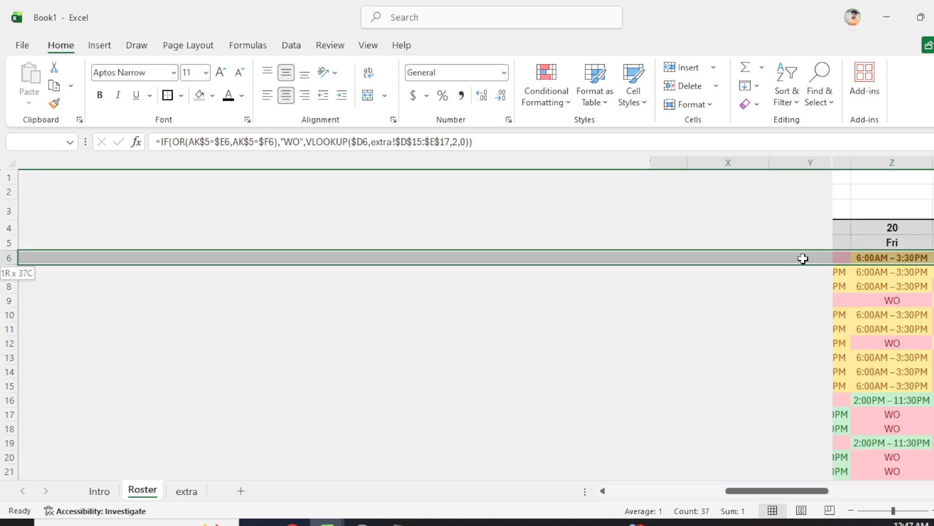
key("shift+Right")
key("shift+Right")
key("shift+Right")
key("shift+Right")
key("shift+Right")
key("shift+Right")
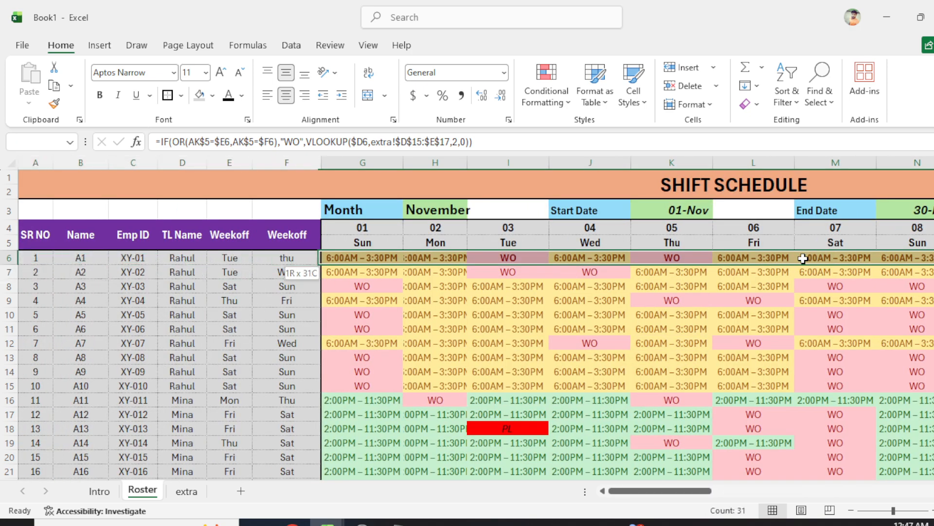
key("ctrl+shift+Down")
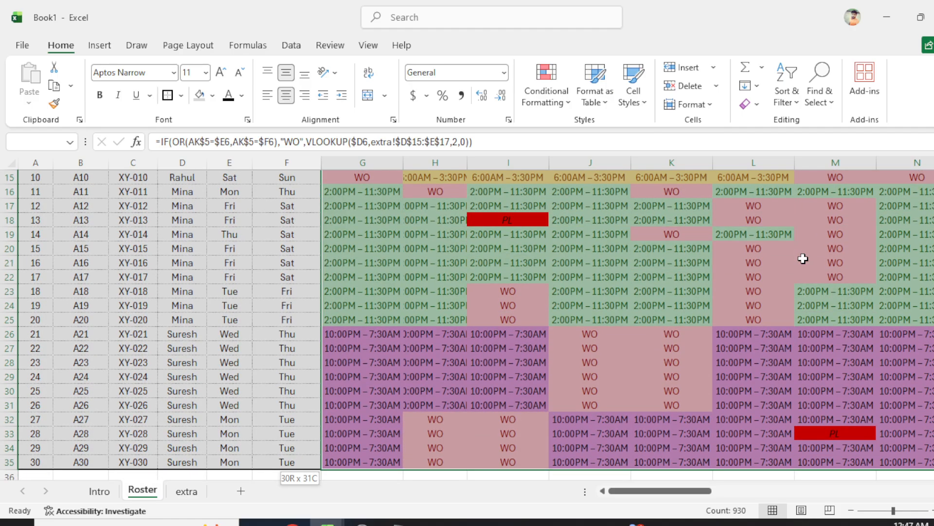
key("alt")
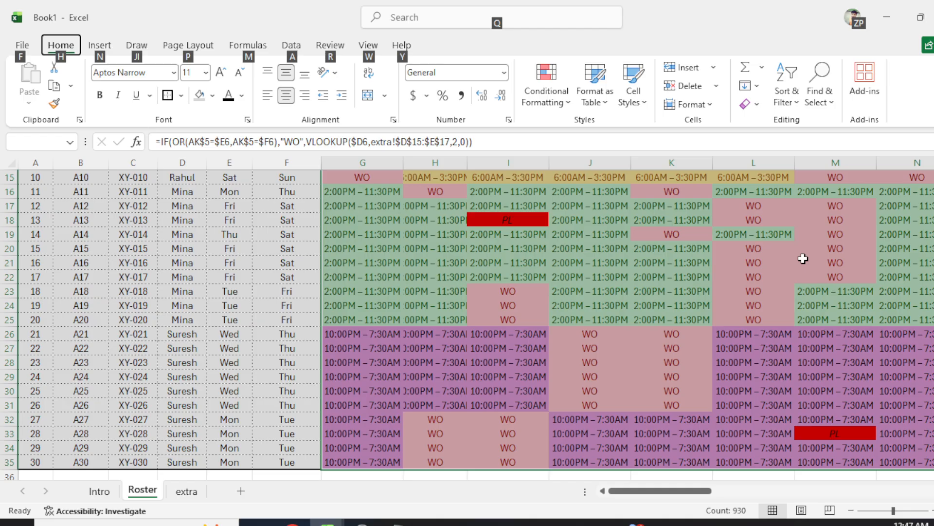
key("ctrl+period")
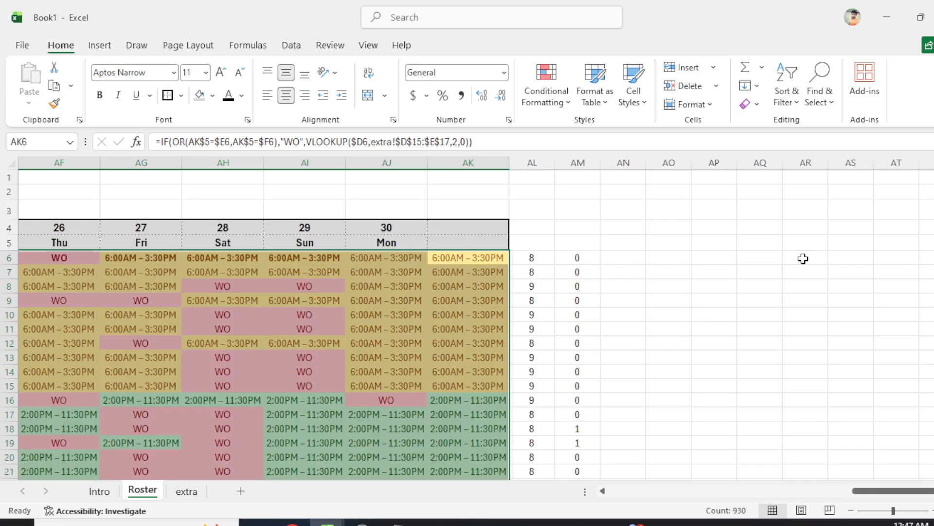
key("ctrl+Home")
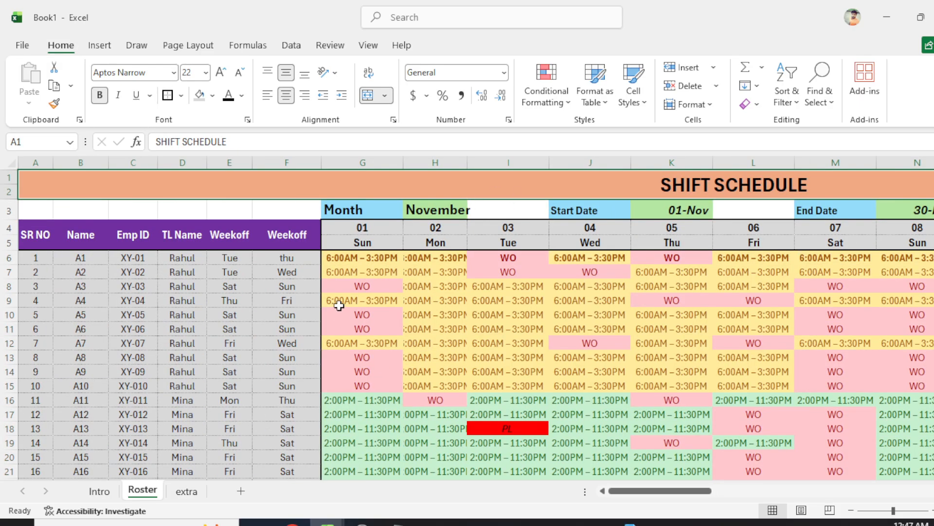
Hide columns D to F holding the TL Name and the two Weekoff fields
scroll(390, 293, "down", 5)
scroll(390, 293, "down", 3)
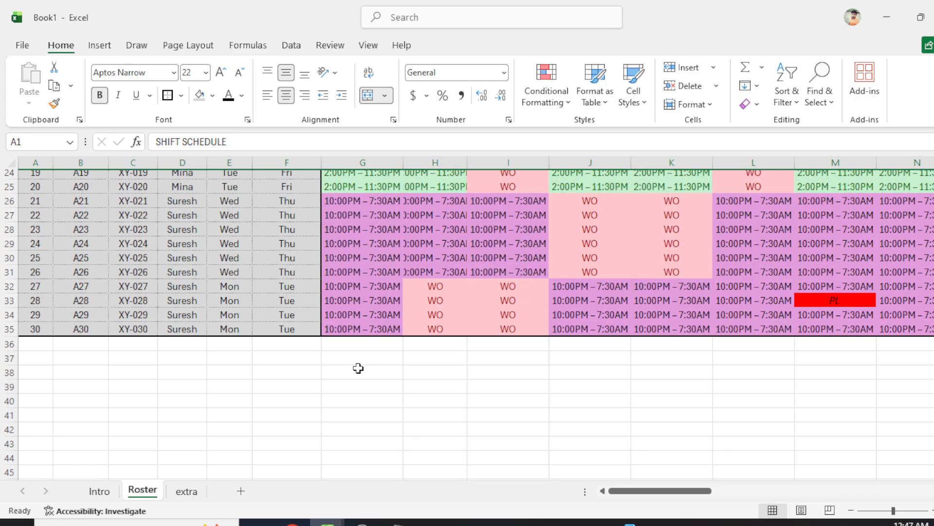
scroll(329, 344, "up", 8)
scroll(327, 336, "up", 1)
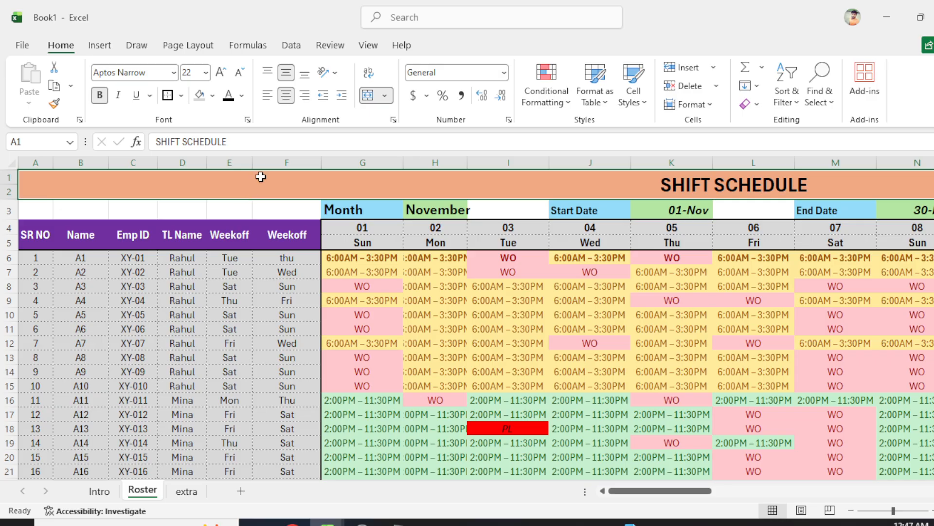
left_click_drag(302, 162, 188, 163)
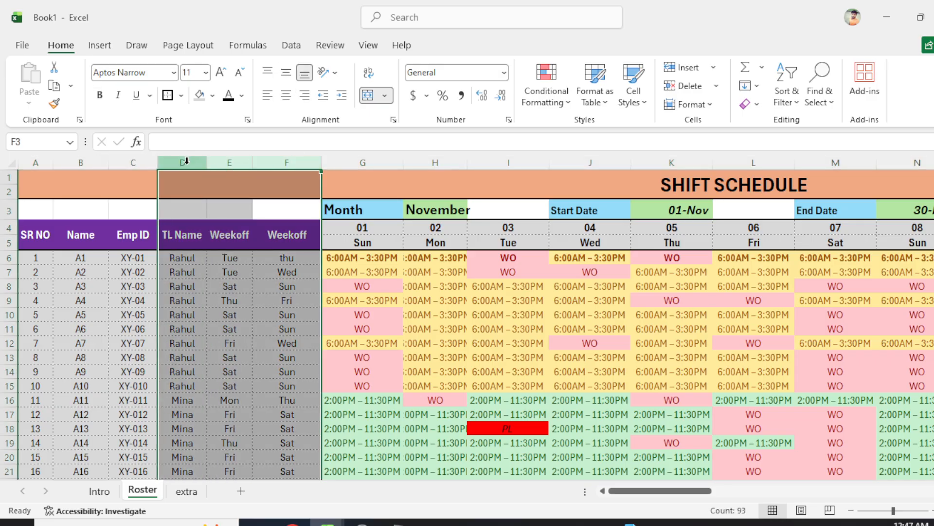
right_click(188, 164)
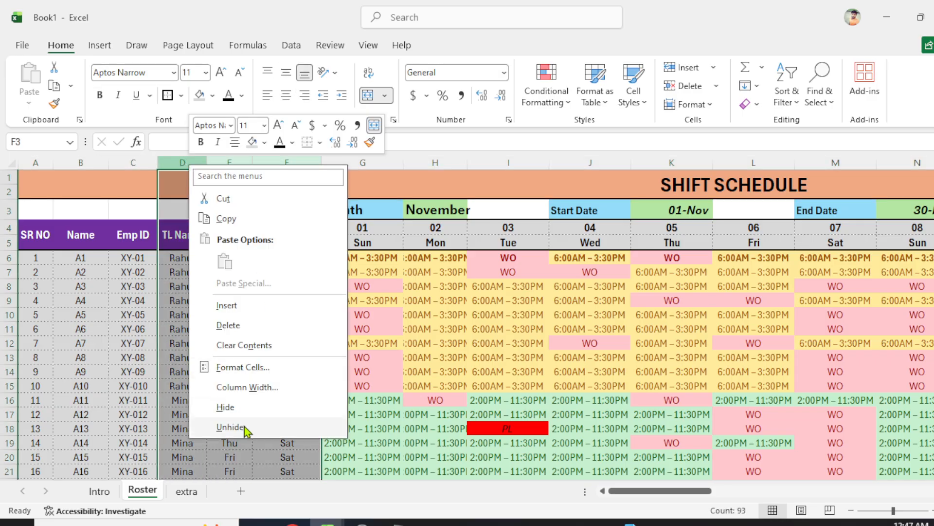
left_click(235, 408)
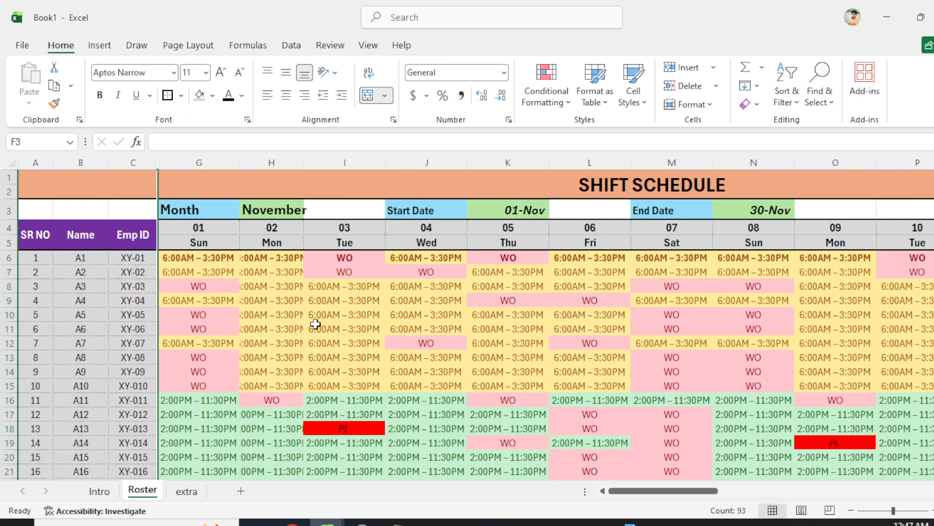
Copy the three shift timings in E15:E17 of the extra sheet and return to the Roster sheet
scroll(235, 276, "down", 3)
scroll(236, 276, "up", 3)
scroll(229, 283, "down", 7)
left_click(137, 400)
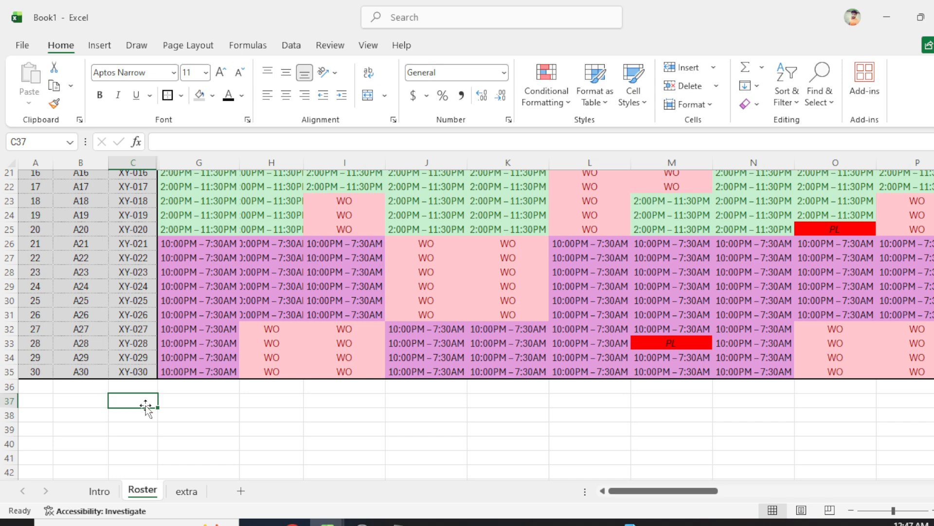
left_click(184, 402)
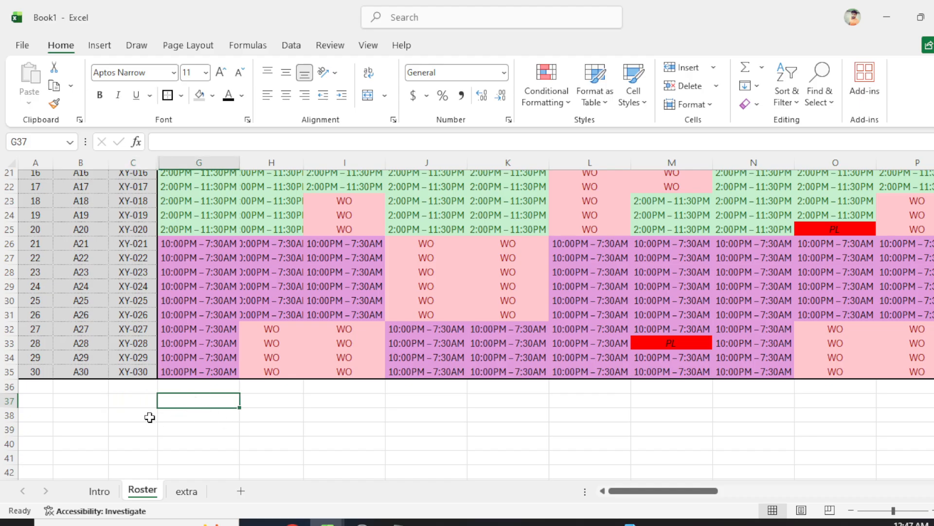
left_click(191, 492)
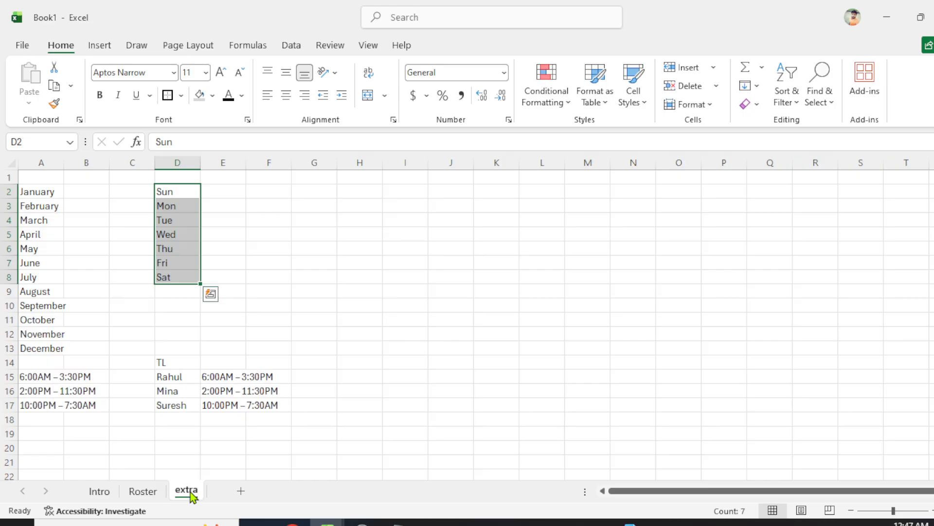
left_click_drag(223, 379, 226, 412)
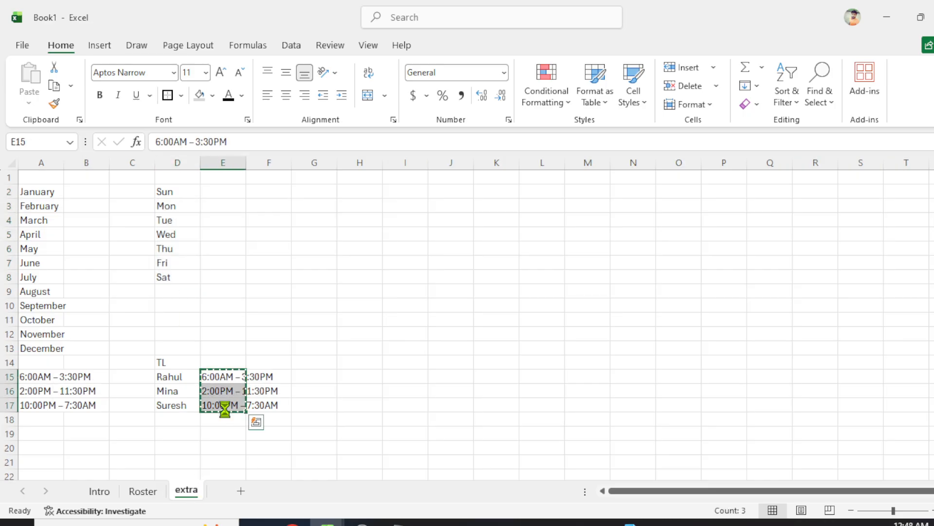
key("ctrl+c")
key("alt+Tab")
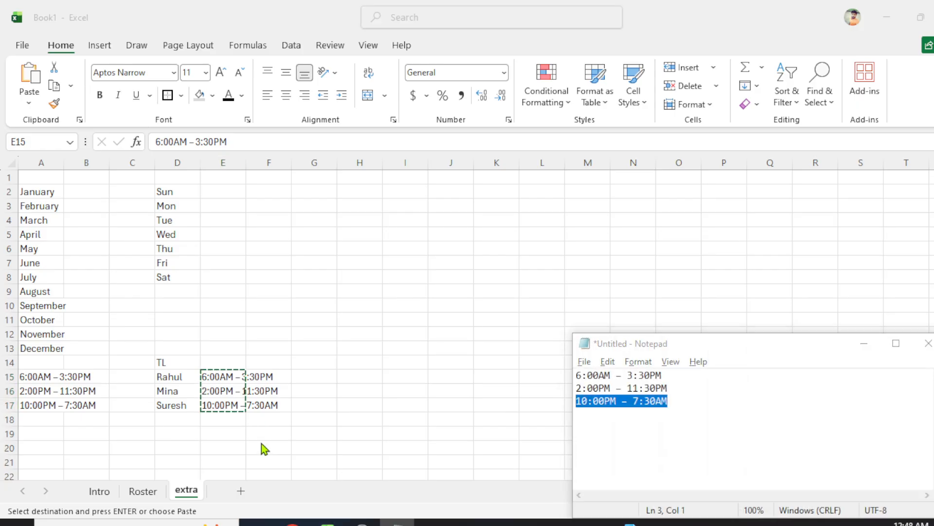
key("alt+Tab")
left_click(146, 491)
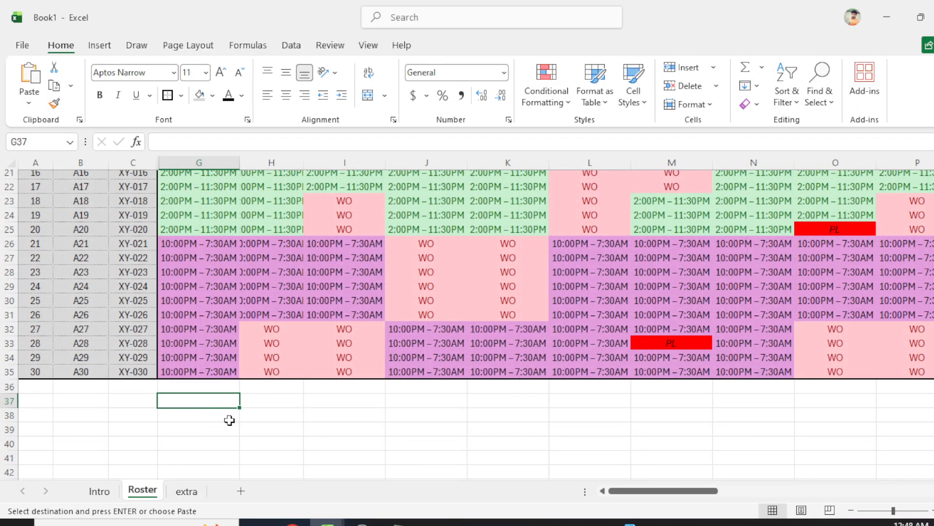
Try placing the copied shift timings in G38:G40 below the schedule and clear them again
left_click(200, 417)
key("ctrl+v")
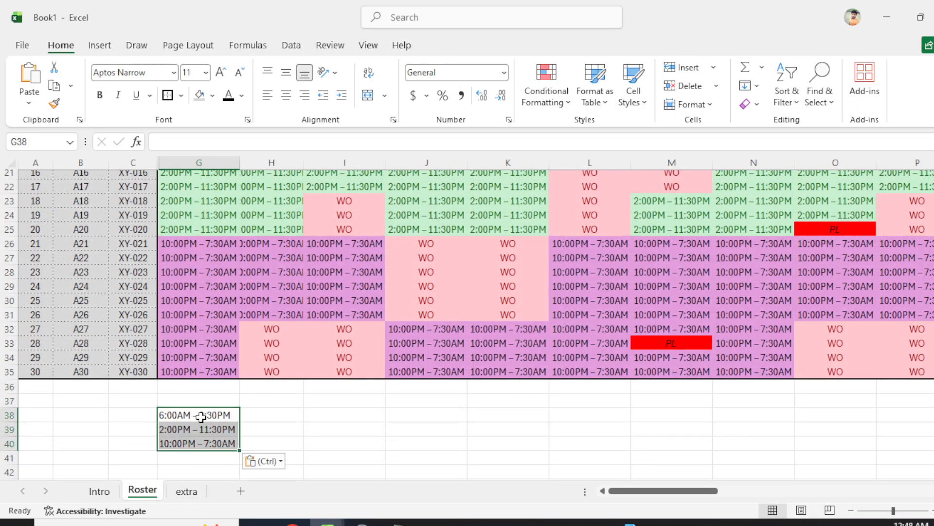
scroll(207, 336, "up", 7)
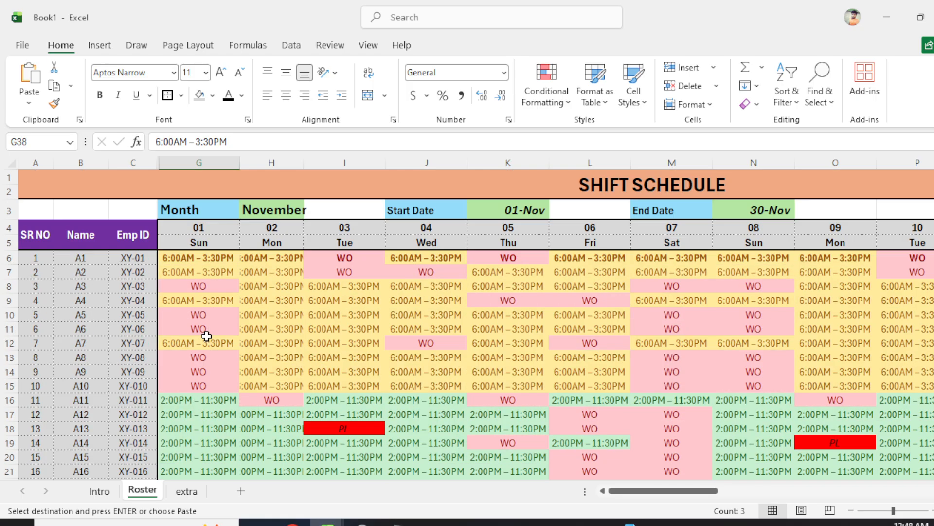
scroll(212, 318, "down", 9)
left_click(254, 357)
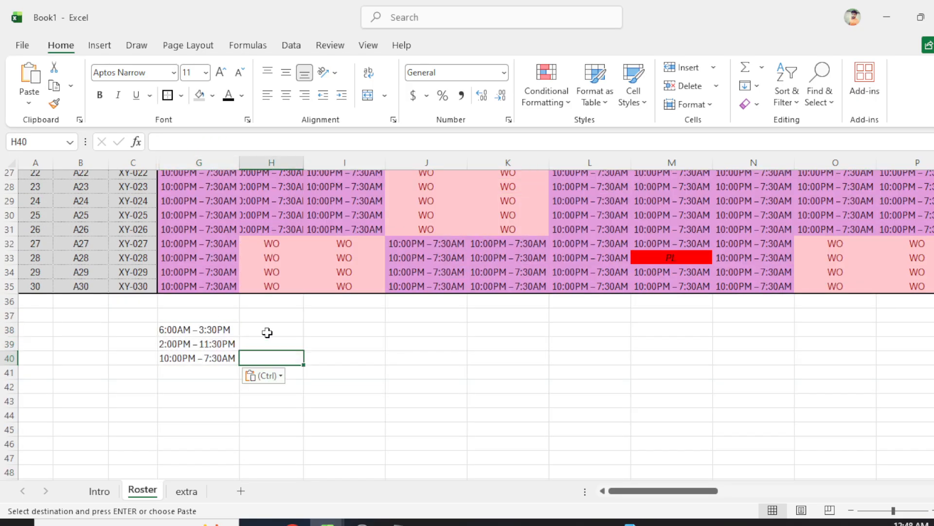
left_click(267, 330)
left_click_drag(209, 336, 210, 356)
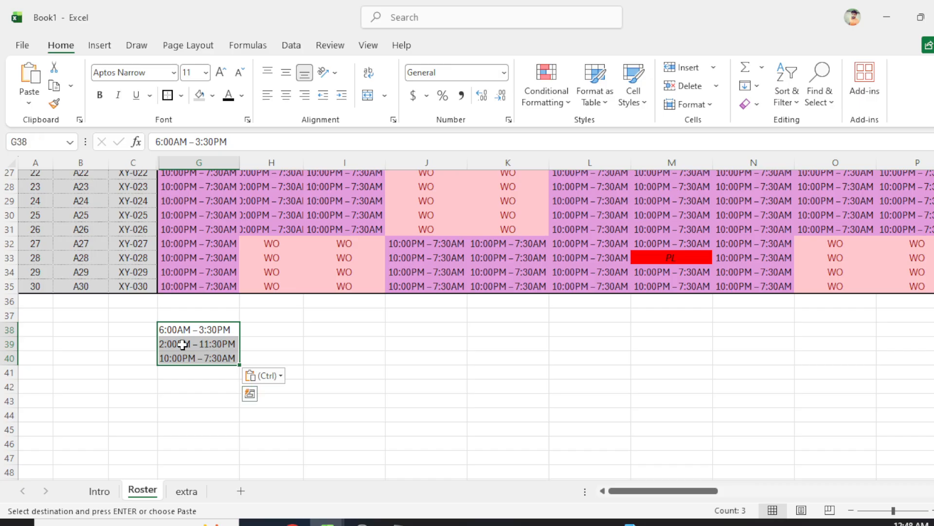
key("Delete")
Paste the three copied shift timings into C38:C40 below the Emp ID column
left_click(140, 327)
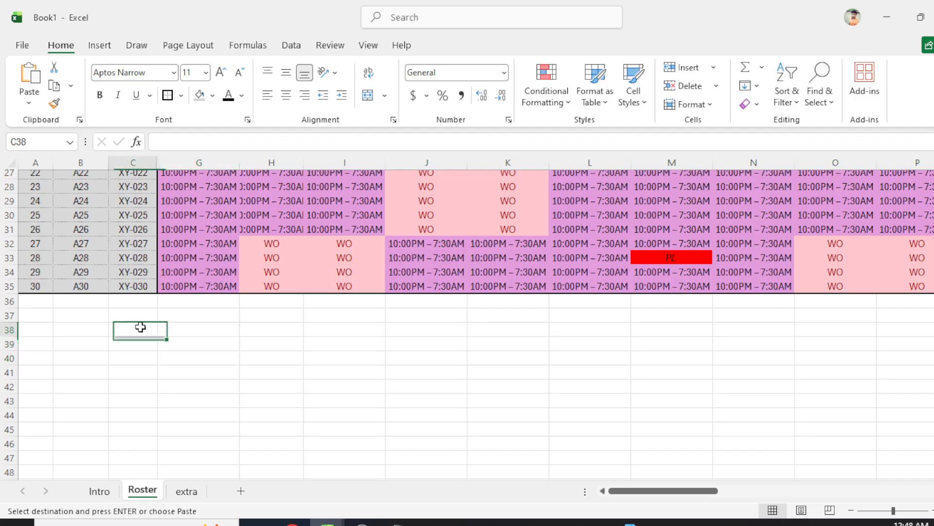
key("ctrl+v")
Start a COUNTIFS formula in G38, beside the 6:00AM – 3:30PM shift timing
left_click(216, 335)
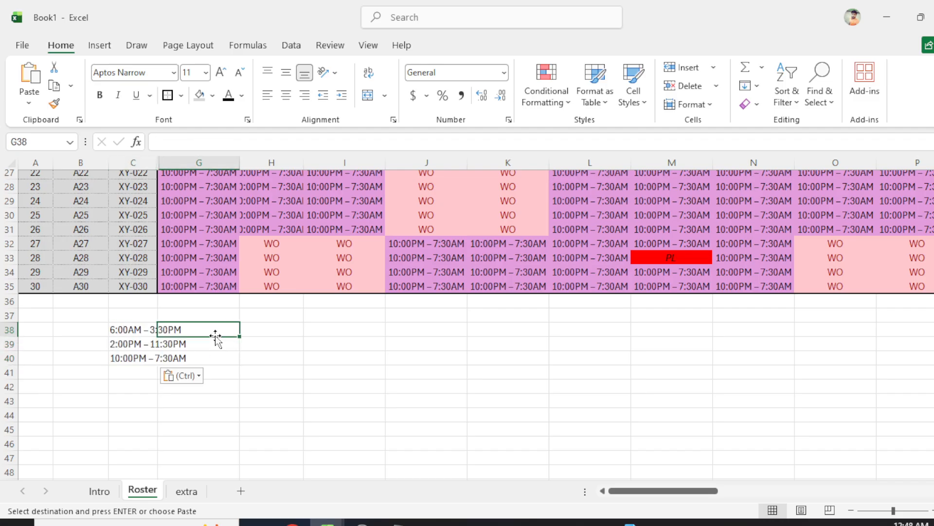
type("=")
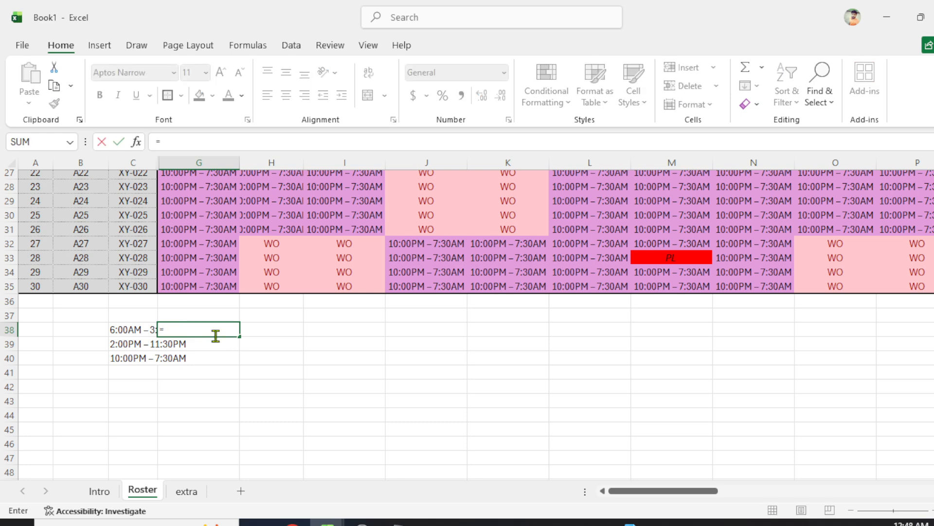
type("CO")
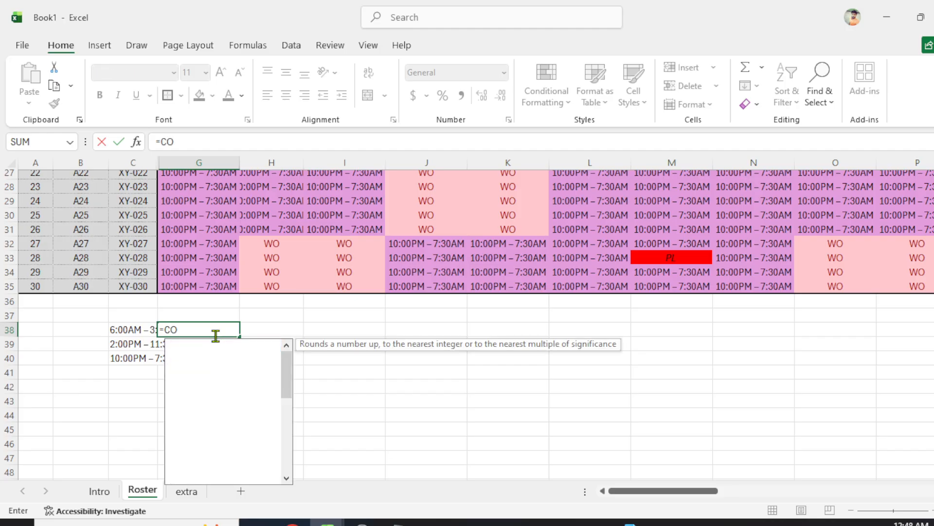
type("UNTIFS(")
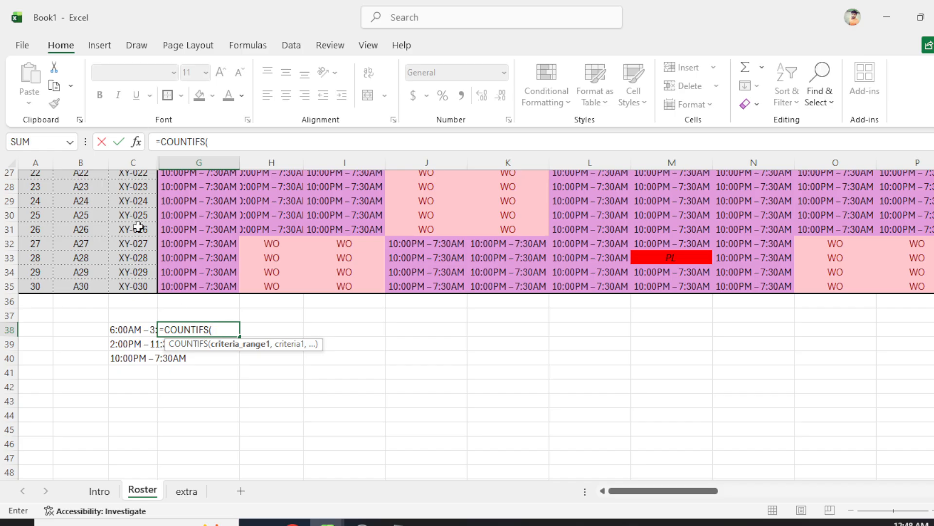
left_click(214, 288)
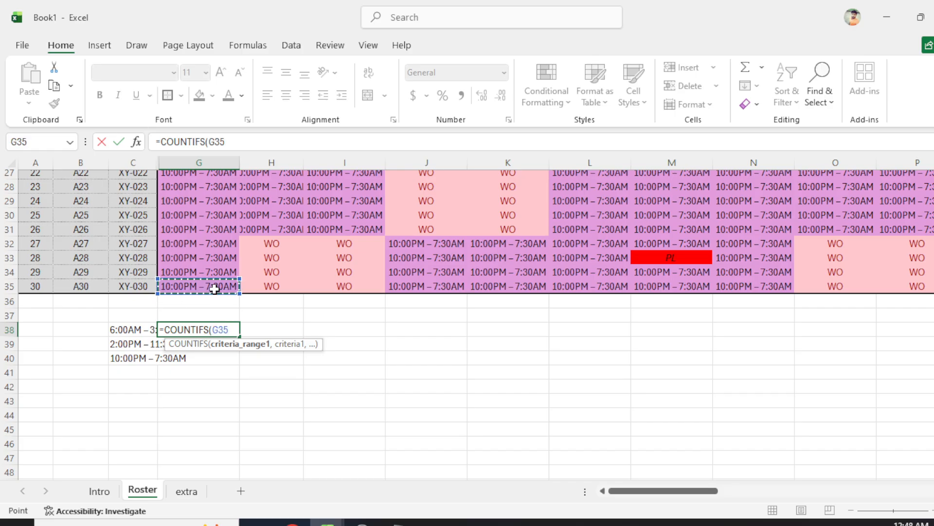
key("ctrl+shift+Up")
key("shift+Down")
key("shift+Down")
key("shift+Down")
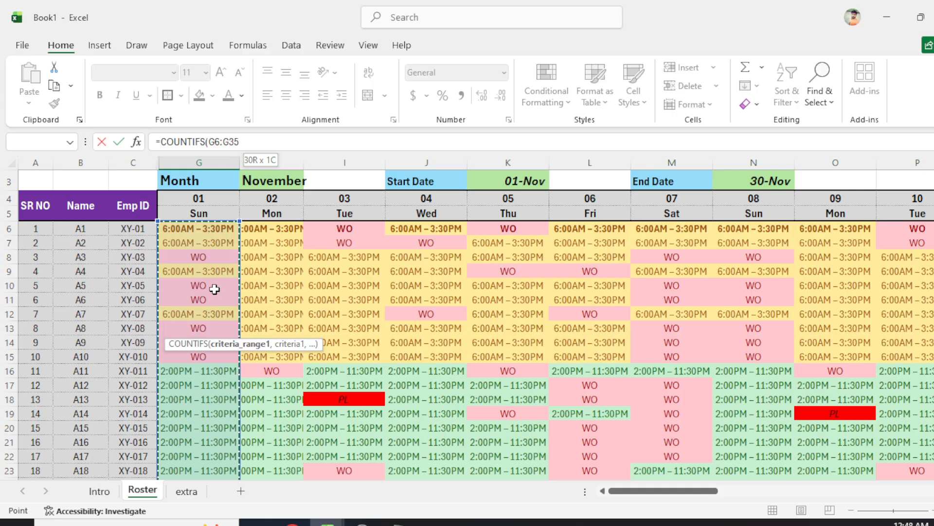
type(",")
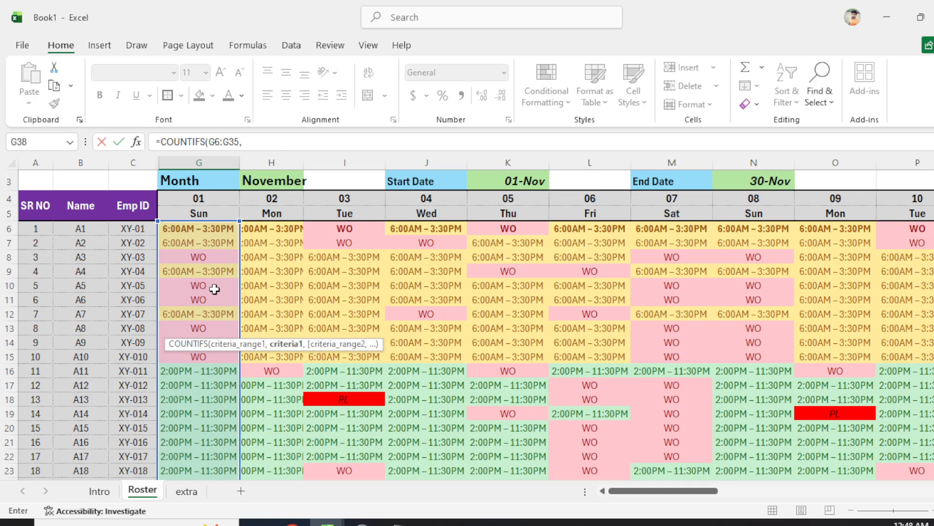
left_click(254, 141)
key("BackSpace")
key("BackSpace")
key("BackSpace")
key("BackSpace")
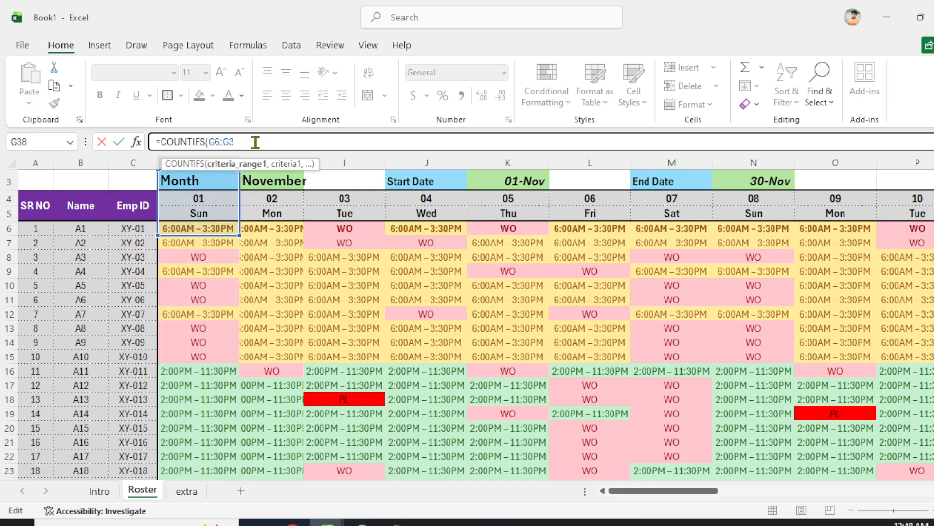
key("BackSpace")
key("BackSpace")
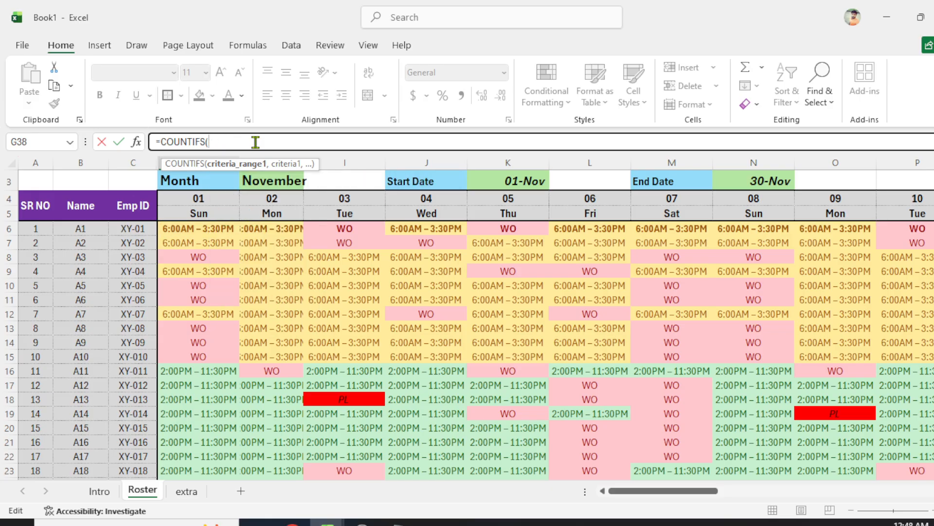
Complete the G38 COUNTIFS formula with the row-locked range G$6:G$35 and C38 as its criterion
left_click(185, 233)
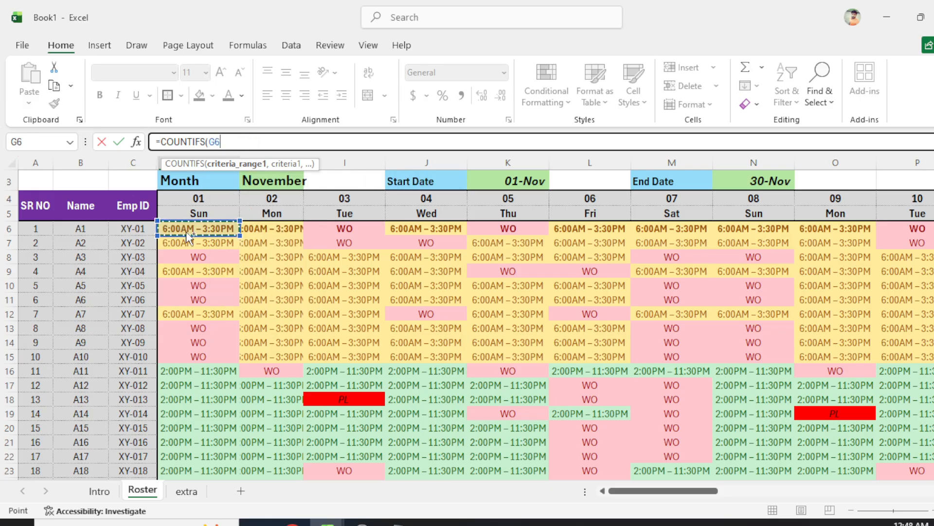
key("ctrl+shift+Down")
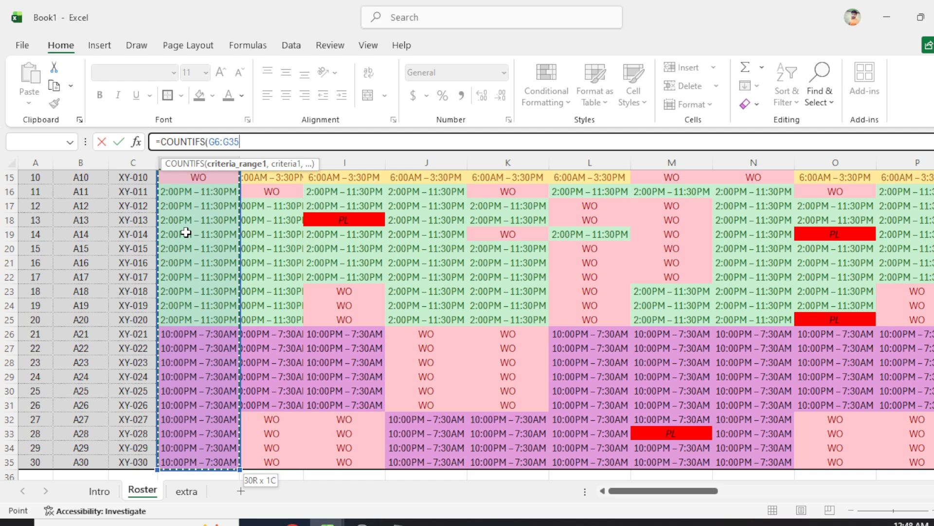
scroll(230, 262, "down", 2)
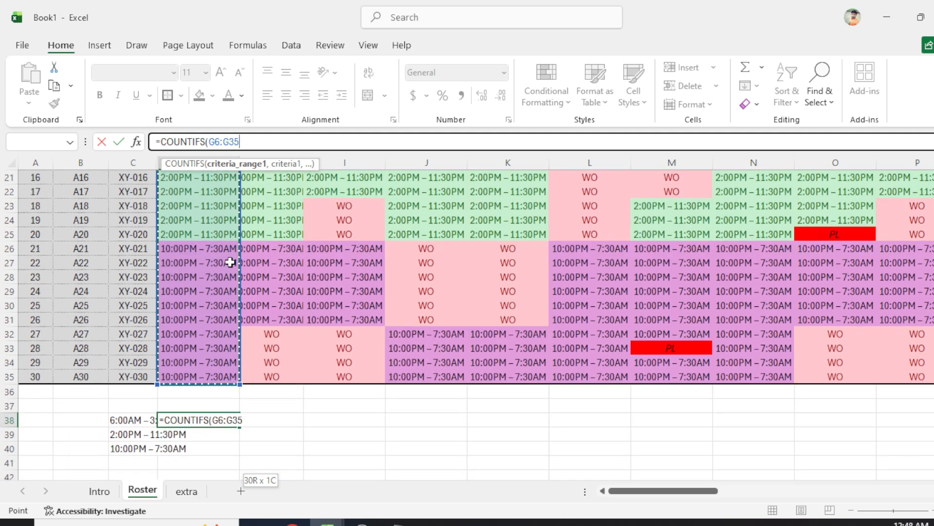
key("F4")
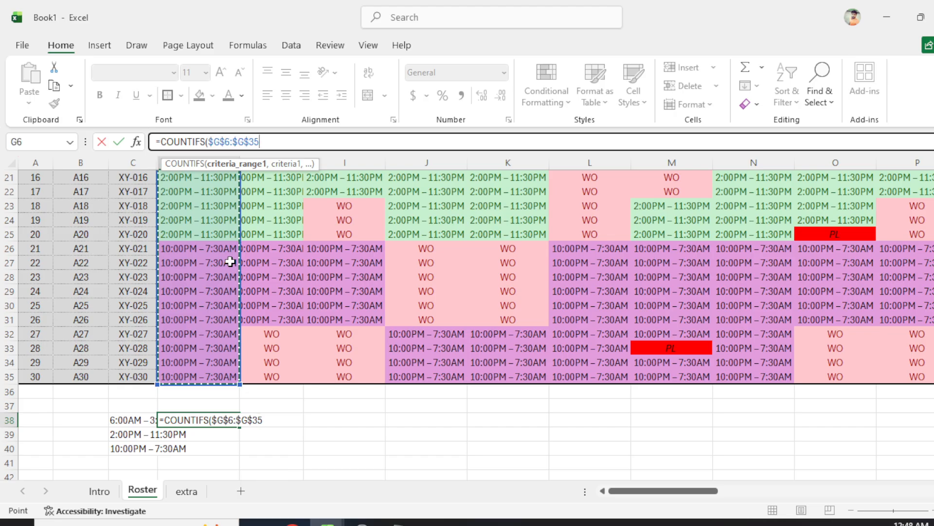
key("F4")
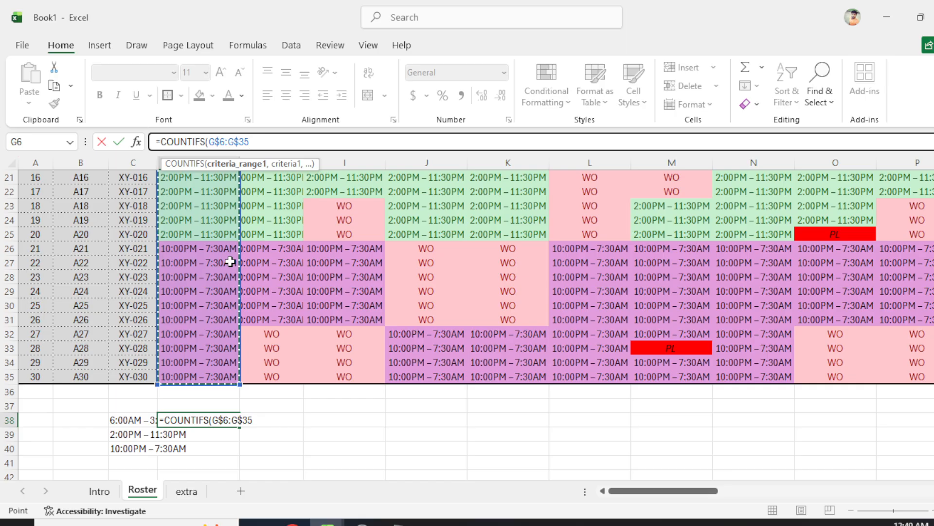
type(",")
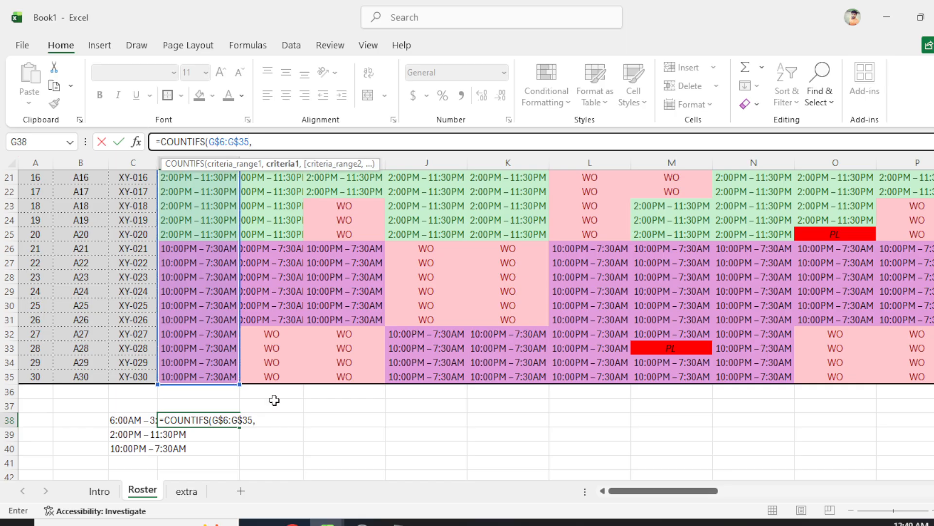
left_click(127, 421)
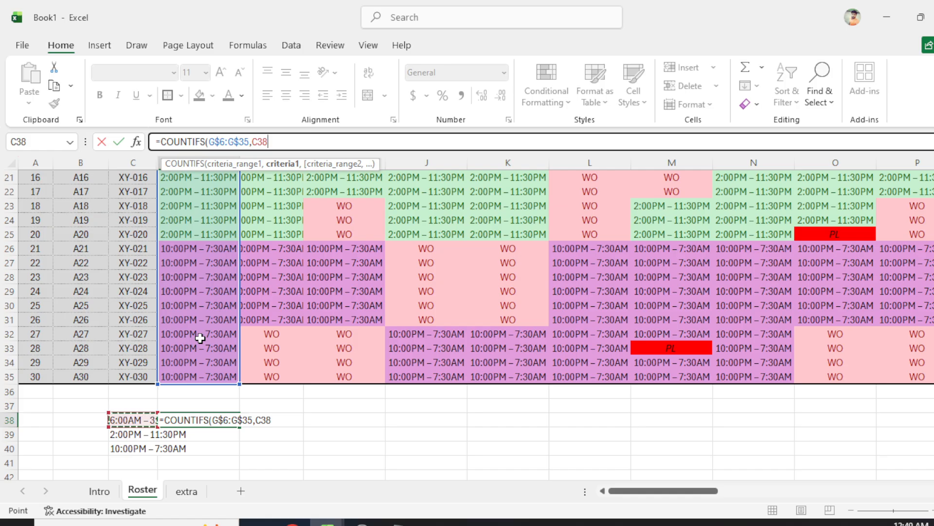
type(")")
key("Return")
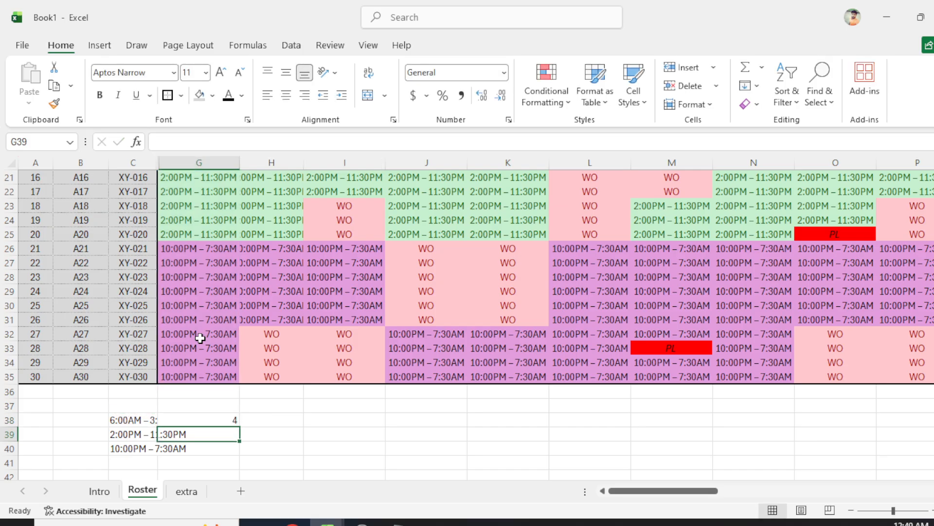
Check the count in G38 against the 6:00AM – 3:30PM entries in the day 01 column of the schedule
key("Up")
scroll(219, 336, "up", 3)
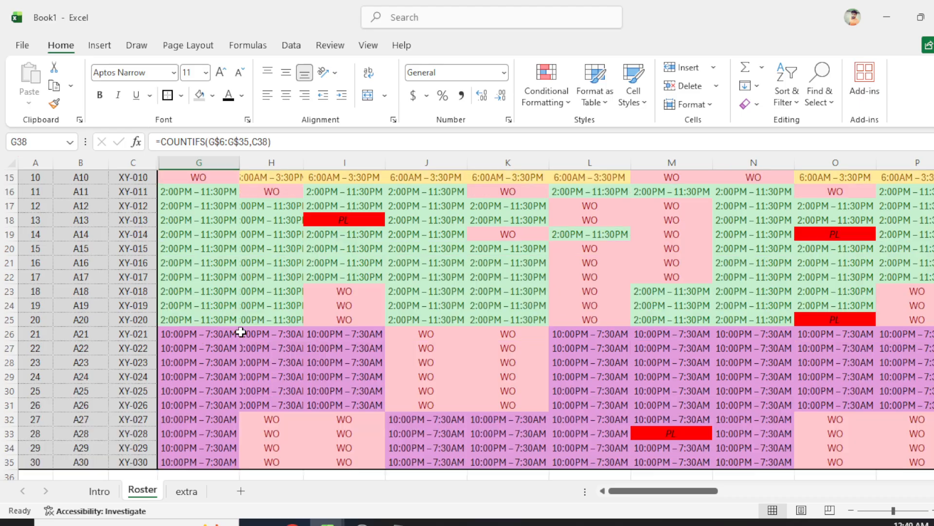
scroll(253, 377, "down", 3)
scroll(229, 385, "down", 1)
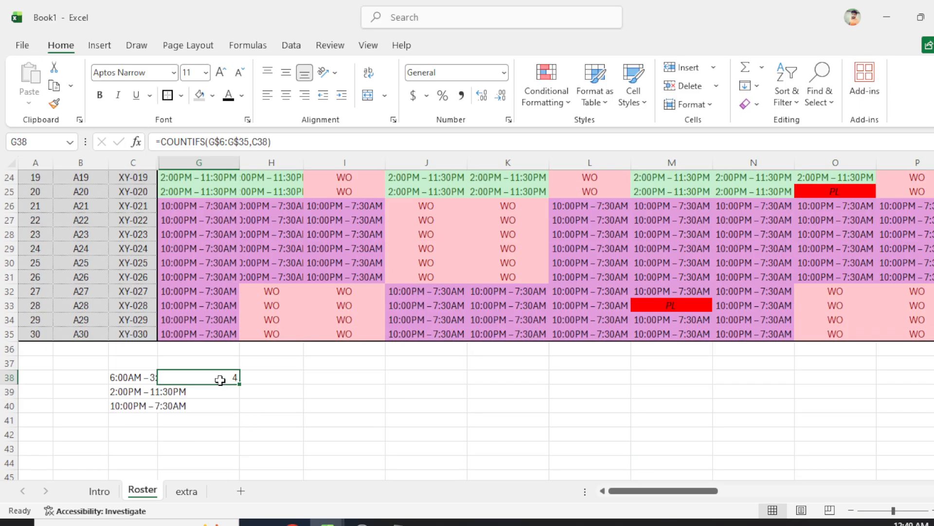
scroll(204, 327, "up", 8)
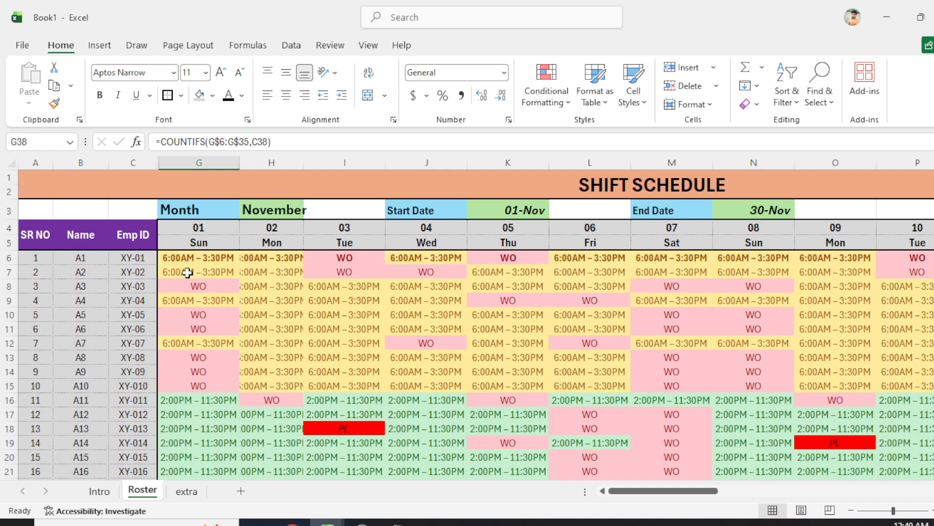
scroll(209, 365, "down", 5)
scroll(266, 409, "down", 1)
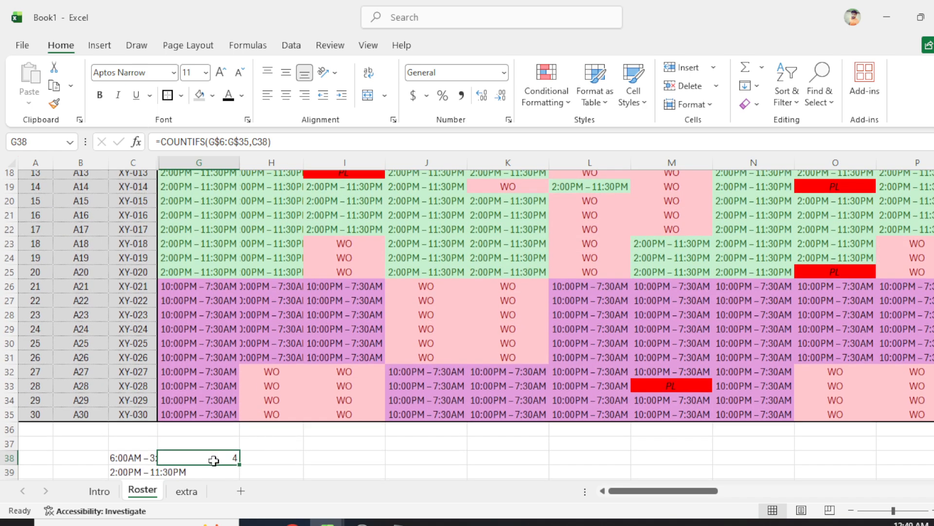
scroll(236, 434, "down", 2)
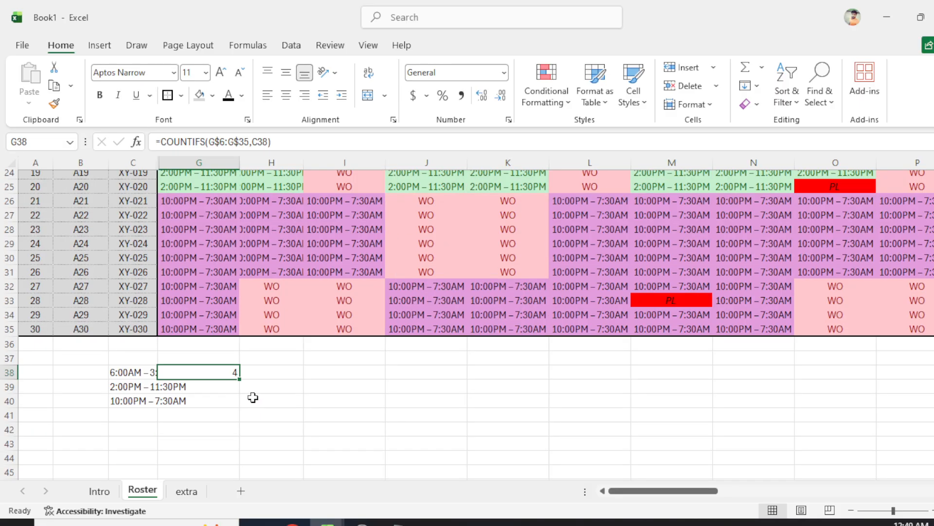
Copy the G38 formula and freeze panes at G6 to keep the header rows and employee columns fixed
key("ctrl+c")
scroll(211, 350, "up", 8)
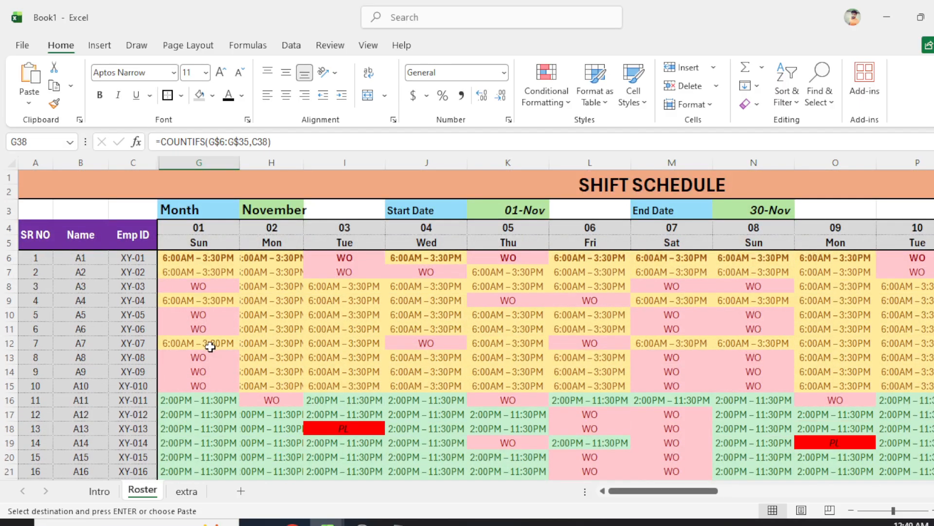
left_click(185, 263)
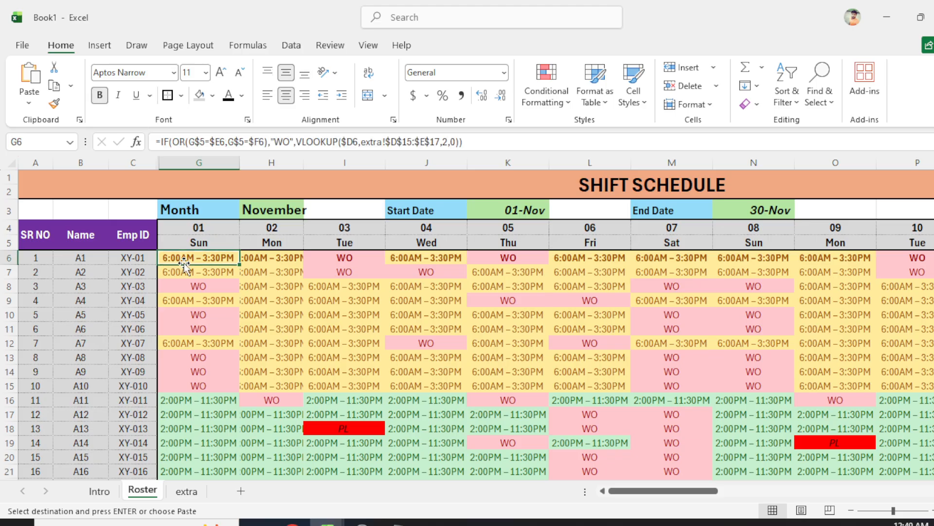
left_click(368, 46)
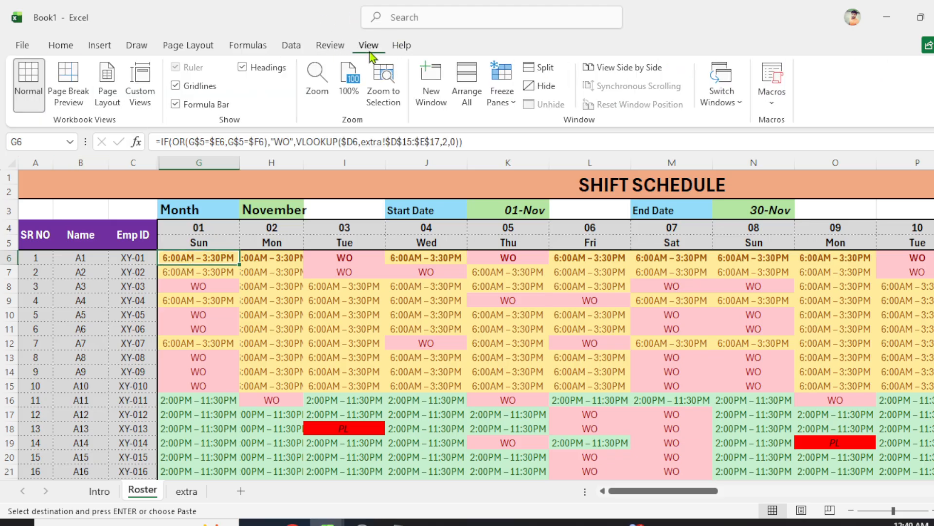
left_click(502, 95)
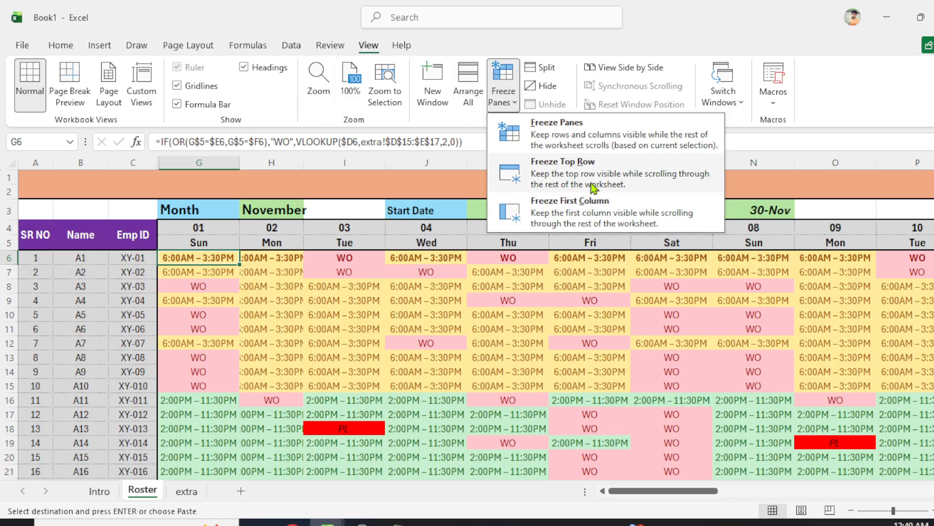
left_click(591, 146)
scroll(372, 326, "down", 4)
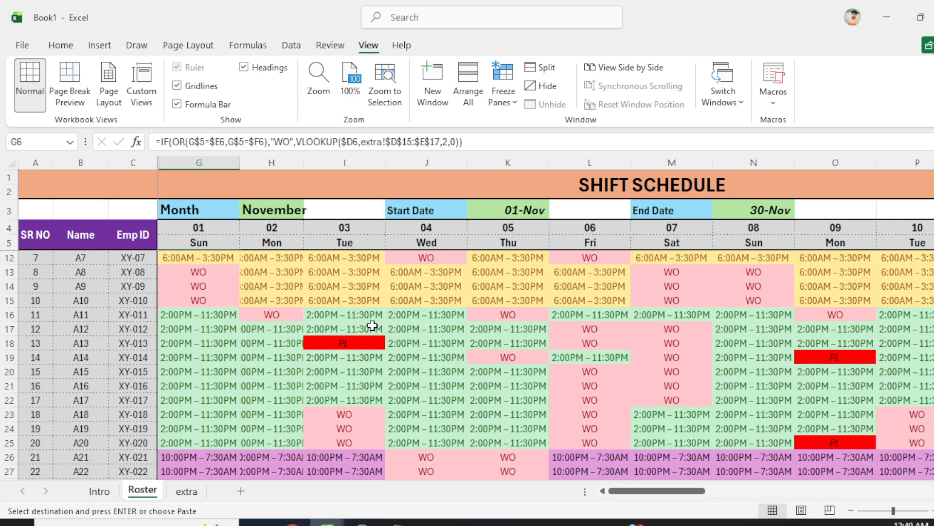
scroll(370, 329, "up", 4)
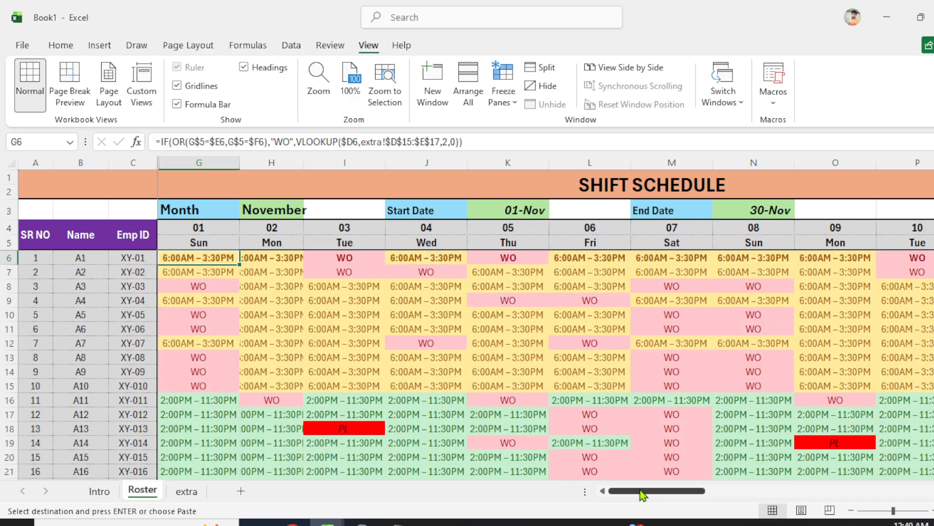
left_click_drag(642, 490, 553, 499)
mouse_move(641, 495)
left_mouse_down()
mouse_move(782, 497)
mouse_move(632, 492)
left_mouse_up()
Autofit column C to show the full shift timings below the schedule
scroll(446, 342, "down", 2)
scroll(447, 343, "down", 7)
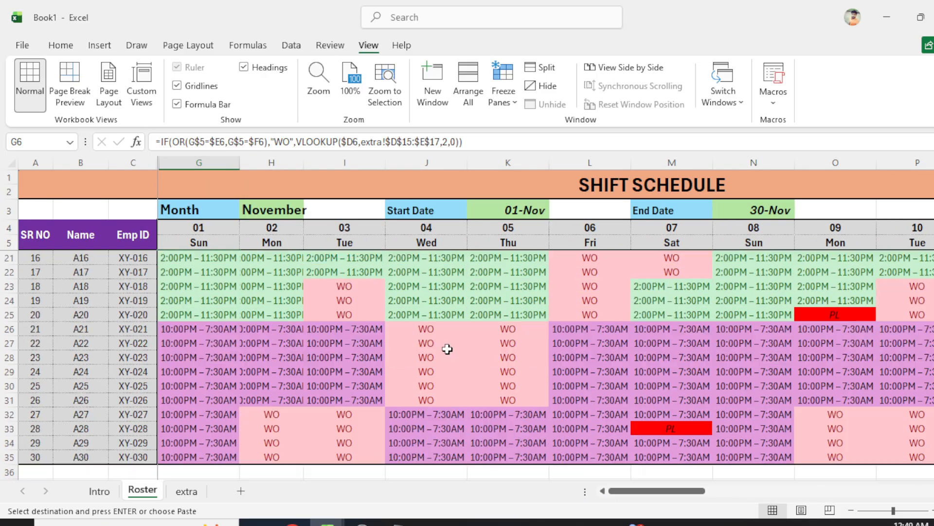
left_click(227, 330)
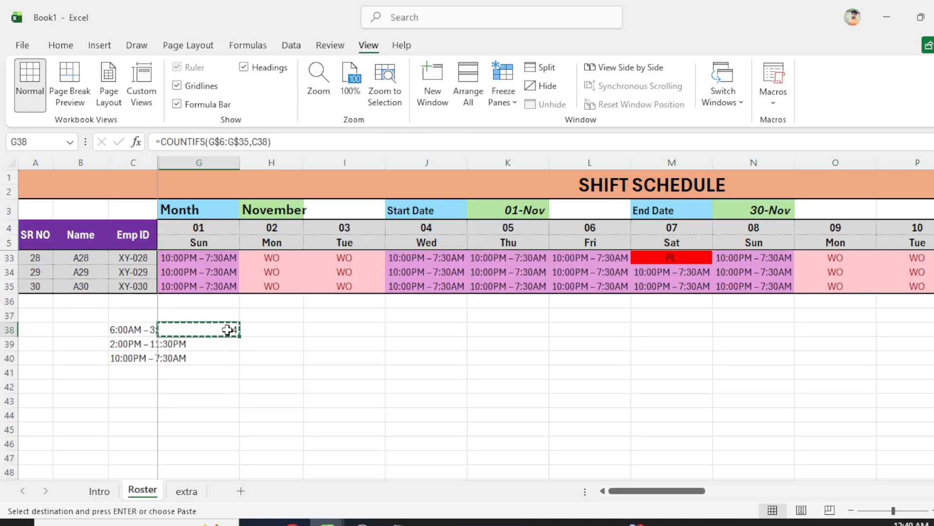
double_click(157, 160)
left_click(275, 358)
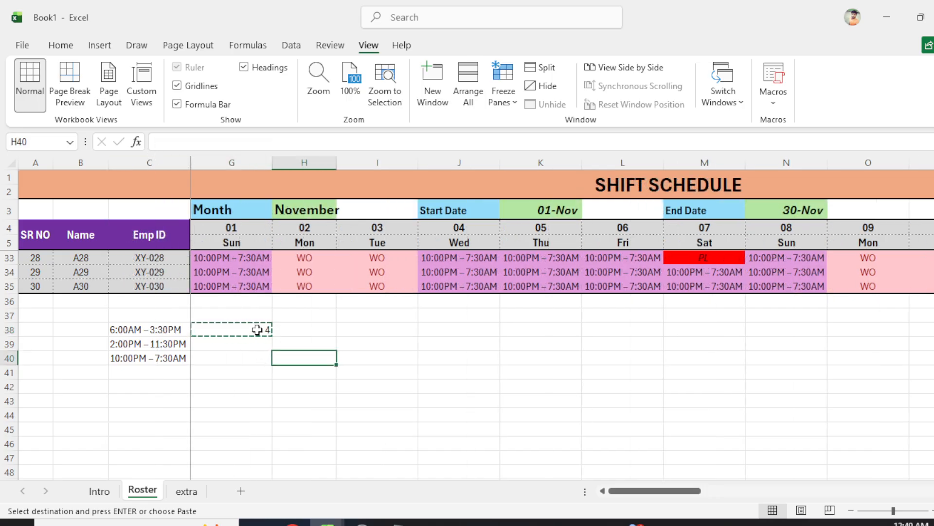
Paste the copied G38 formula, formulas only, across G38:AK40 for all three shift timings
left_click(257, 328)
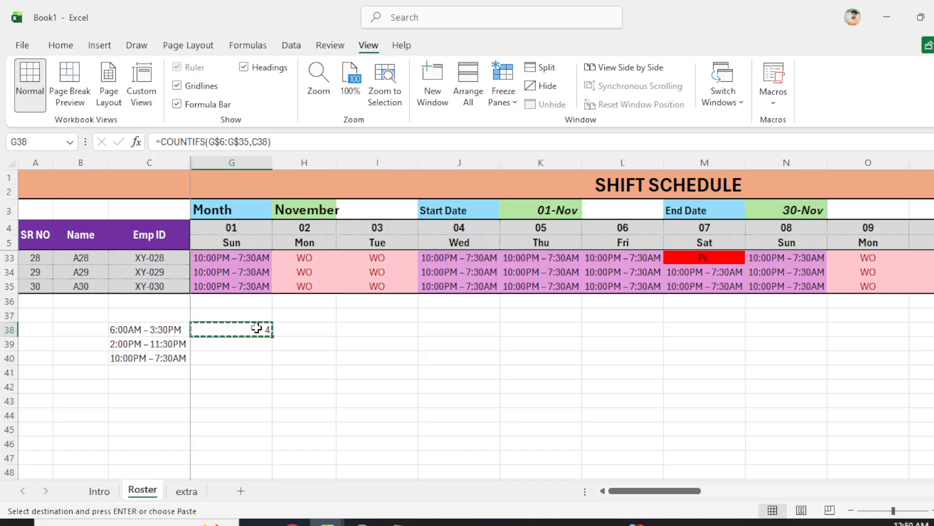
key("shift+Right")
key("shift+Right")
key("shift+Right")
key("shift+Right")
key("shift+Right")
key("shift+Right")
key("shift+Right")
key("shift+Right")
key("shift+Right")
key("shift+Down")
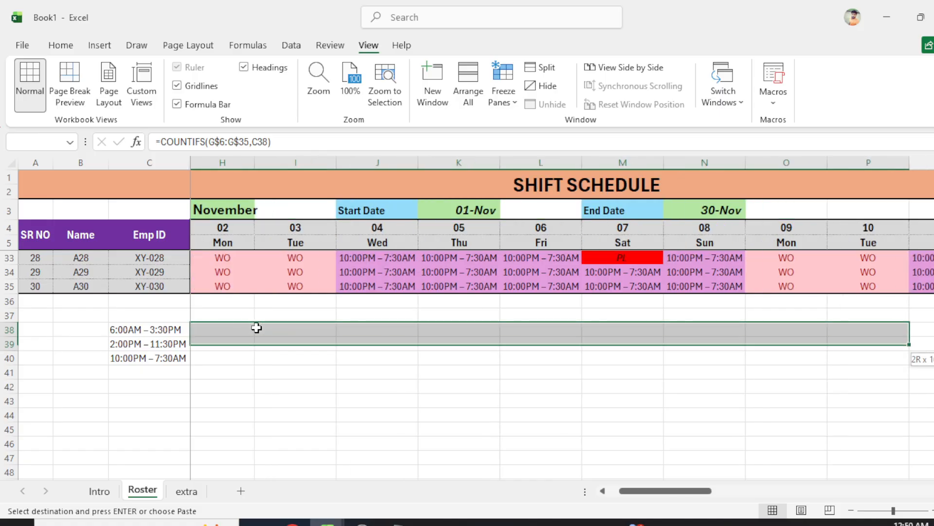
key("shift+Down")
key("shift+Right")
key("shift+Right")
key("shift+Right")
key("shift+Right")
key("shift+Right")
key("shift+Right")
key("shift+Right")
key("shift+Right")
key("shift+Right")
key("shift+Right")
key("shift+Right")
key("shift+Right")
key("shift+Right")
key("shift+Right")
key("shift+Right")
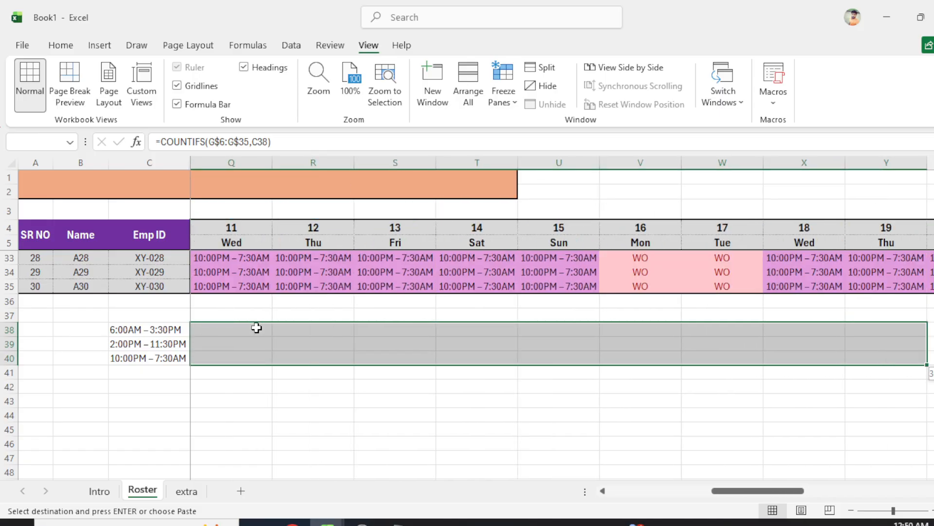
key("shift+Right")
key("shift+Right")
key("shift+Right")
key("shift+Right")
key("shift+Right")
key("shift+Right")
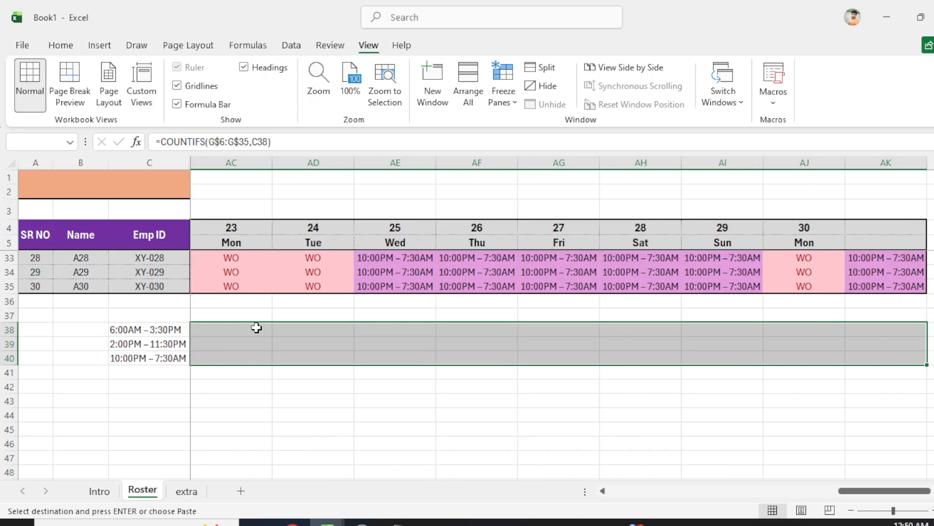
key("ctrl+alt+v")
key("f")
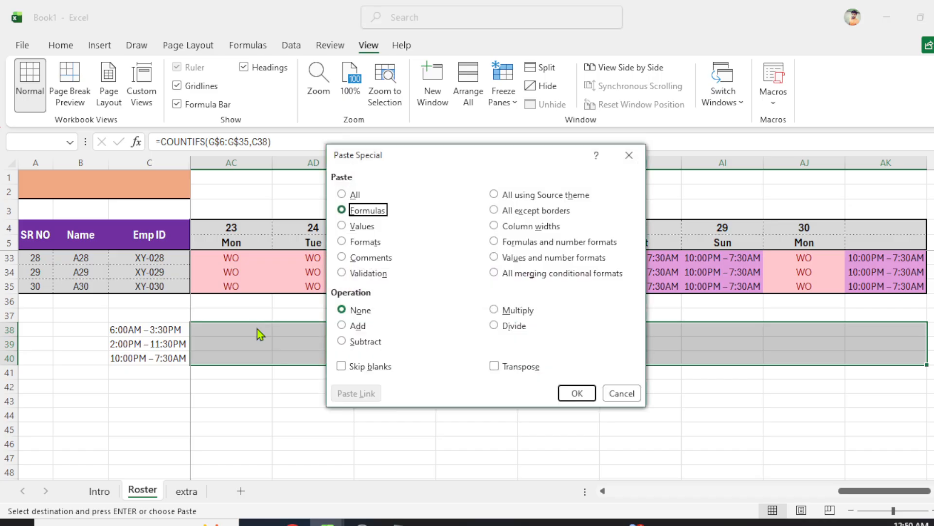
key("Return")
Check the pasted COUNTIFS formulas in column G and H38, comparing the criterion references of G38 and H38
key("ctrl+Left")
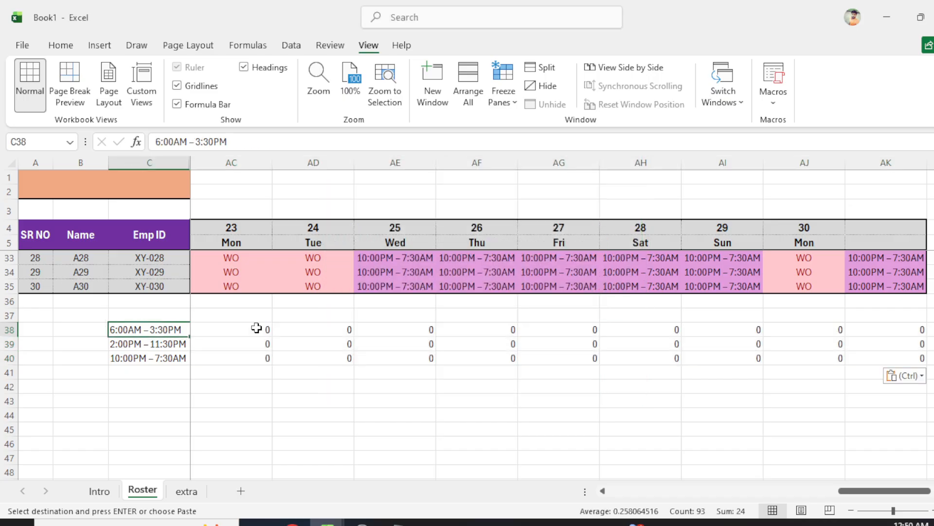
key("Right")
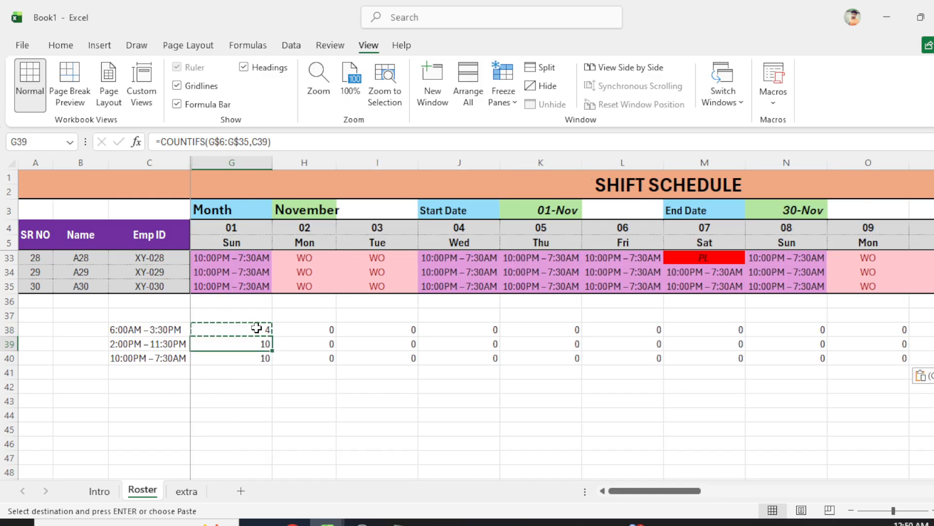
key("Down")
key("Down")
key("Up")
key("Up")
key("Down")
key("Down")
key("Up")
key("Right")
key("Right")
key("Up")
key("Left")
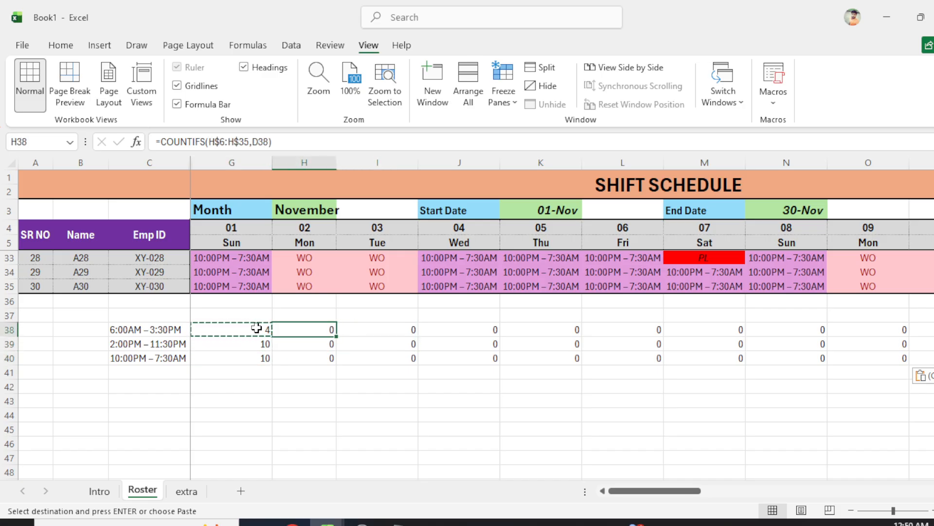
key("Left")
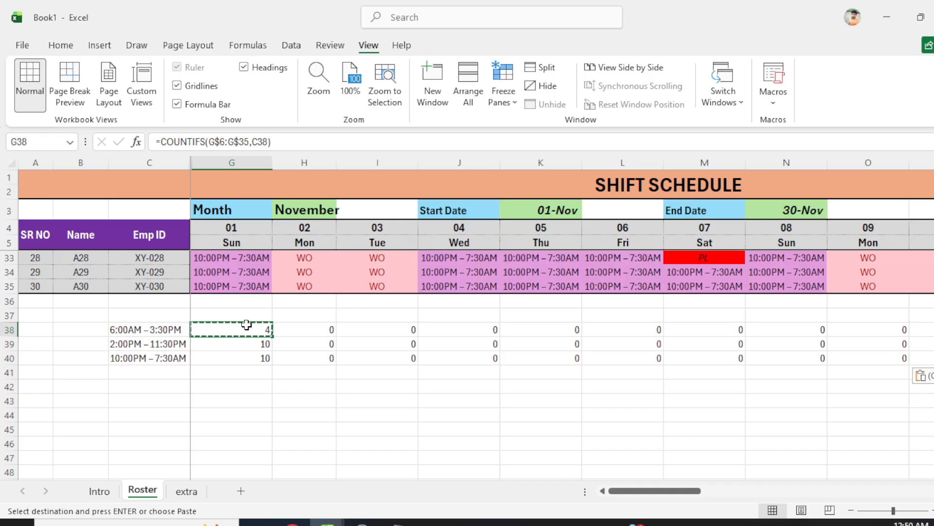
left_click(288, 147)
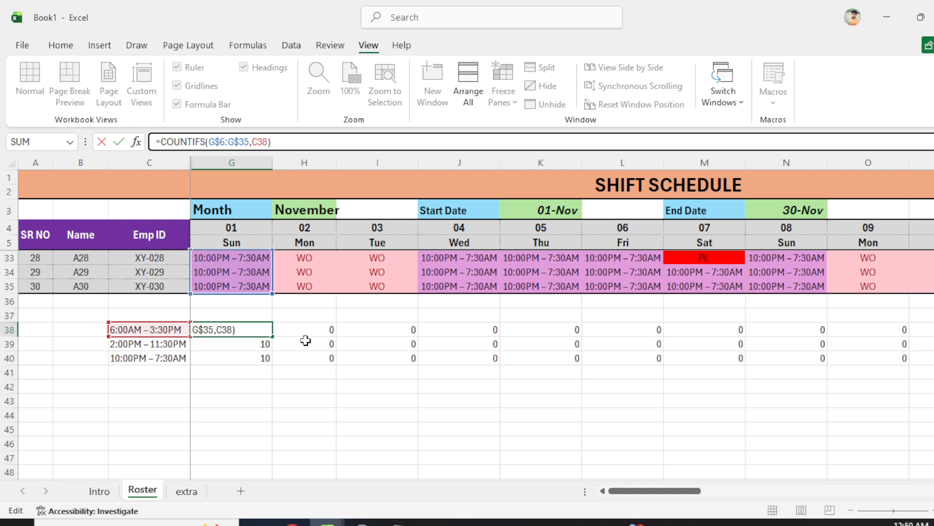
left_click(322, 330)
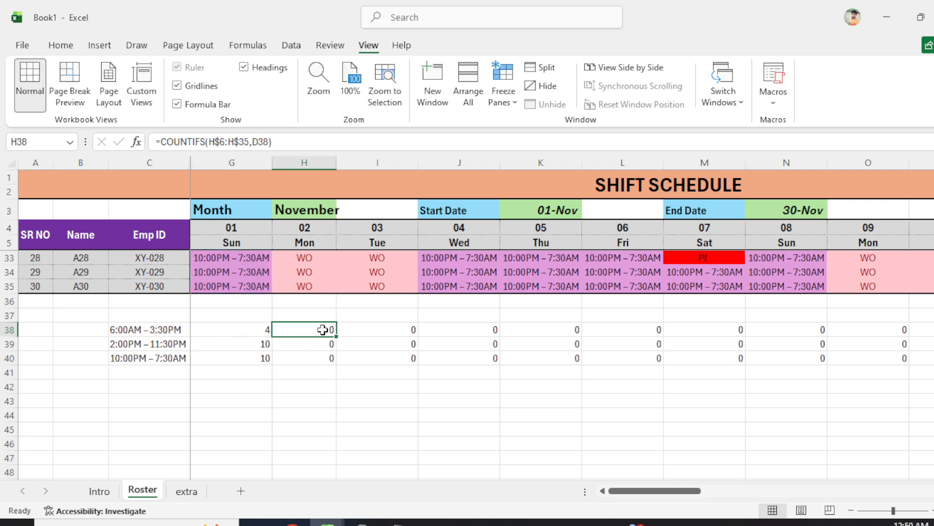
left_click(311, 135)
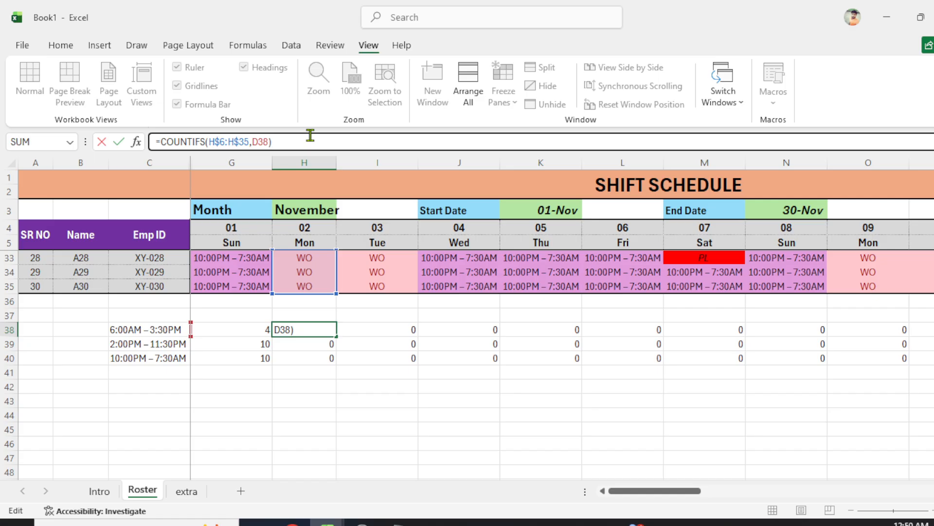
Change the criterion in the G38 COUNTIFS formula to the absolute reference $C$38
left_click(237, 334)
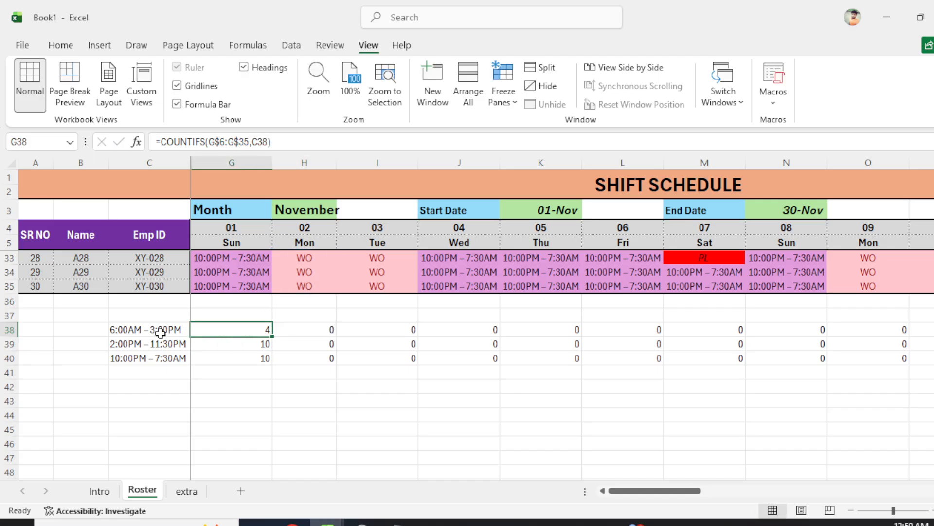
left_click(262, 142)
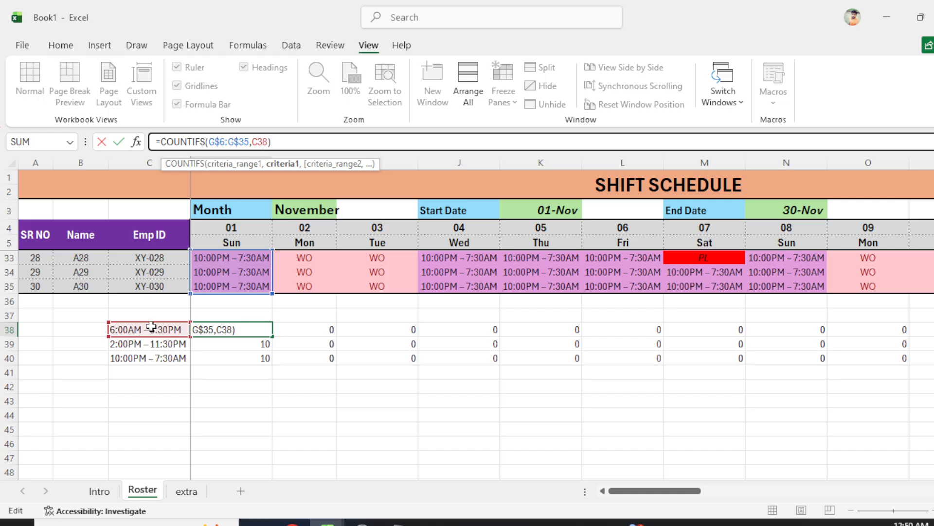
key("Return")
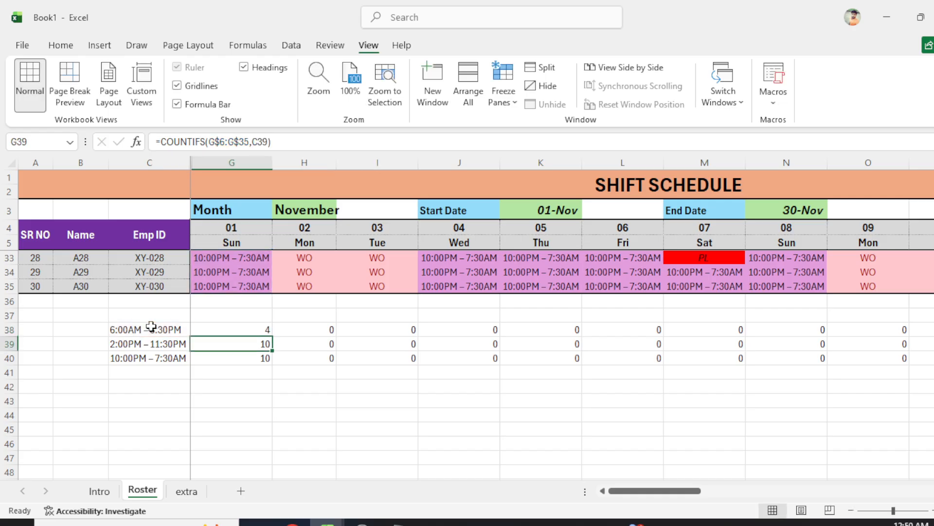
Copy the G38 formula and paste it, formulas only, over the whole headcount block G38:AK40
left_click(248, 328)
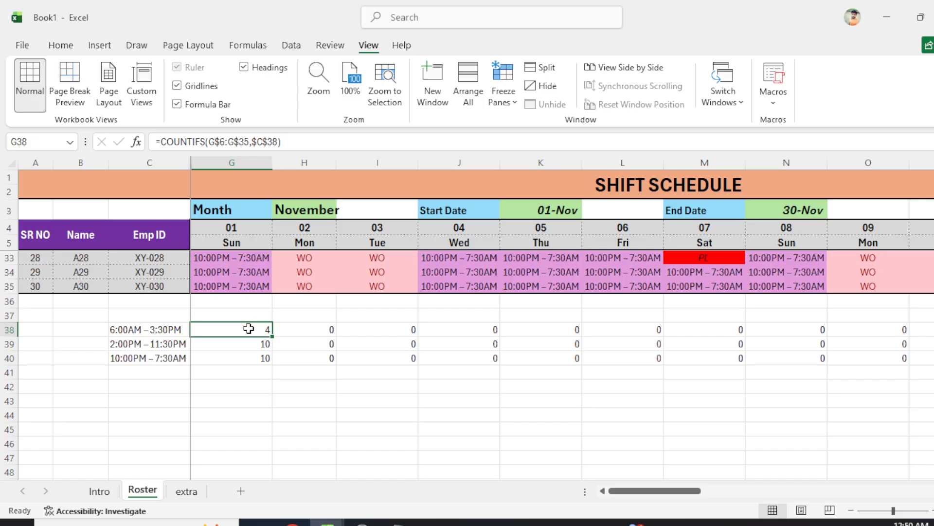
key("ctrl+c")
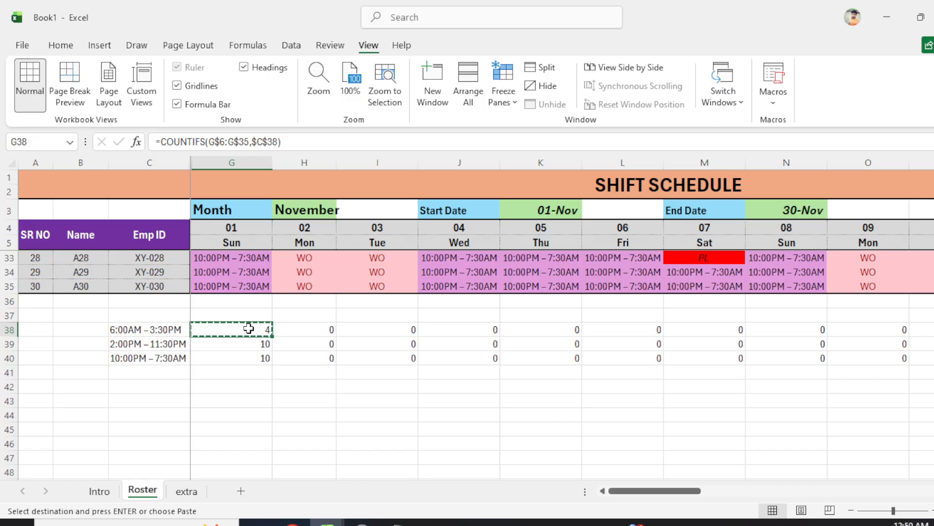
key("ctrl+shift+Right")
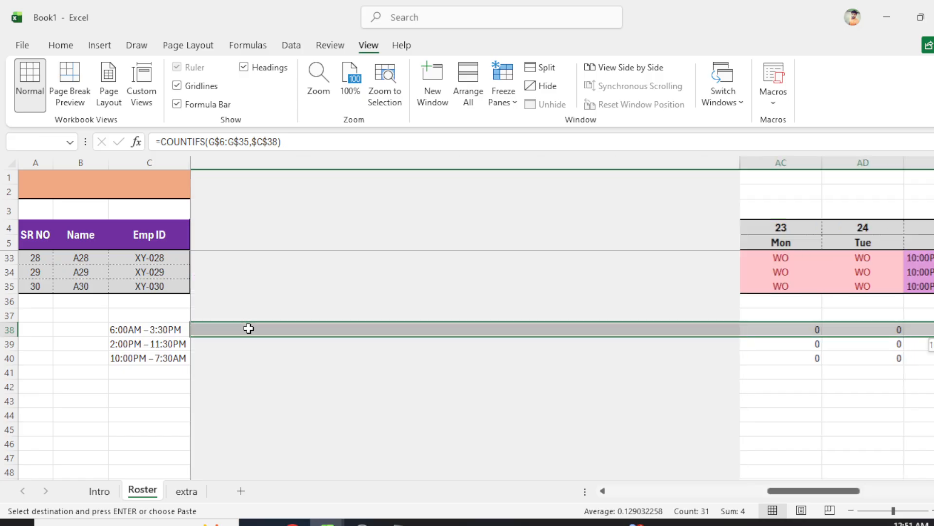
key("shift+Down")
key("shift+Down")
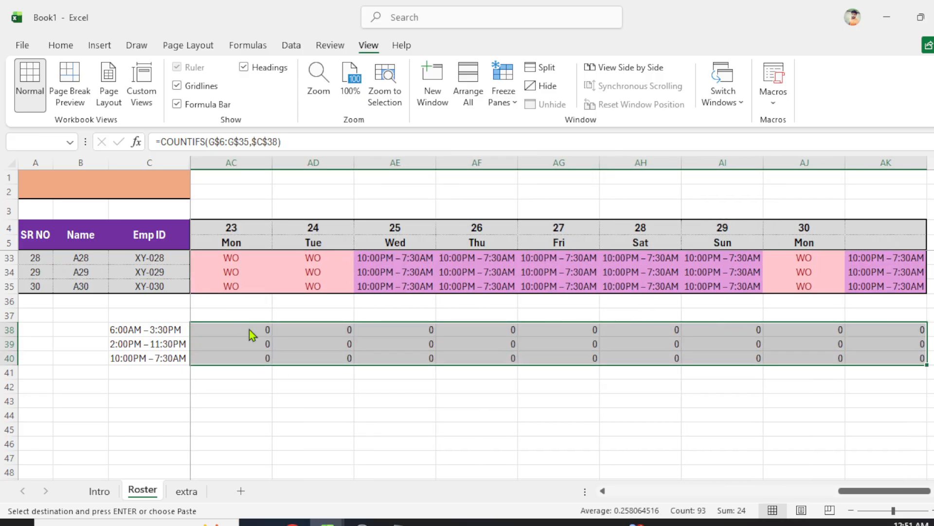
key("ctrl+alt+v")
key("f")
key("Return")
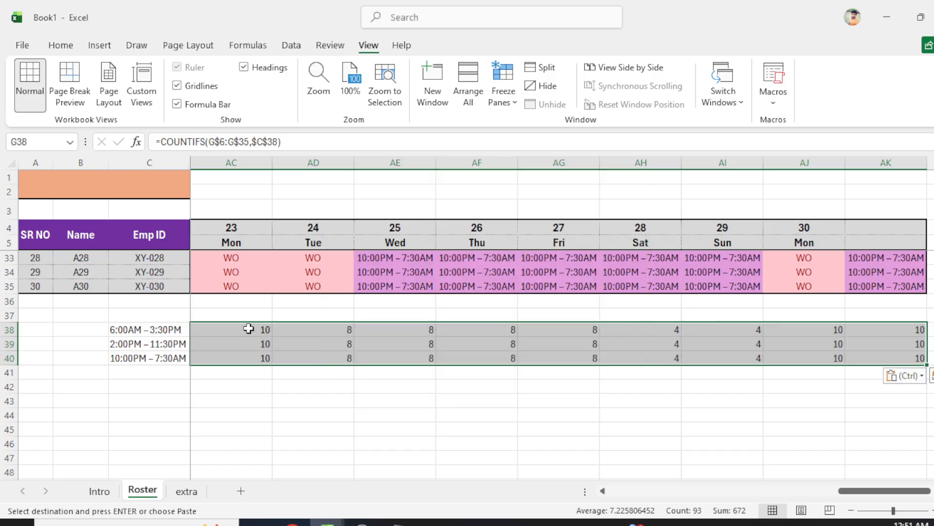
Center the counts horizontally in G38:AK40
key("alt")
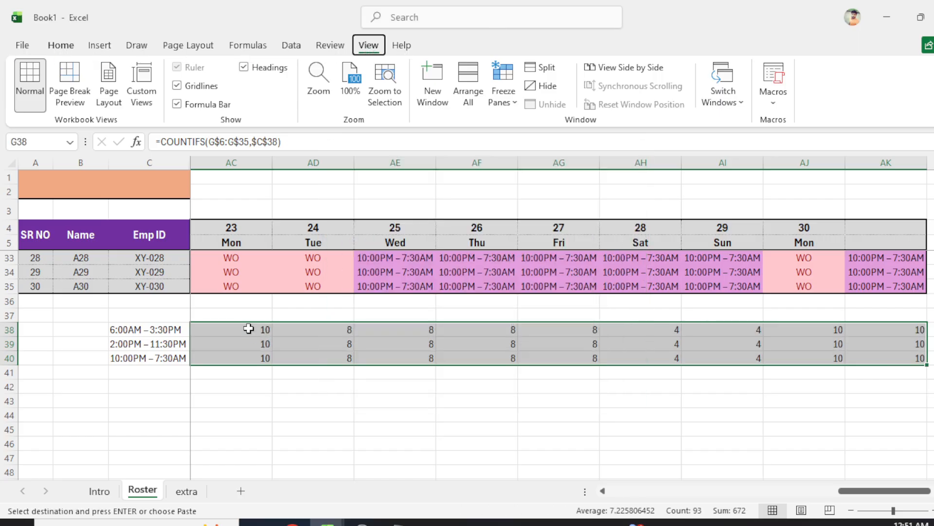
key("h")
key("a")
key("c")
Apply all borders and a thick outside border to the headcount block G38:AK40
key("alt")
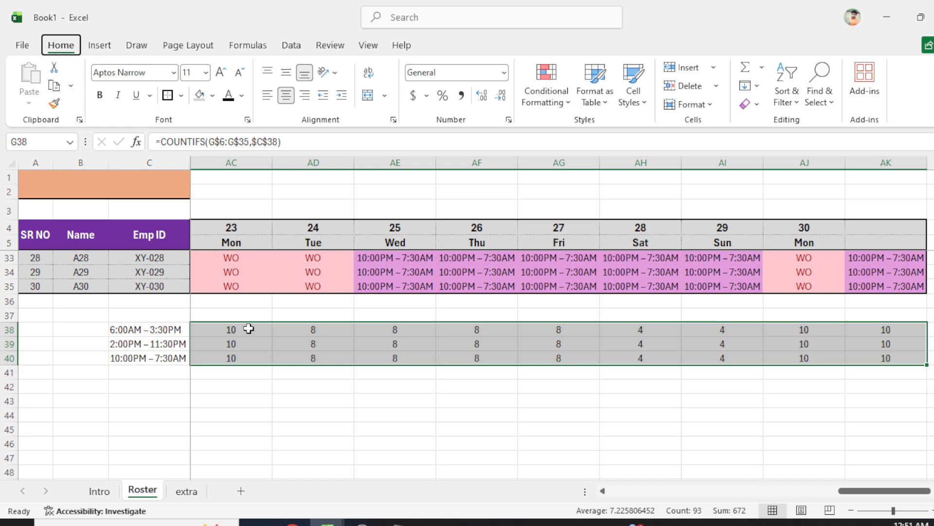
key("h")
key("b")
key("a")
key("alt")
key("h")
key("b")
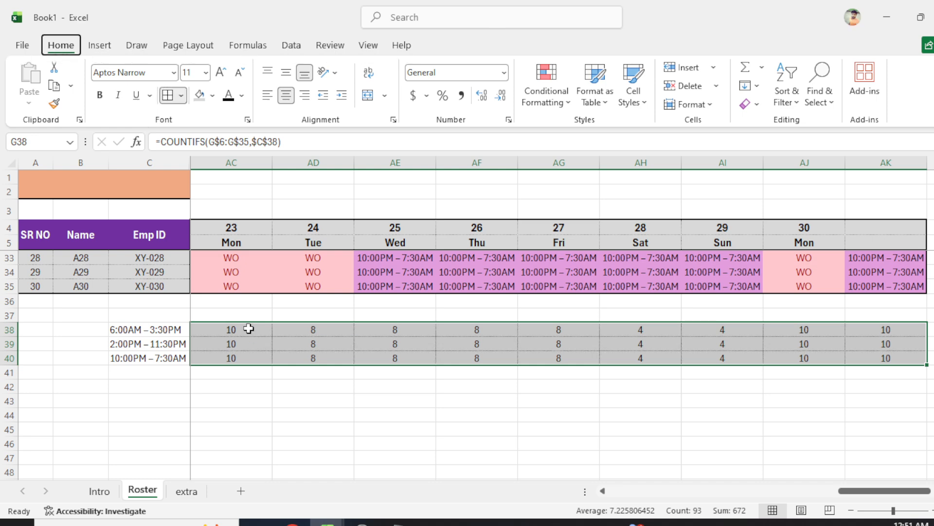
key("t")
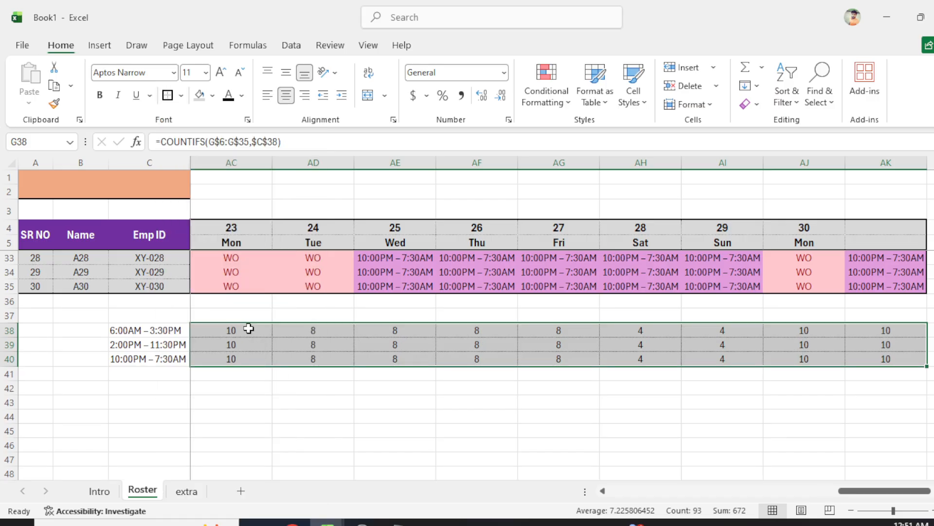
Add a thick outside border around the shift timing labels in C38:C40
left_click_drag(148, 330, 145, 355)
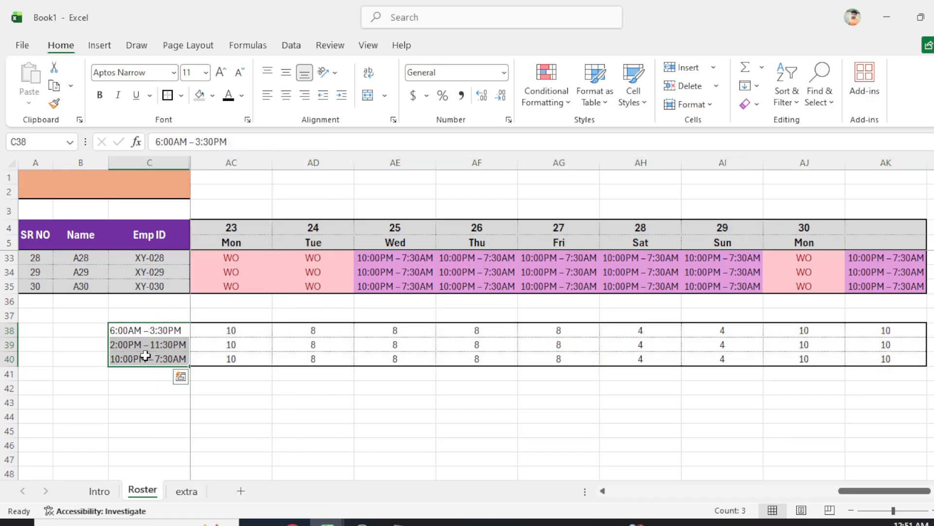
key("alt")
key("h")
key("b")
key("t")
key("alt")
key("h")
key("b")
key("t")
Format the shift timing labels in C38:C40 with a purple fill and white, bold, italic text
left_click(212, 96)
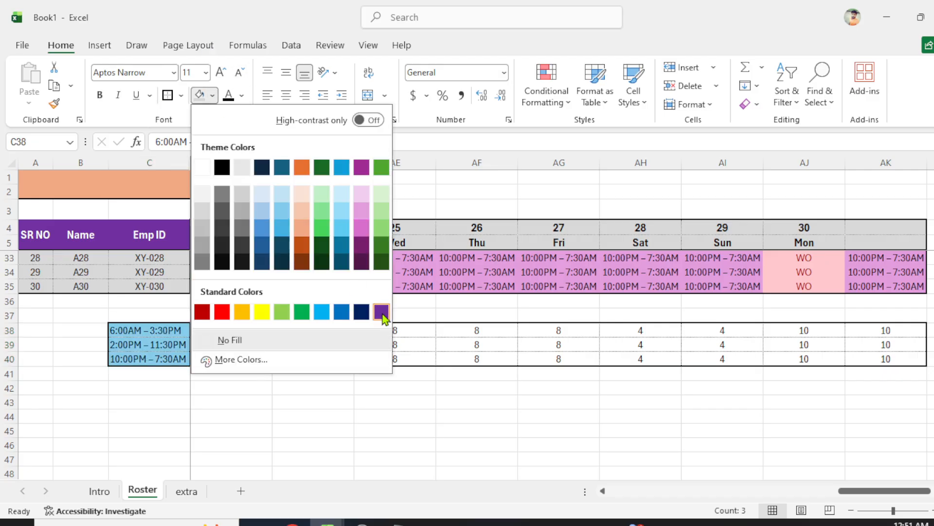
left_click(383, 326)
left_click(241, 95)
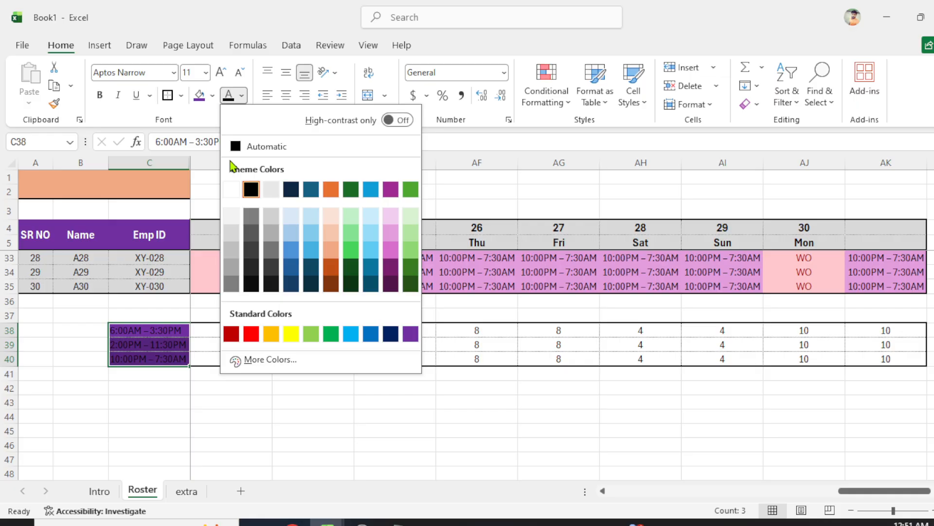
left_click(232, 191)
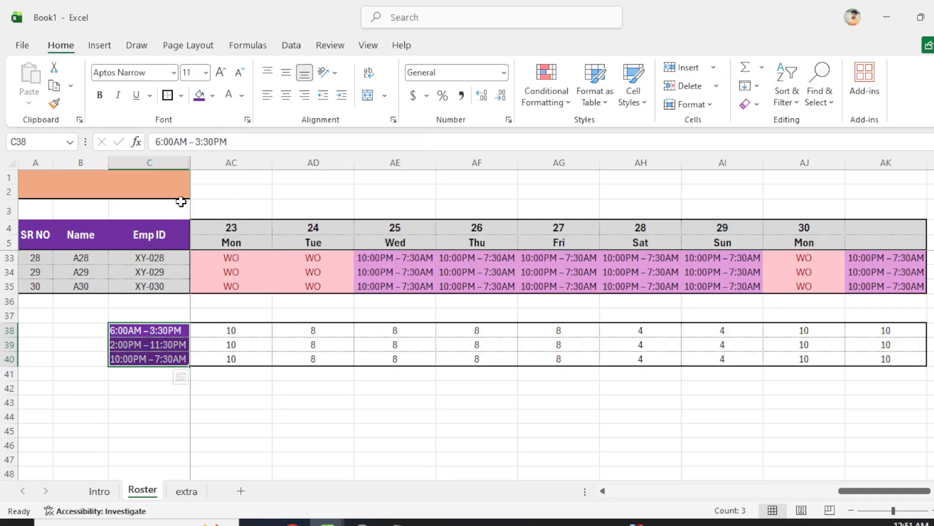
left_click(100, 95)
left_click(117, 95)
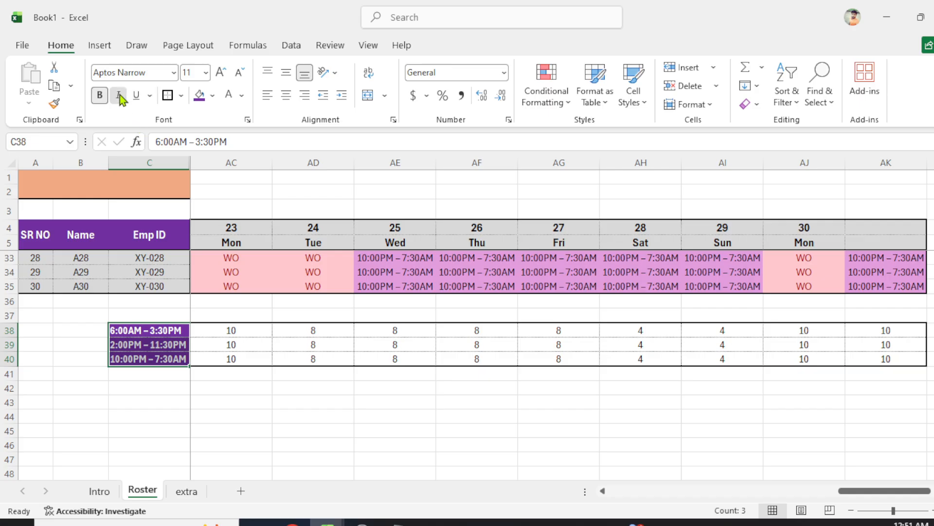
left_click_drag(271, 403, 274, 407)
left_click(433, 403)
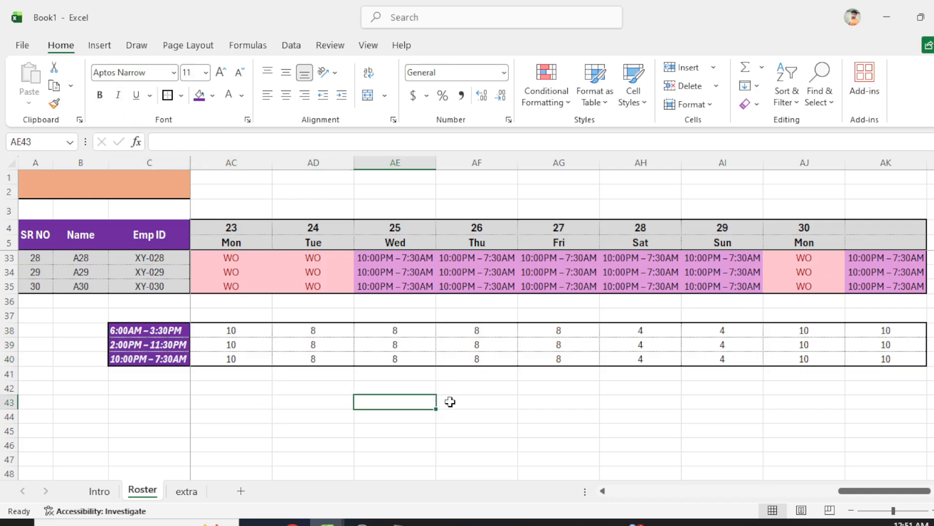
Compare the headcounts in rows 38 to 40 with the schedule from day 01 onward and inspect the G38 formula
left_click_drag(872, 492, 624, 492)
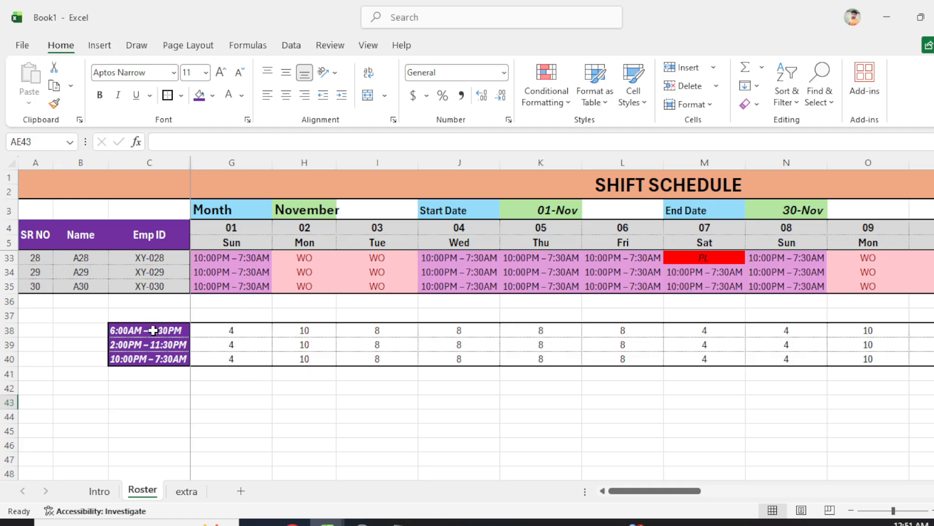
scroll(263, 342, "up", 4)
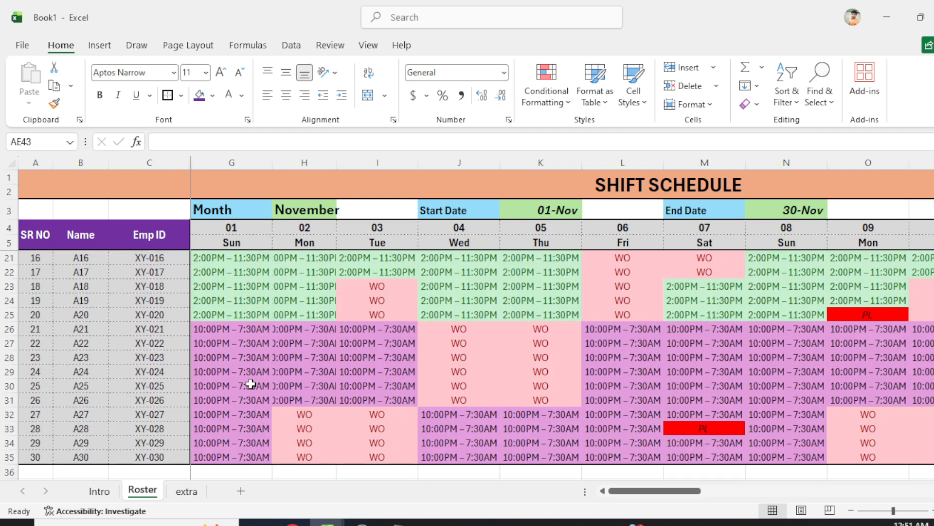
scroll(241, 378, "down", 2)
scroll(243, 365, "up", 2)
scroll(243, 362, "down", 3)
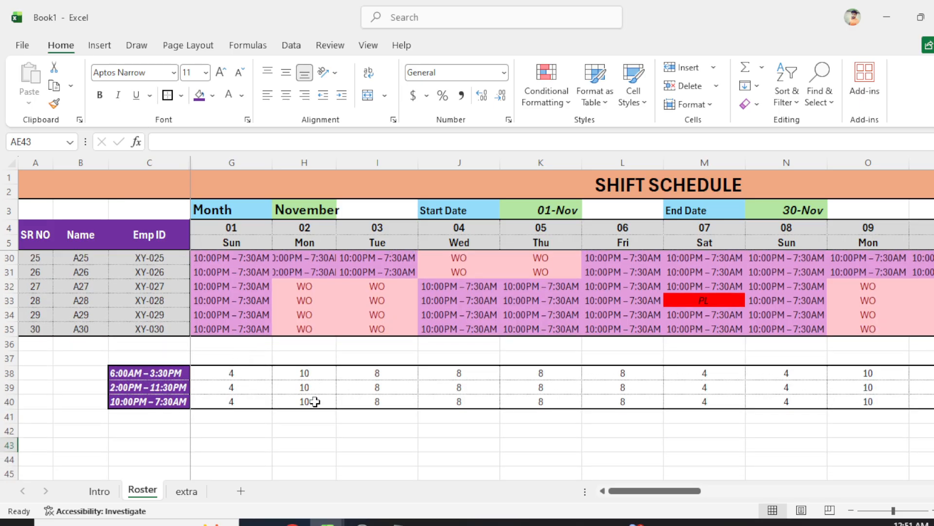
left_click(247, 376)
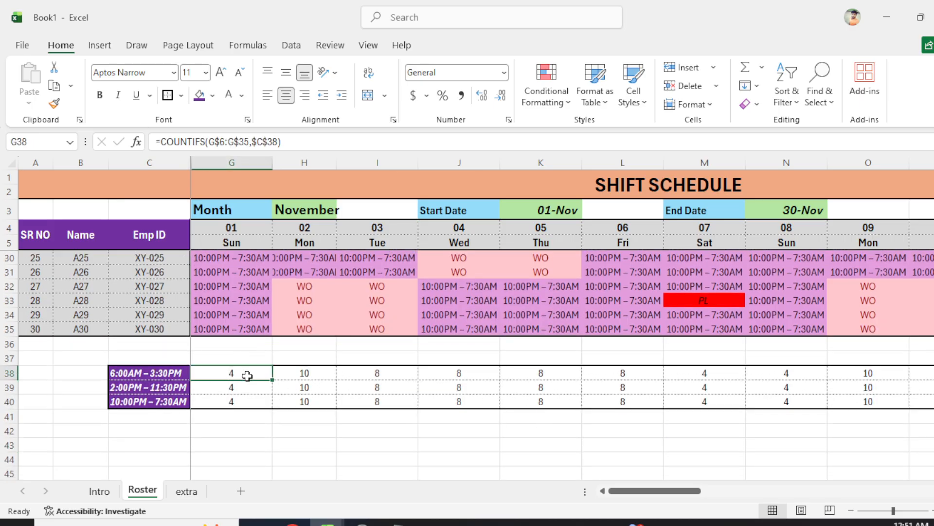
scroll(314, 394, "down", 1)
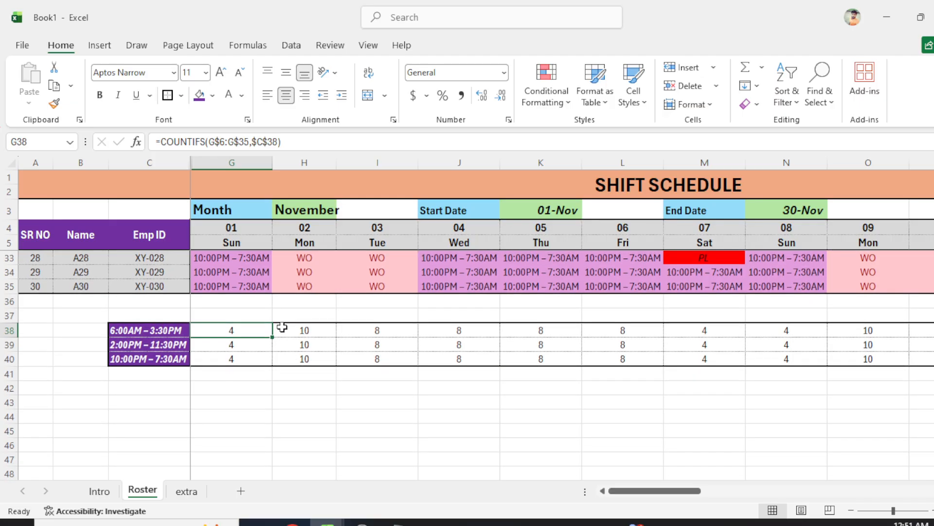
Check the day 01 headcounts against the 10:00PM – 7:30AM shifts above and inspect the COUNTIFS formulas in G38 and G39
scroll(259, 346, "up", 1)
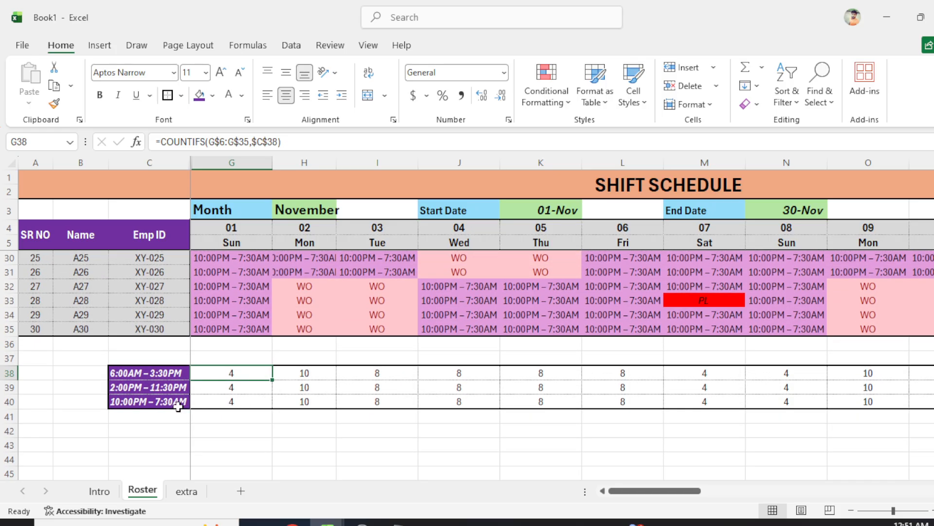
scroll(262, 324, "up", 2)
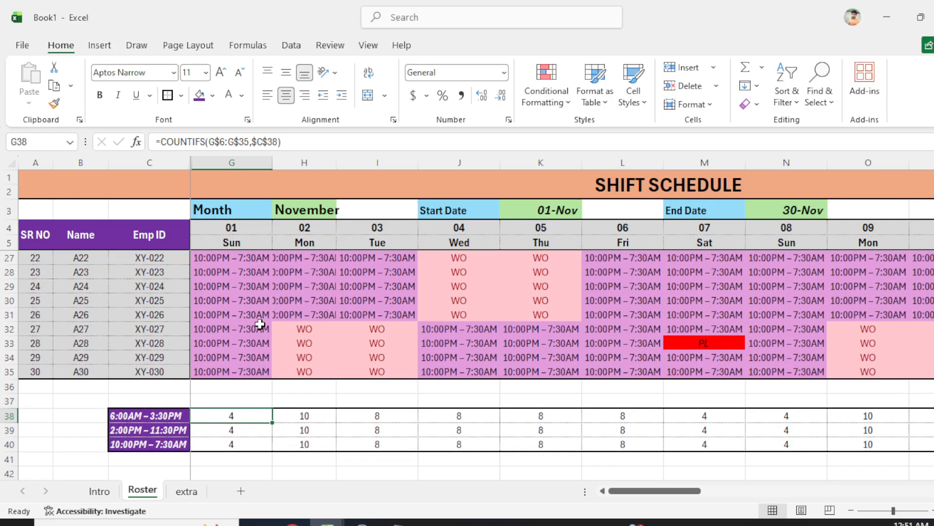
left_click(236, 288)
mouse_move(237, 298)
left_mouse_down()
mouse_move(236, 432)
mouse_move(235, 416)
left_mouse_up()
scroll(360, 433, "down", 2)
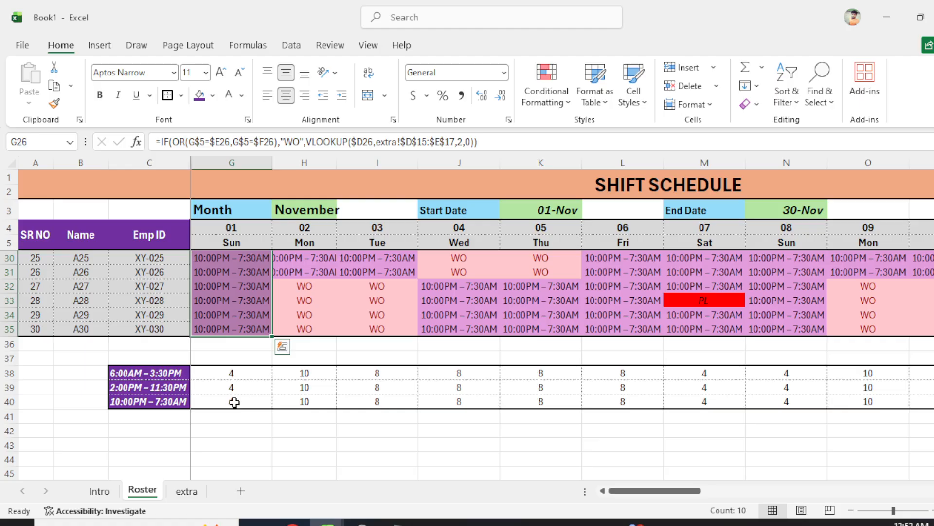
left_click(241, 373)
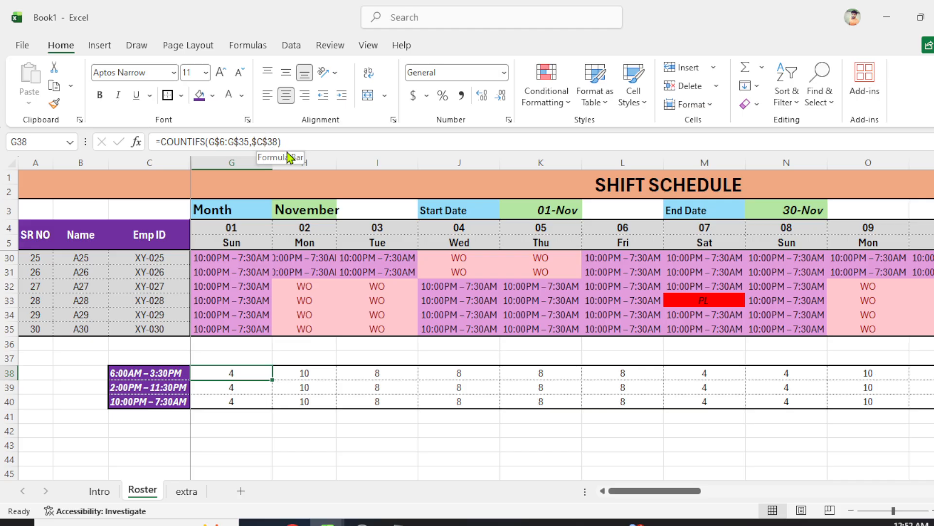
left_click(267, 141)
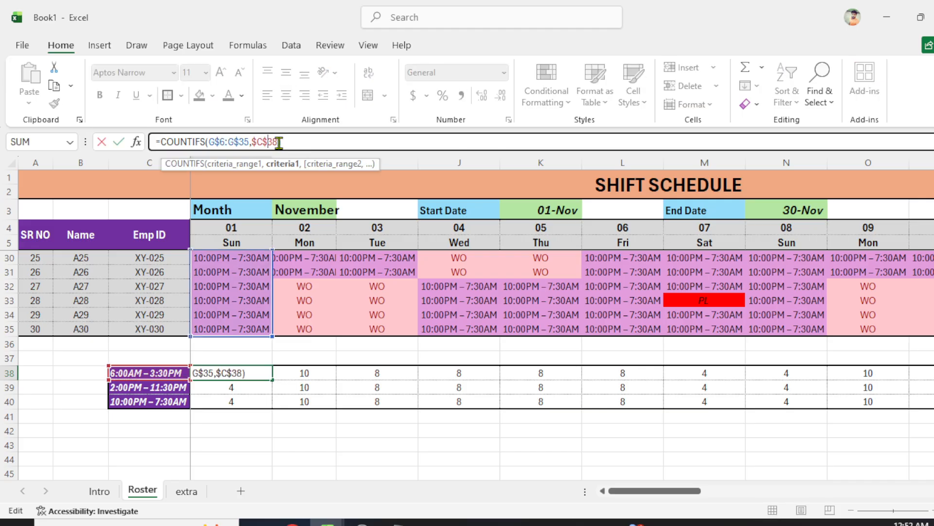
key("Return")
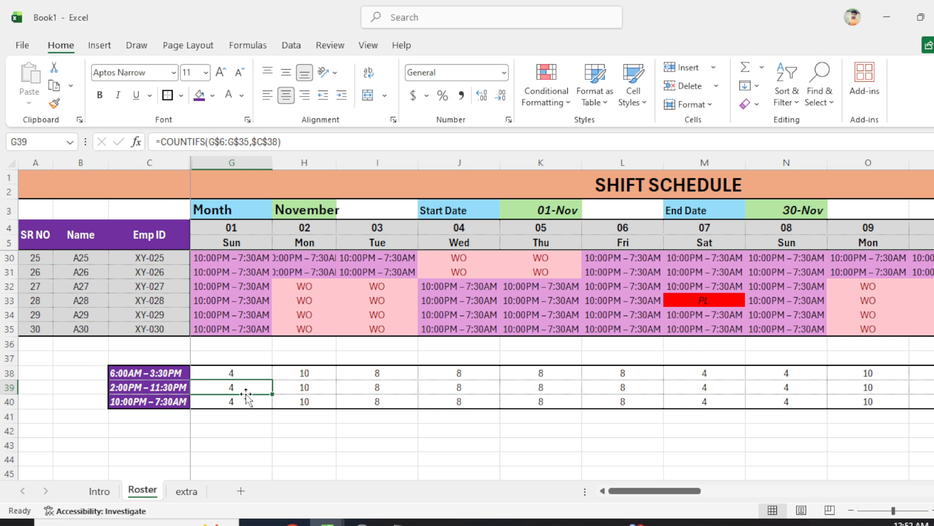
left_click(336, 145)
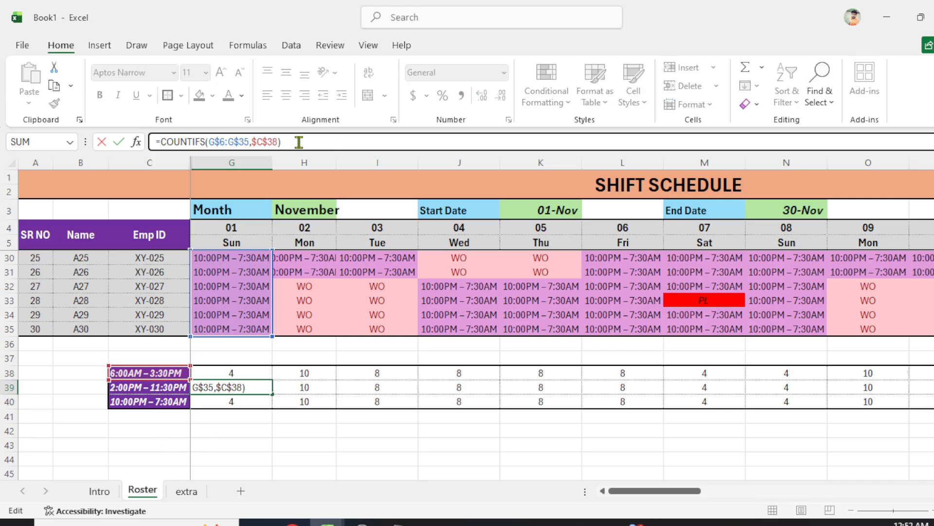
left_click(223, 428)
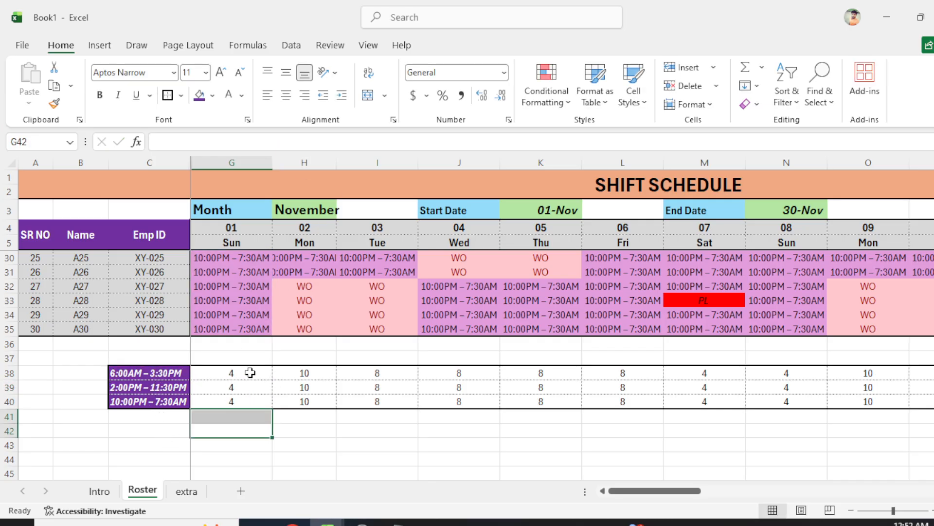
Make the criteria row relative in the G38 headcount formula so it reads =COUNTIFS(G$6:G$35,$C38)
left_click(250, 372)
left_click(271, 142)
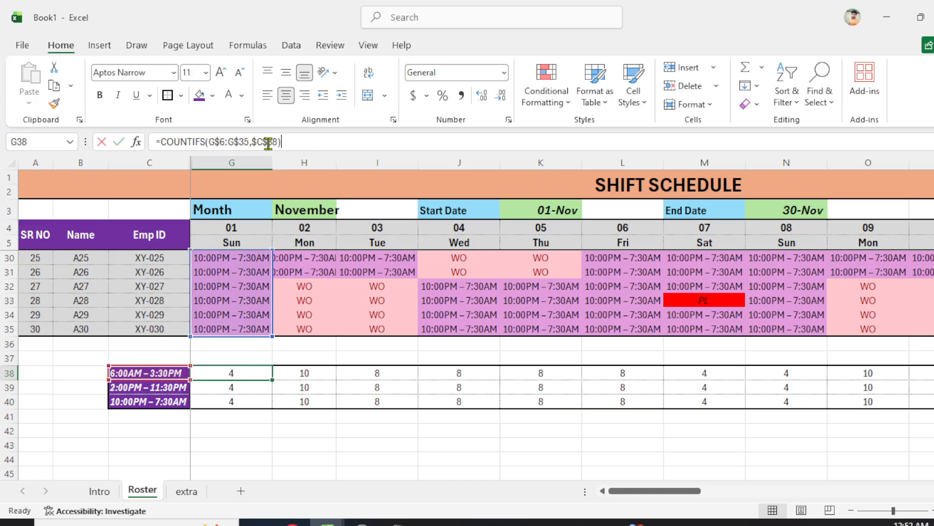
key("BackSpace")
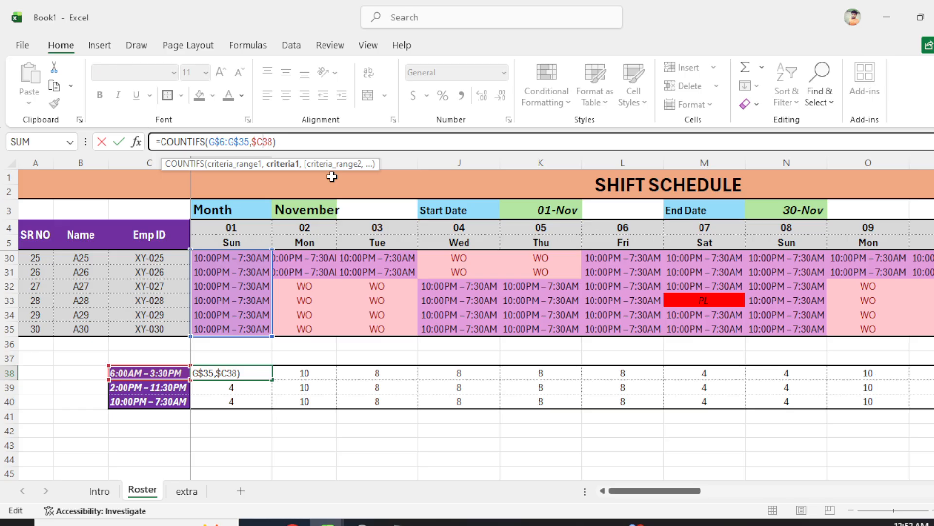
type("$")
key("Return")
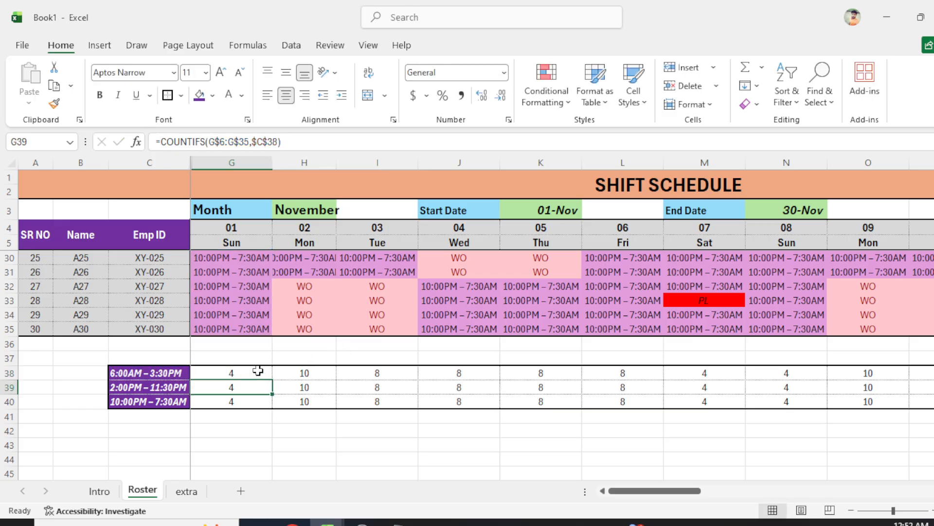
Copy the G38 formula and paste it as formulas only across the whole headcount block G38:AK40
left_click(258, 371)
key("ctrl+c")
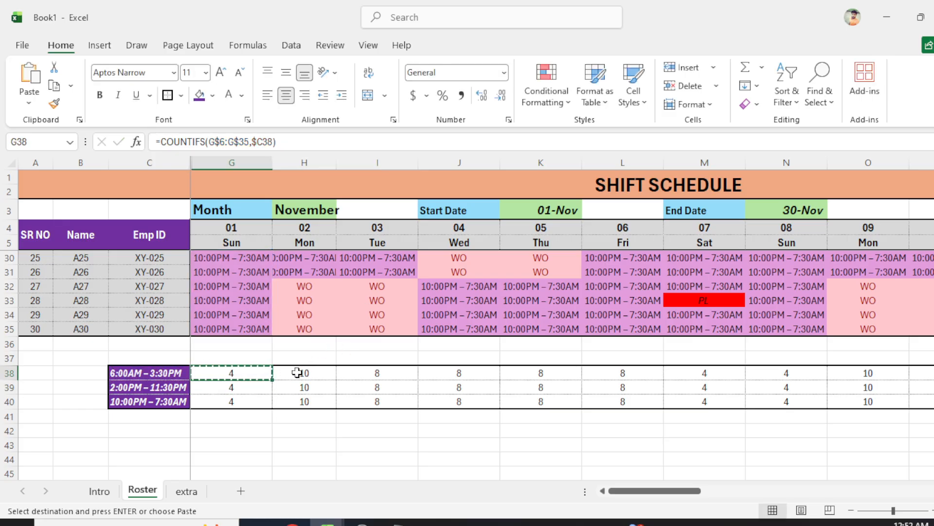
key("ctrl+shift+Right")
key("shift+Down")
key("shift+Down")
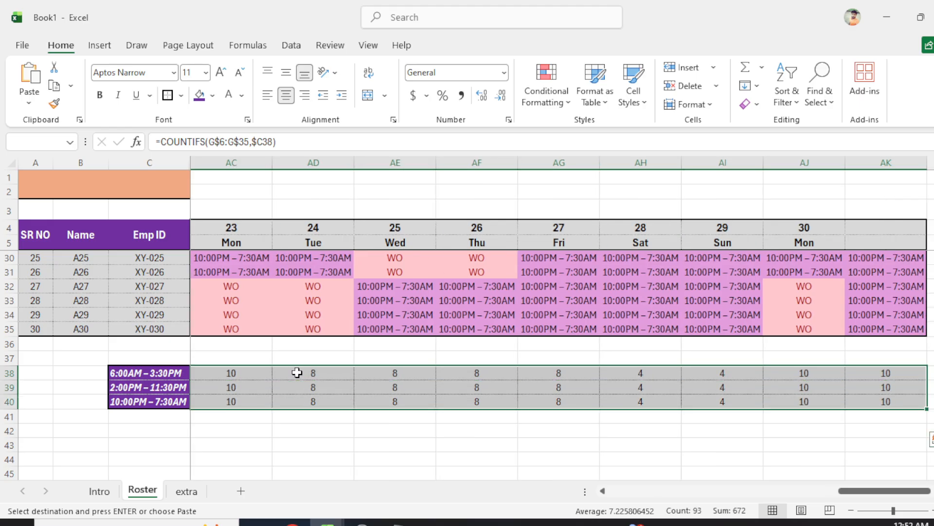
key("ctrl+alt+v")
key("f")
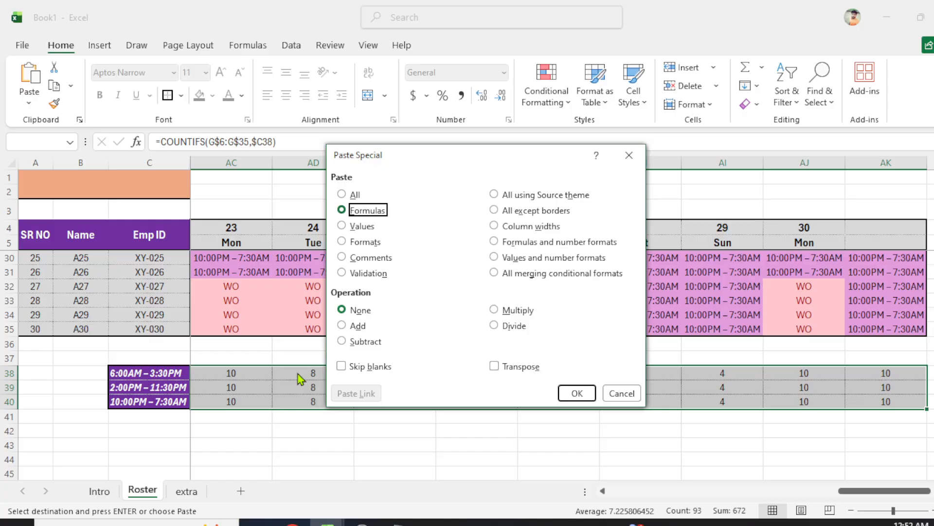
key("Return")
Review the headcounts and their formulas across rows 38 to 40, from day 01 to the last day column
key("ctrl+Left")
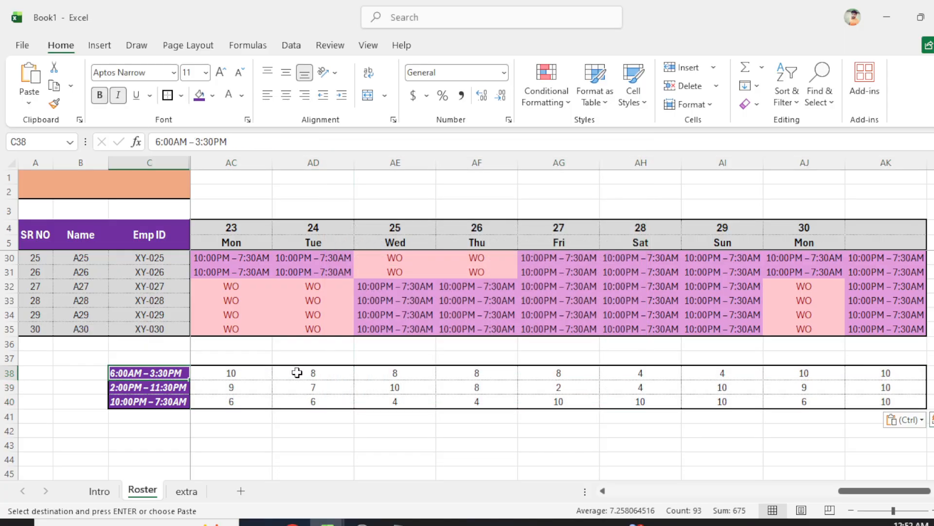
key("ctrl+Right")
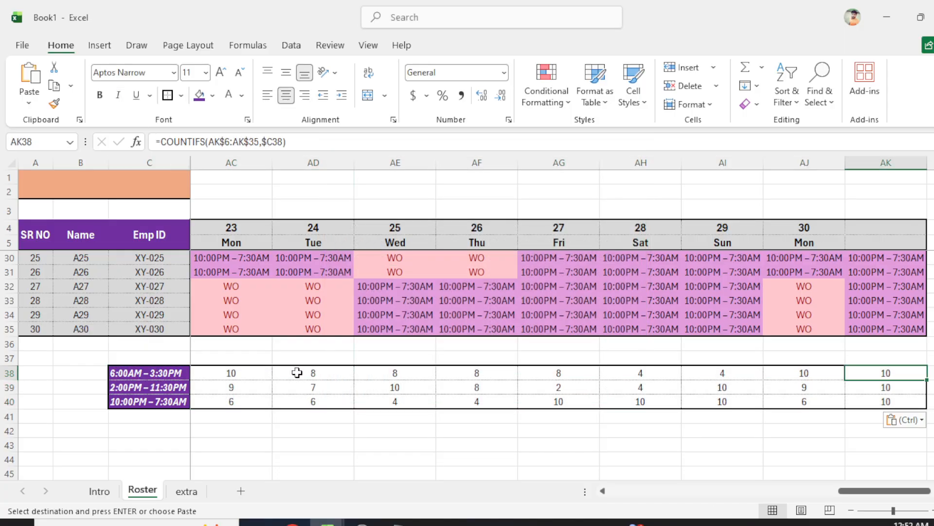
key("ctrl+Left")
key("Right")
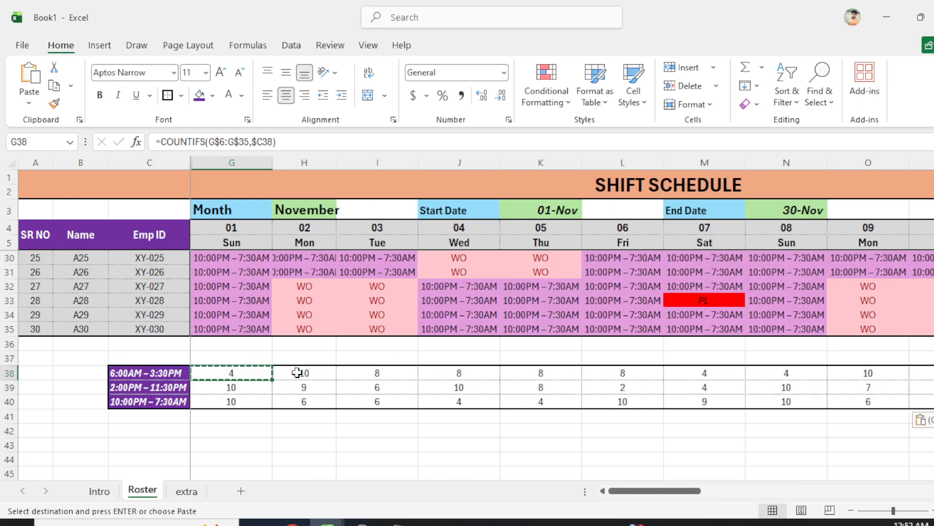
key("Down")
key("Down")
key("Up")
key("Right")
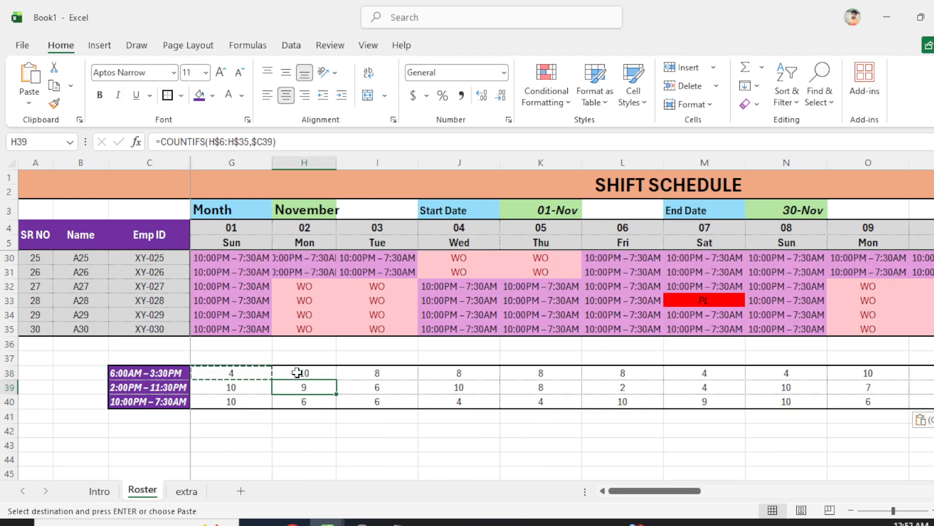
key("Down")
key("Right")
key("Right")
key("Right")
key("Right")
key("Right")
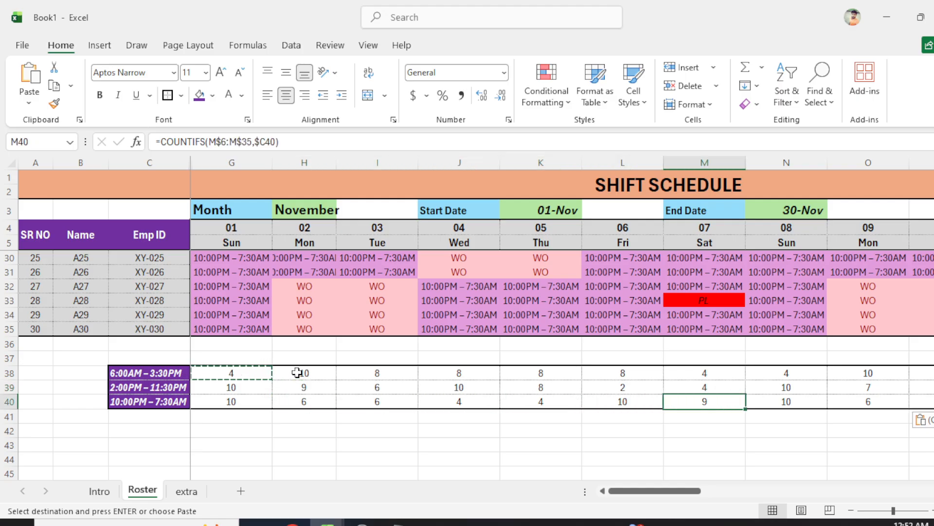
key("Left")
key("Left")
key("Left")
key("Left")
key("Left")
key("Left")
key("Left")
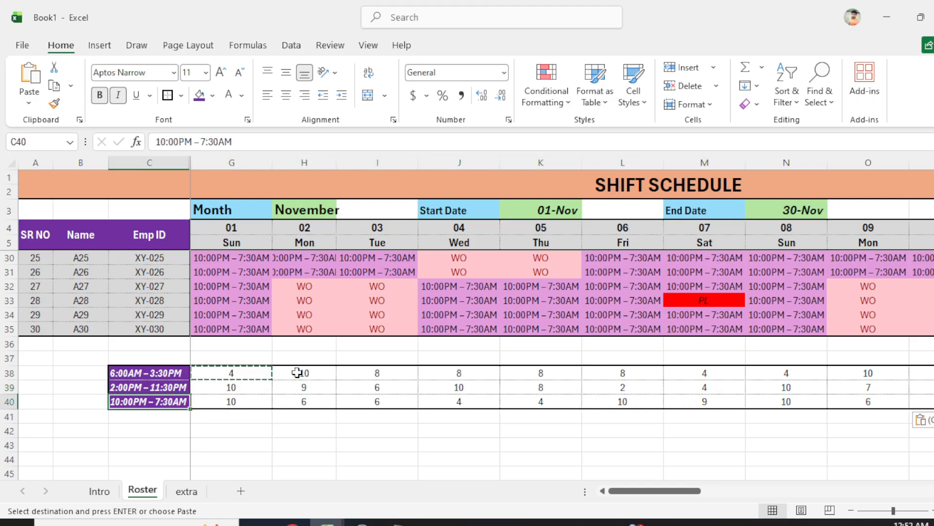
Enter the label "Total Weekofffs" in cell C42, below the shift timing labels
key("Down")
key("Down")
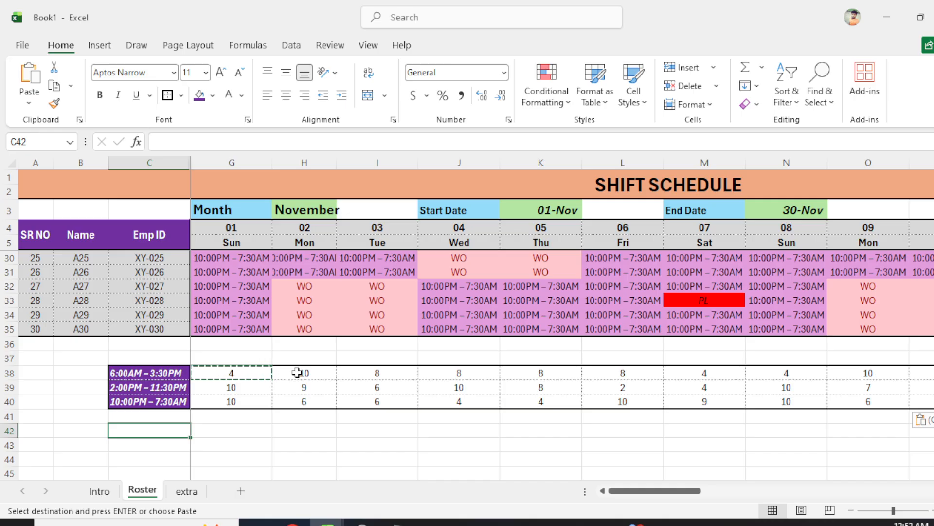
scroll(320, 331, "down", 1)
scroll(320, 331, "down", 1)
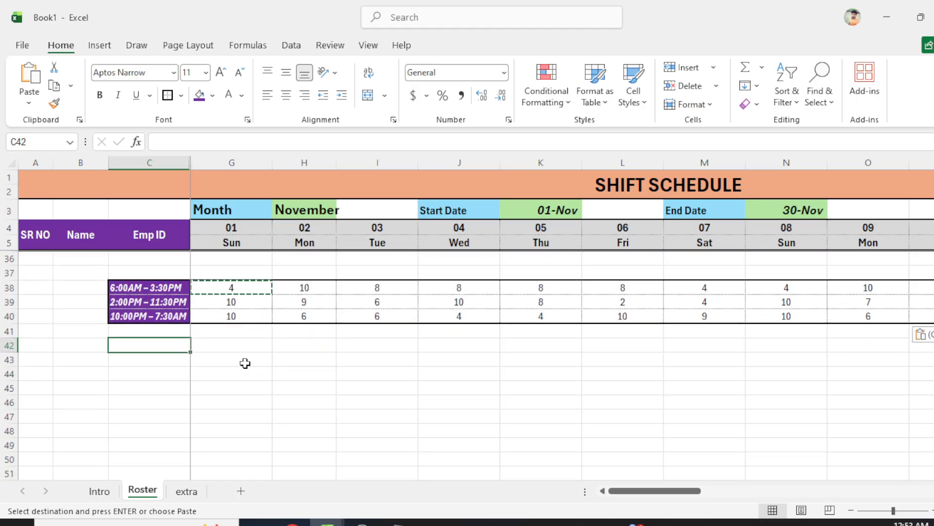
type("TOTAL w")
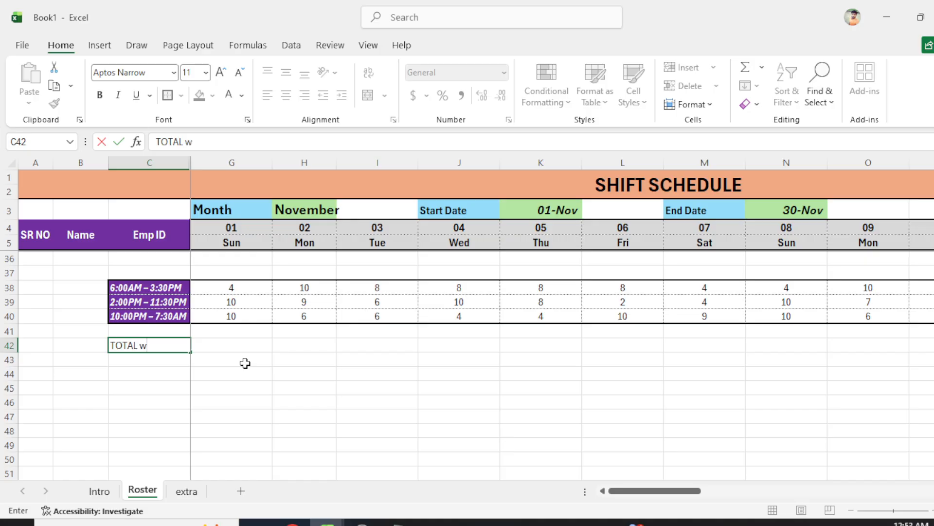
type("EEKO")
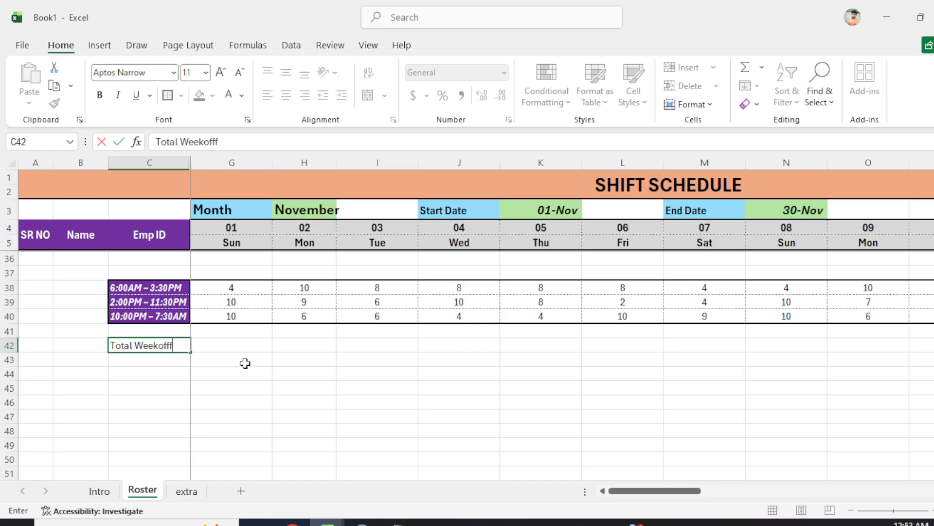
key("Tab")
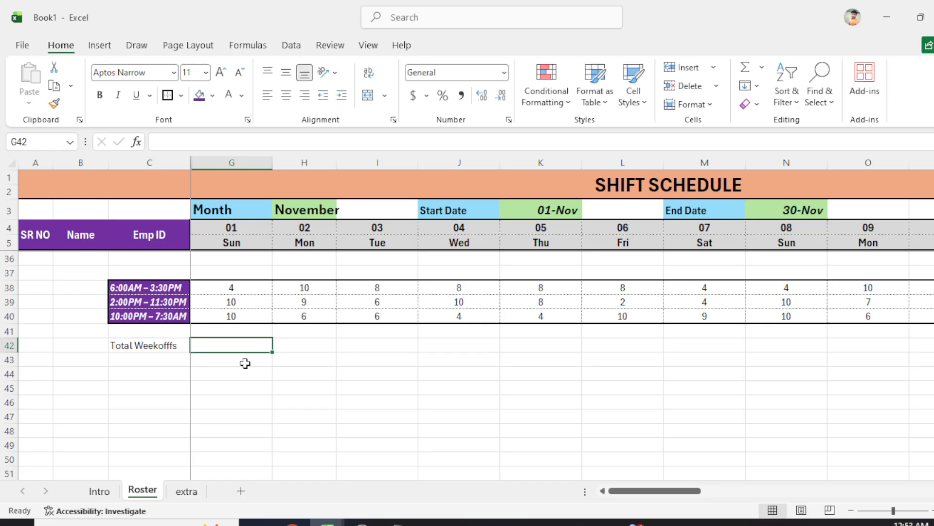
Copy the formatting of the 10:00PM – 7:30AM label in C40 onto the label in C42
left_click(151, 318)
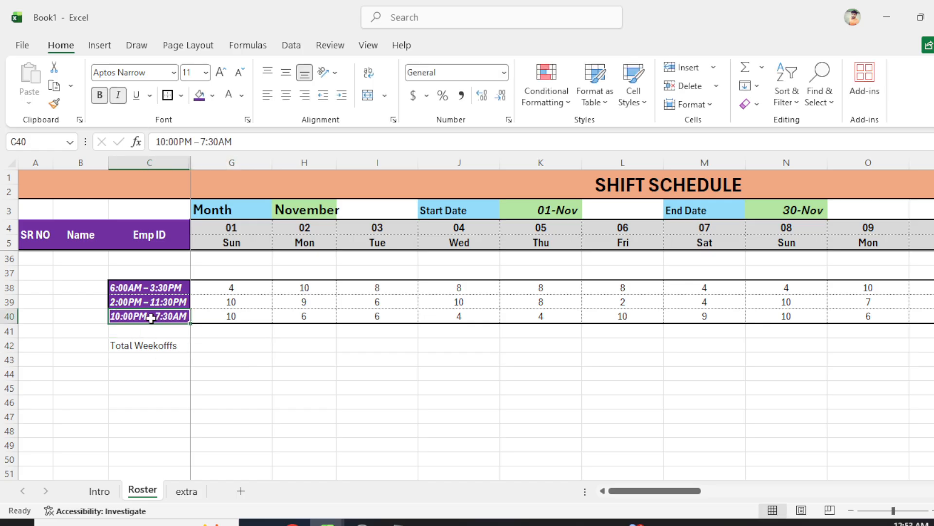
key("alt")
key("h")
key("f")
key("p")
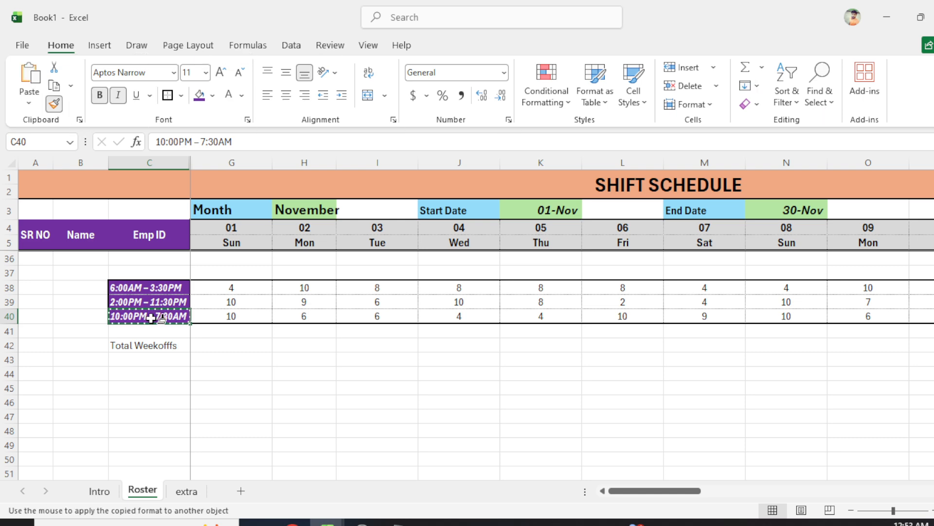
left_click(162, 343)
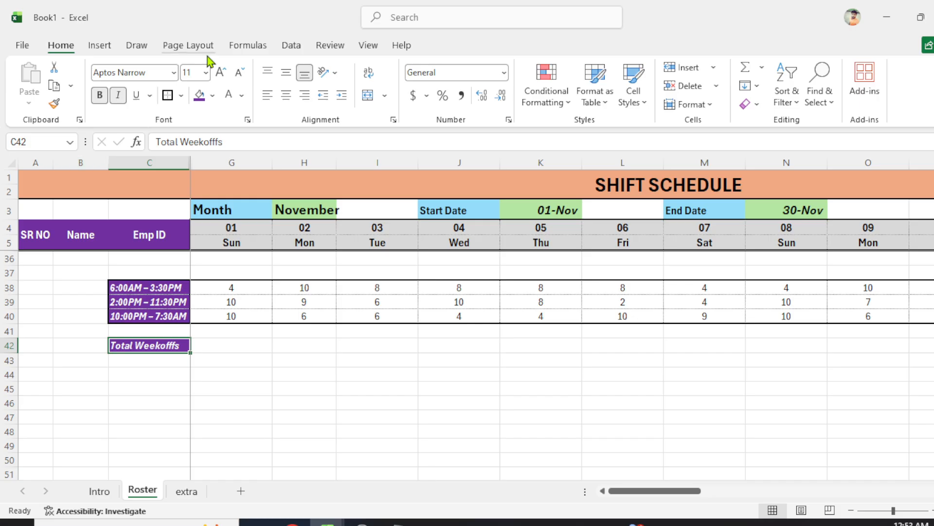
Give the label in C42 a light orange fill and black text
left_click(212, 96)
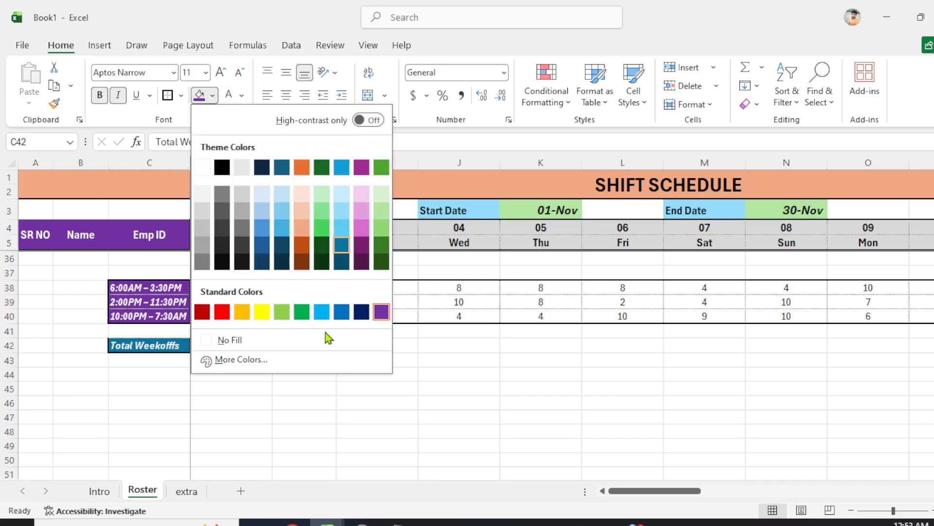
left_click(302, 229)
left_click(241, 96)
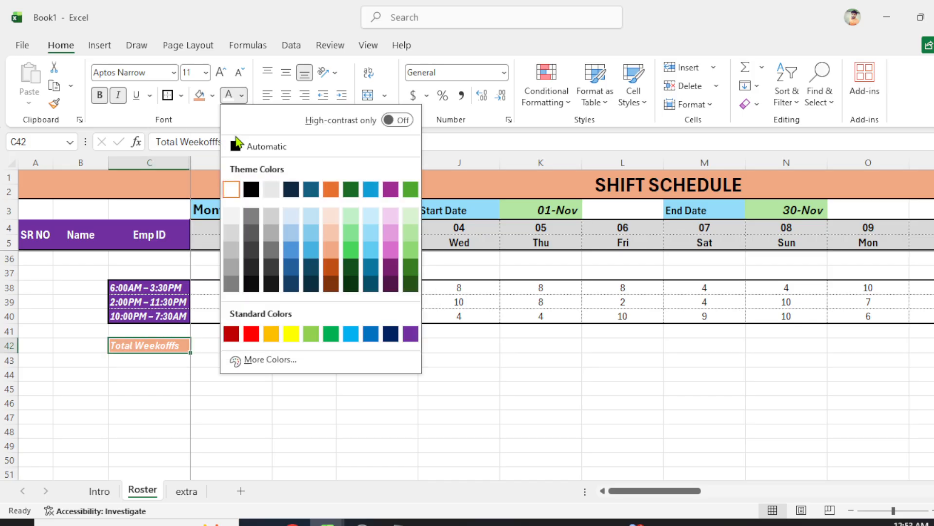
left_click(251, 191)
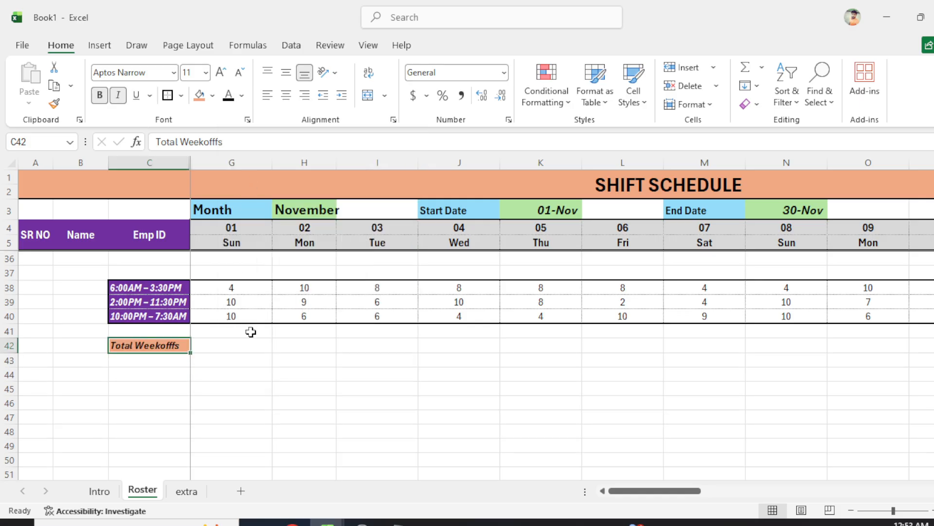
Enter the formula =COUNTIFS(G6:G35,"WO") in G42 to count the week-offs for day 01
left_click(221, 355)
left_click(228, 345)
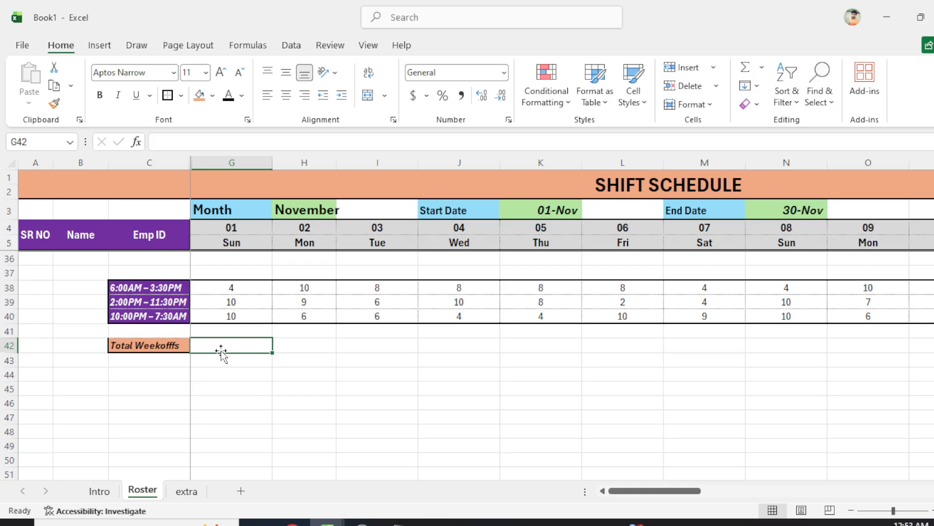
type("=")
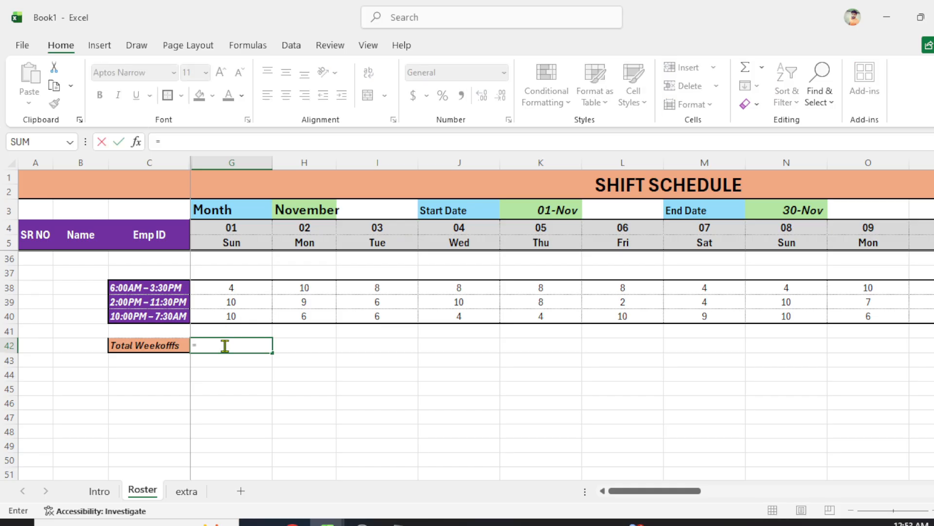
type("counti")
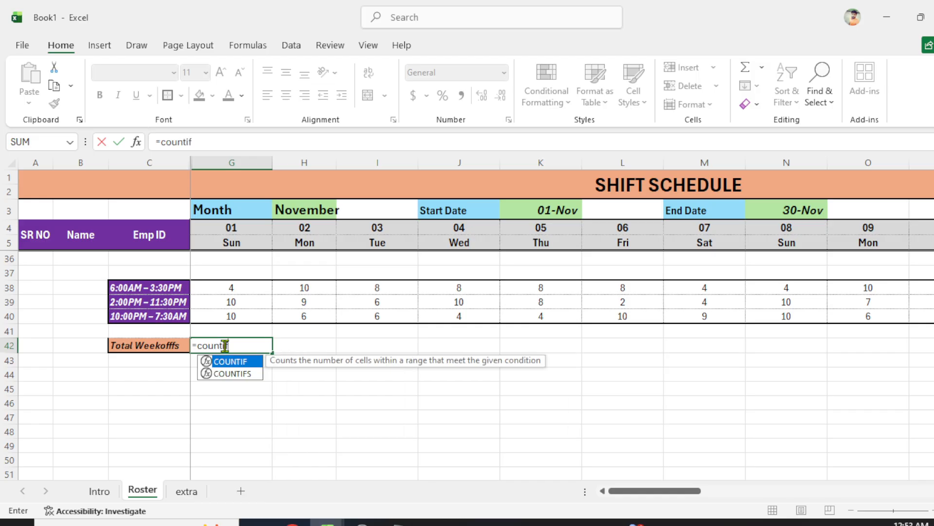
type("f")
key("Down")
key("Tab")
scroll(234, 331, "up", 3)
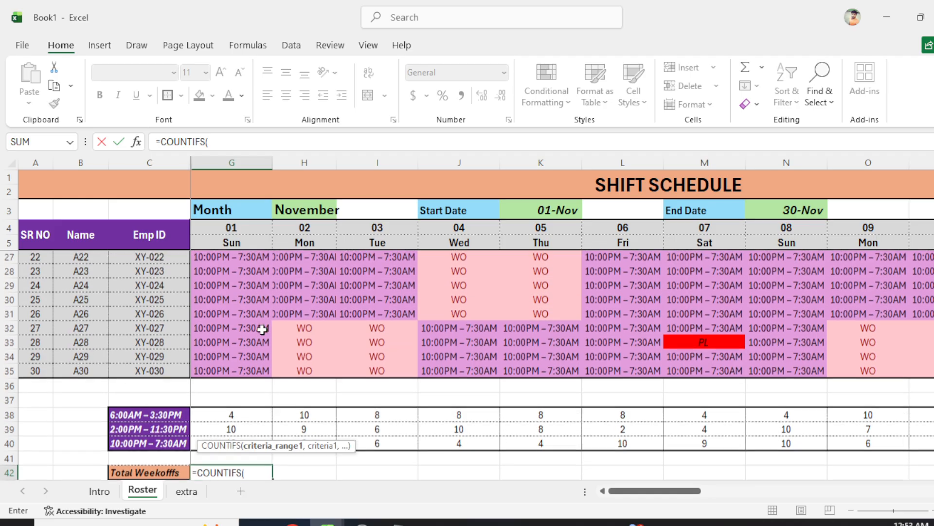
left_click(246, 375)
key("ctrl+shift+Up")
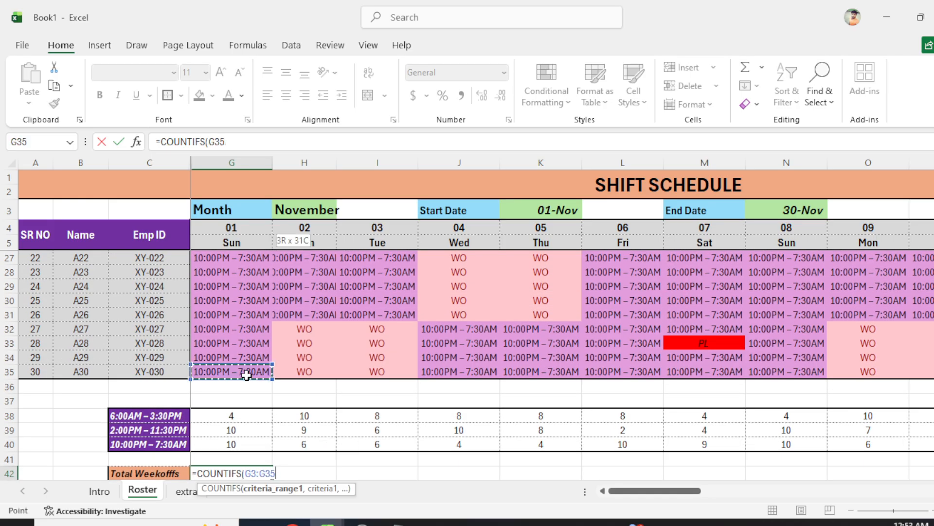
key("shift+Down")
key("shift+Down")
key("shift+Down")
key("shift+Down")
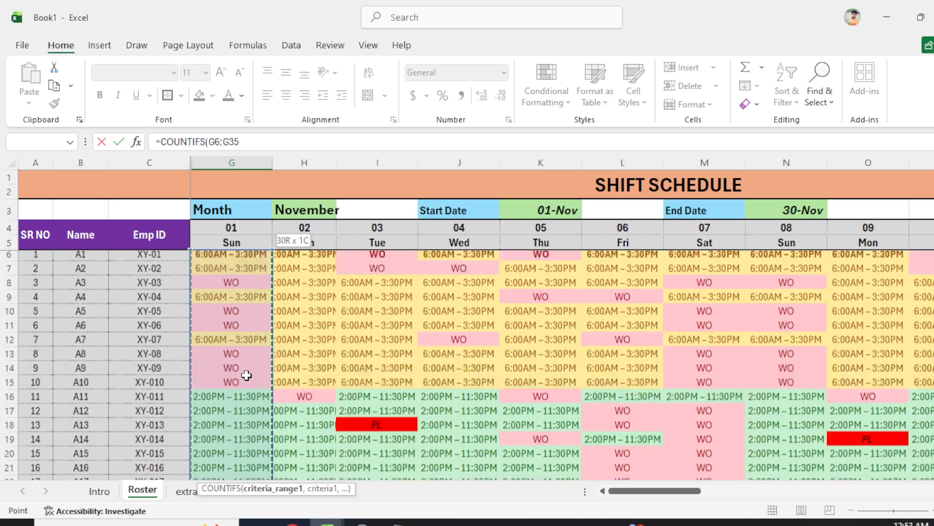
key("shift+Up")
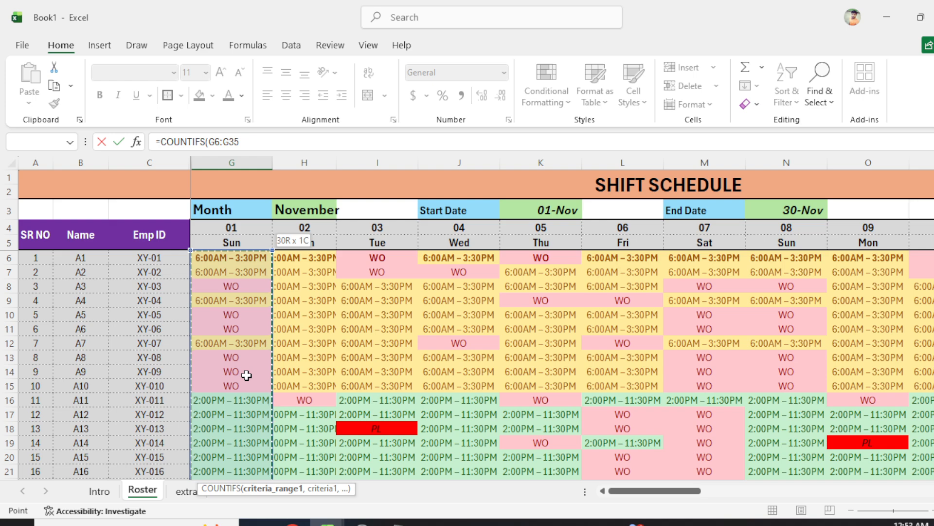
type(",\"WO")
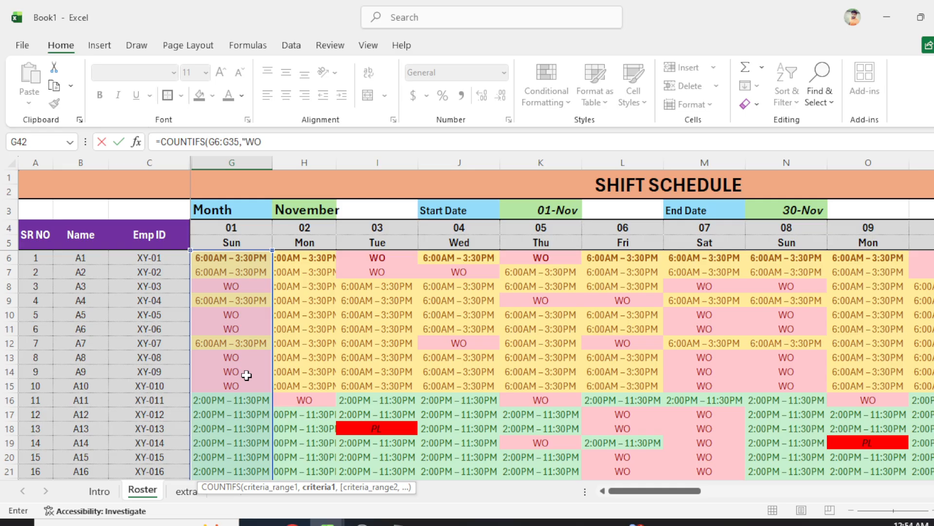
type("\")")
key("Return")
Copy the G42 week-off formula across row 42 through AK42, pasting formulas only
key("Up")
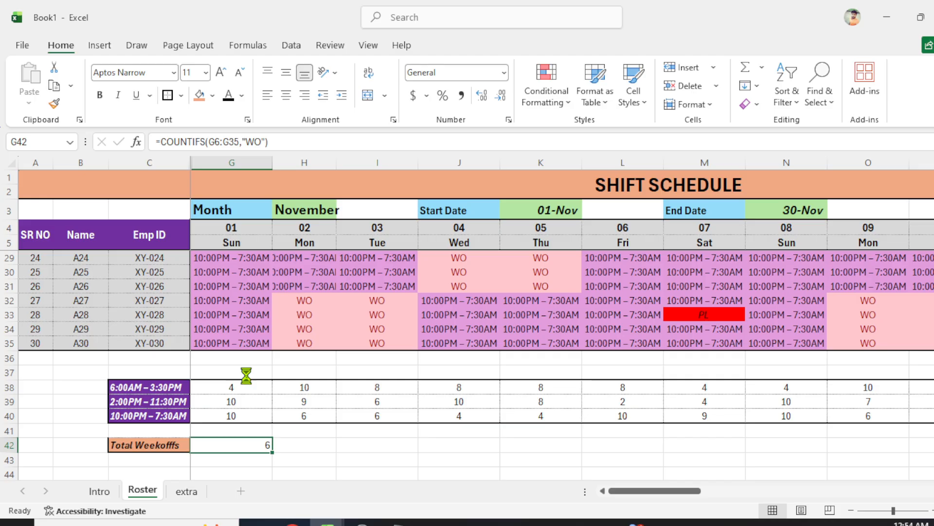
key("ctrl+c")
key("Up")
key("Up")
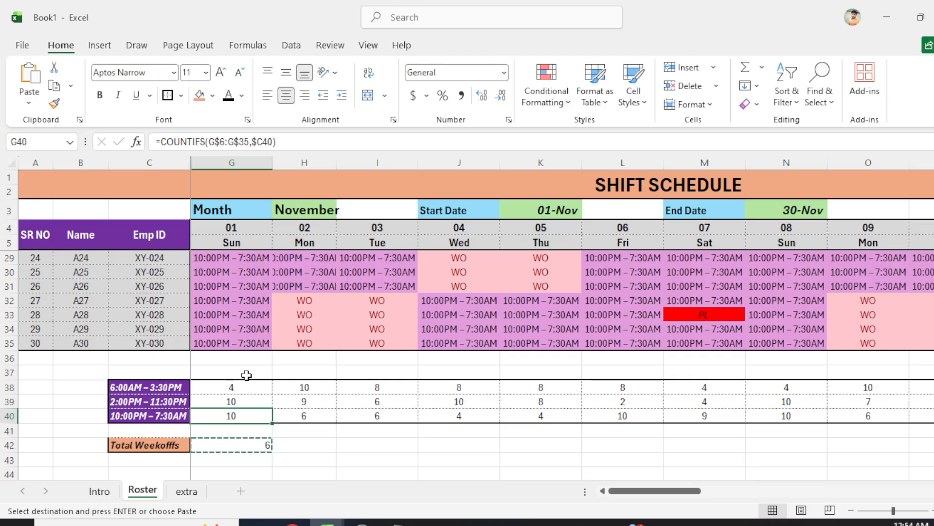
key("ctrl+Right")
key("Down")
key("Down")
key("ctrl+shift+Left")
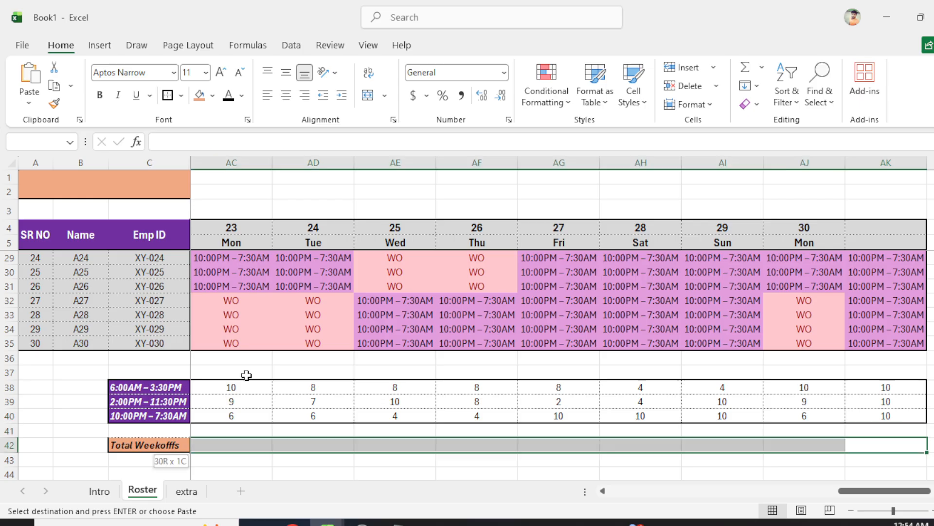
key("ctrl+alt+v")
key("f")
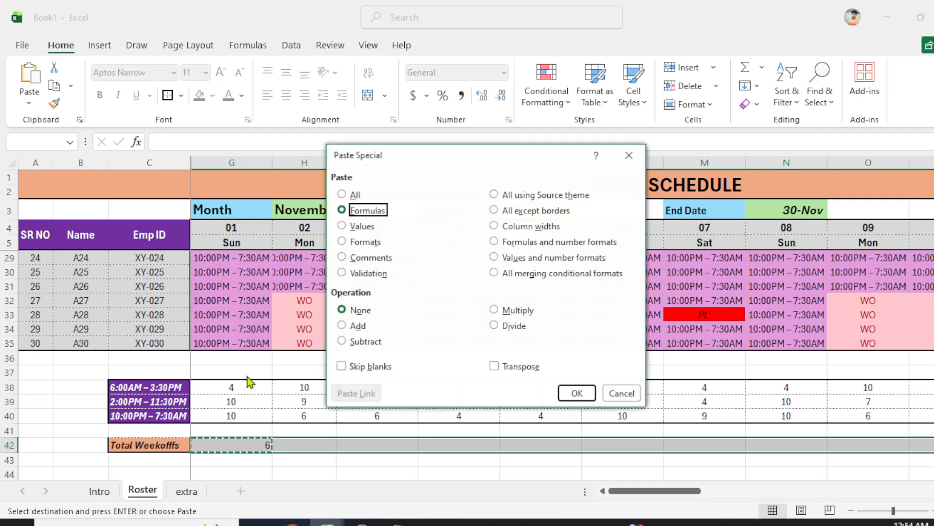
key("Return")
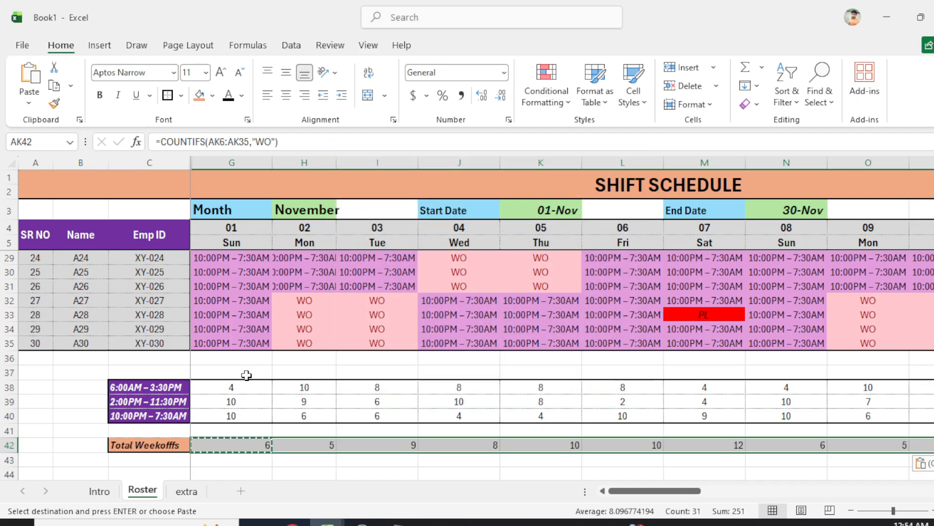
Centre the week-off totals in G42:AK42 and apply all borders plus a thick outside border
key("h")
key("a")
key("c")
key("Return")
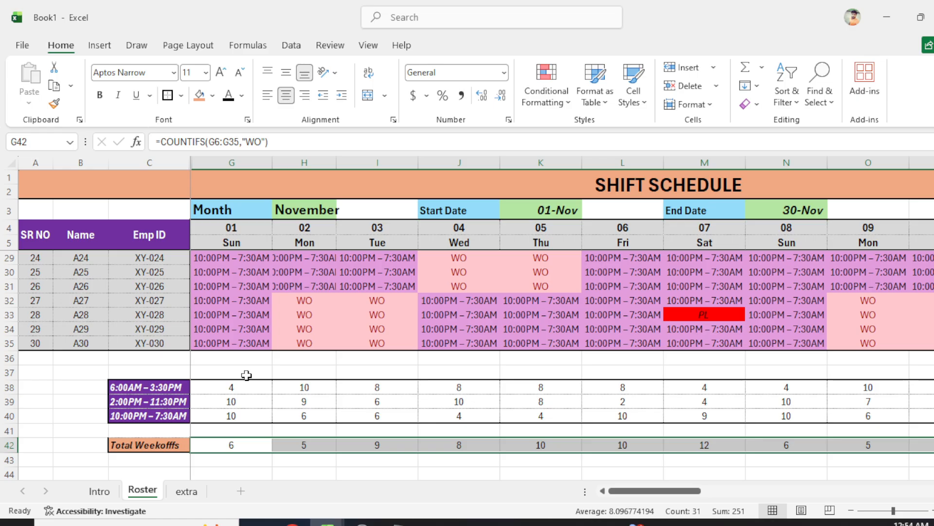
key("alt")
key("h")
key("b")
key("a")
key("alt+h")
key("b")
key("t")
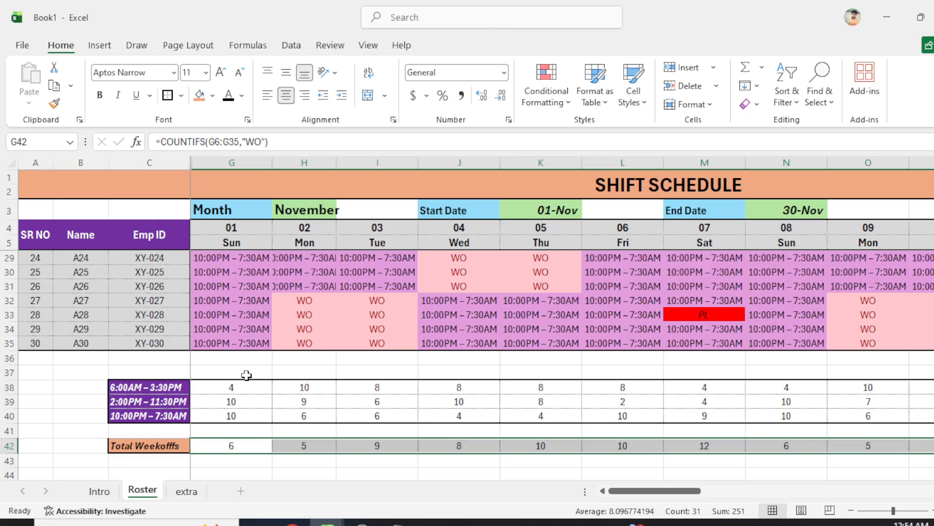
Duplicate the whole Total Weekofffs row, C42:AK42, into row 44 starting at C44
scroll(361, 356, "down", 1)
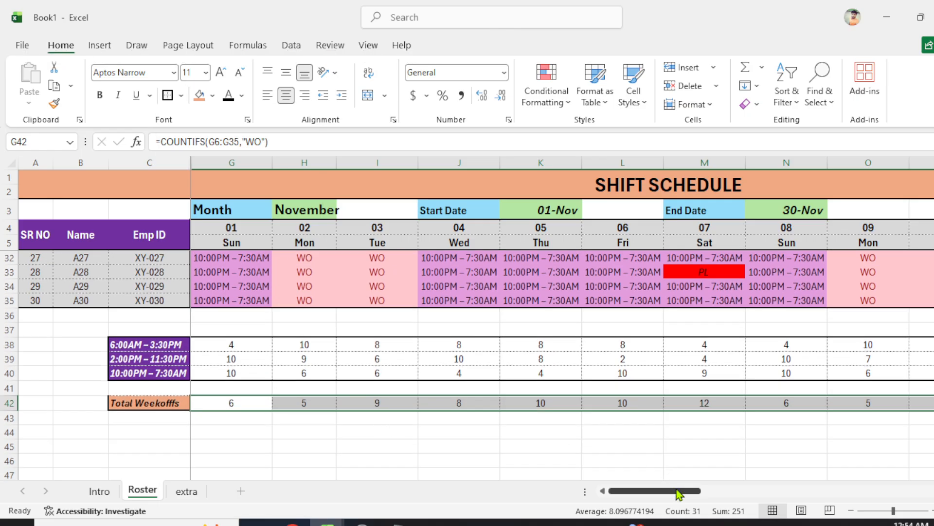
left_click_drag(665, 493, 920, 484)
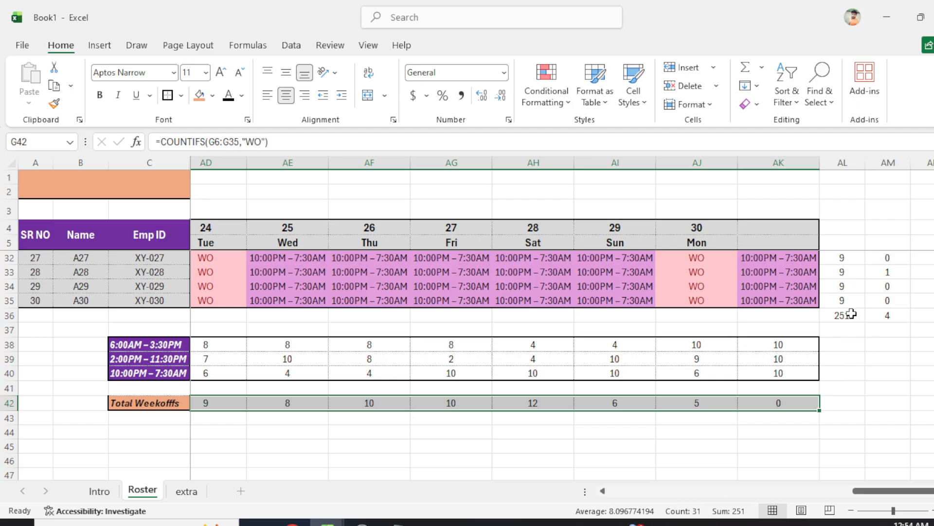
scroll(851, 313, "up", 3)
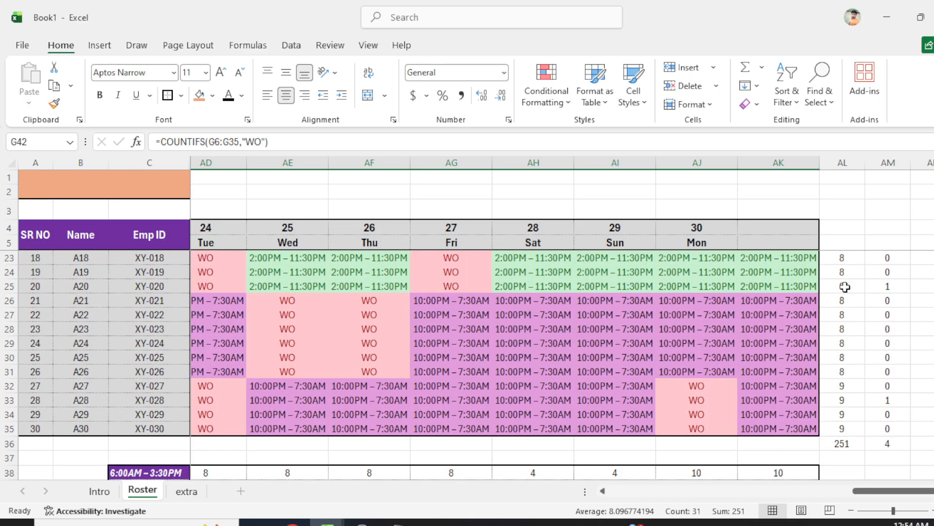
scroll(845, 287, "down", 2)
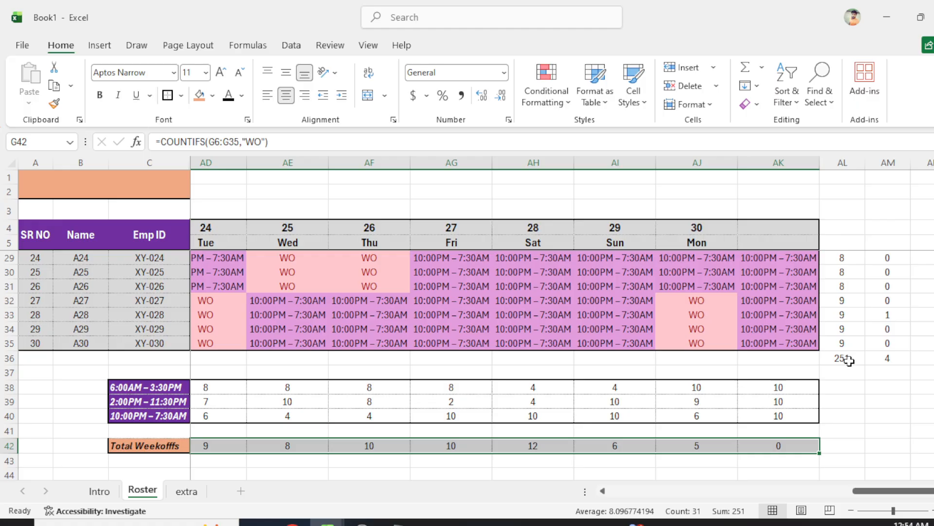
scroll(848, 362, "down", 1)
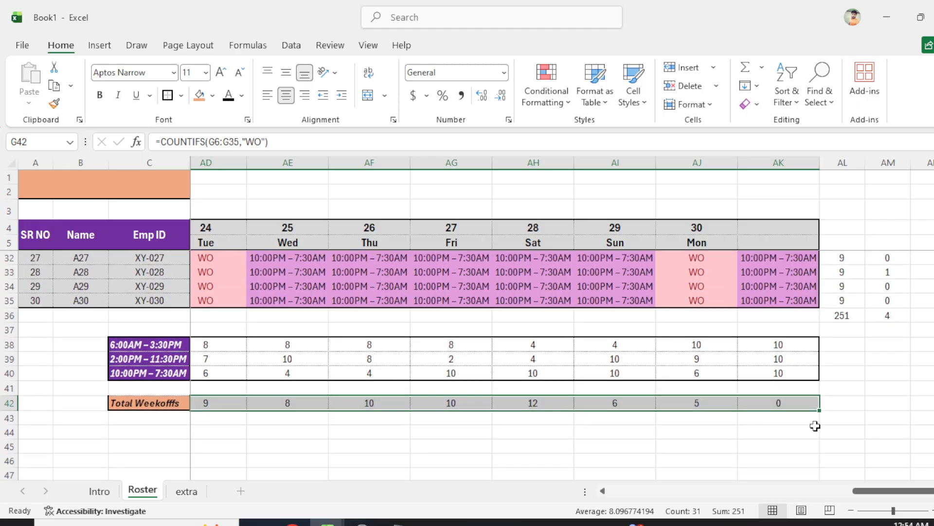
left_click(804, 431)
left_click(812, 404)
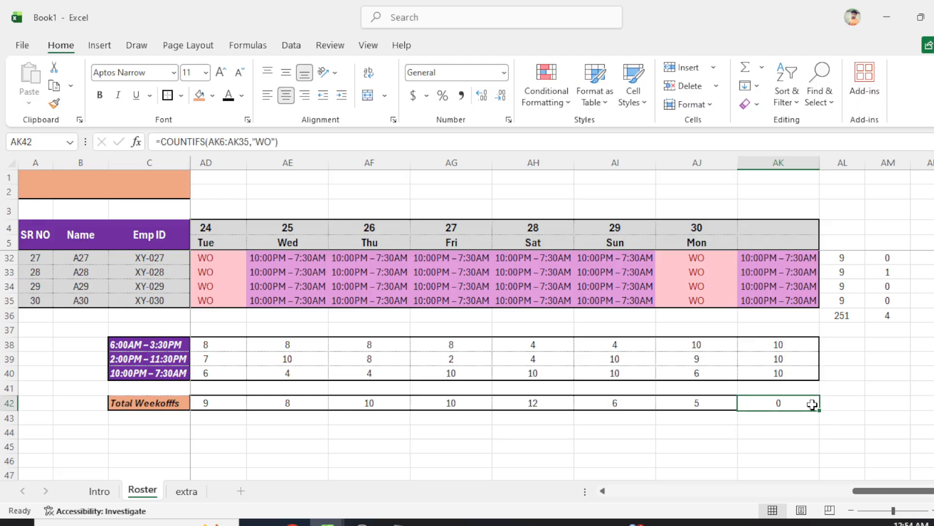
key("ctrl+shift+Left")
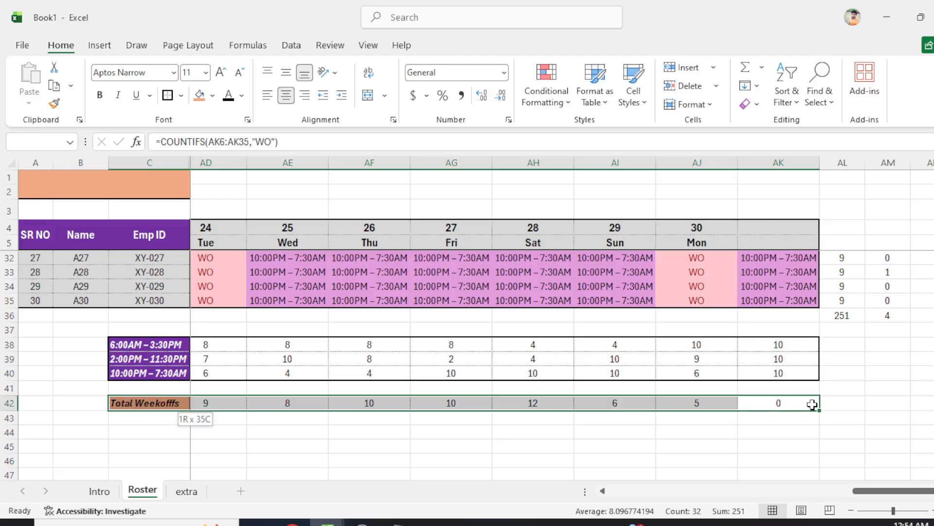
key("ctrl+c")
key("Down")
key("Down")
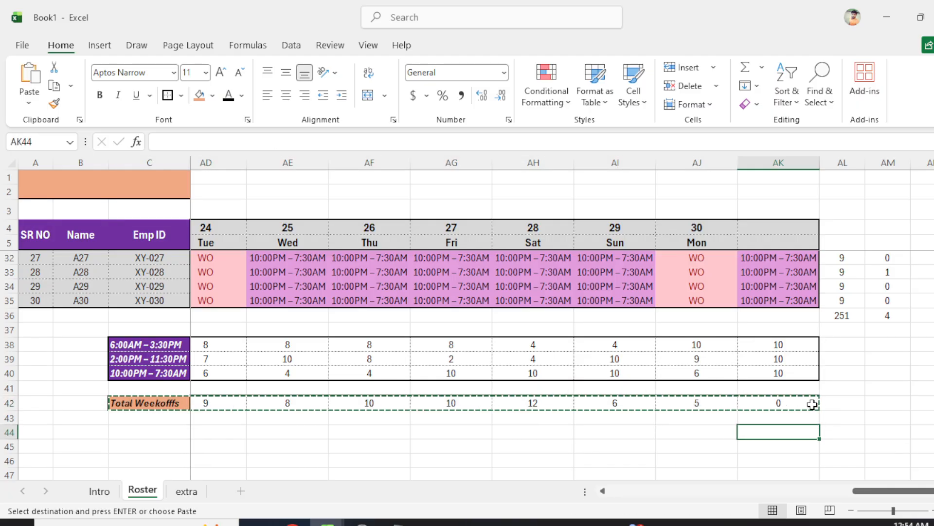
key("ctrl+Left")
key("Right")
key("Right")
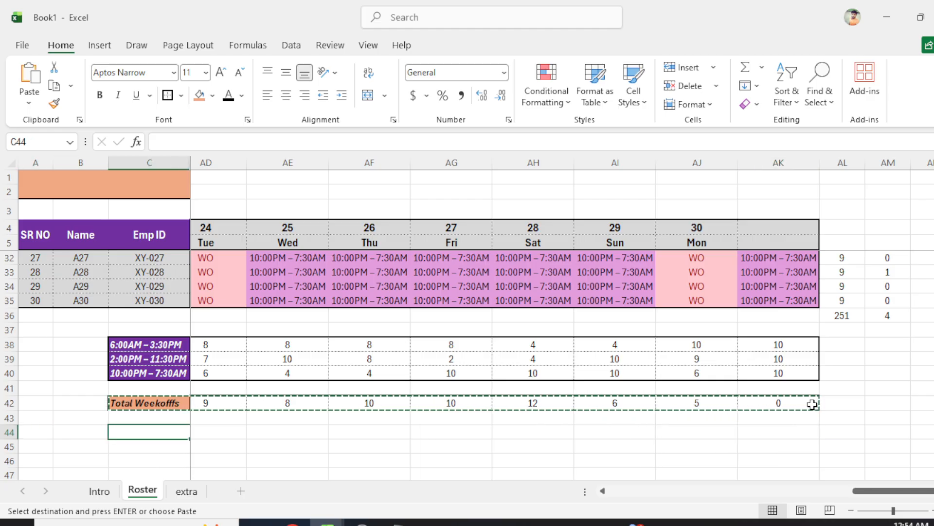
key("ctrl+v")
key("Down")
key("Up")
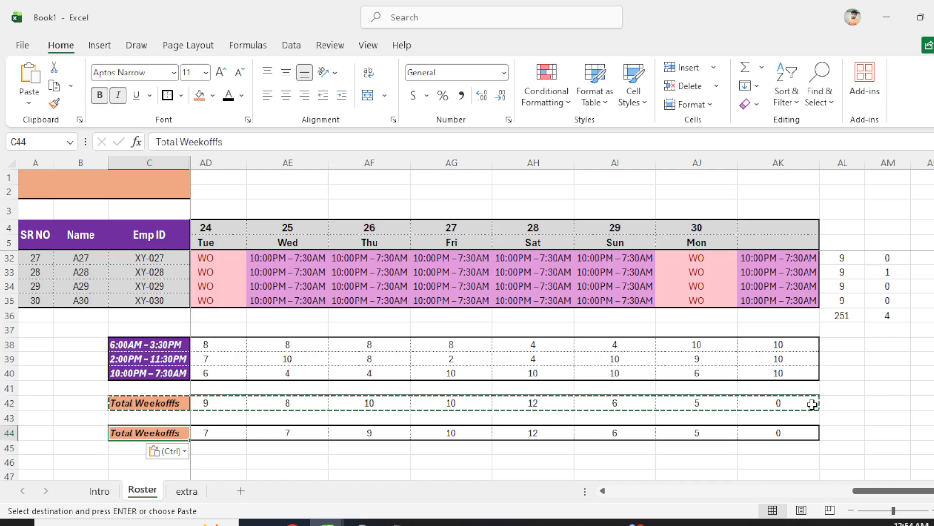
key("Escape")
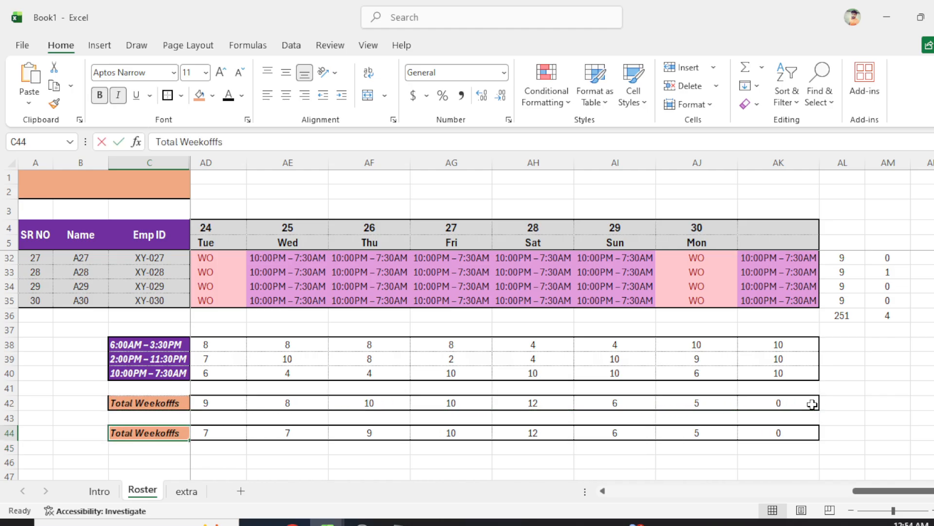
Relabel C44 as "PL" and format the label centred with a standard red fill
type("PL")
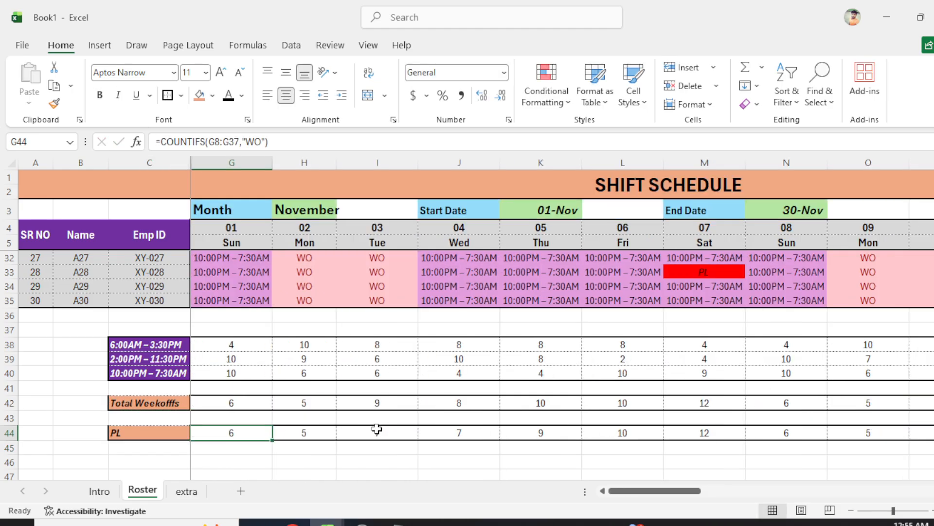
left_click(174, 431)
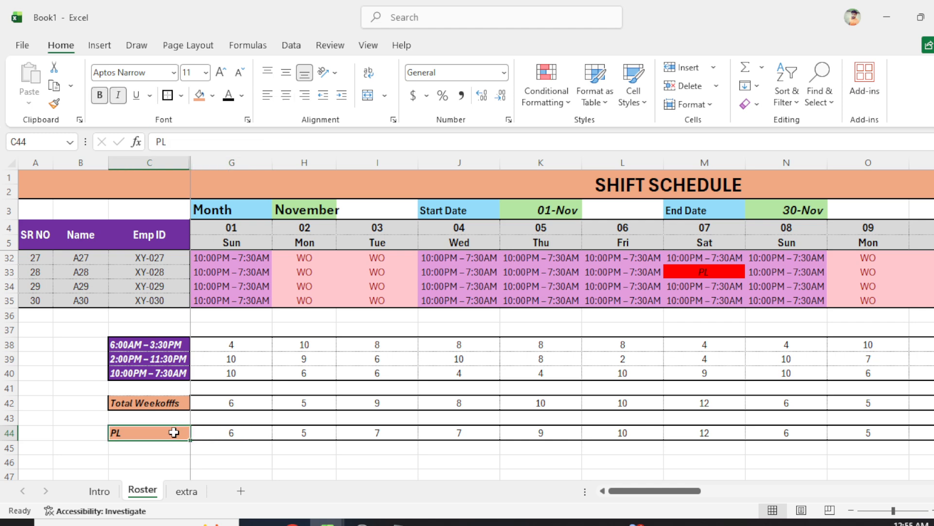
left_click(286, 97)
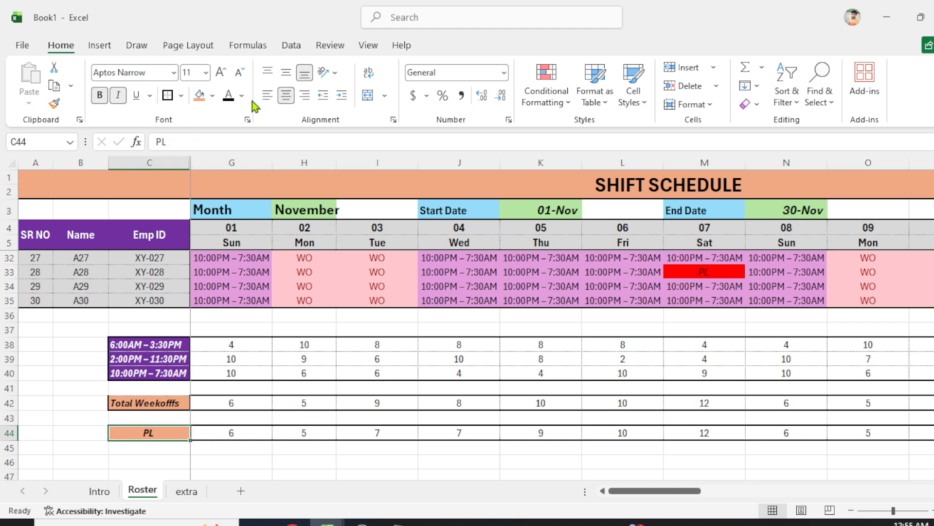
left_click(213, 96)
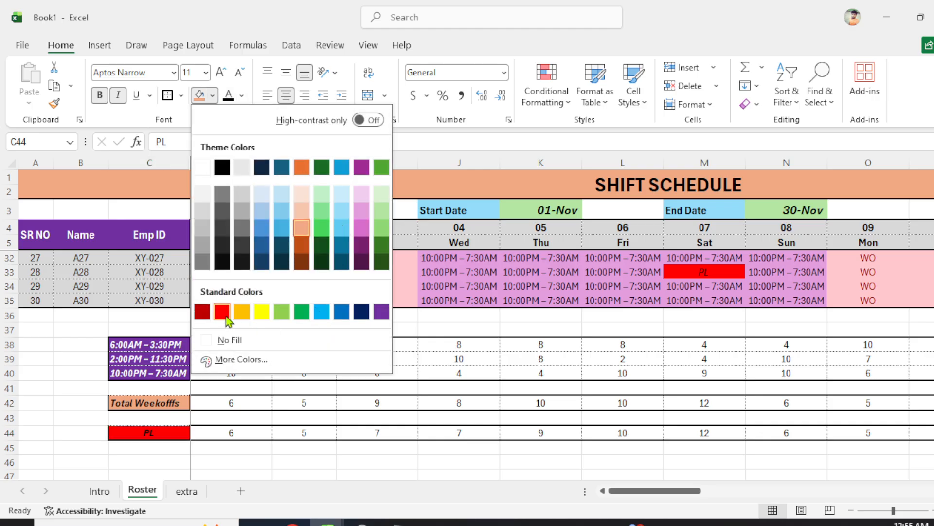
left_click(226, 315)
Change the criterion of the COUNTIFS formula in G44 from "WO" to "PL"
left_click(240, 433)
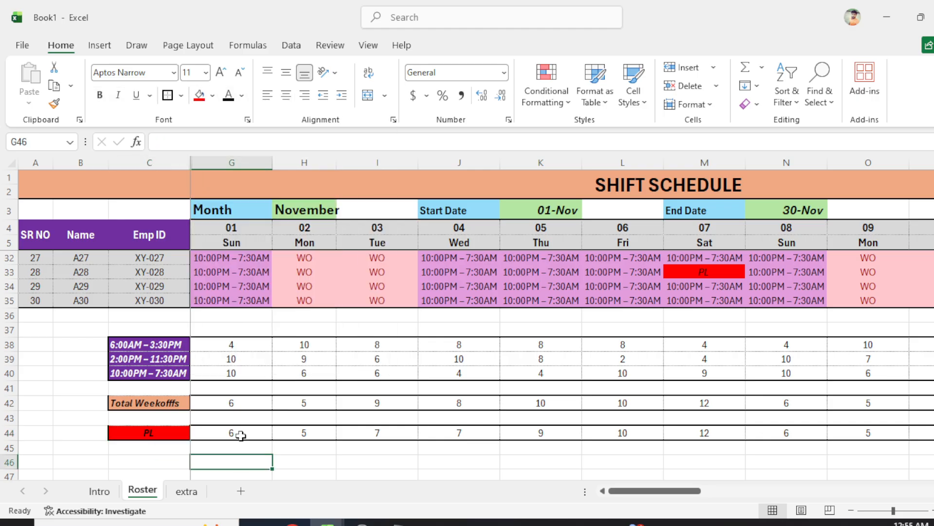
left_click(263, 140)
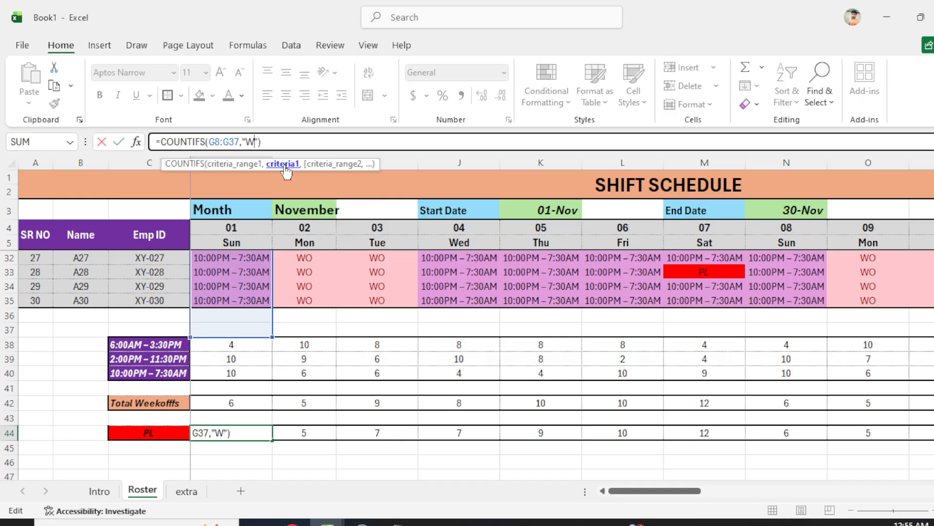
key("BackSpace")
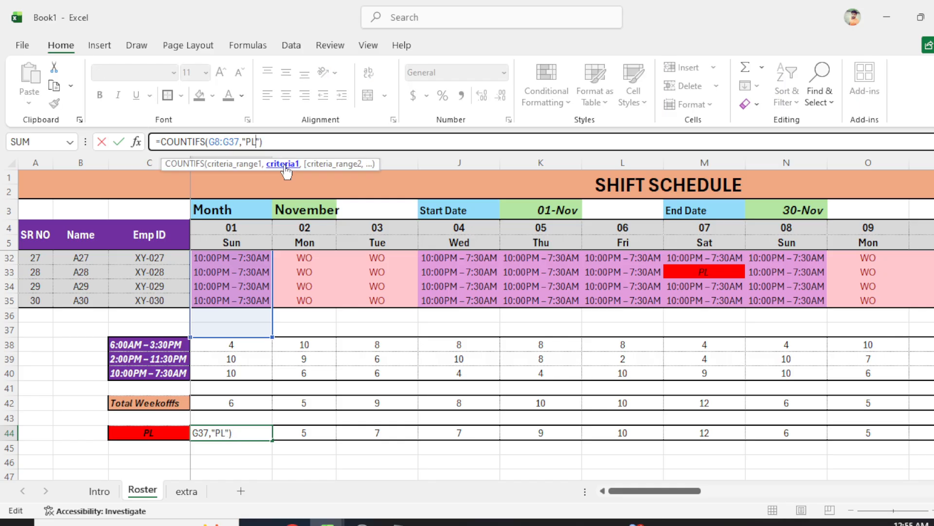
type("PL")
key("Return")
Copy the PL COUNTIFS formula from G44 across G44:AK44, pasting formulas only
key("Up")
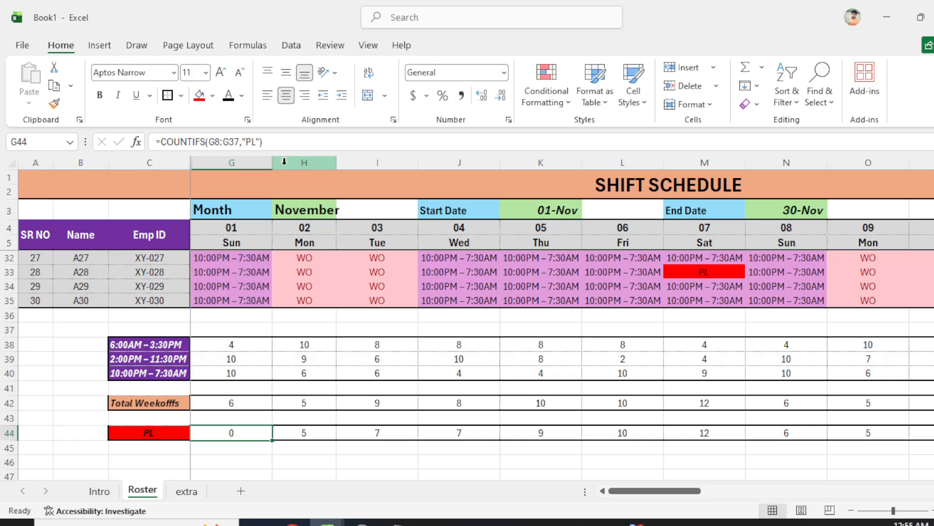
key("ctrl+c")
key("ctrl+shift+Right")
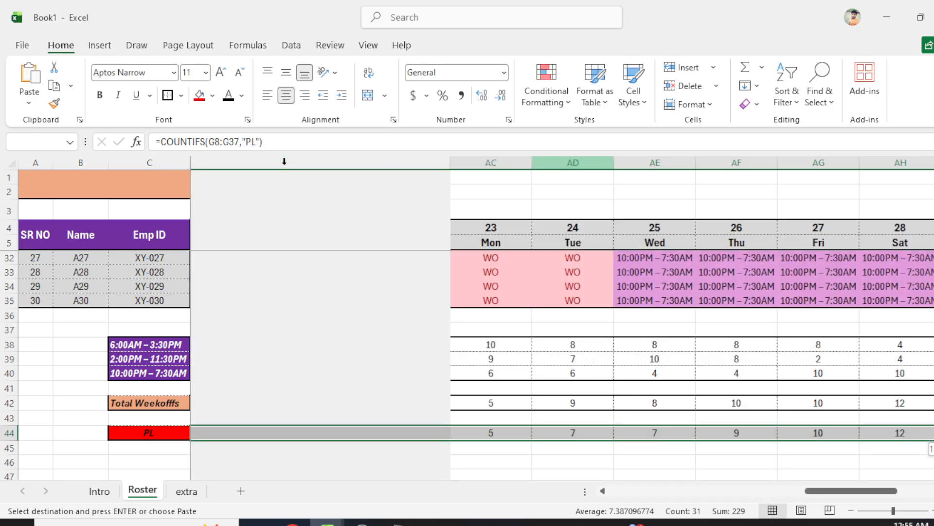
key("ctrl+alt+v")
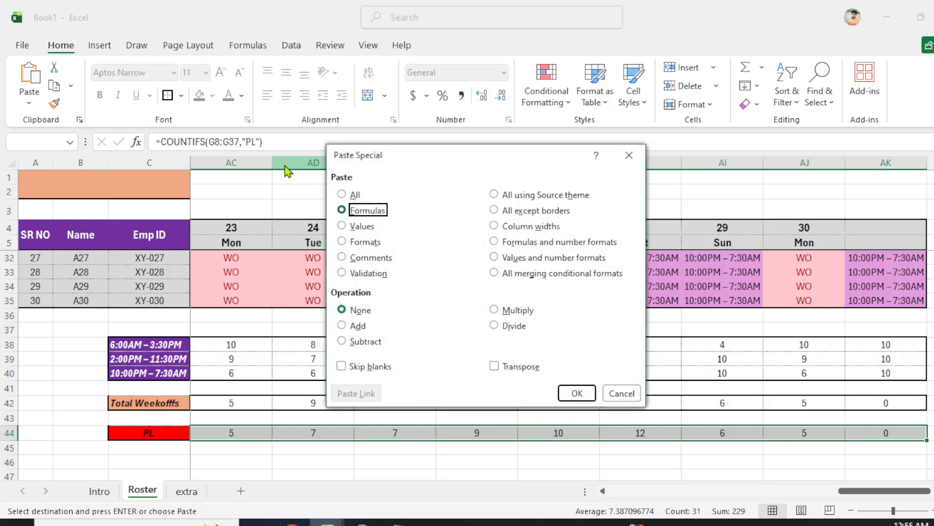
key("Return")
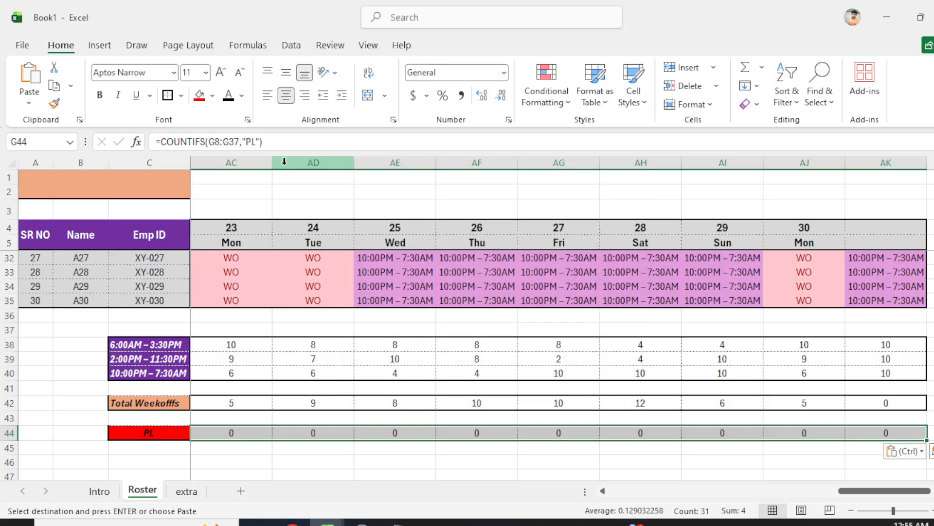
Check the daily PL counts in row 44 against the PL entries in the schedule above
key("ctrl+Left")
key("Right")
key("Right")
key("Right")
key("Right")
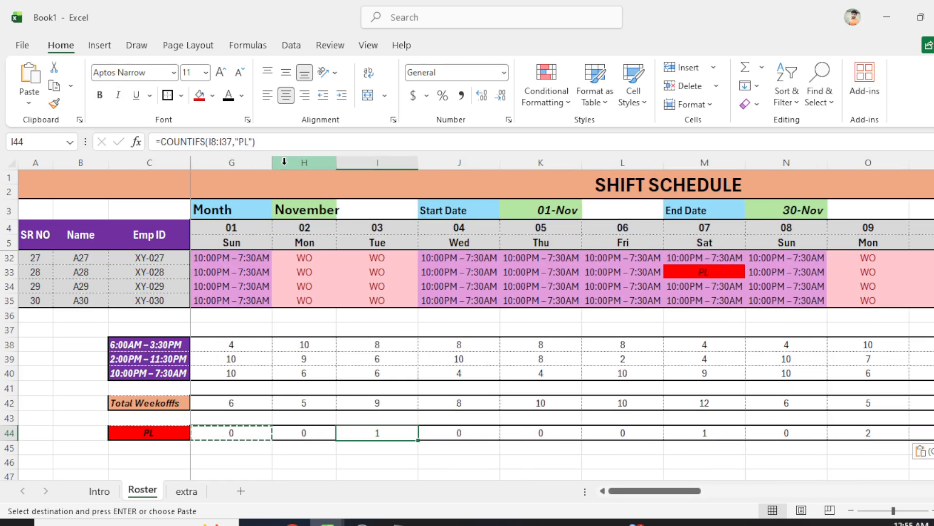
key("Right")
key("Right")
key("Right")
key("Right")
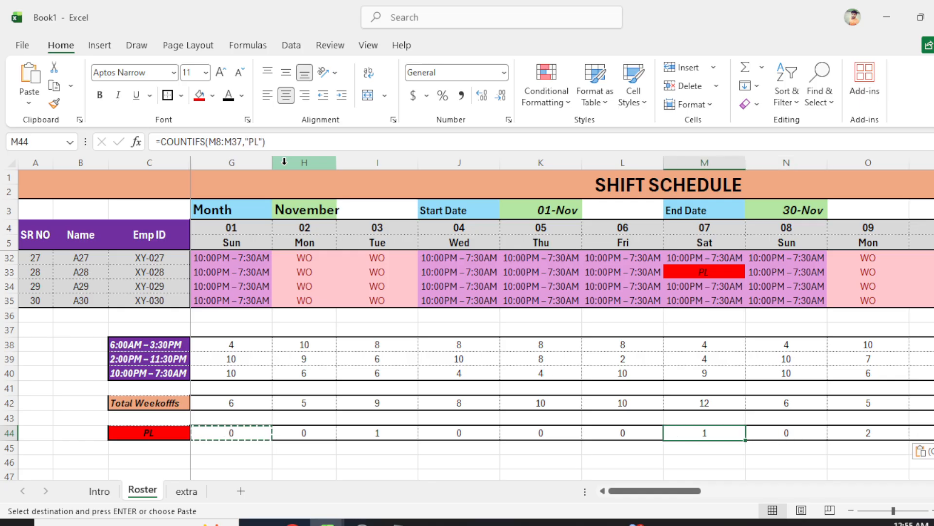
key("Right")
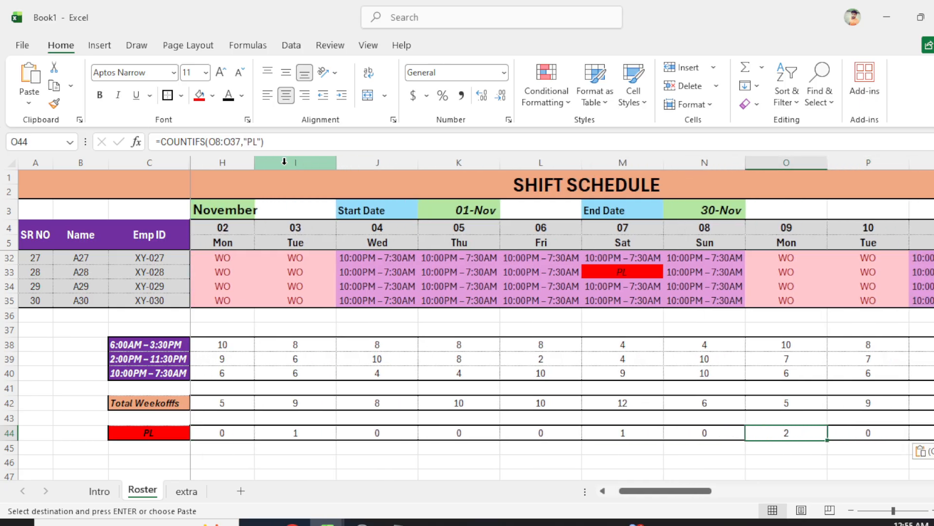
scroll(793, 375, "up", 8)
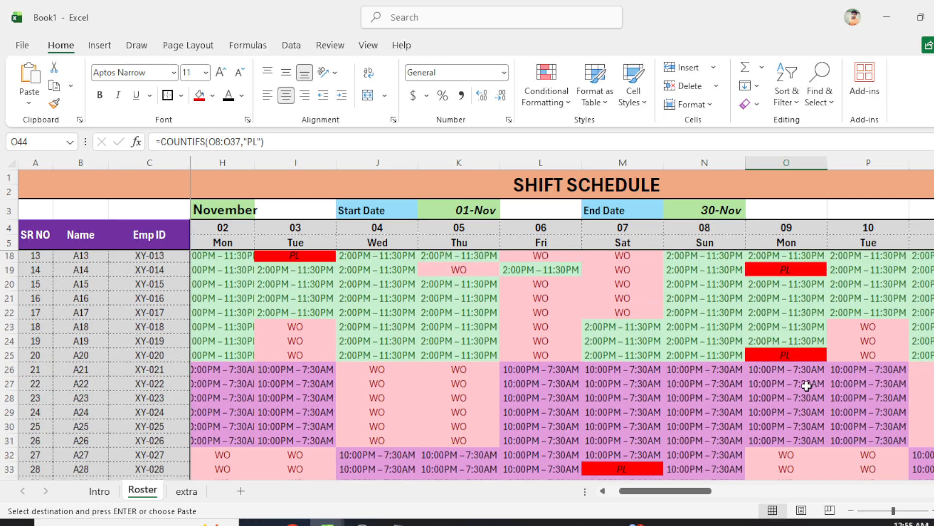
scroll(796, 373, "down", 2)
scroll(796, 373, "down", 7)
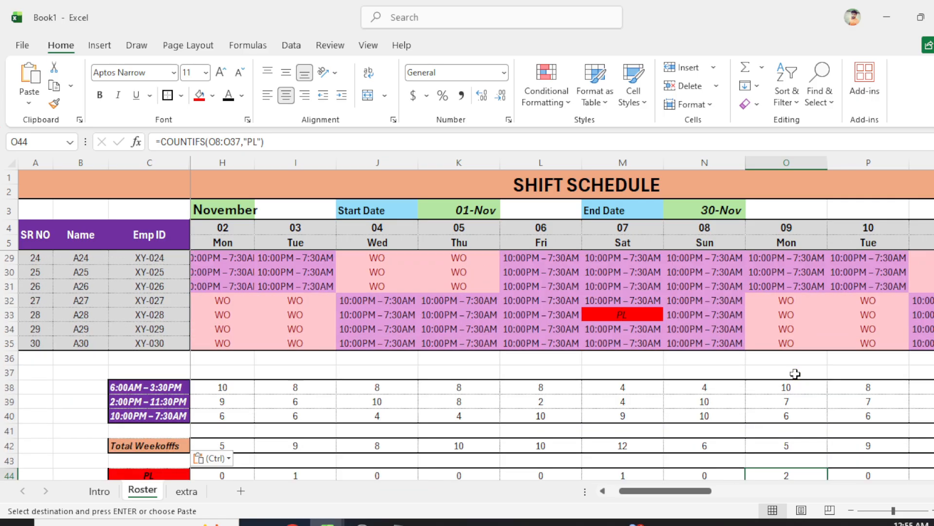
left_click_drag(658, 491, 576, 494)
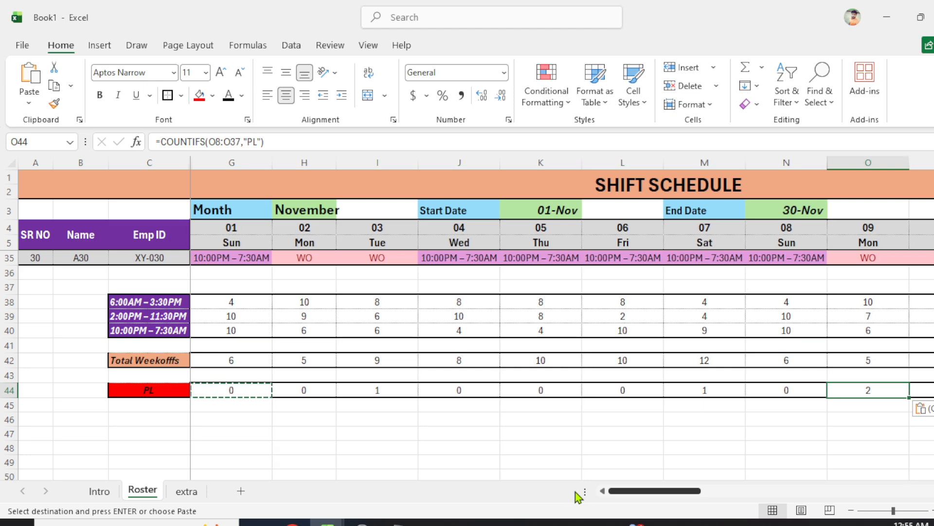
Duplicate the whole PL row, C44:AK44, into row 46 starting at C46
left_click(152, 417)
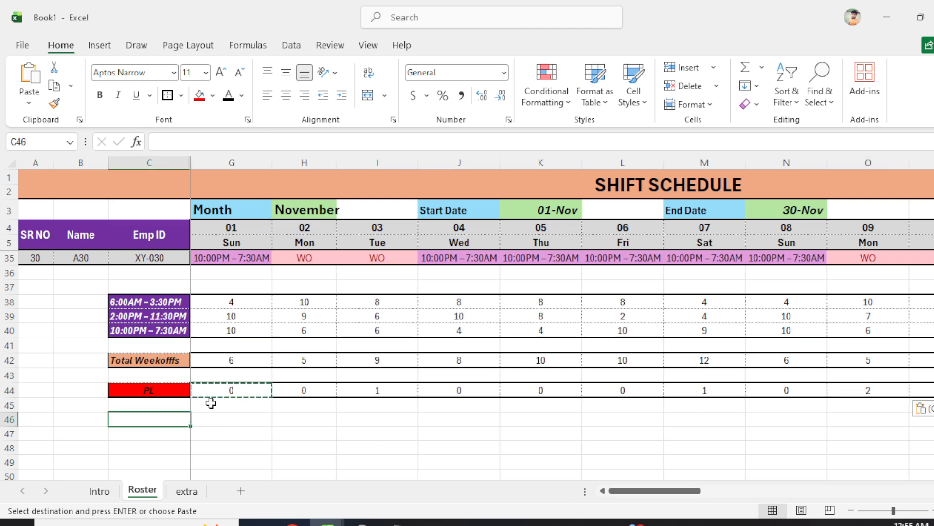
type("T")
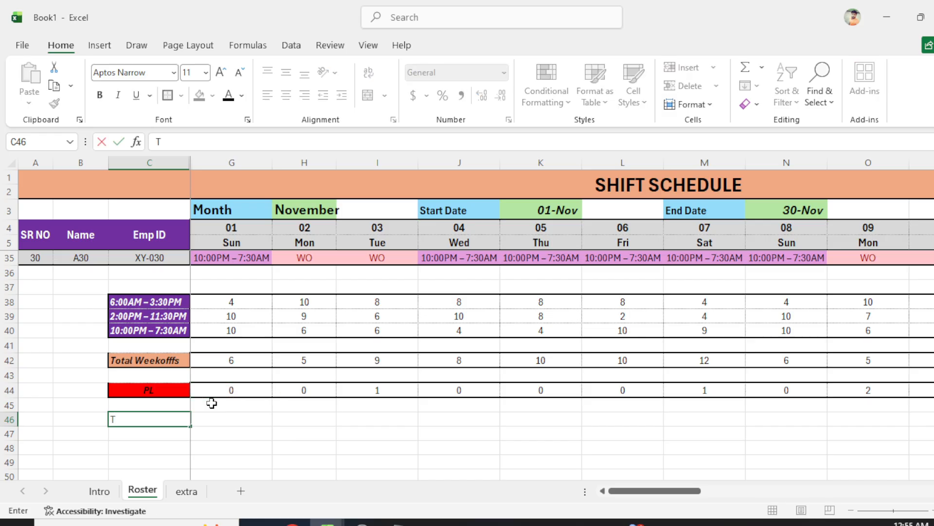
key("Up")
key("Up")
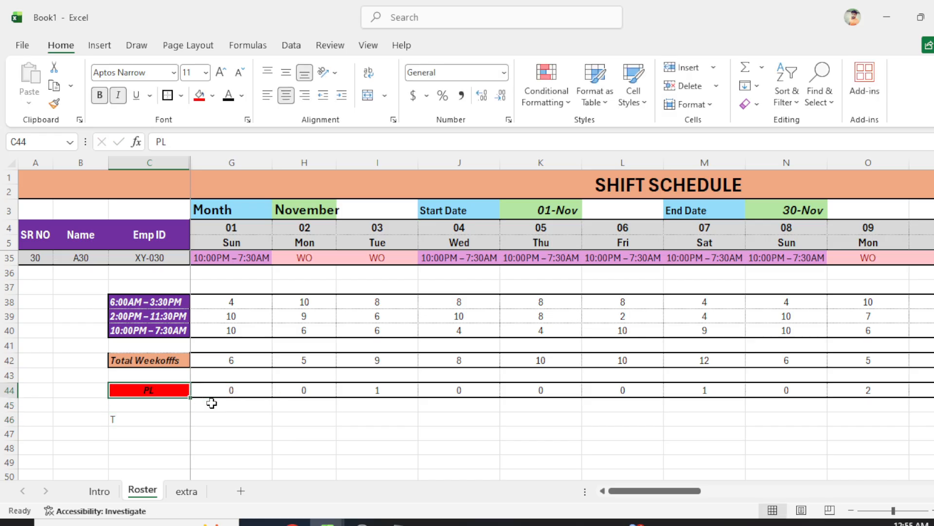
key("ctrl+shift+Right")
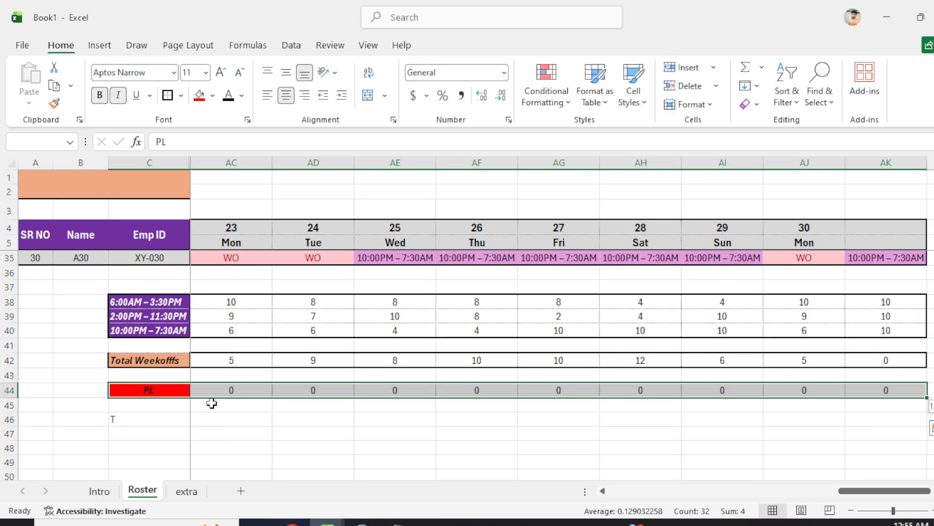
key("ctrl+c")
key("Home")
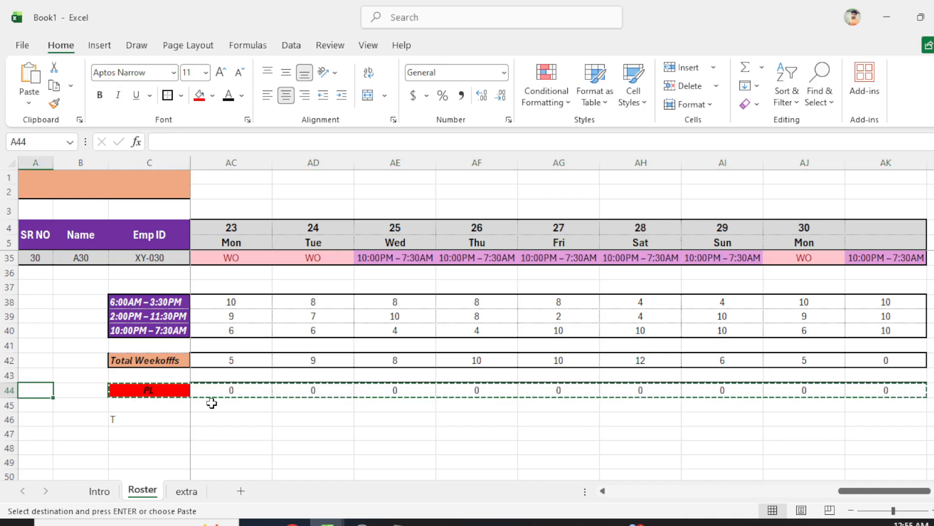
key("Down")
key("Down")
key("Right")
key("Right")
key("ctrl+v")
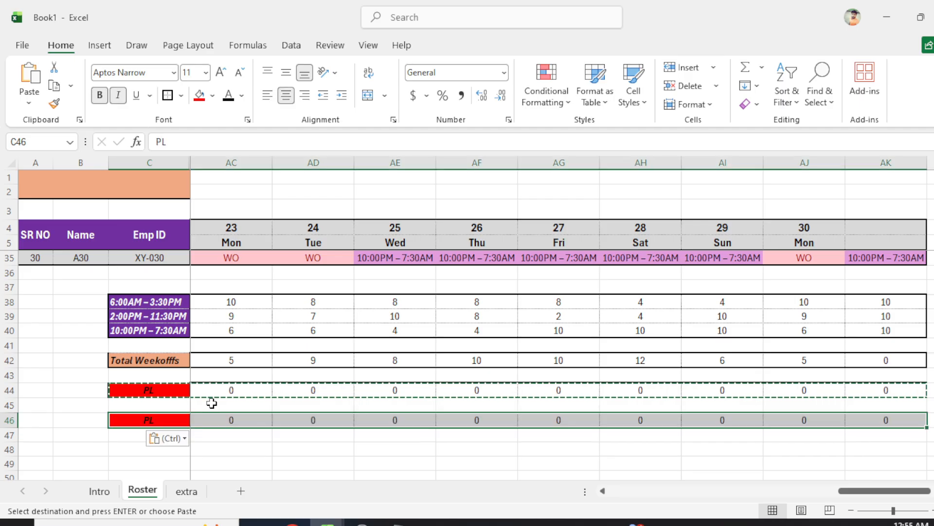
Change the fill of the PL label in C44 to the same light orange as the Total Weekofffs label
left_click(158, 420)
left_click(165, 389)
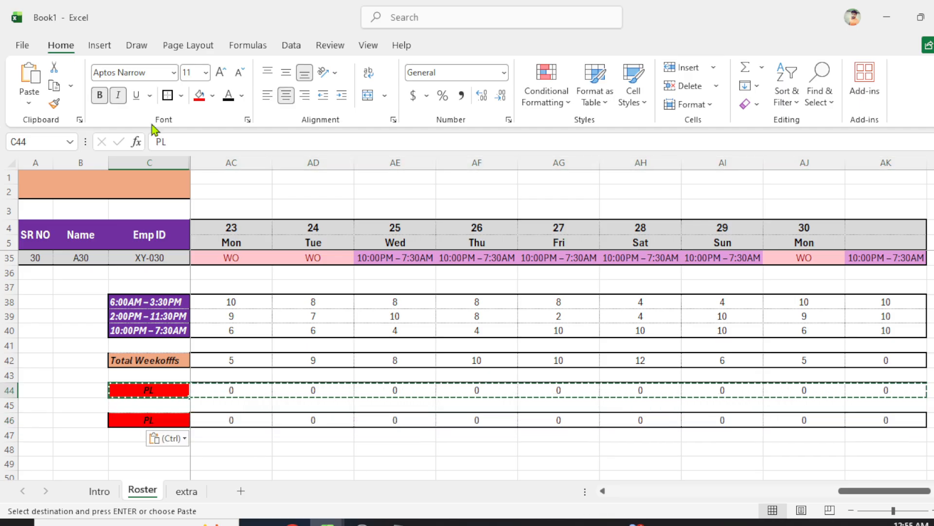
left_click(214, 96)
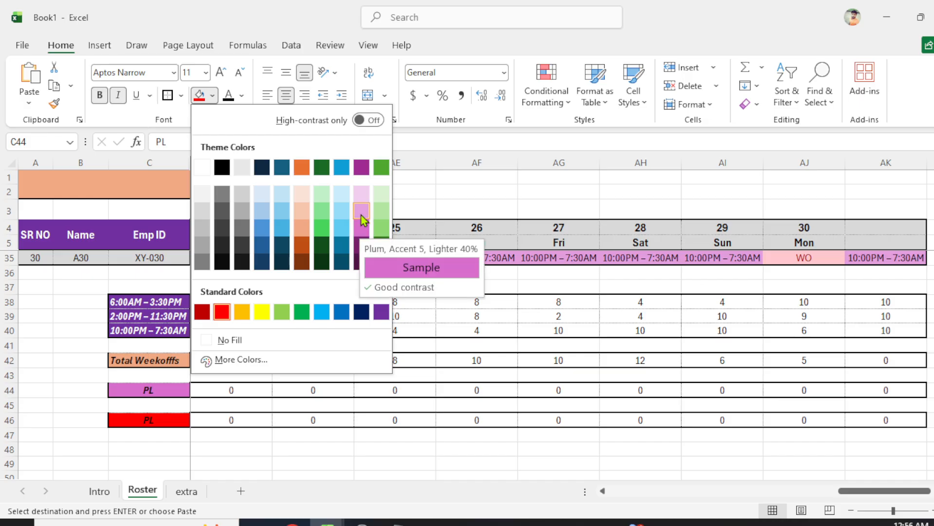
left_click(307, 229)
Format the label in C46 with a dark grey fill and a white font
left_click(156, 421)
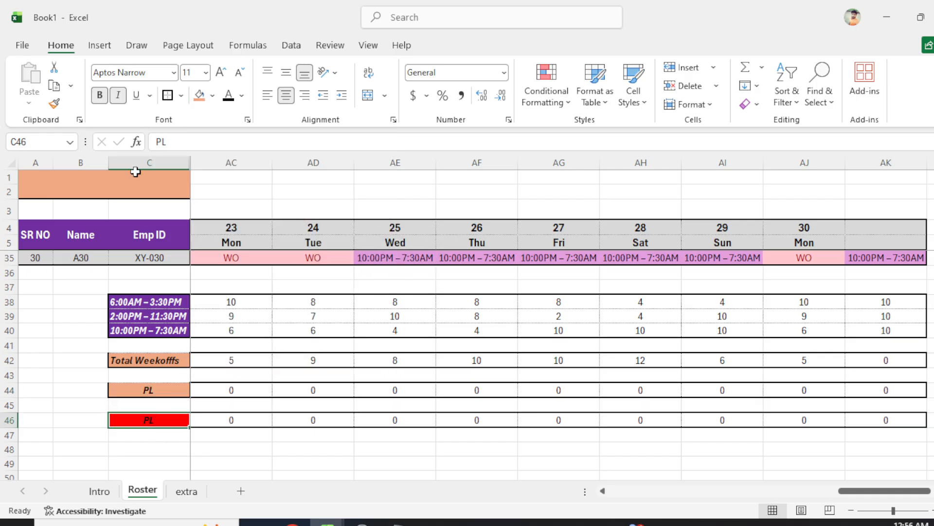
left_click(212, 96)
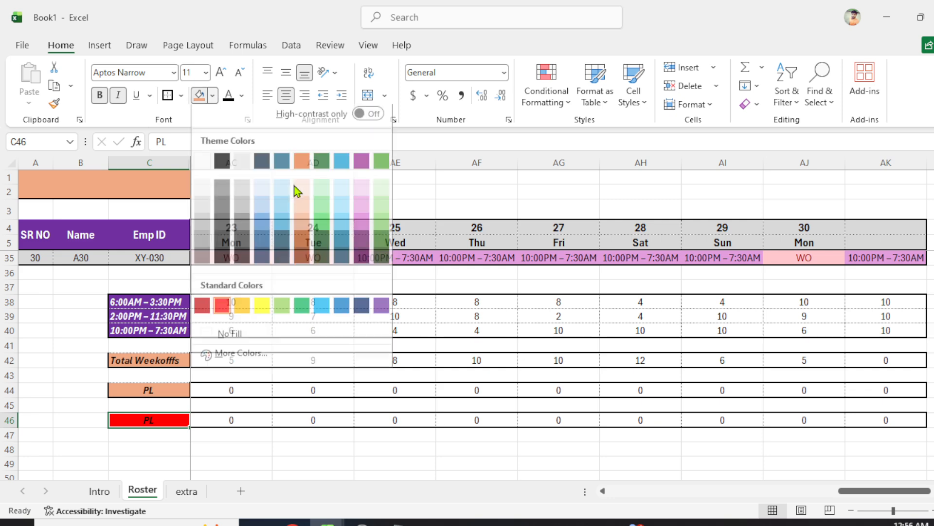
left_click(238, 247)
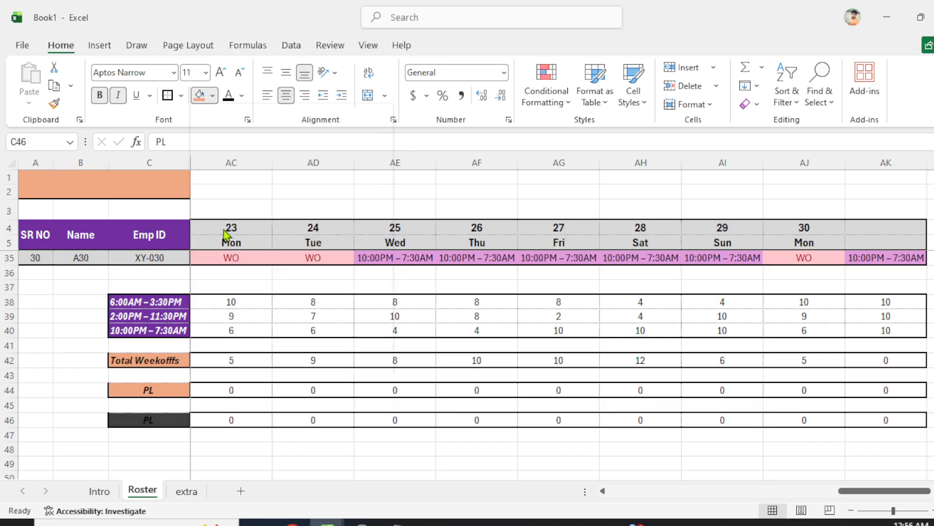
left_click(242, 95)
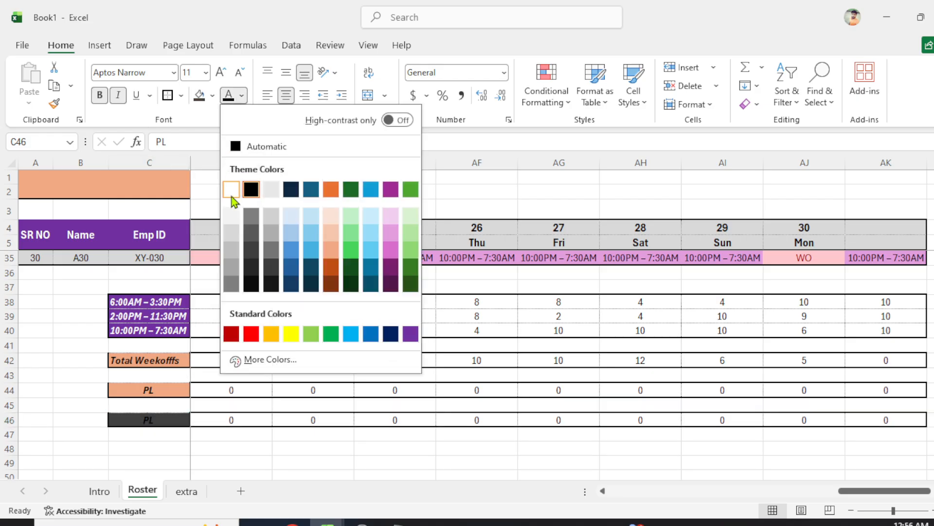
left_click(231, 197)
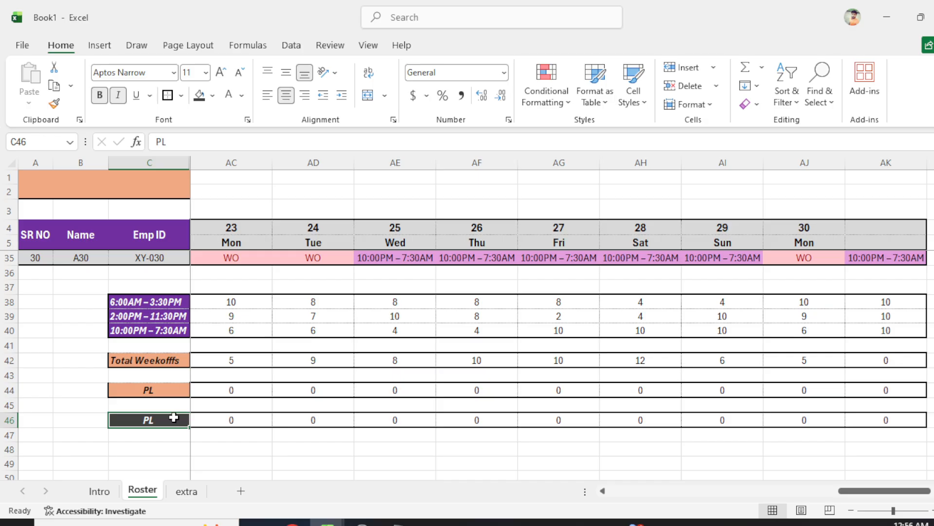
Relabel C46 as "Total HC" and start a SUM formula in G46 in place of the copied COUNTIFS
type("To")
type("ta")
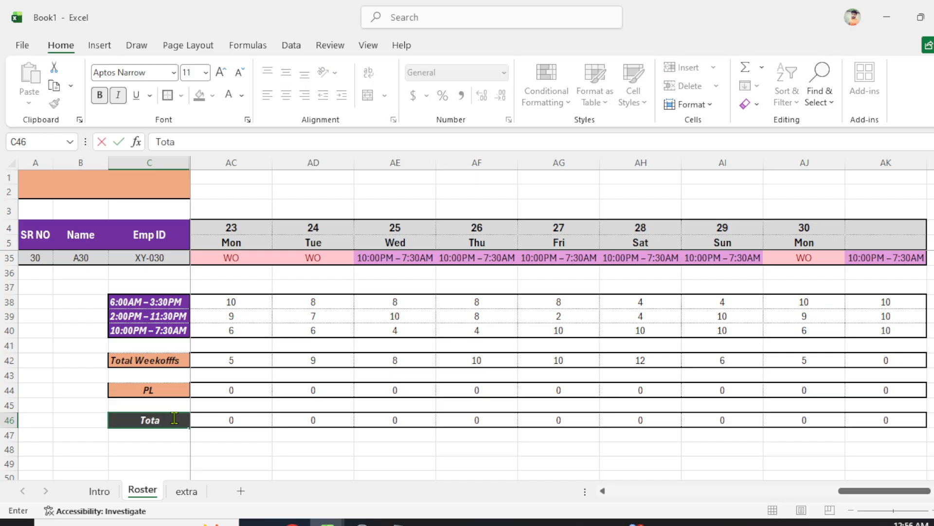
type("l HC")
key("Tab")
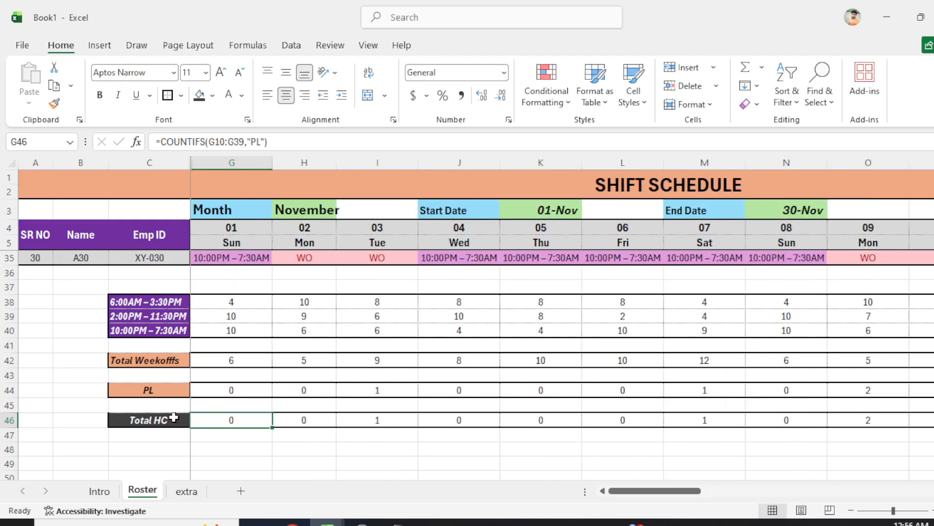
type("=")
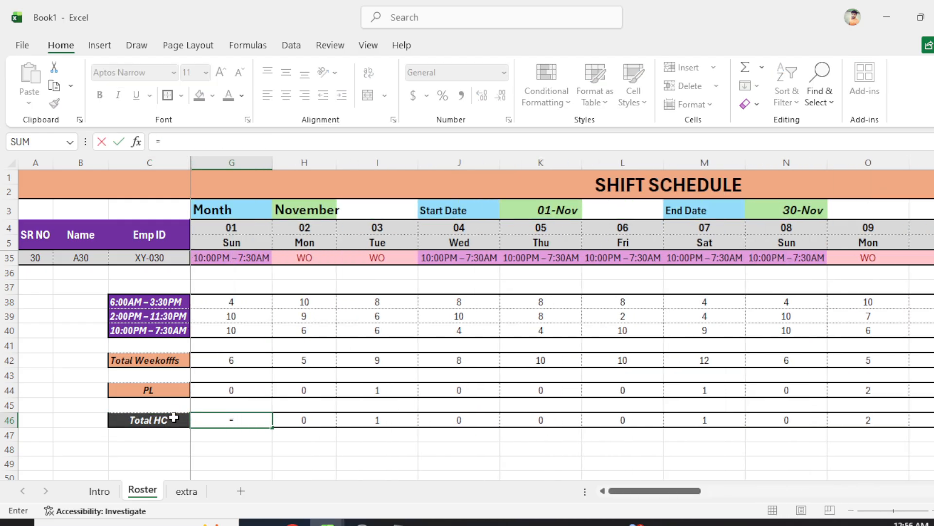
type("SUM(")
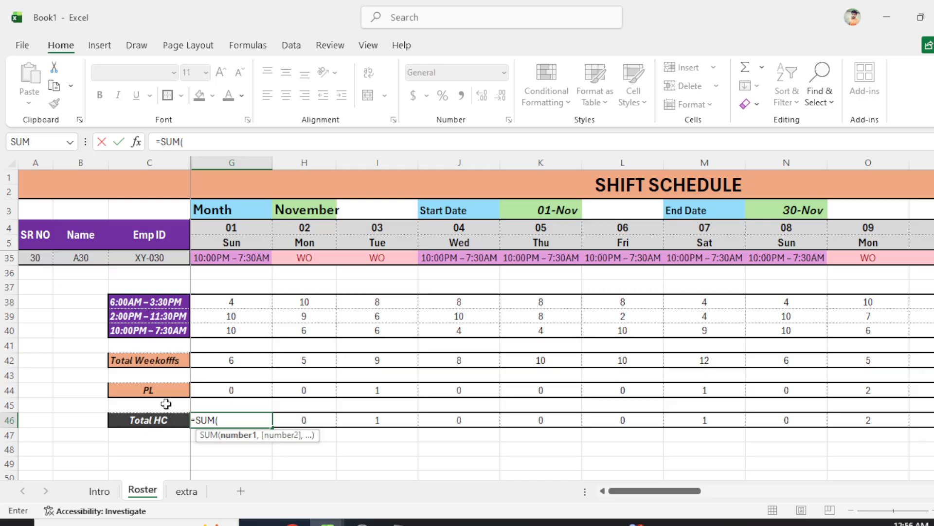
left_click(256, 299)
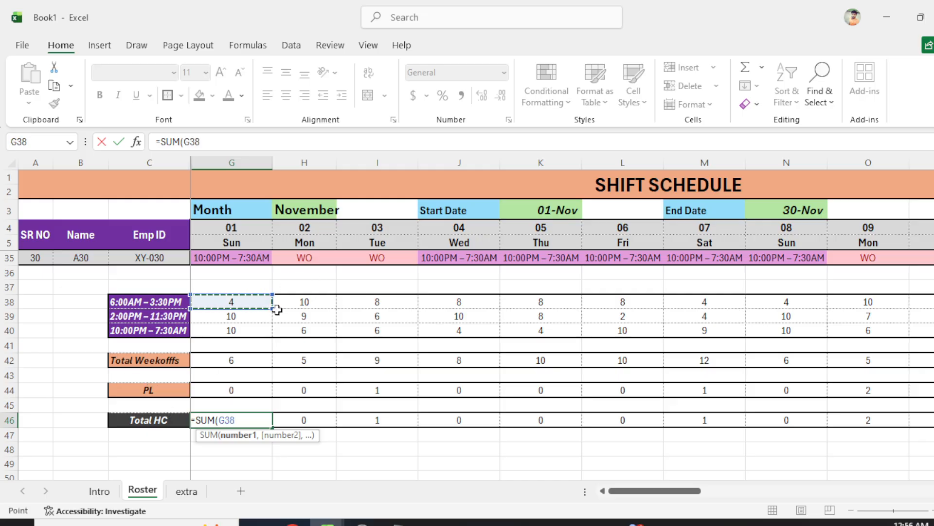
type(",")
left_click(244, 317)
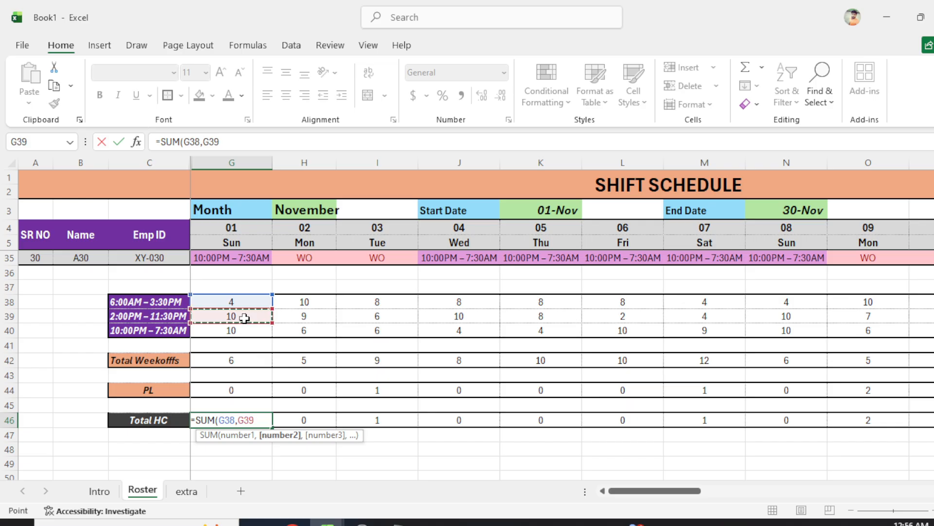
left_click_drag(250, 303, 253, 330)
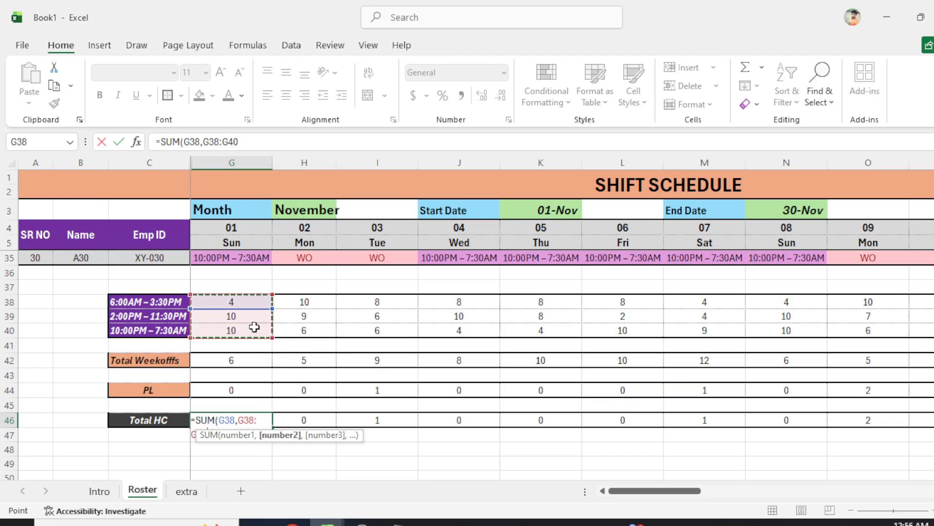
key("BackSpace")
key("BackSpace")
key("BackSpace")
key("BackSpace")
key("BackSpace")
key("BackSpace")
key("BackSpace")
key("BackSpace")
key("BackSpace")
key("BackSpace")
key("BackSpace")
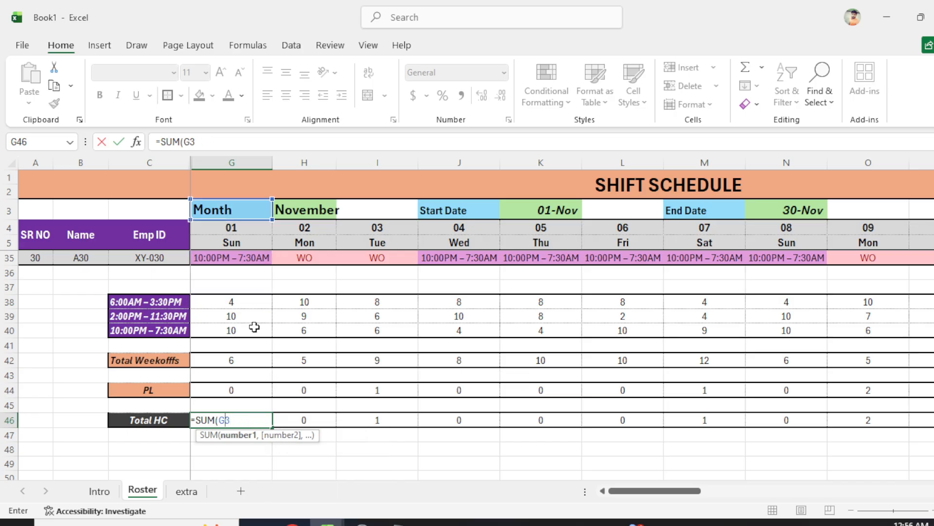
Complete the Total HC formula in G46 as =SUM(G38:G40,G42,G44)
left_click_drag(245, 297, 248, 338)
type(",")
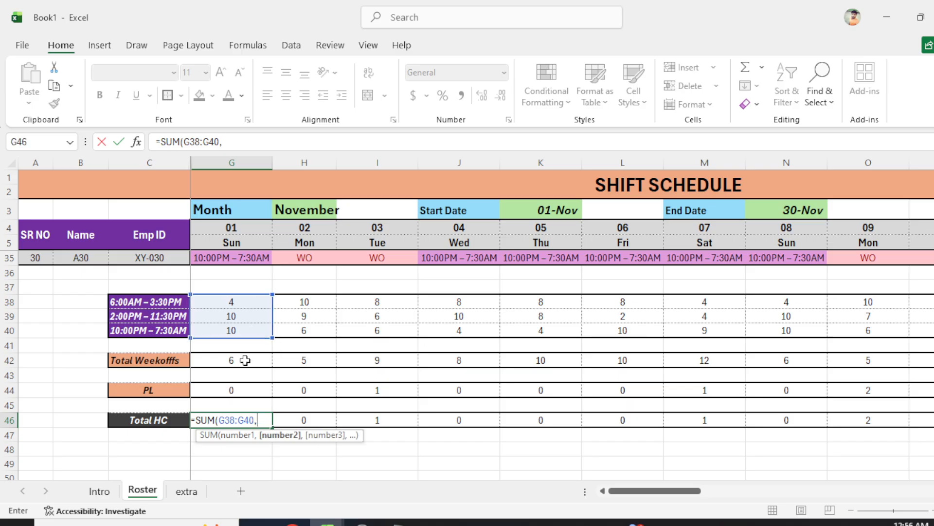
left_click(245, 360)
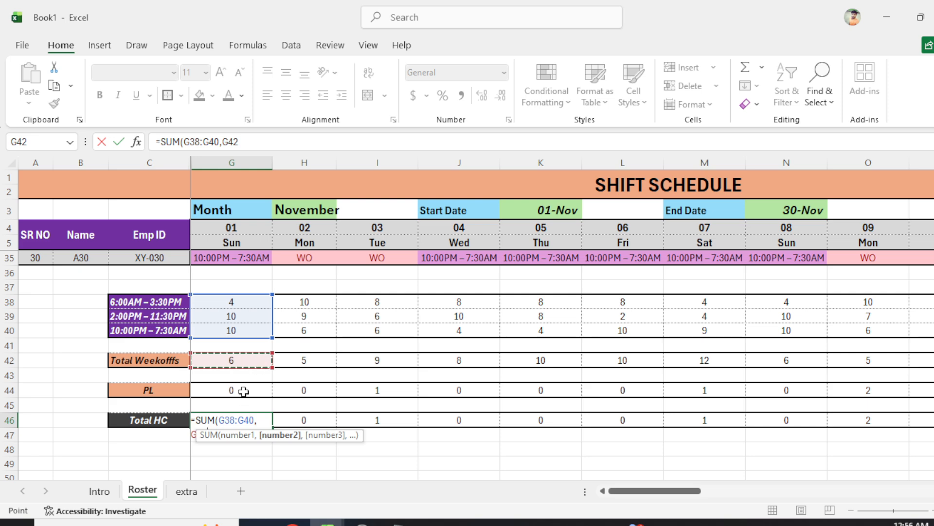
type(",")
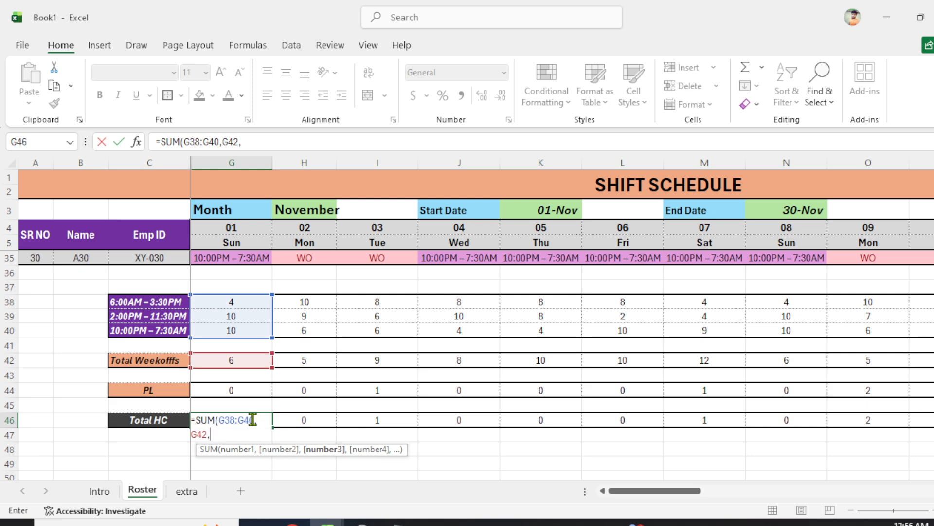
left_click(240, 390)
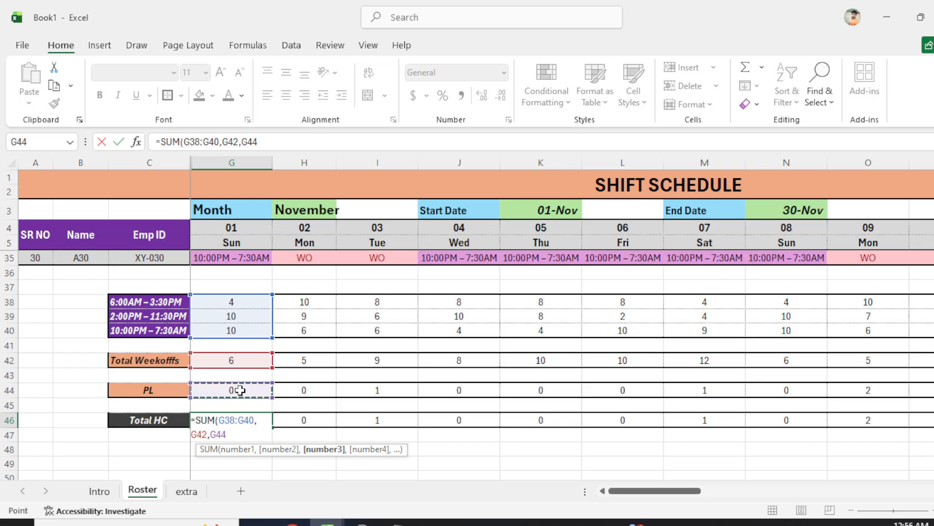
key("Return")
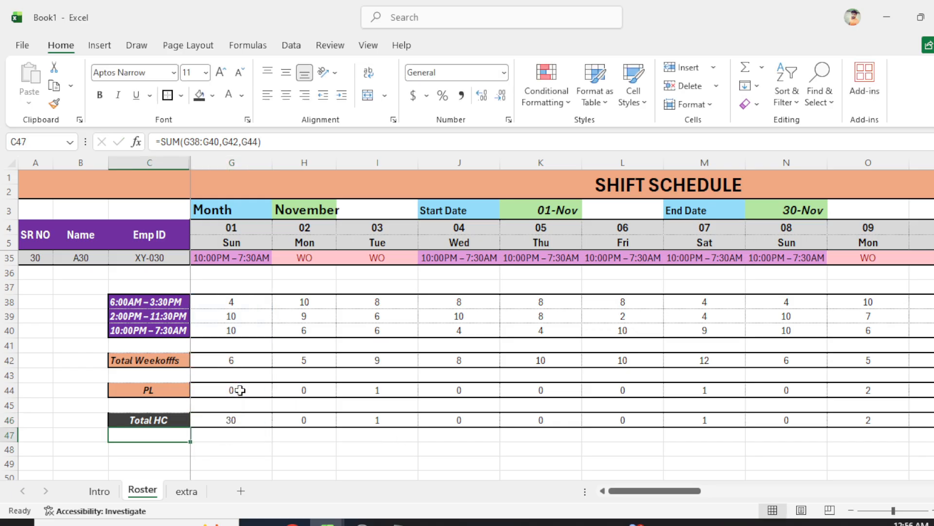
Copy the G46 formula across the rest of the Total HC row to AK46, pasting formulas only
key("Up")
key("ctrl+c")
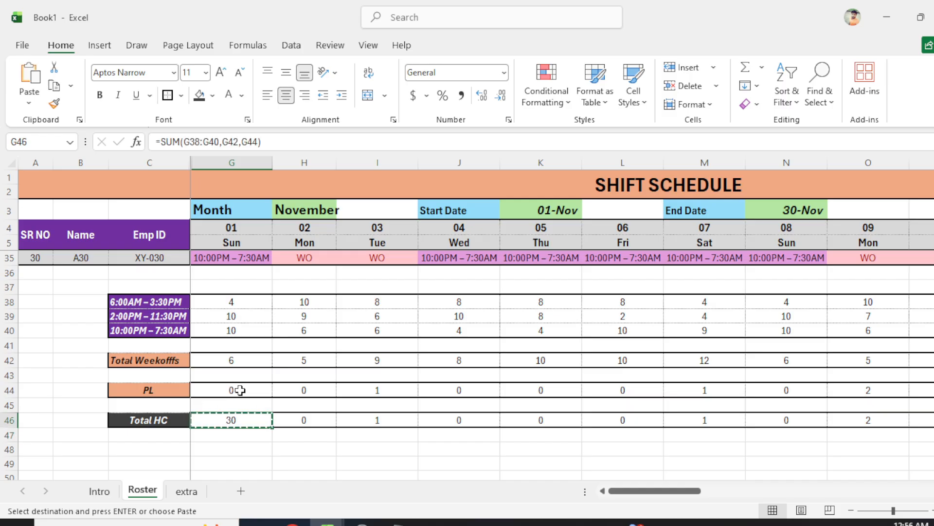
key("ctrl+shift+Right")
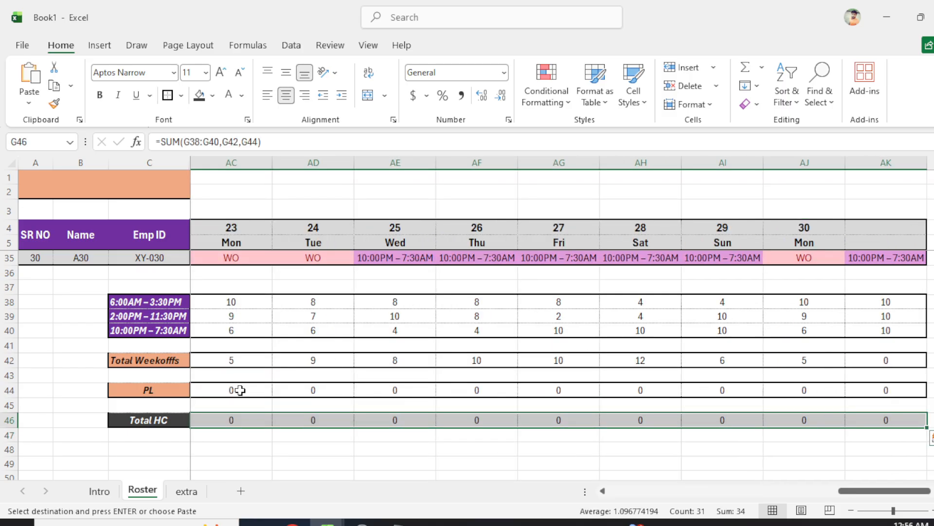
key("ctrl+alt+v")
key("g")
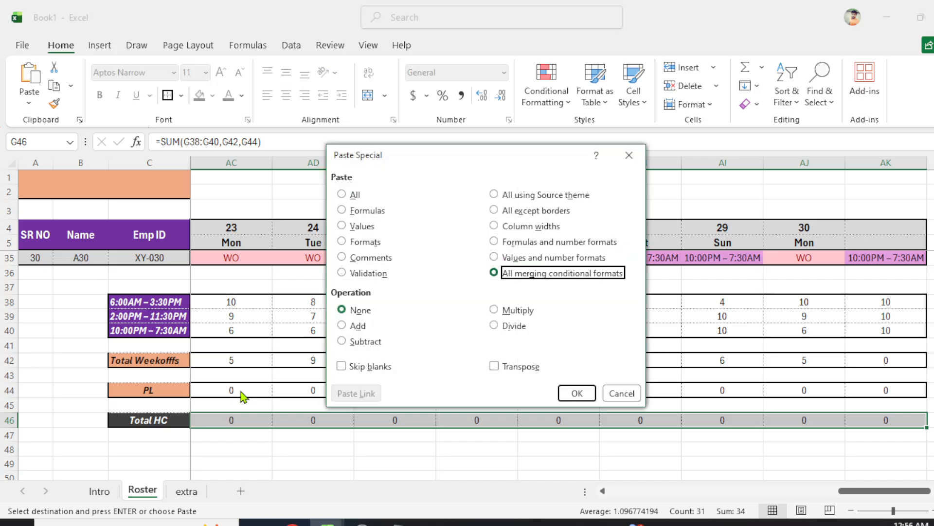
left_click(355, 211)
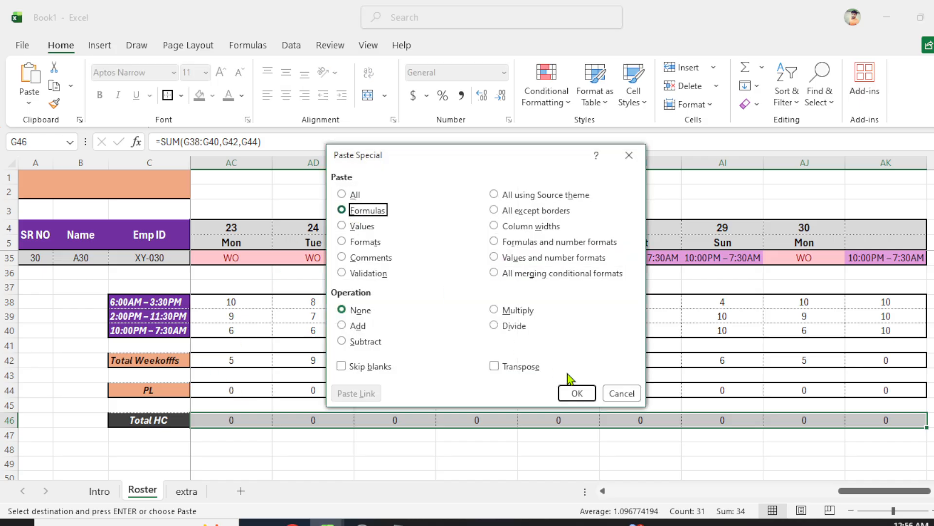
left_click(577, 393)
left_click(617, 434)
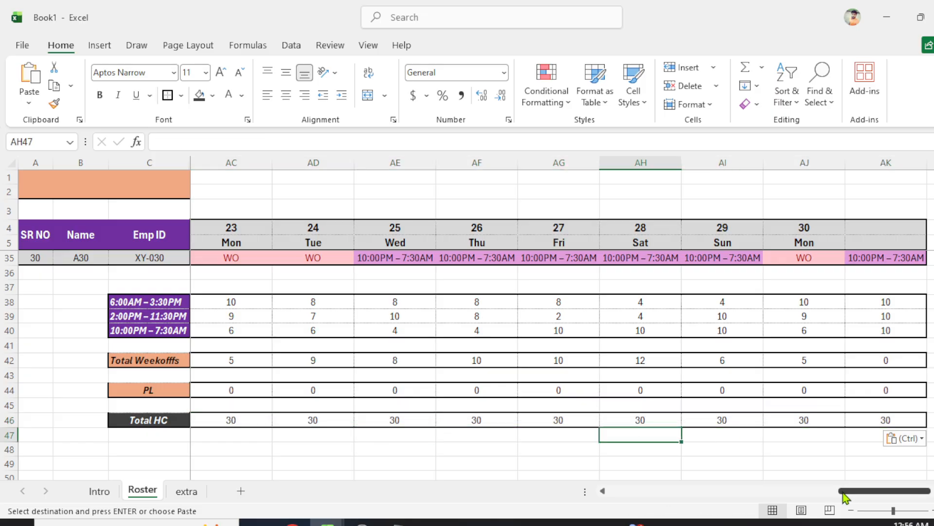
Check the Total HC values and formulas day by day along row 46, from AK46 back to the first days
left_click_drag(856, 493, 849, 467)
left_click(897, 421)
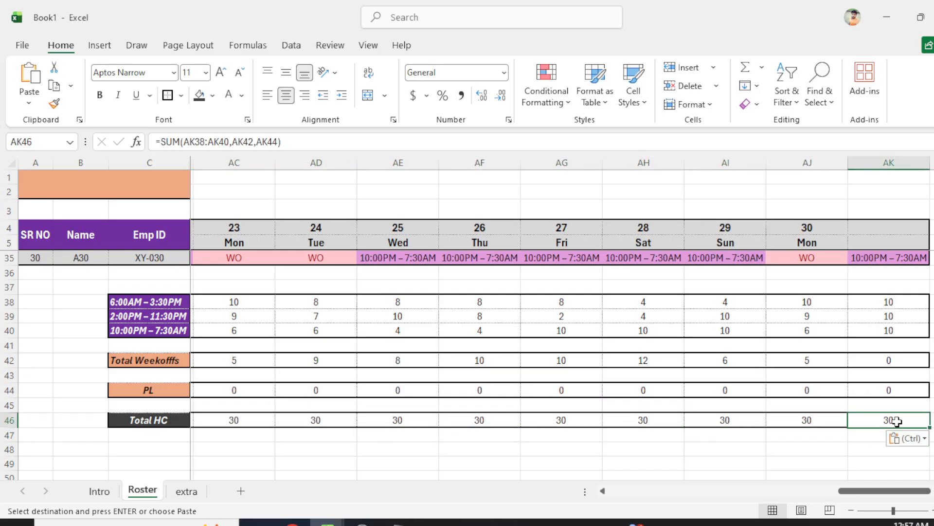
key("Left")
key("Left")
key("Left")
key("Left")
key("Left")
key("Left")
key("Left")
key("Left")
key("Left")
key("Left")
key("Left")
key("Left")
key("Left")
key("Left")
key("Left")
key("Left")
key("Left")
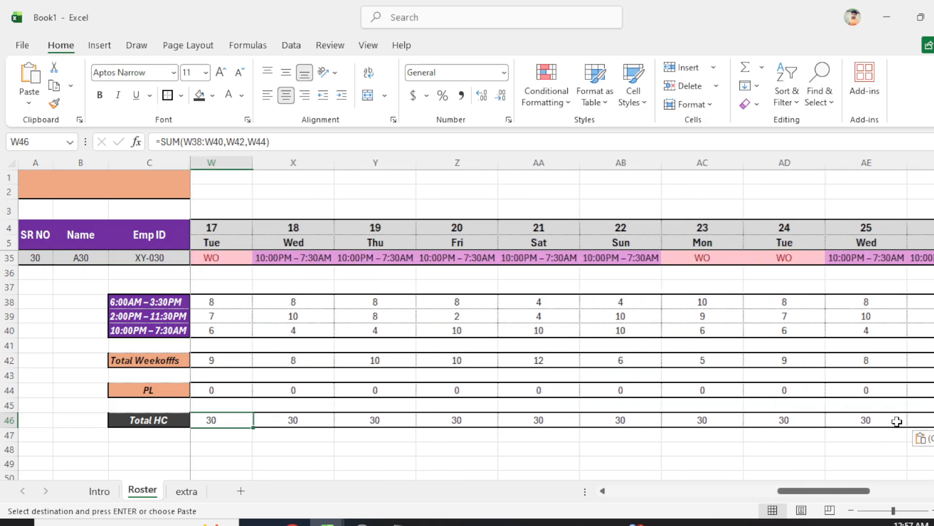
key("Left")
key("Left")
key("Left")
key("Left")
key("Left")
key("Left")
key("Left")
key("Left")
key("Left")
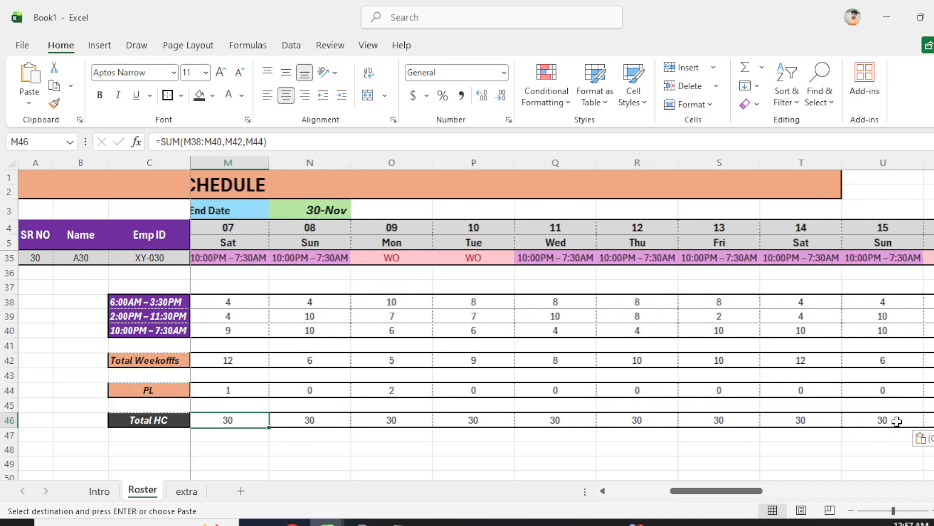
key("Left")
key("Left")
key("Left")
key("Left")
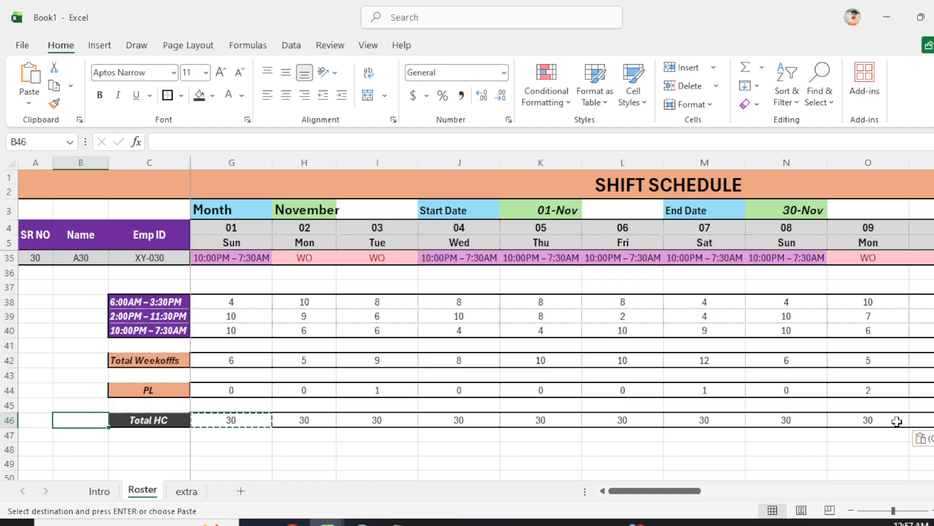
key("Right")
key("Right")
key("Right")
key("Right")
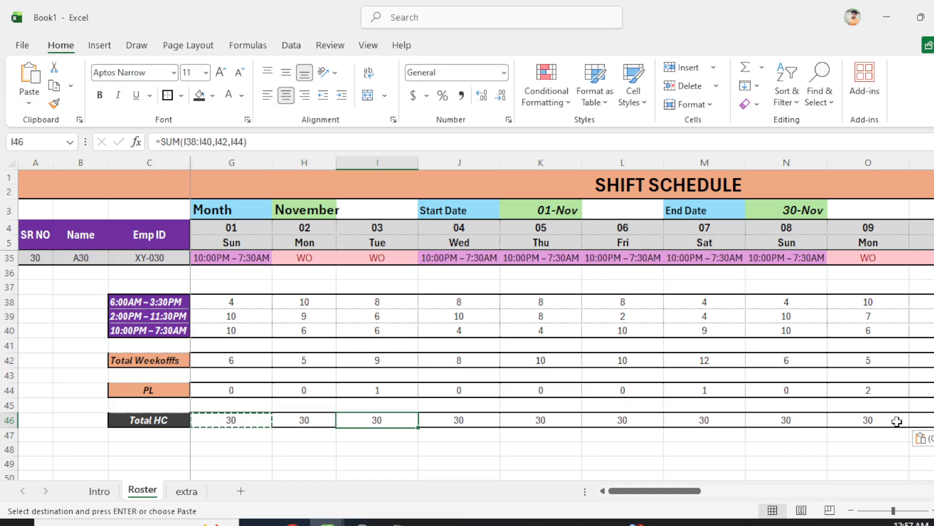
key("Right")
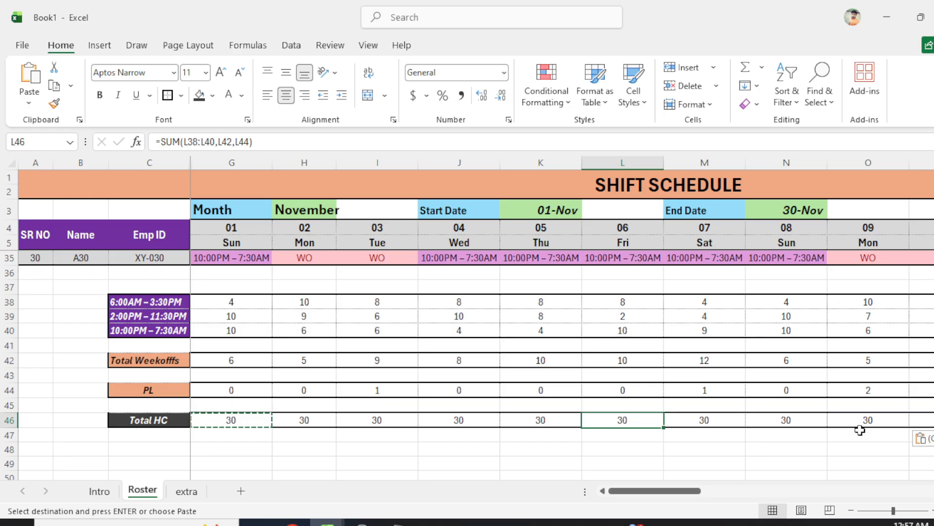
Hide the gridlines on the Roster sheet
left_click(368, 45)
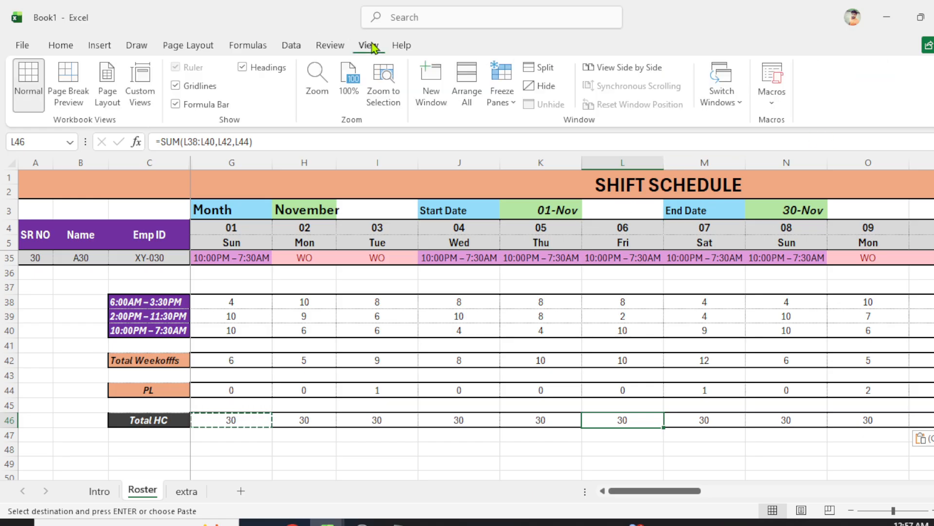
left_click(178, 87)
left_click(304, 316)
Set the roster month in H3 to January
scroll(351, 431, "up", 10)
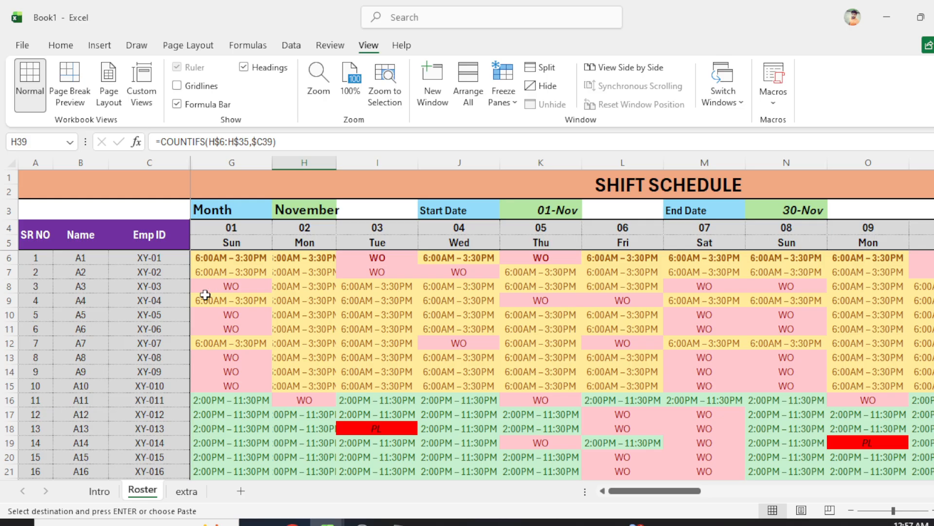
left_click(318, 212)
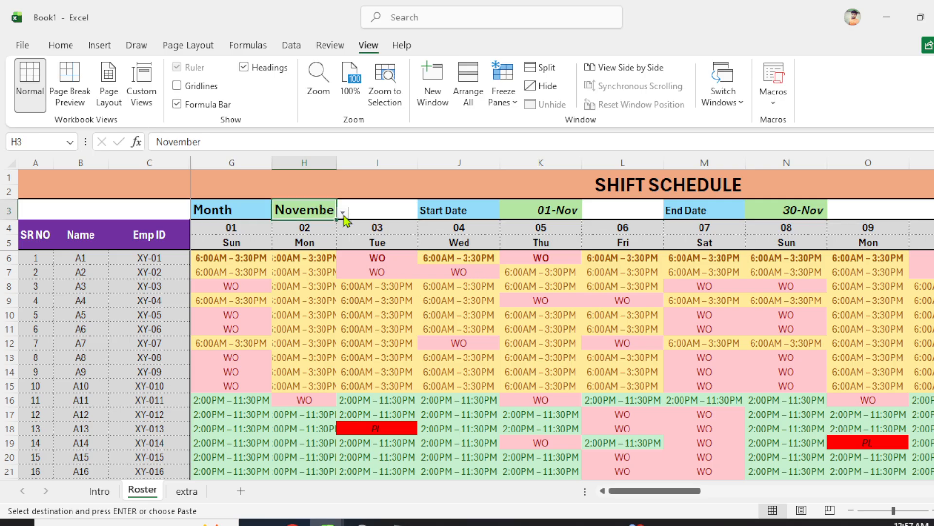
left_click(343, 213)
left_click(292, 227)
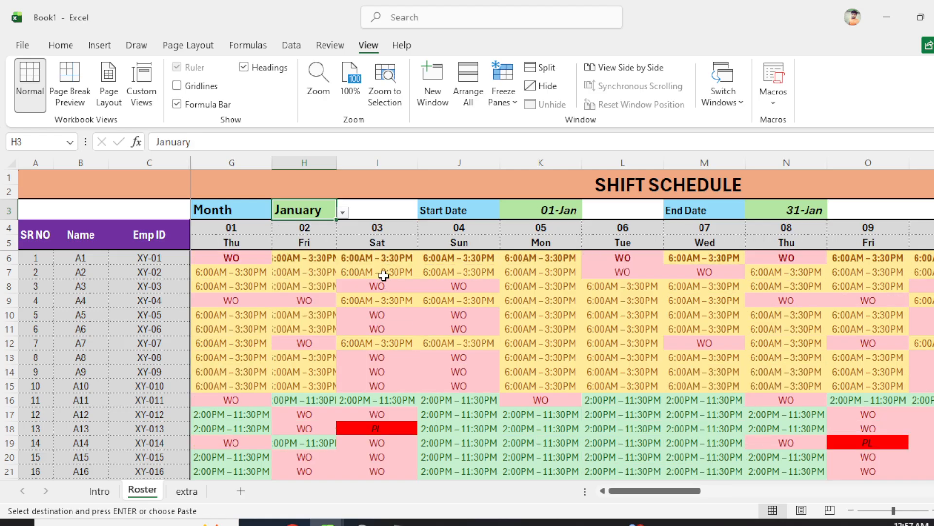
Hide the helper columns AL and AM beyond the last day of the schedule
left_click_drag(632, 495, 871, 495)
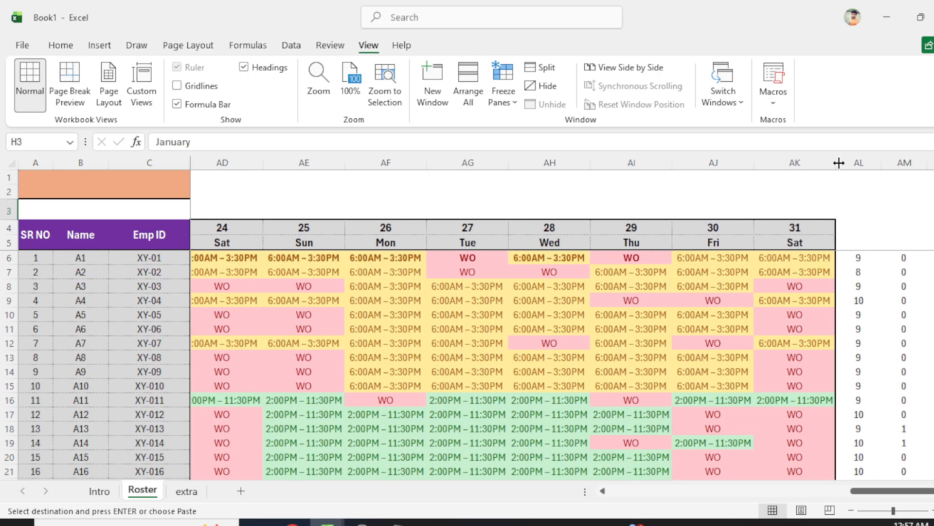
left_click(857, 161)
left_click_drag(857, 161, 891, 158)
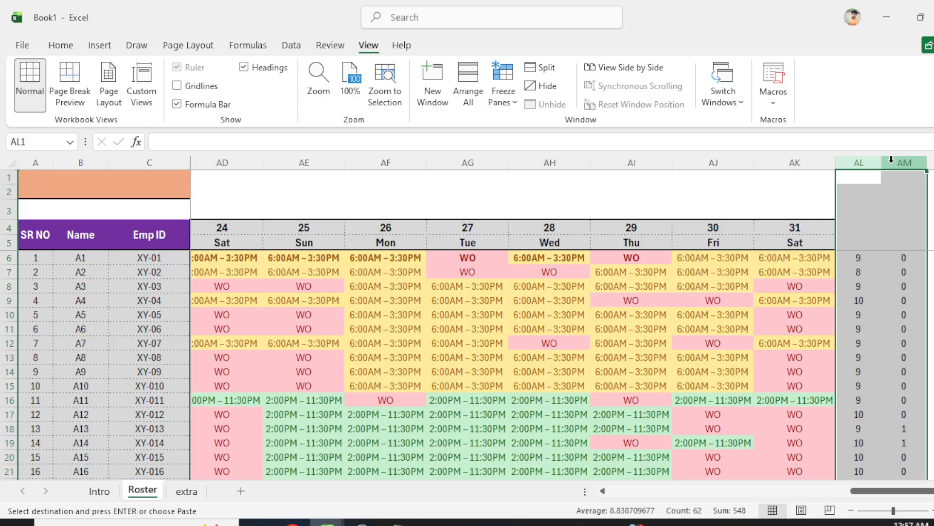
right_click(876, 162)
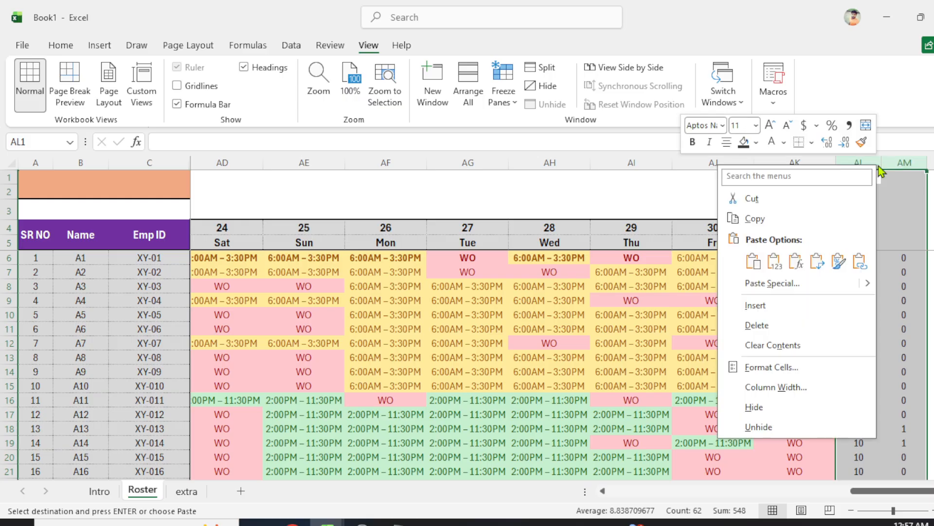
left_click(777, 409)
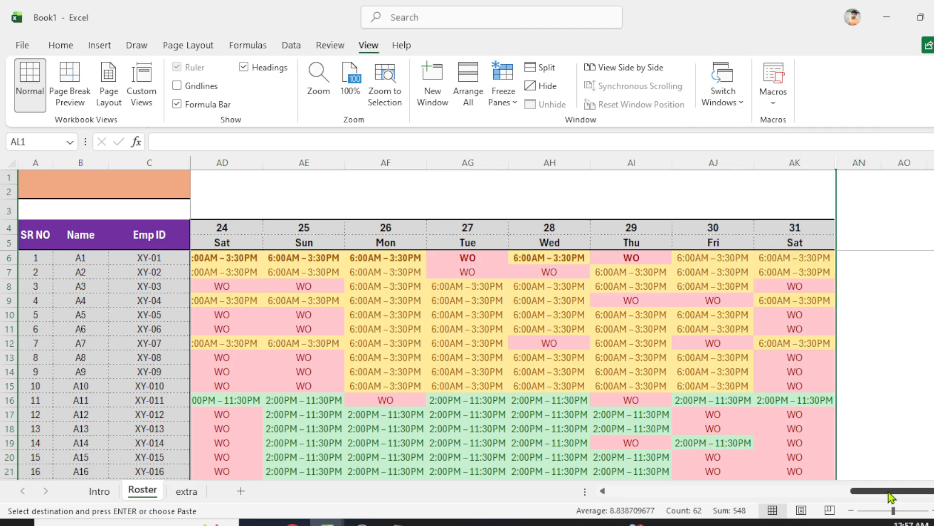
Test the roster by switching the month in H3 to August, June, September, October and November in turn
left_click_drag(891, 495, 640, 474)
scroll(536, 380, "down", 9)
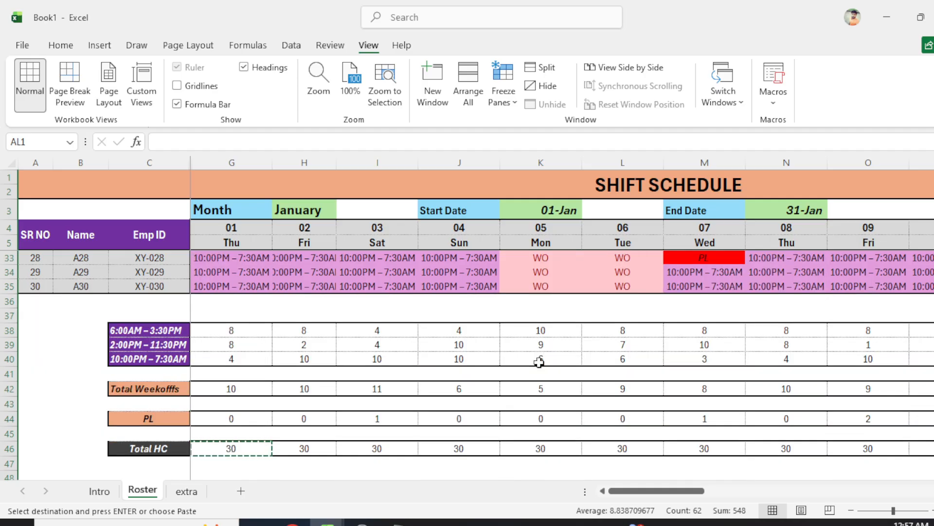
scroll(456, 321, "up", 3)
scroll(456, 324, "up", 6)
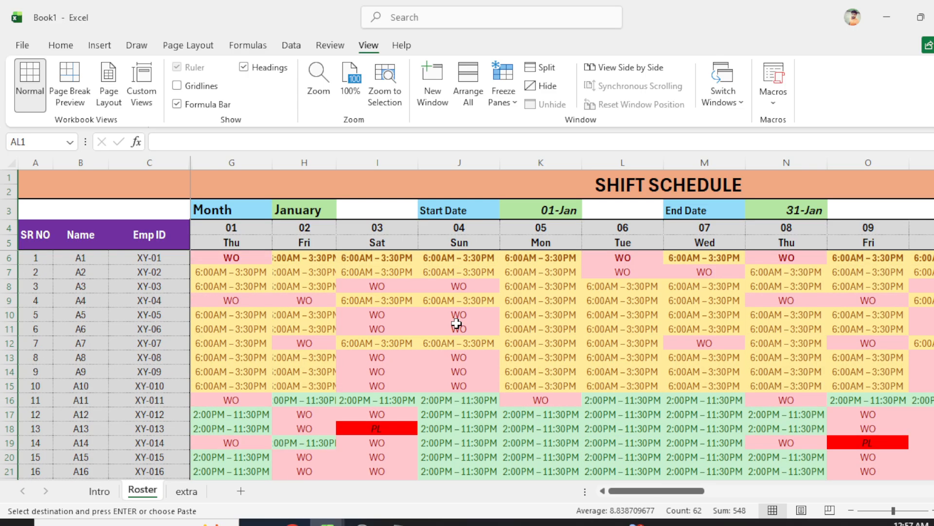
left_click(309, 207)
left_click(343, 213)
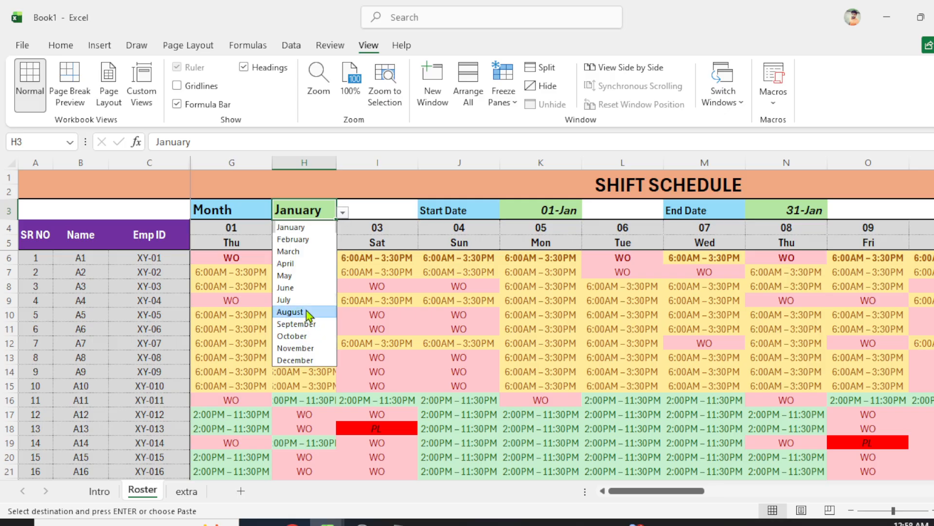
left_click(310, 312)
left_click(343, 213)
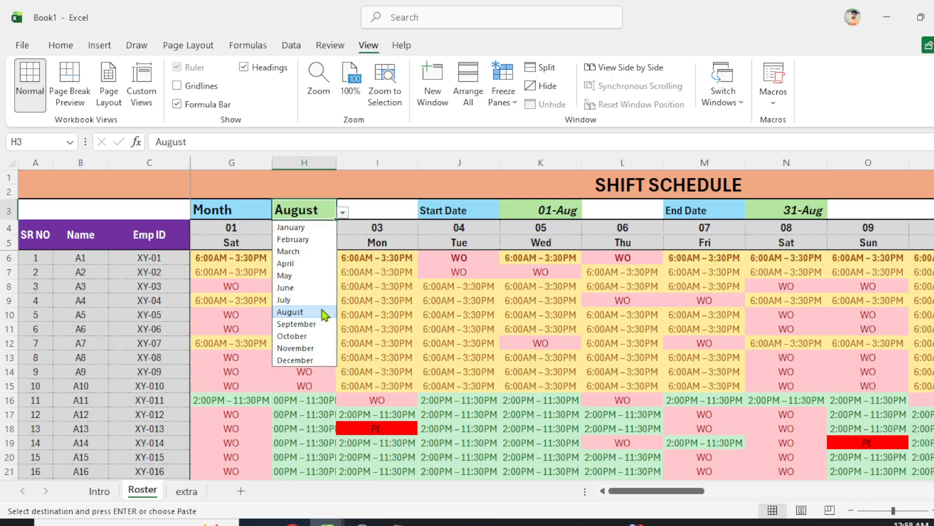
left_click(310, 287)
left_click(342, 212)
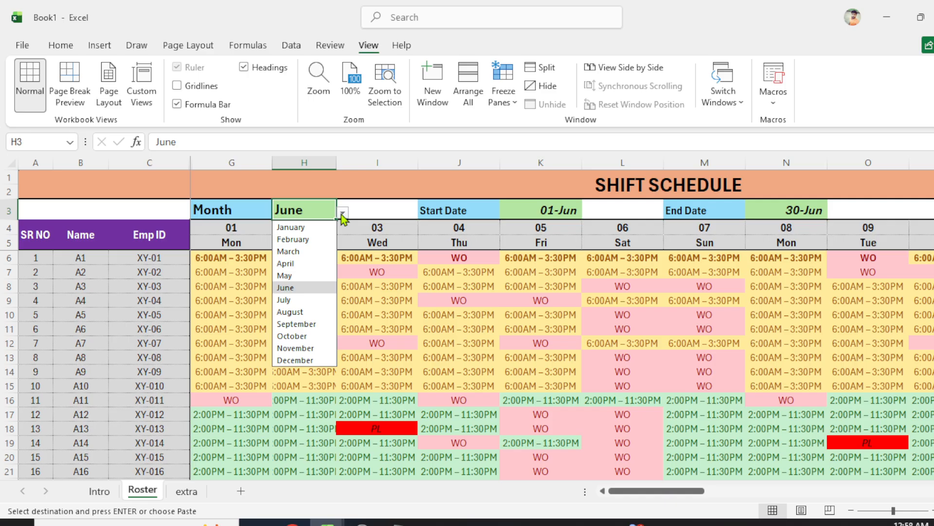
left_click(296, 325)
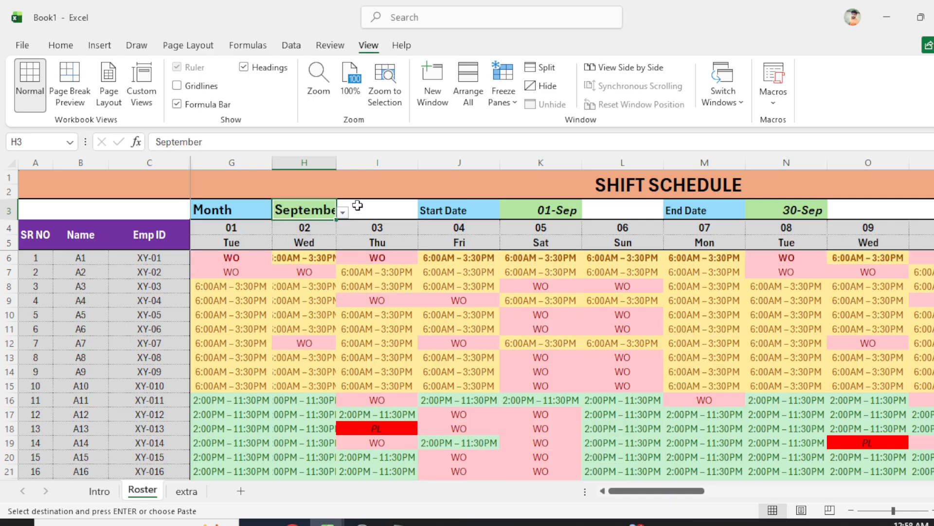
left_click(343, 213)
left_click(292, 336)
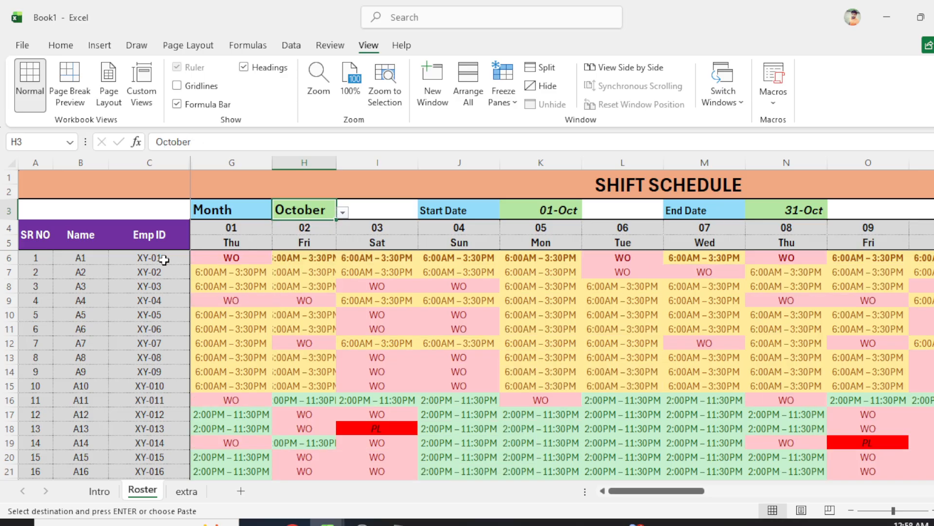
left_click(342, 213)
left_click(298, 348)
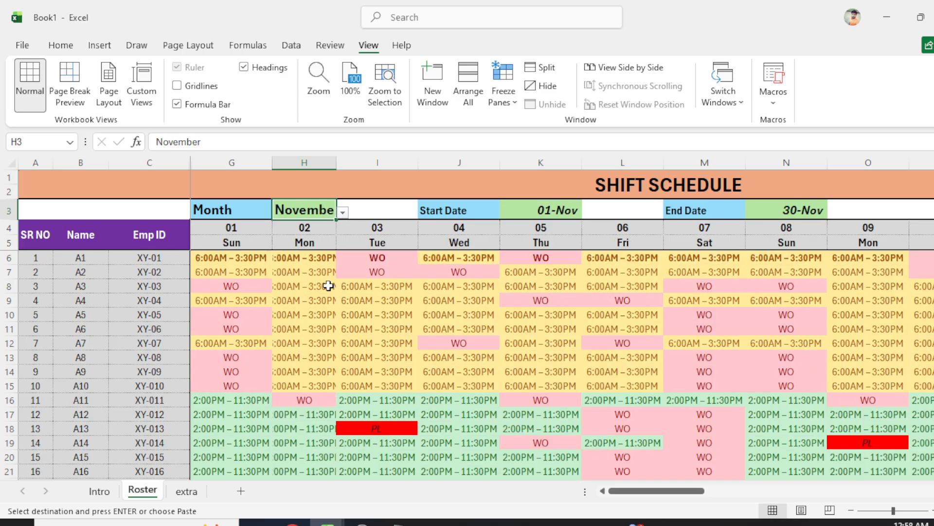